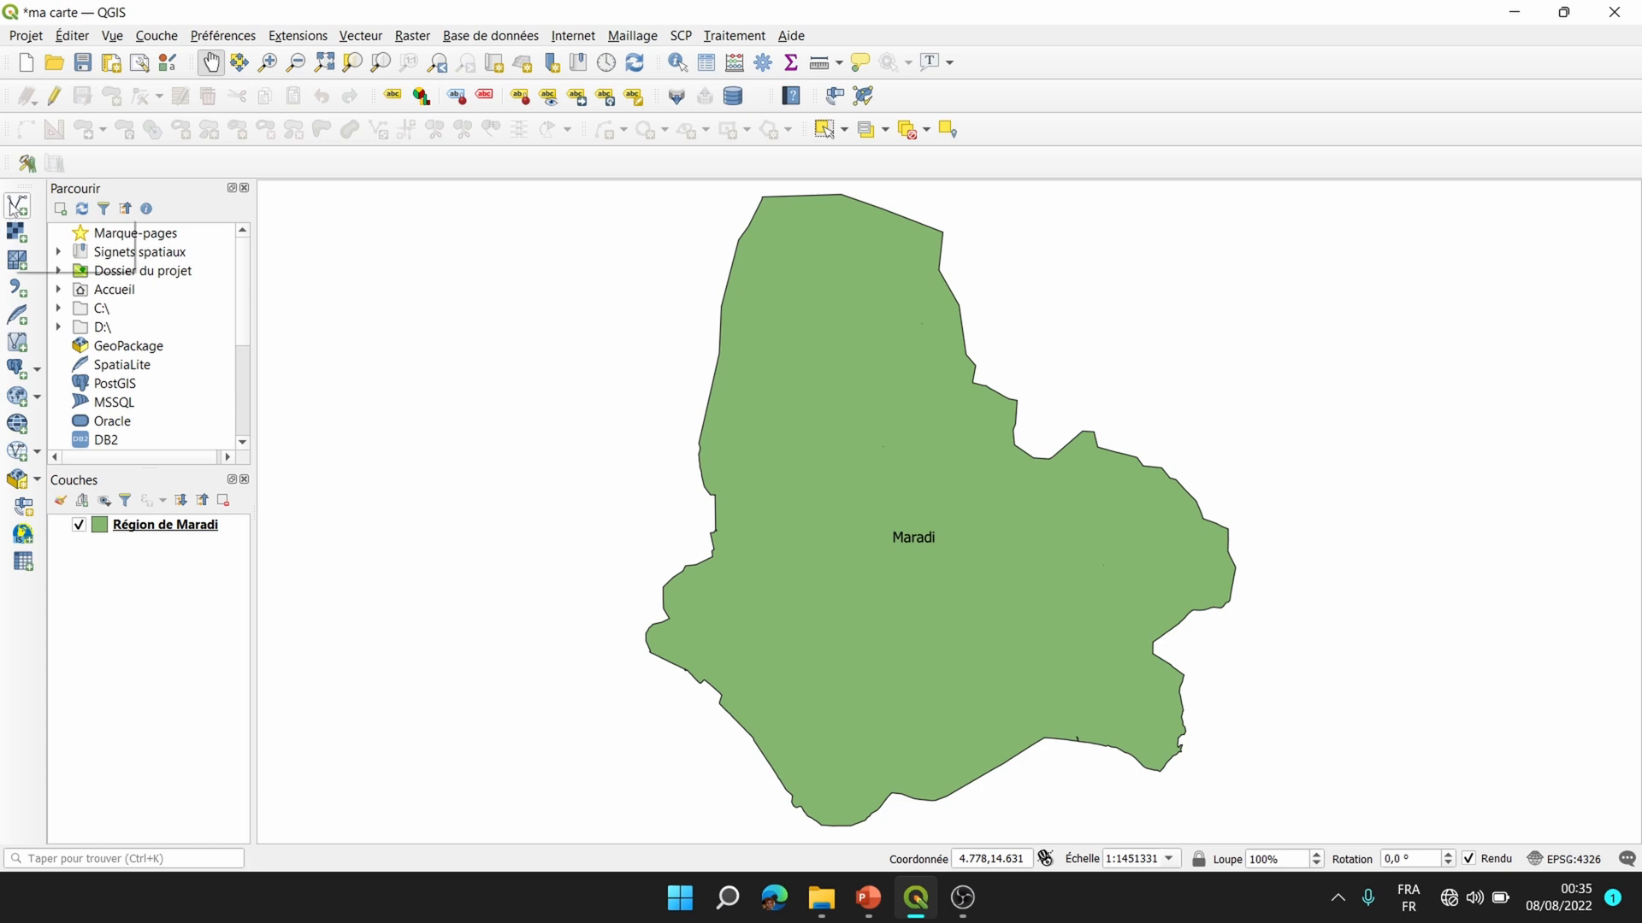
Add the vector layer Chef lieu département.shp from the Formation QGIS folder to the project.
left_click(157, 36)
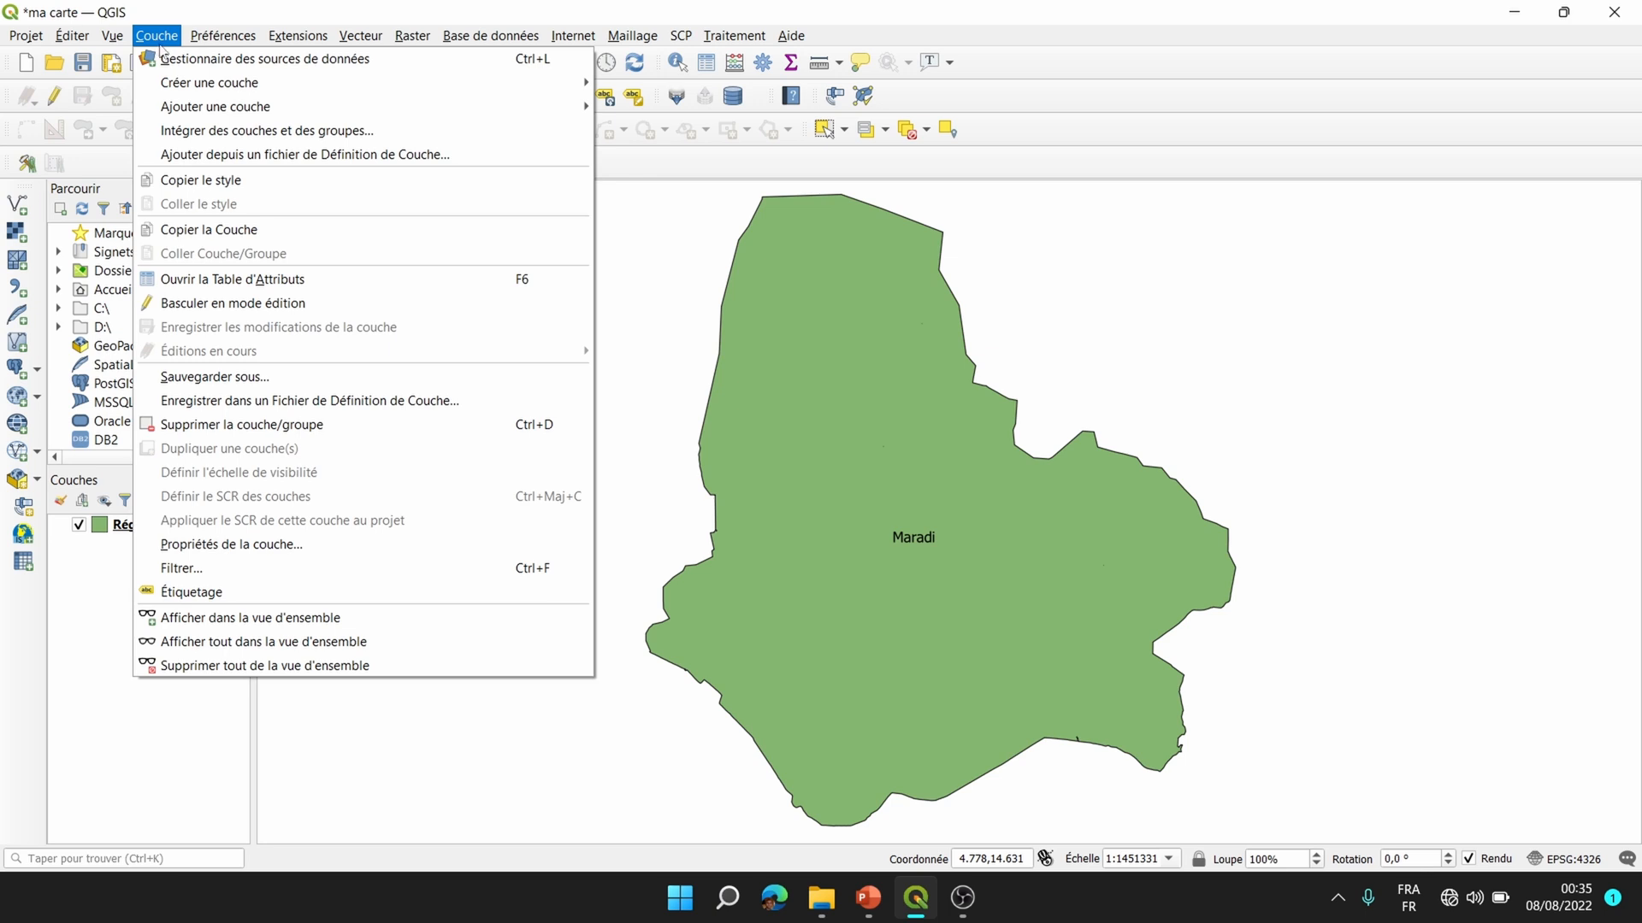
mouse_move(216, 106)
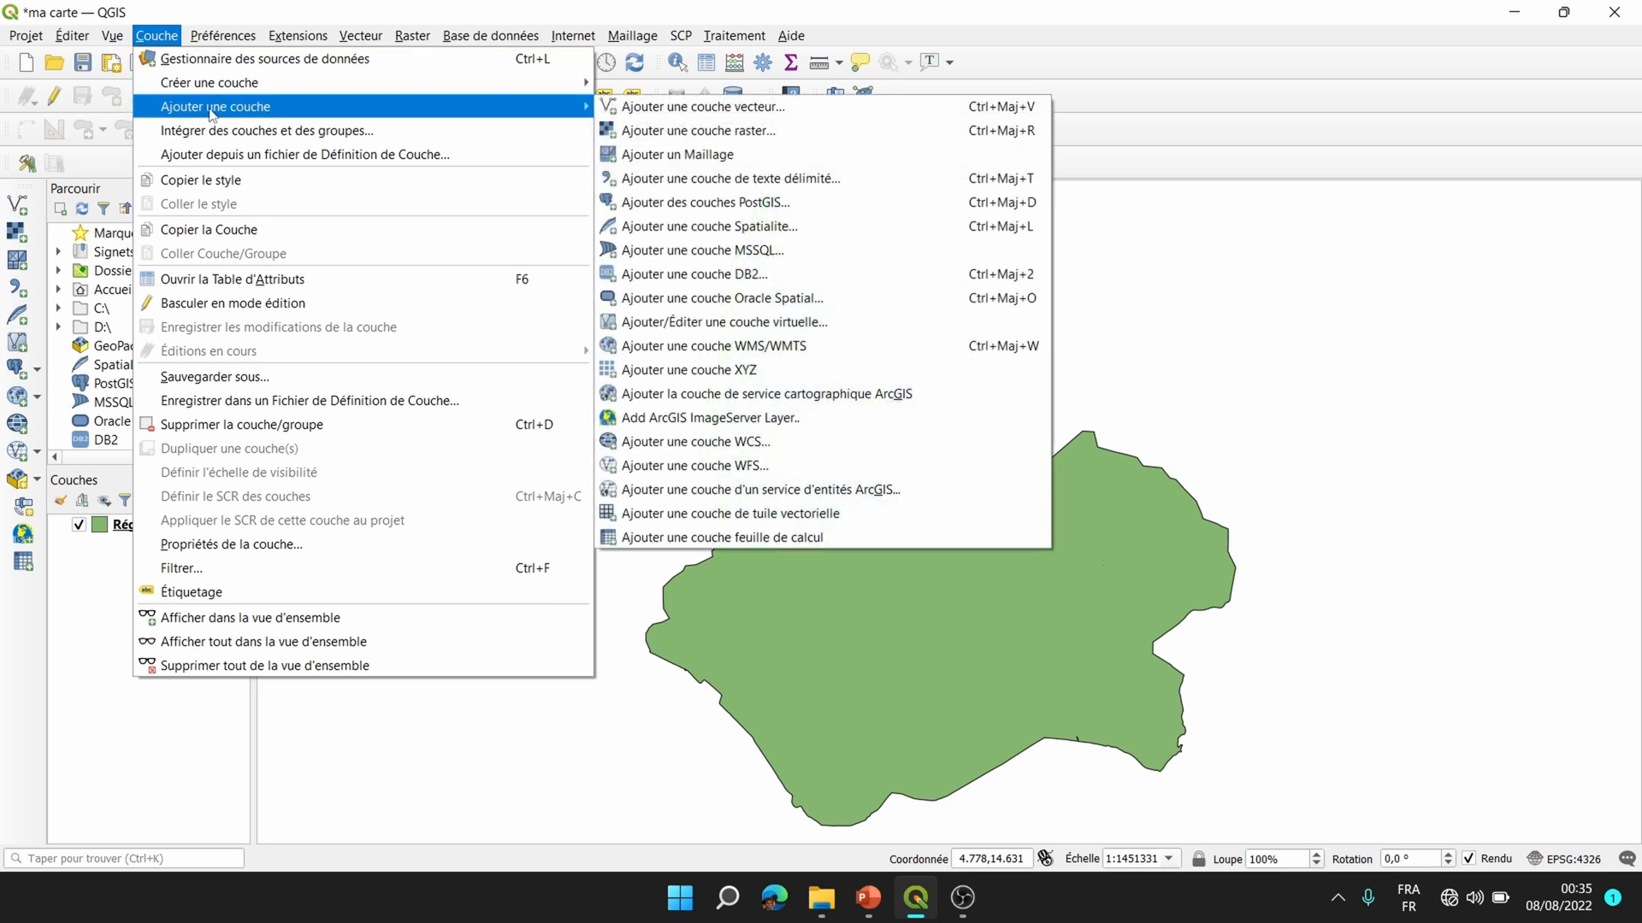
left_click(708, 108)
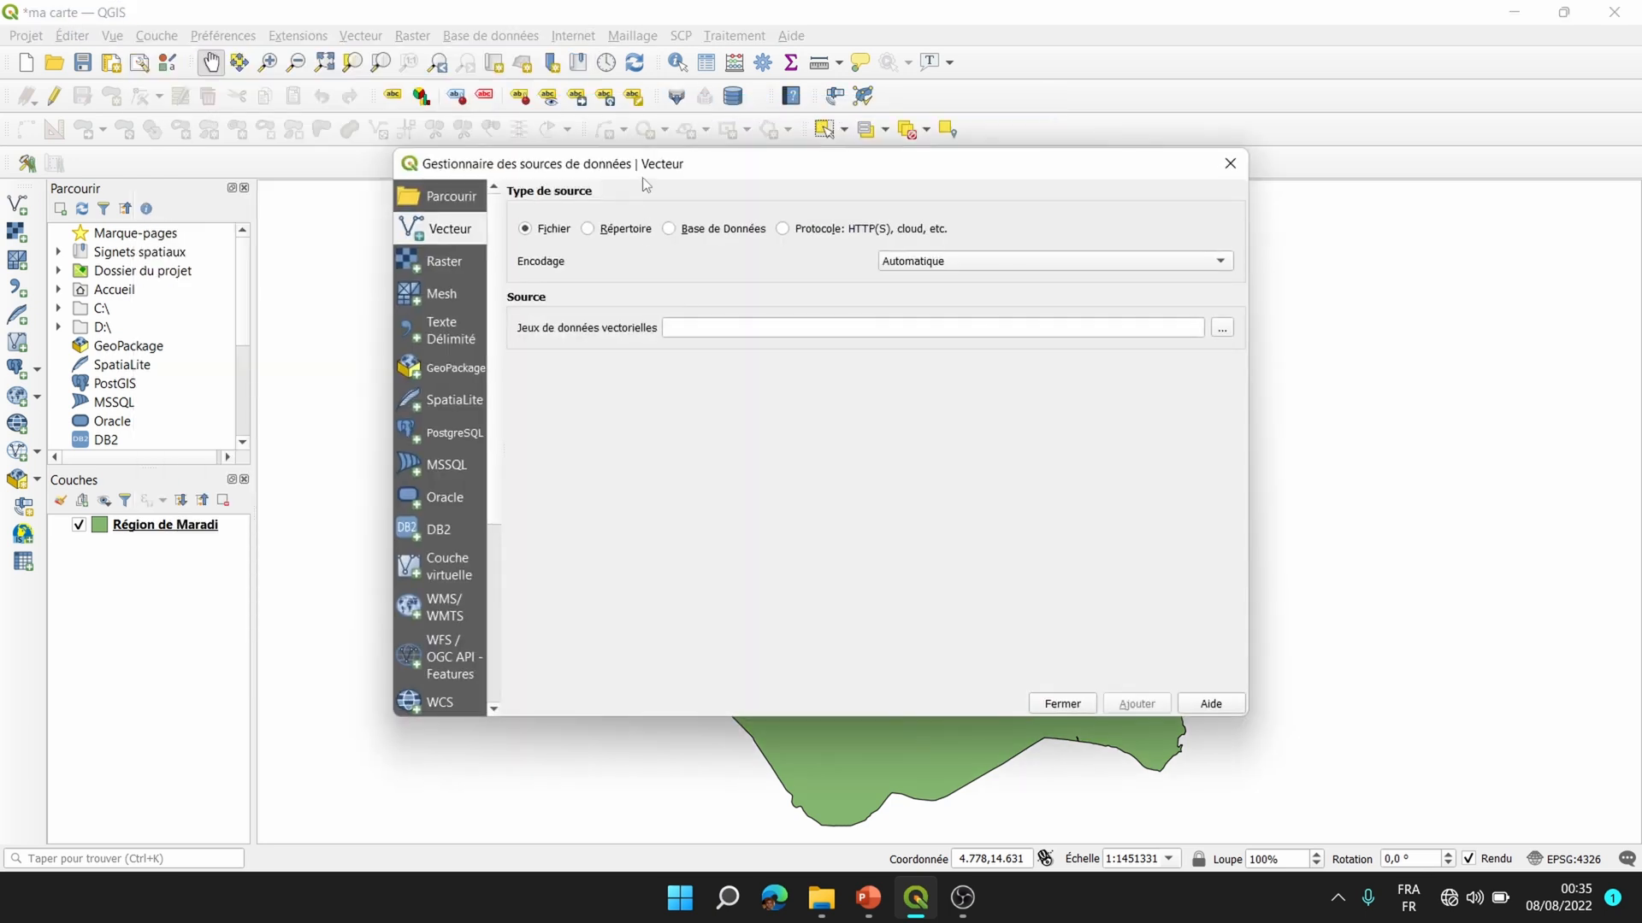
left_click_drag(643, 178, 597, 172)
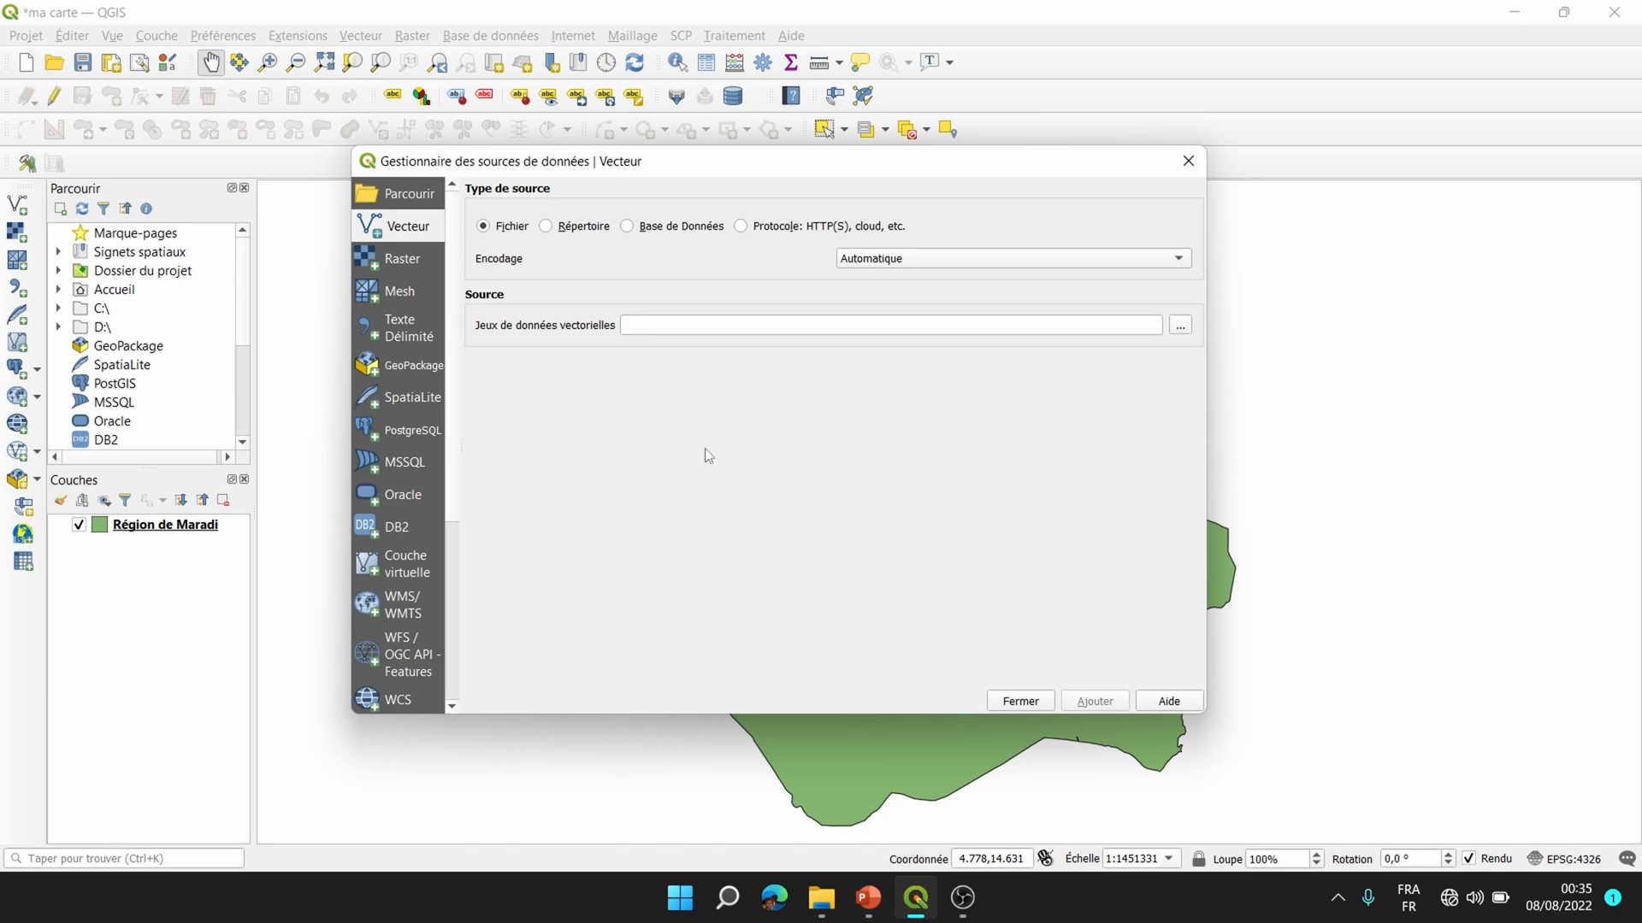
left_click(1180, 327)
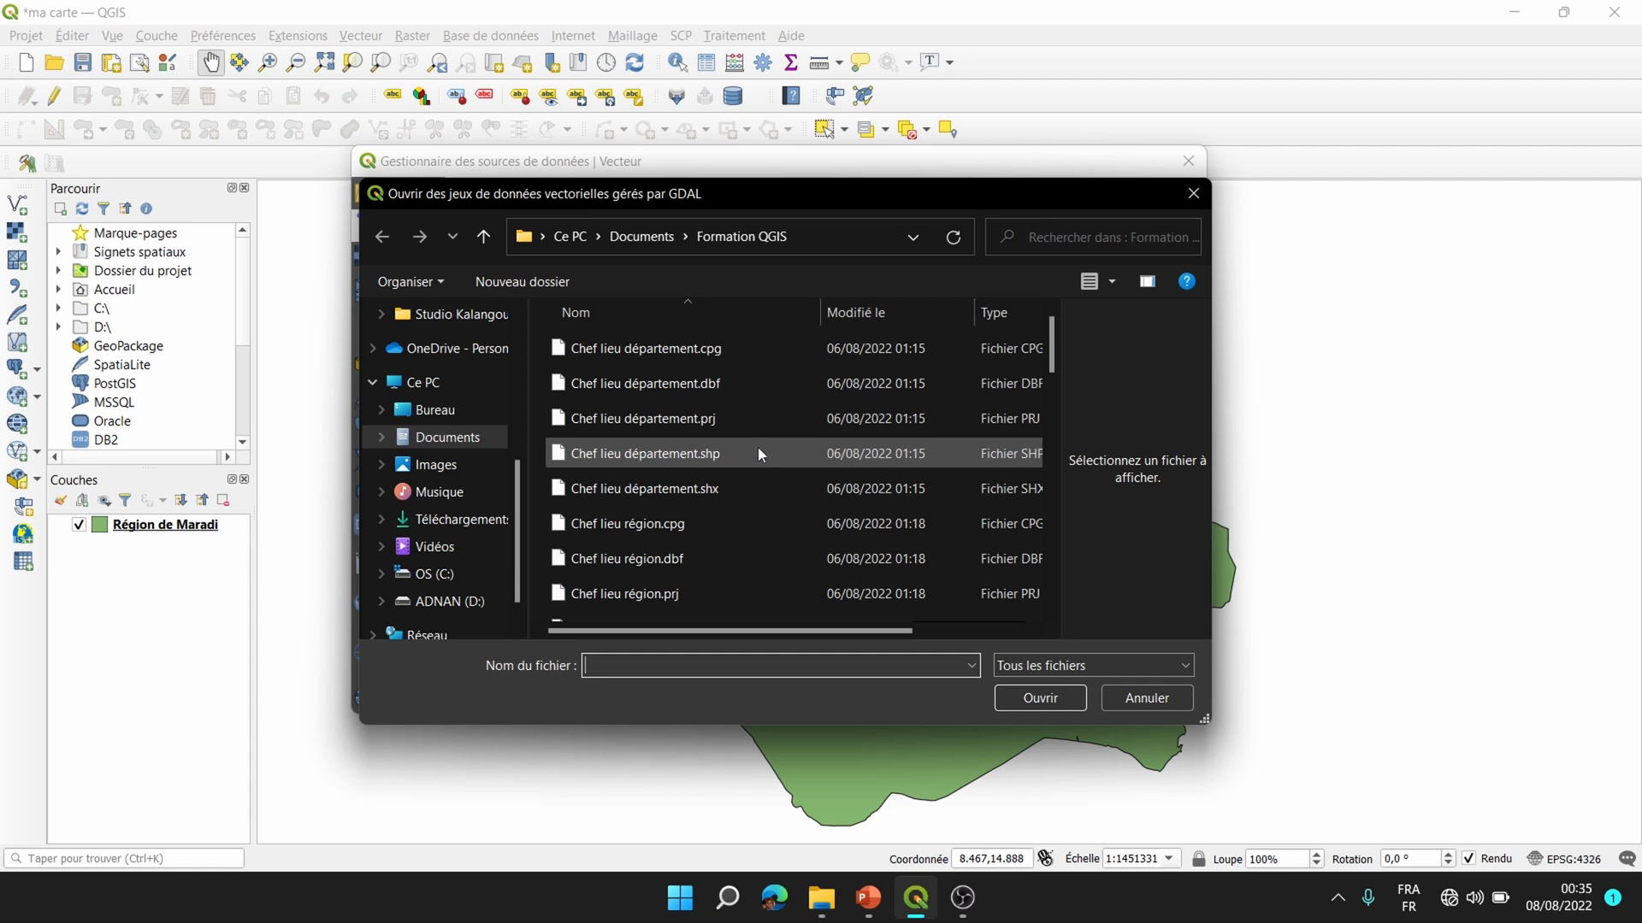
left_click(660, 441)
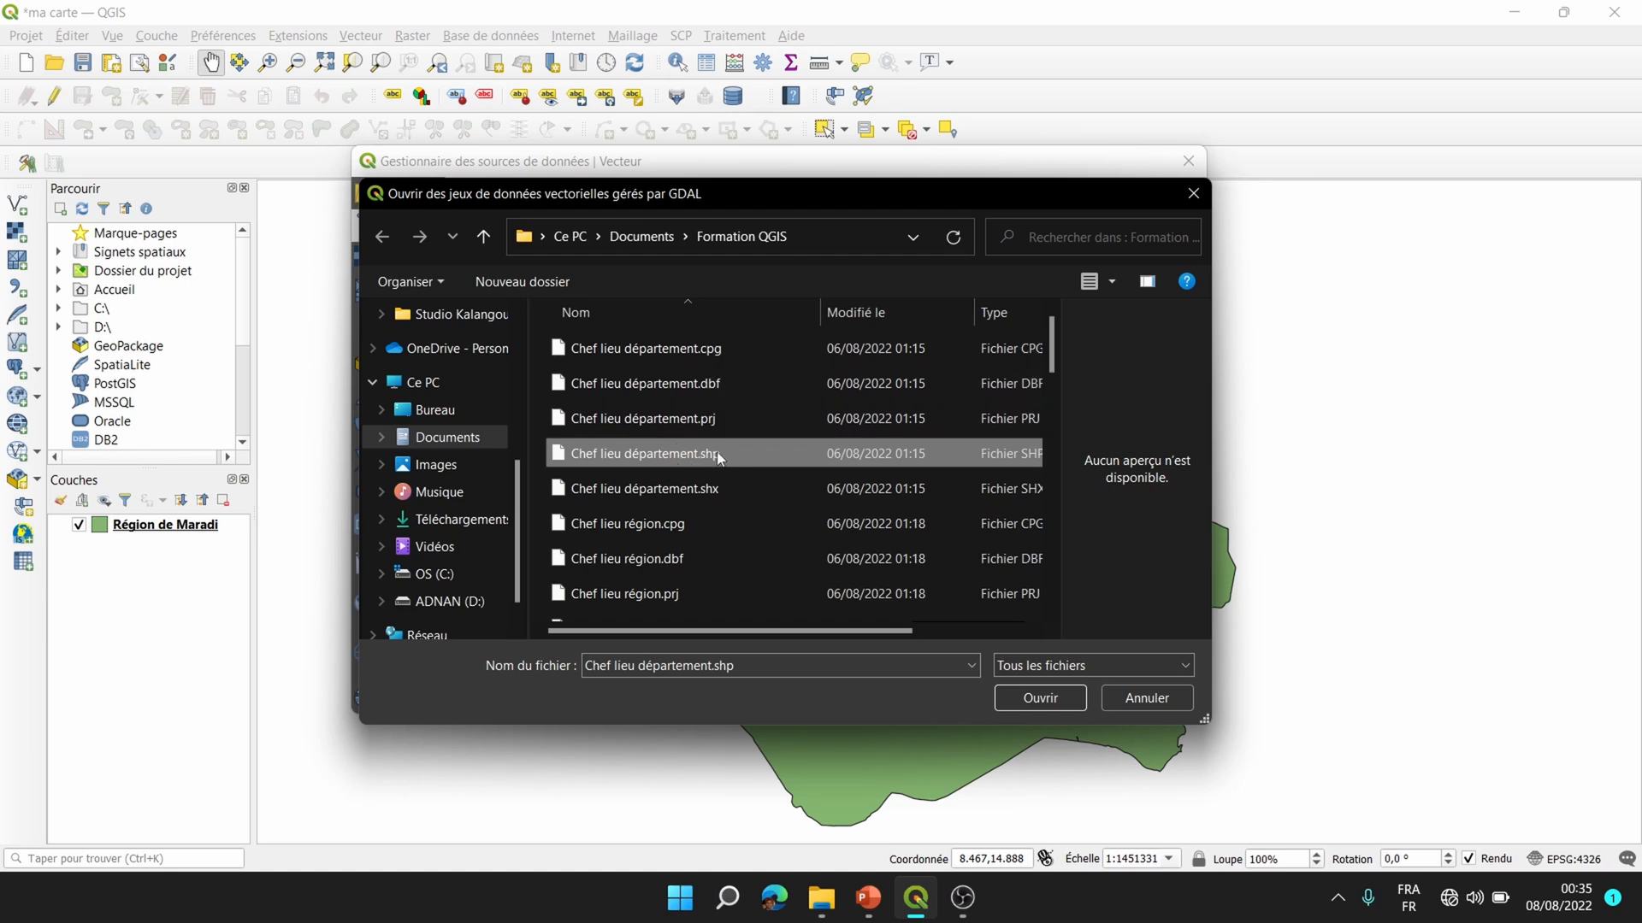
left_click(1038, 699)
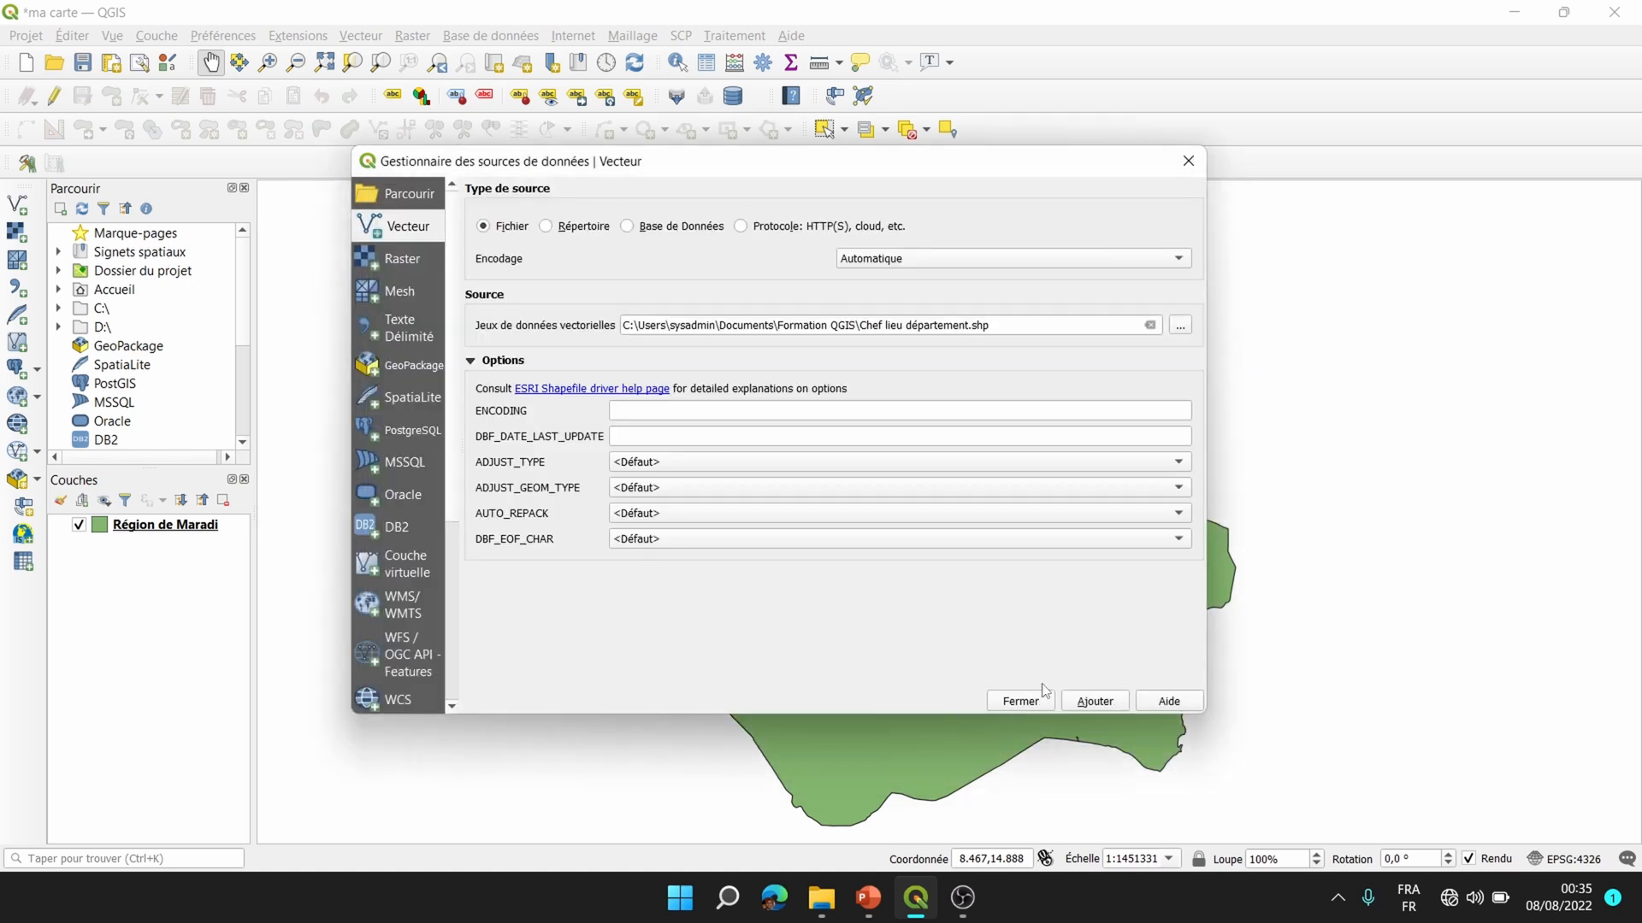
left_click(1094, 701)
left_click_drag(1027, 163, 507, 174)
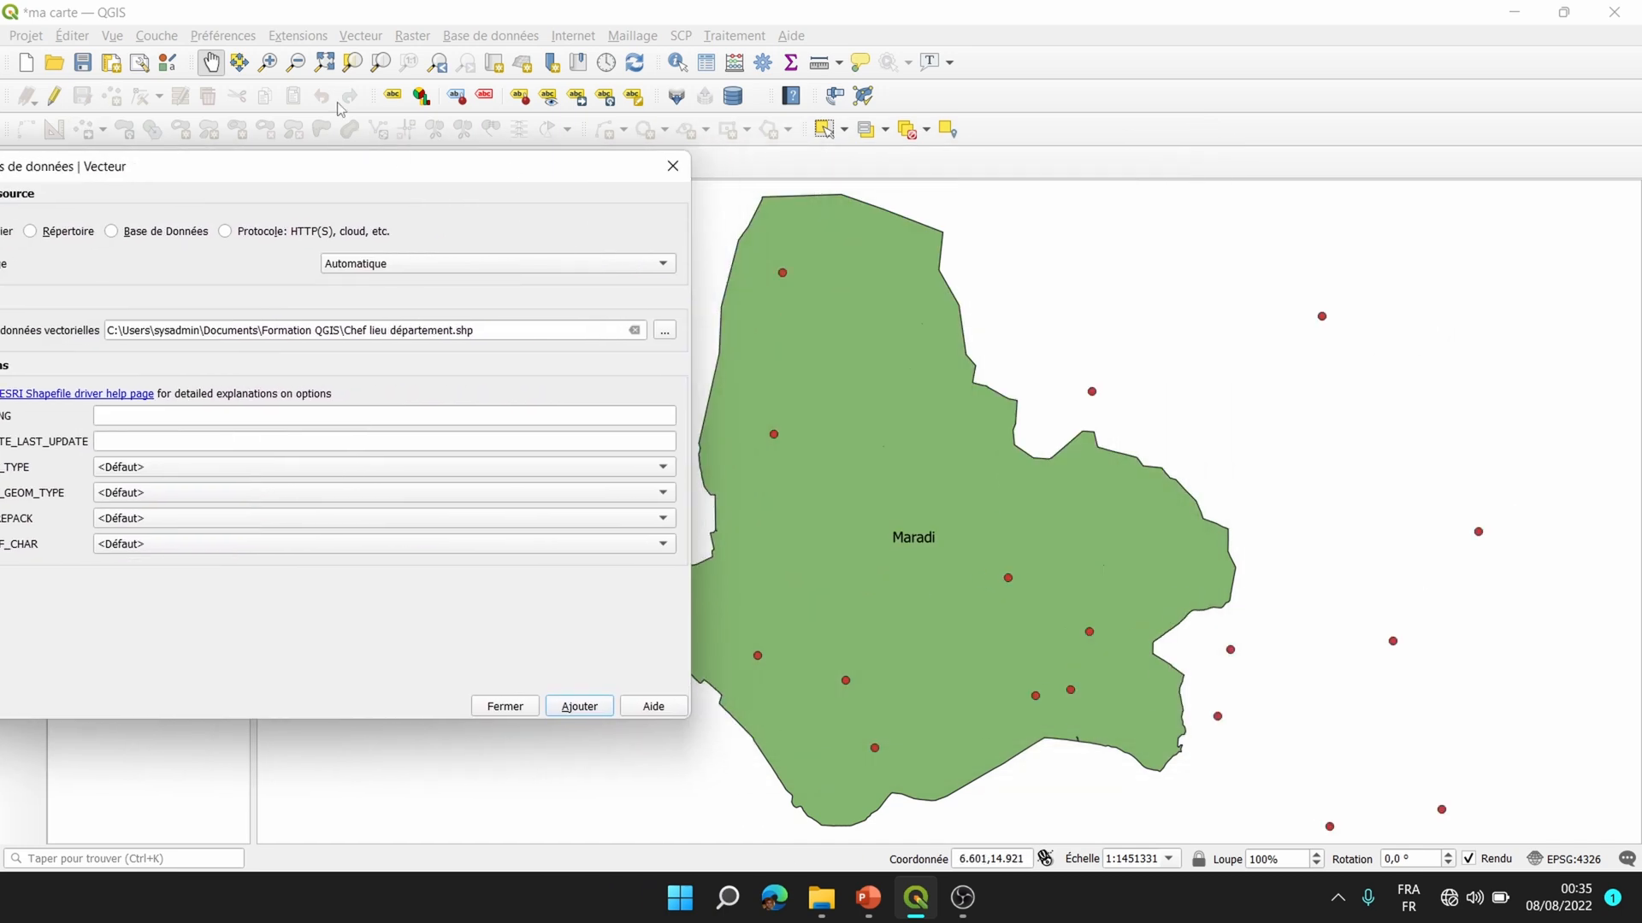
left_click_drag(323, 170, 759, 171)
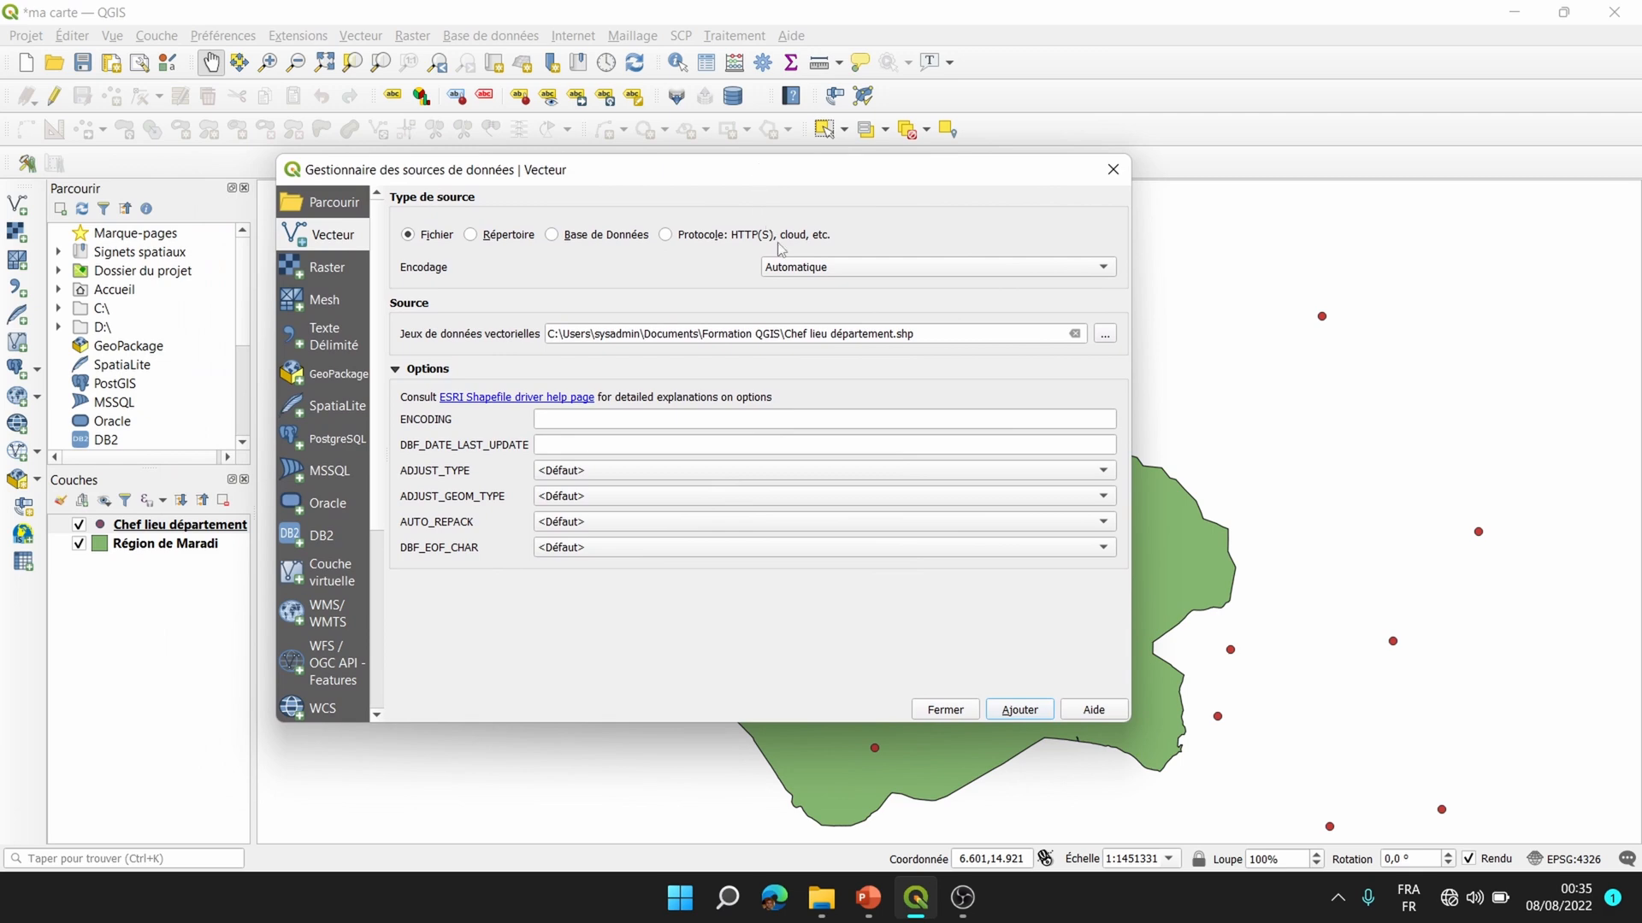
Add the vector layer Routes principales.shp from the Formation QGIS folder and close the data source manager.
left_click(1104, 337)
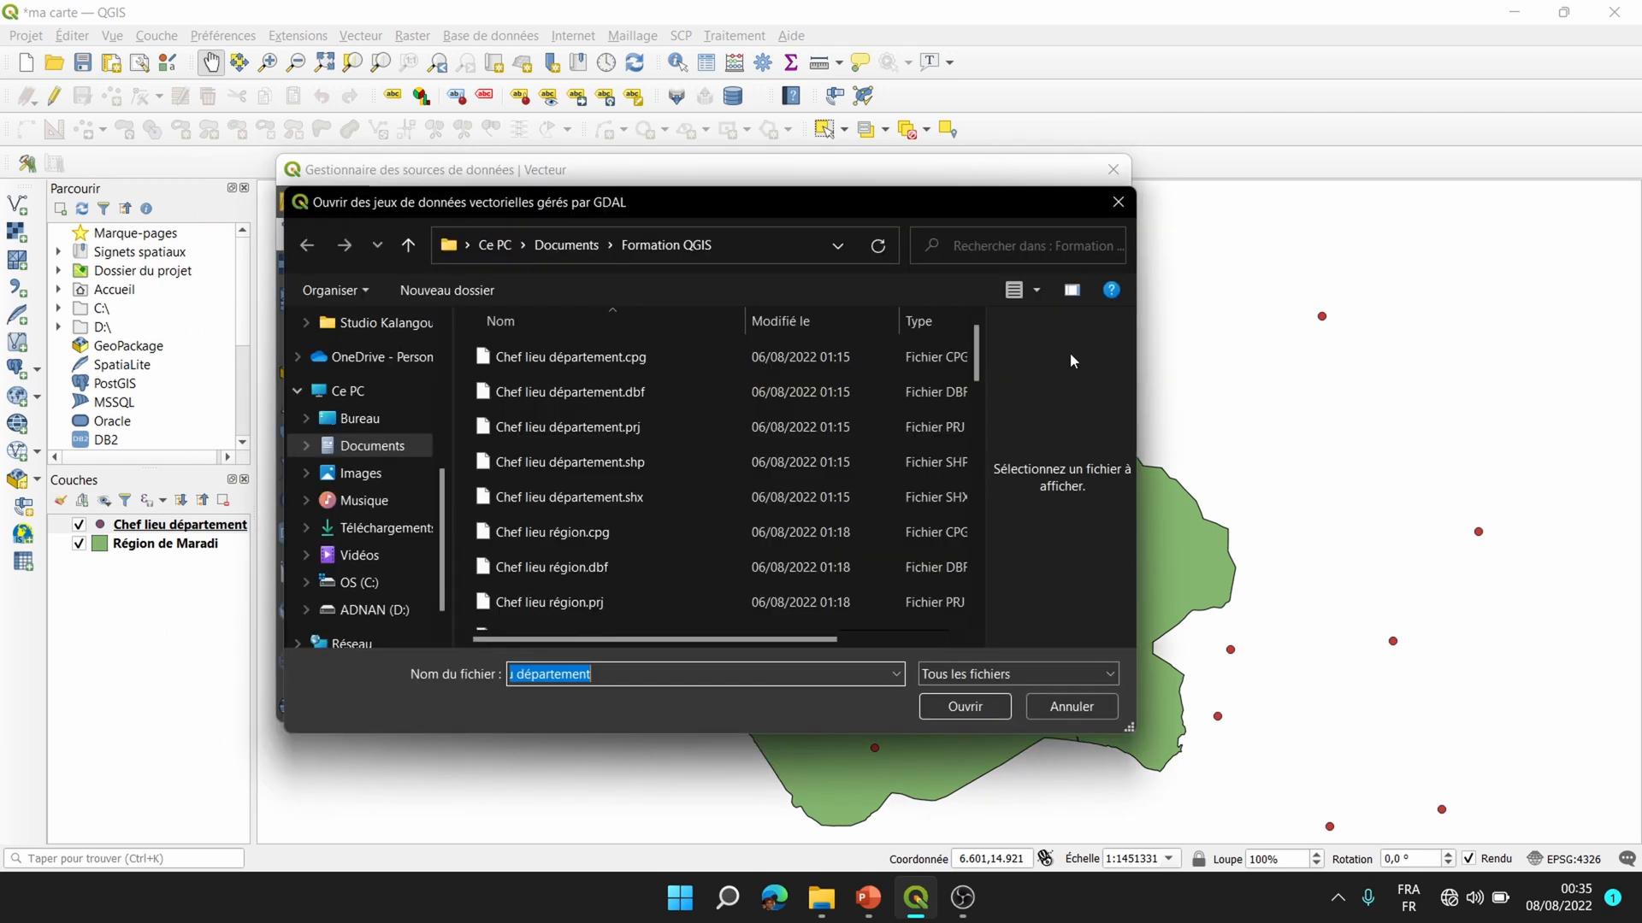
left_click_drag(982, 349, 983, 580)
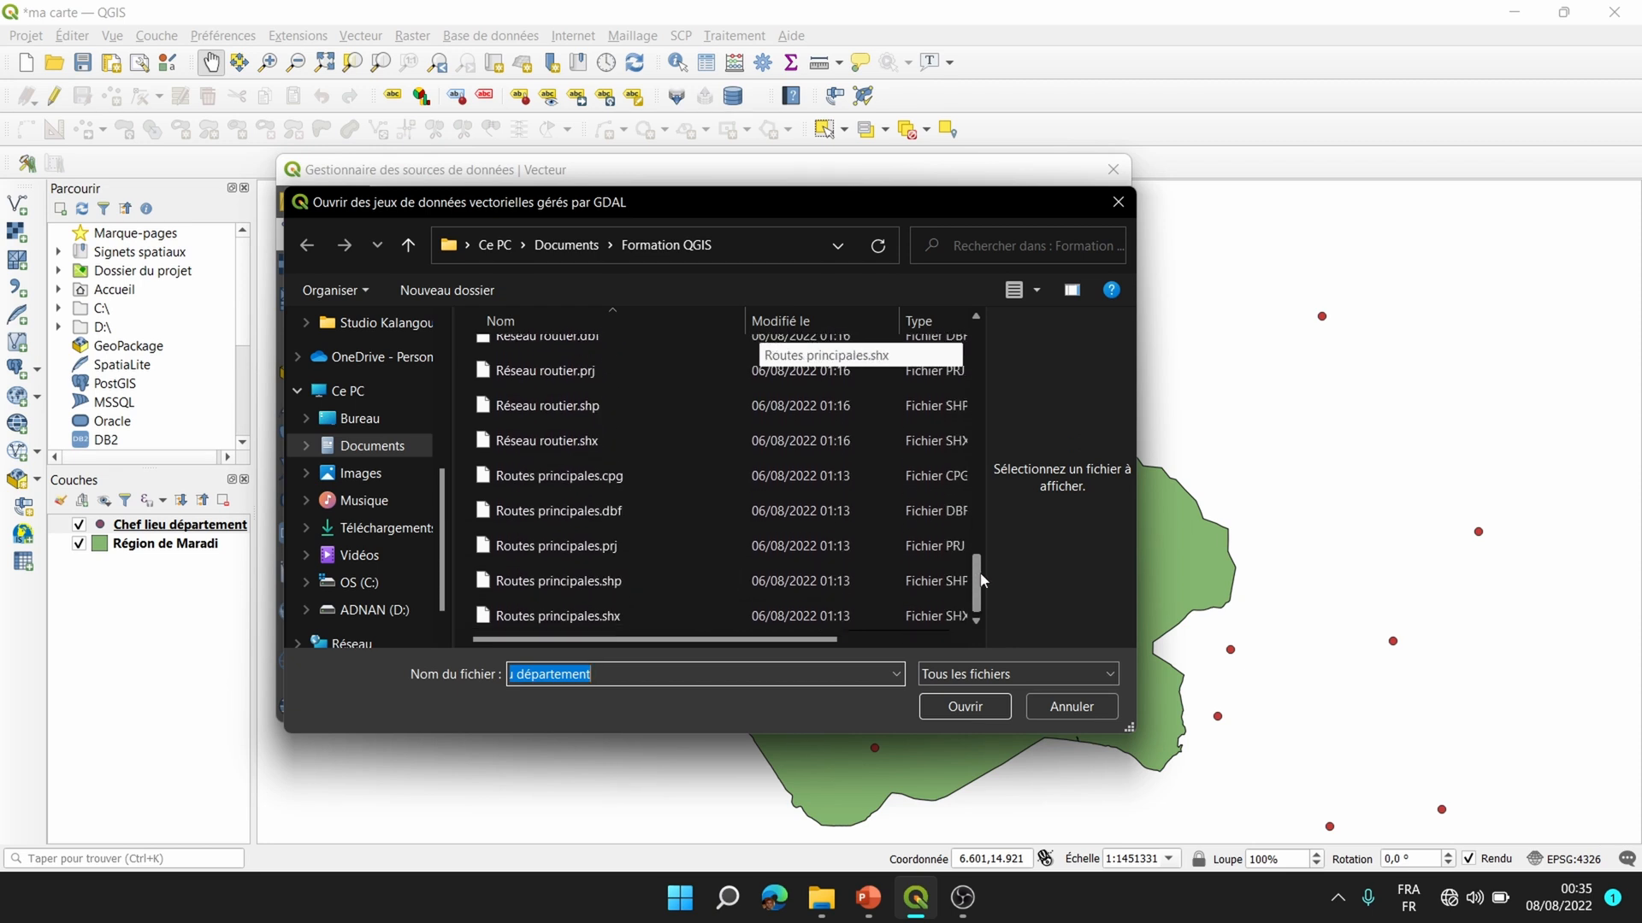
left_click(569, 585)
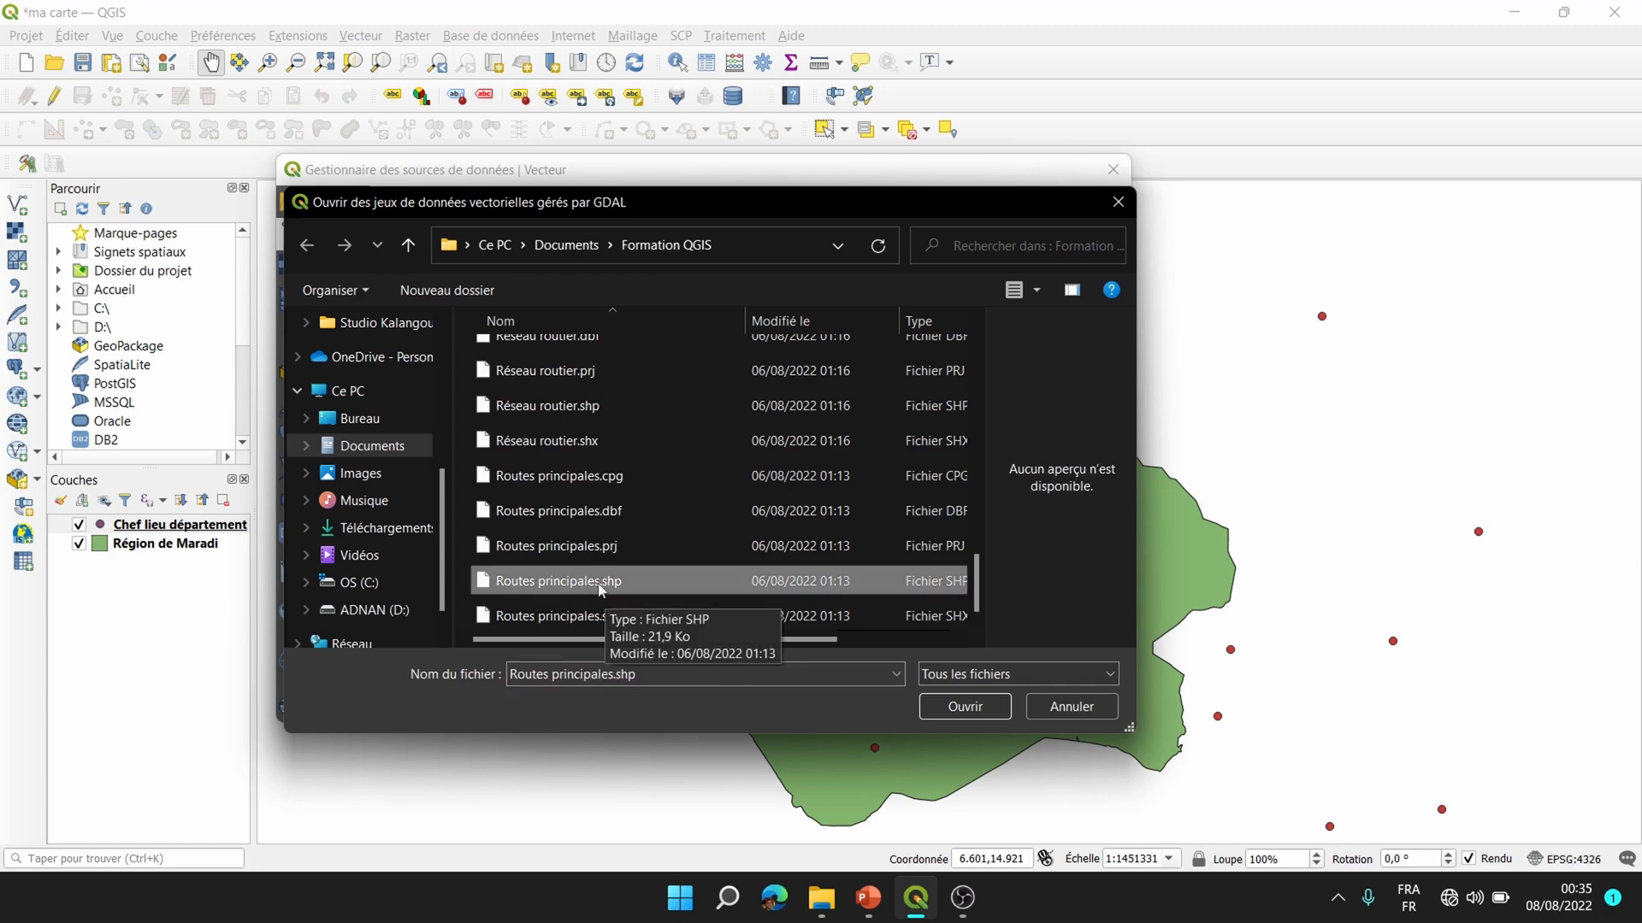
left_click(1004, 703)
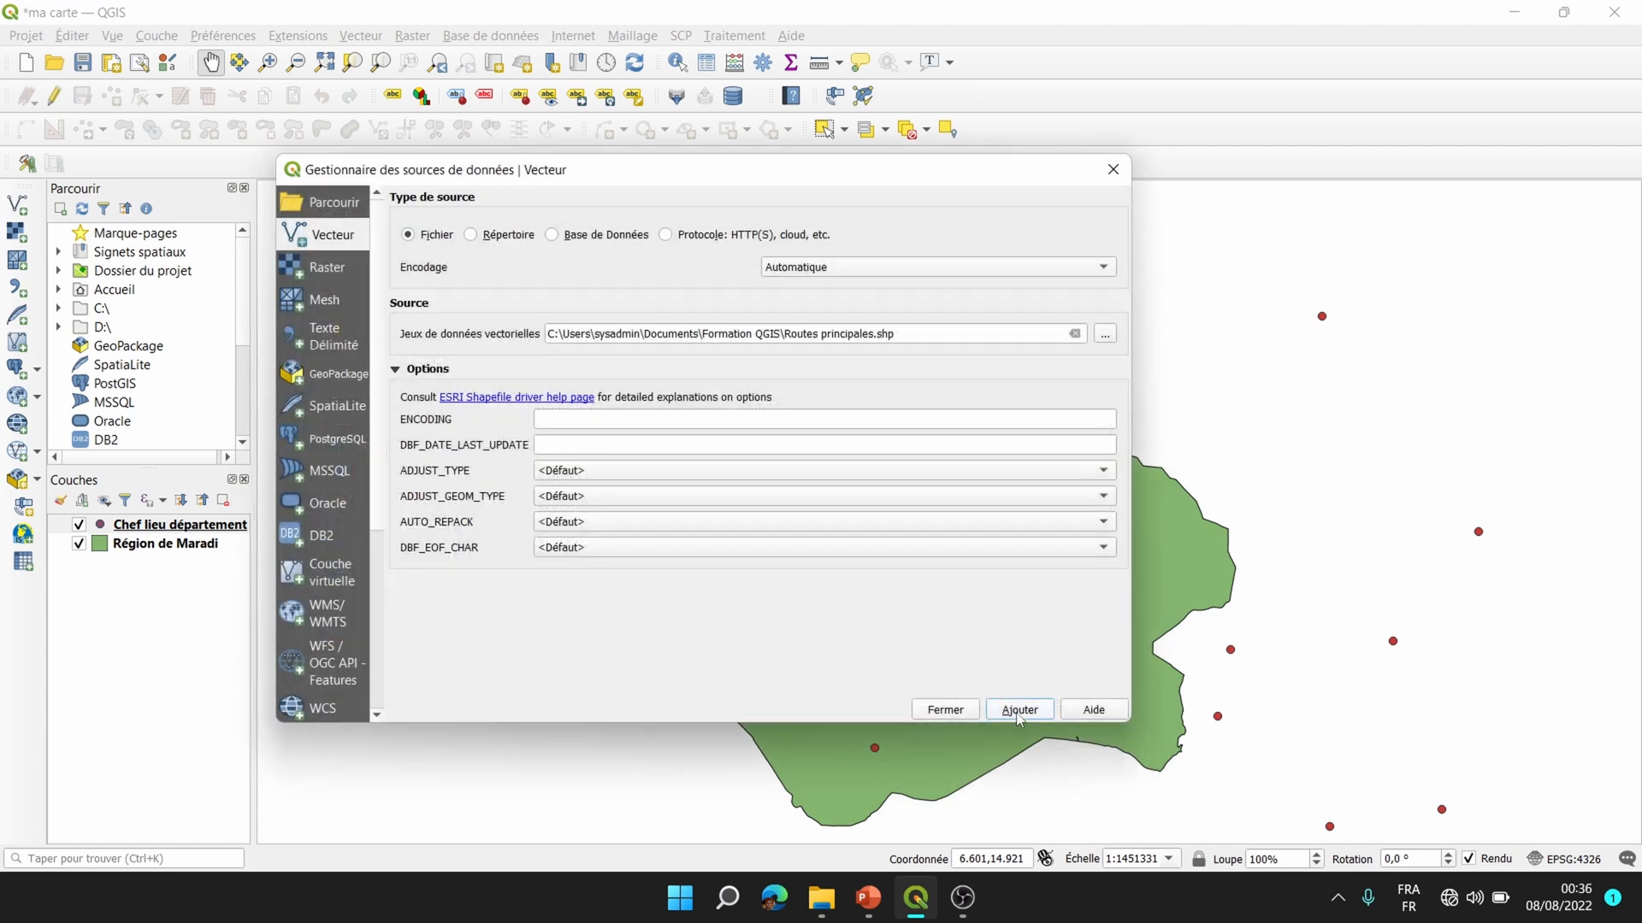
left_click(1019, 713)
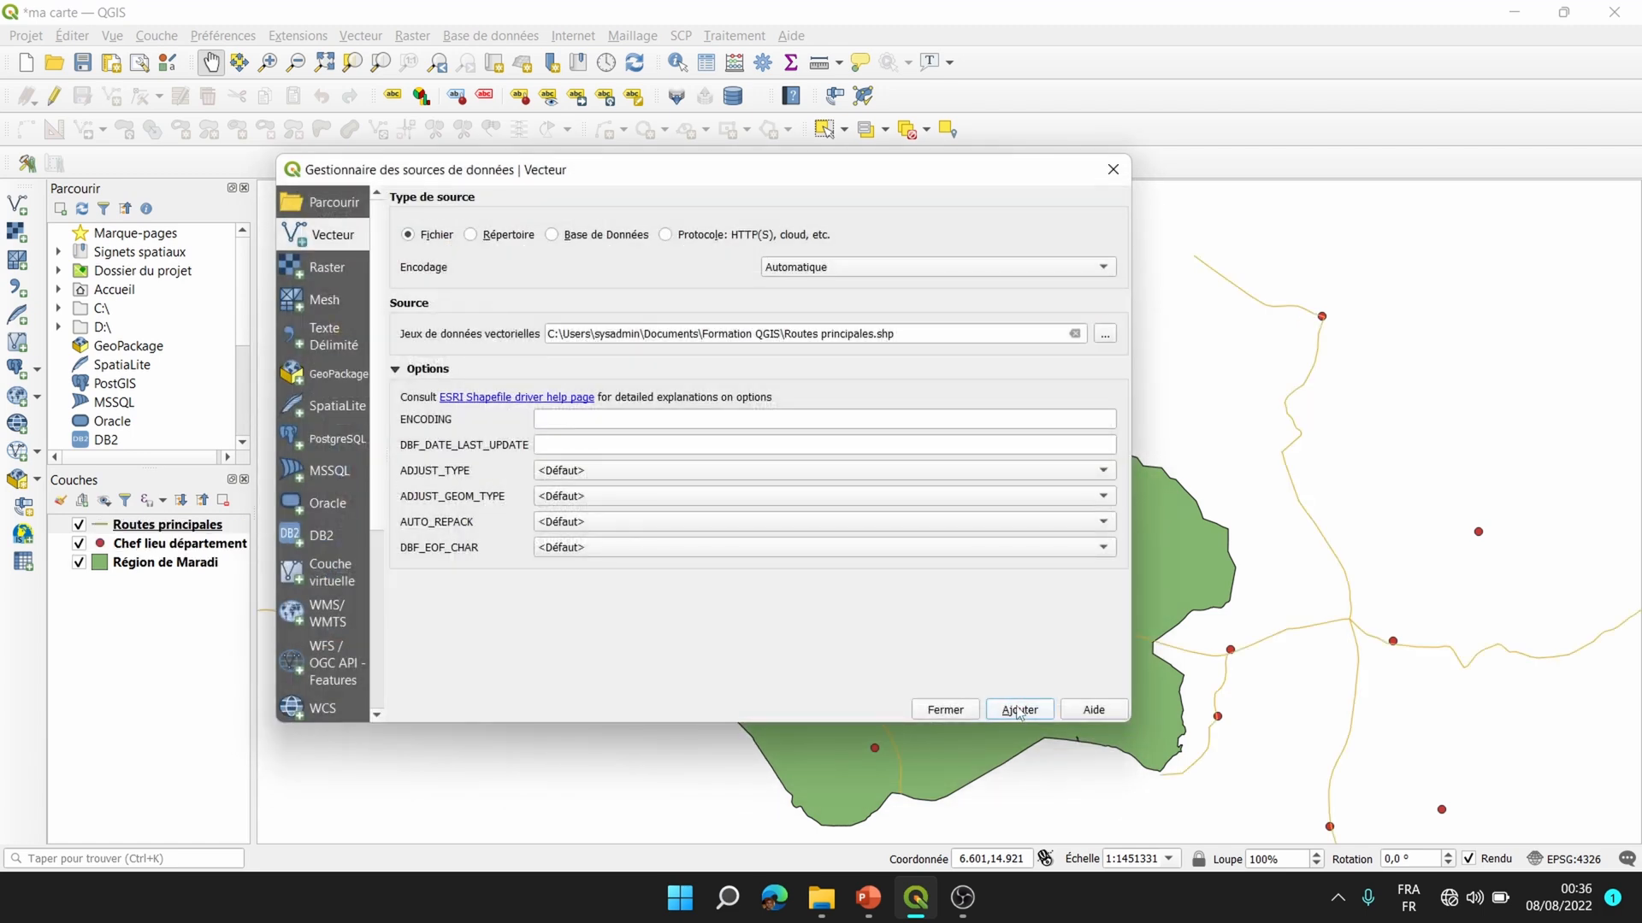
left_click(940, 711)
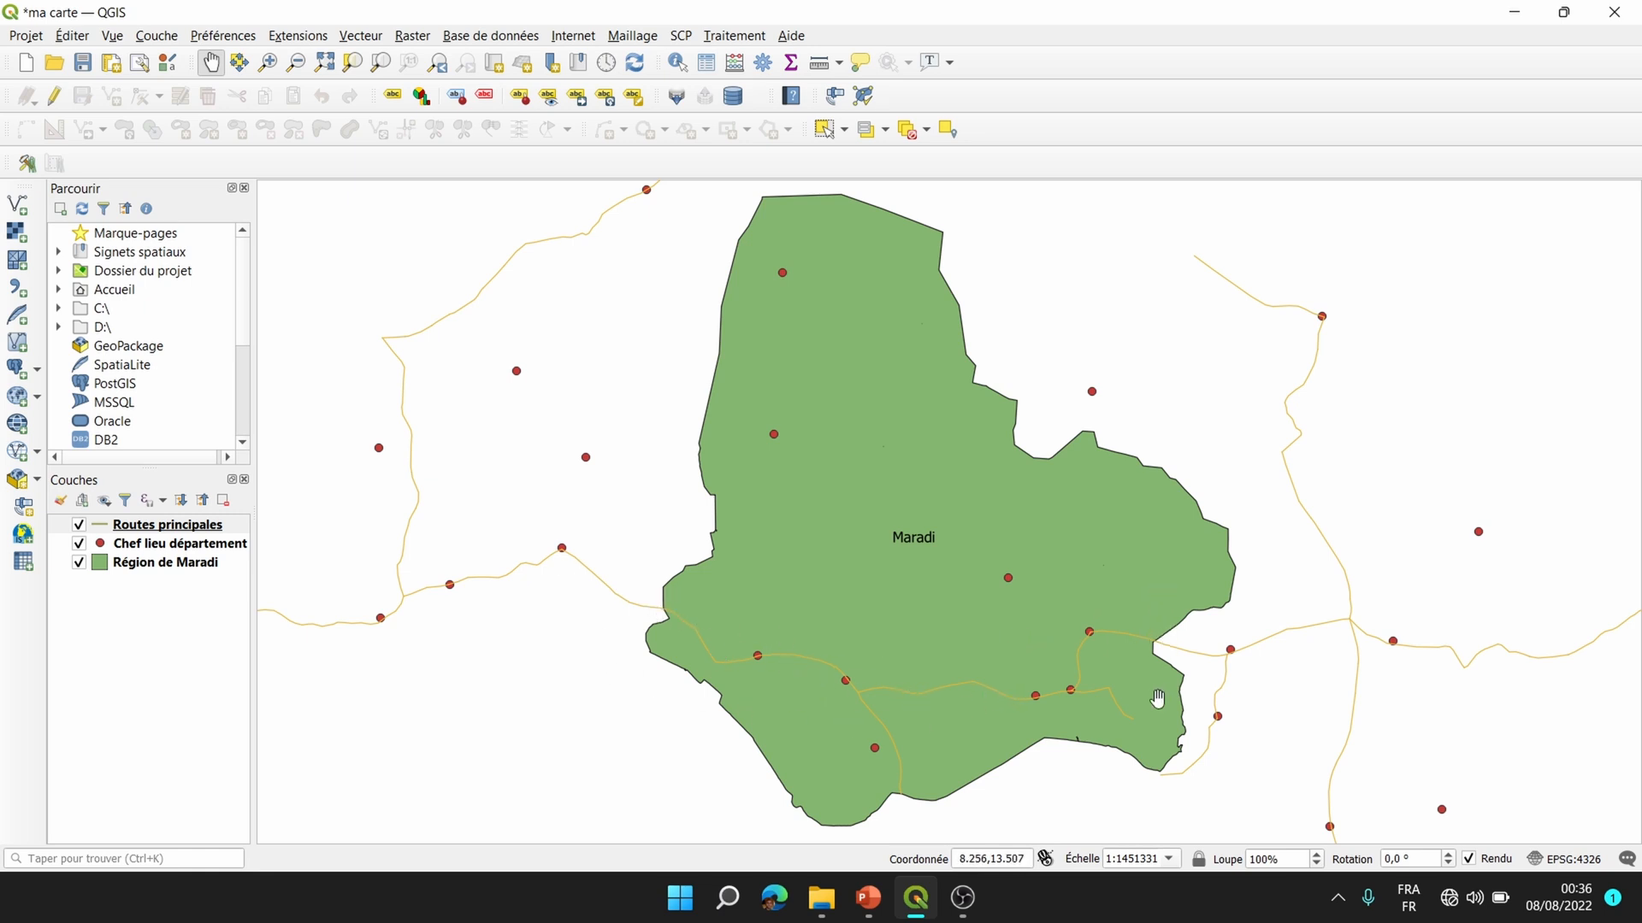
Zoom the map to the extent of the Routes principales layer.
left_click(158, 530)
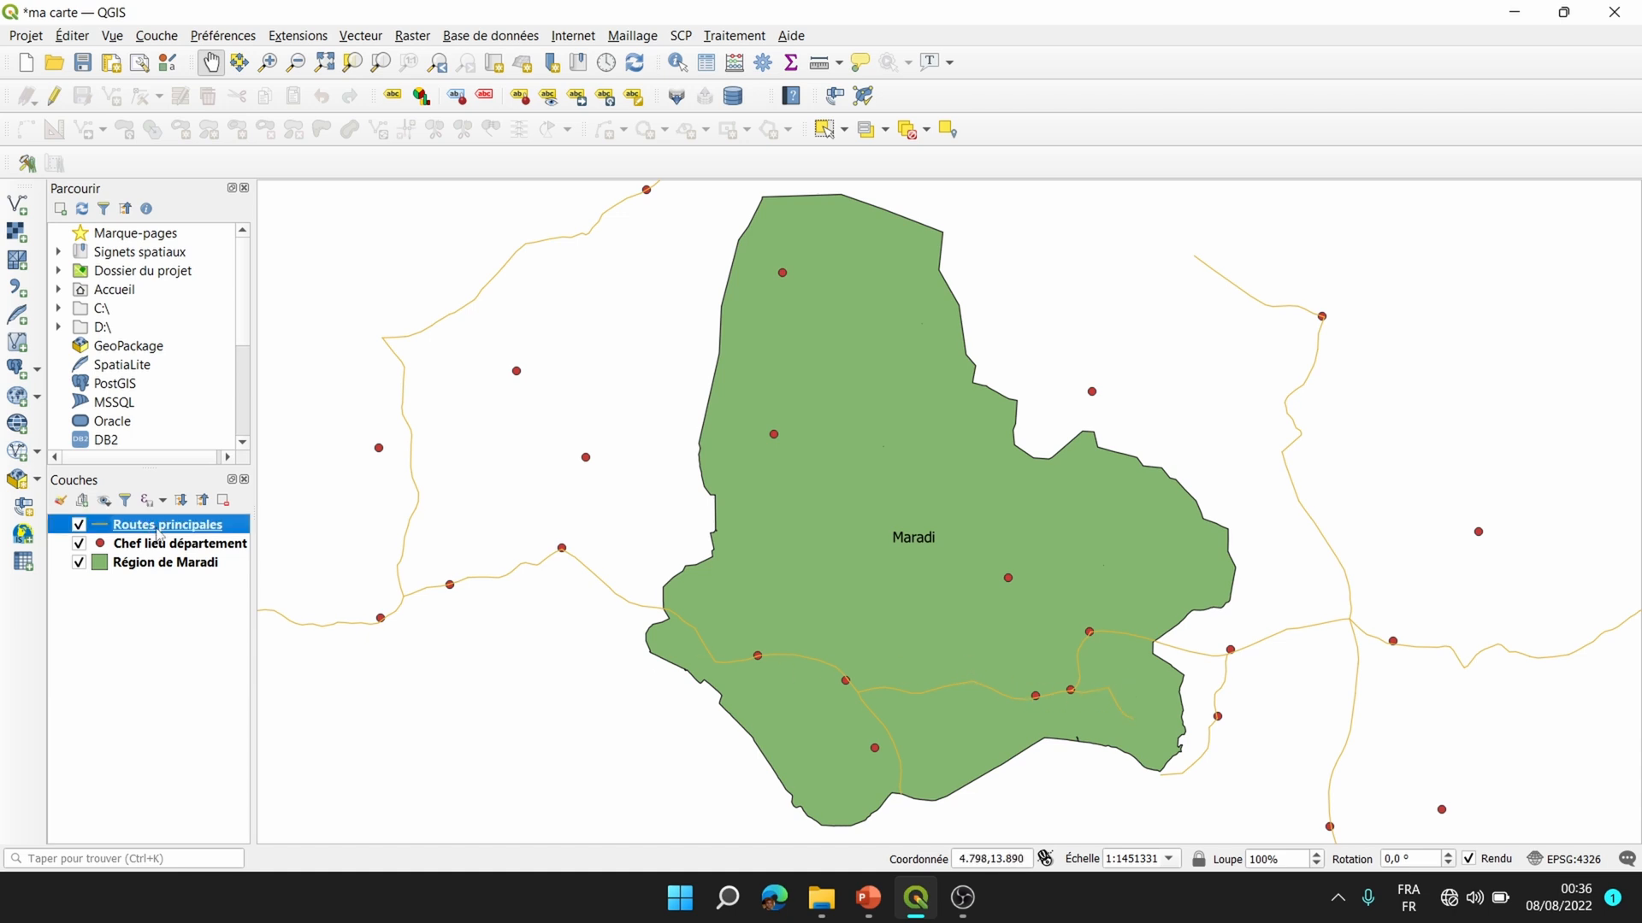
right_click(158, 532)
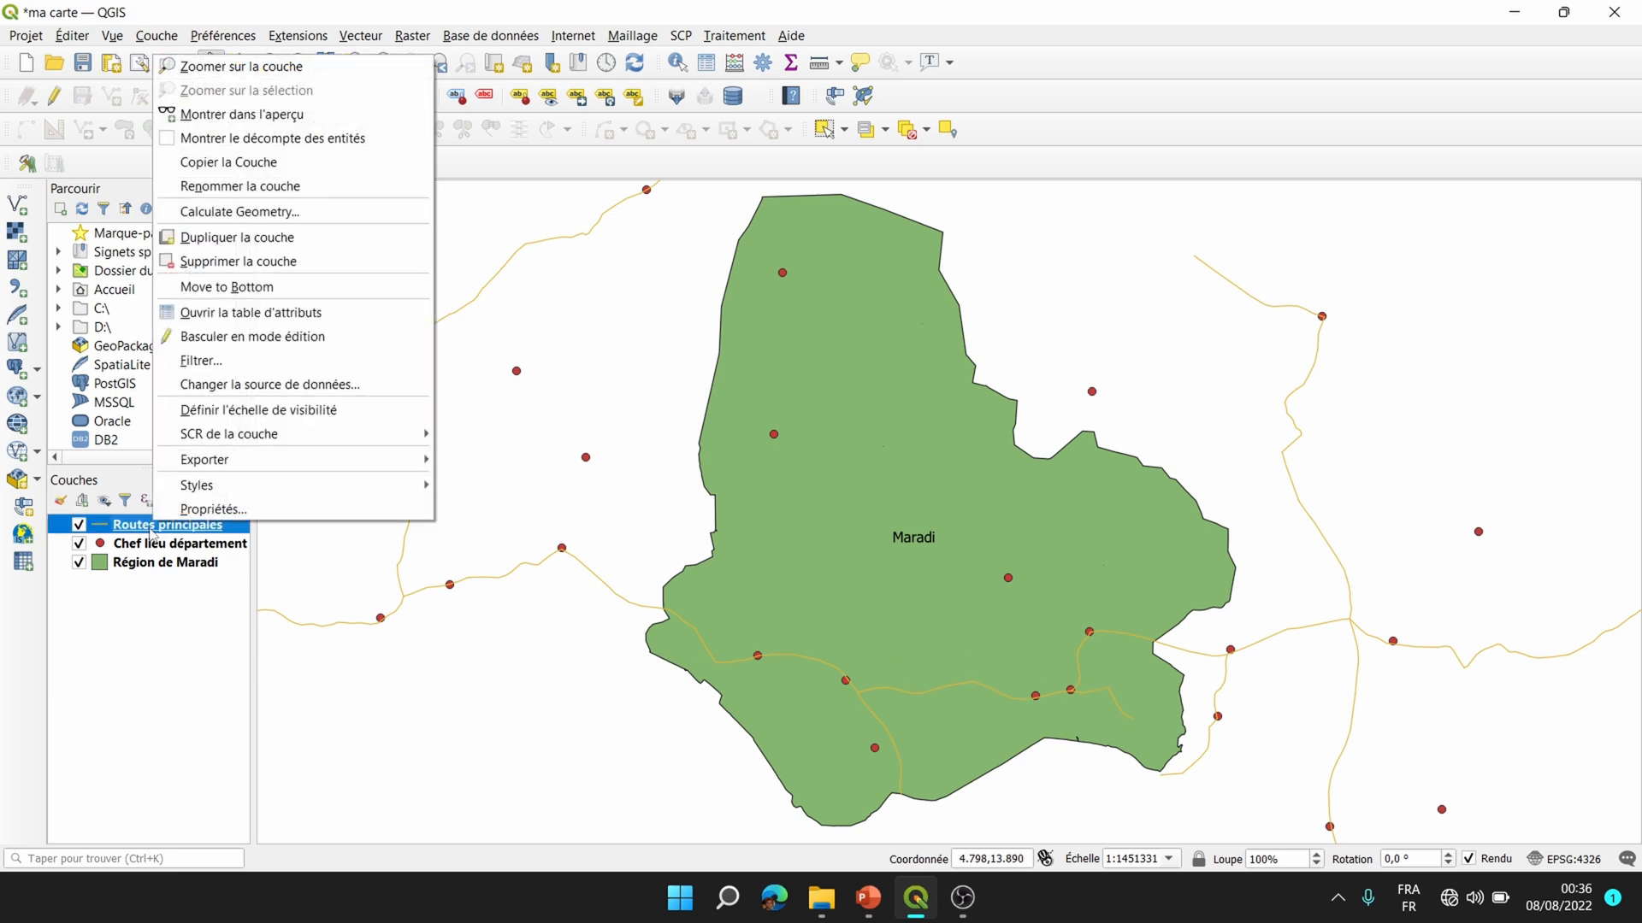
left_click(299, 68)
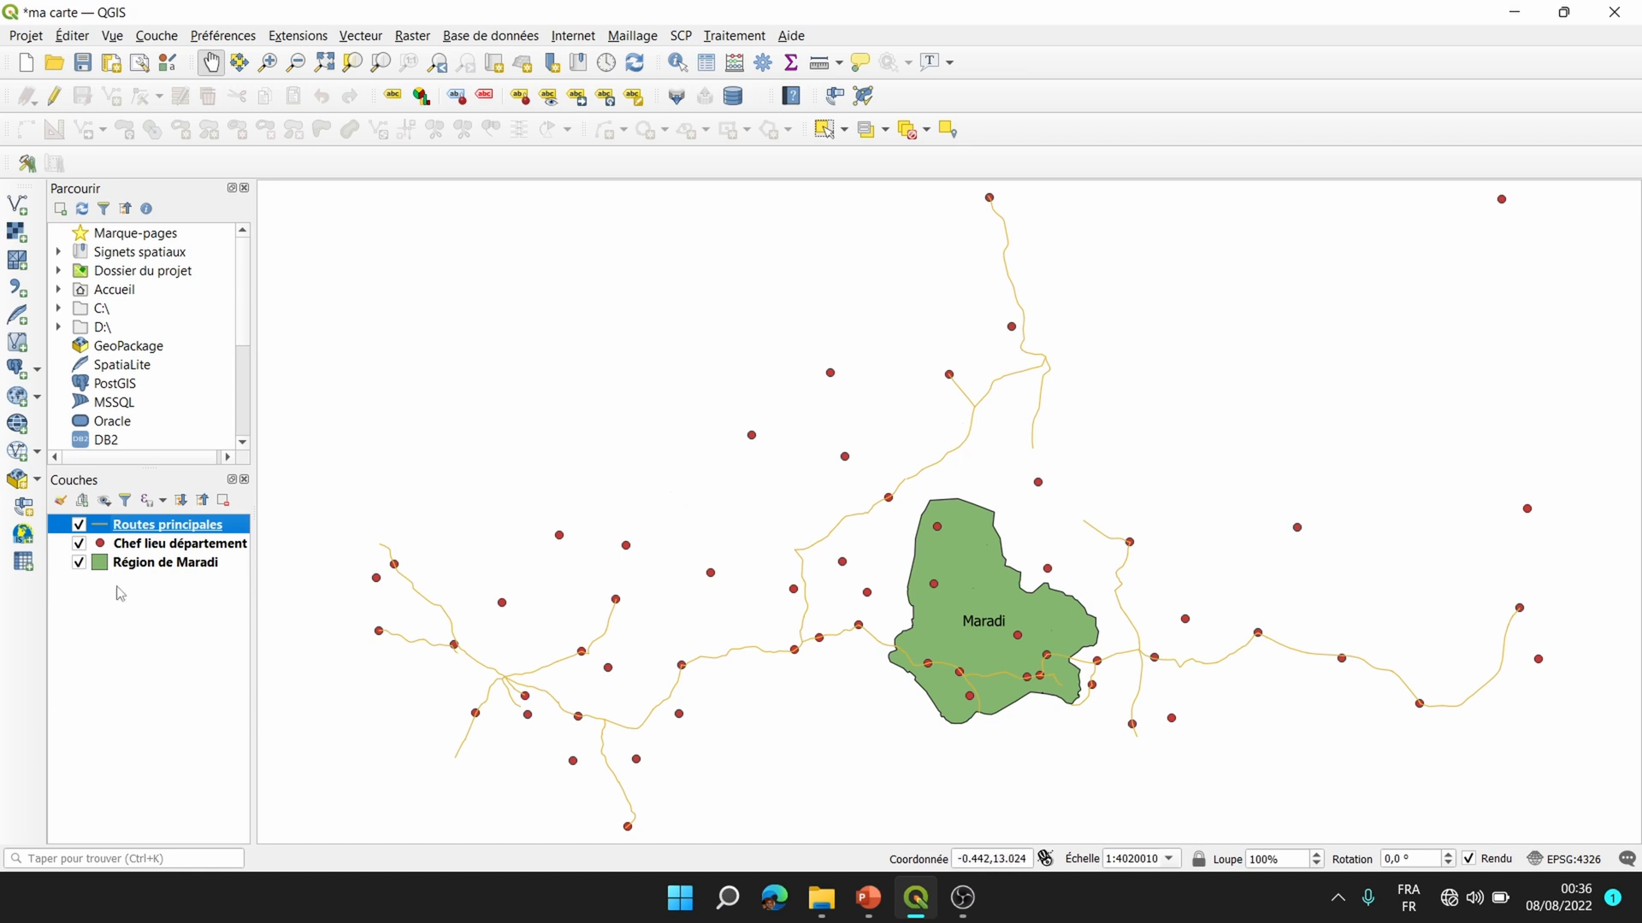
Label the Chef lieu département layer with simple labels (Étiquettes simples) based on the NOM field.
left_click(138, 544)
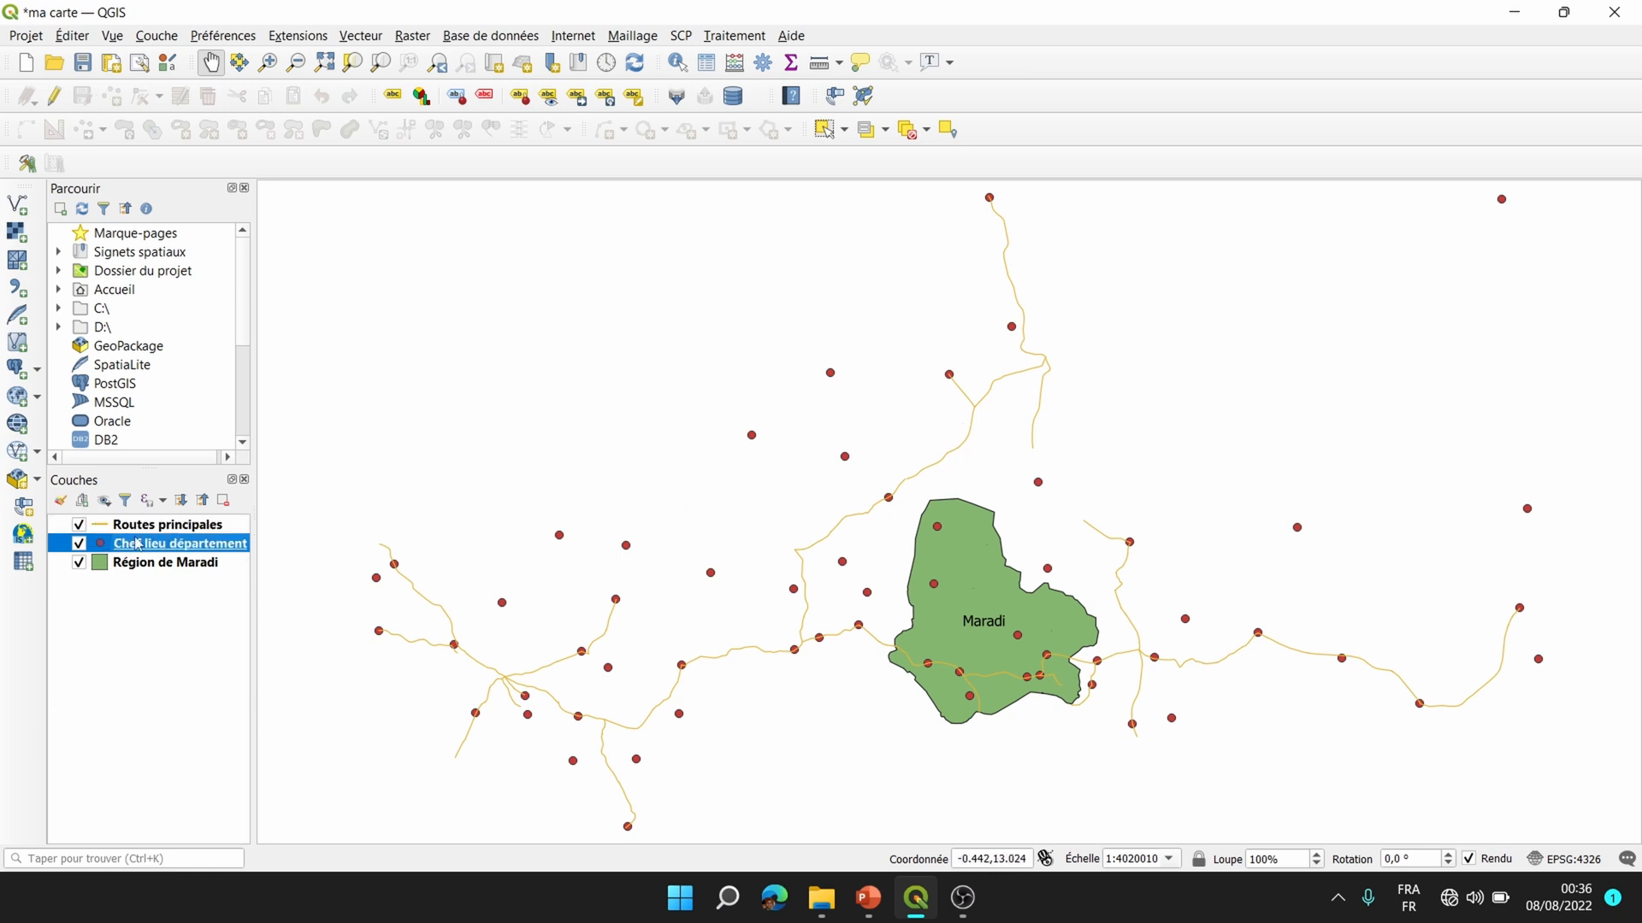
right_click(185, 550)
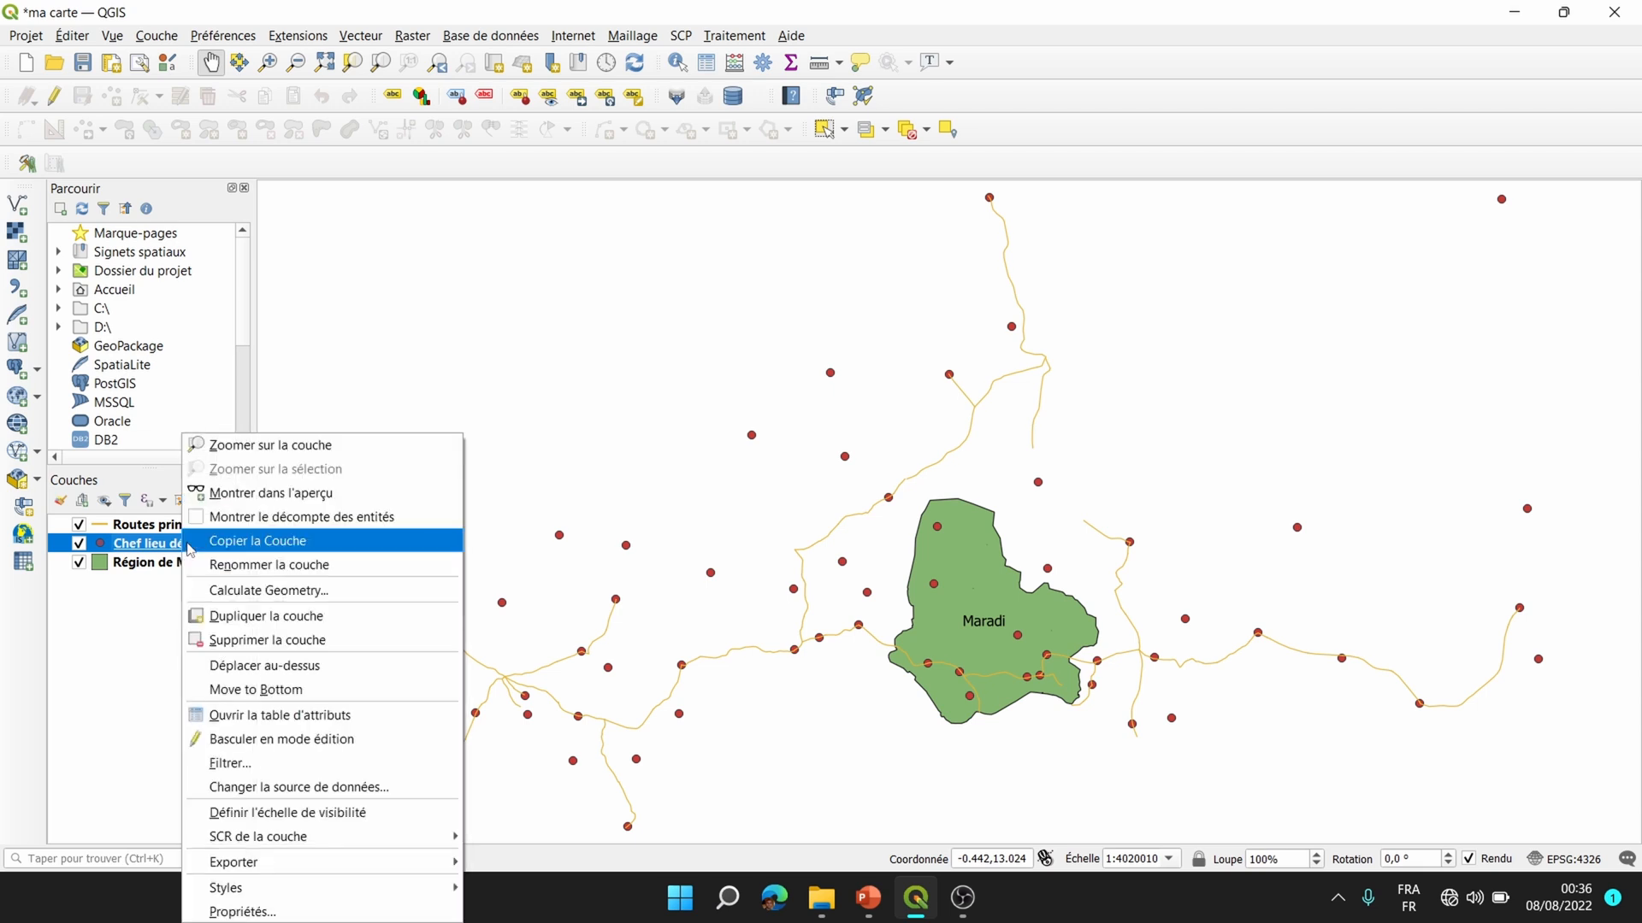
left_click(140, 554)
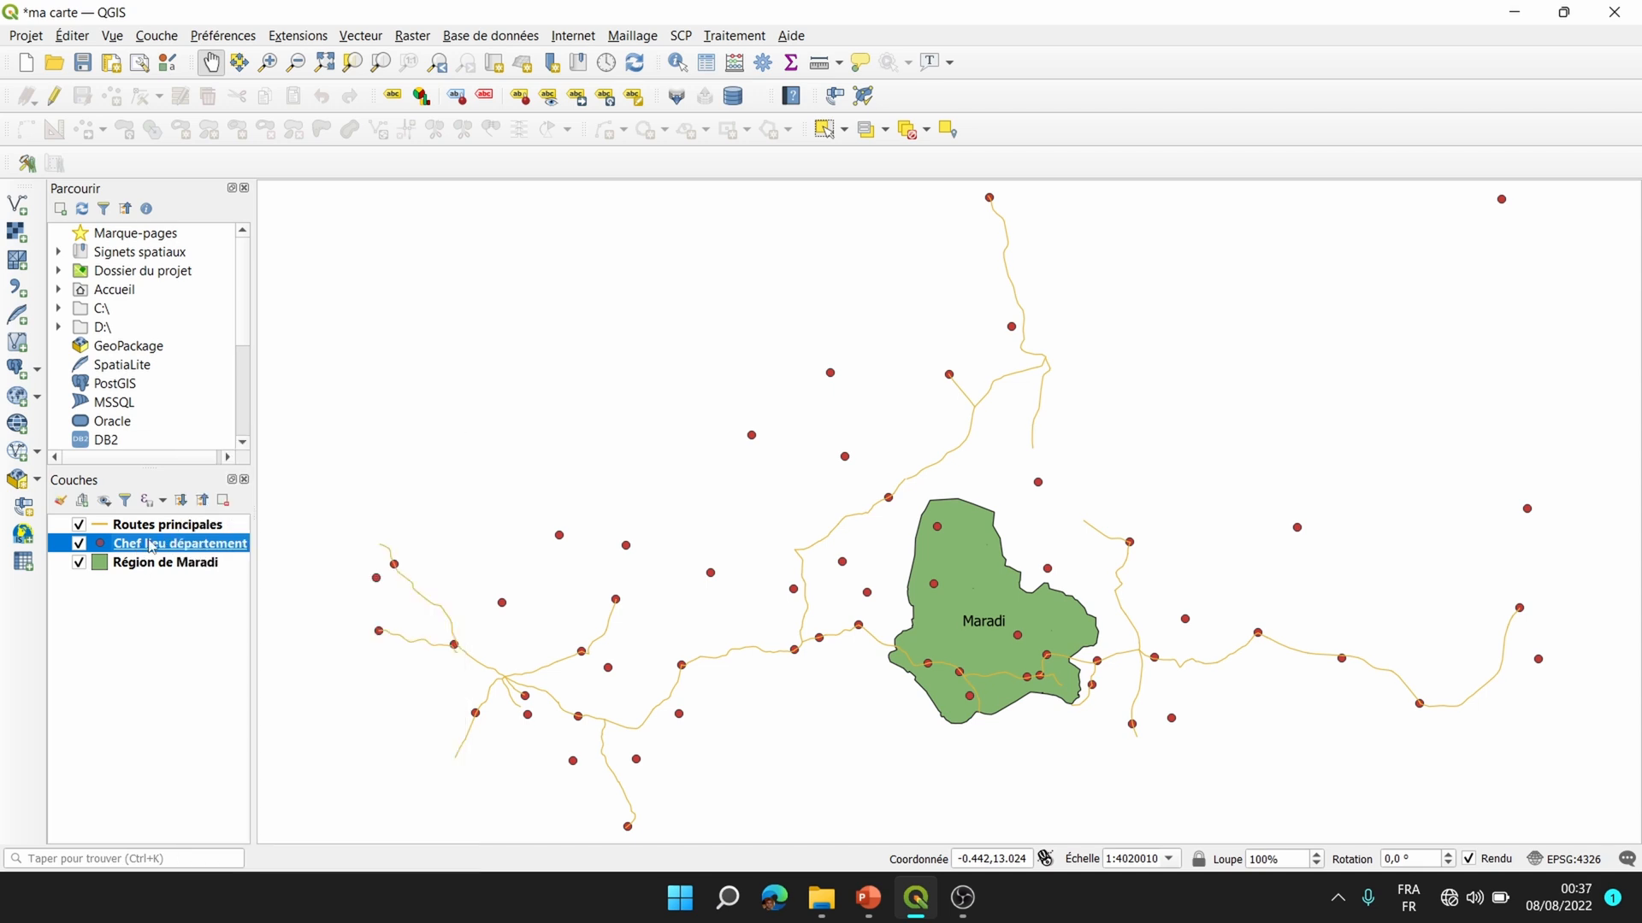
right_click(152, 548)
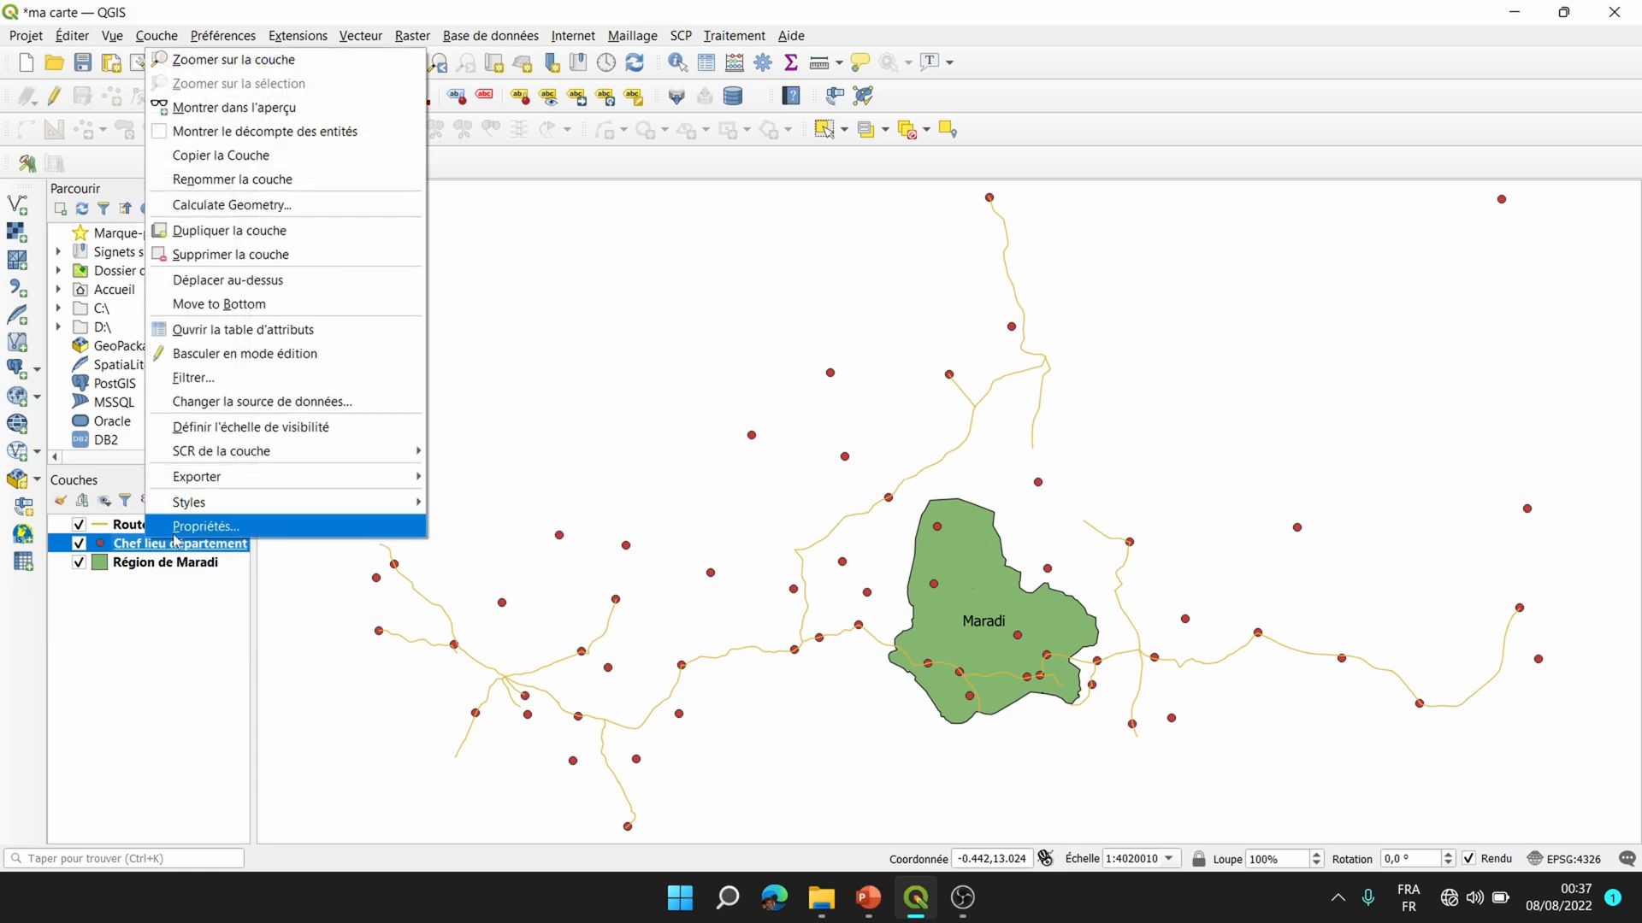
left_click(206, 527)
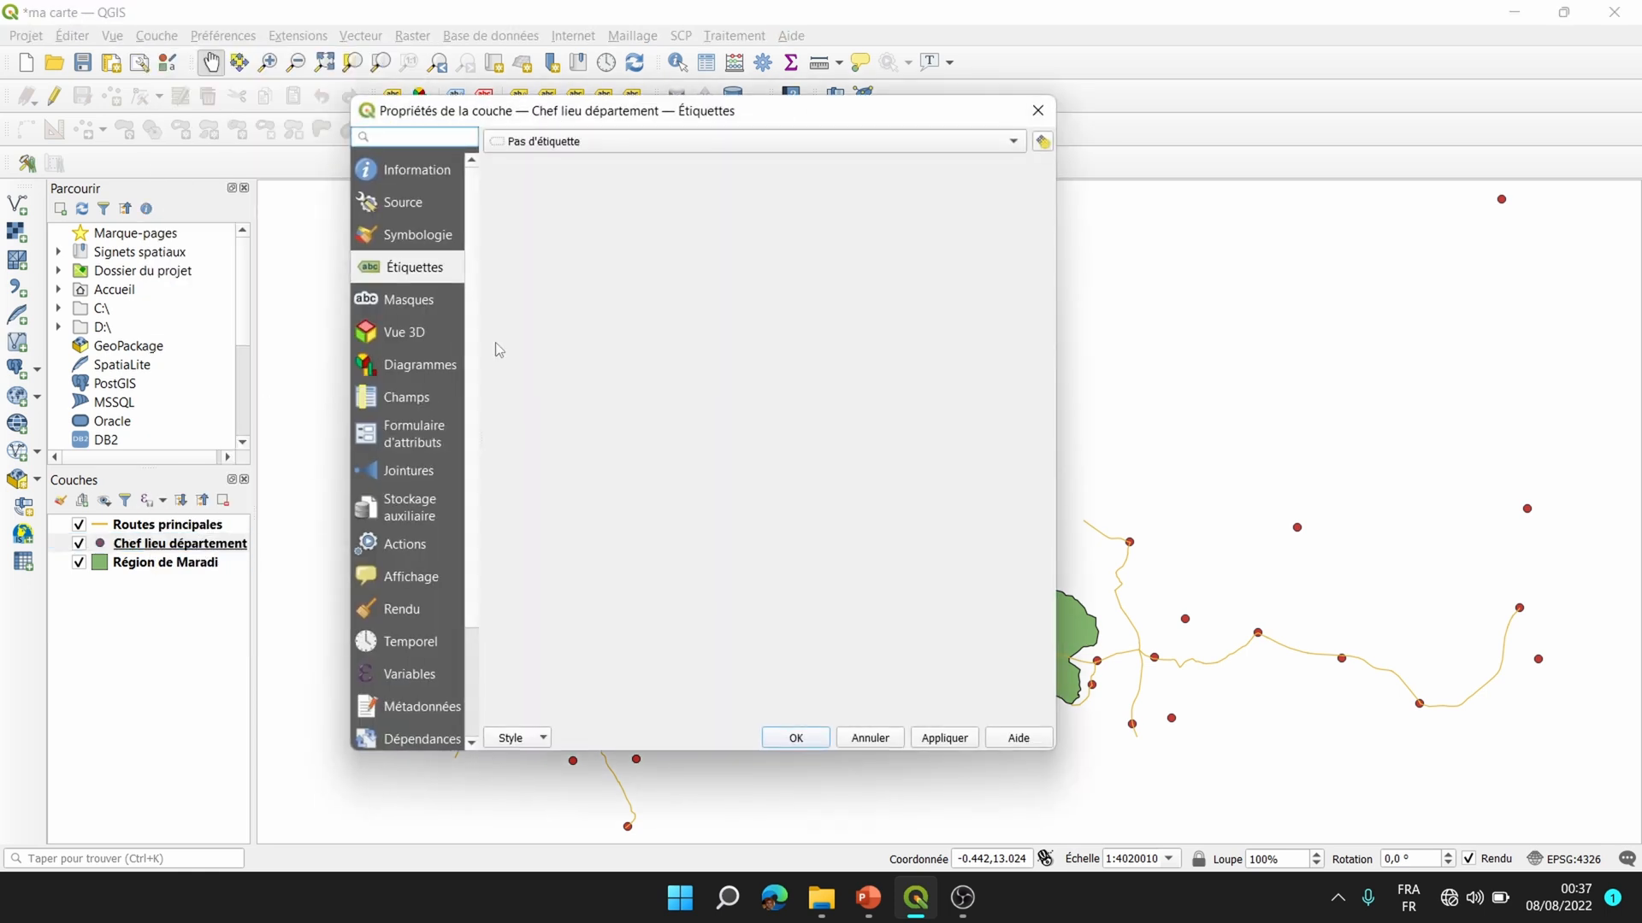
left_click(560, 143)
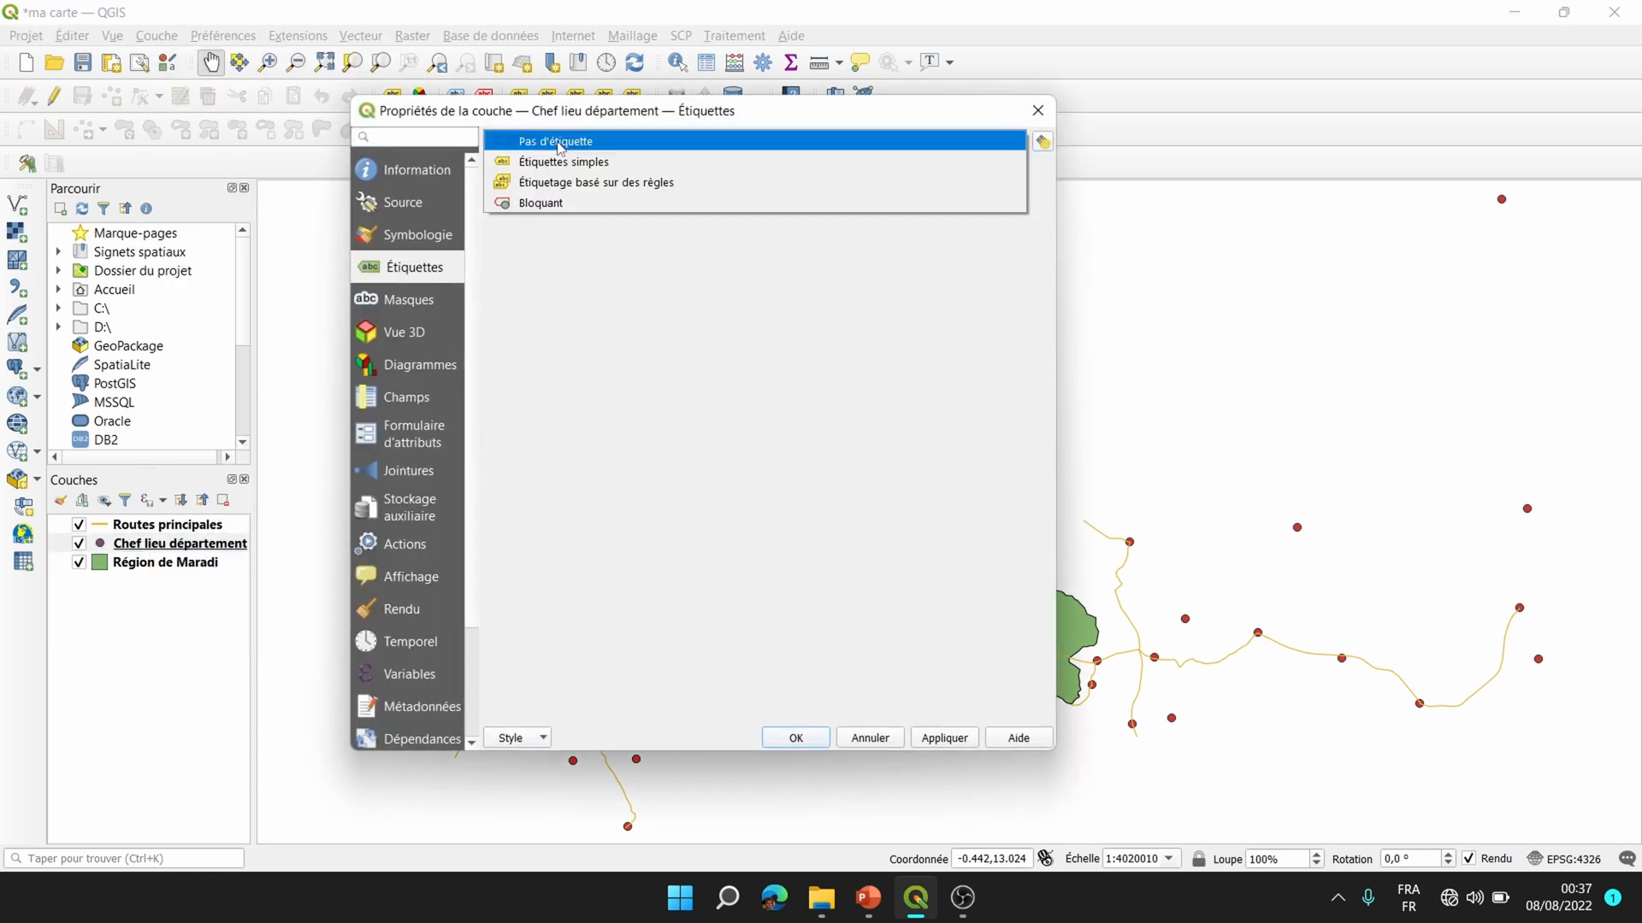
left_click(548, 160)
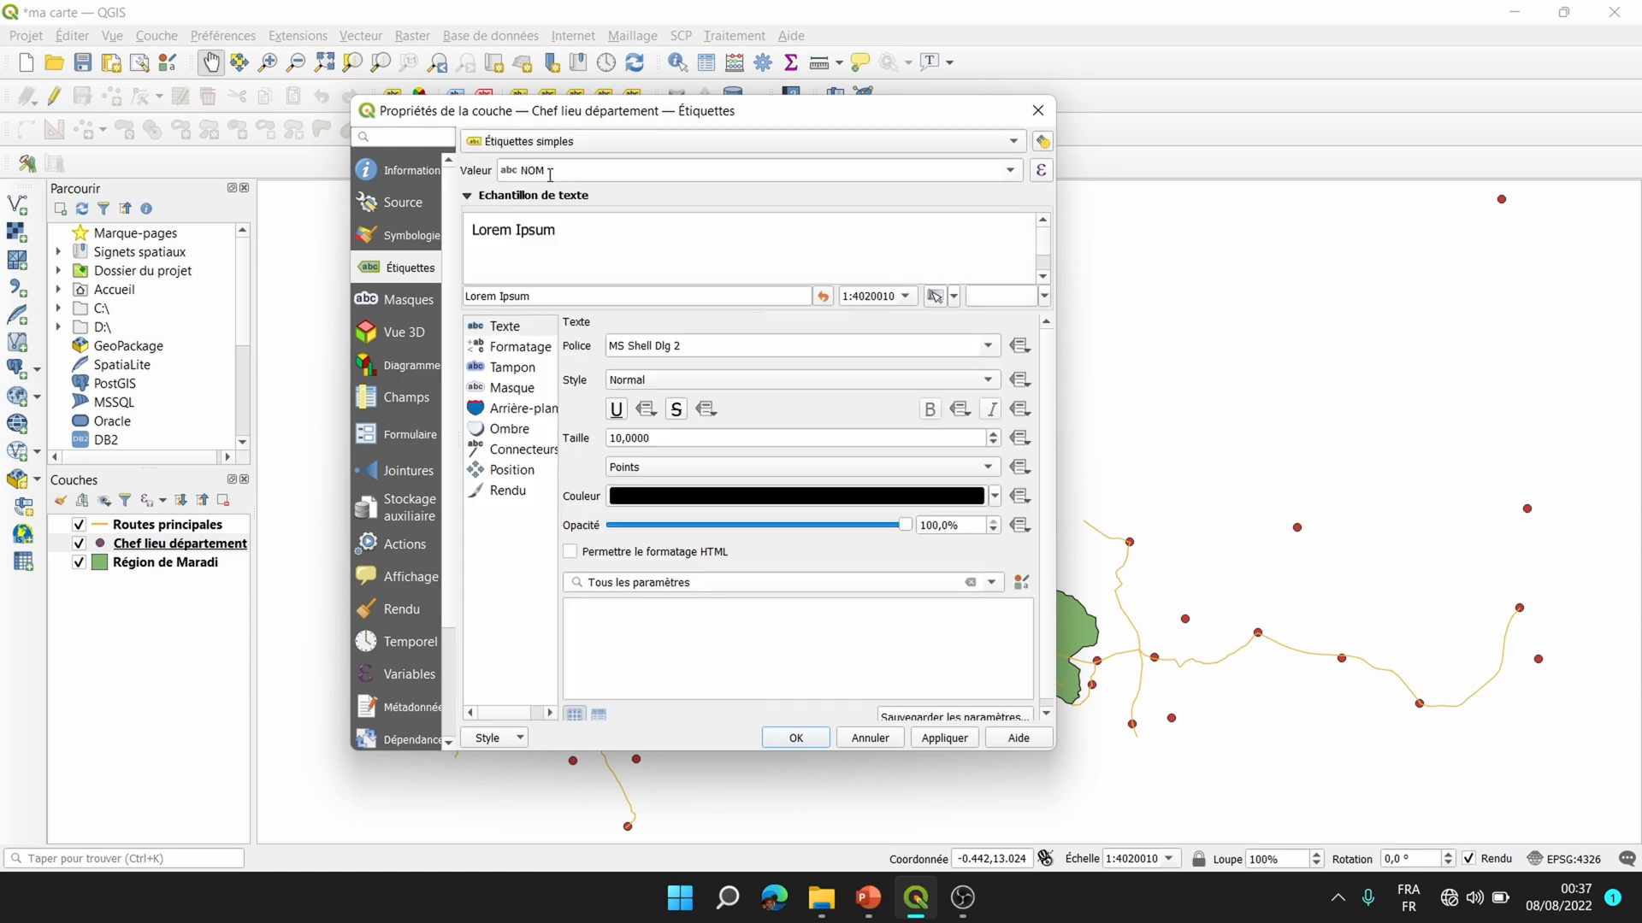
left_click(1010, 171)
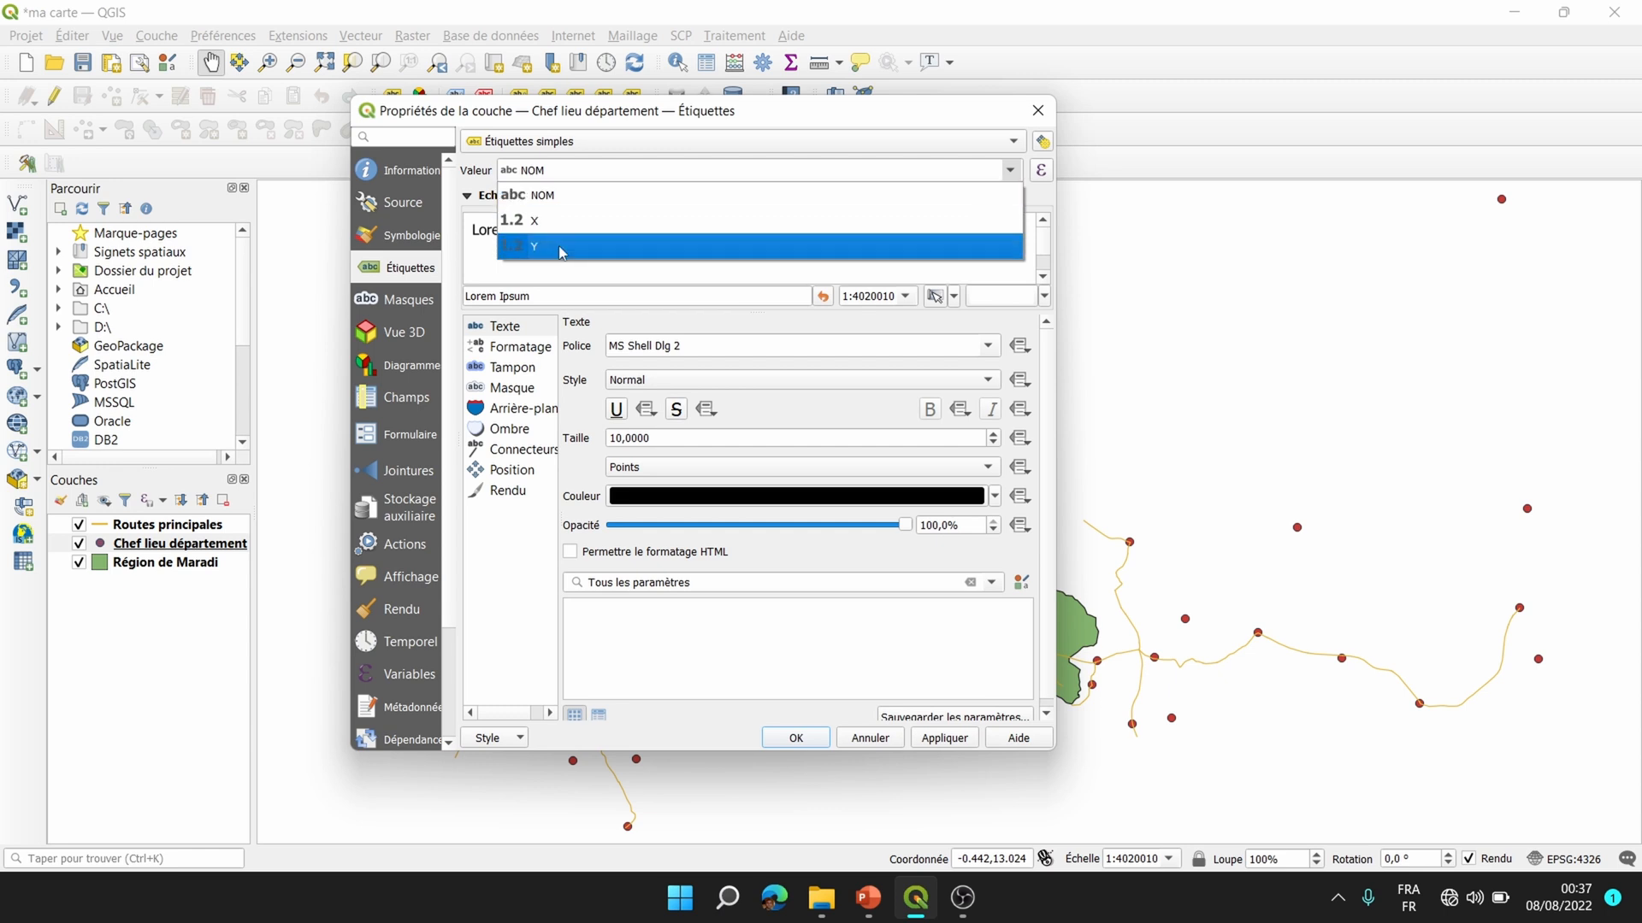
left_click(657, 196)
left_click(945, 738)
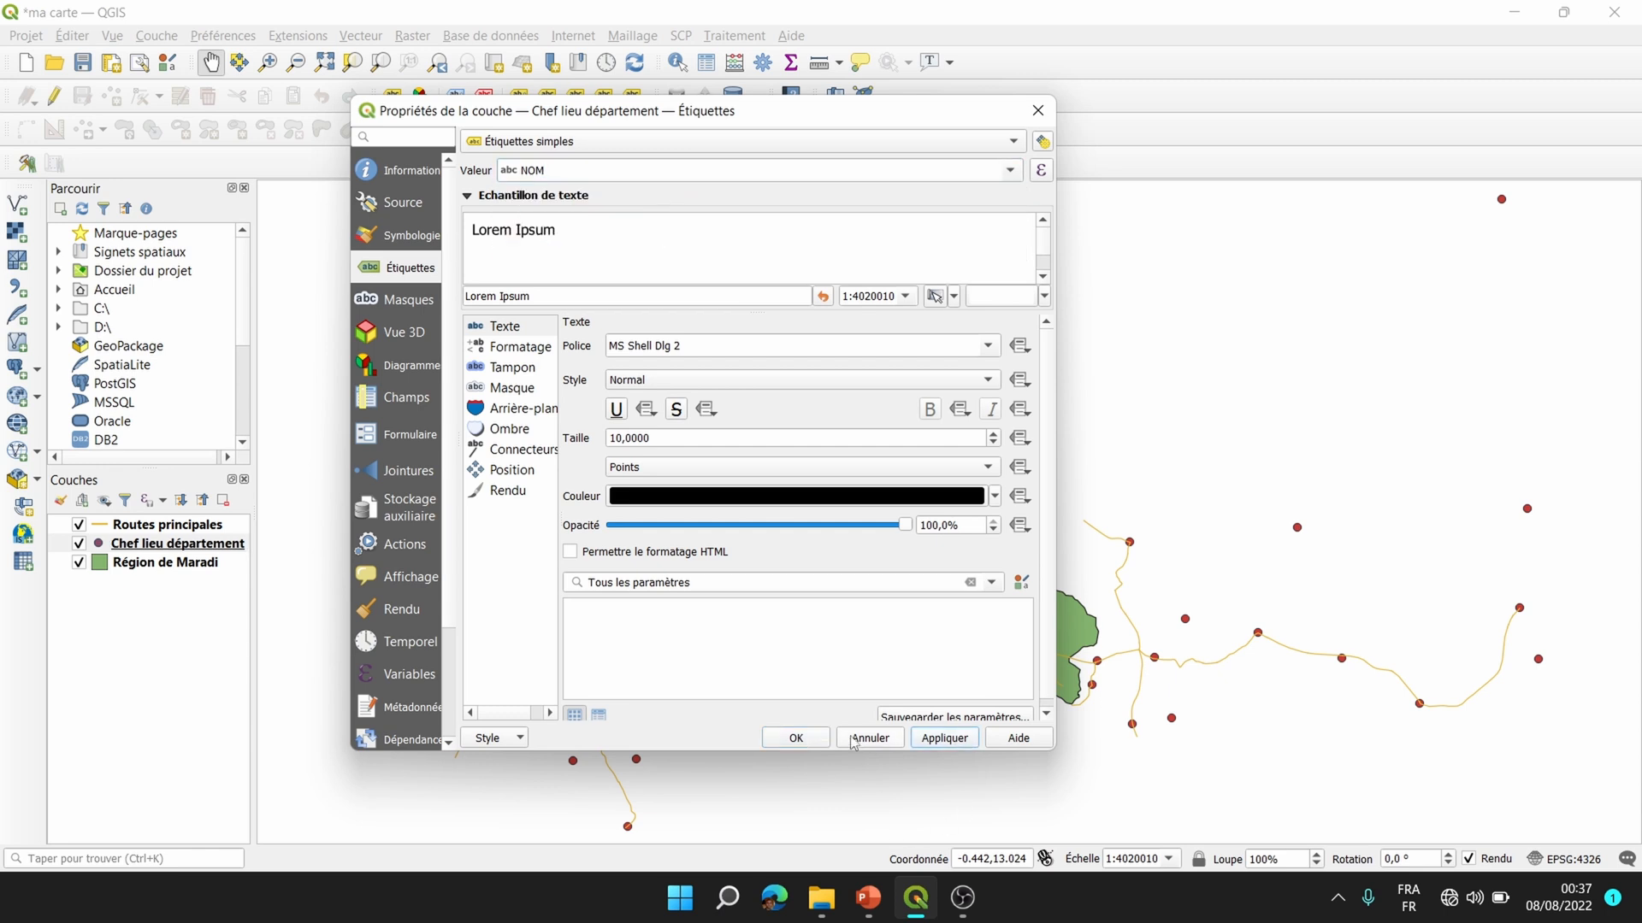
left_click(802, 740)
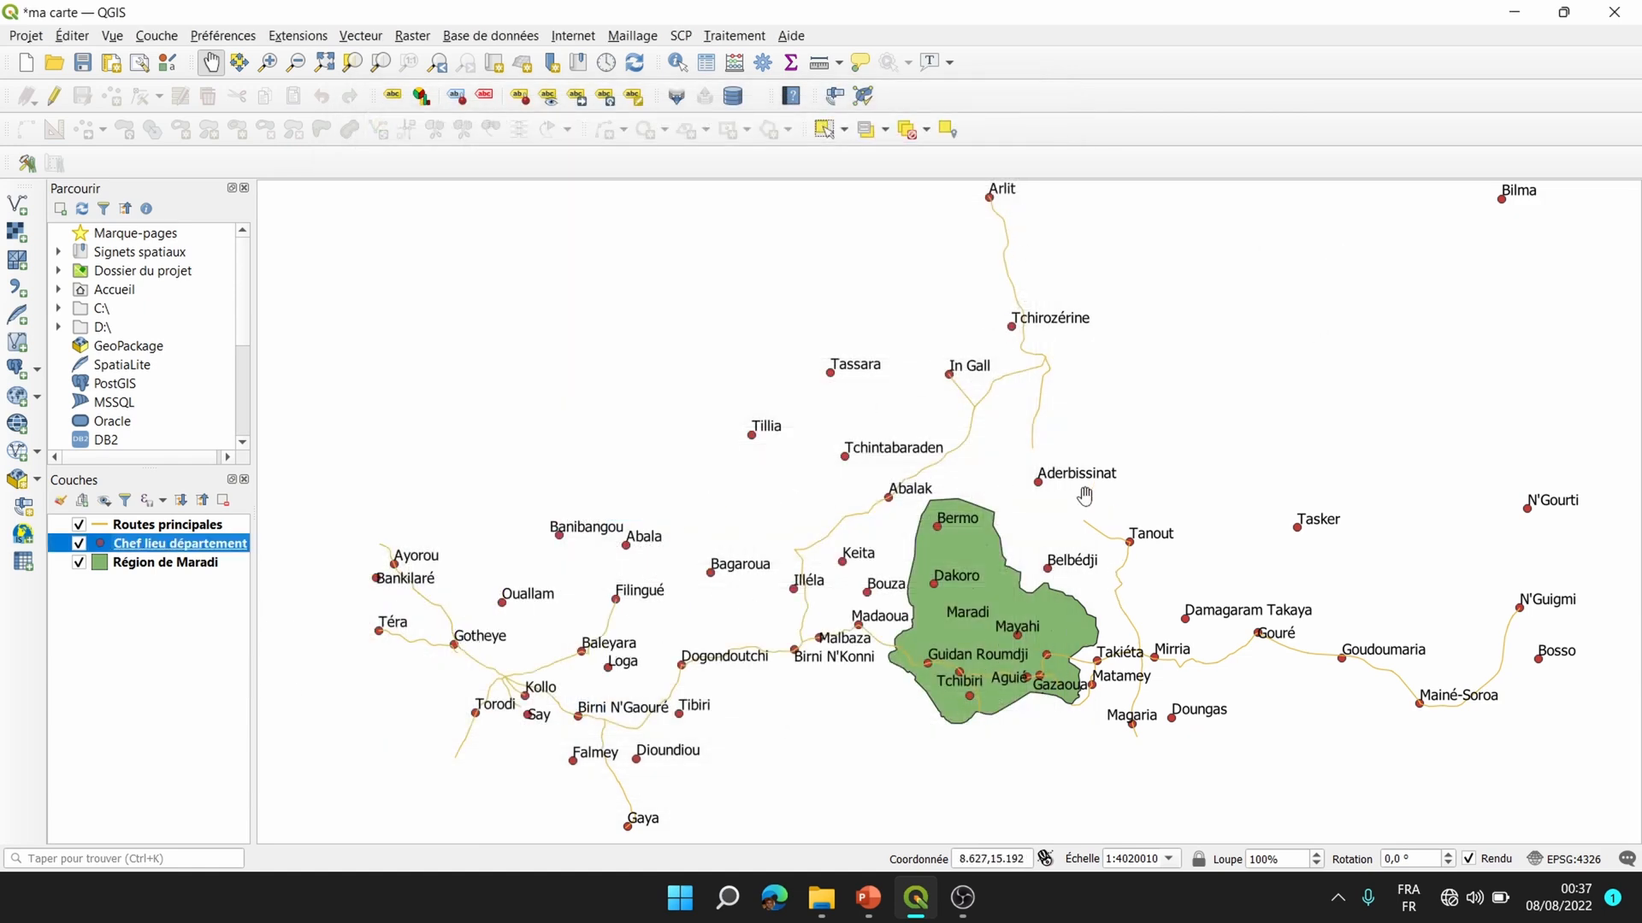
Move the Routes principales layer below Chef lieu département in the layer order.
left_click(132, 525)
left_click_drag(132, 530, 133, 554)
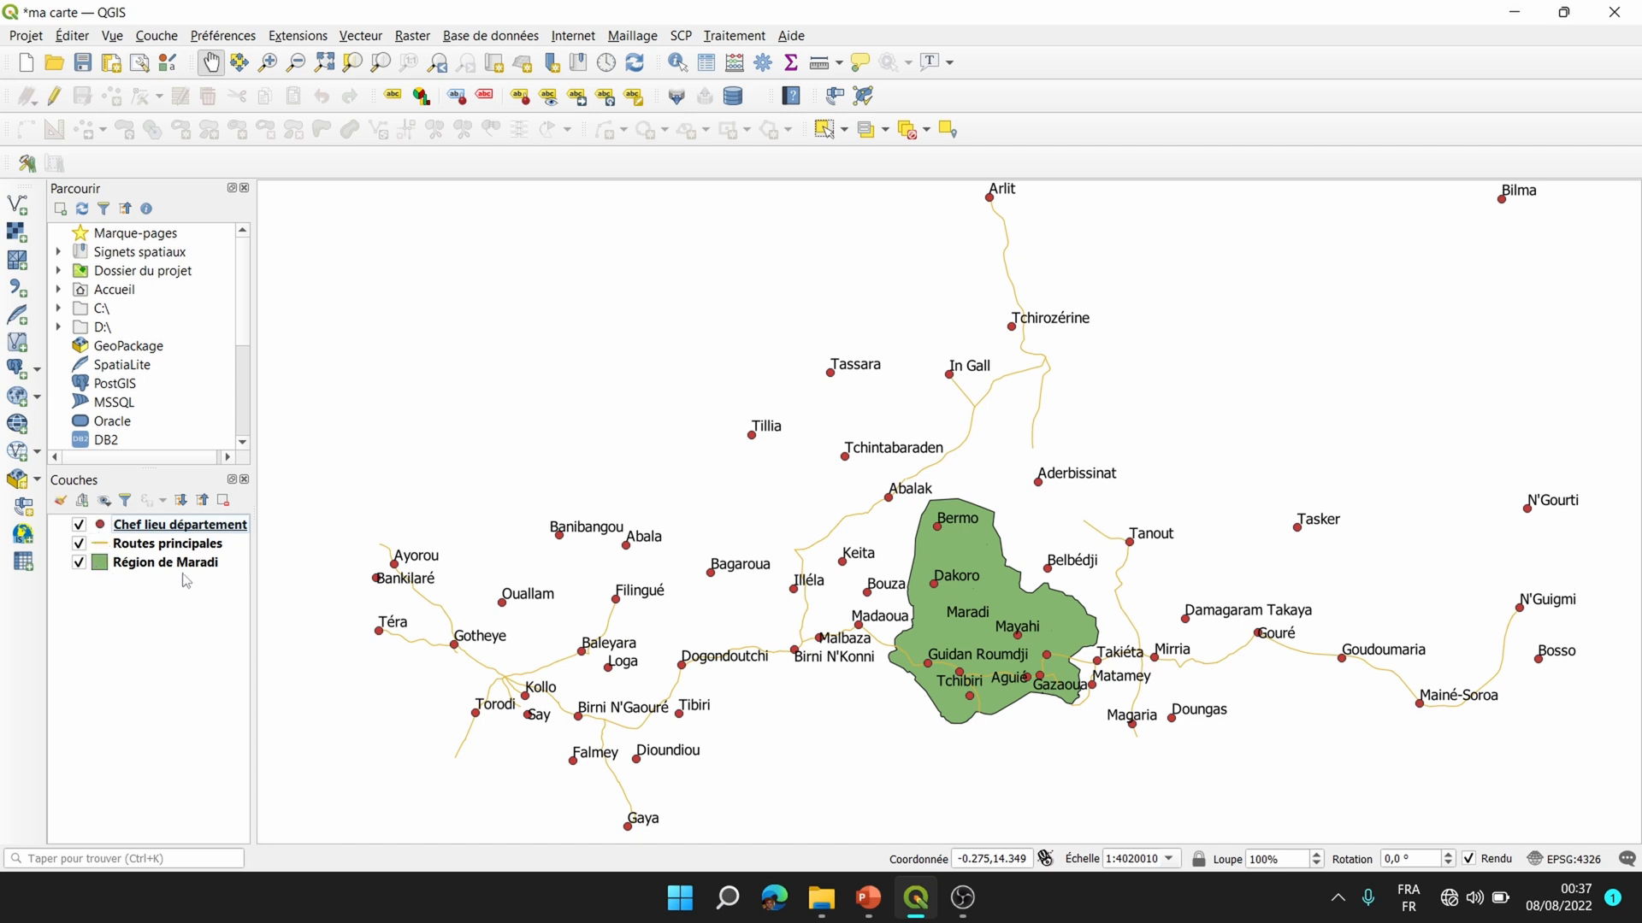
left_click(175, 528)
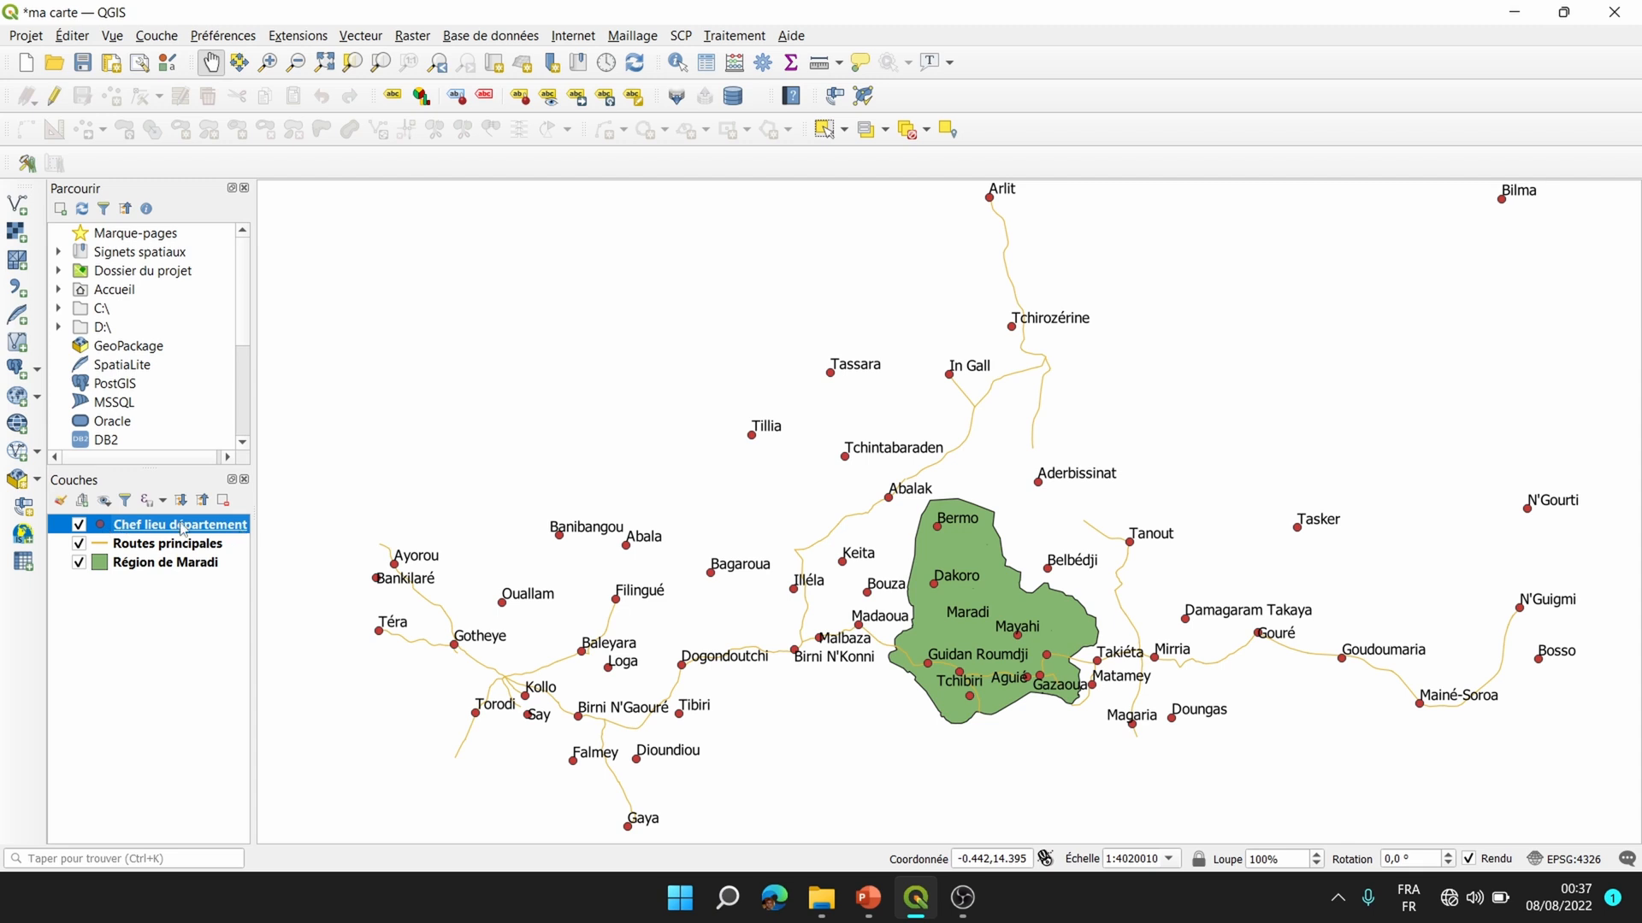
Open the attribute table of the Routes principales layer and look through its records.
left_click(120, 545)
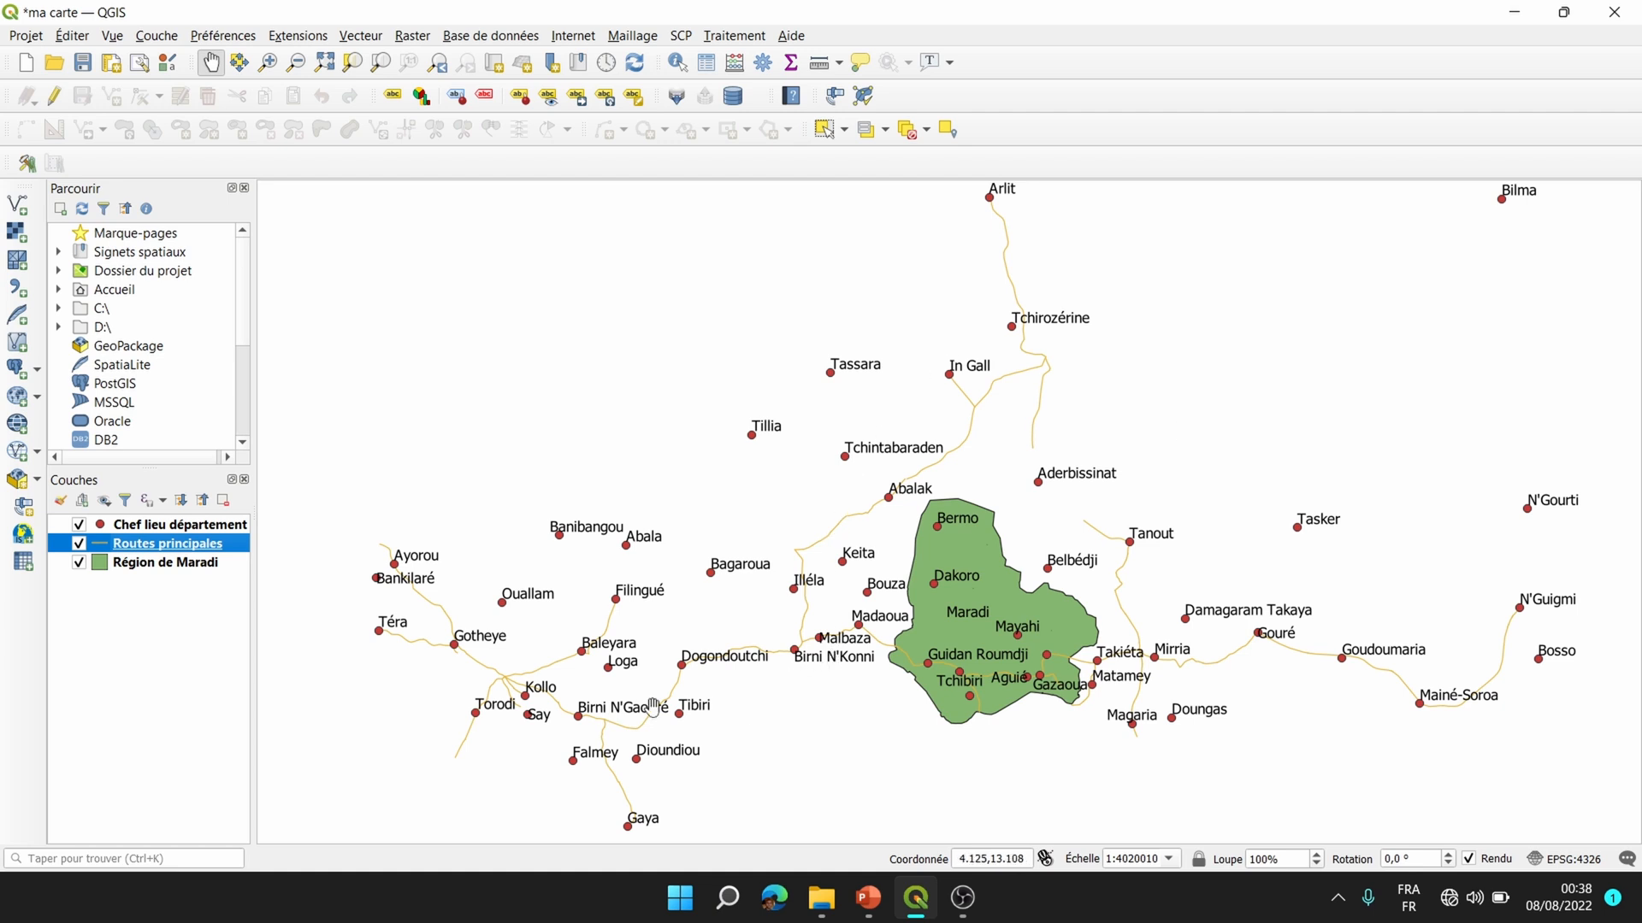
right_click(143, 548)
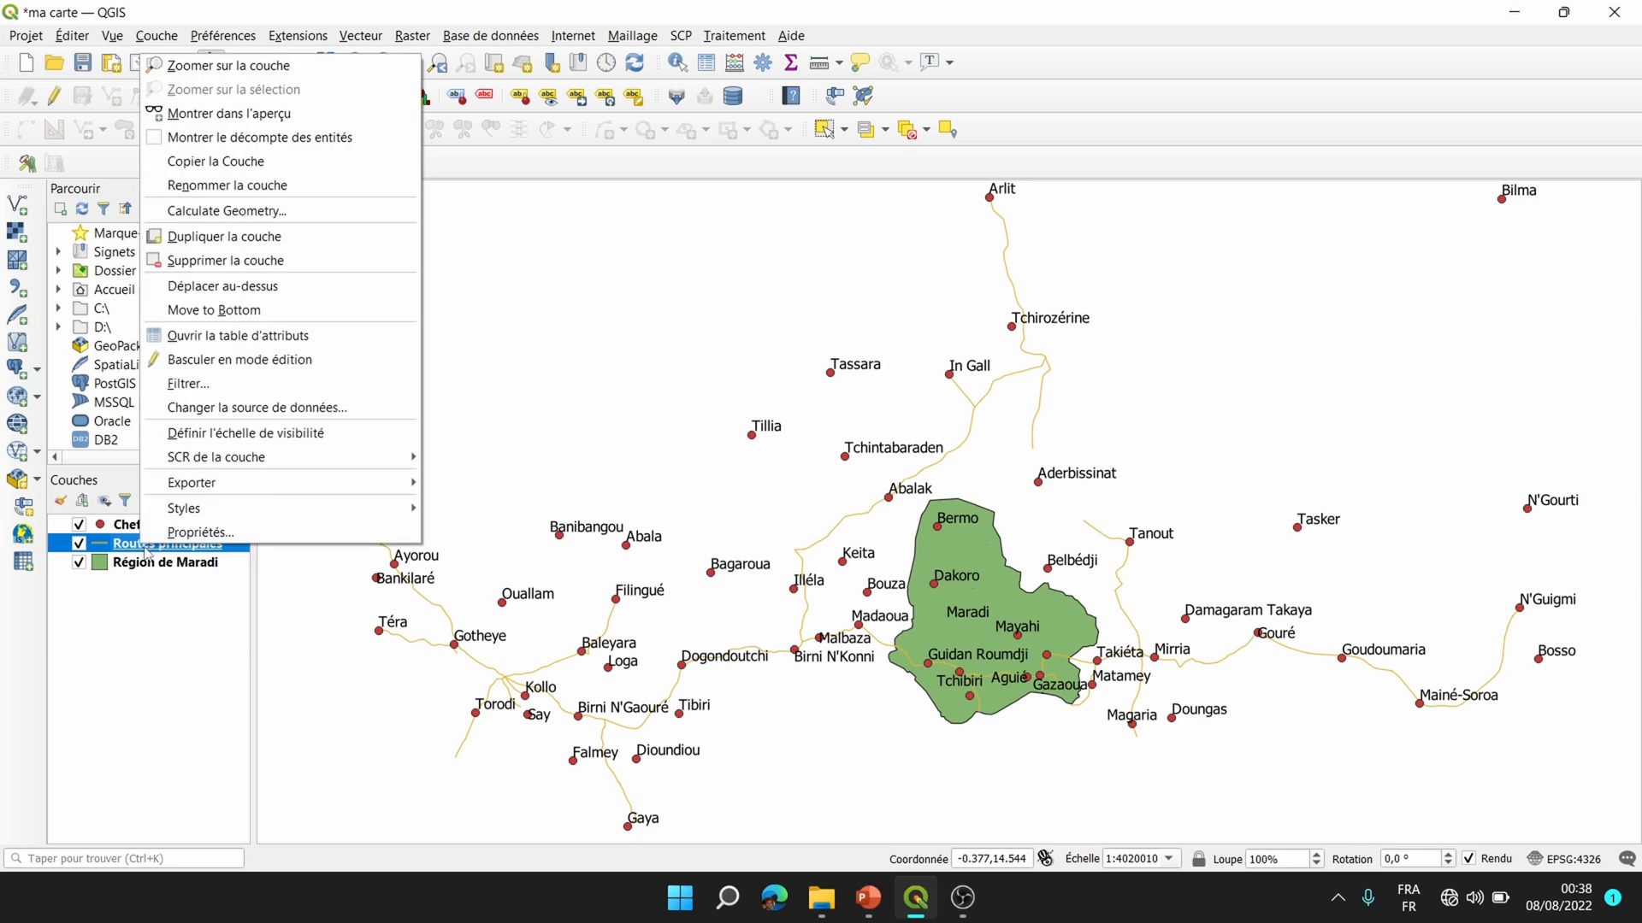
left_click(299, 345)
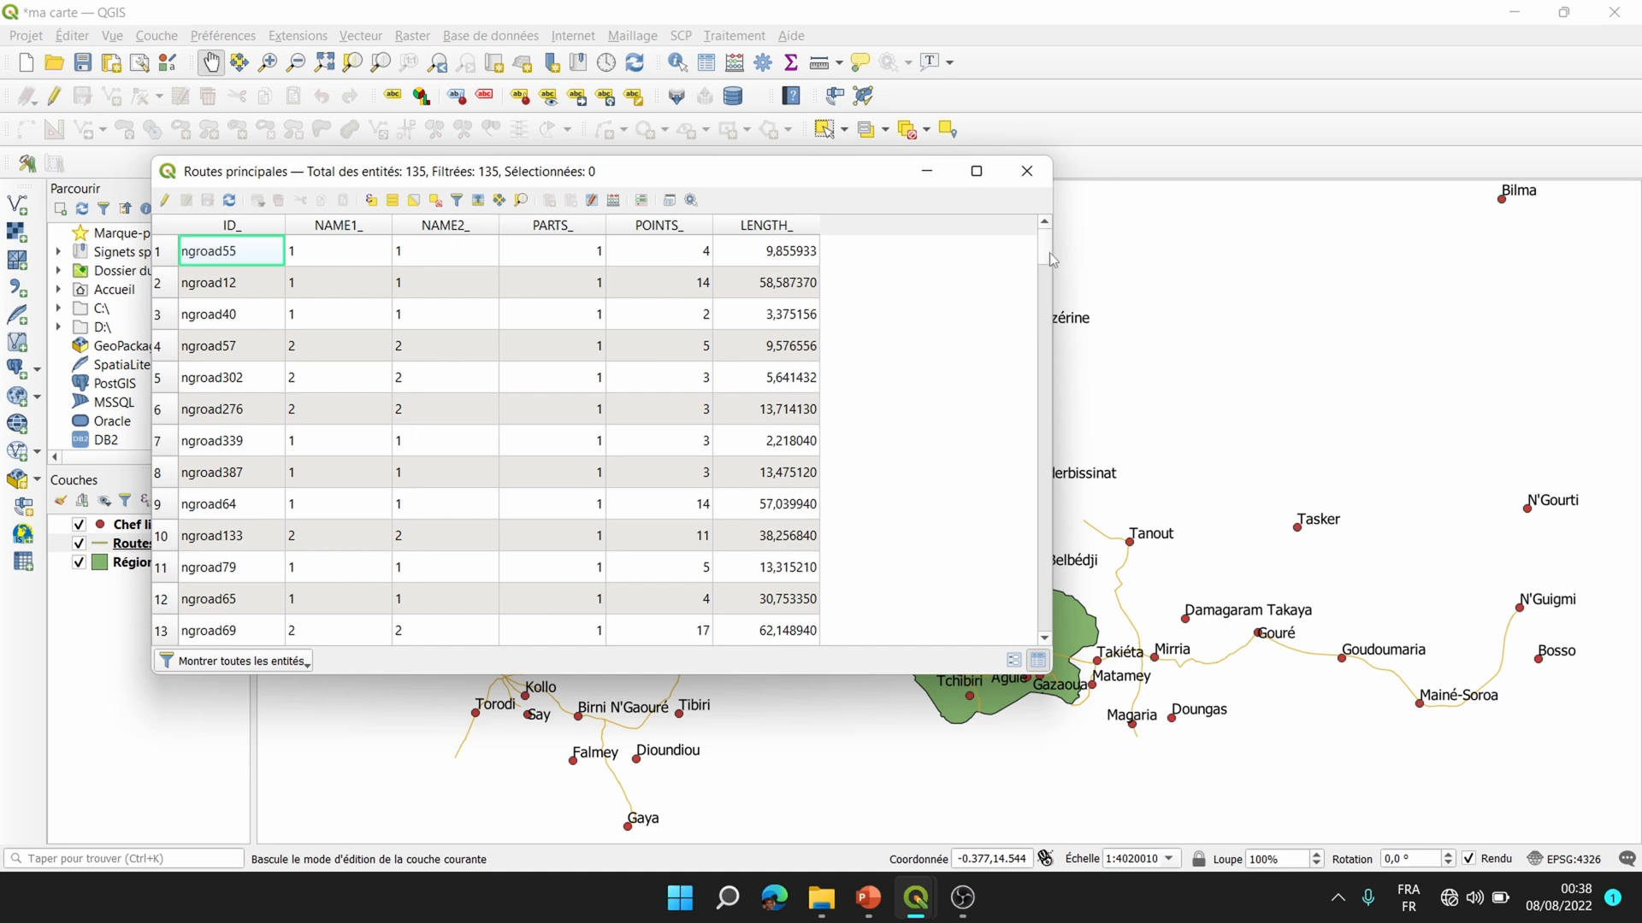
scroll(1050, 260, "down", 4)
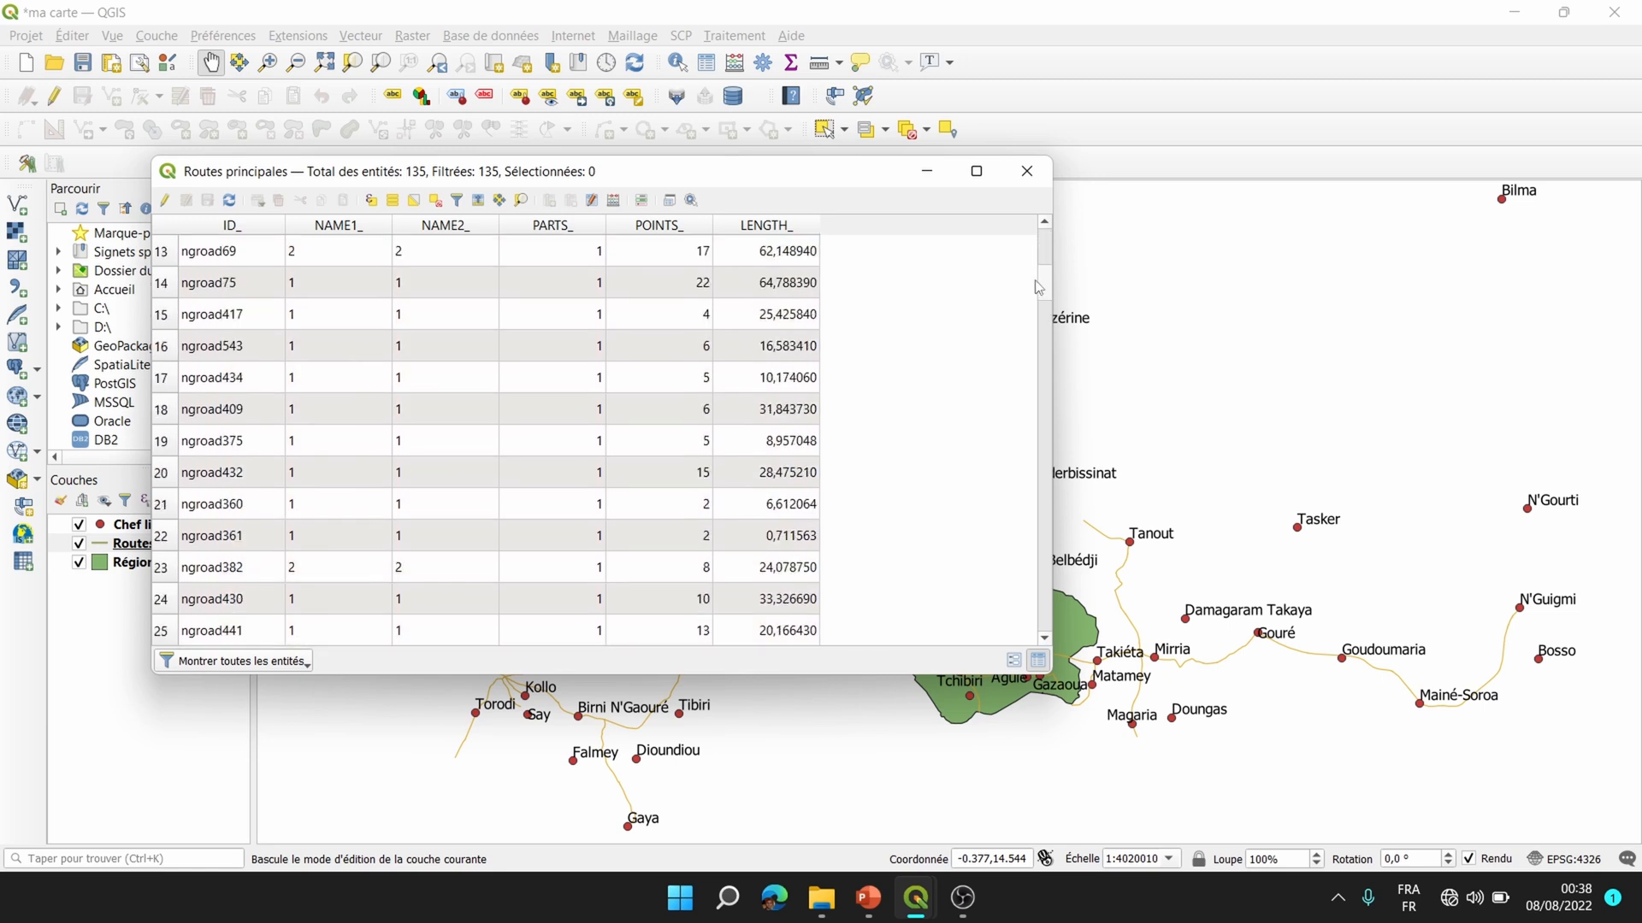
scroll(1038, 287, "up", 4)
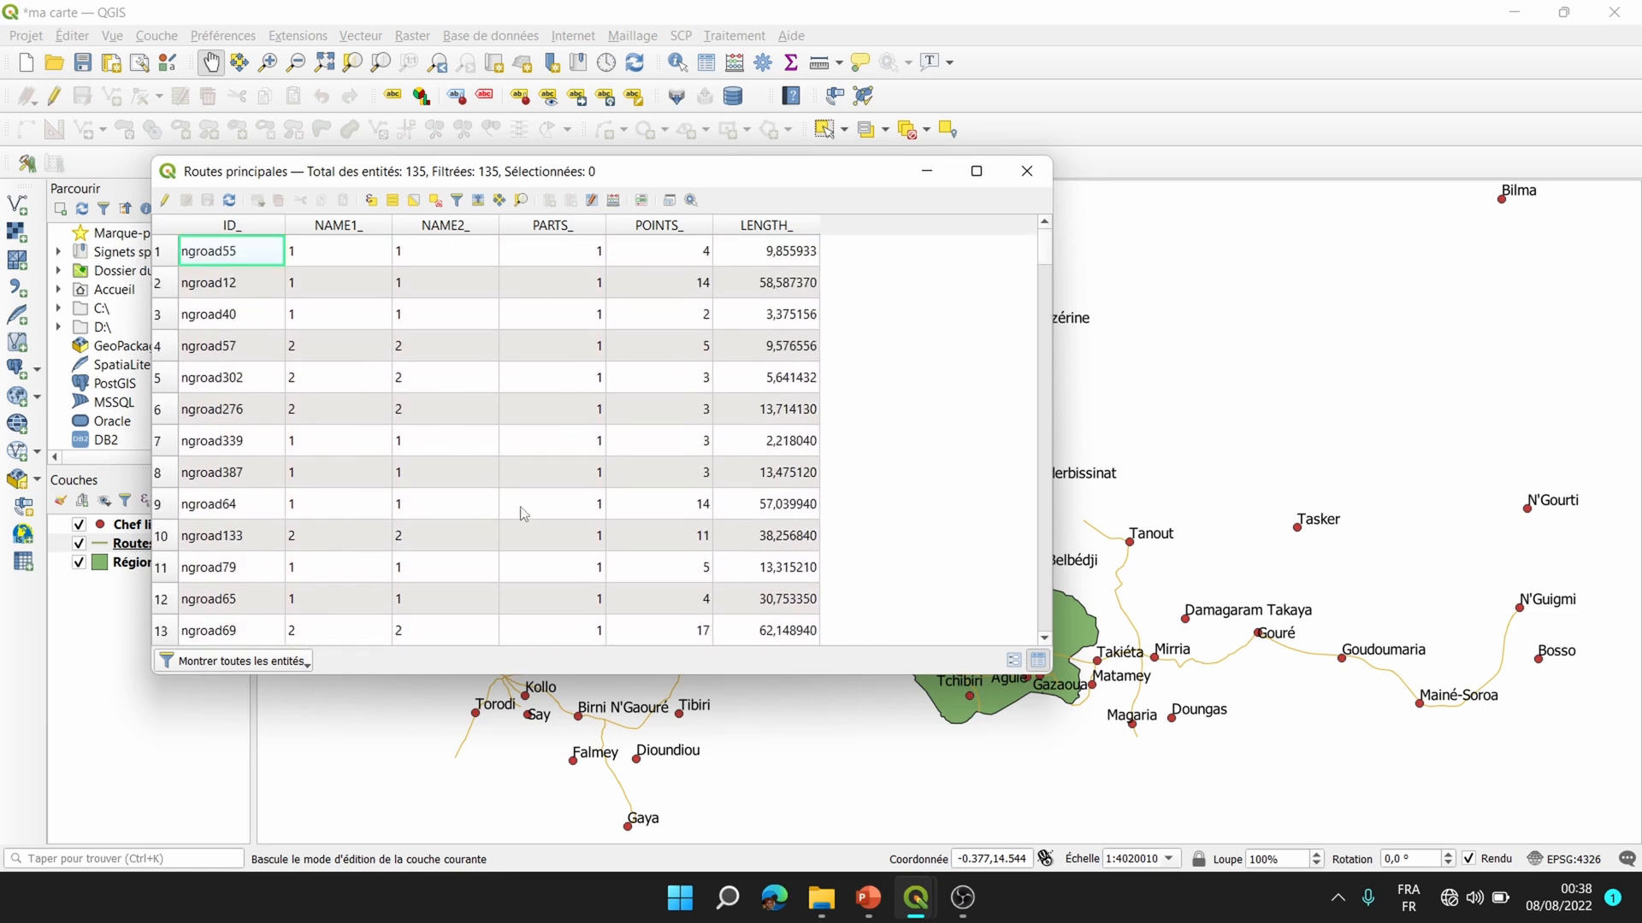
Close the Routes principales attribute table and start the Couper geoprocessing tool with Routes principales as the source layer.
left_click(1027, 172)
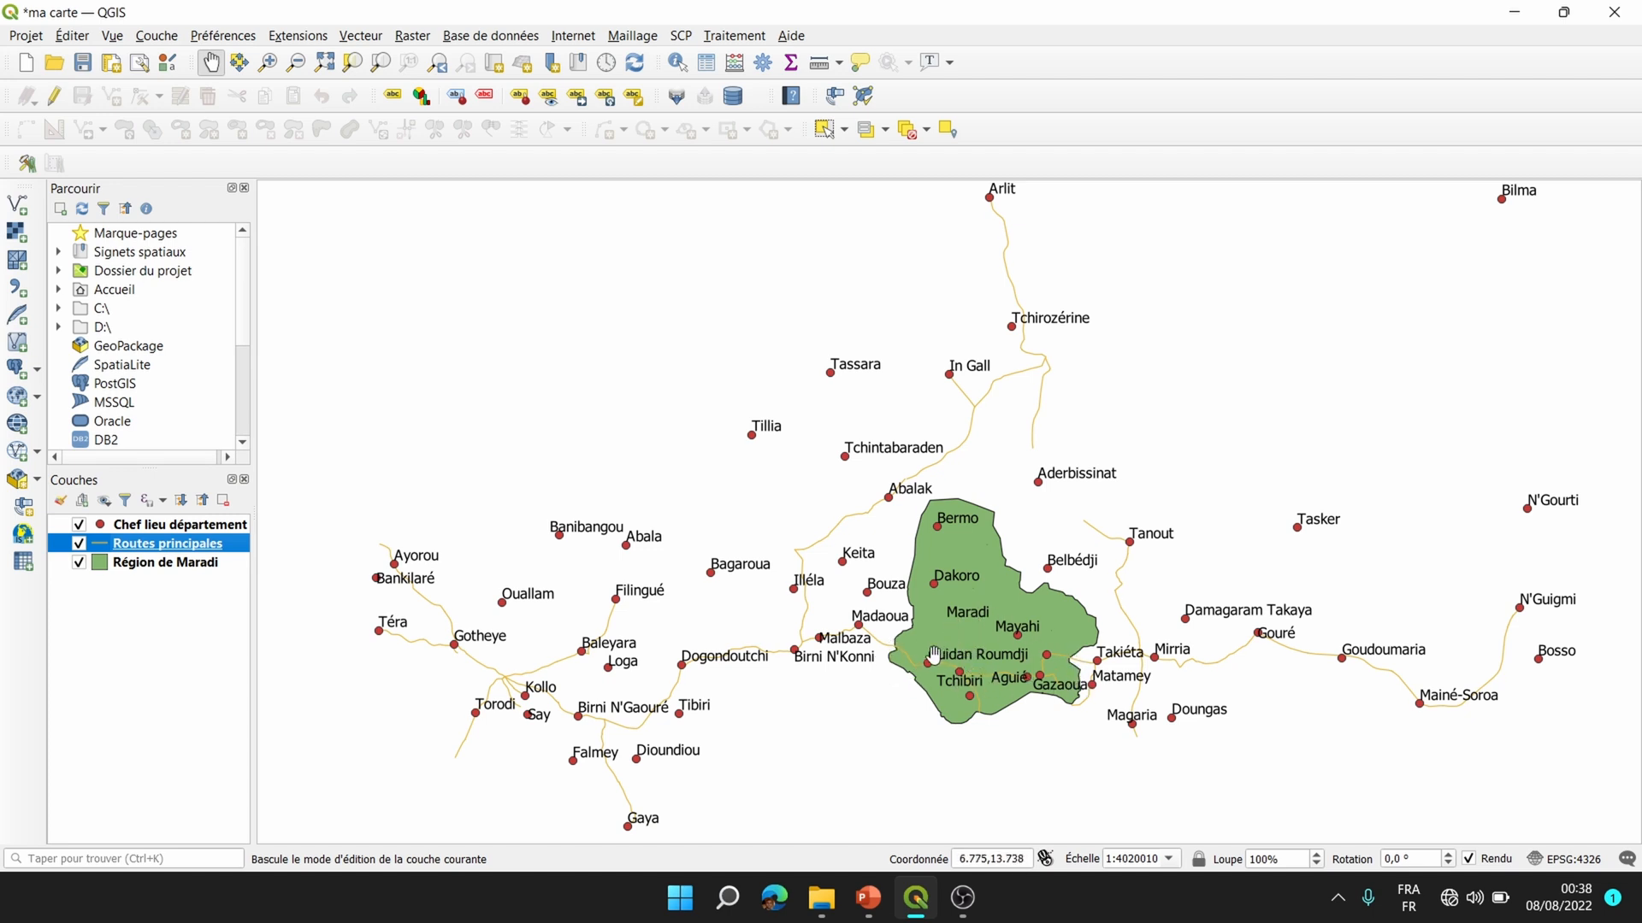
left_click_drag(761, 386, 686, 433)
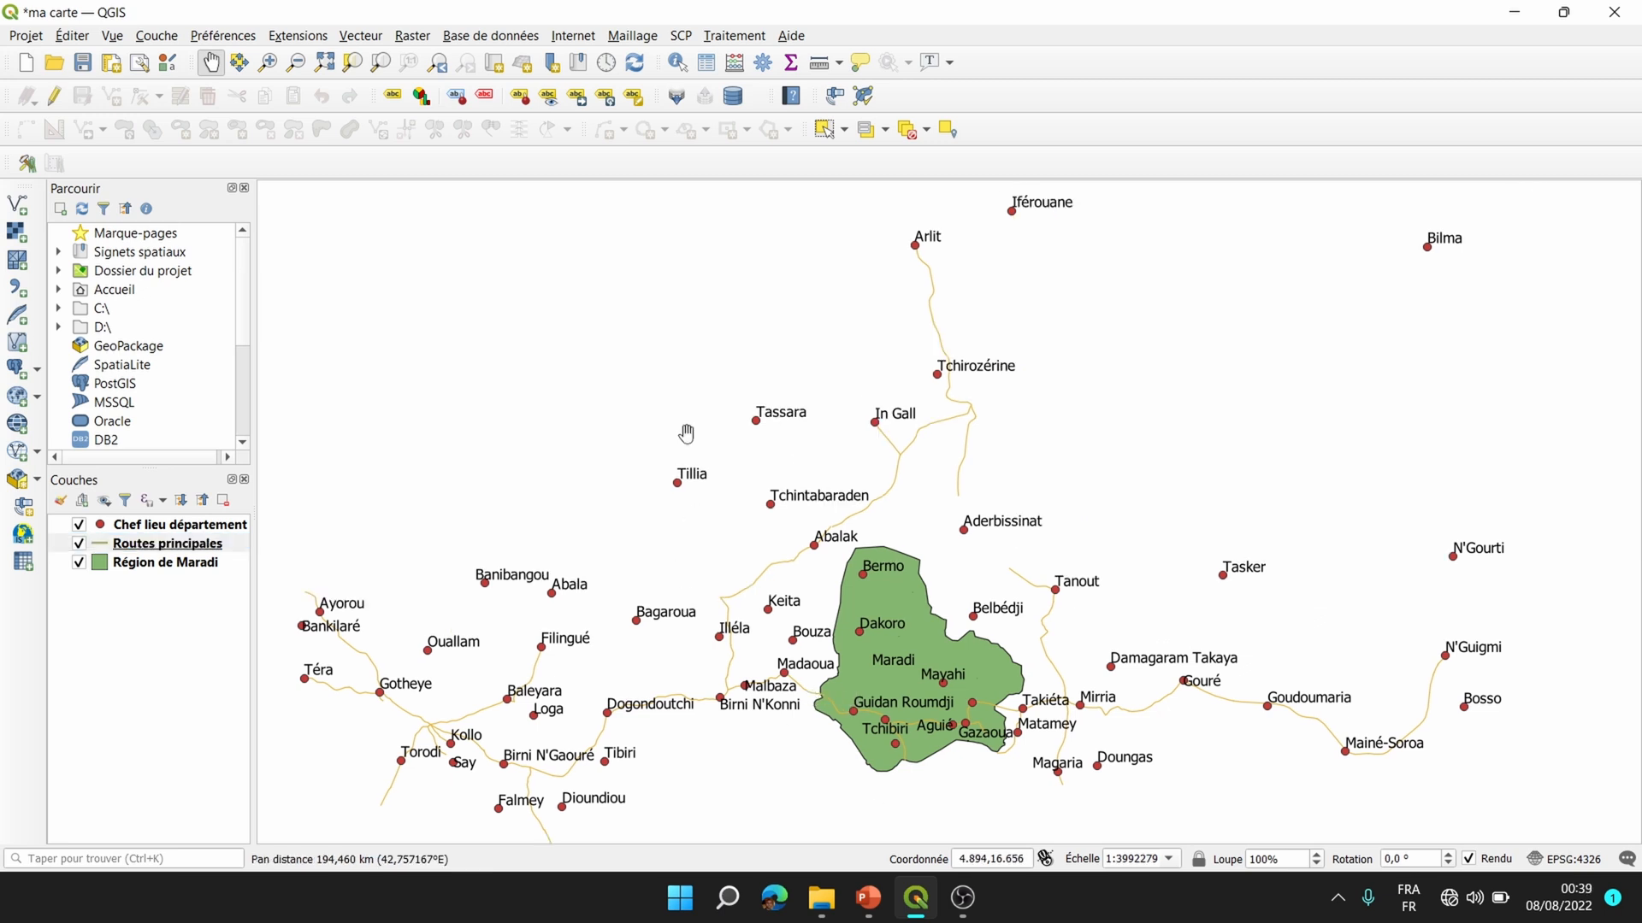
left_click(365, 38)
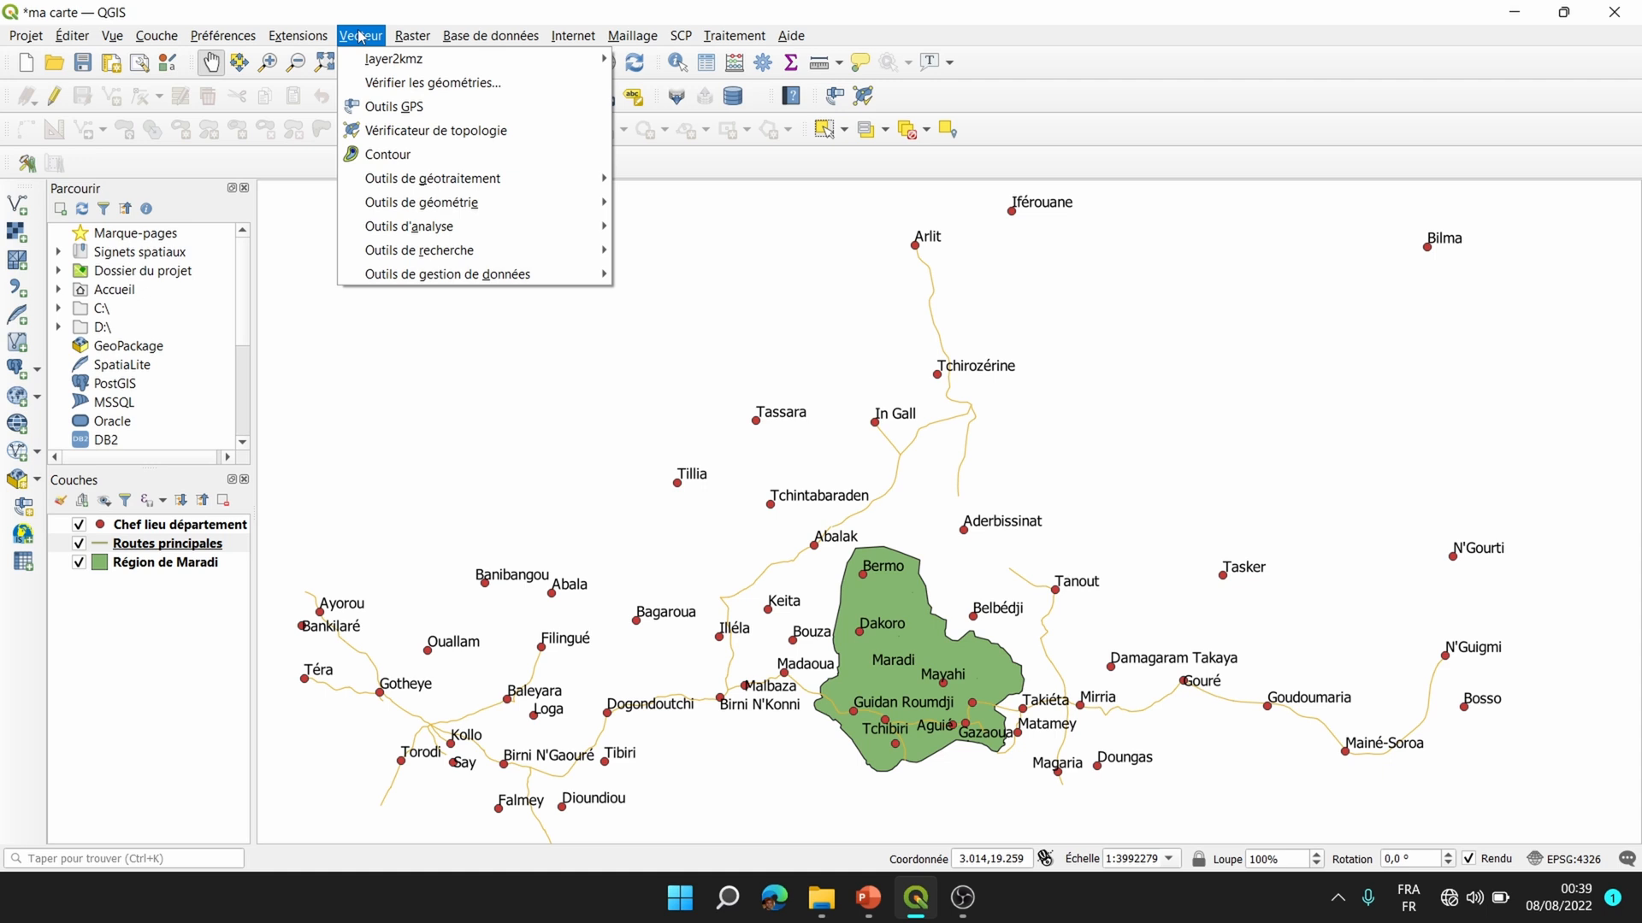
mouse_move(437, 182)
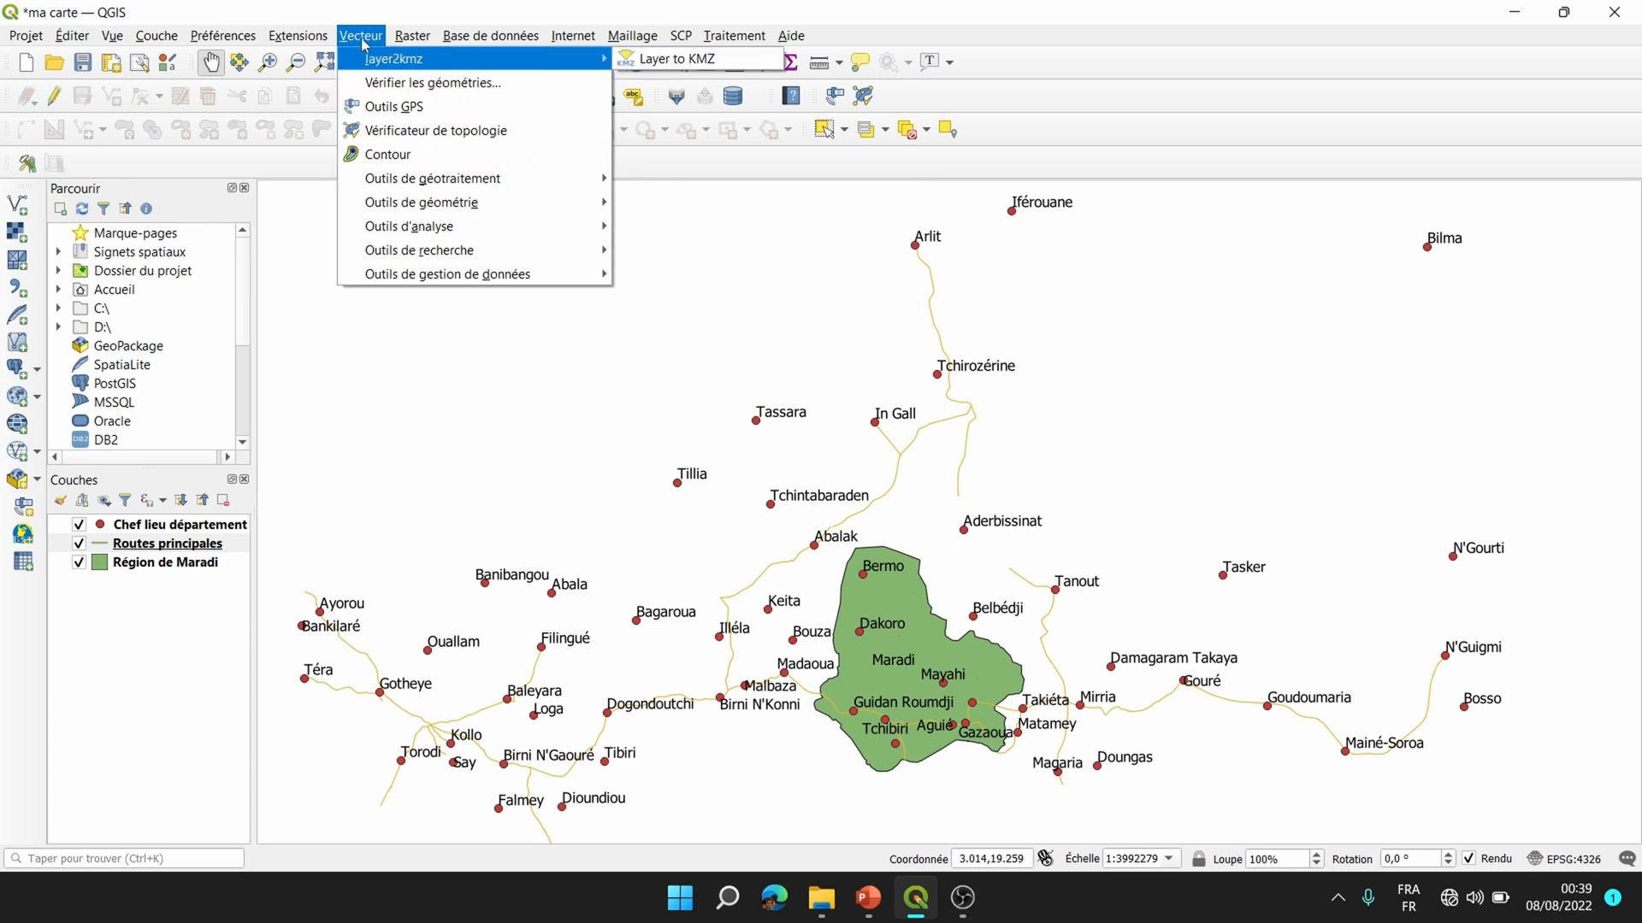
mouse_move(564, 181)
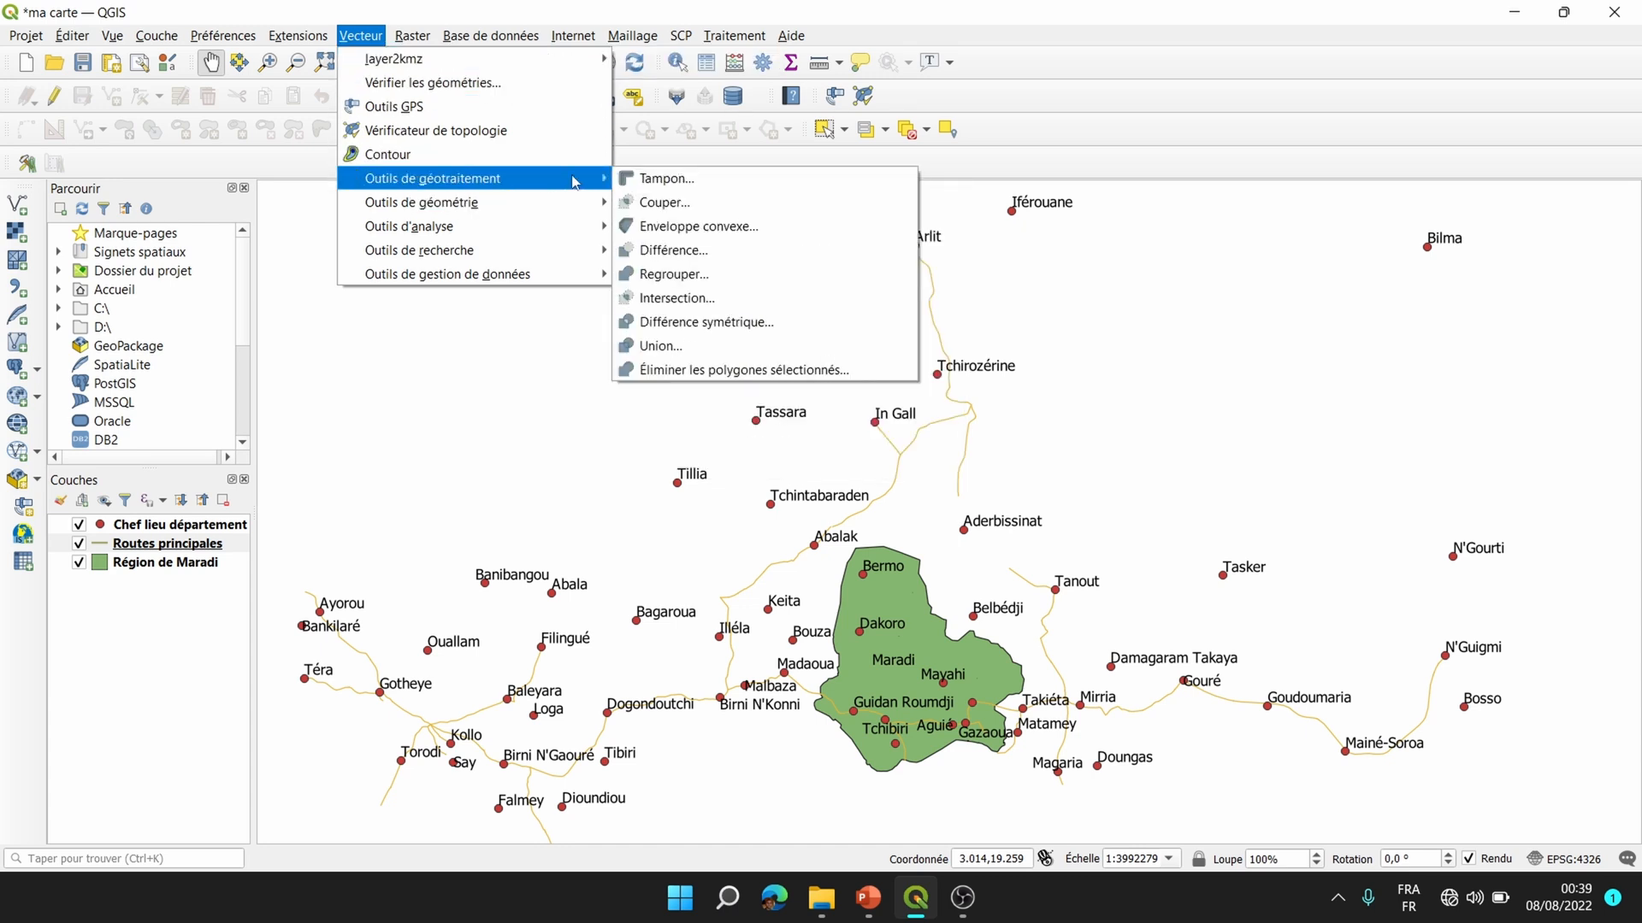
left_click(676, 205)
left_click_drag(672, 214, 601, 192)
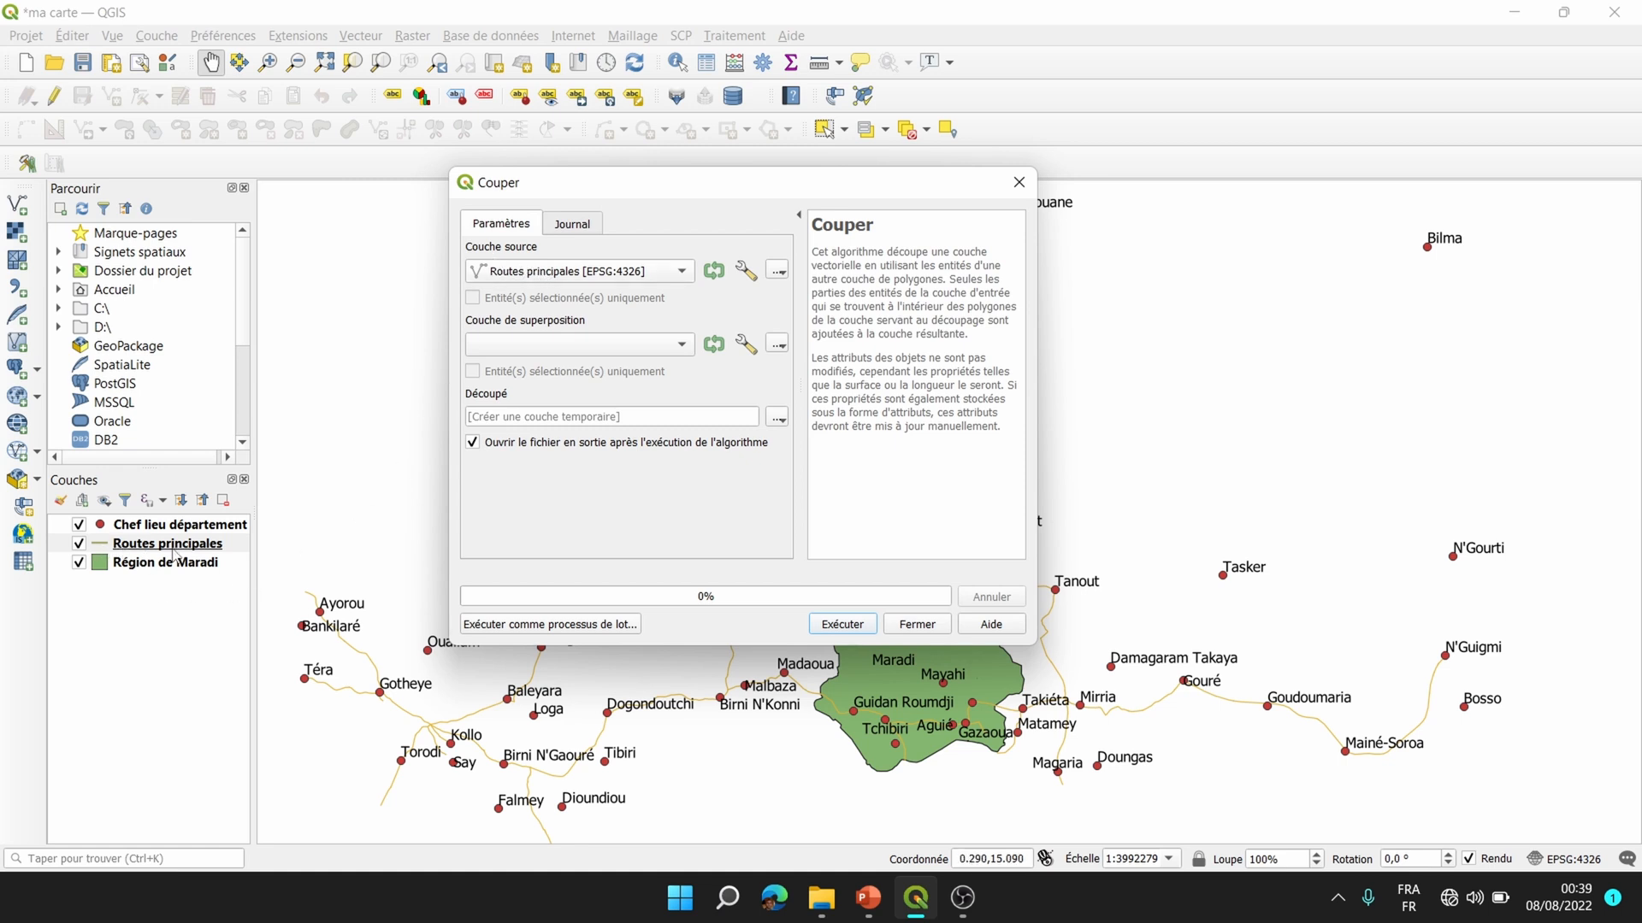
left_click(538, 273)
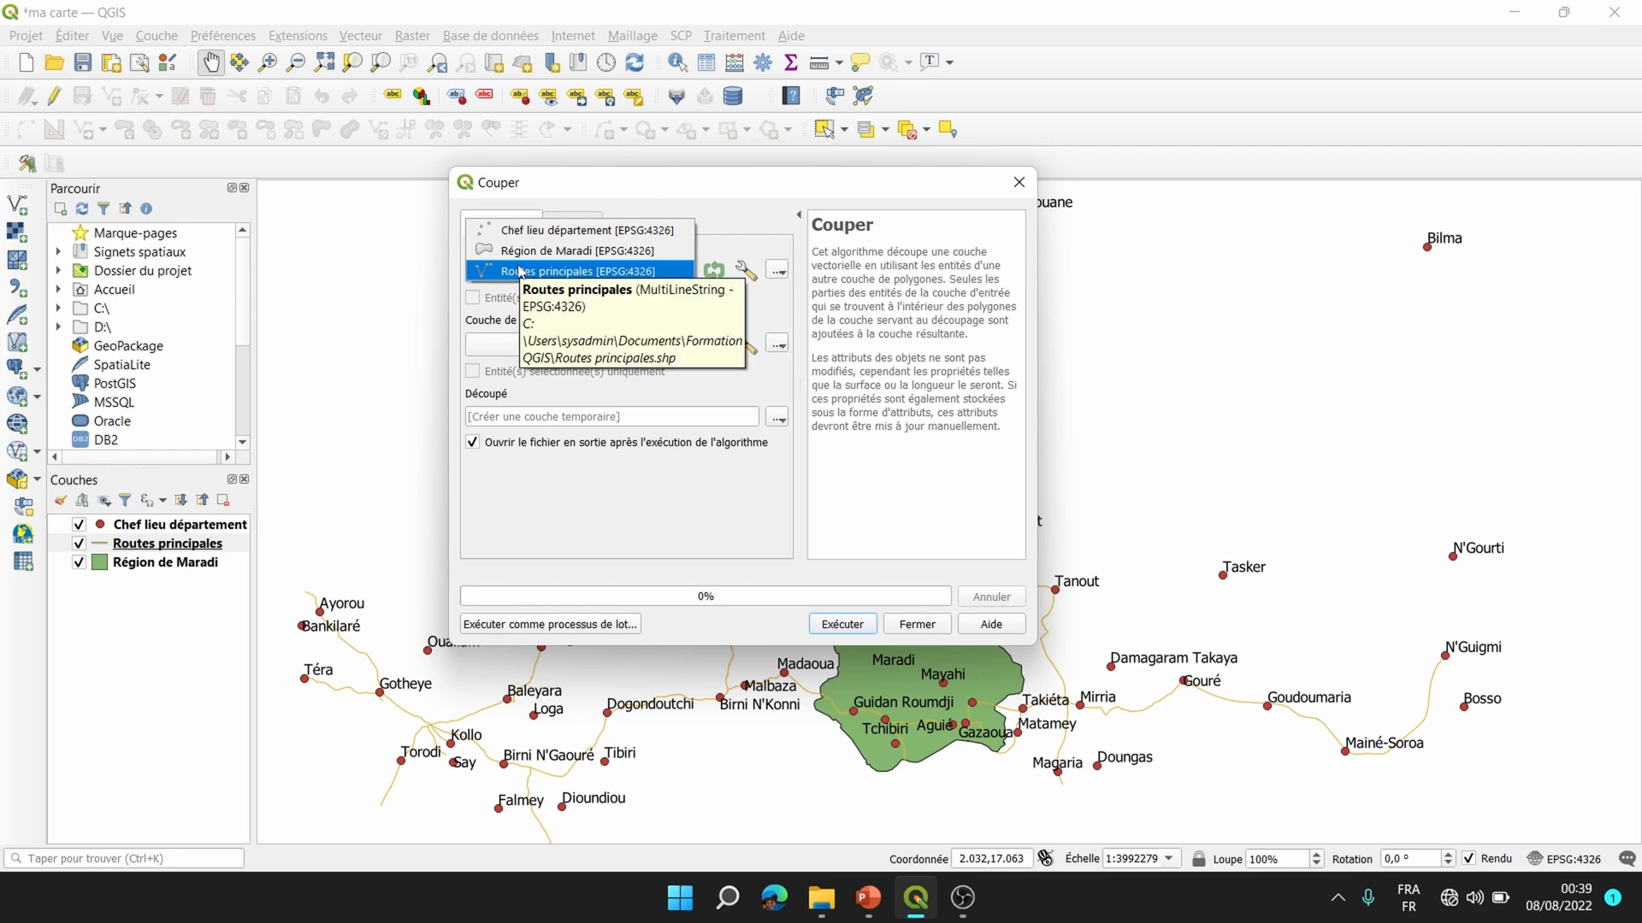
left_click(519, 233)
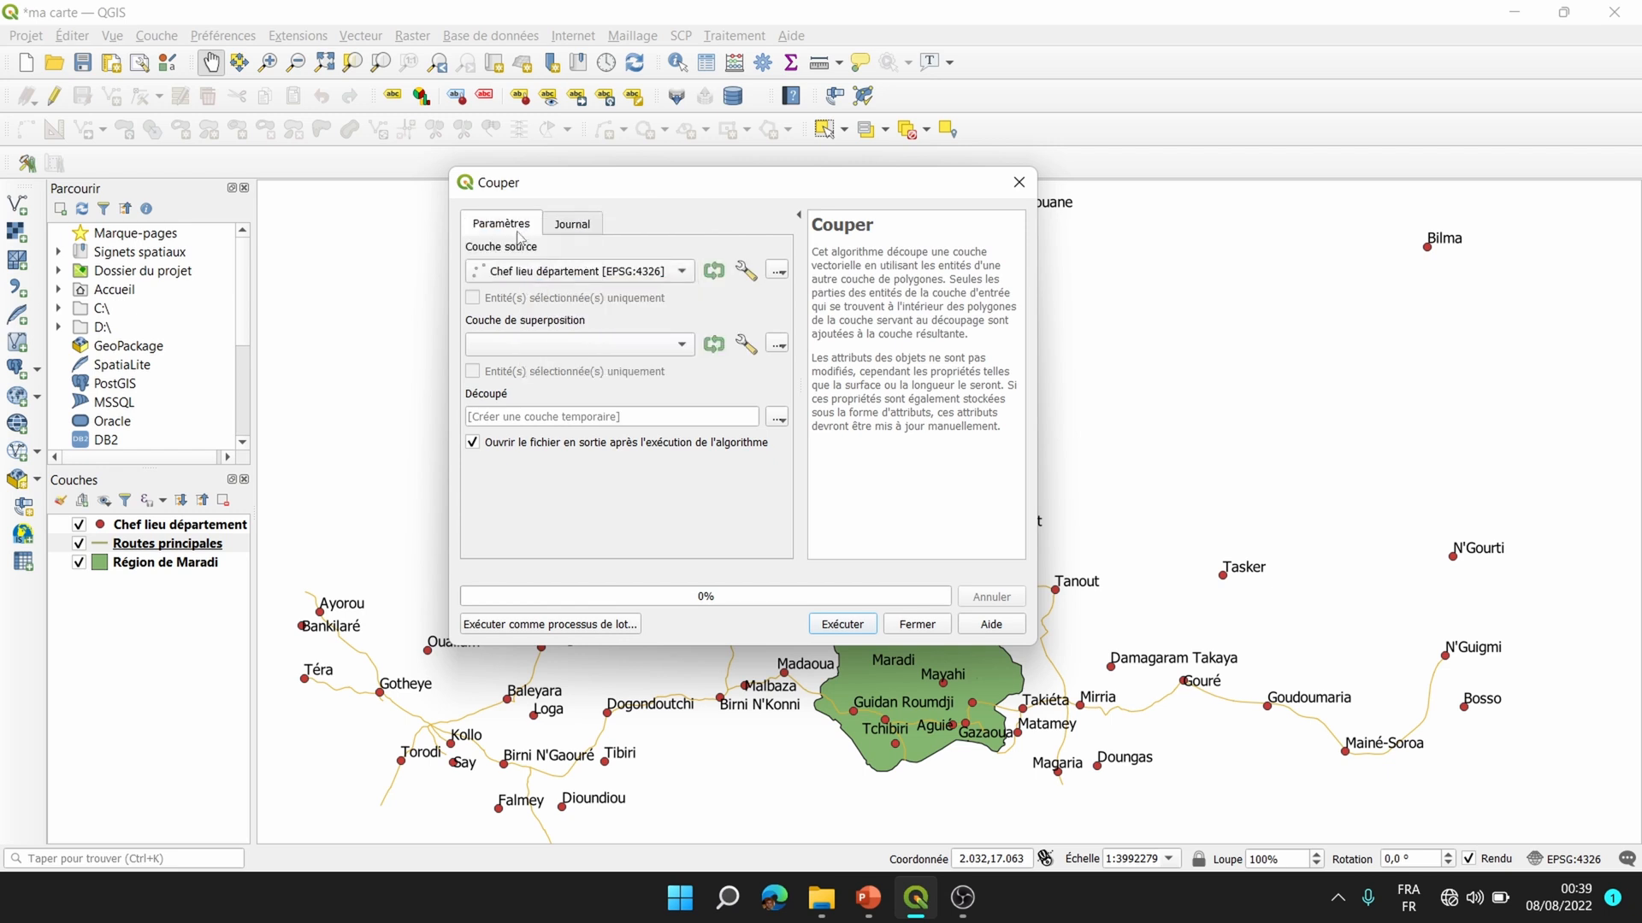
left_click(572, 273)
left_click(543, 309)
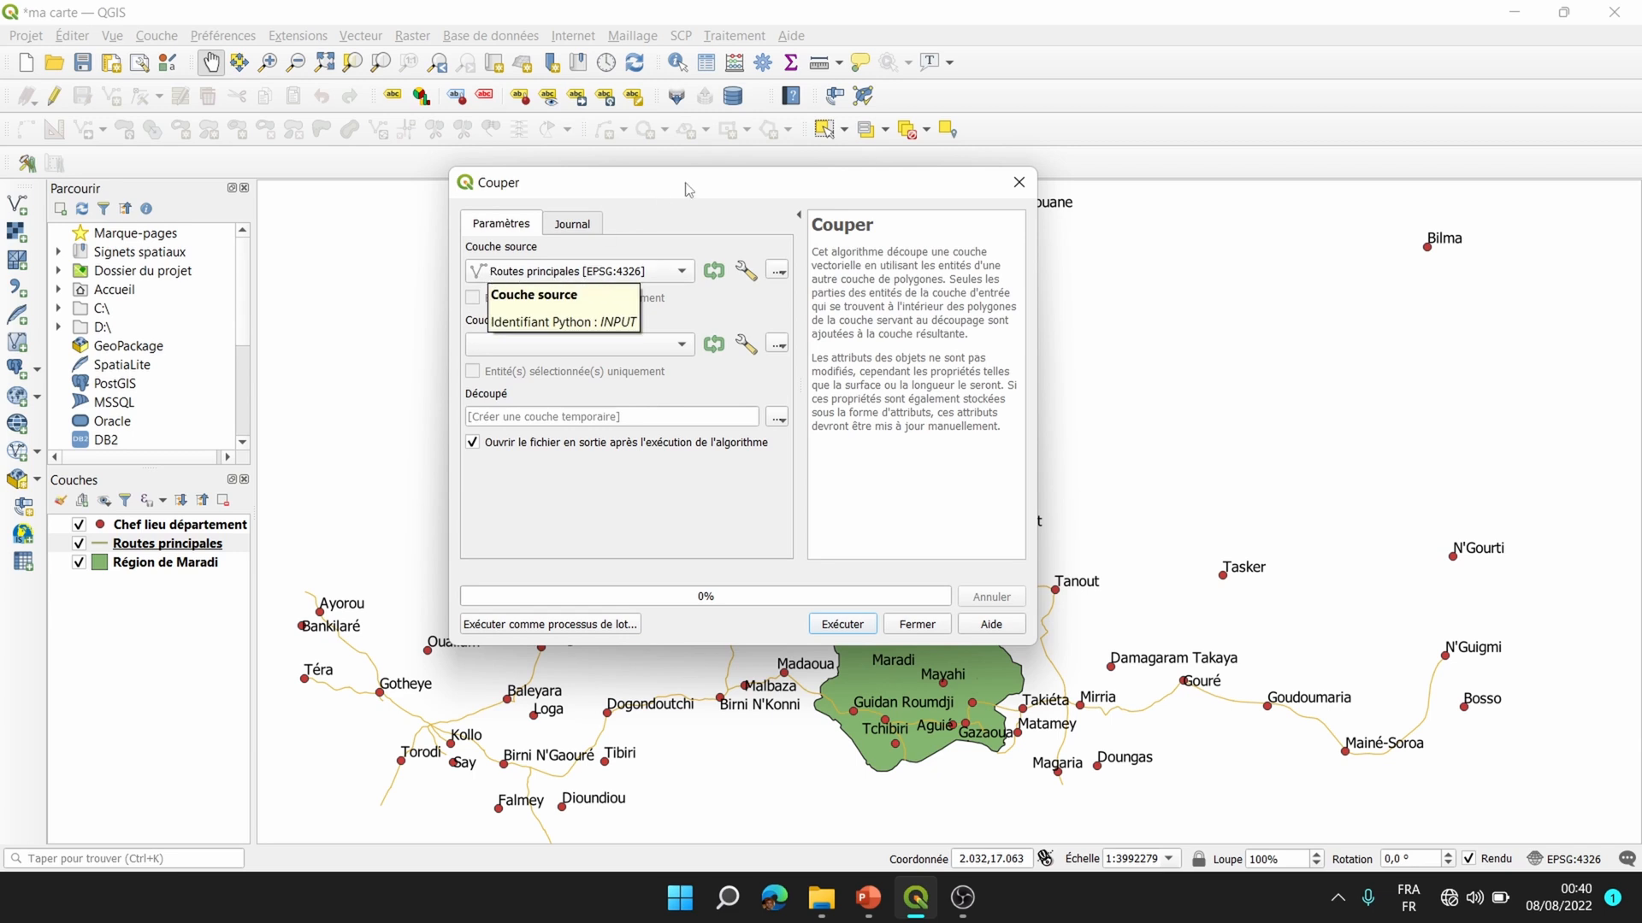
Set Région de Maradi as the overlay layer (Couche de superposition) for the clip.
left_click_drag(681, 189, 478, 169)
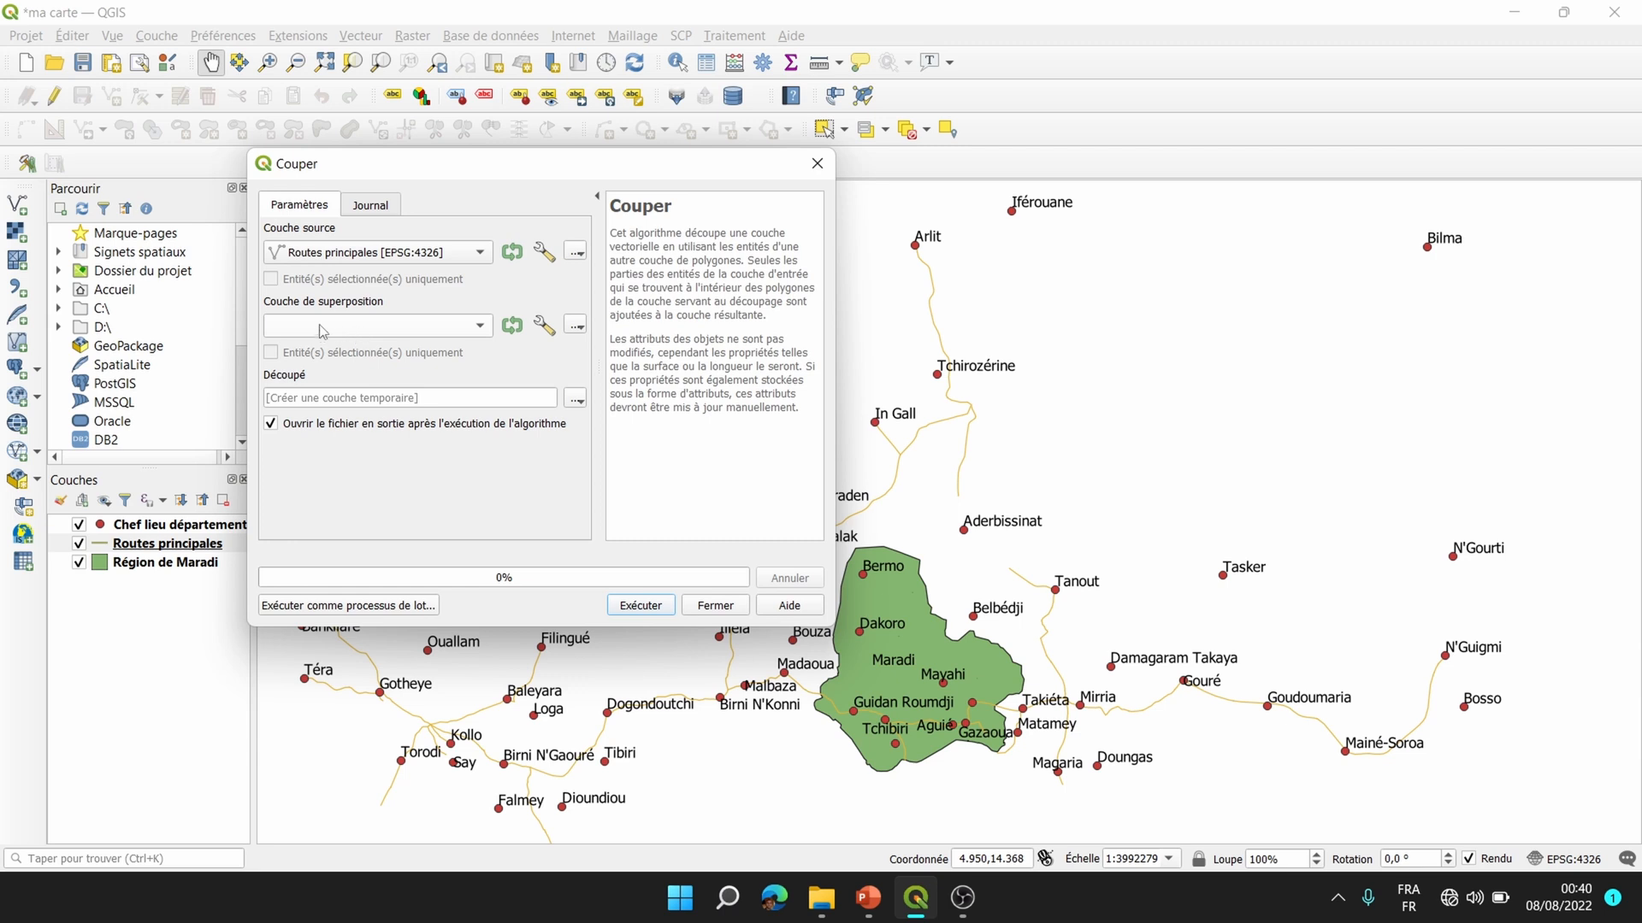
scroll(328, 330, "down", 1)
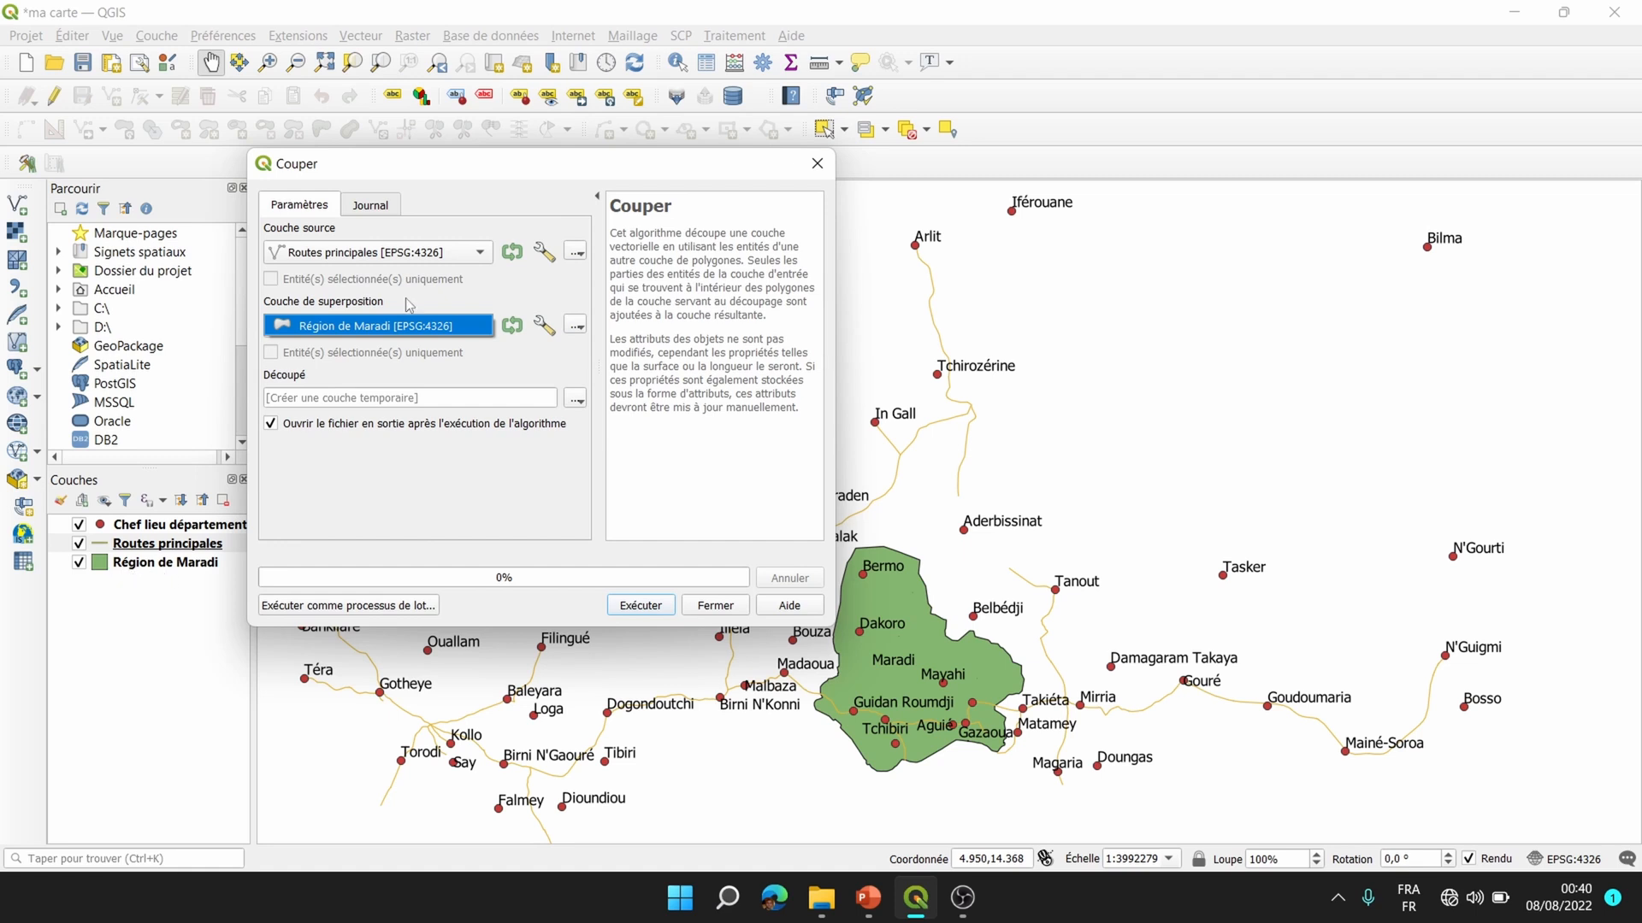
left_click(360, 326)
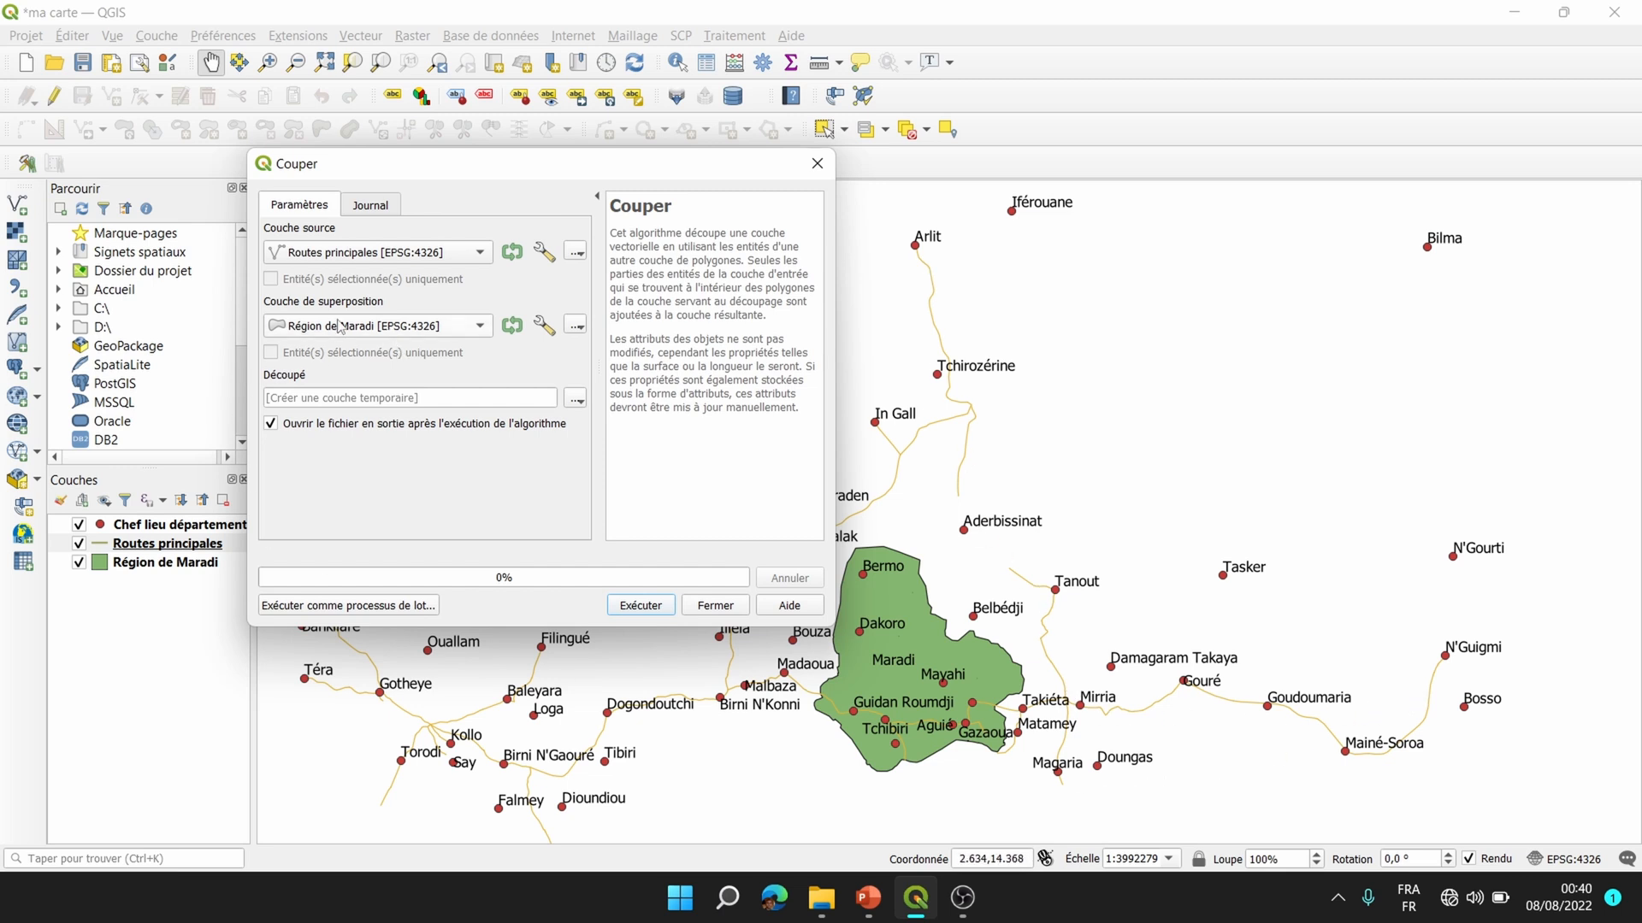
left_click(365, 325)
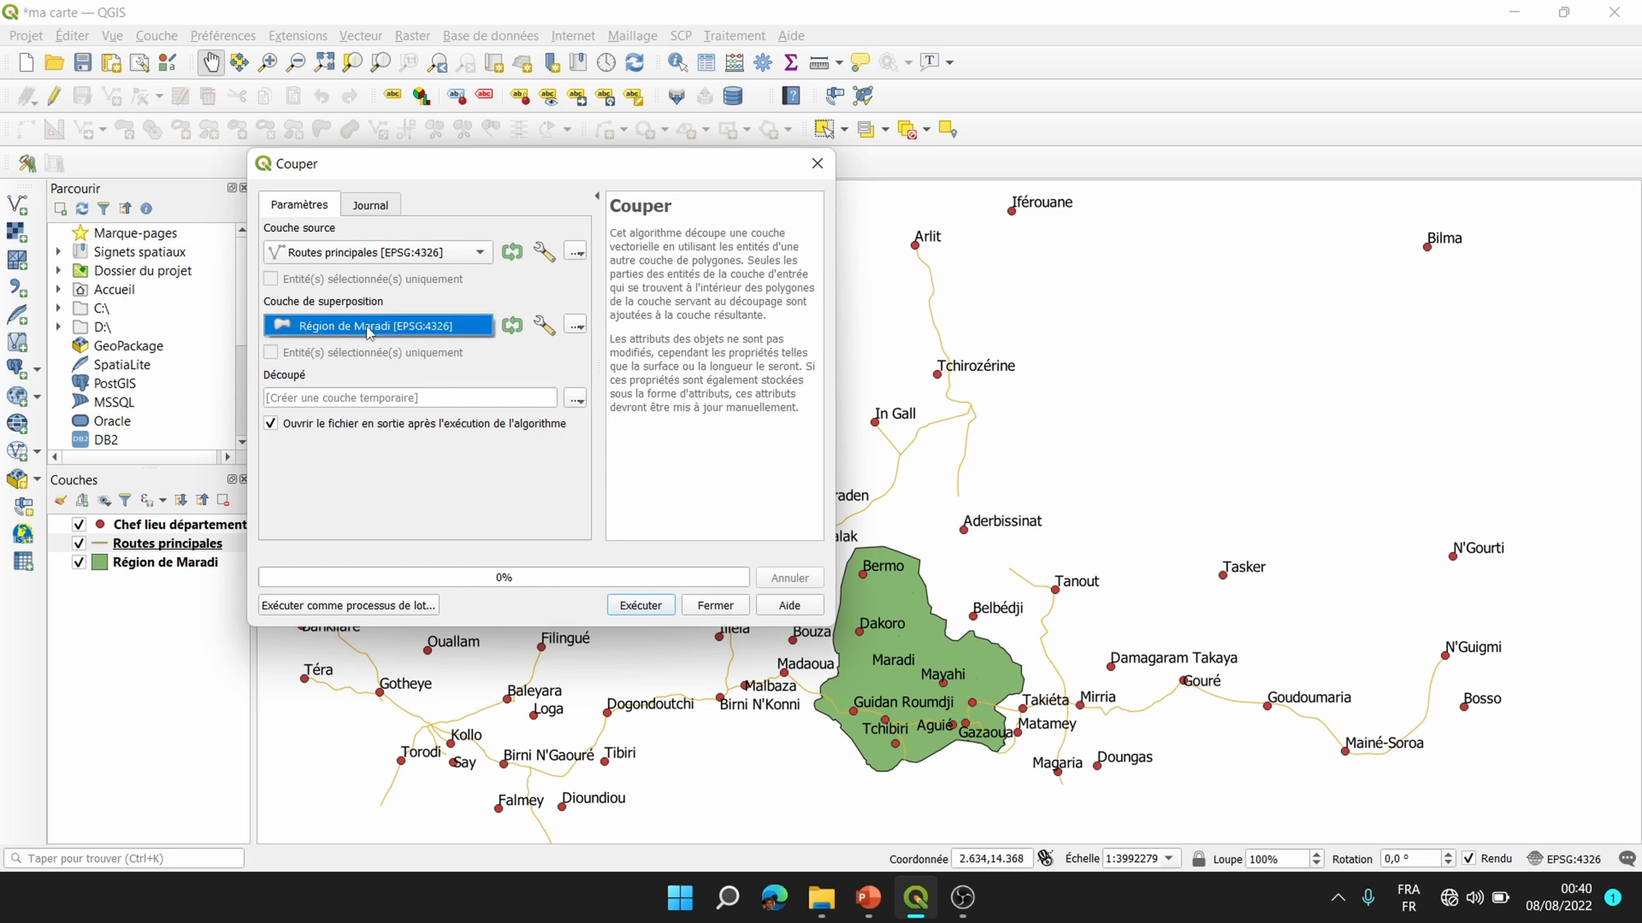
left_click(368, 332)
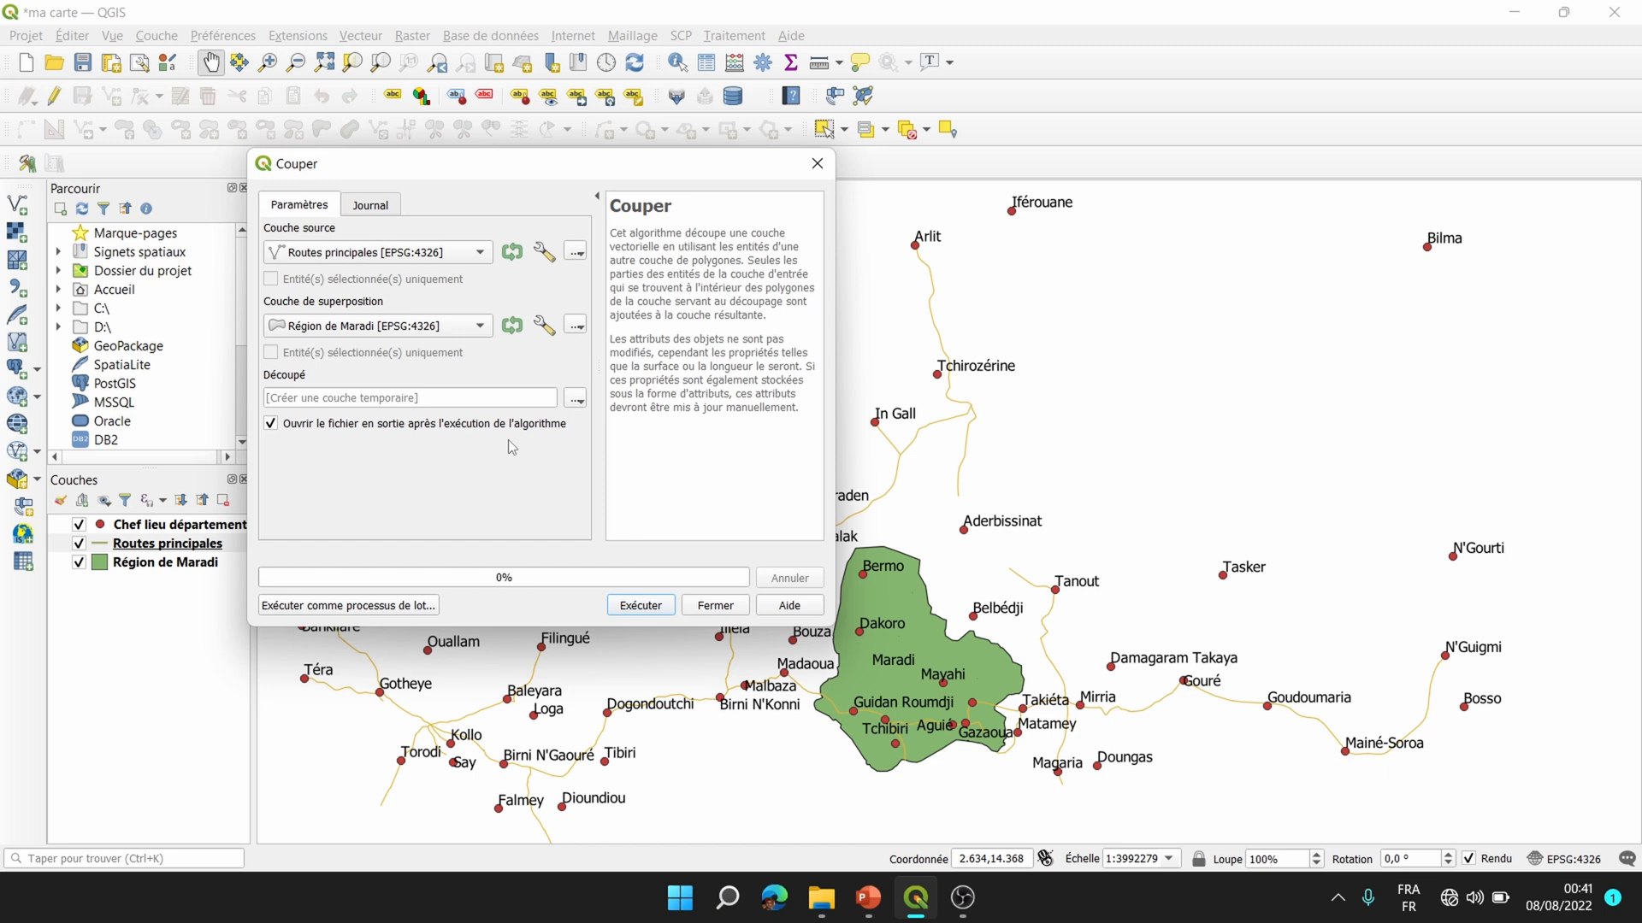
Choose to save the clipped output to a file in the Formation QGIS folder under Documents.
left_click(577, 400)
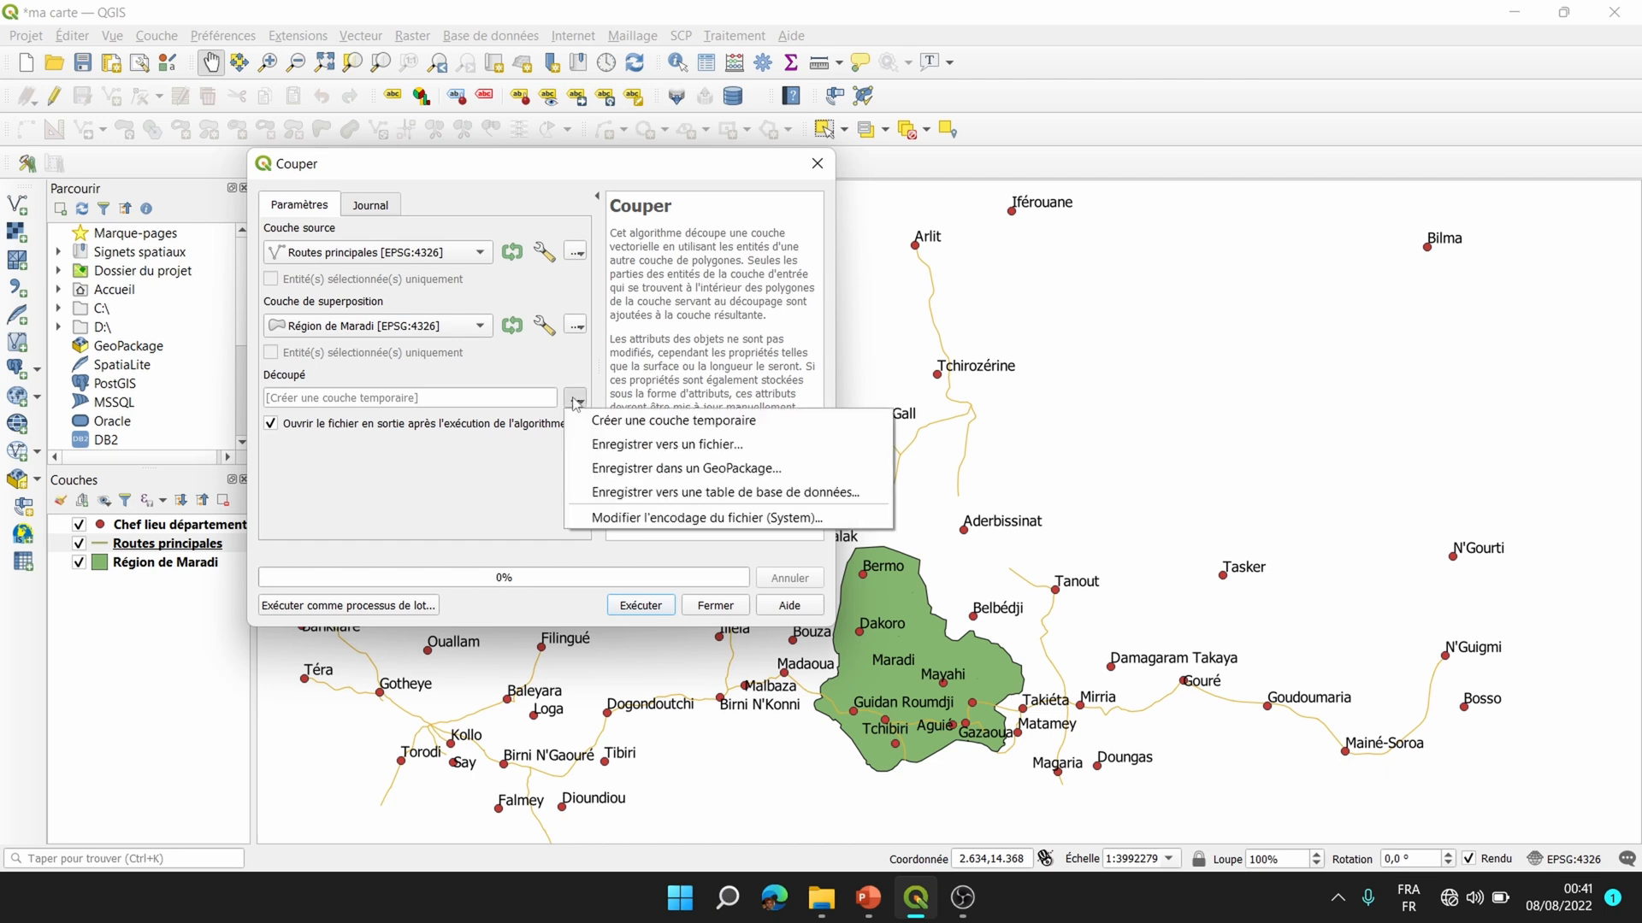
left_click(686, 445)
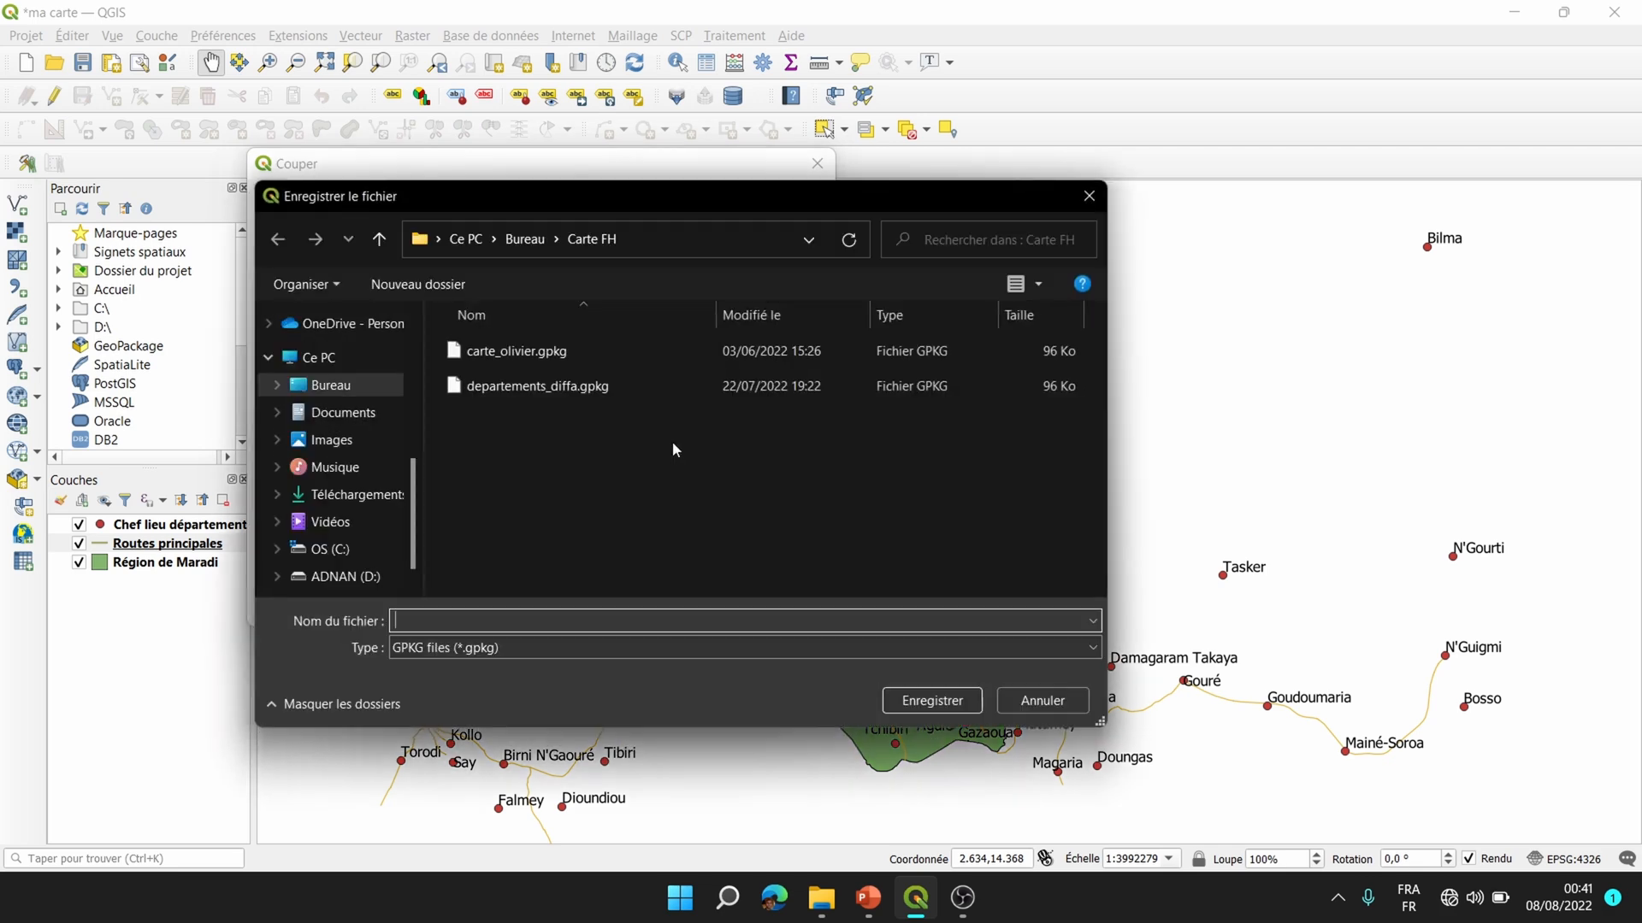
left_click(342, 412)
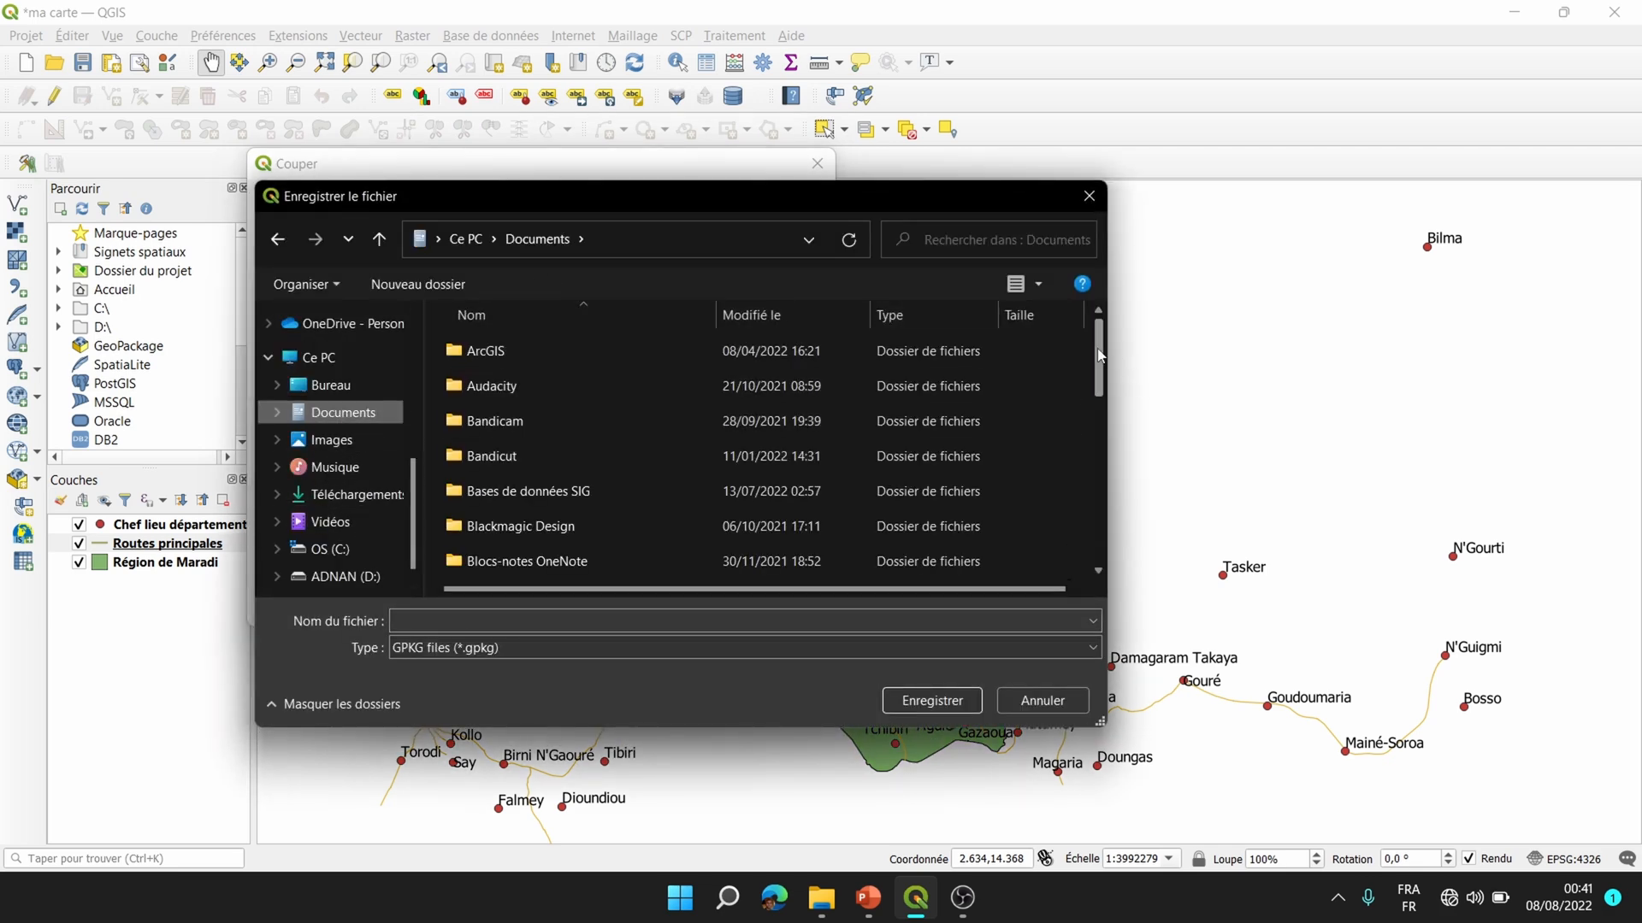
left_click_drag(1101, 359, 1102, 435)
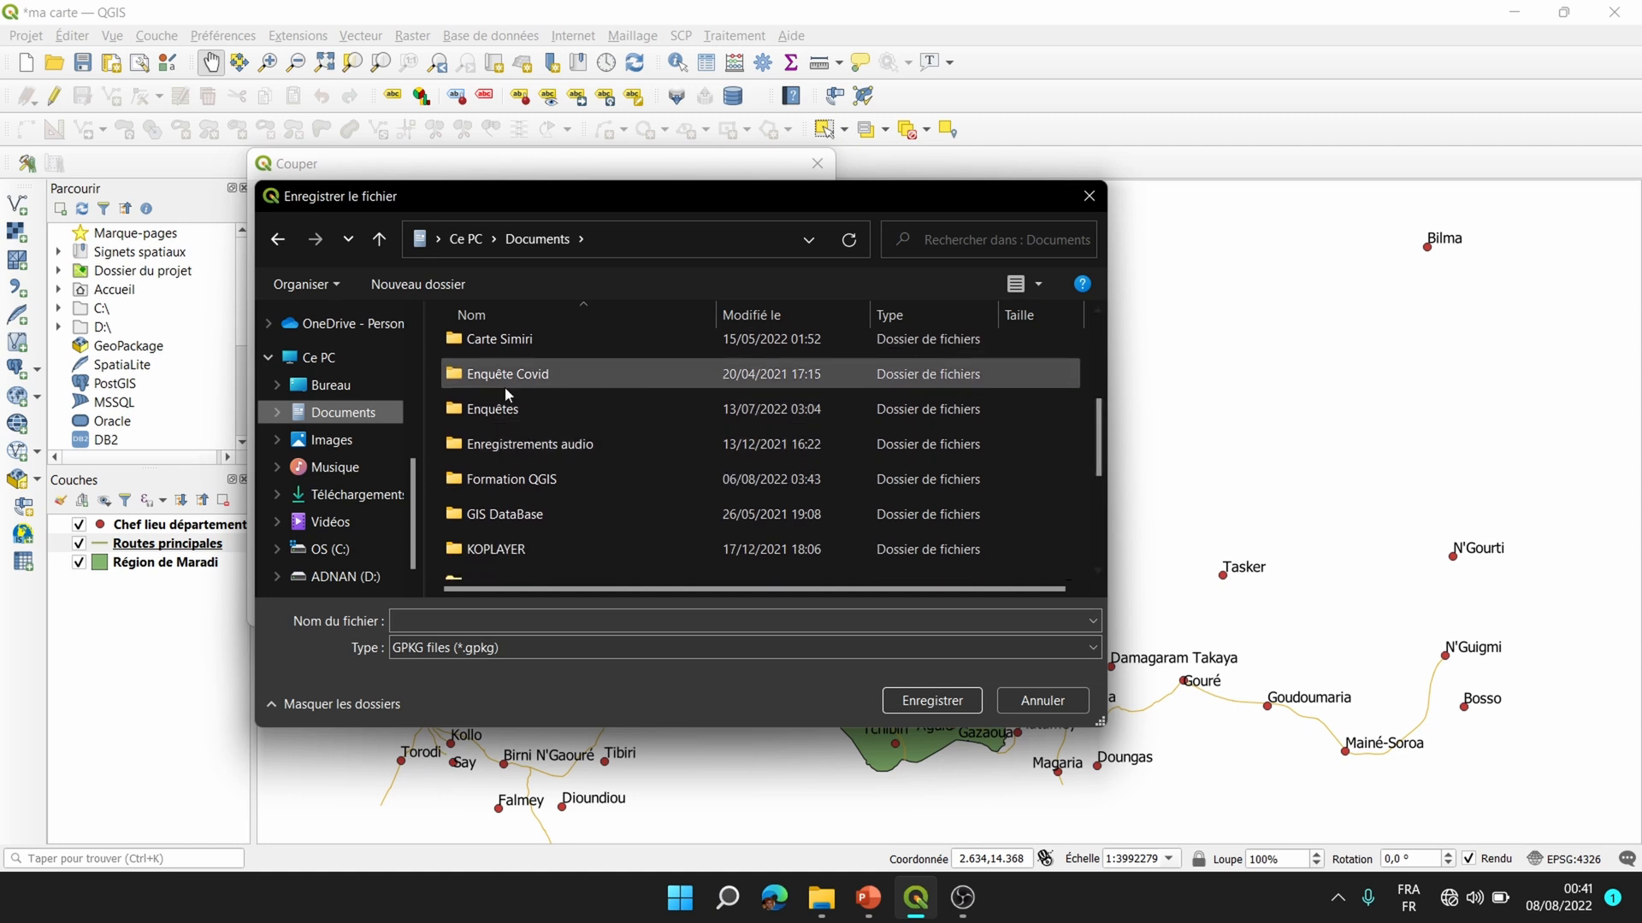
double_click(507, 478)
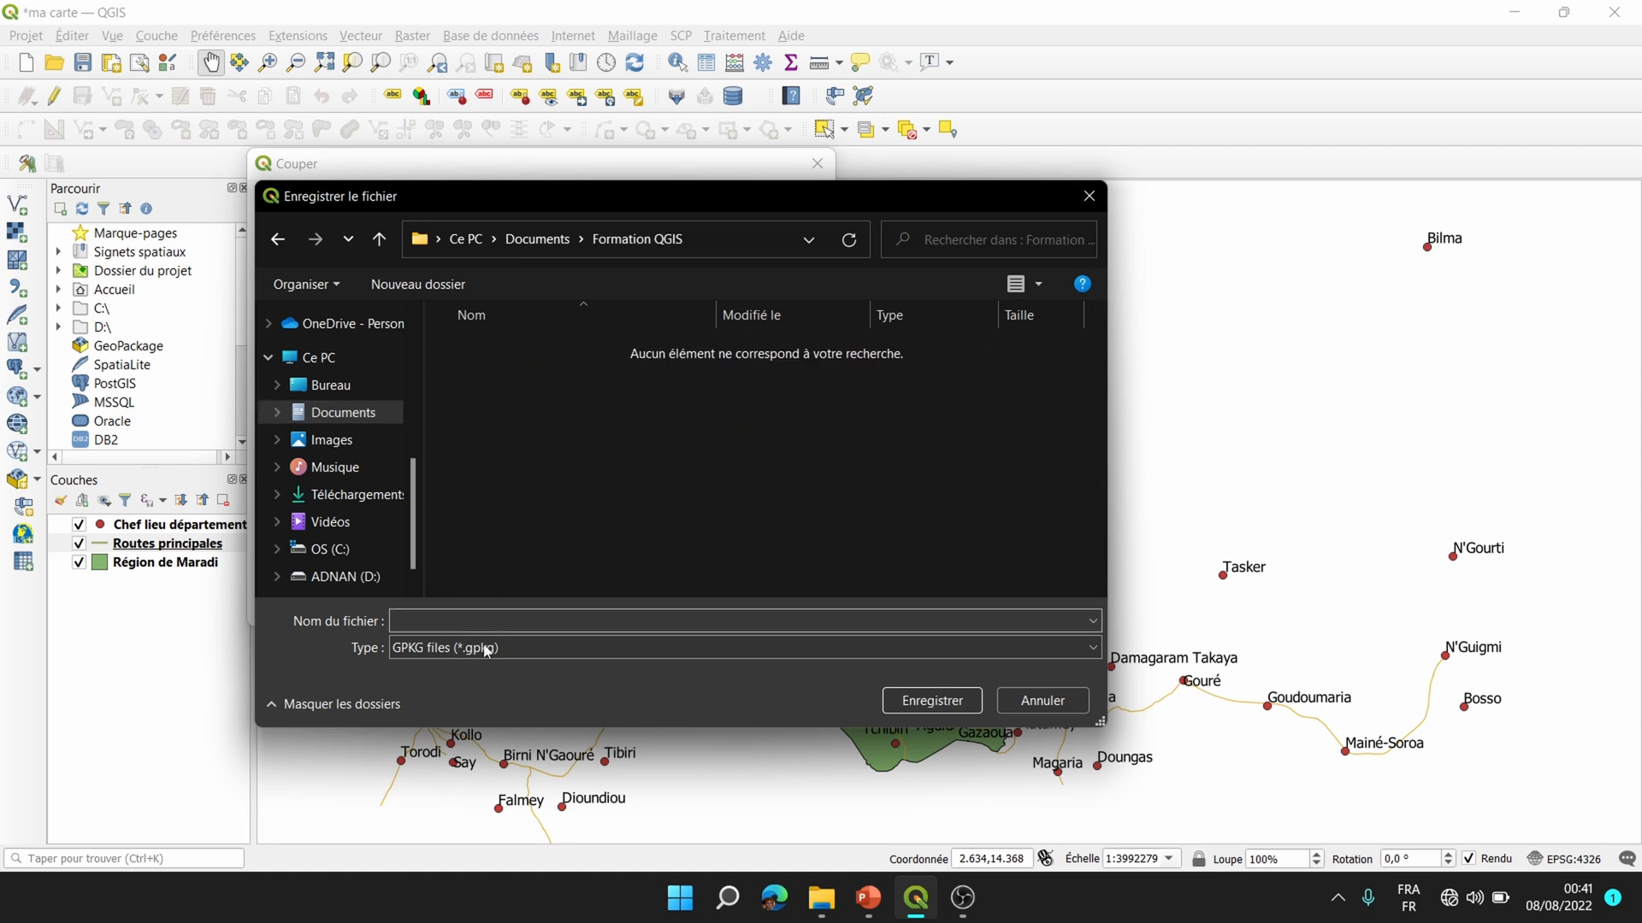
left_click(457, 658)
left_click(444, 652)
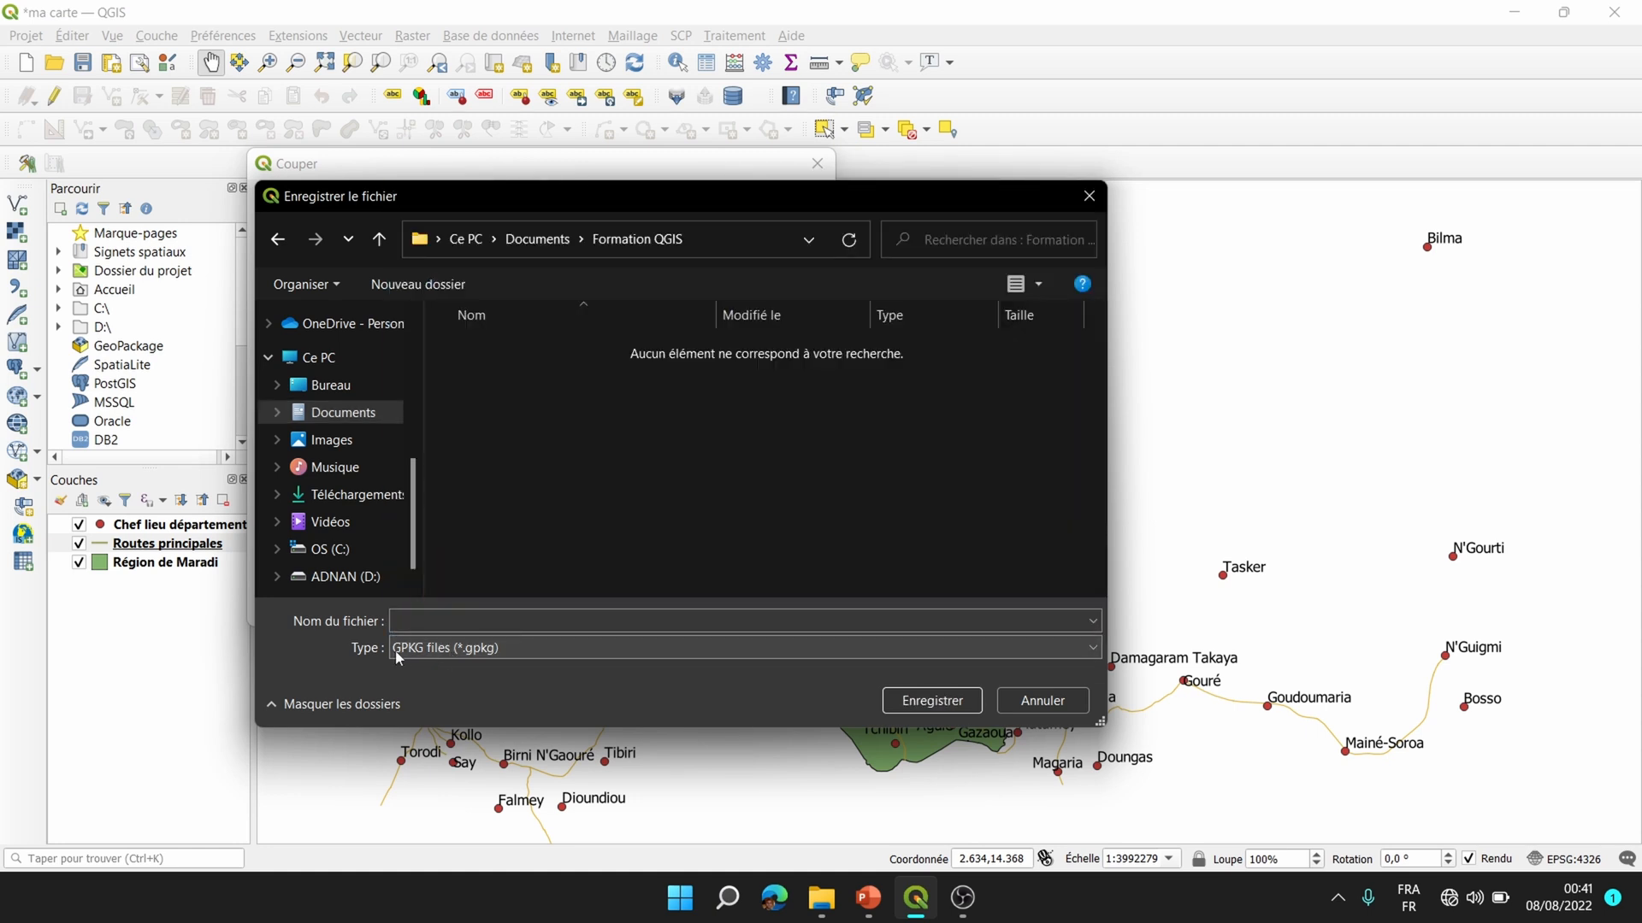
left_click(453, 644)
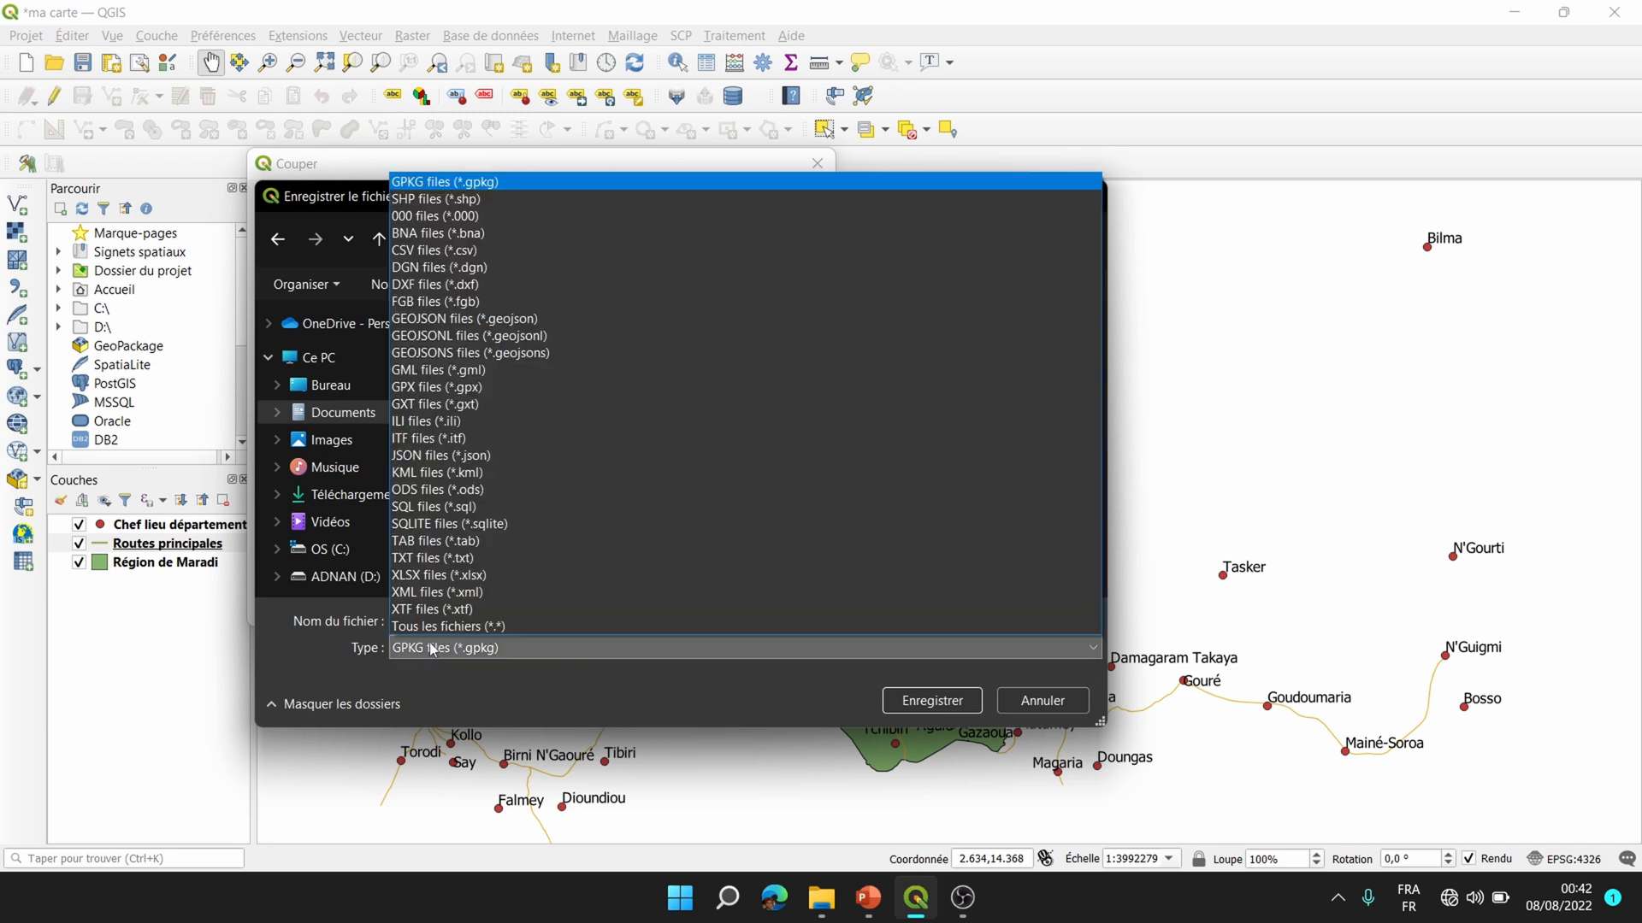
left_click(425, 201)
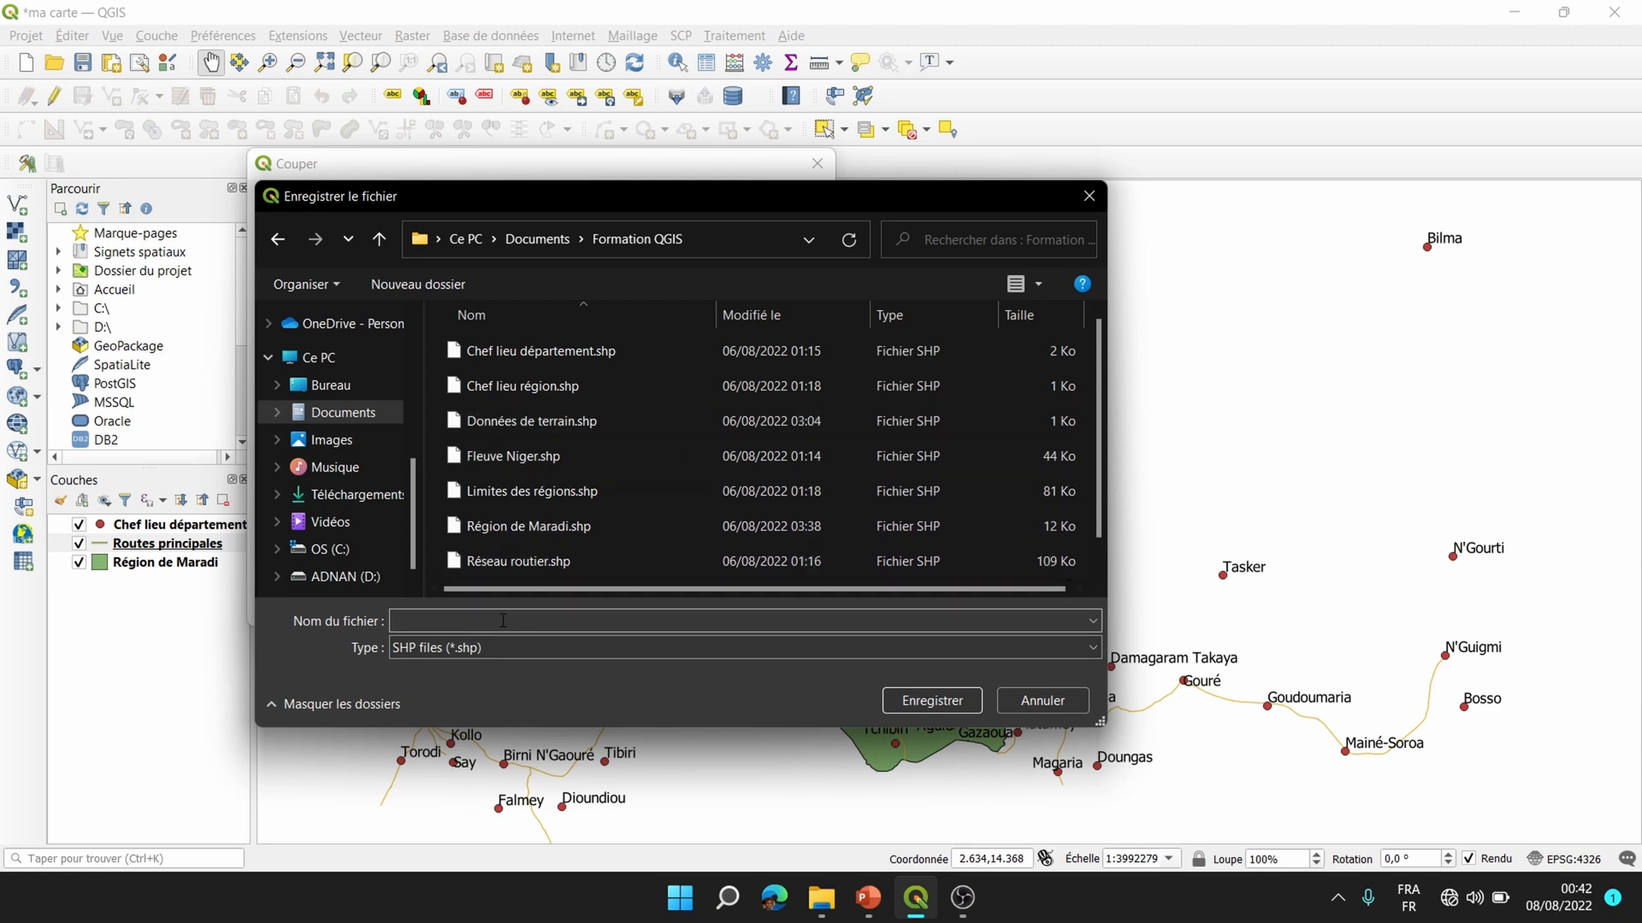
left_click(474, 649)
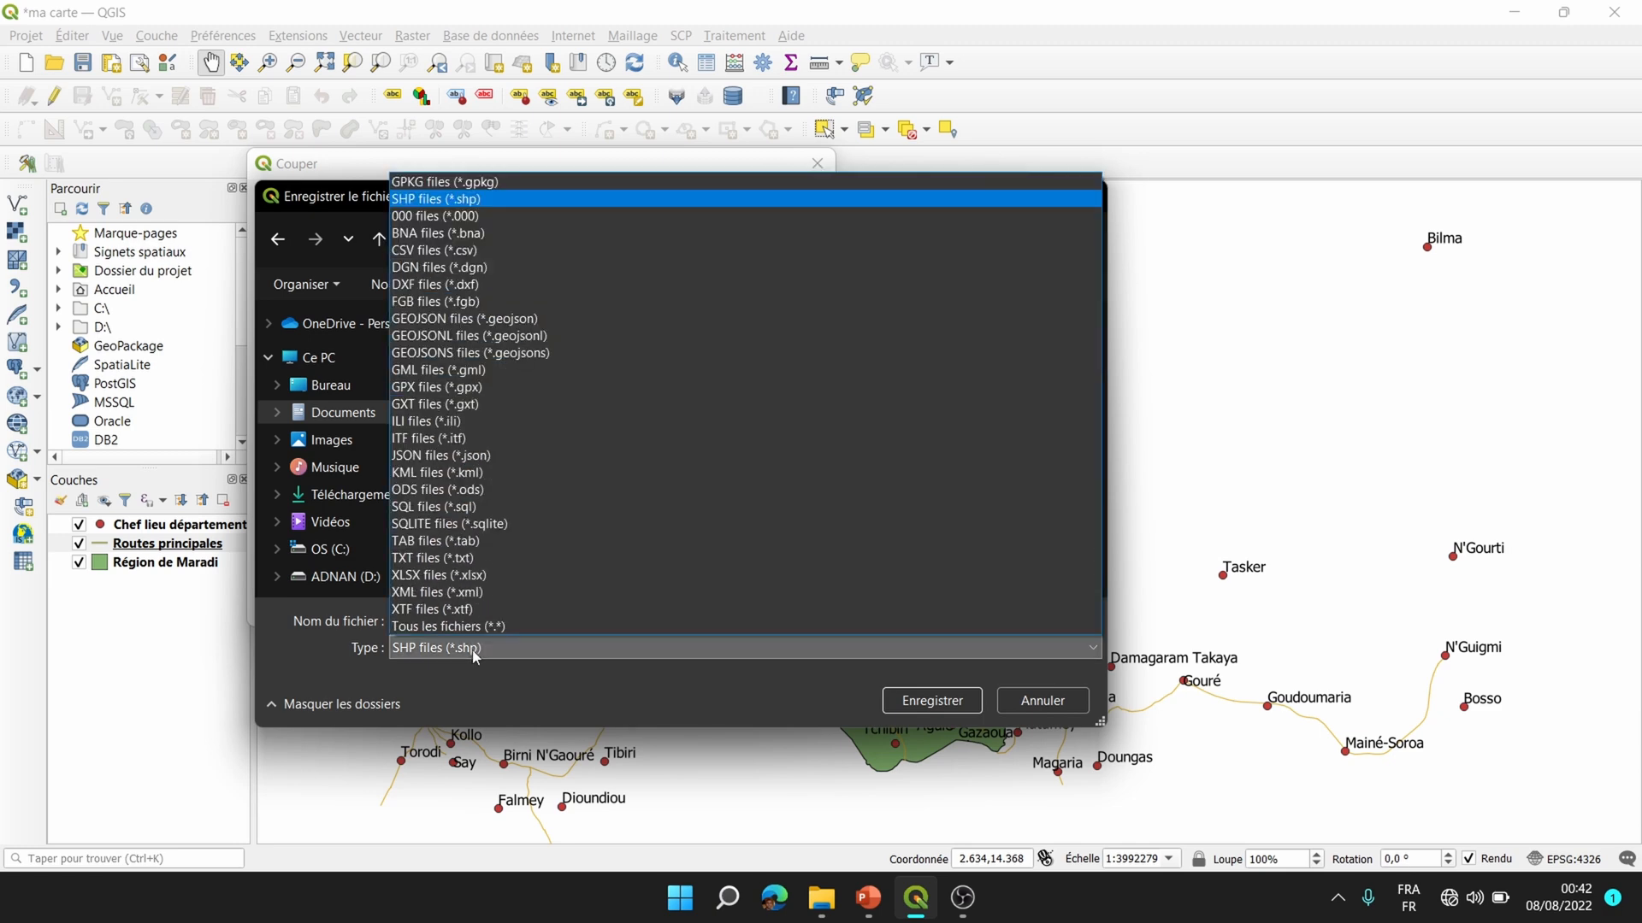
left_click(462, 182)
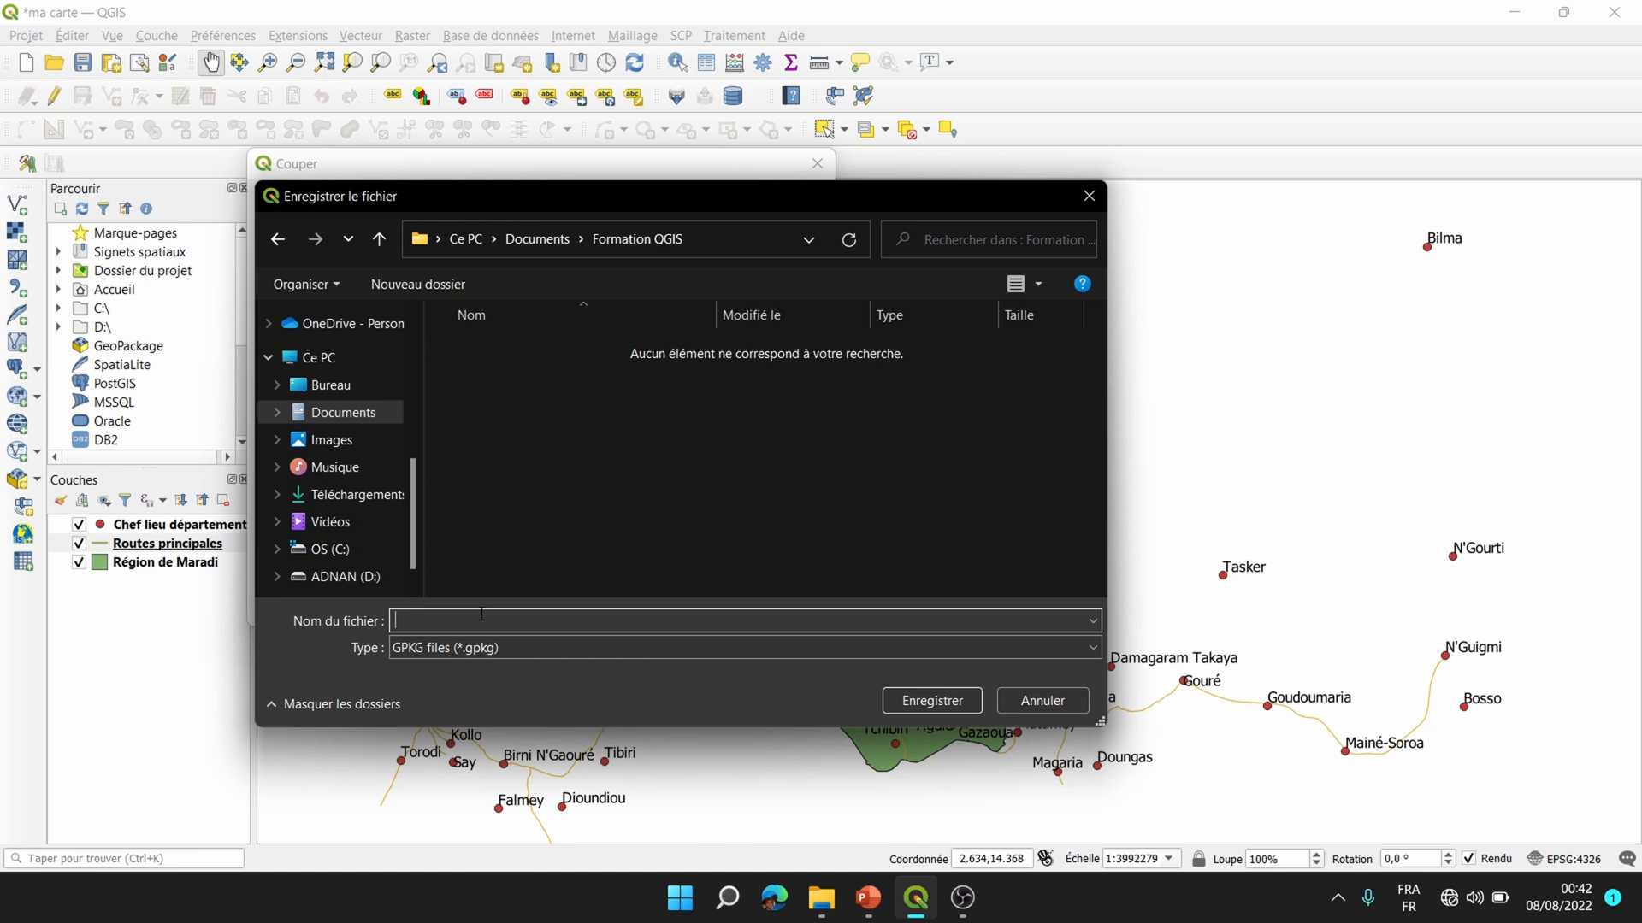
Name the output GPKG file Routes Maradi, run the clip and close the Couper dialog.
type("Routes")
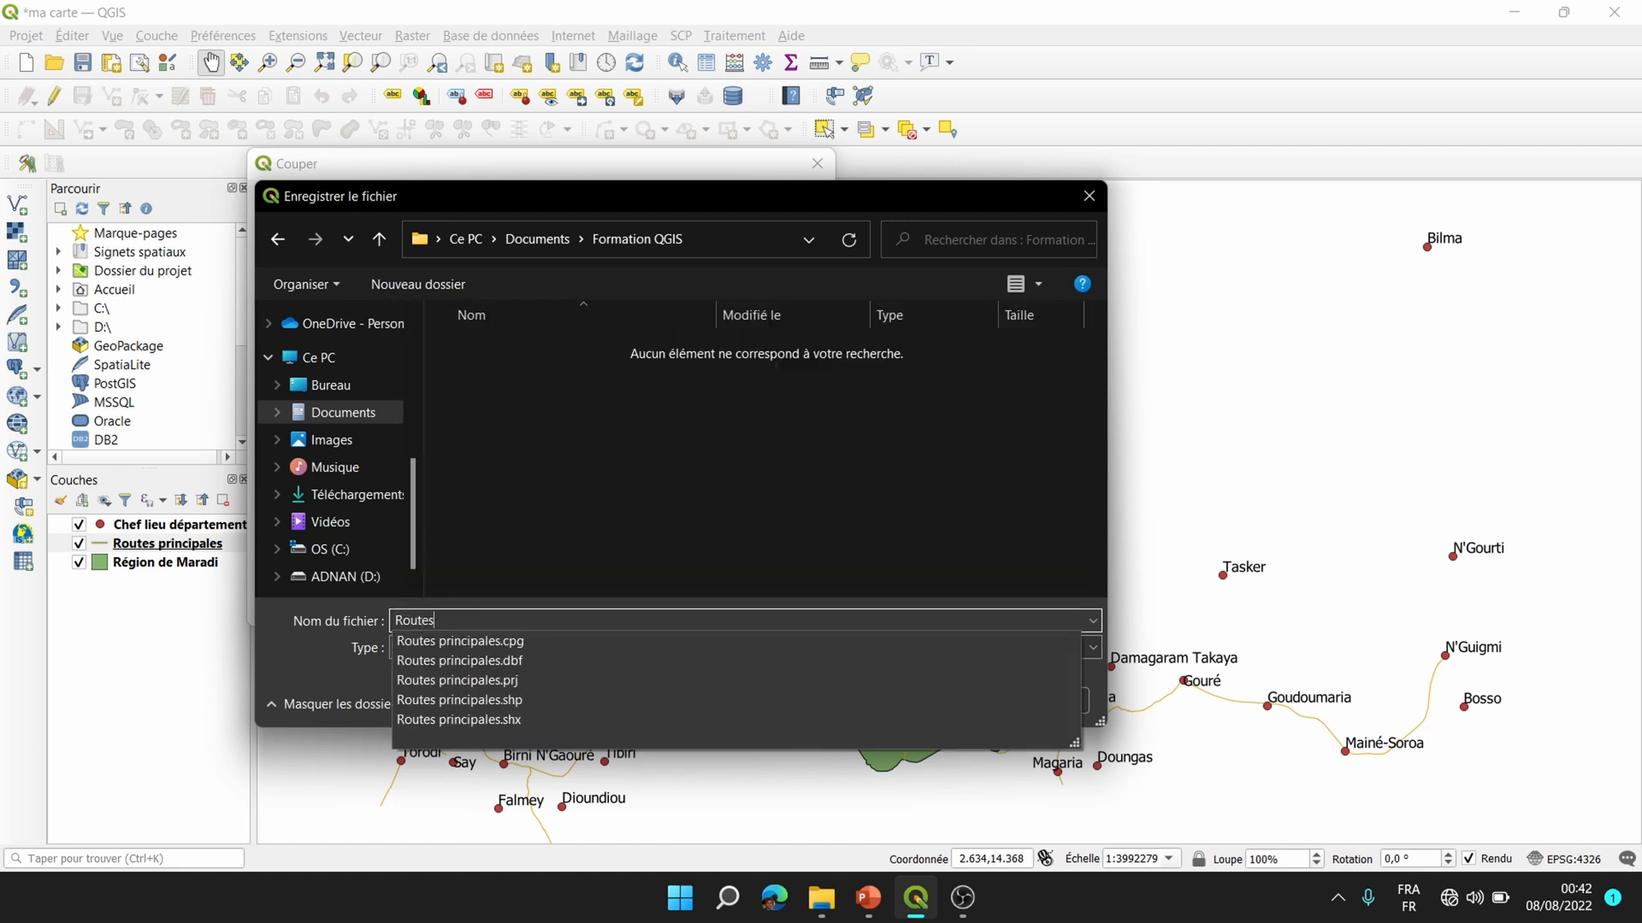
type(" Maradi")
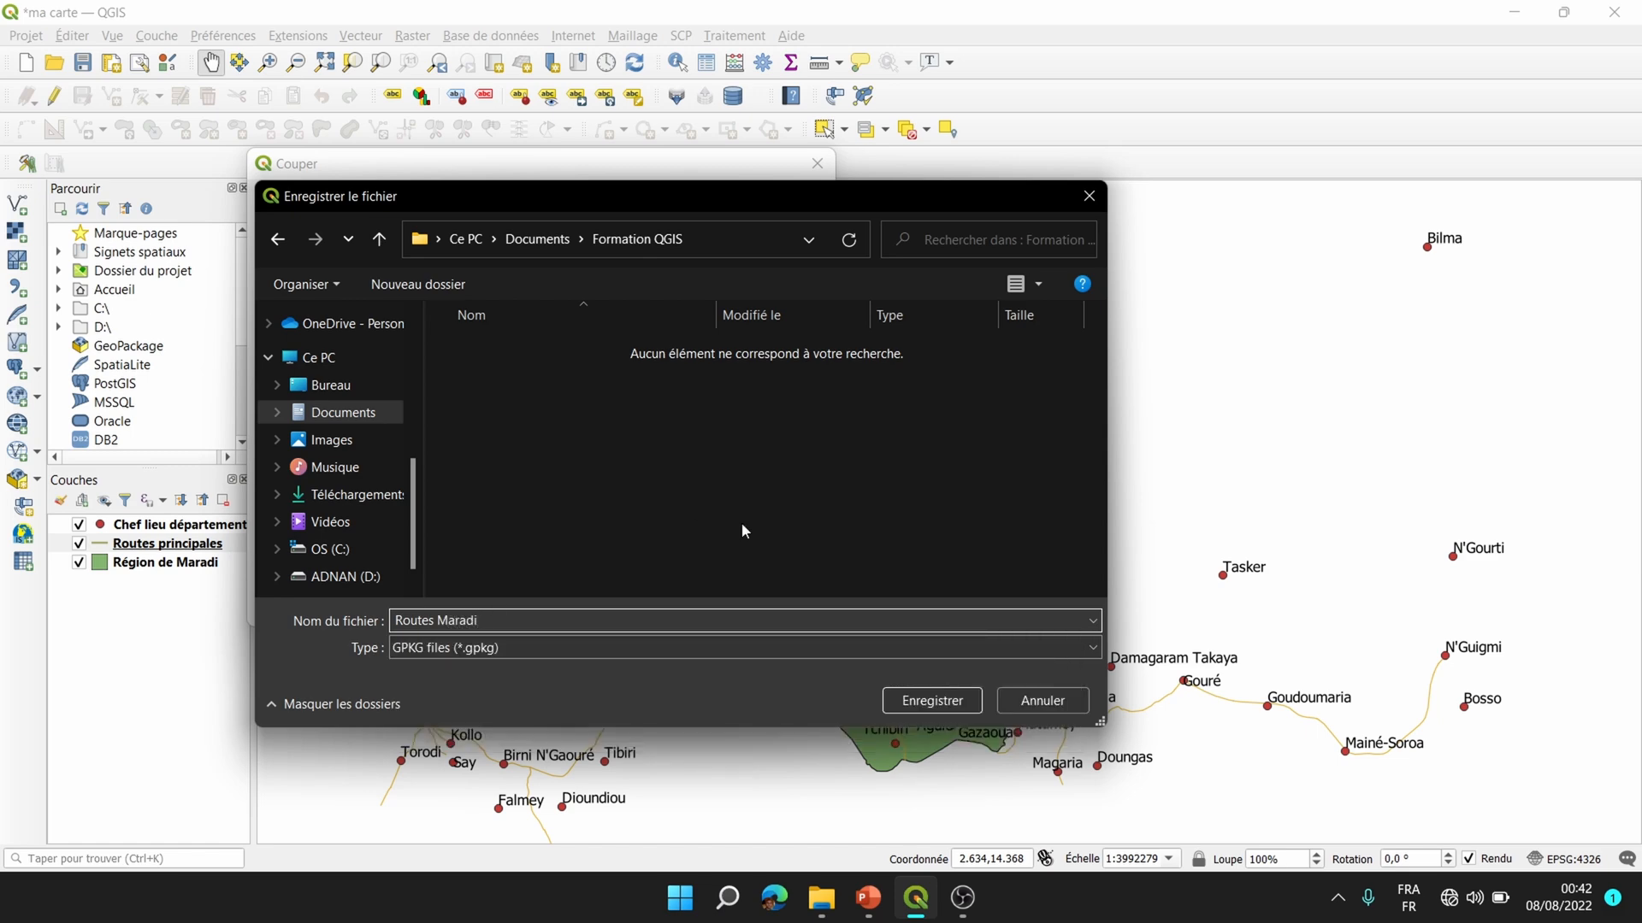
left_click(906, 700)
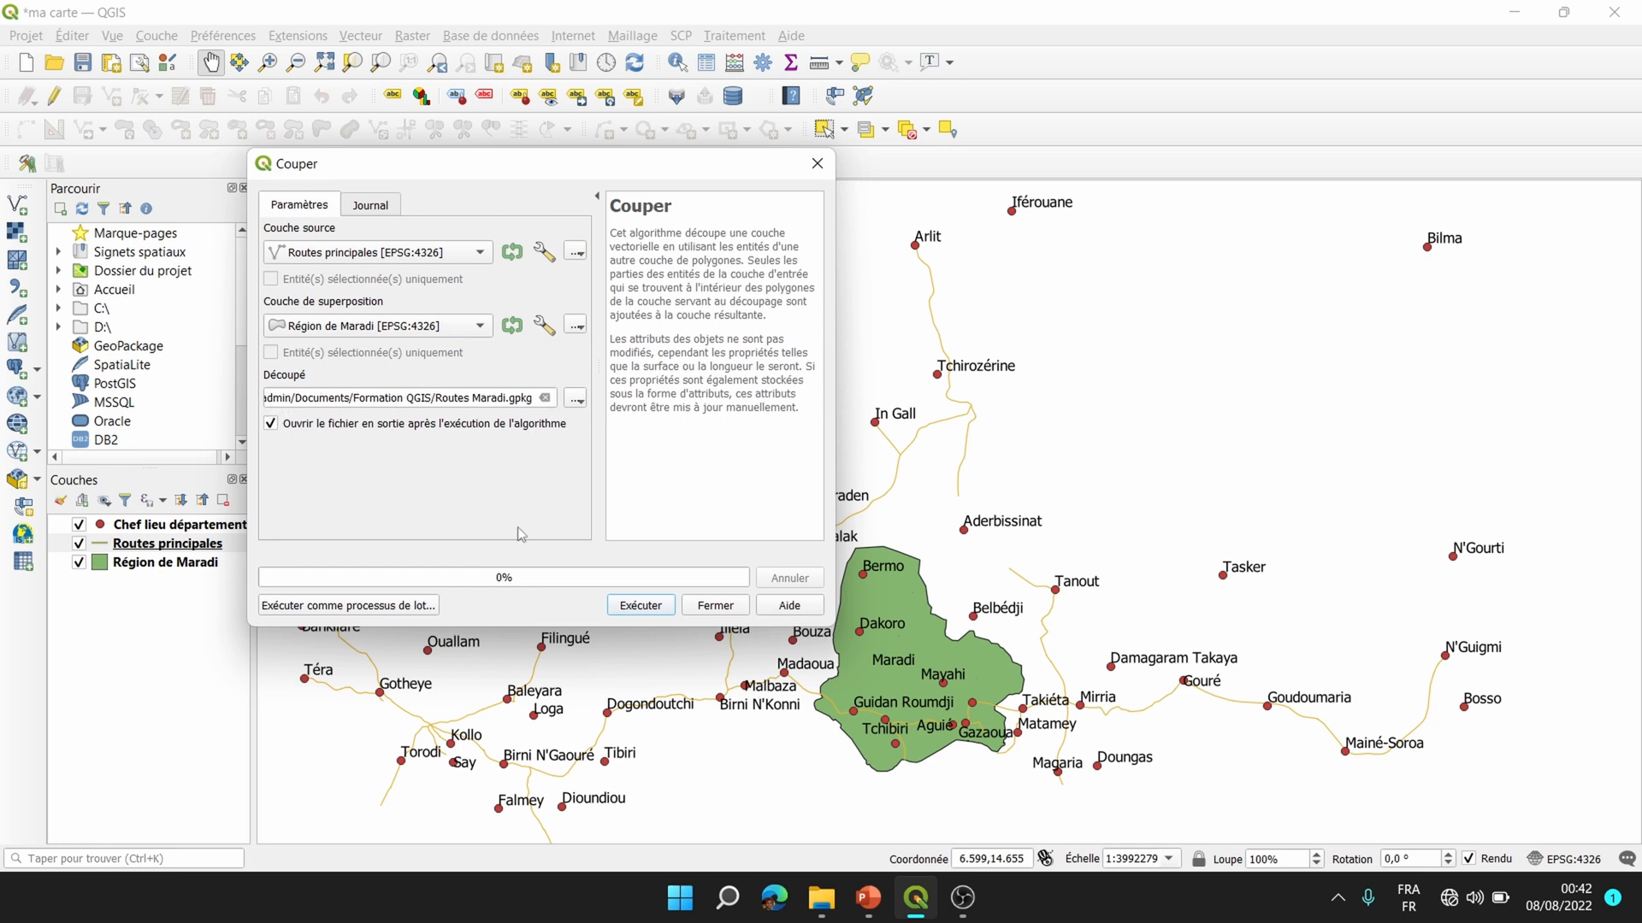
left_click(624, 606)
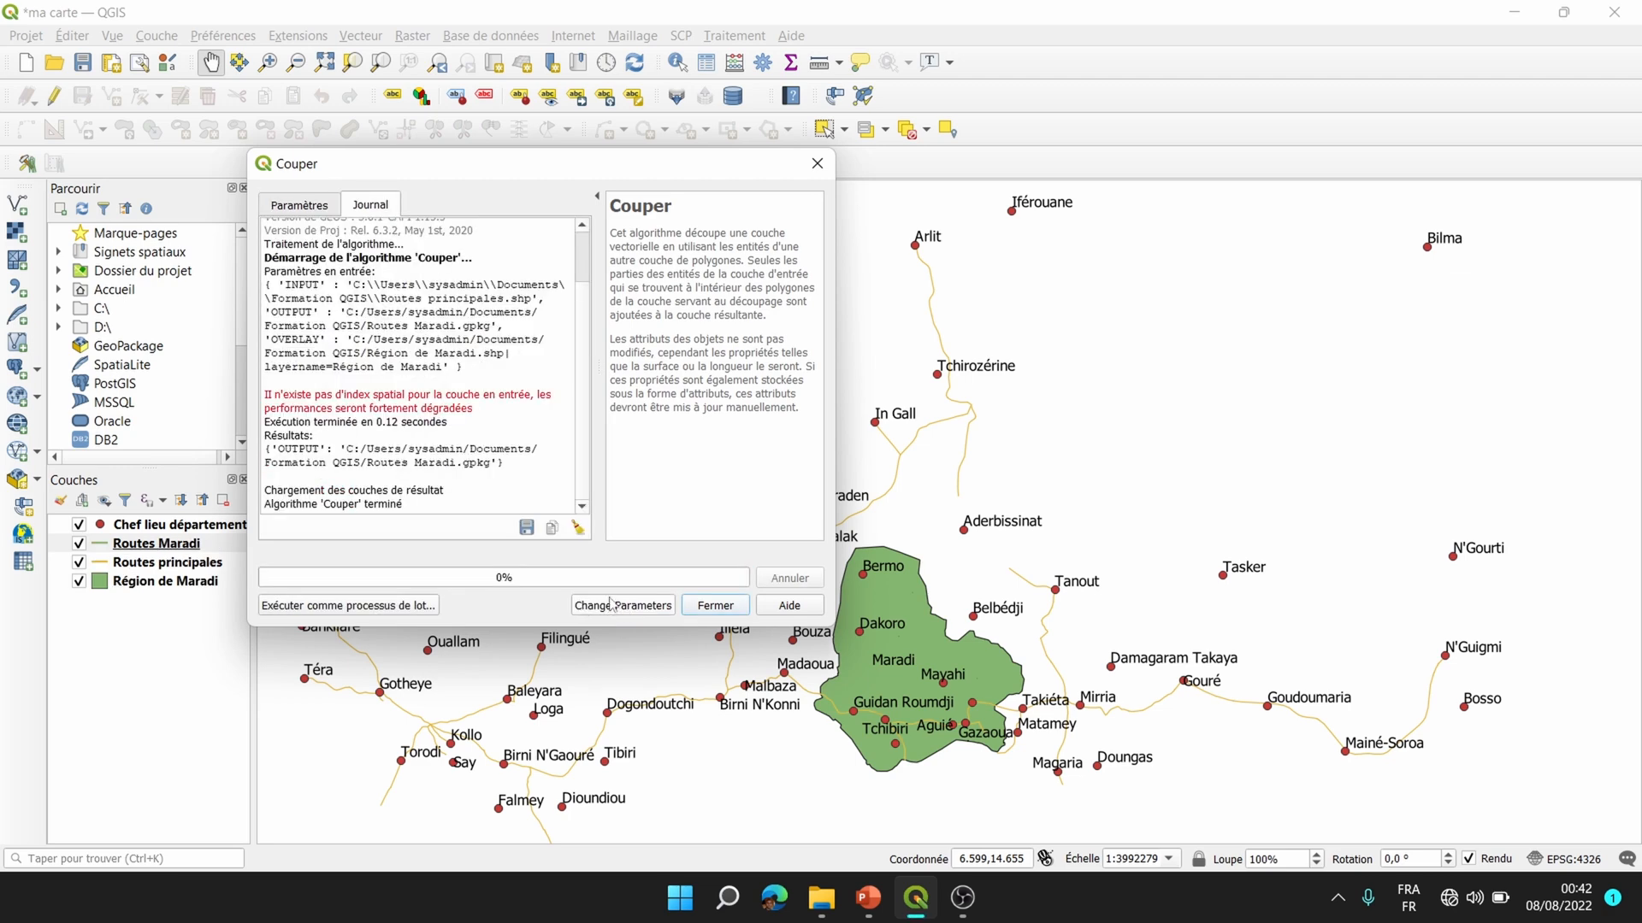
left_click(735, 606)
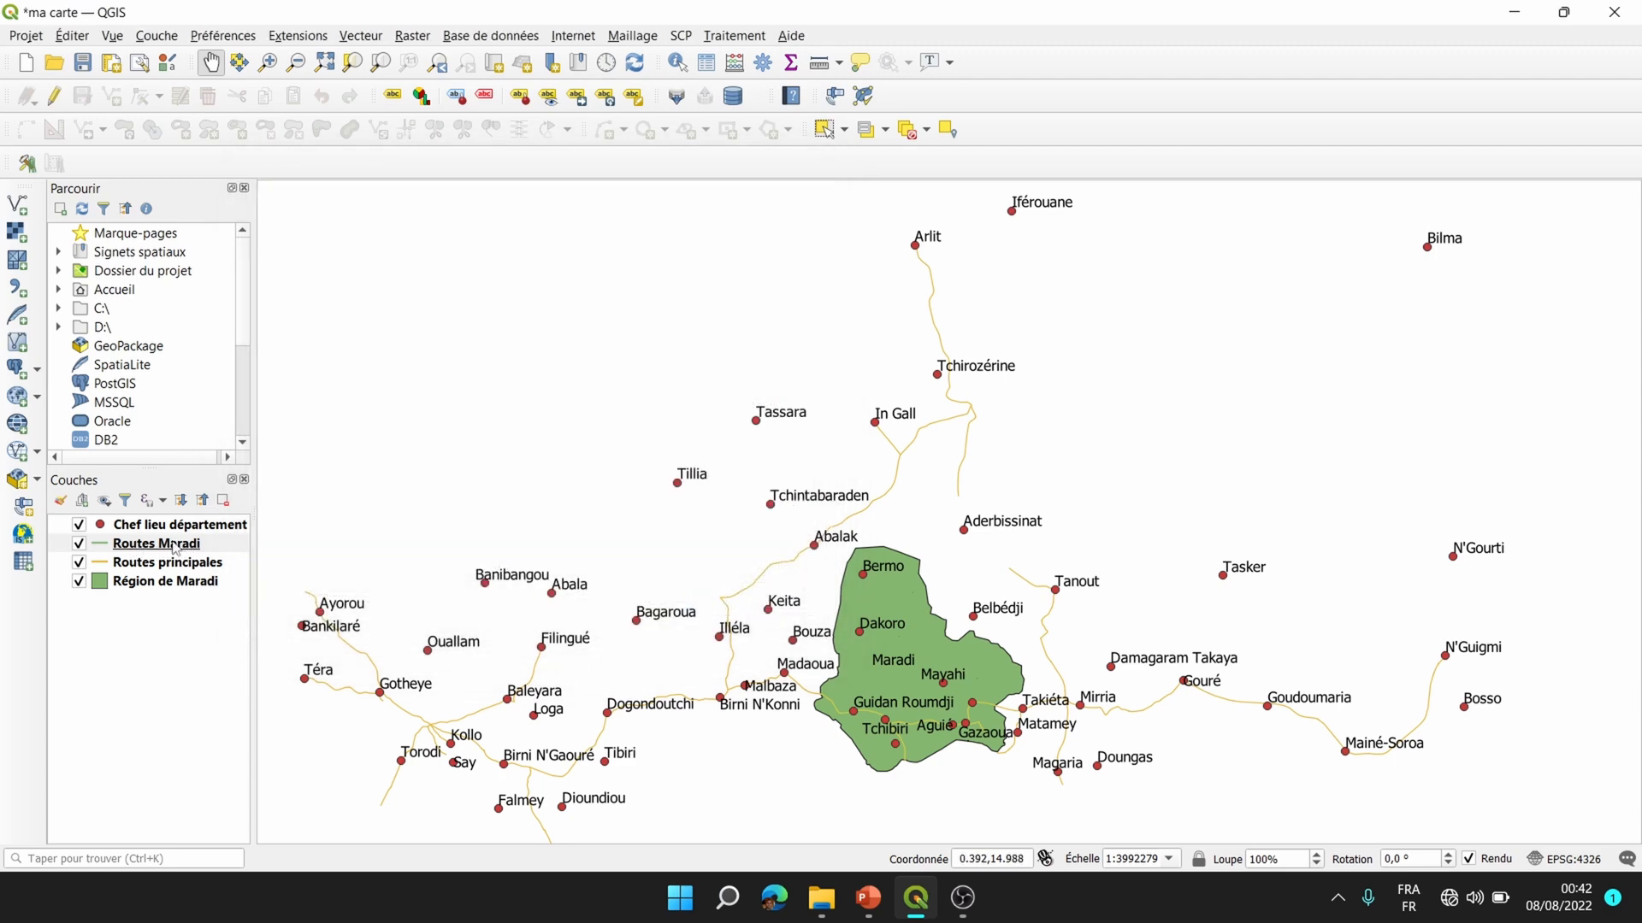
Hide the Routes principales layer and zoom the map to the extent of the Région de Maradi layer.
left_click(79, 562)
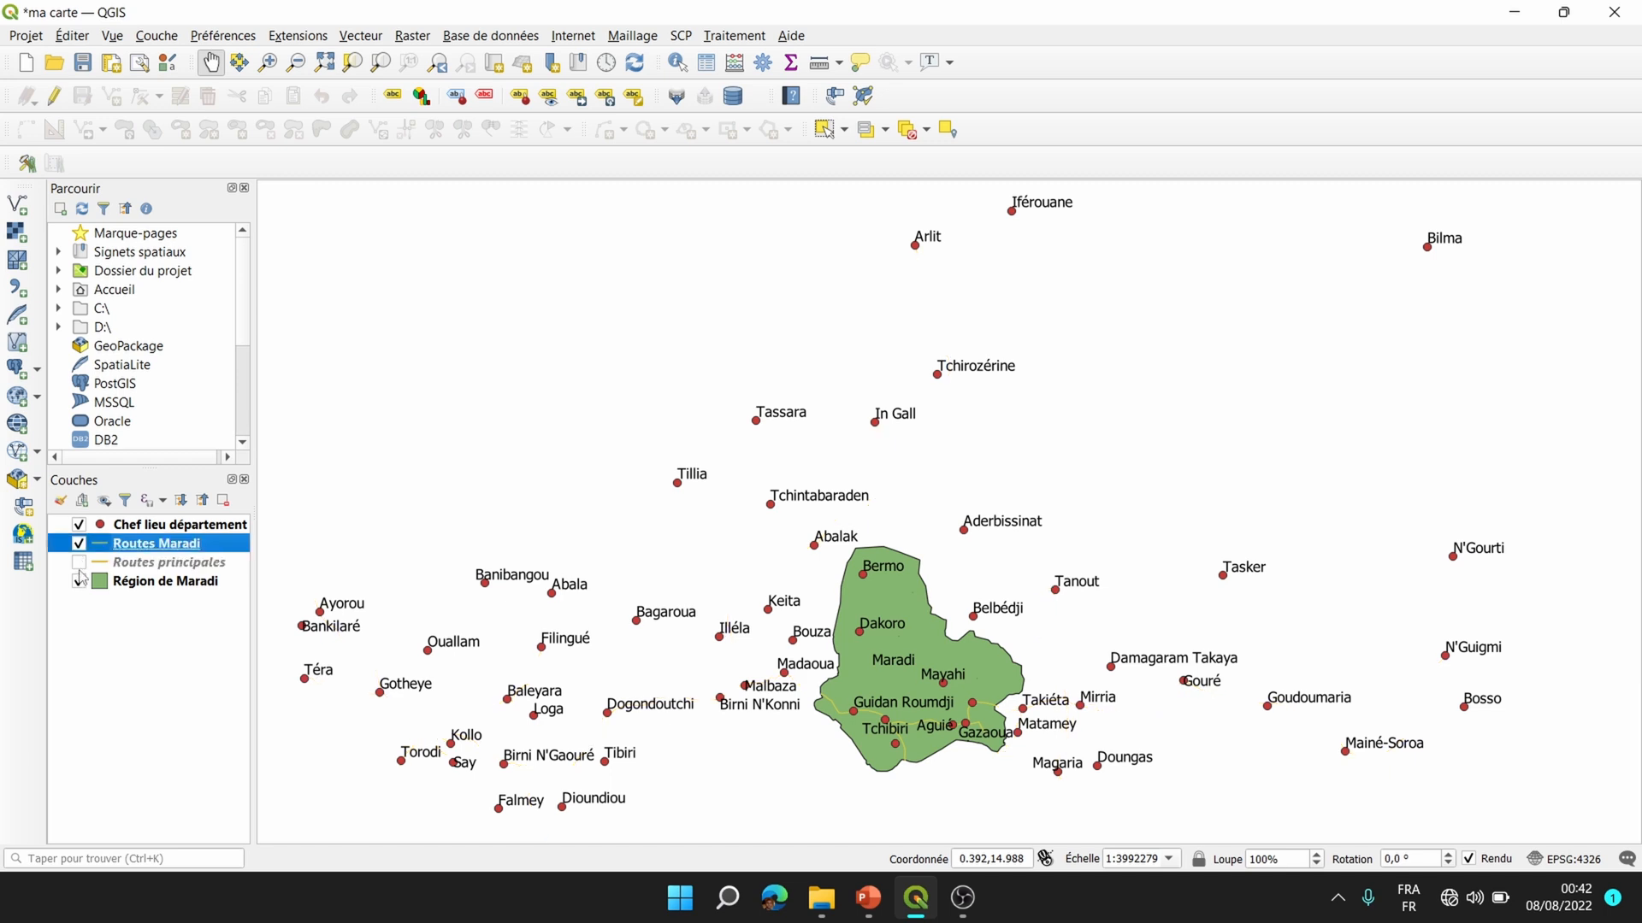
left_click(131, 566)
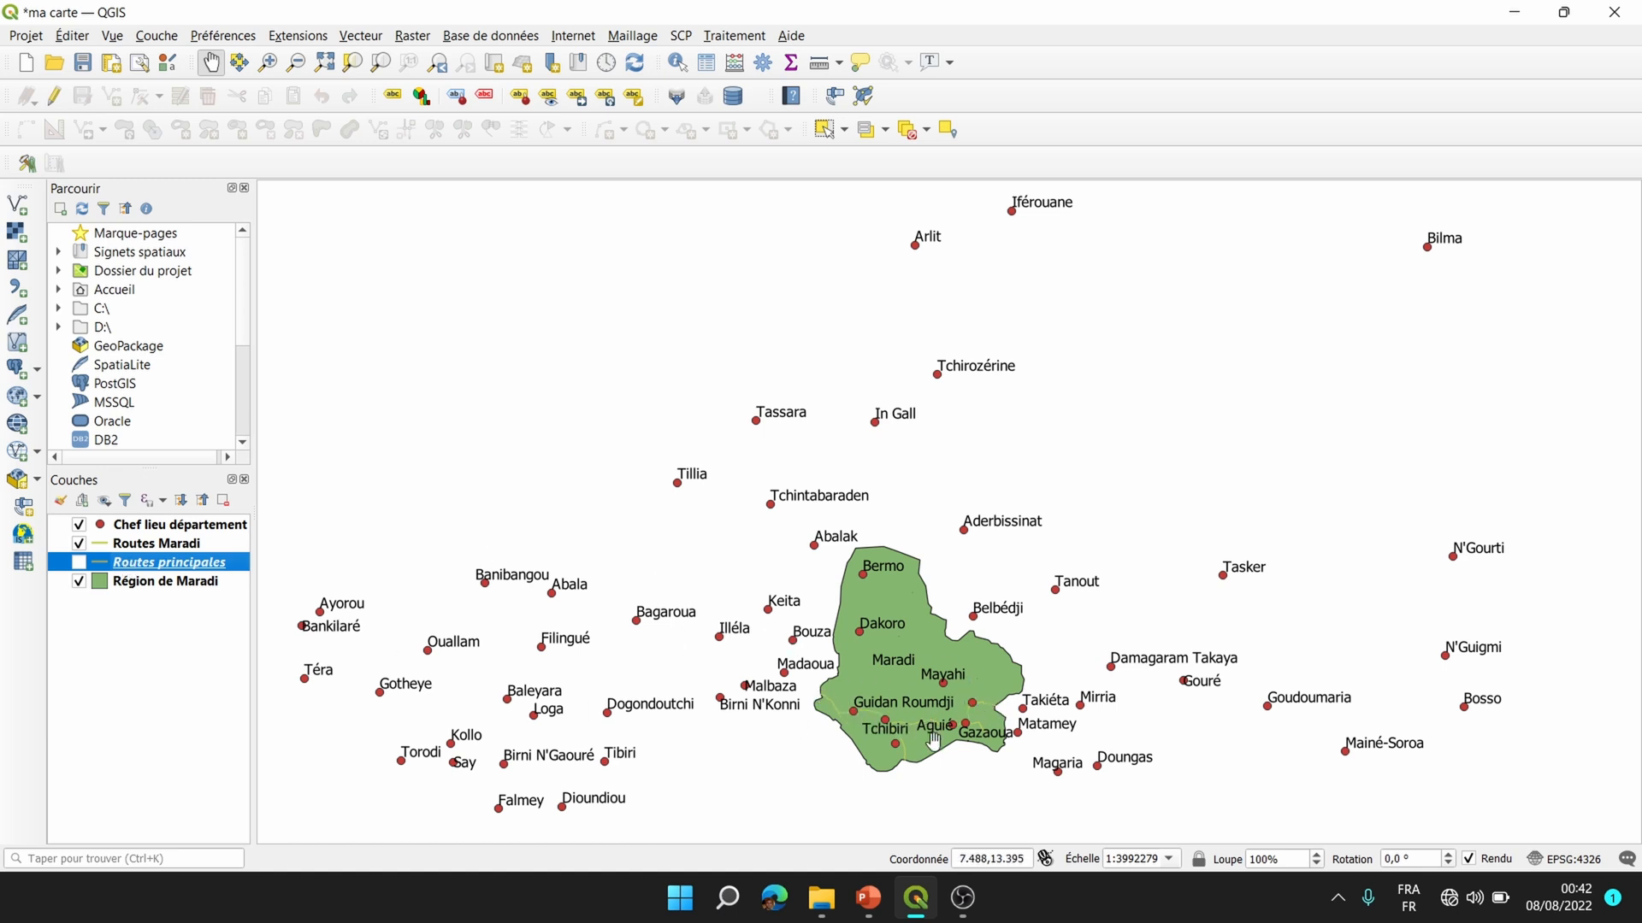
left_click(180, 585)
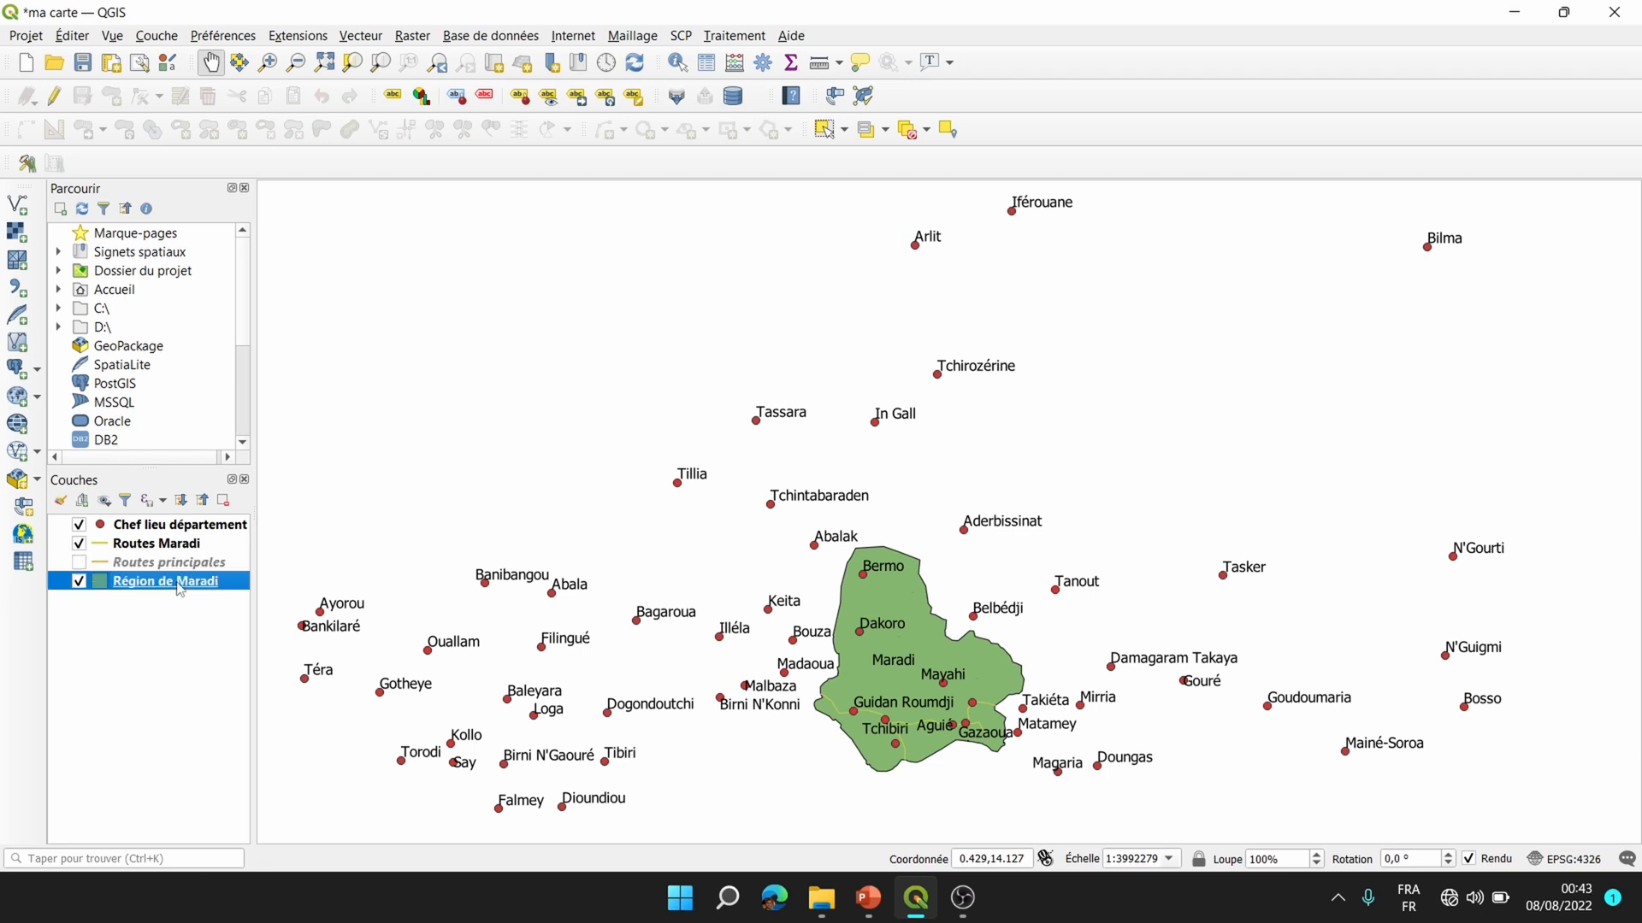
right_click(177, 589)
left_click(246, 130)
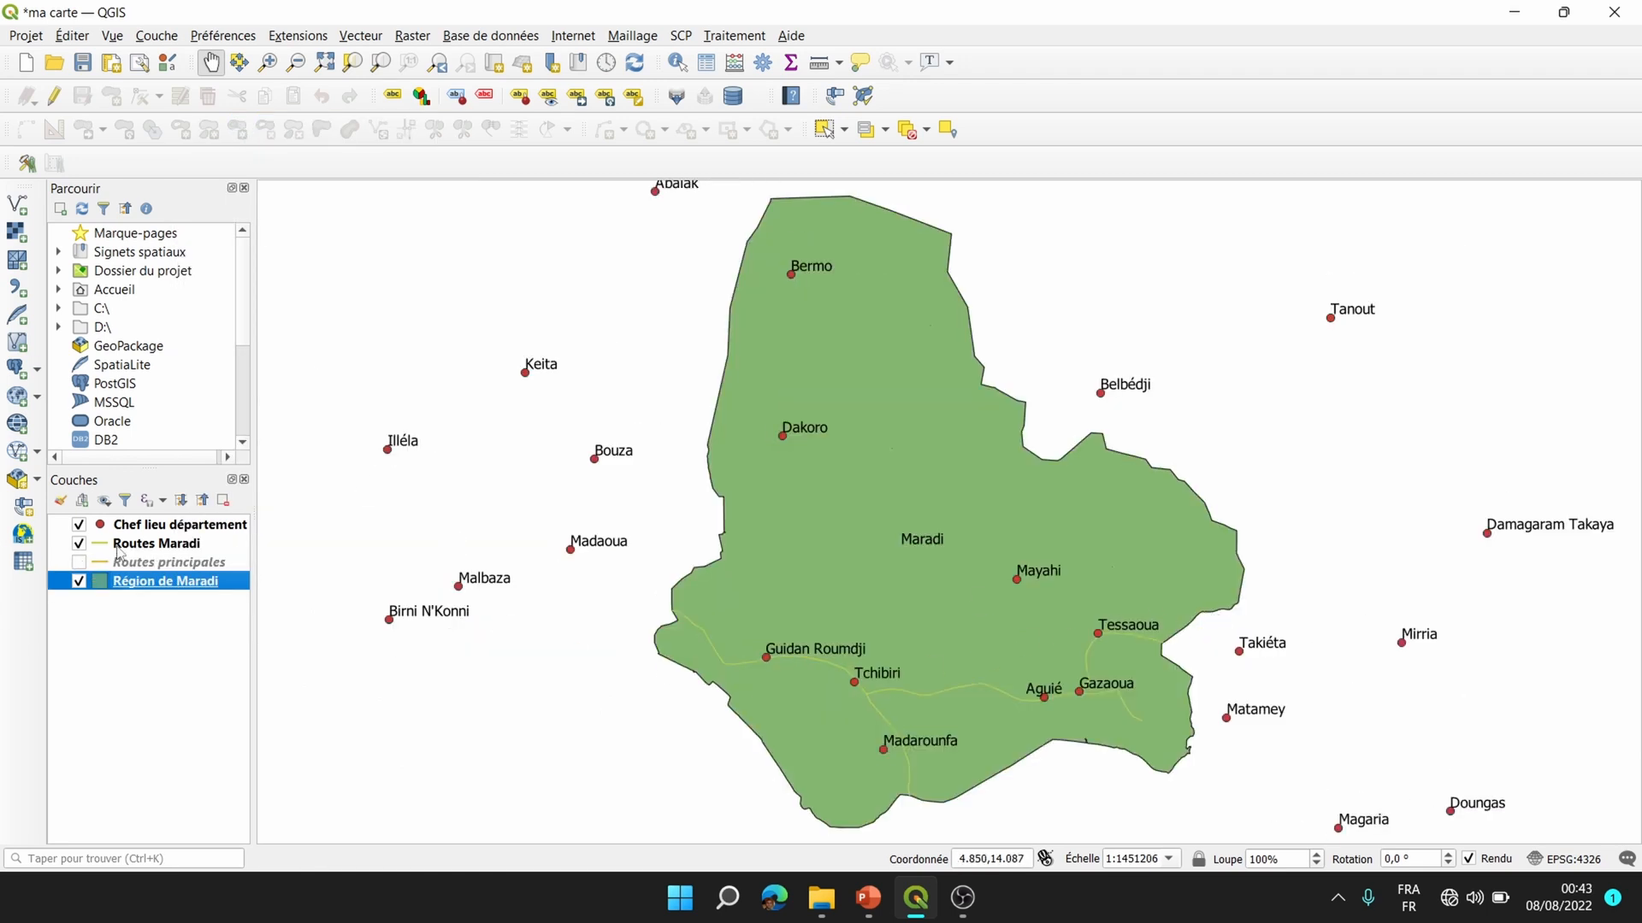
Set the Routes Maradi layer's simple line (Ligne simple) colour to red and apply it.
left_click(118, 548)
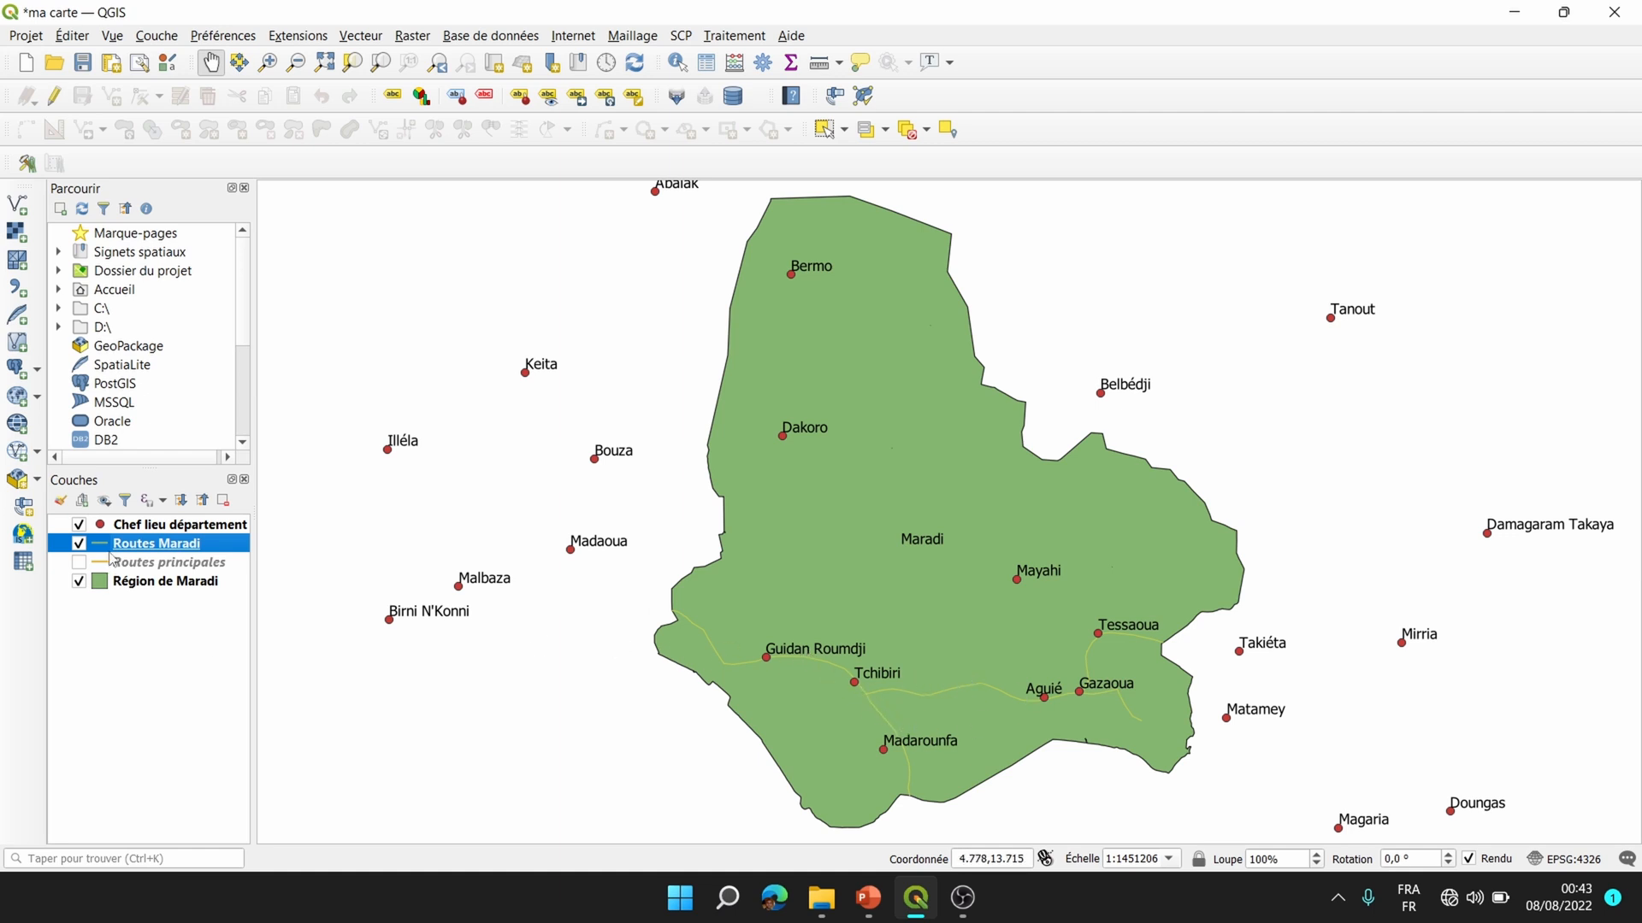
right_click(111, 547)
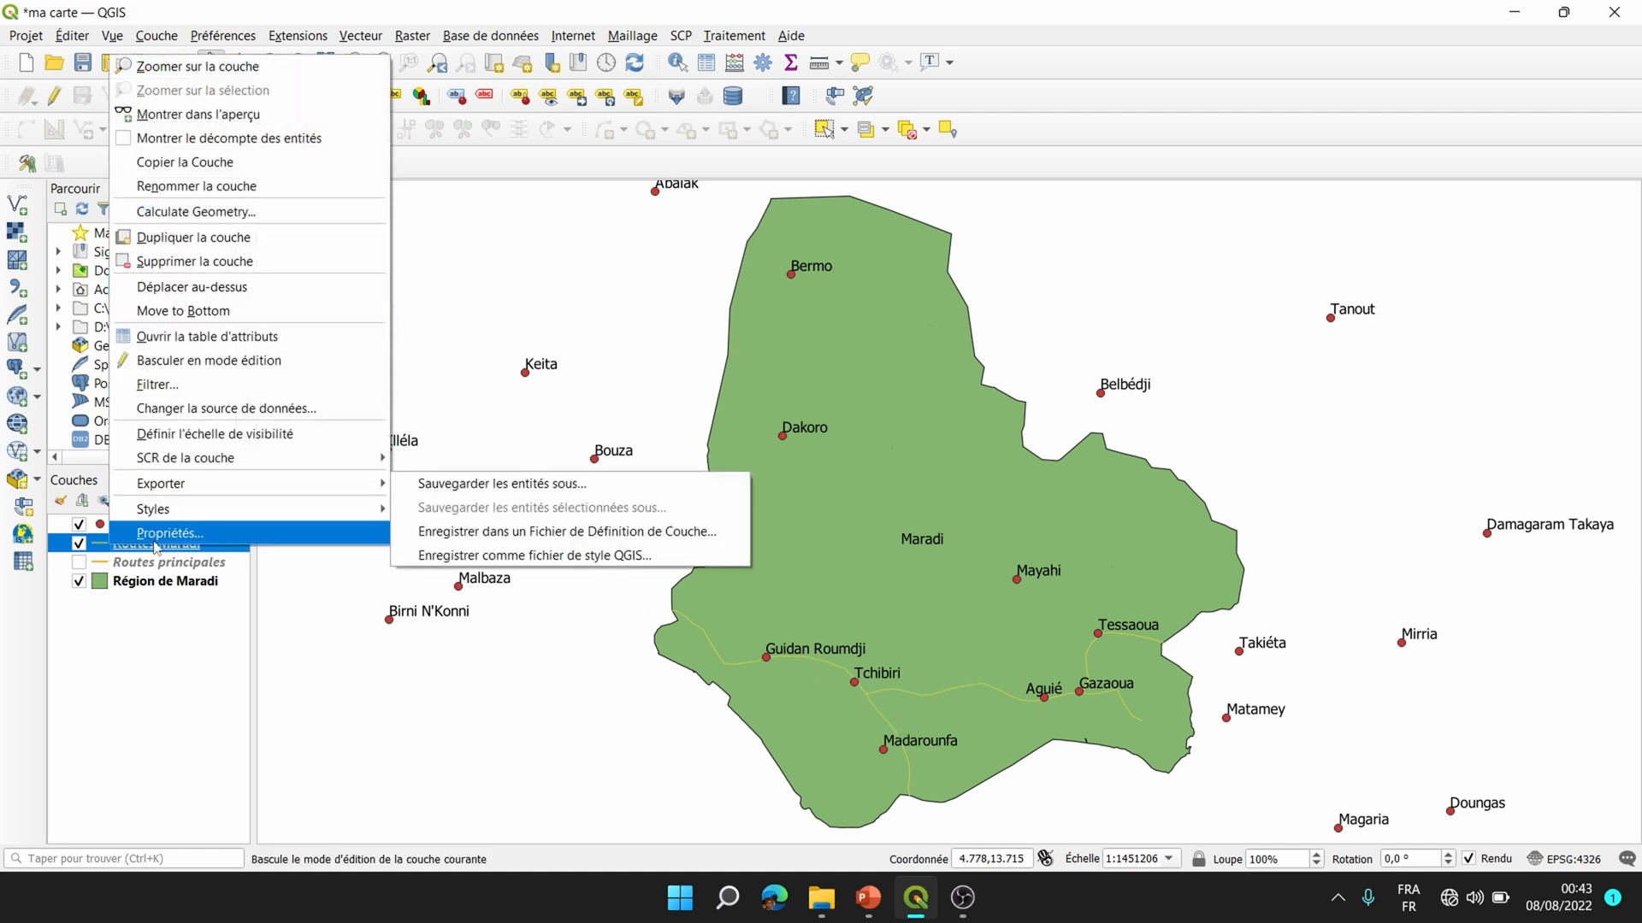
left_click(154, 534)
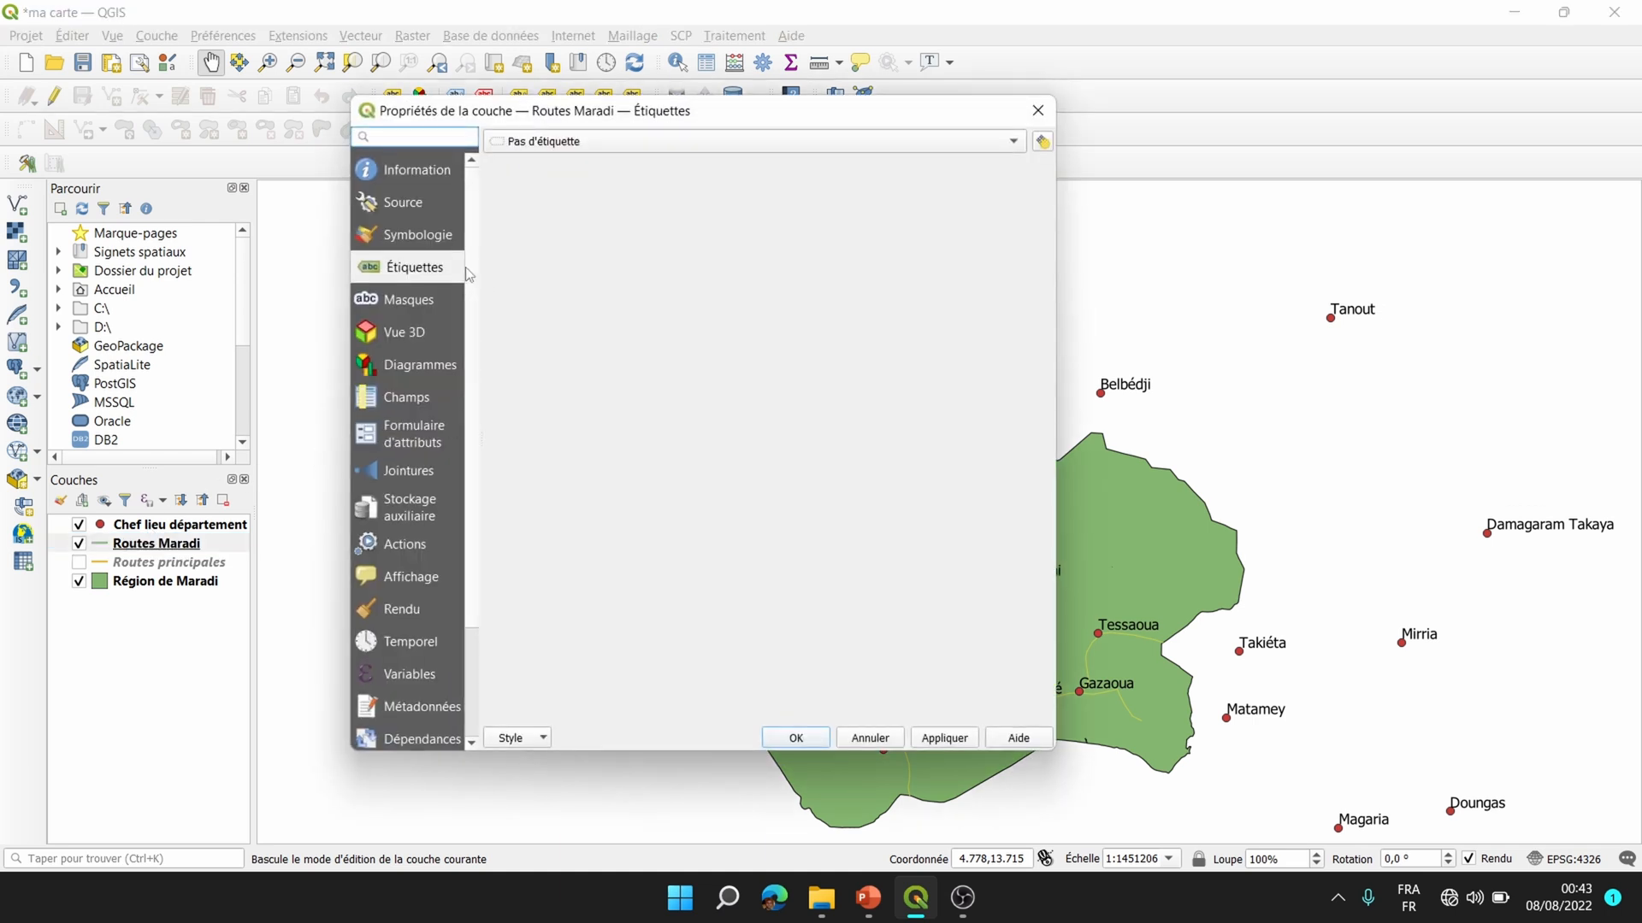
left_click(429, 244)
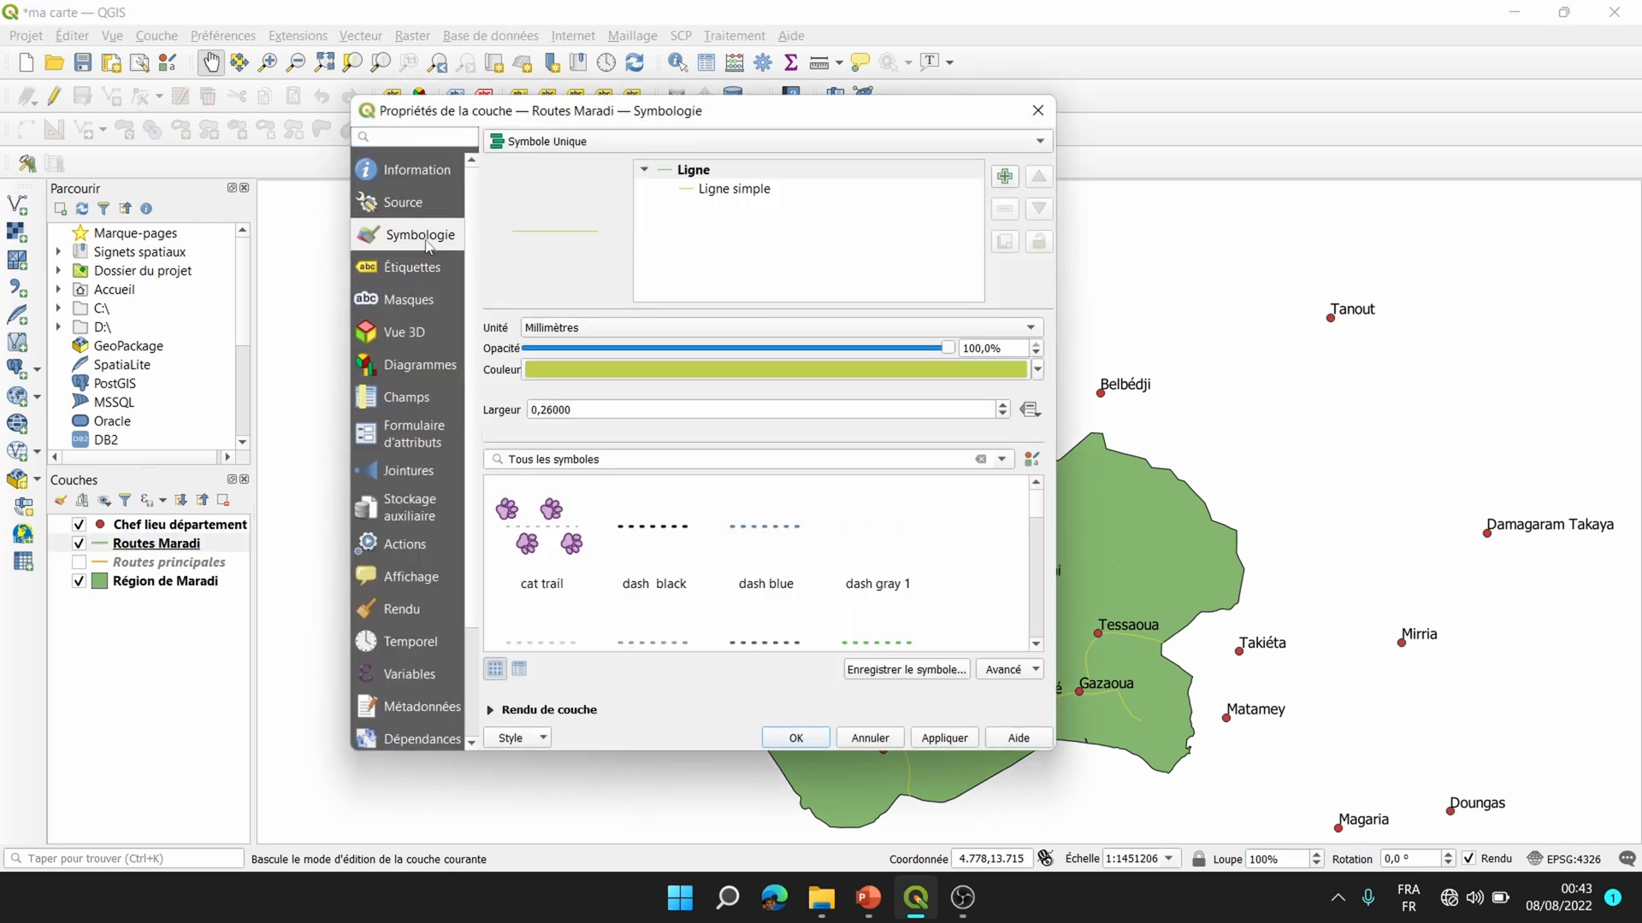
left_click(777, 189)
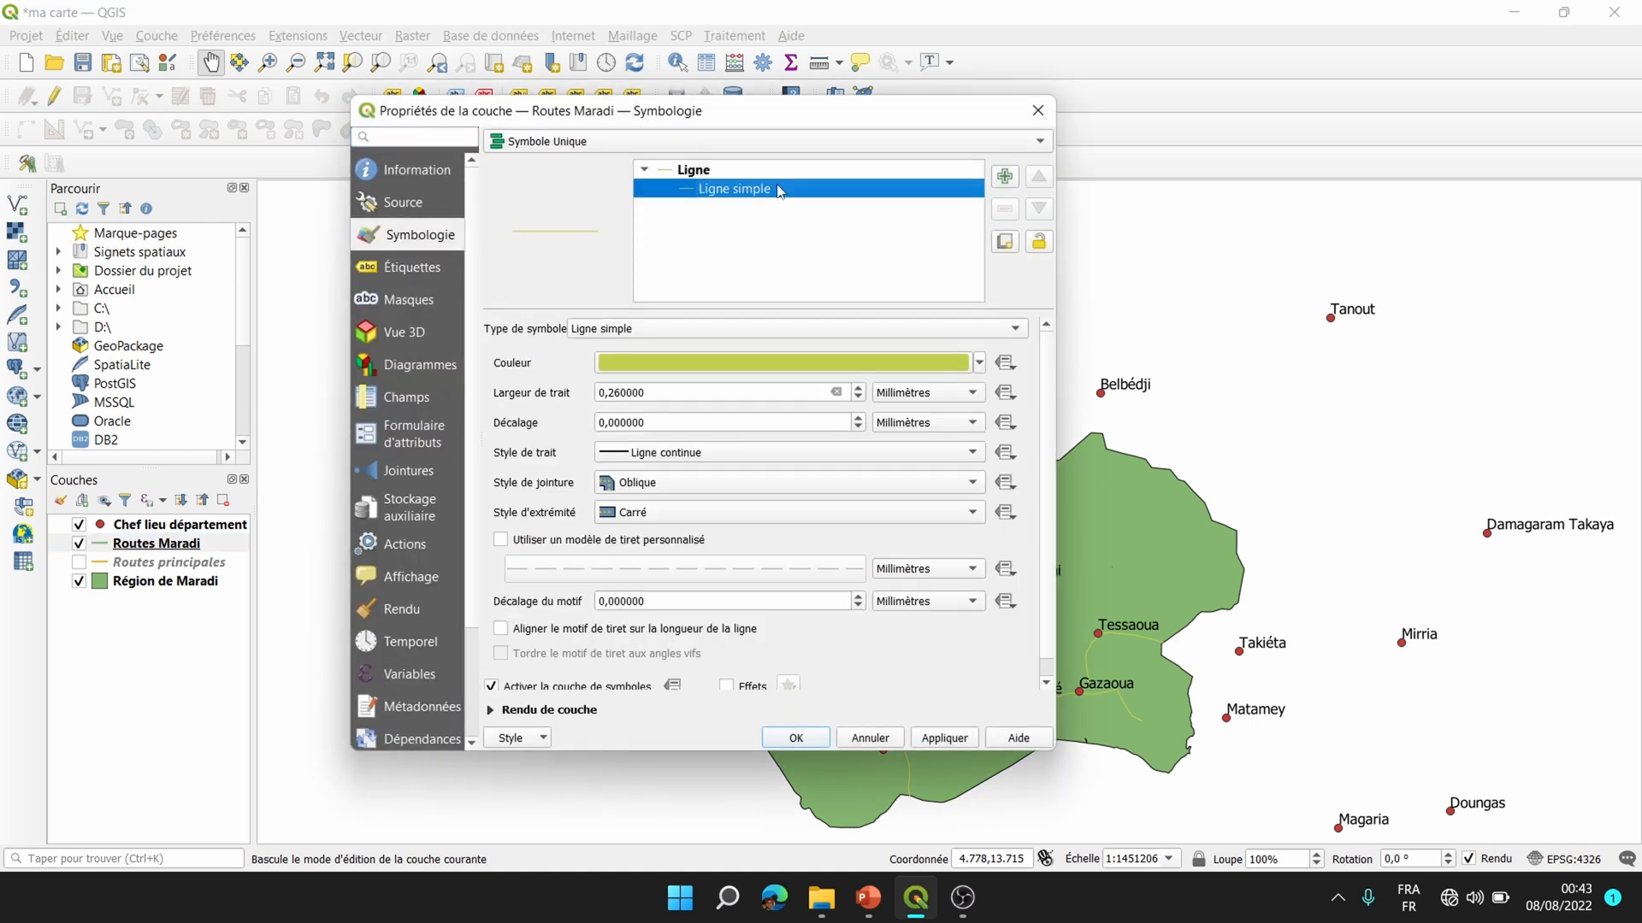
left_click(980, 364)
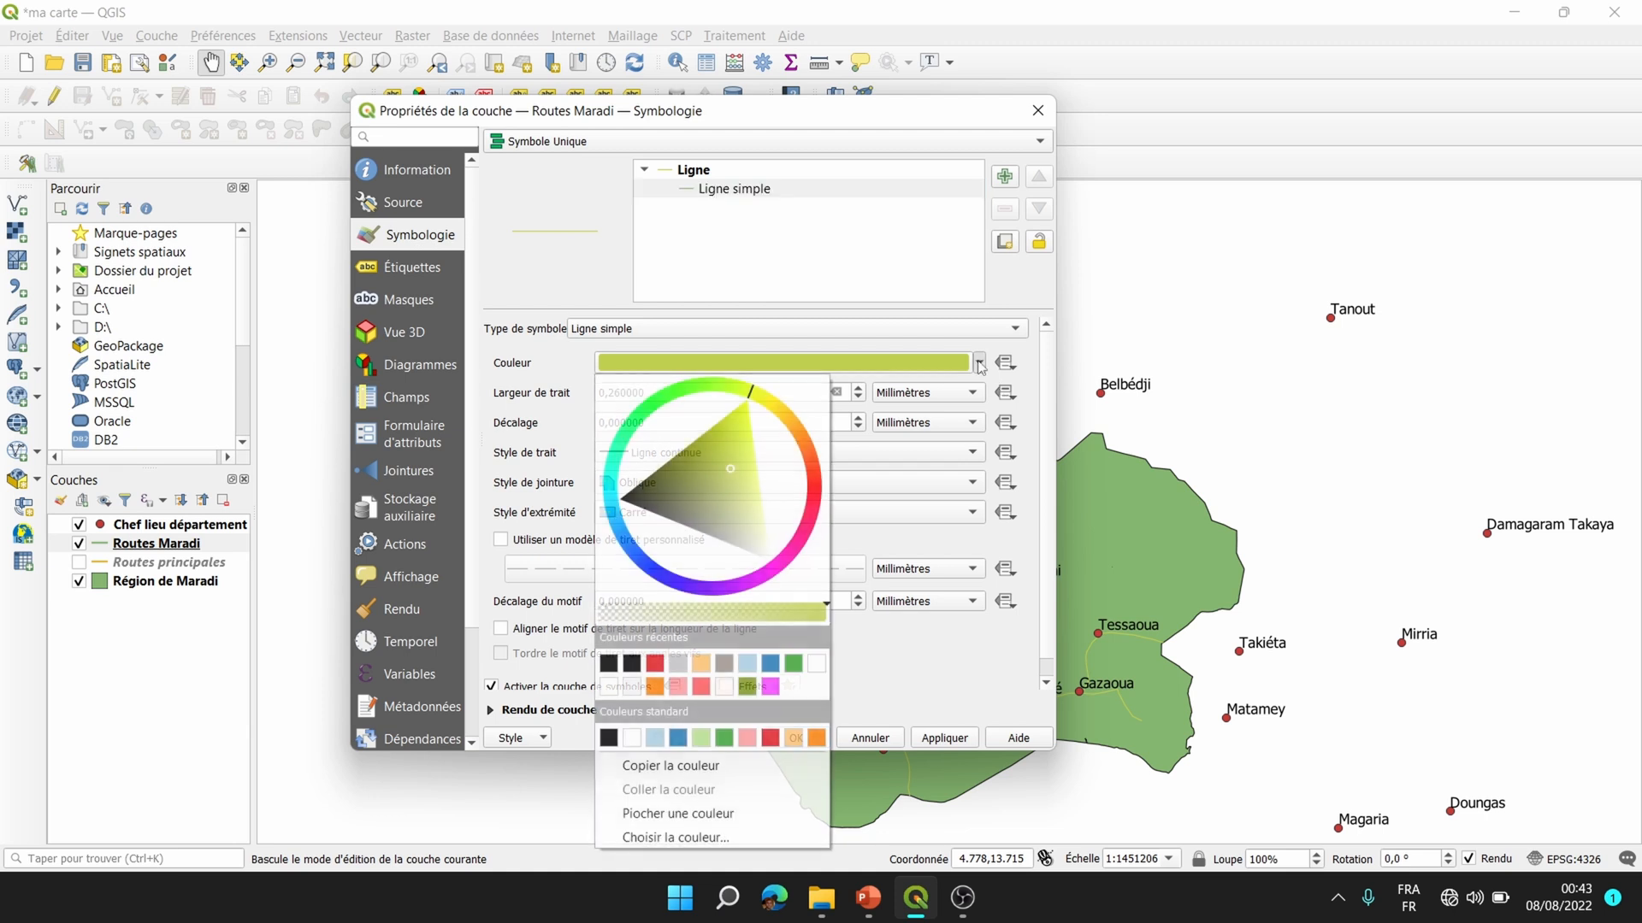
left_click(655, 664)
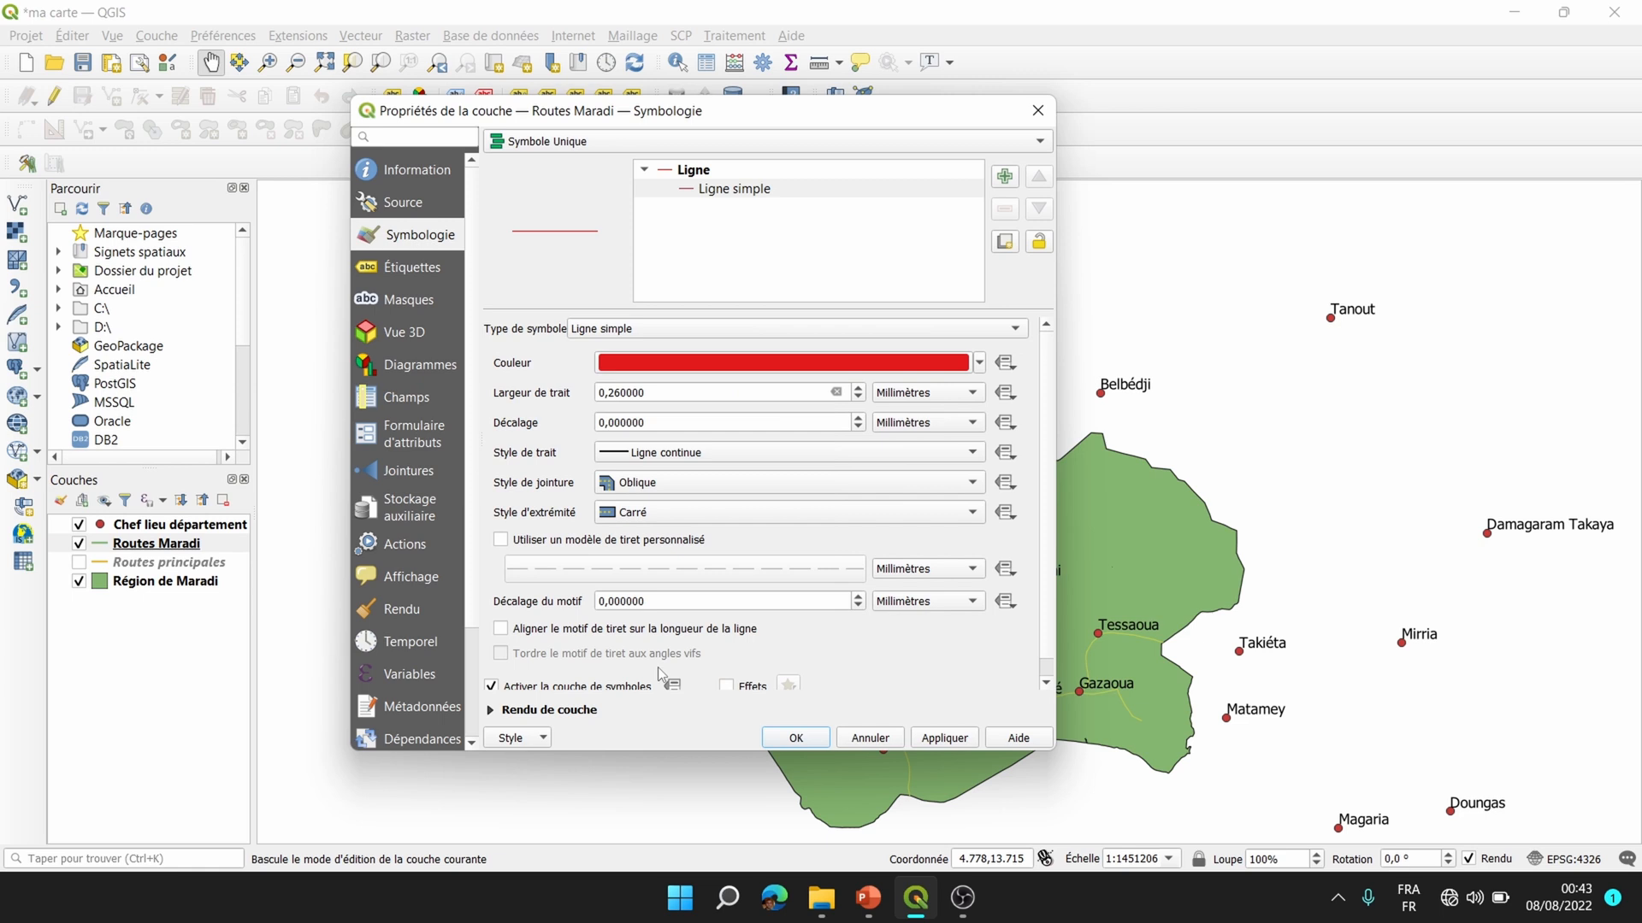
left_click(942, 737)
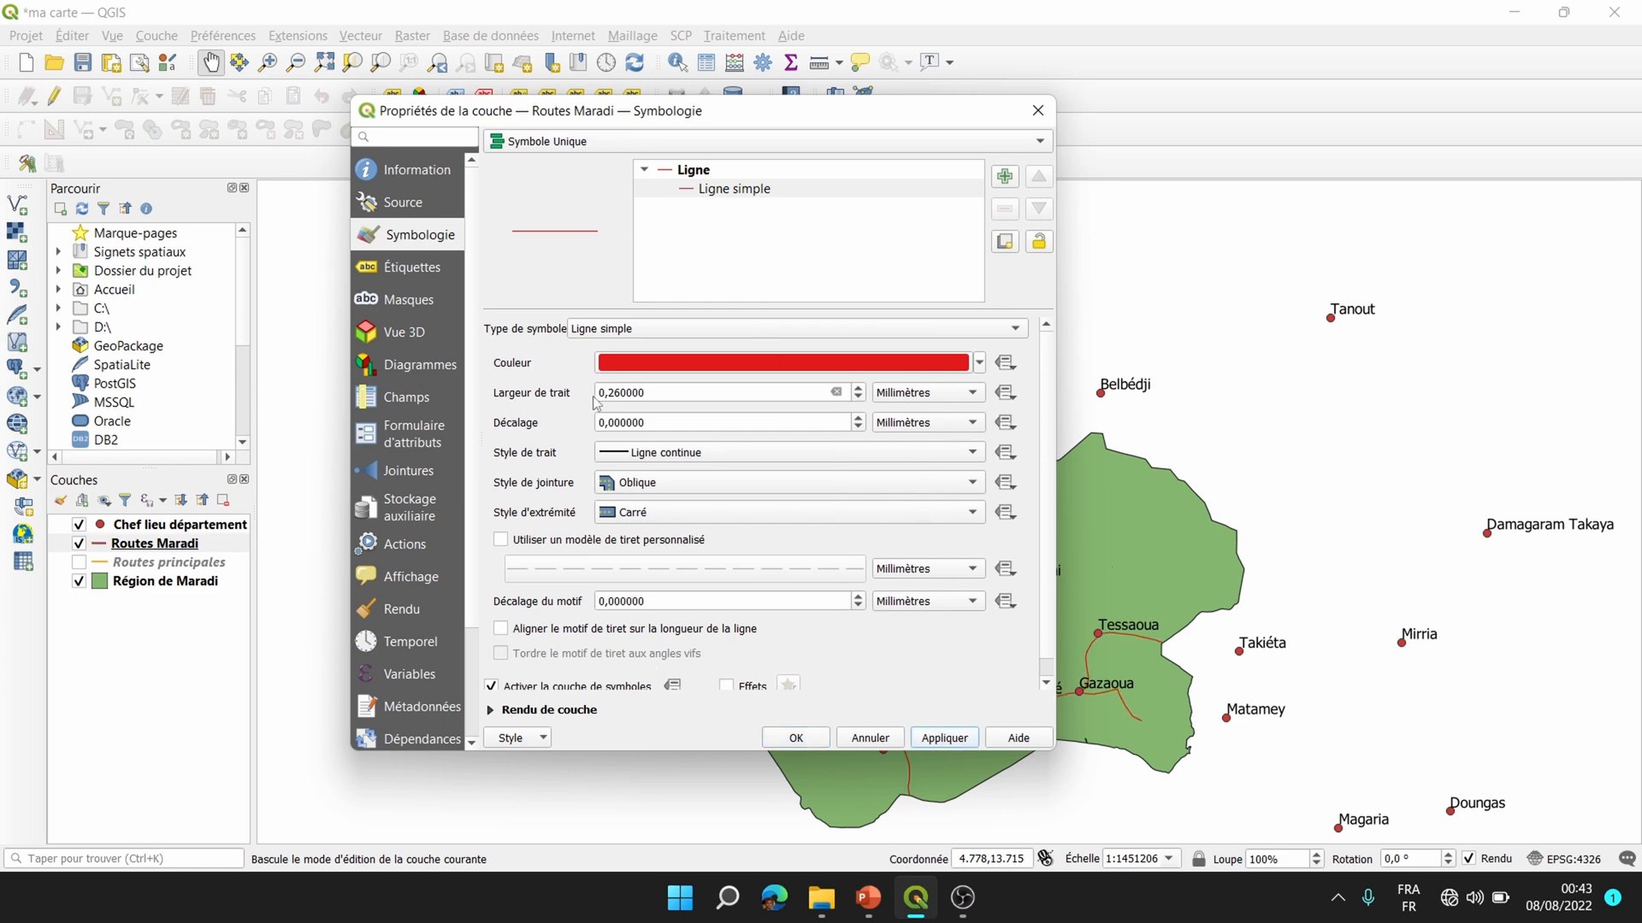
Set the Routes Maradi line width to 2.06 mm, apply it and close the layer properties.
scroll(859, 389, "up", 16)
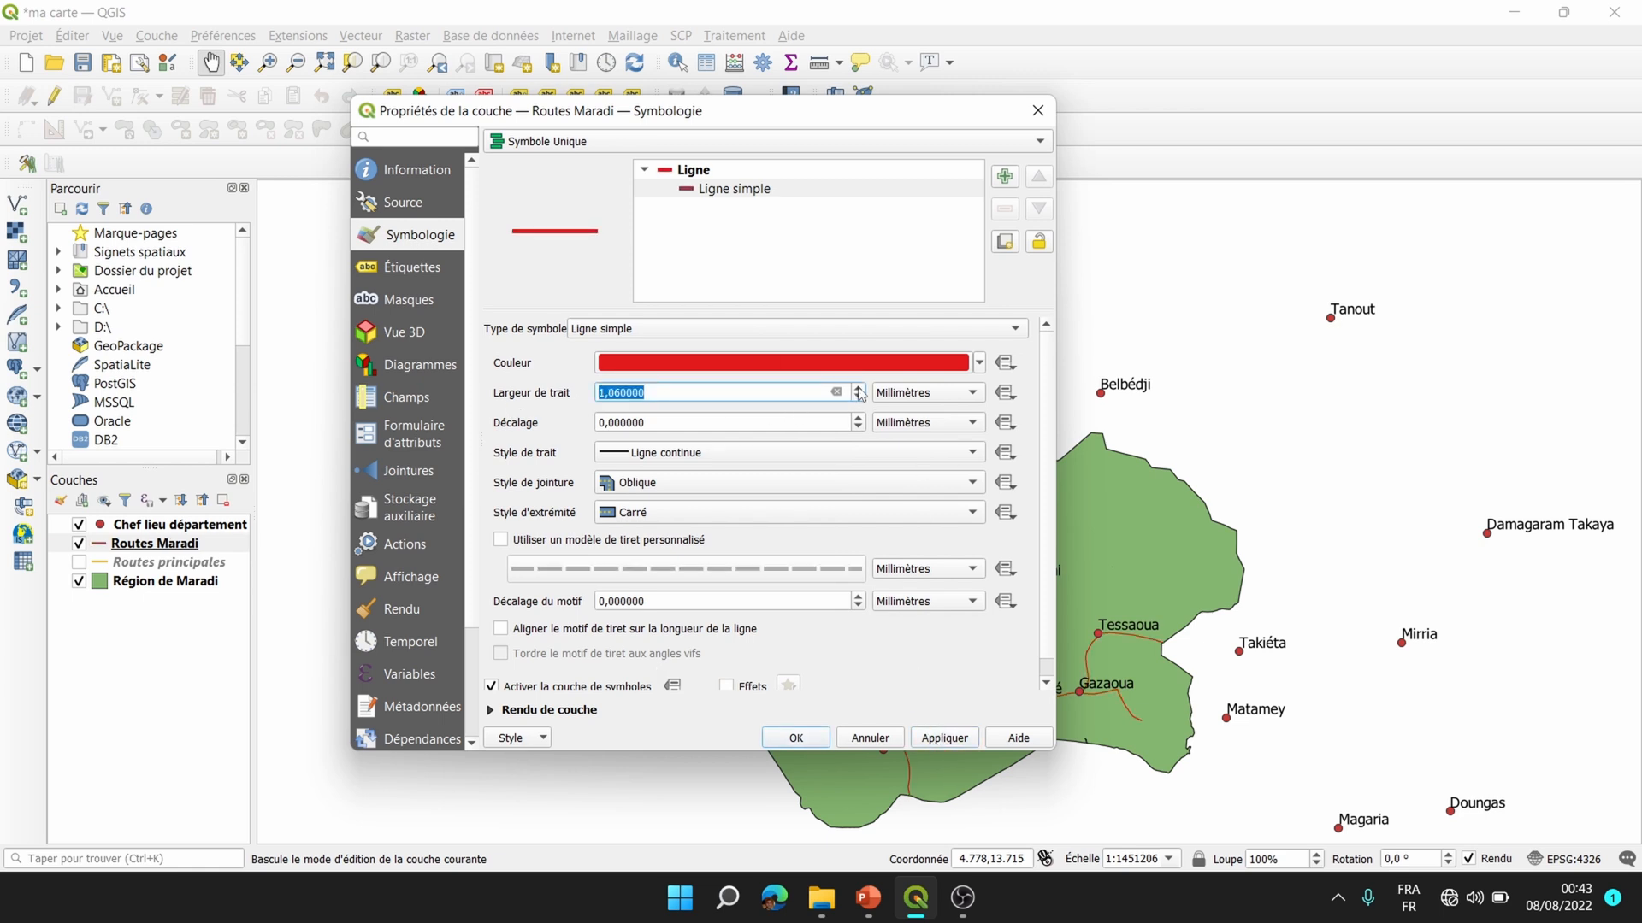
scroll(858, 391, "up", 4)
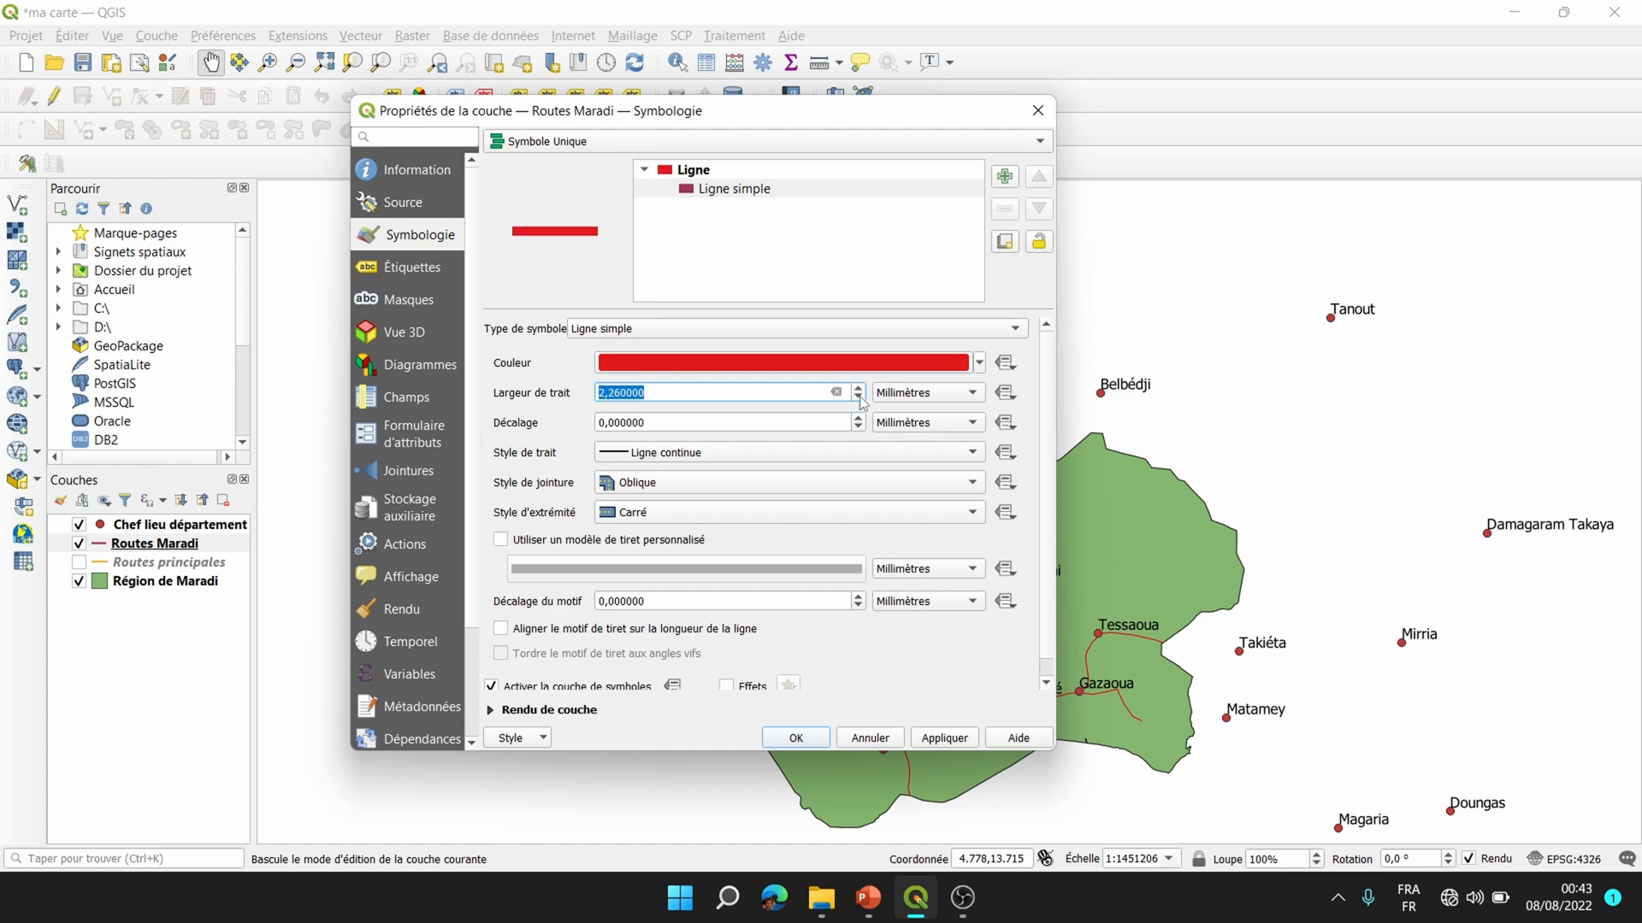
scroll(858, 395, "down", 2)
left_click(947, 737)
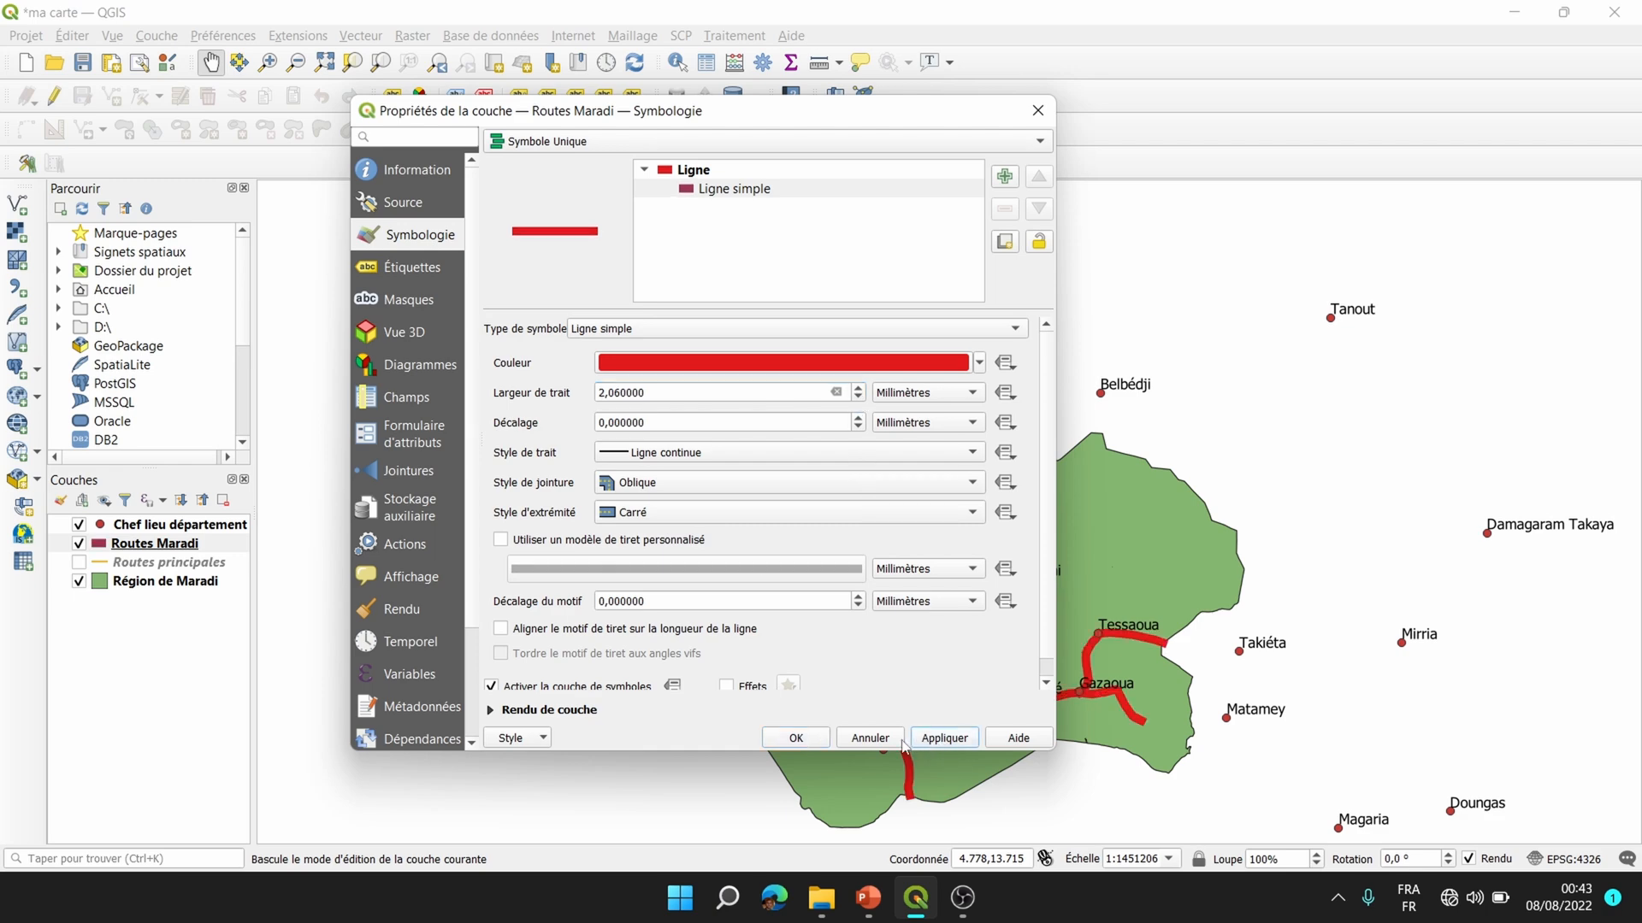
left_click(796, 739)
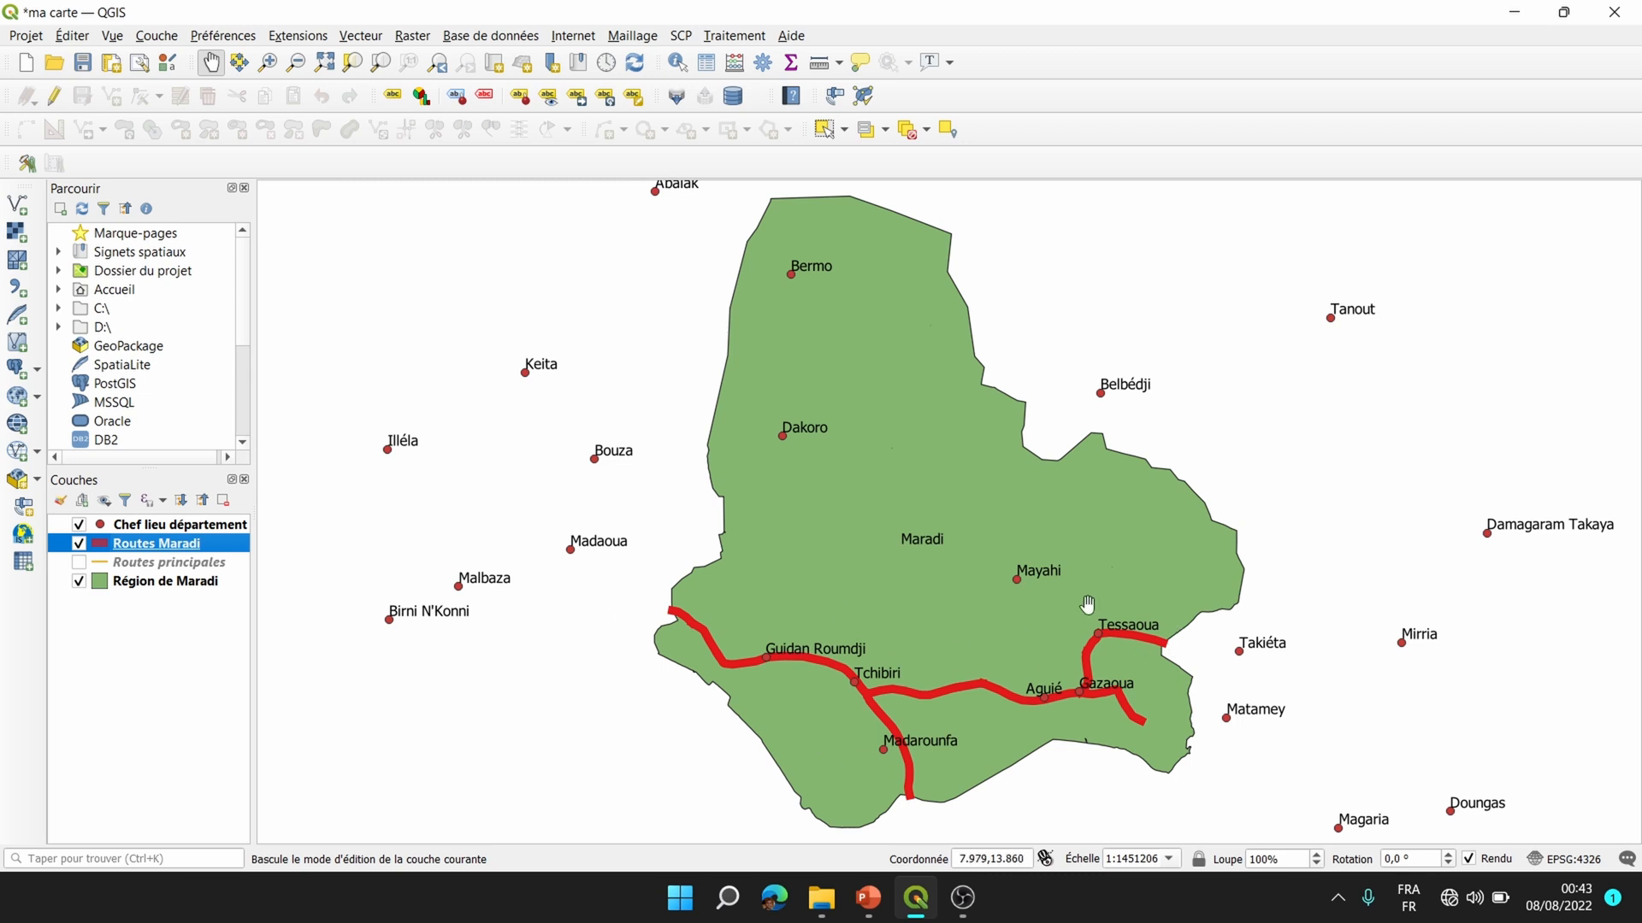
Reopen the Routes Maradi symbology, set the simple line's stroke width to 1 mm and apply it.
left_click_drag(155, 550, 158, 536)
right_click(159, 548)
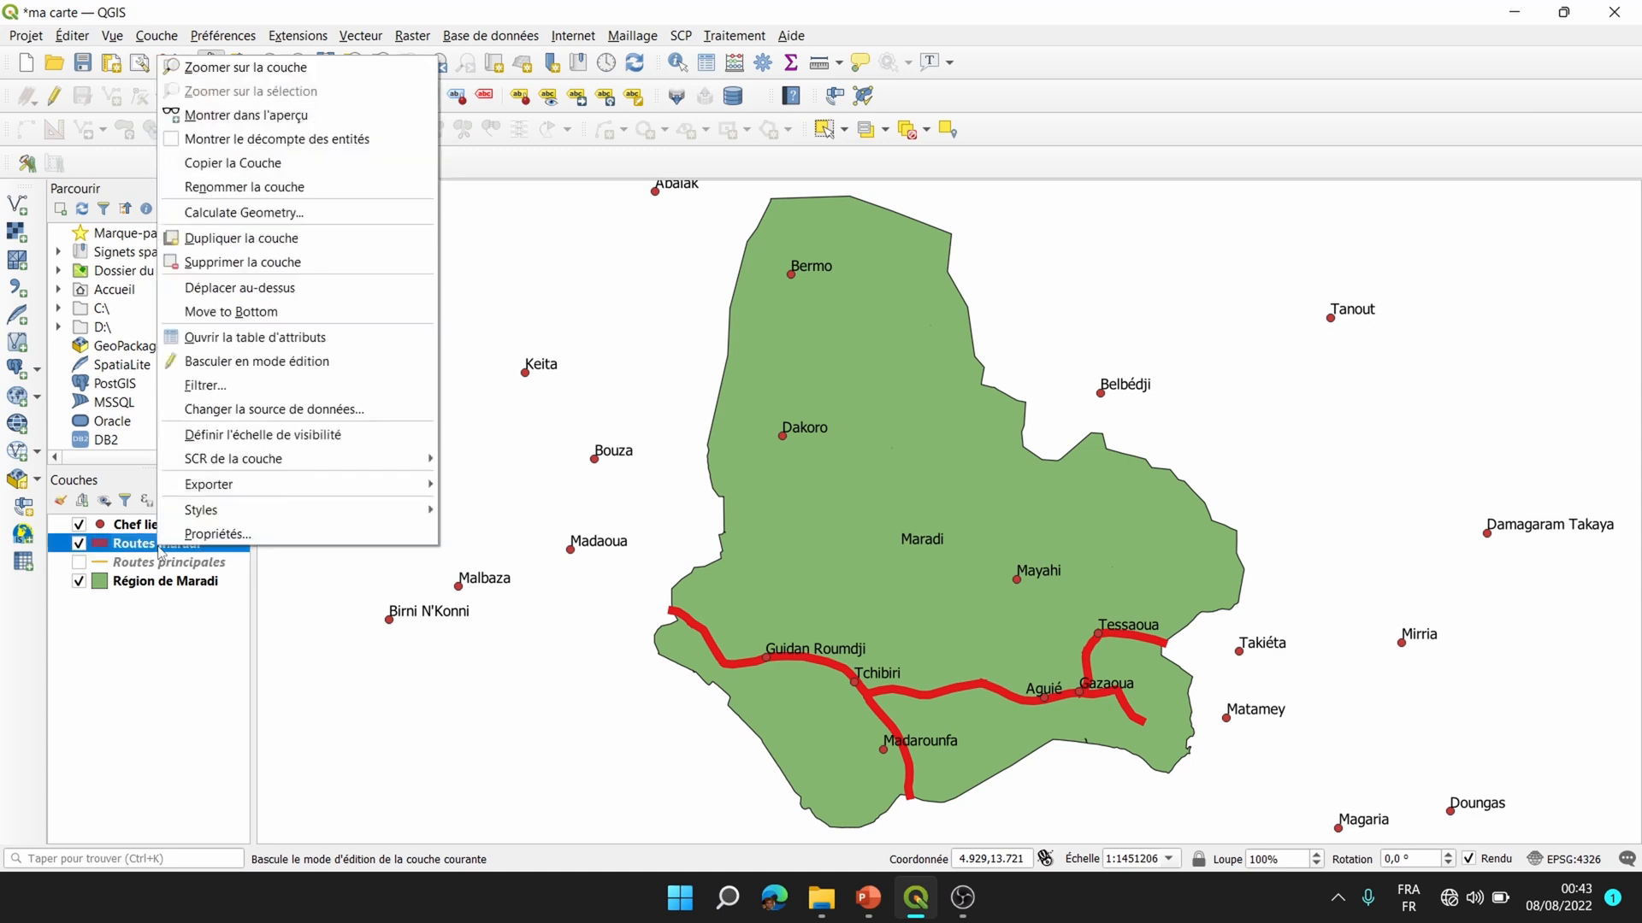
left_click(230, 534)
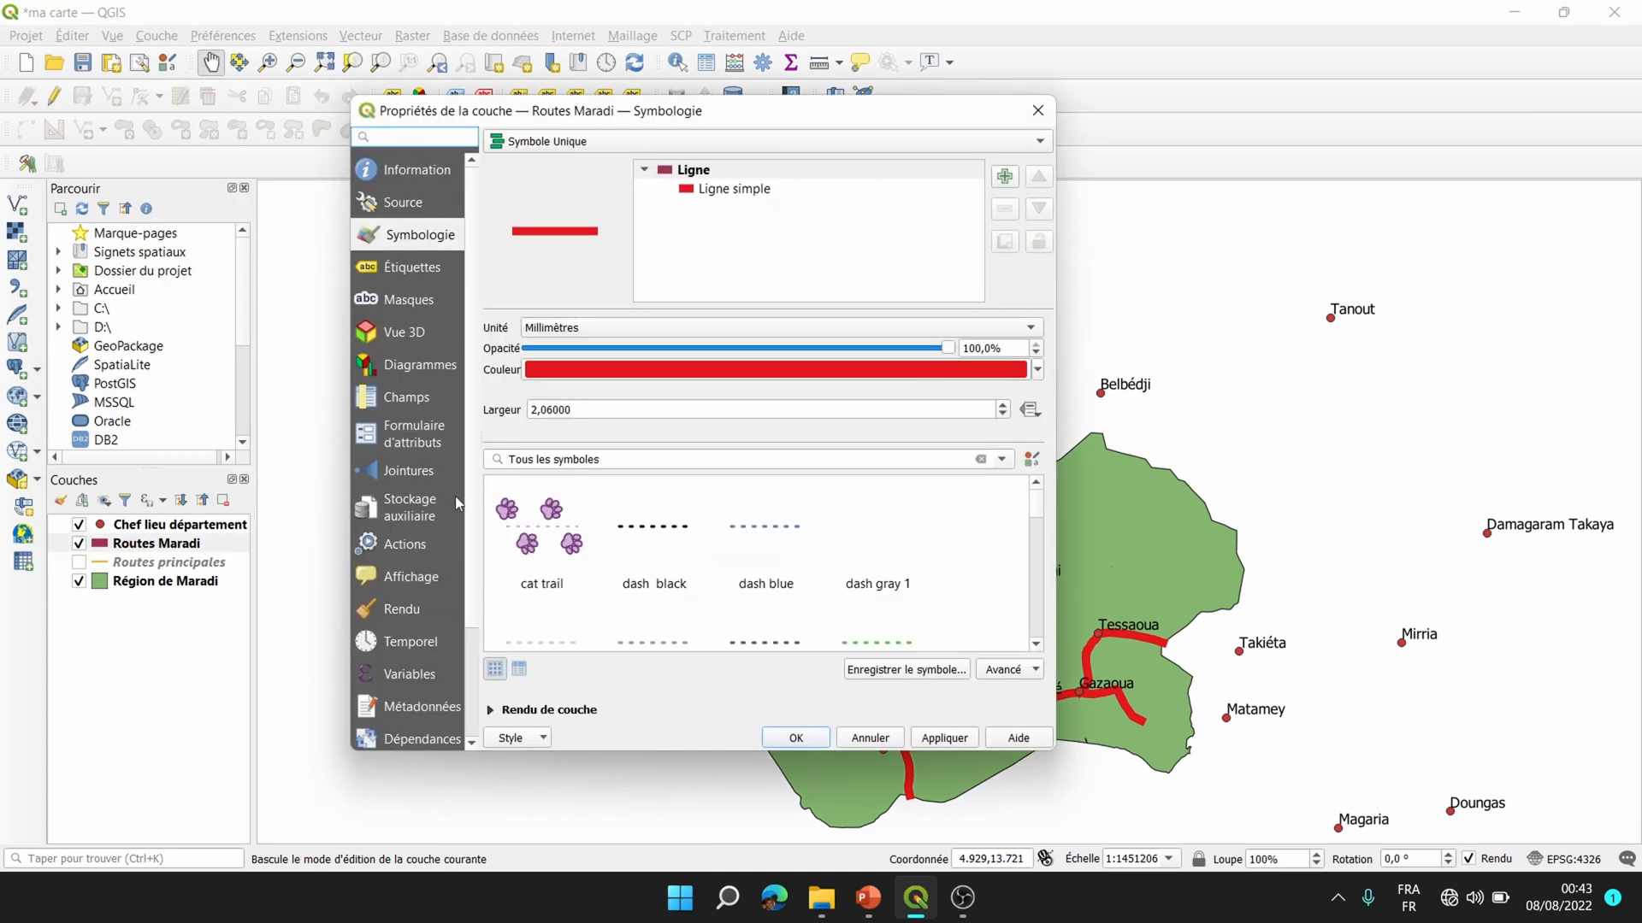
left_click(735, 189)
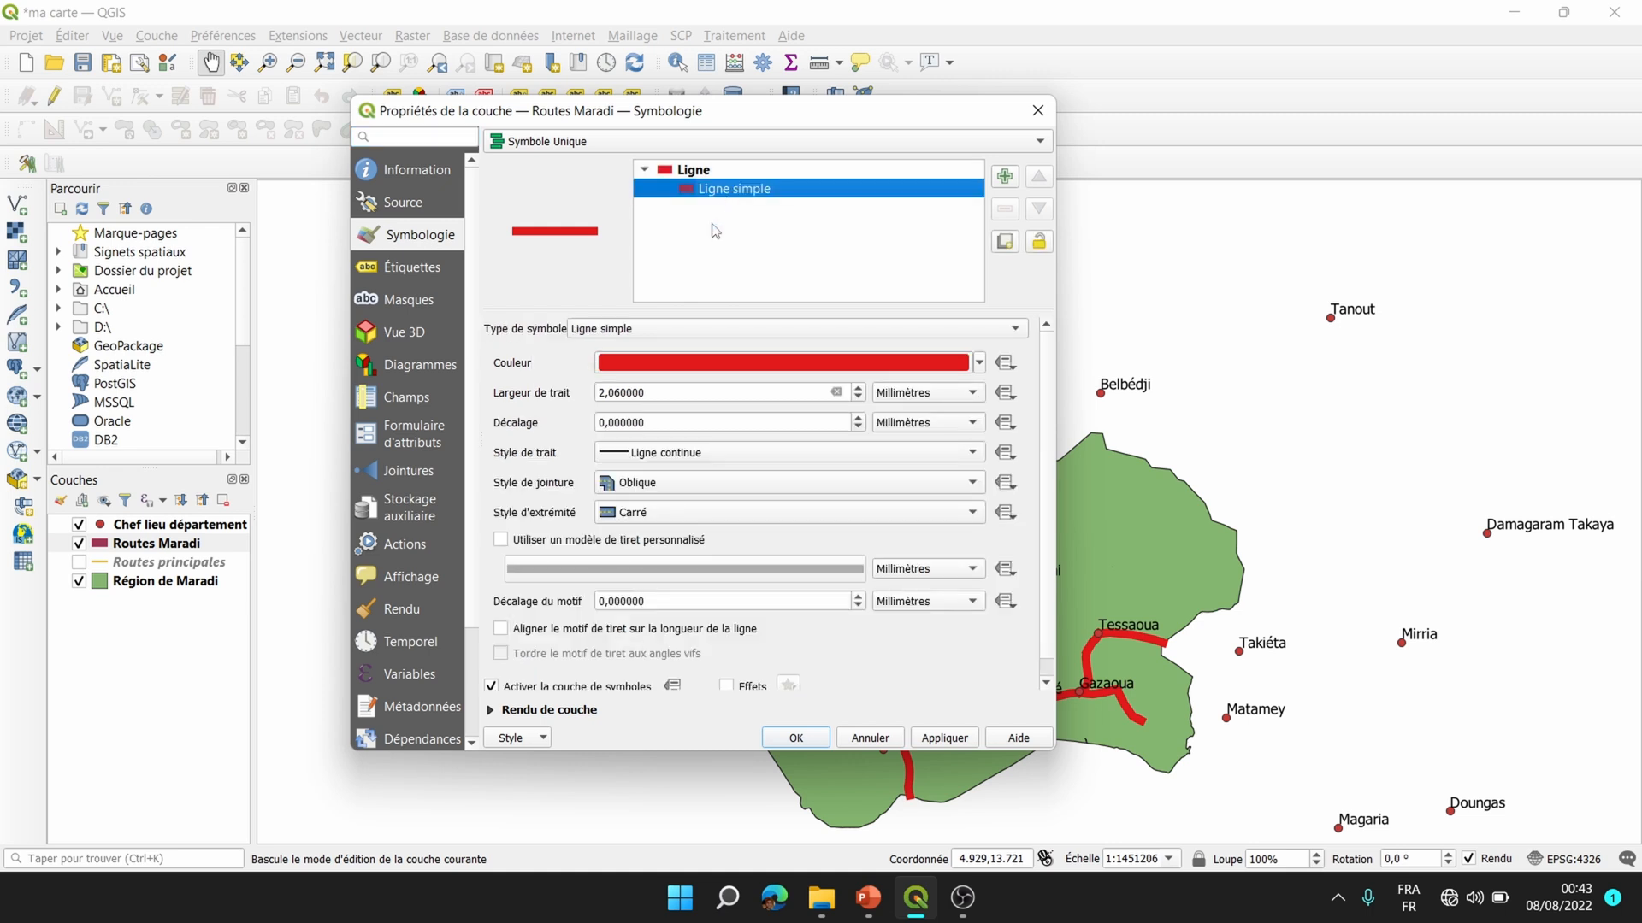
double_click(614, 393)
type("1")
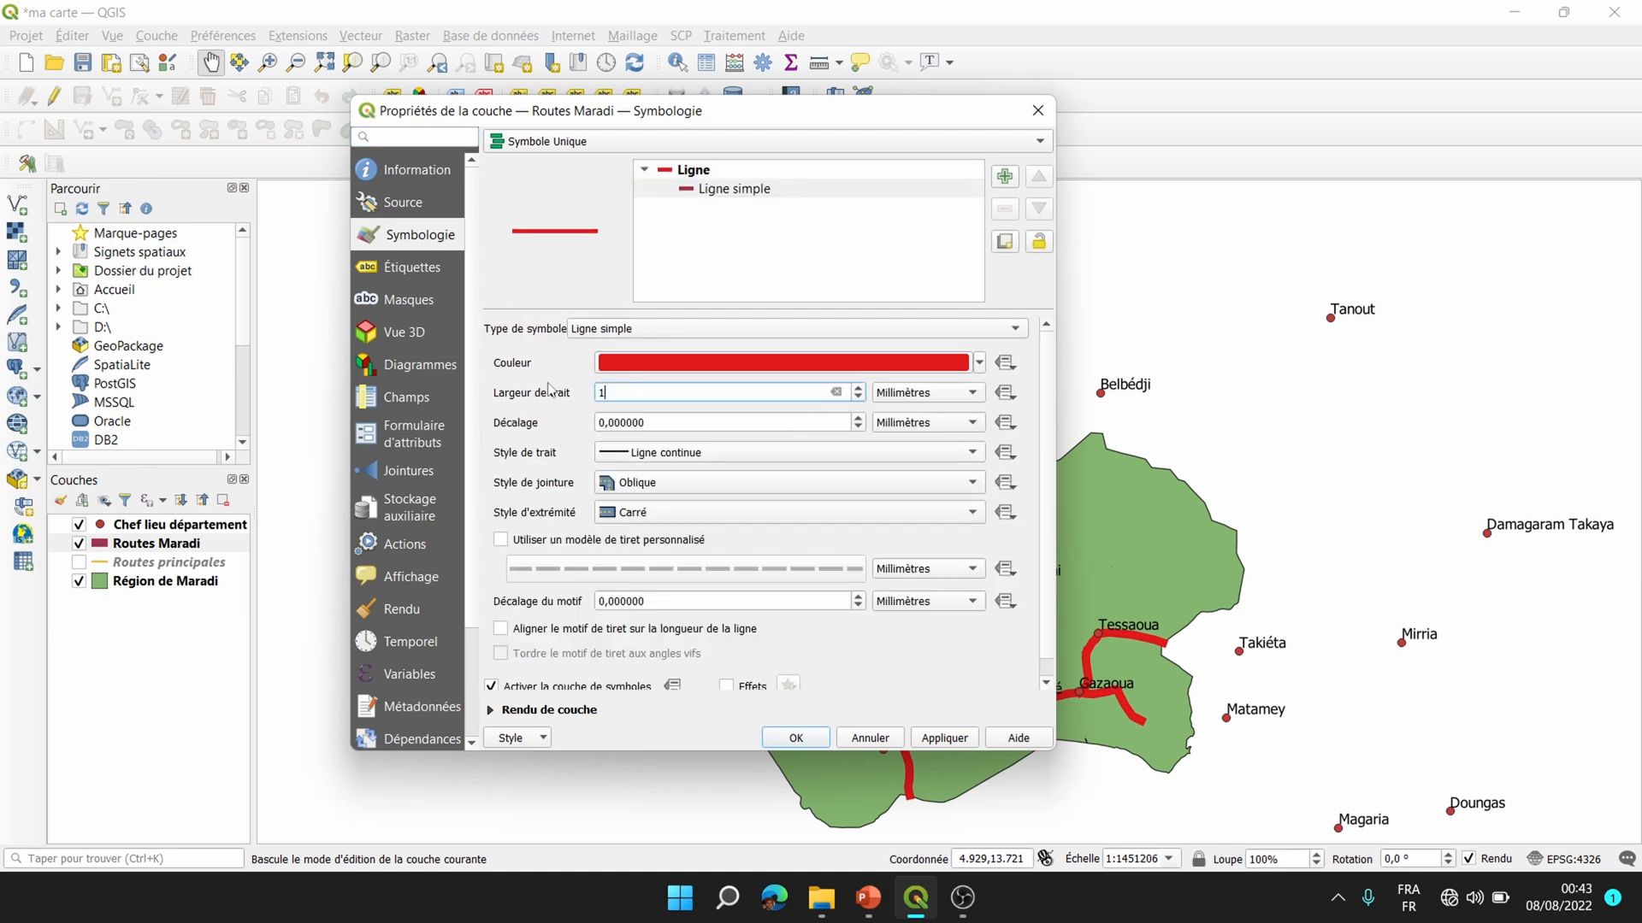
left_click(941, 740)
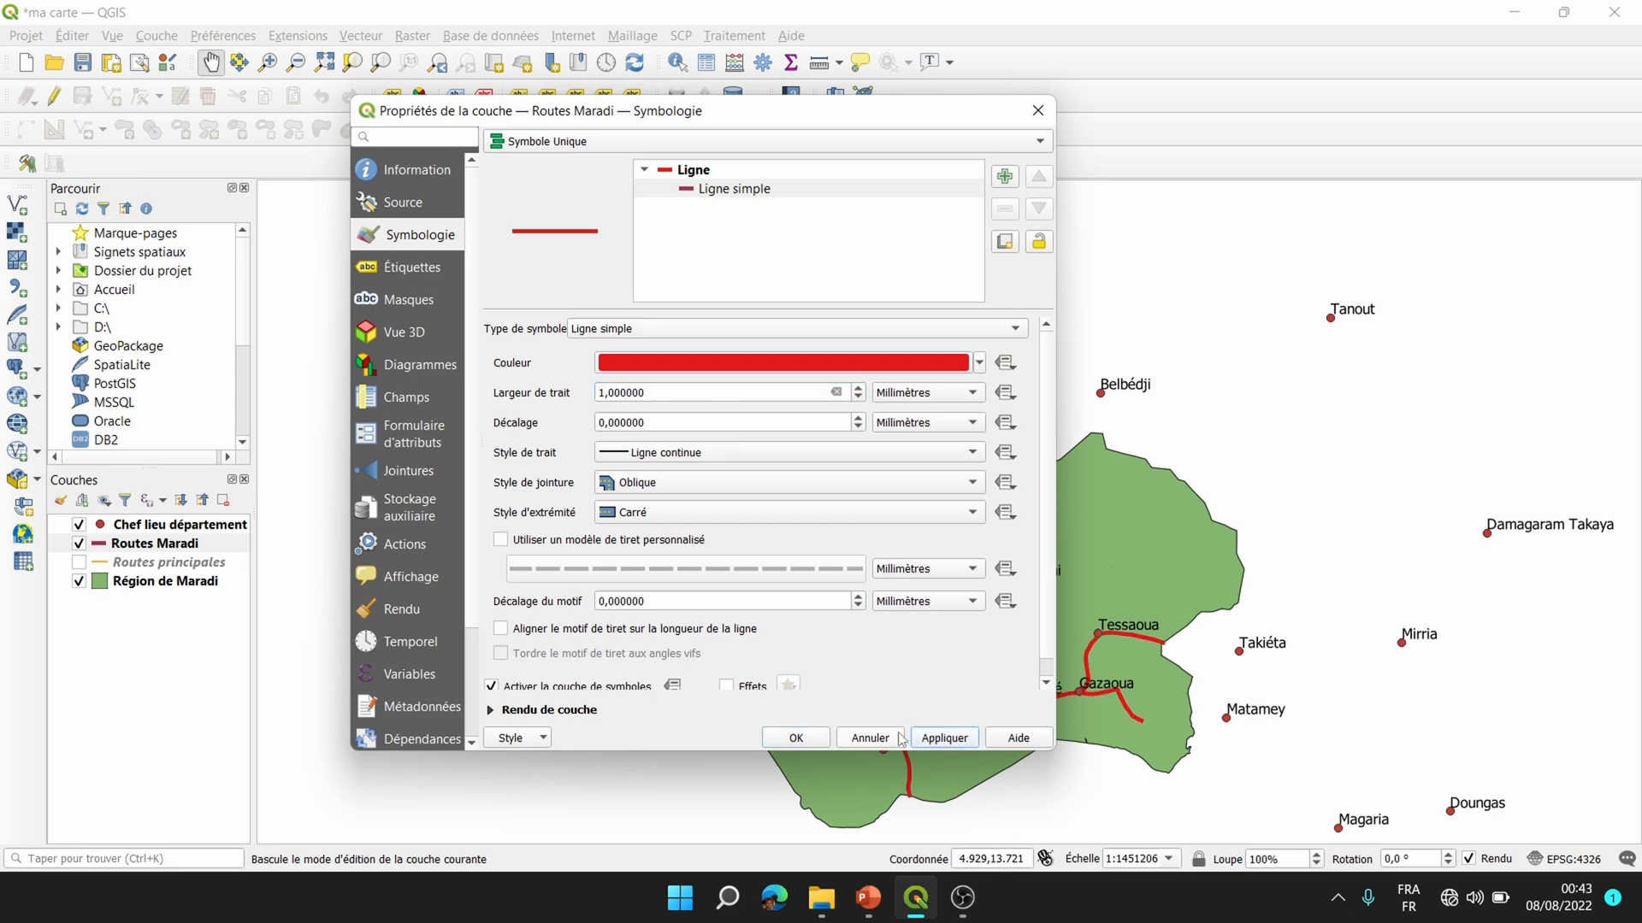
Make the Routes Maradi line black with the dashed stroke style Ligne en tiret, apply it and close the layer properties.
left_click(979, 363)
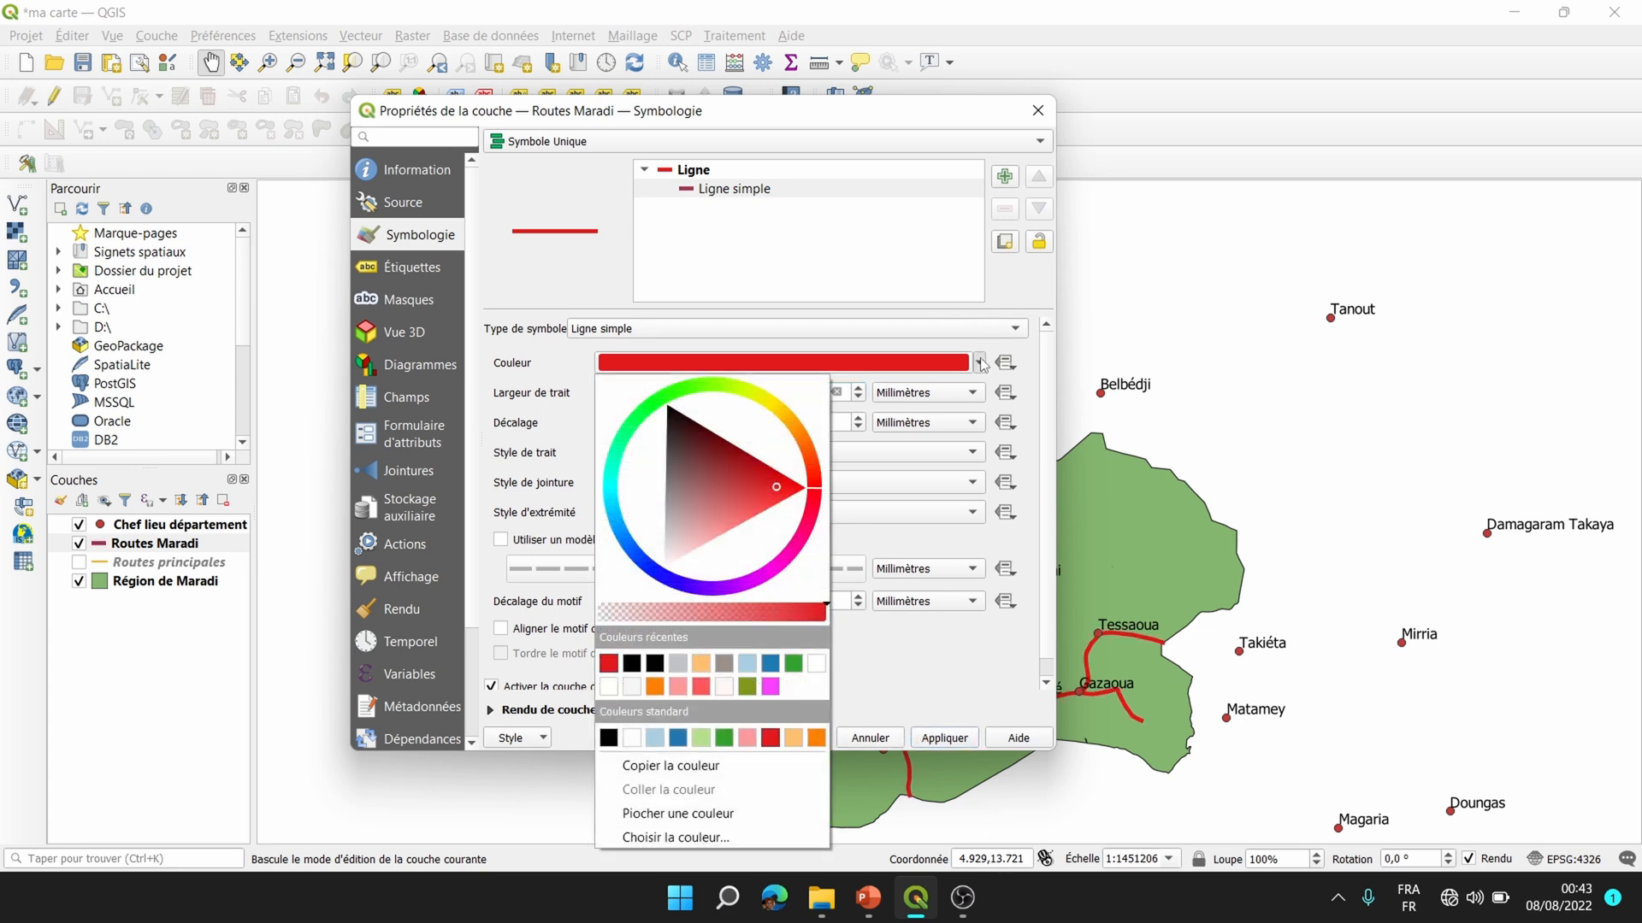
left_click(632, 663)
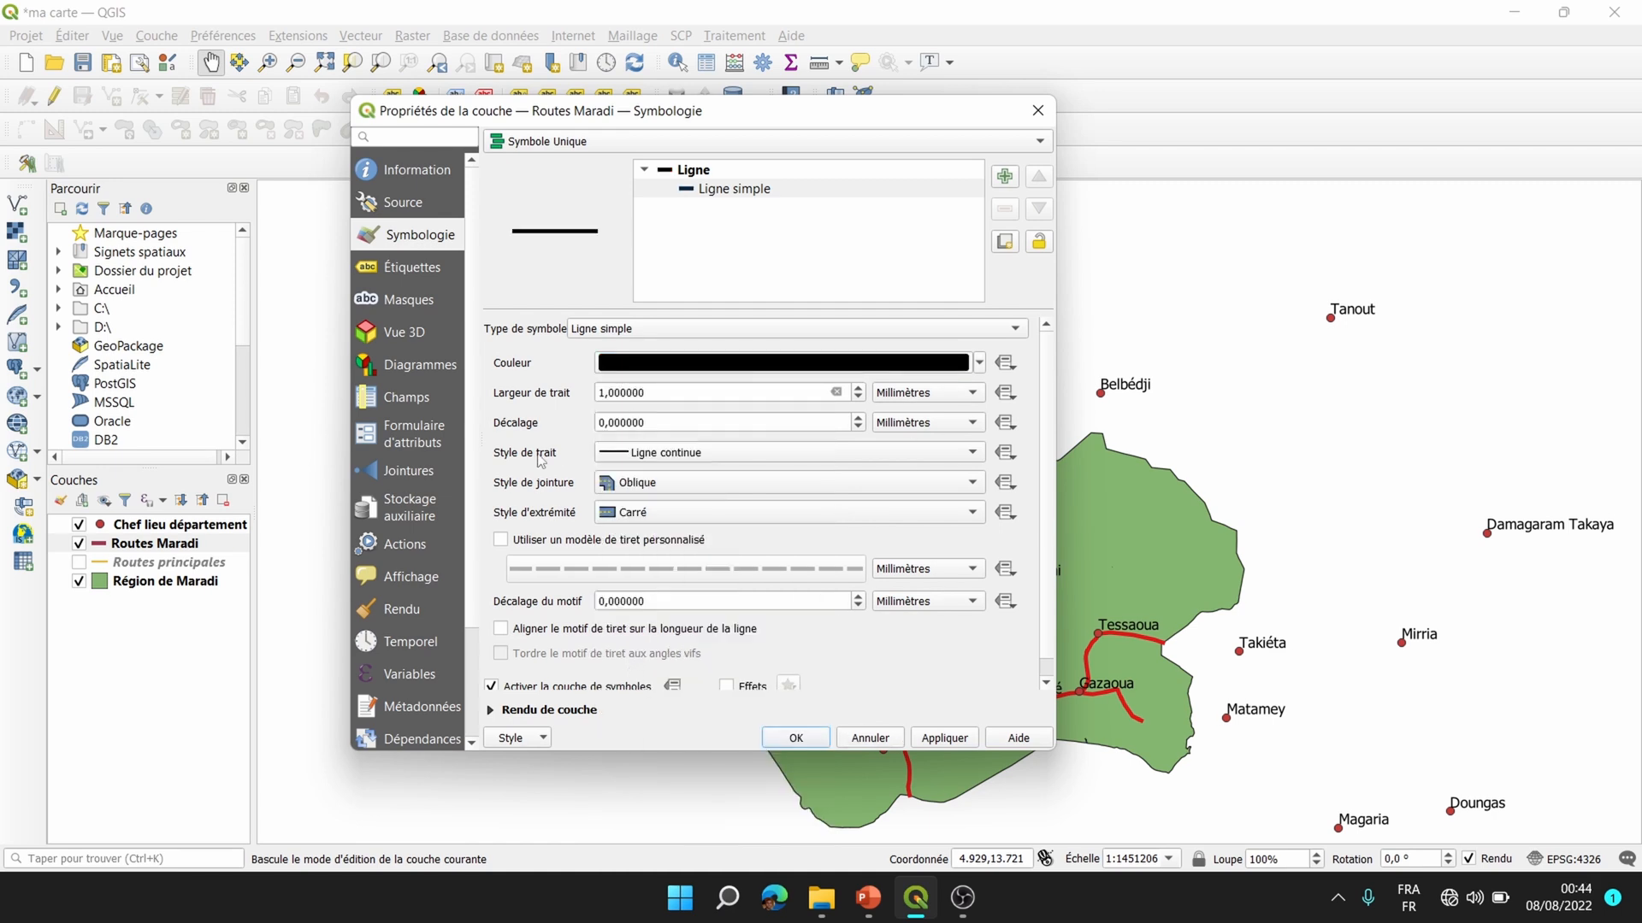
left_click(736, 460)
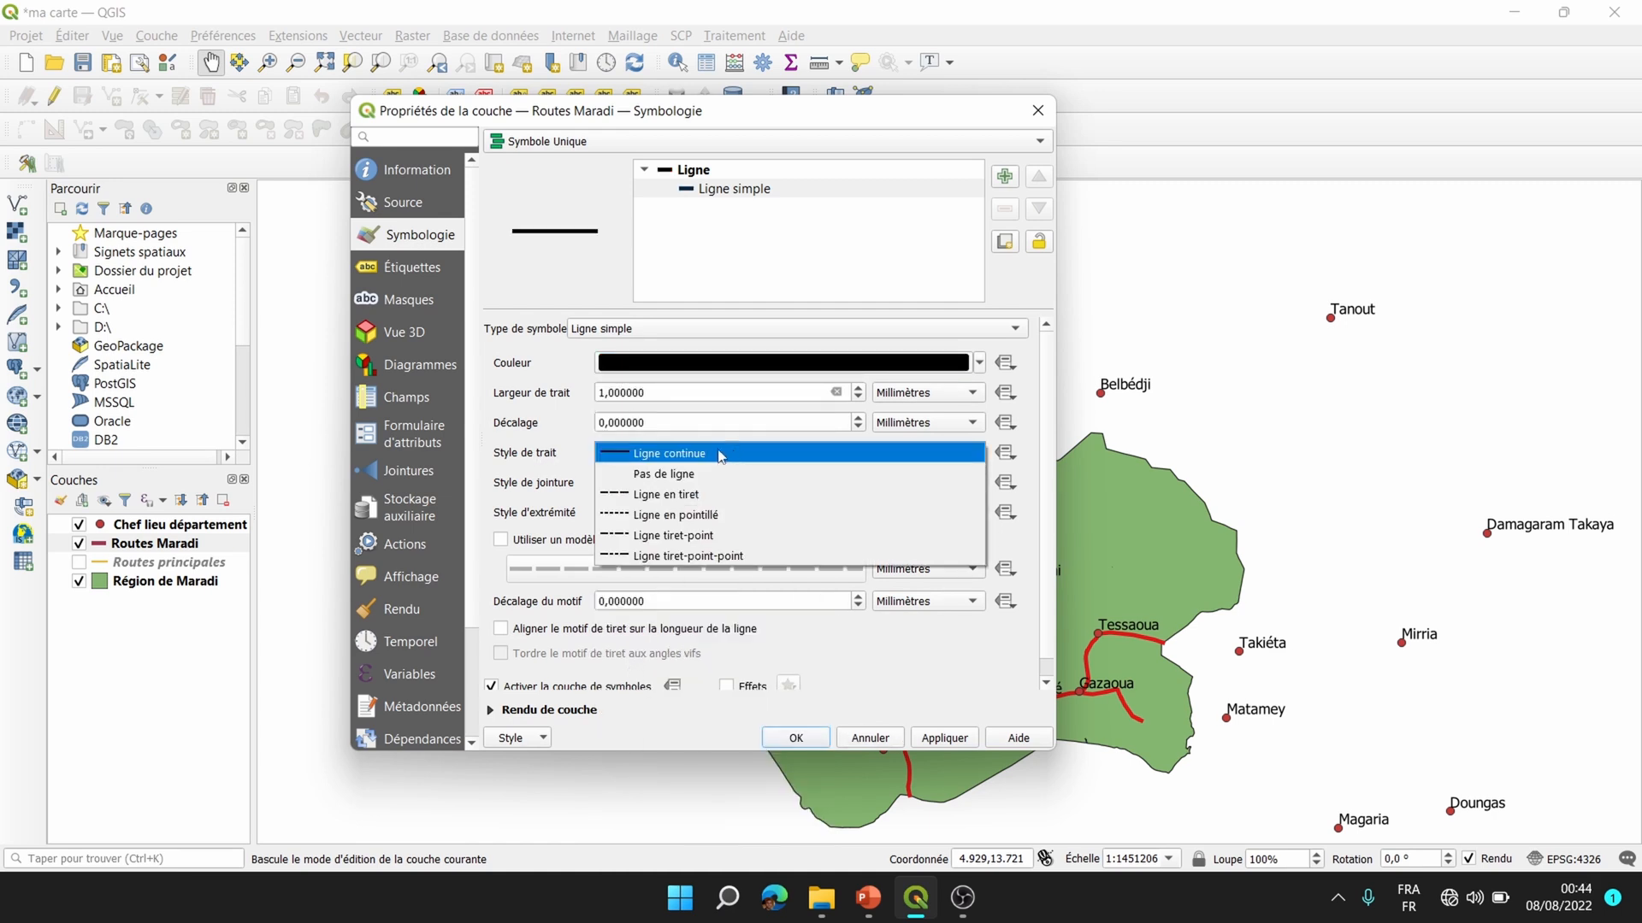
left_click(663, 498)
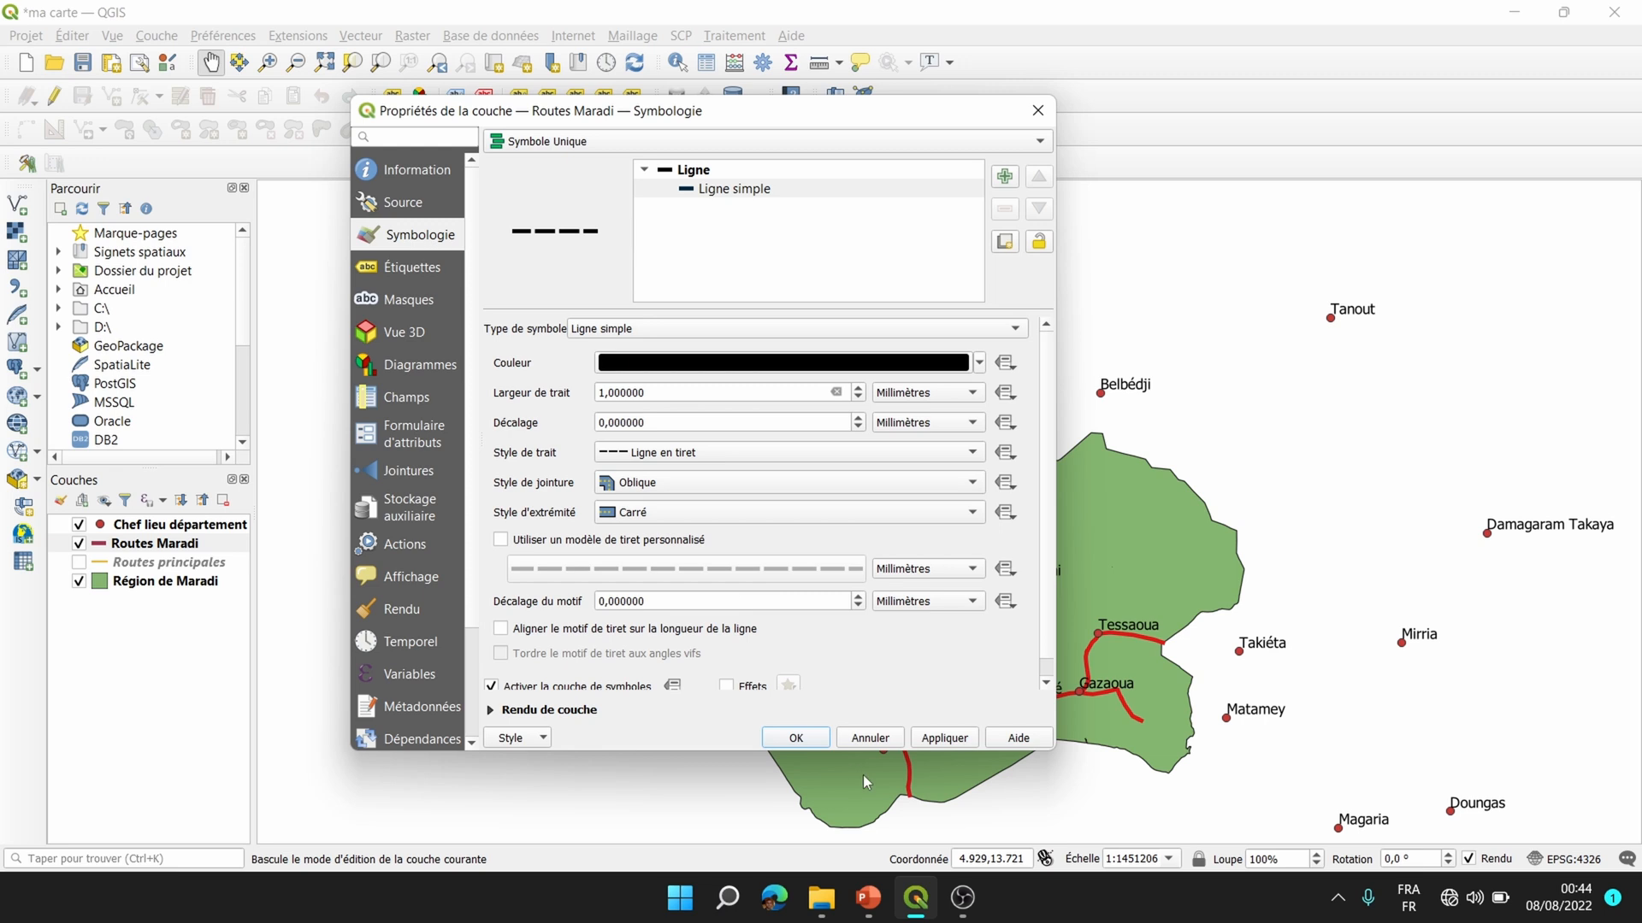
left_click(948, 740)
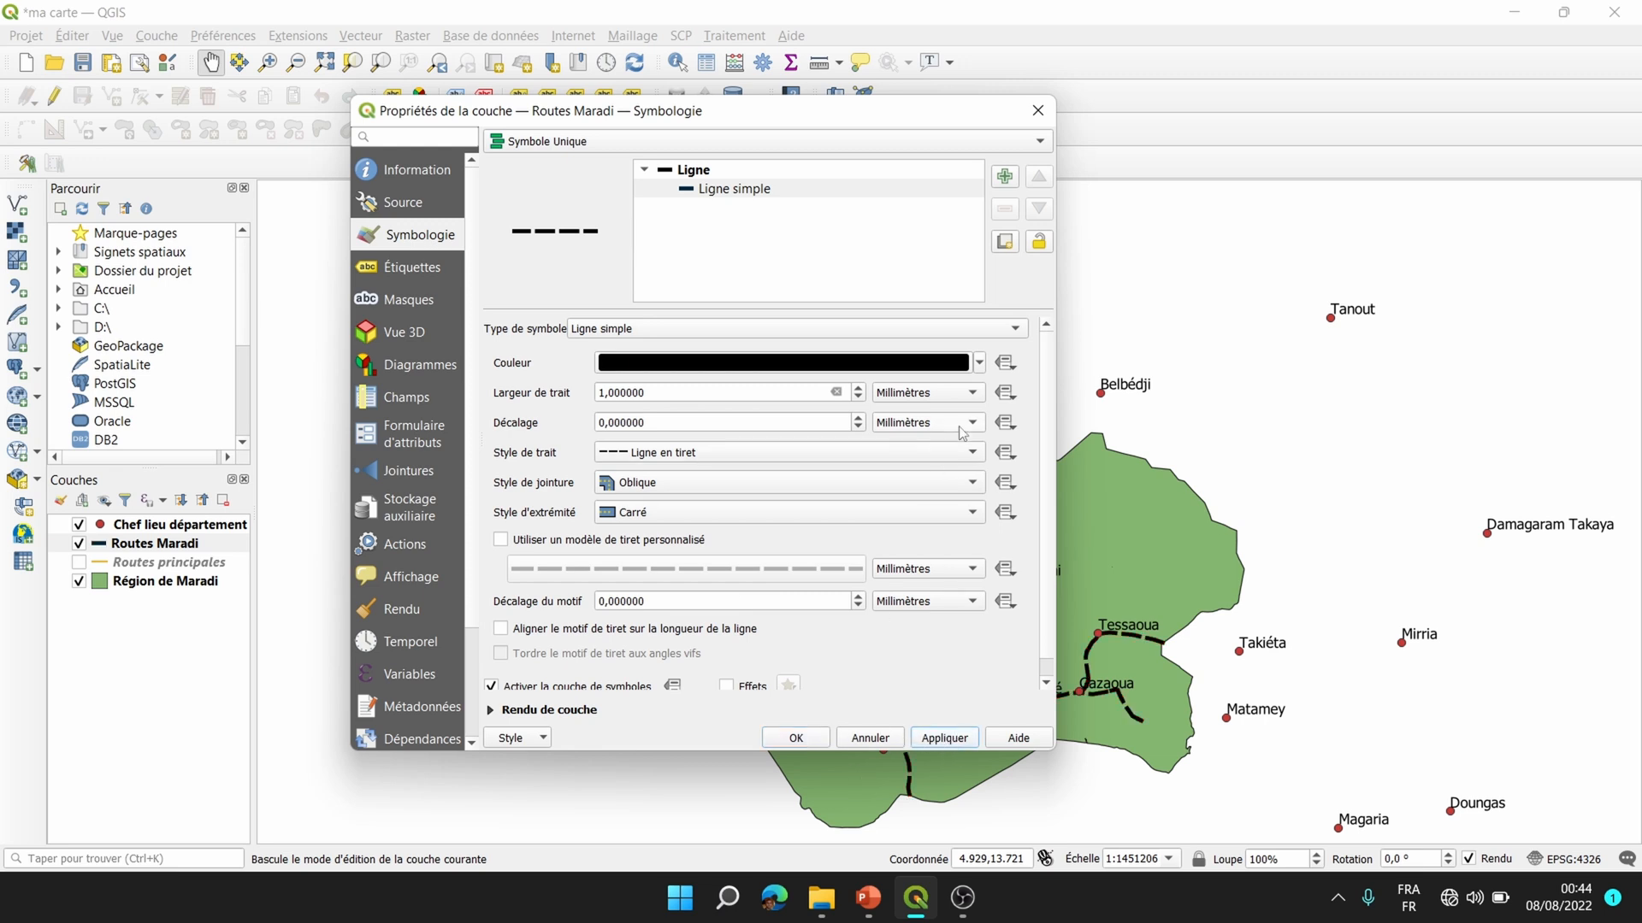
left_click_drag(881, 114, 751, 112)
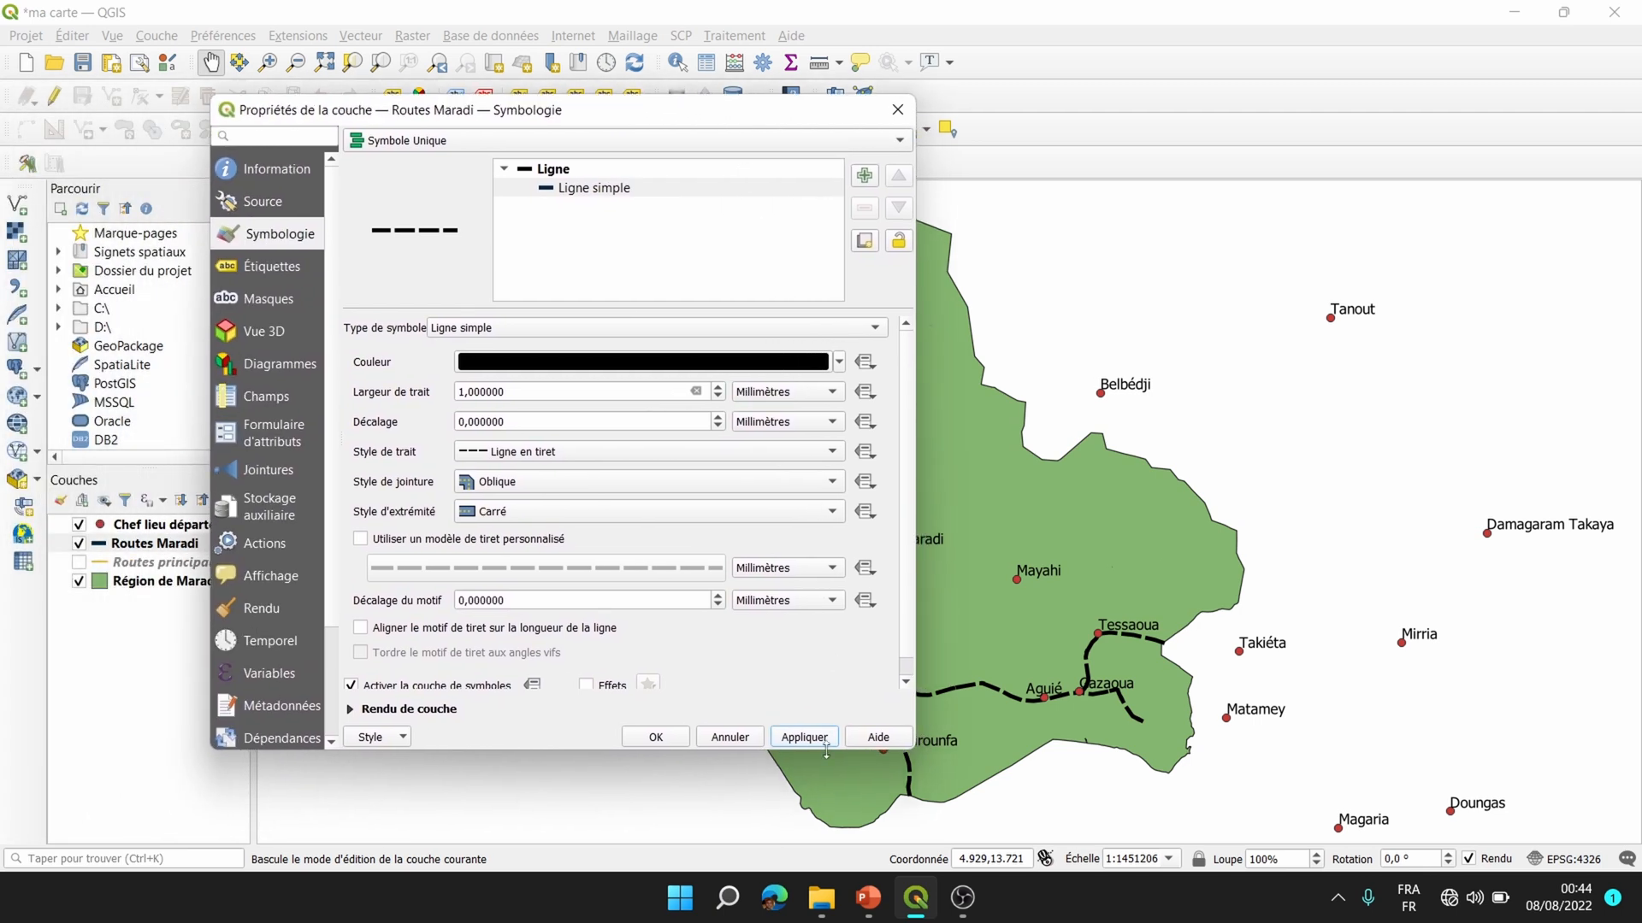
left_click(648, 737)
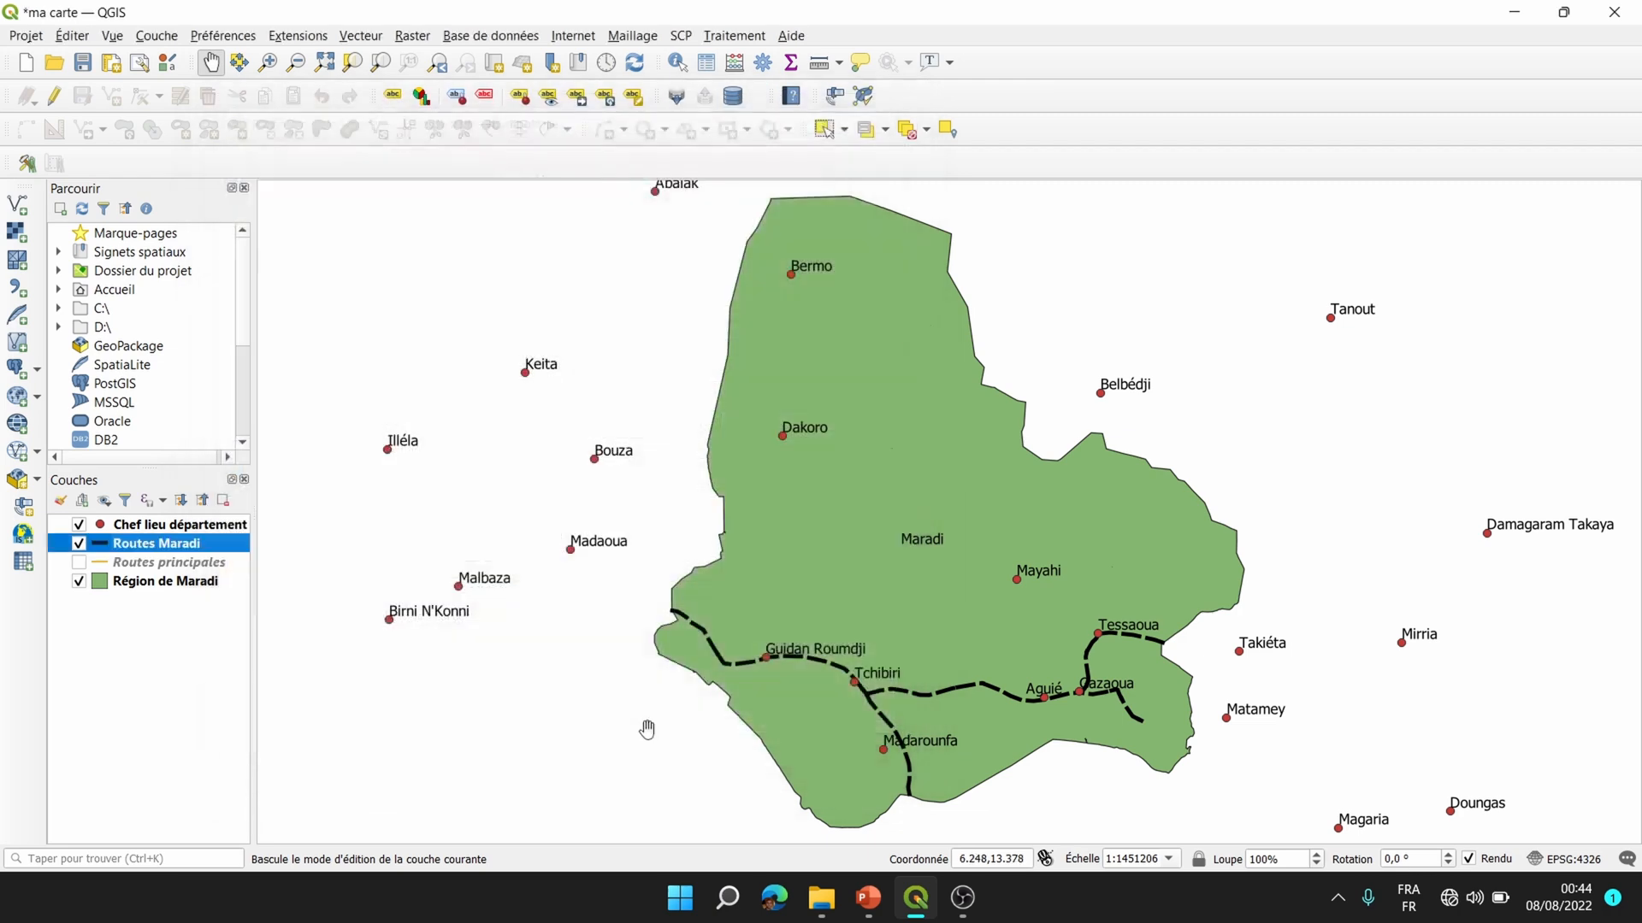
Remove the Routes principales layer from the project and confirm the removal.
left_click_drag(947, 600, 937, 590)
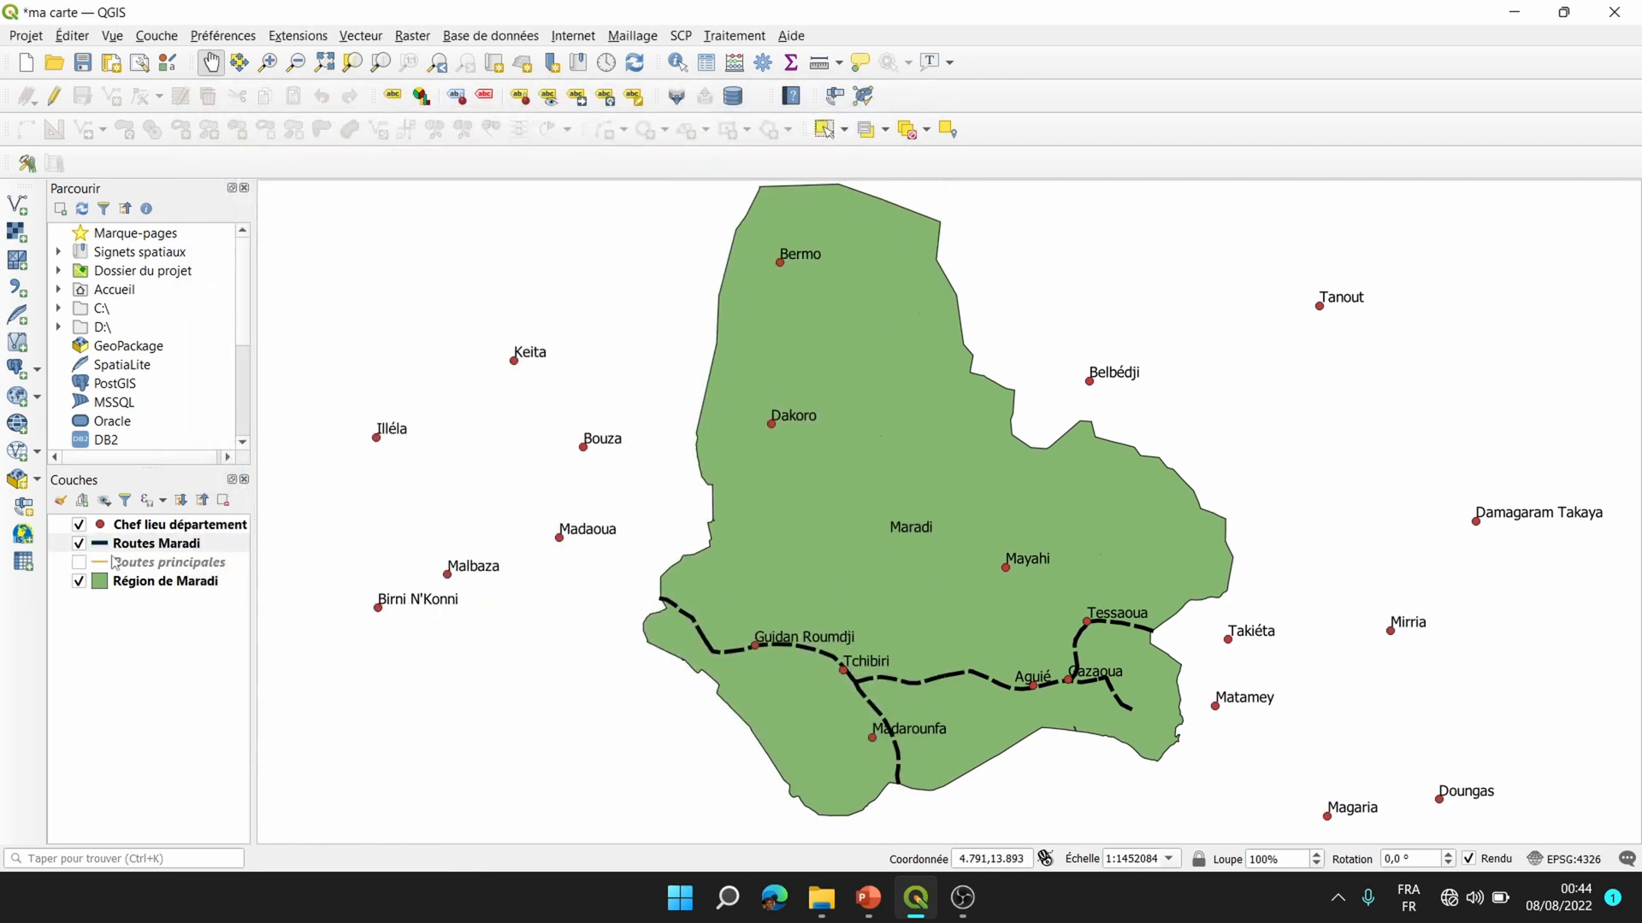
left_click(136, 565)
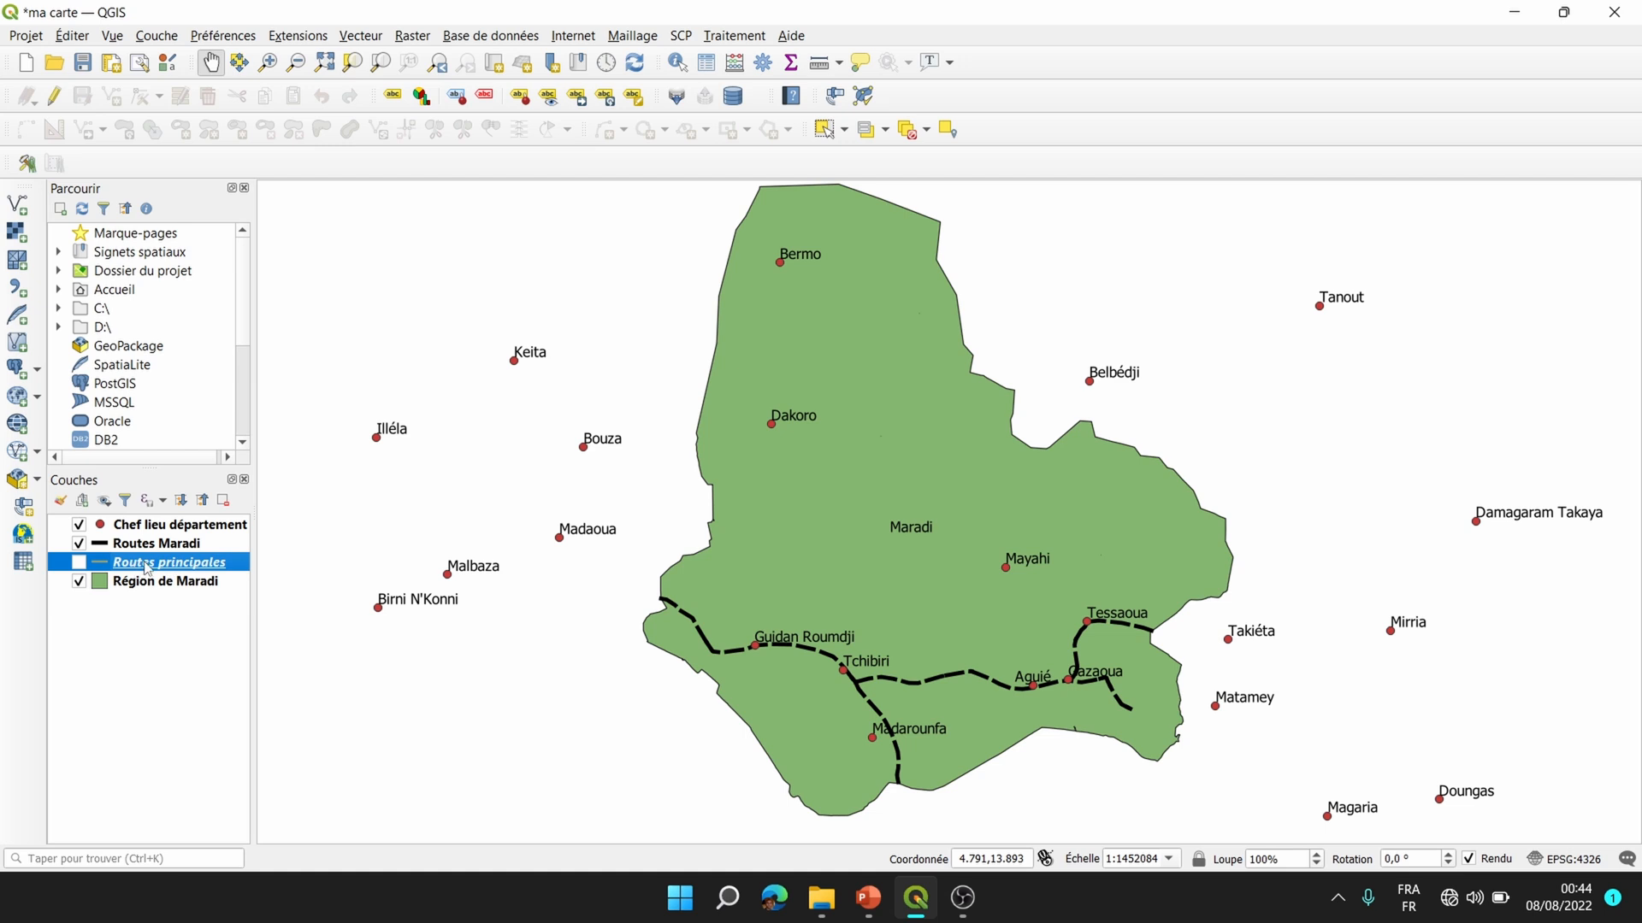
right_click(147, 567)
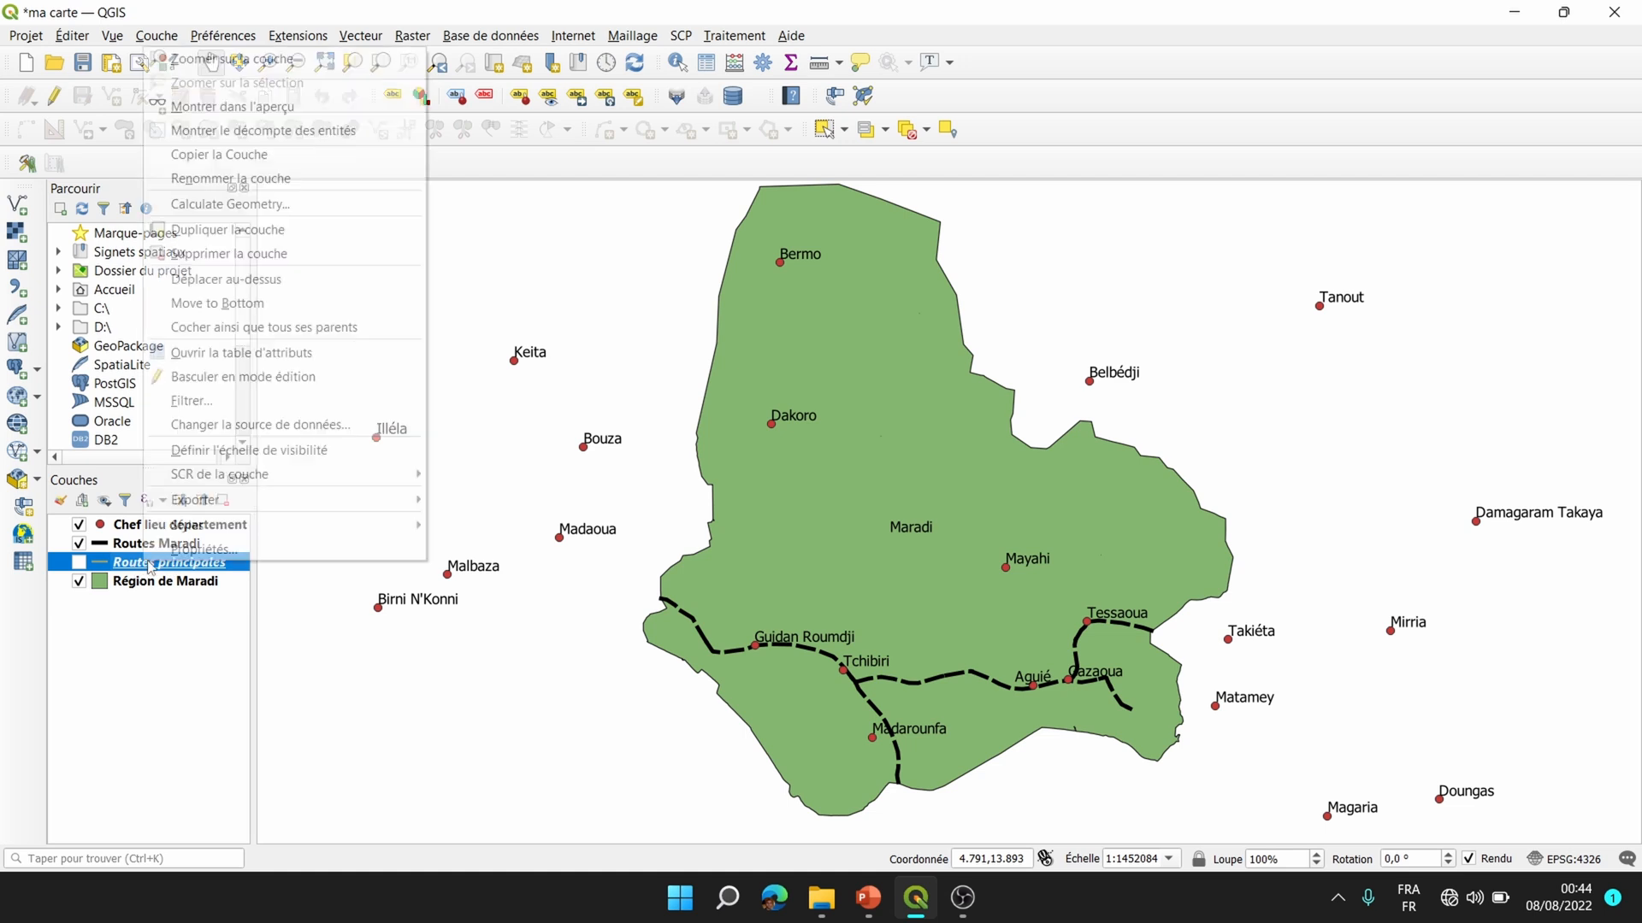
left_click(247, 254)
left_click(829, 466)
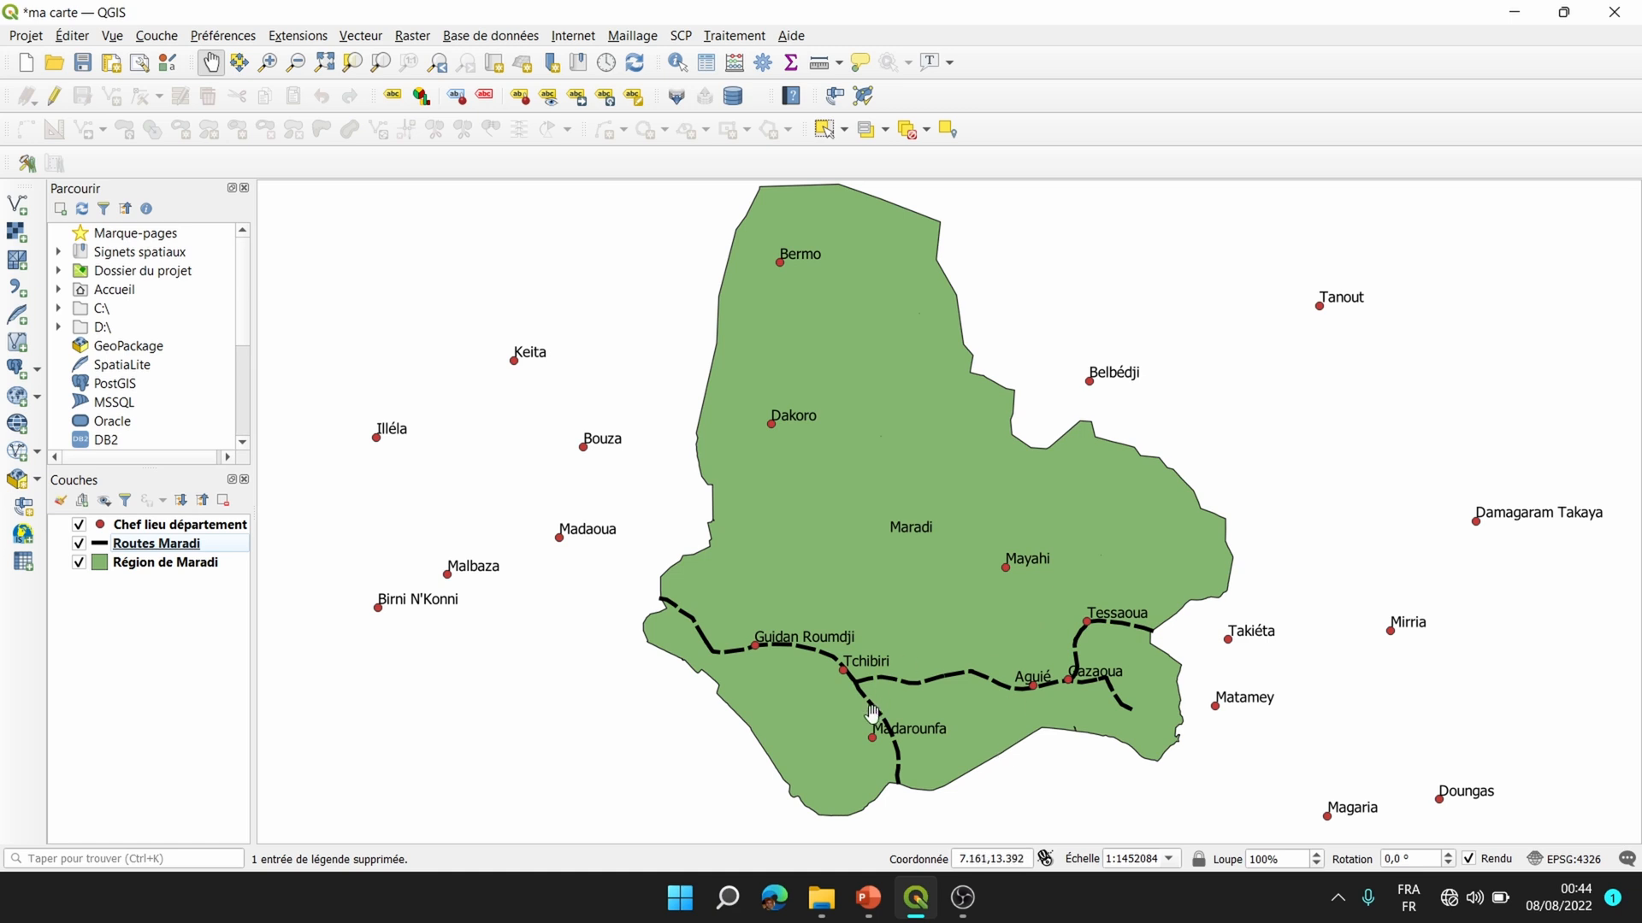
View the attribute table of the Chef lieu département layer and close it.
left_click(144, 525)
right_click(142, 526)
left_click(231, 317)
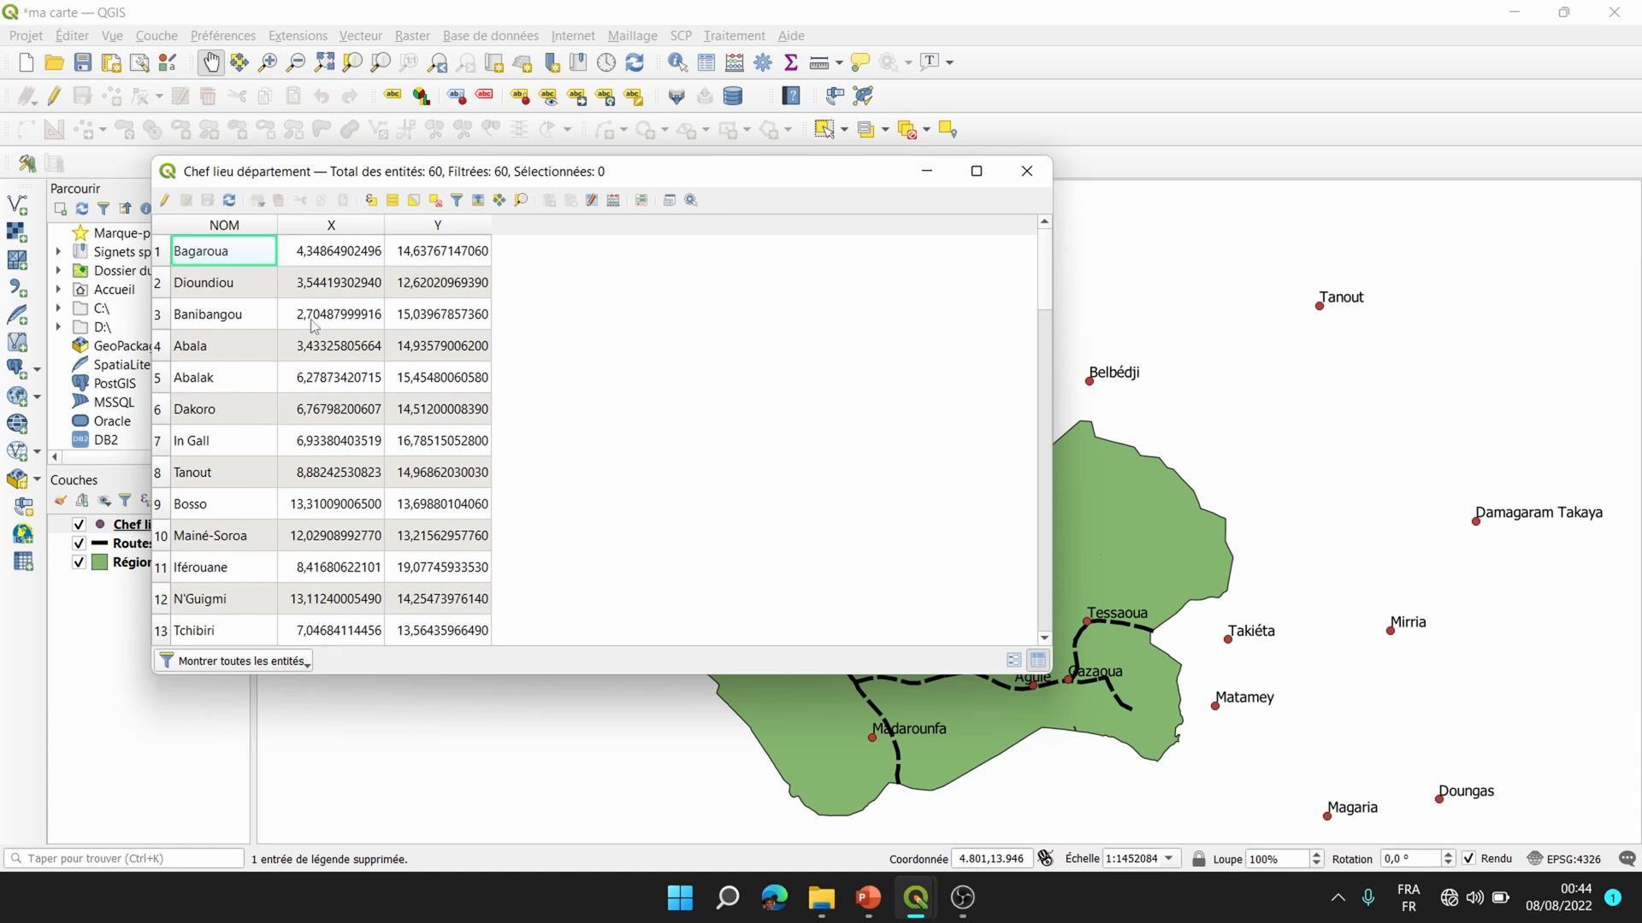
left_click(1022, 175)
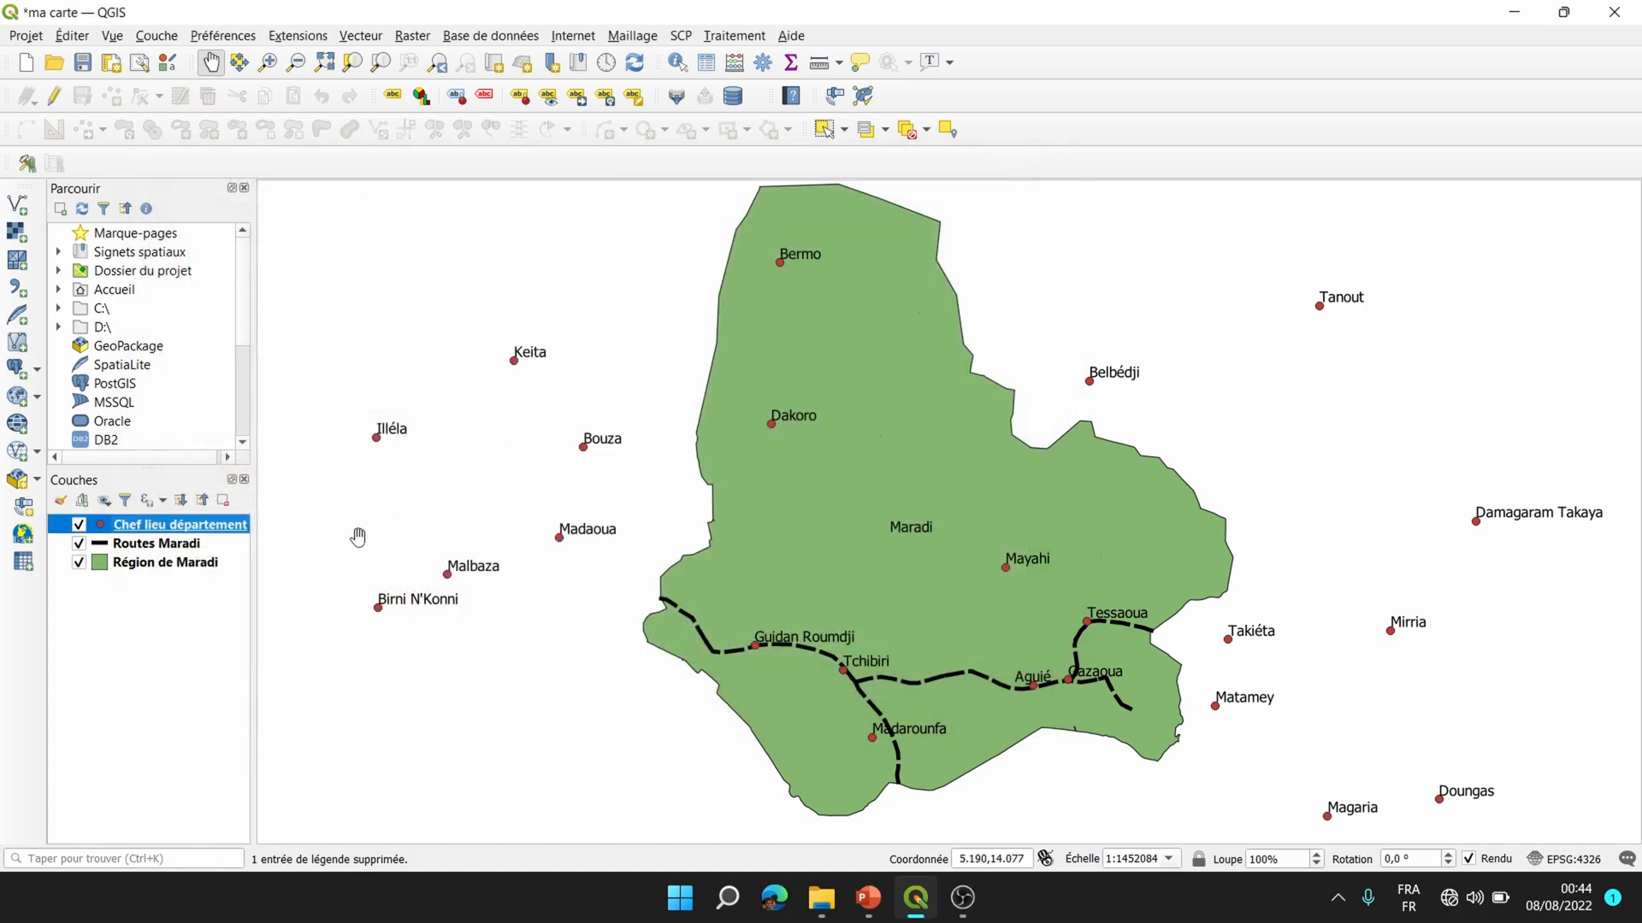
Start the Couper geoprocessing tool with Chef lieu département as the source layer (Couche source).
left_click(171, 547)
left_click(165, 526)
left_click(353, 41)
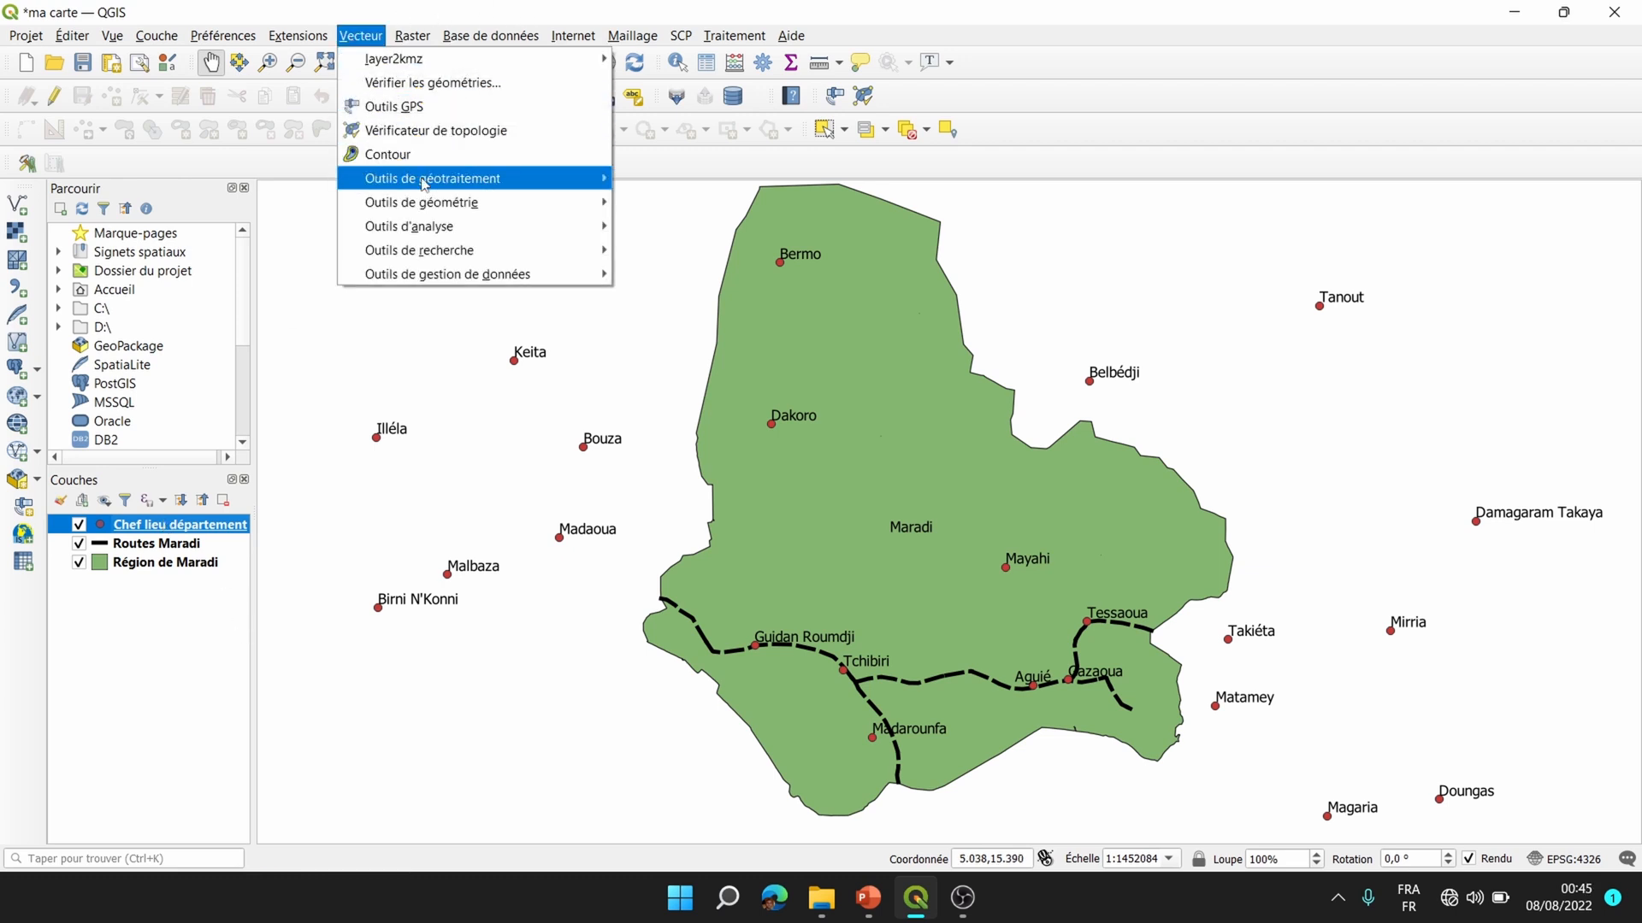
mouse_move(425, 182)
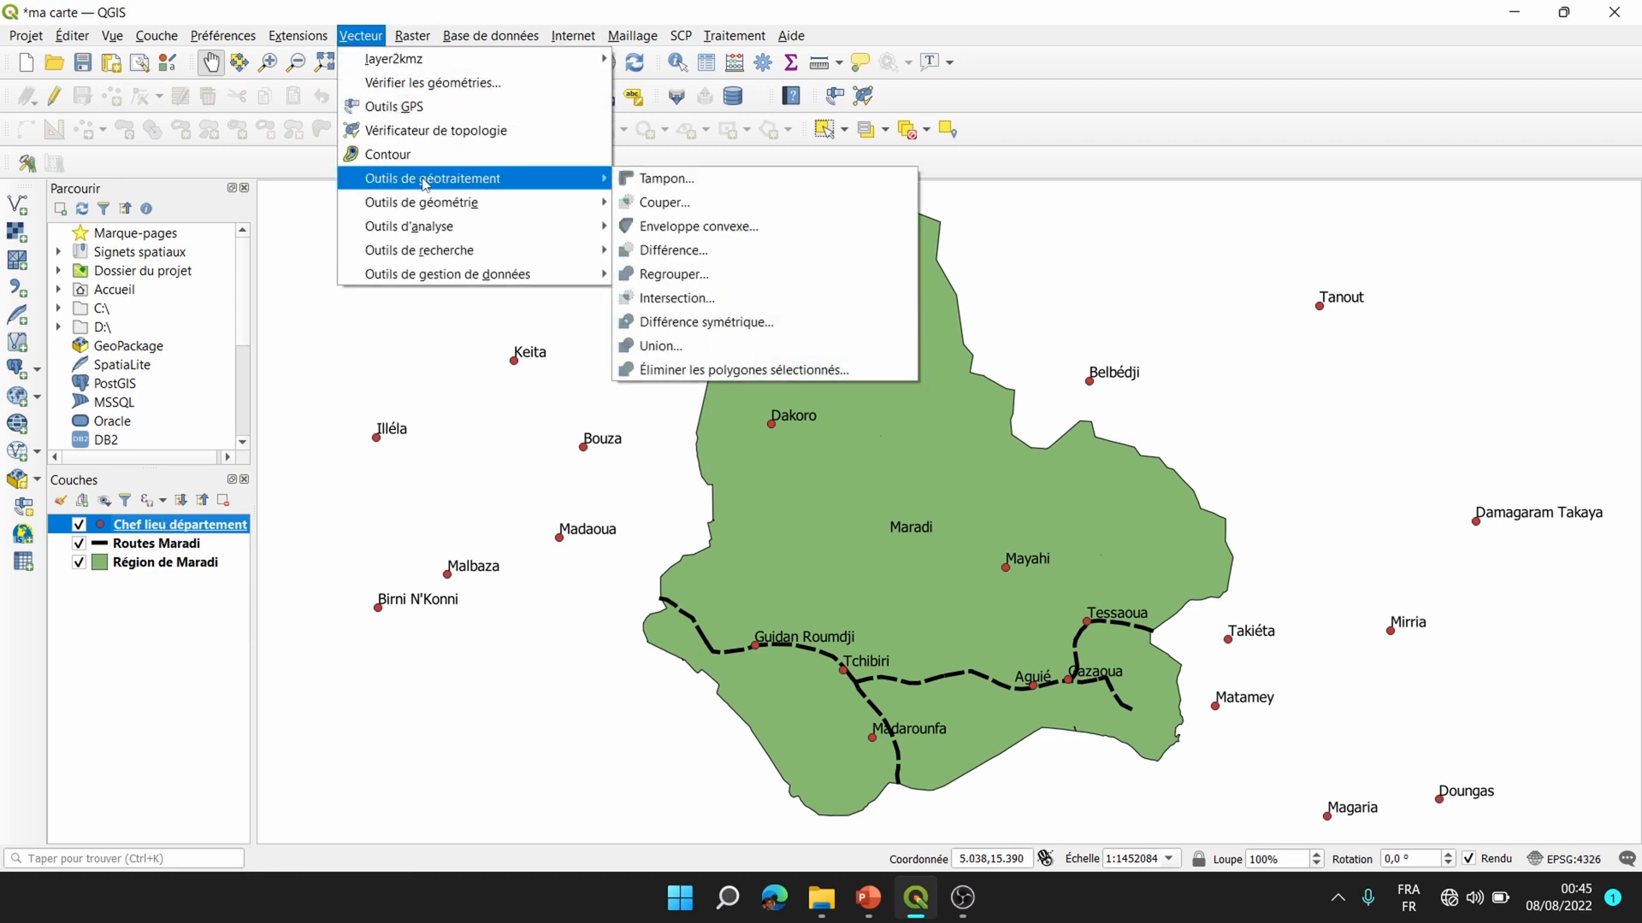
left_click(671, 205)
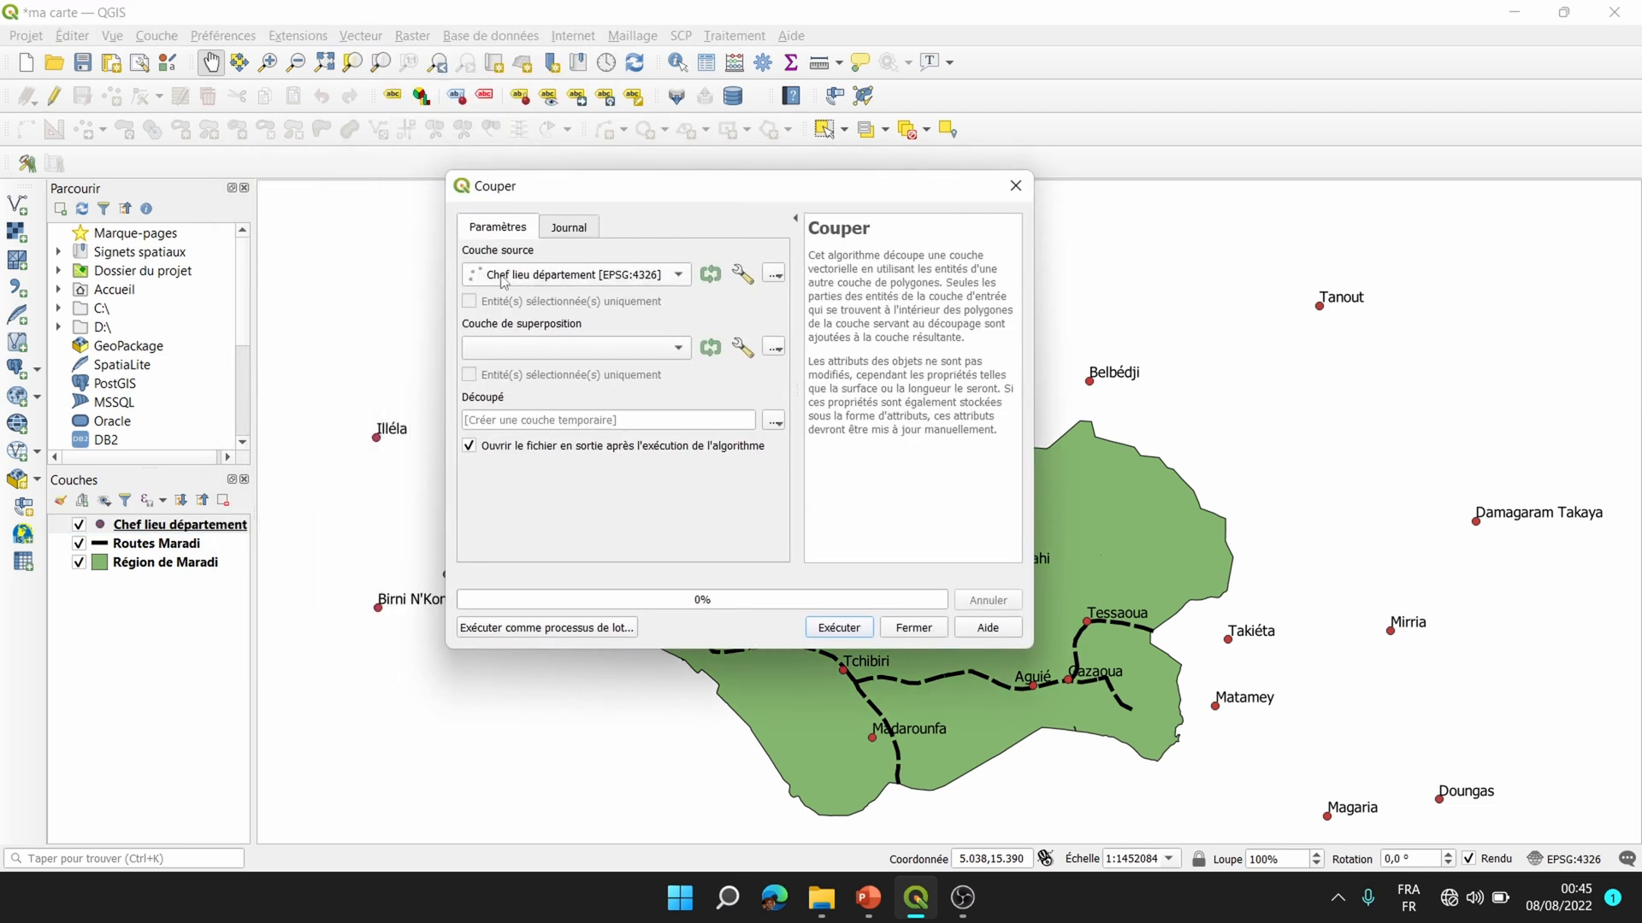
left_click(539, 282)
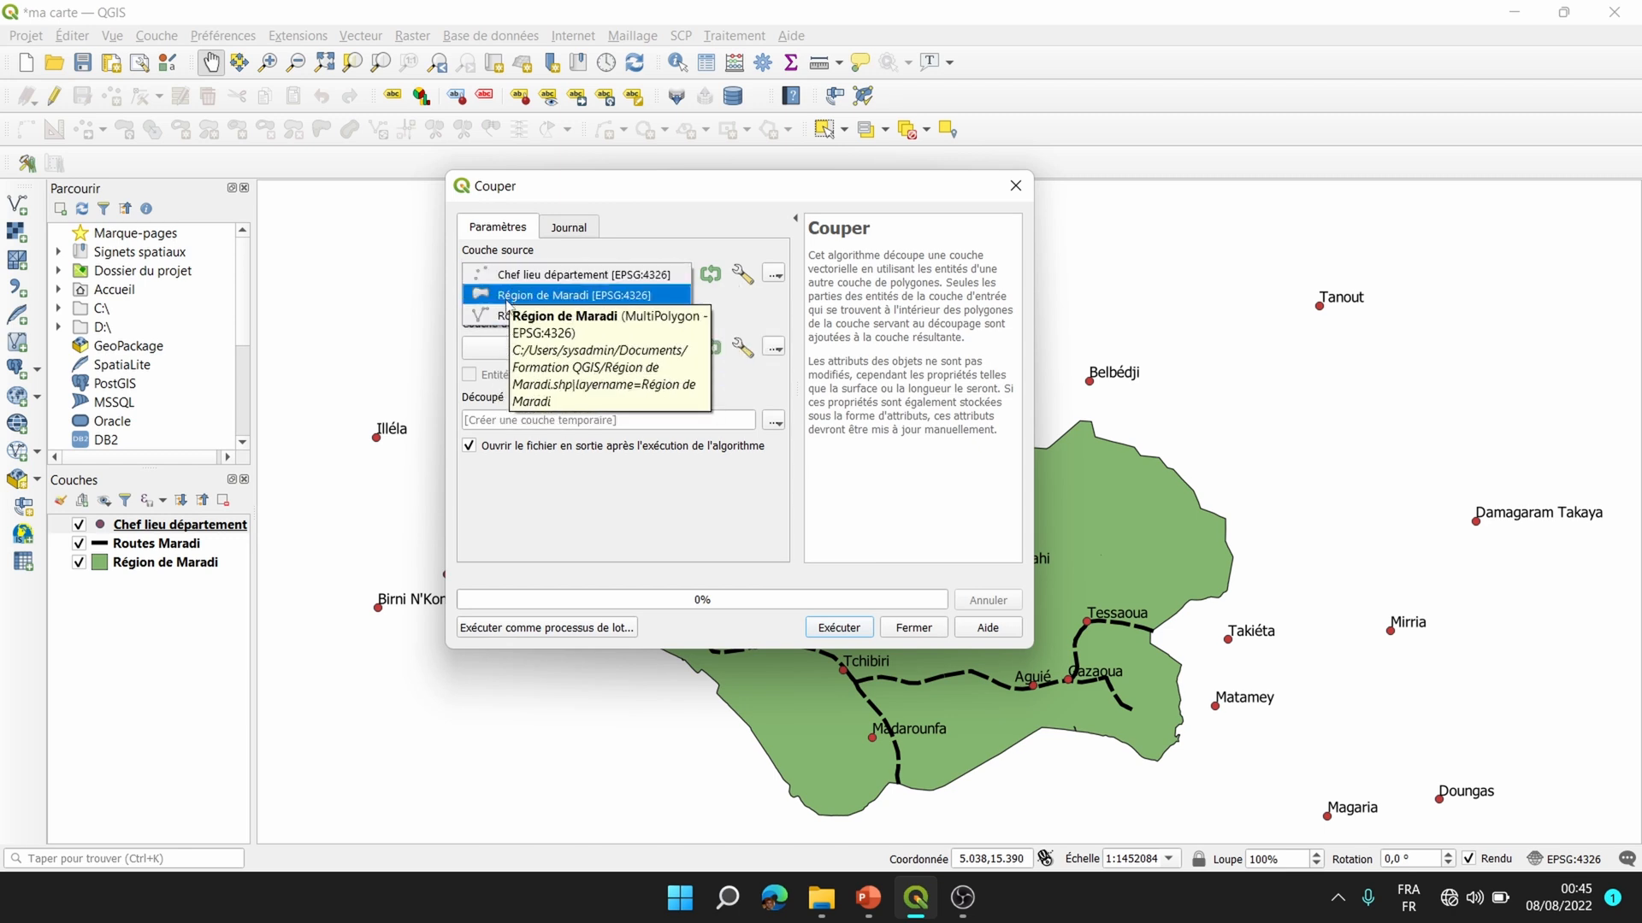
left_click(539, 274)
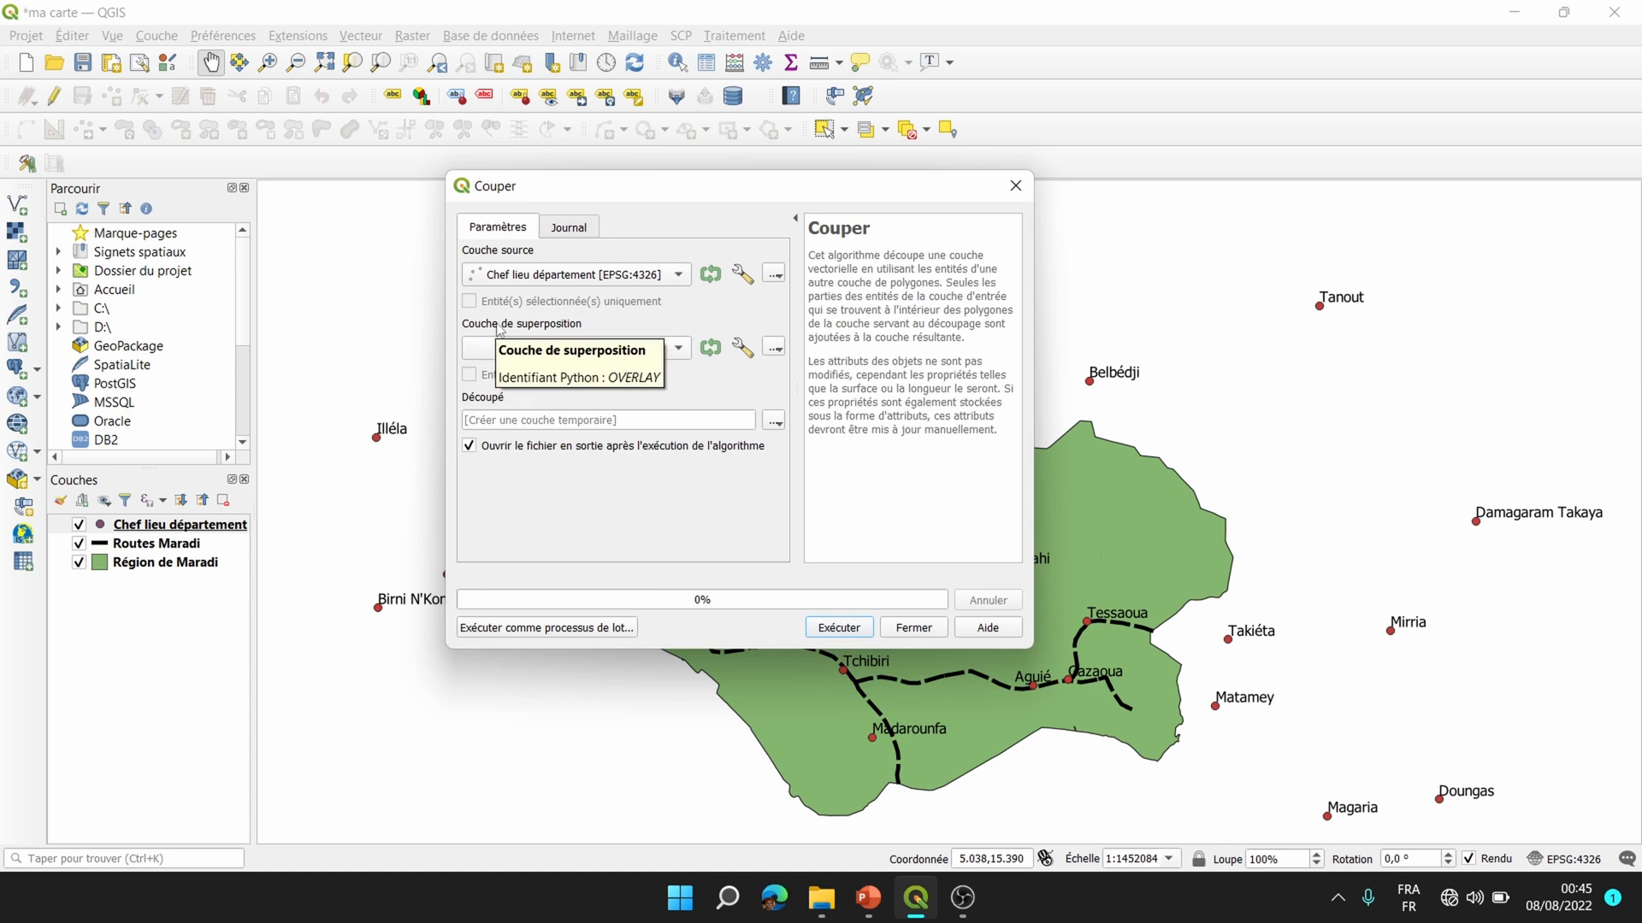
Set Région de Maradi as the overlay layer and choose to save the clipped output to a file of type SHP.
left_click(523, 349)
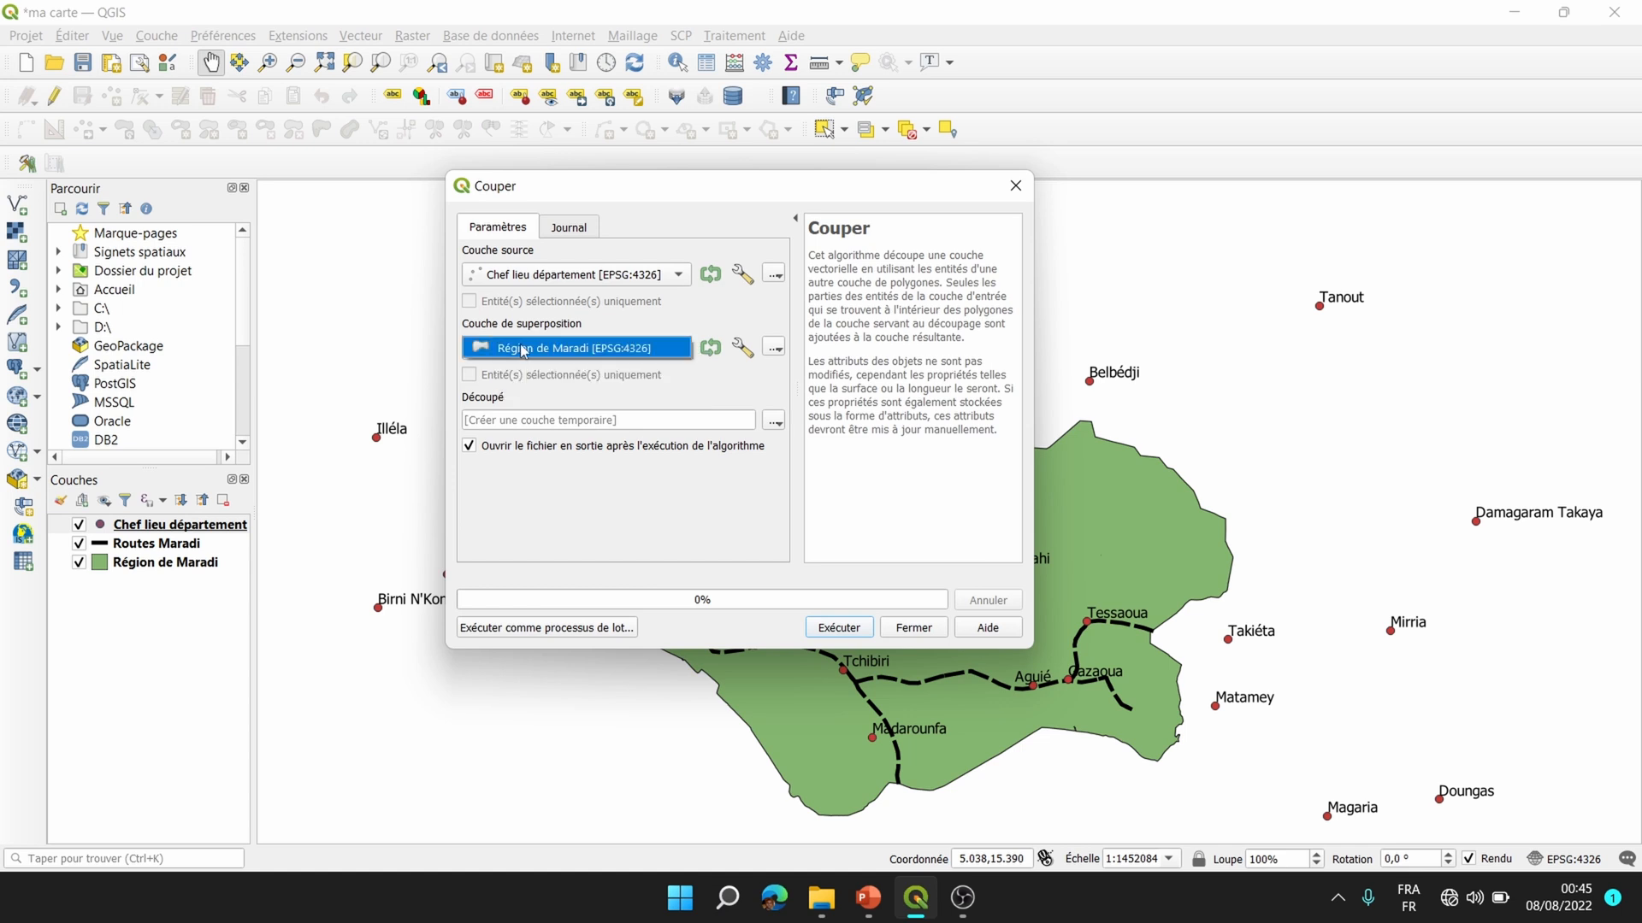
left_click(587, 351)
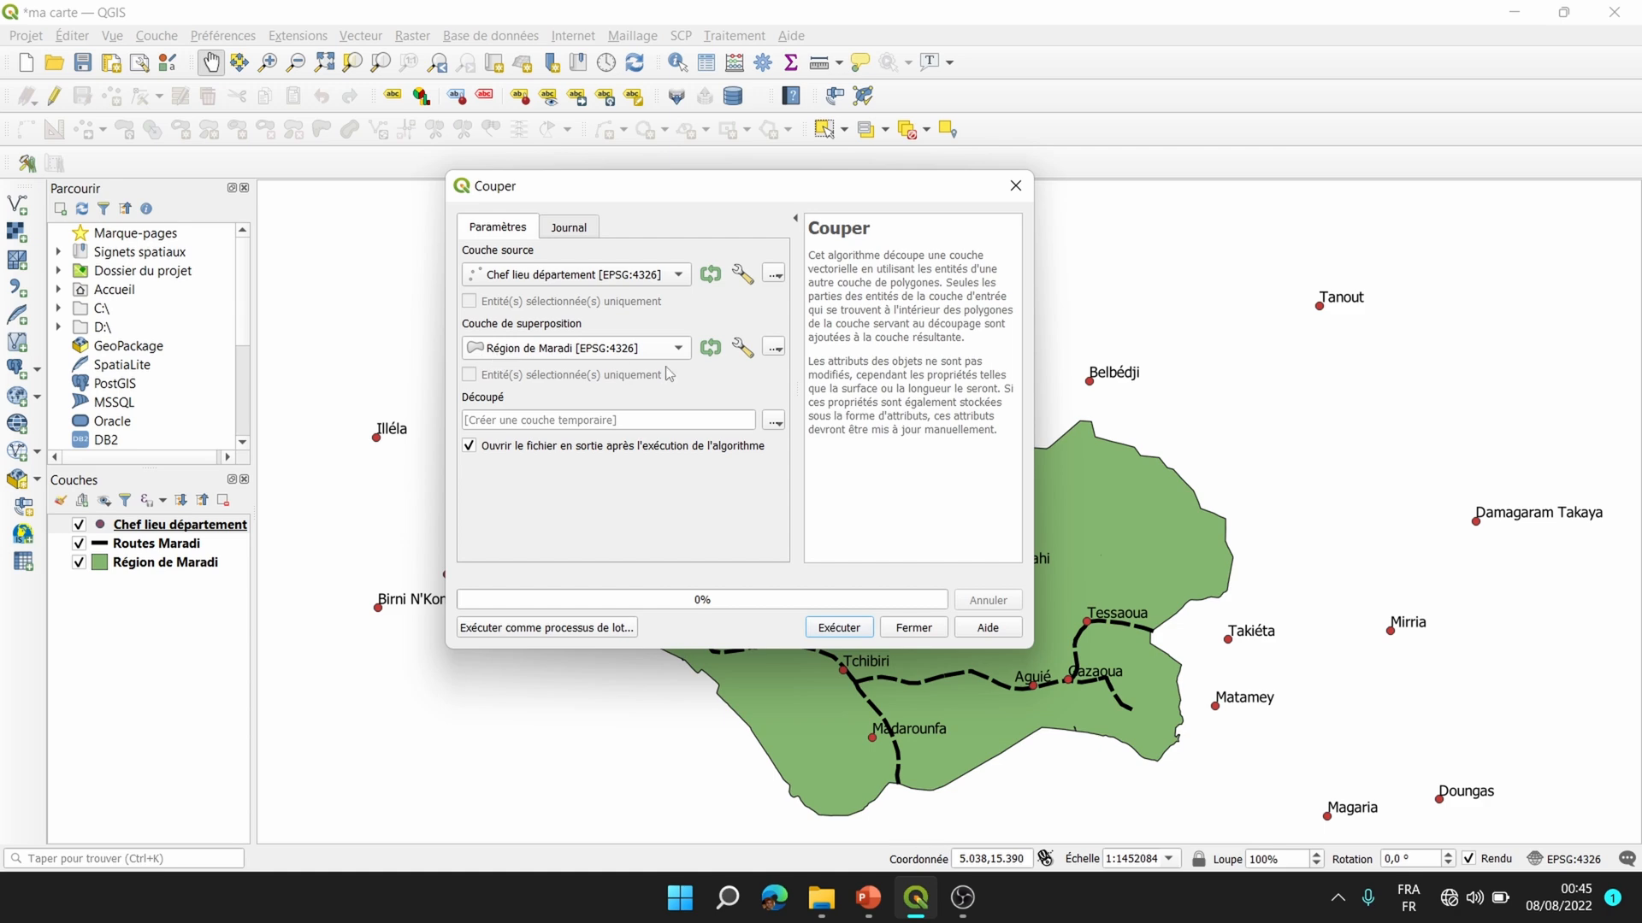
left_click(774, 421)
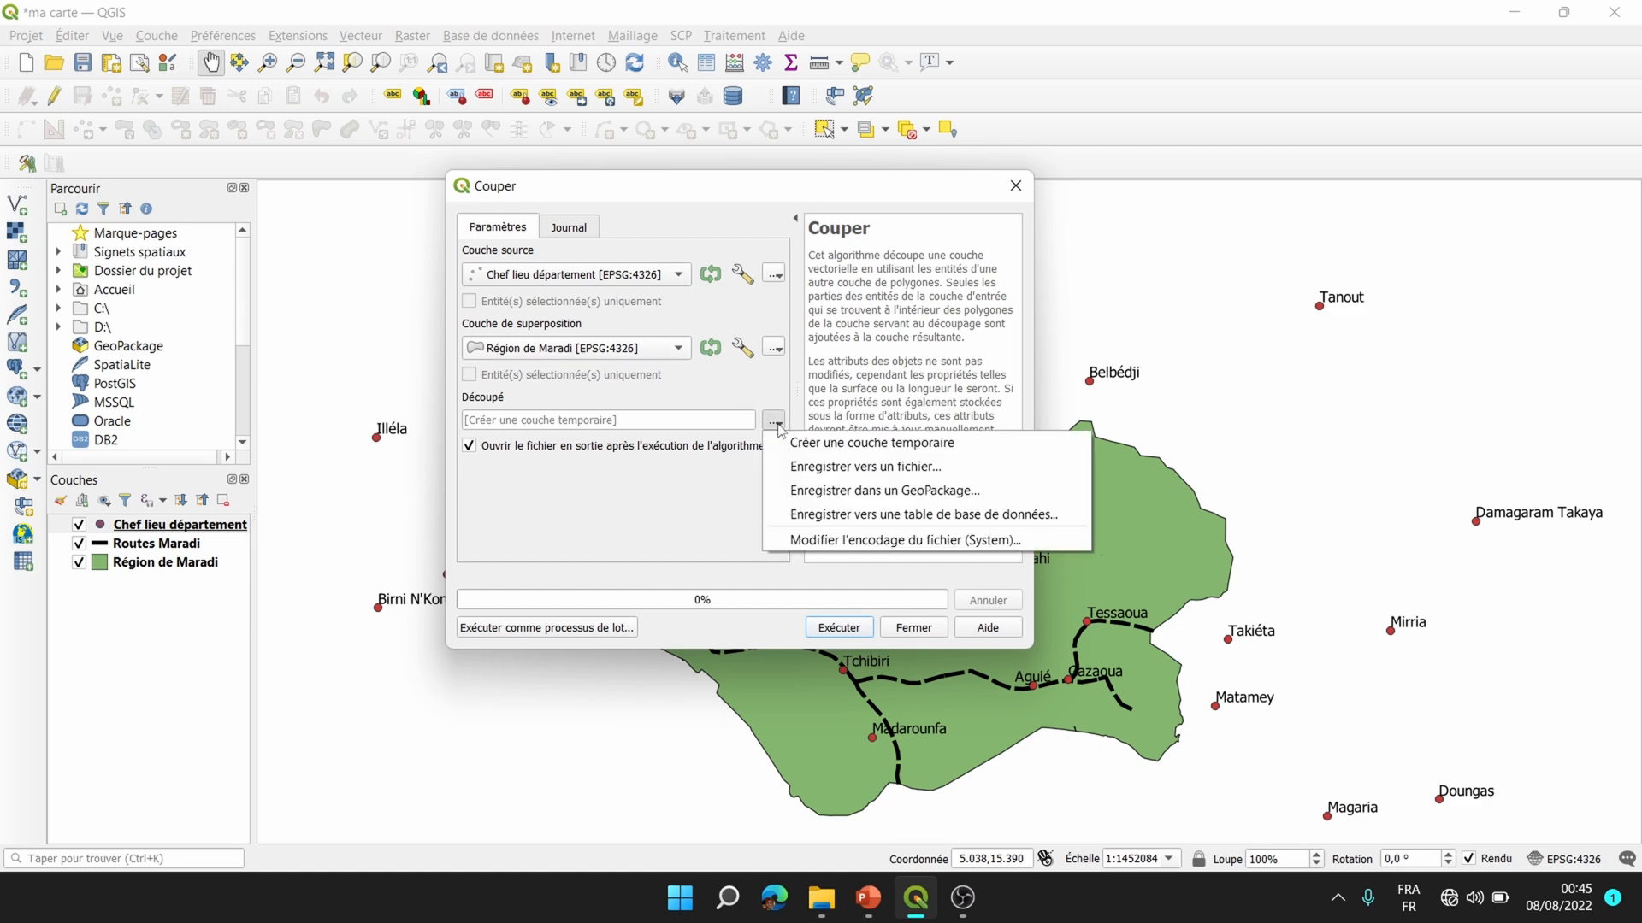
left_click(851, 468)
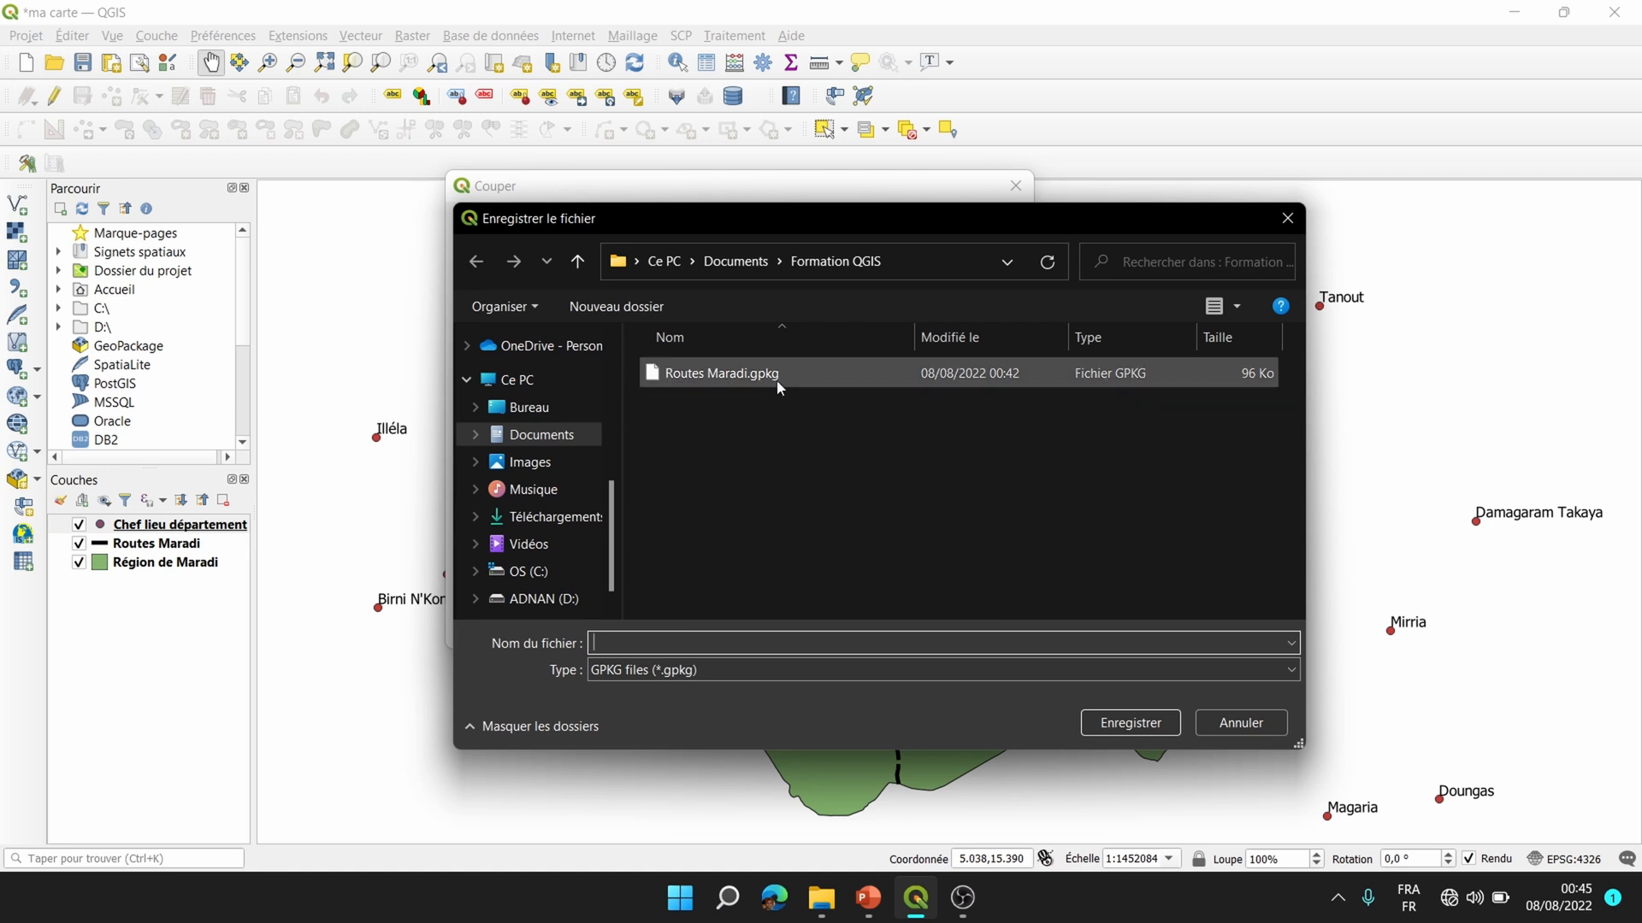
left_click(812, 374)
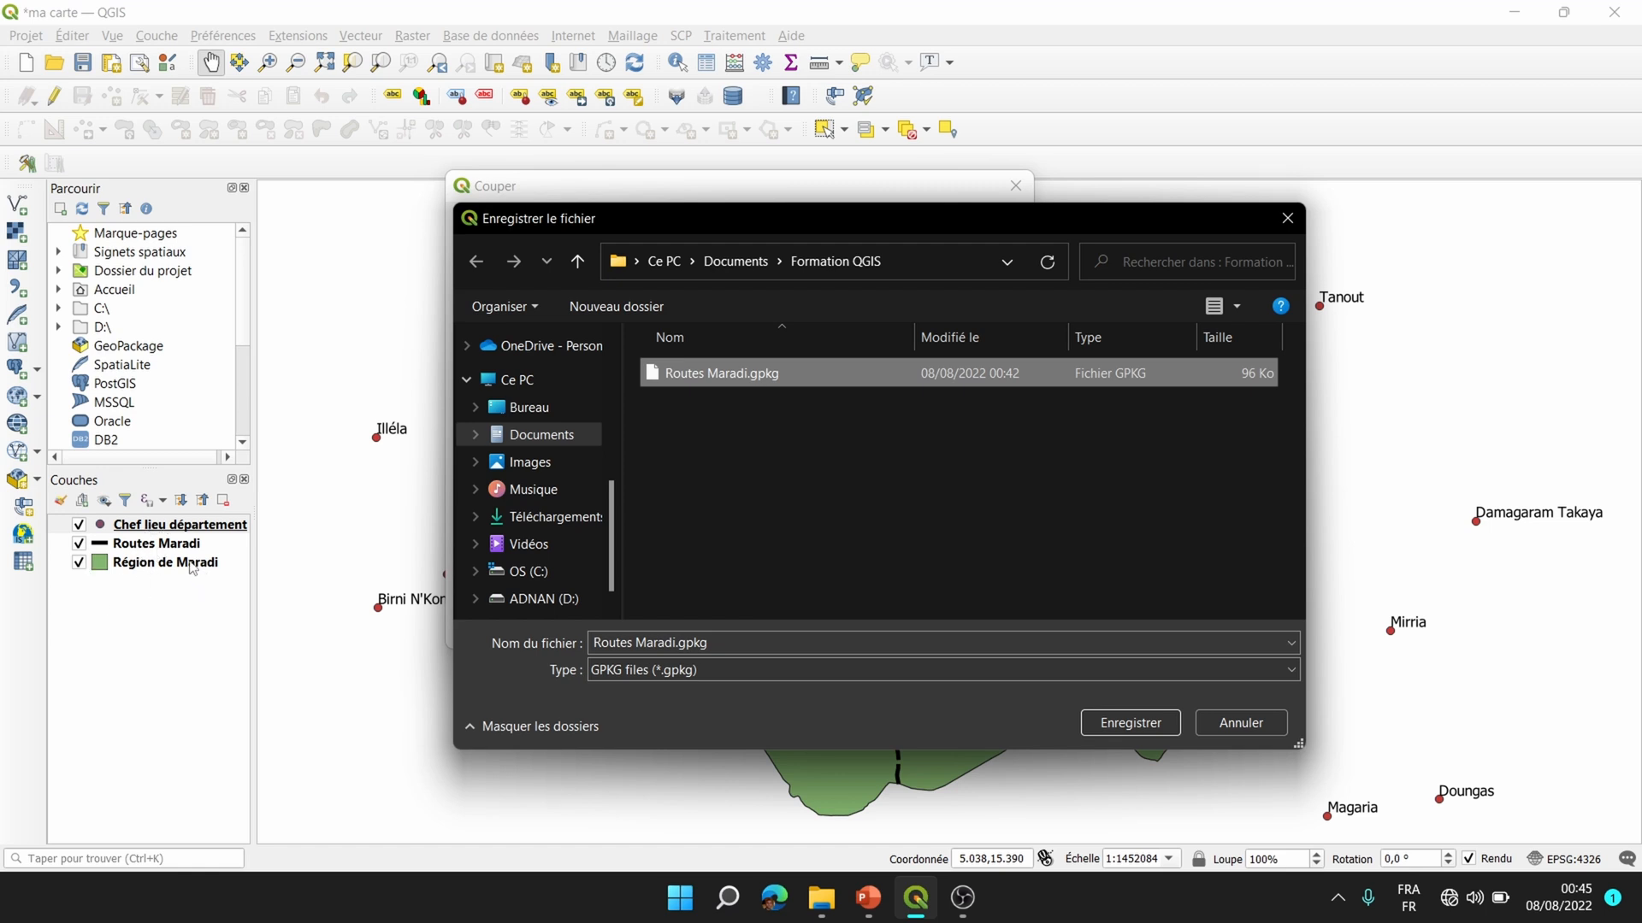
left_click(716, 644)
left_click(673, 671)
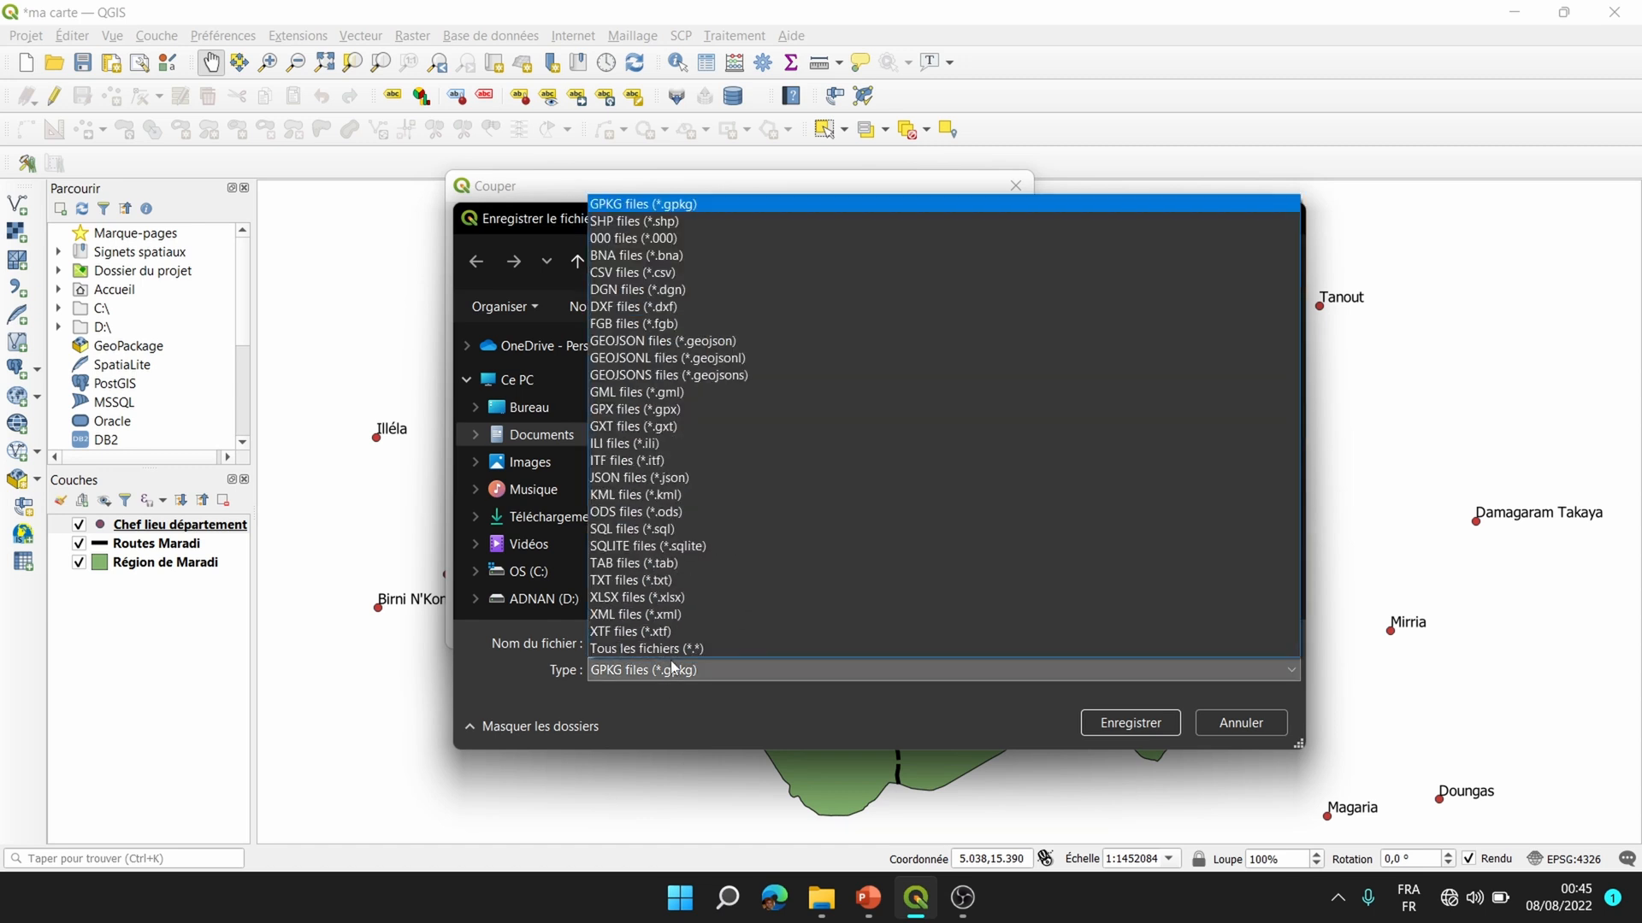
left_click(632, 227)
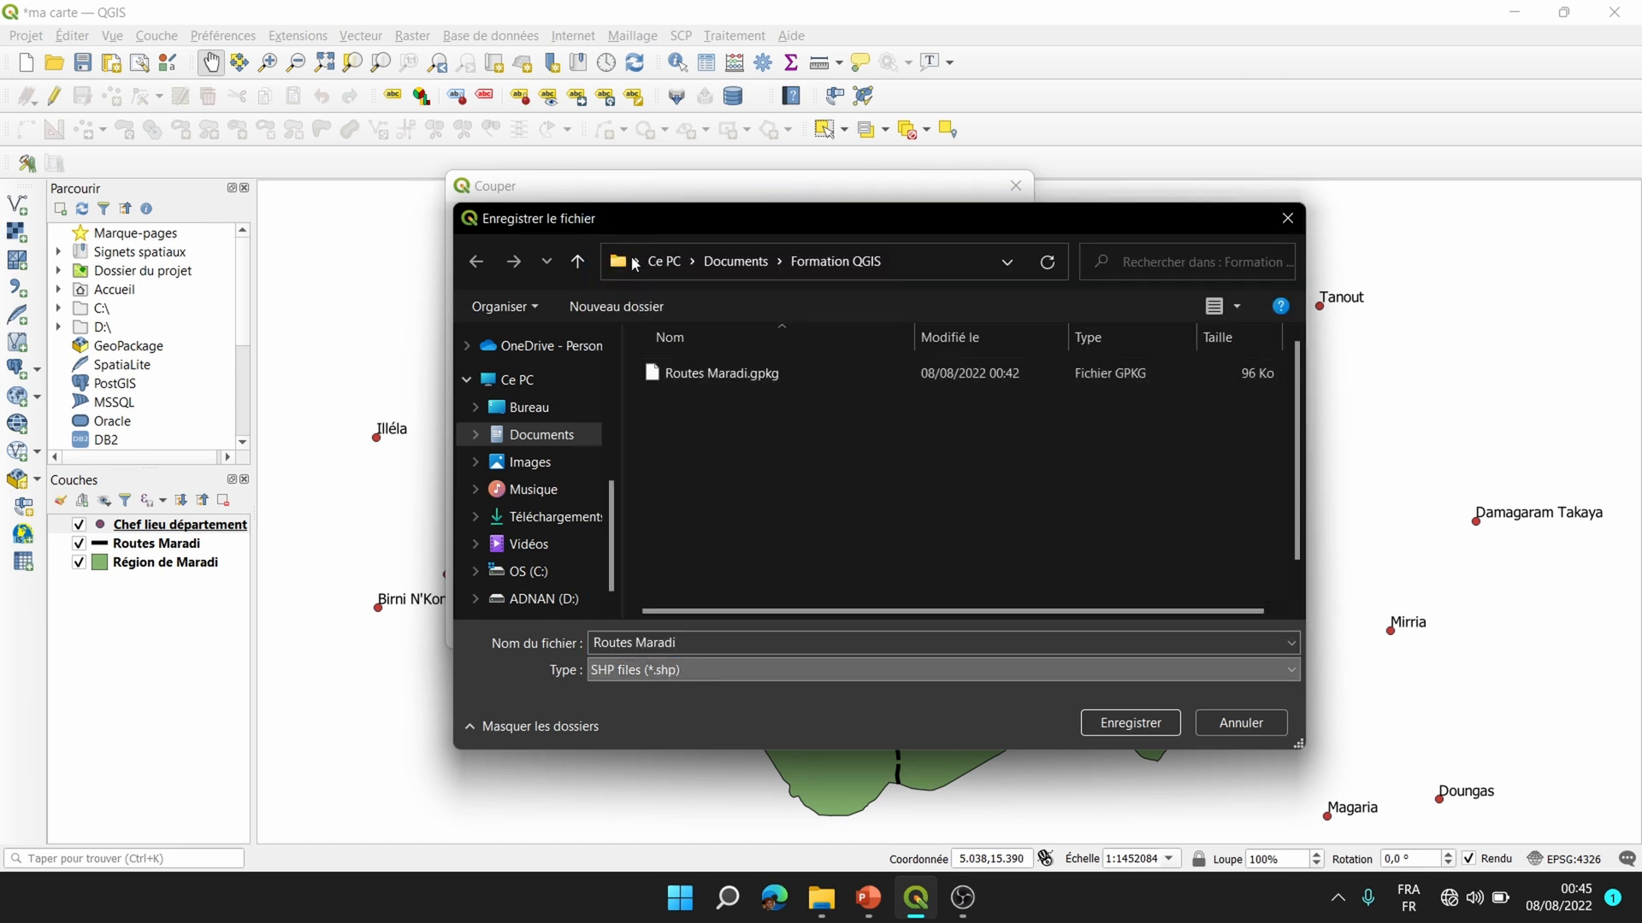
Save the clipped output as Départements Maradi in the Formation QGIS folder, then run the clip and close the tool.
left_click(655, 641)
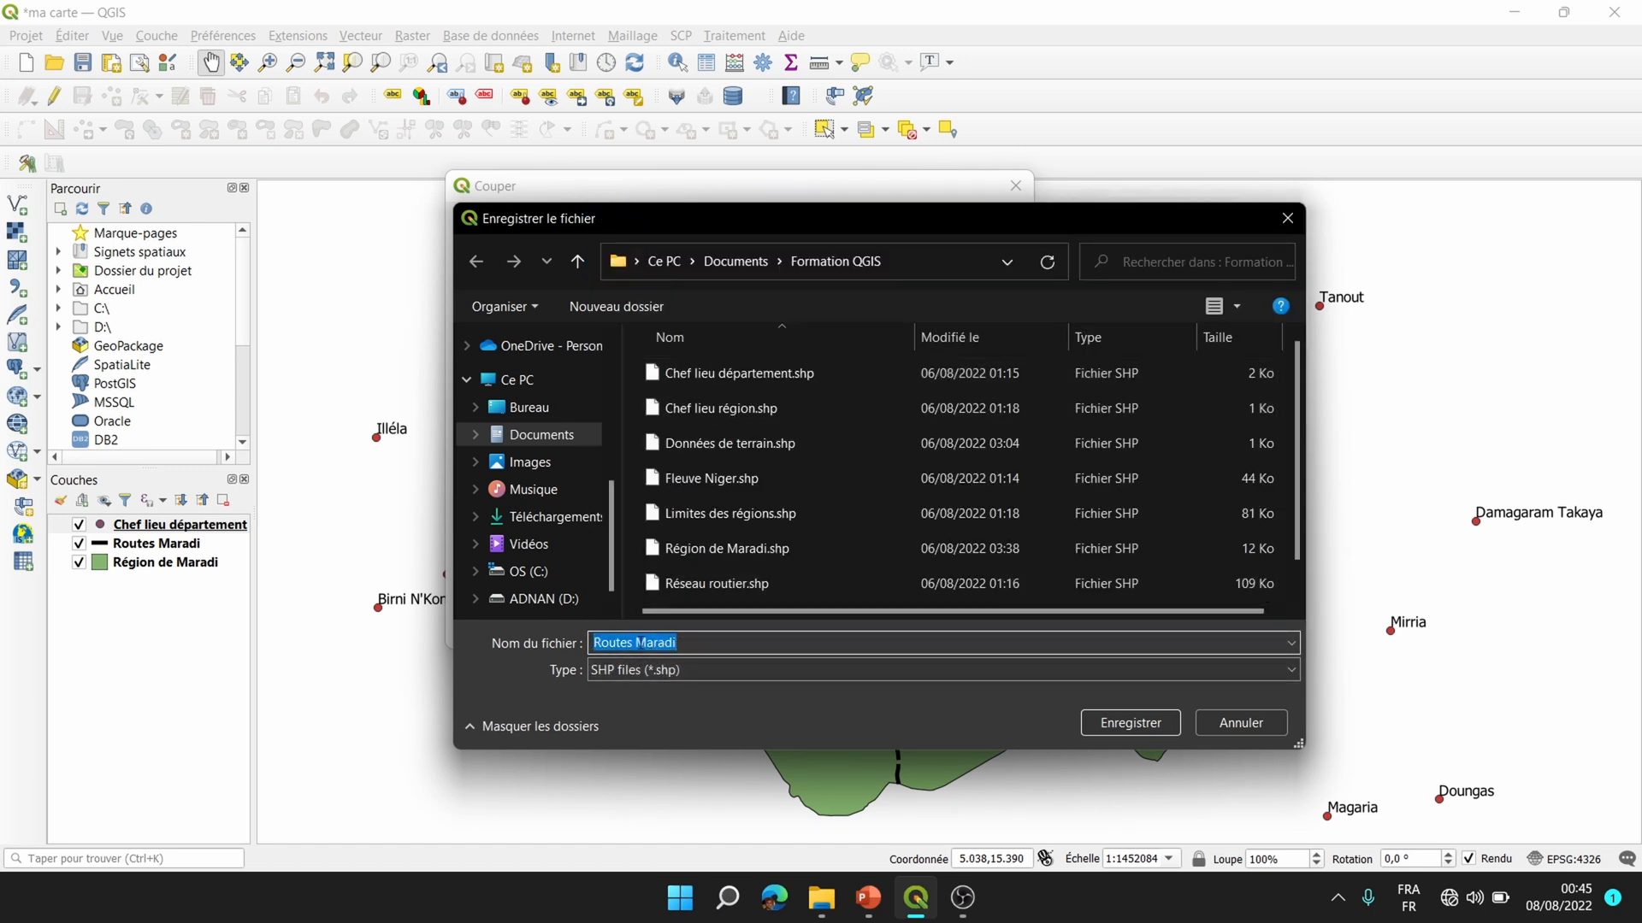
left_click(634, 643)
key("BackSpace")
key("BackSpace")
key("BackSpace")
key("BackSpace")
key("BackSpace")
key("BackSpace")
key("BackSpace")
type("Départeme")
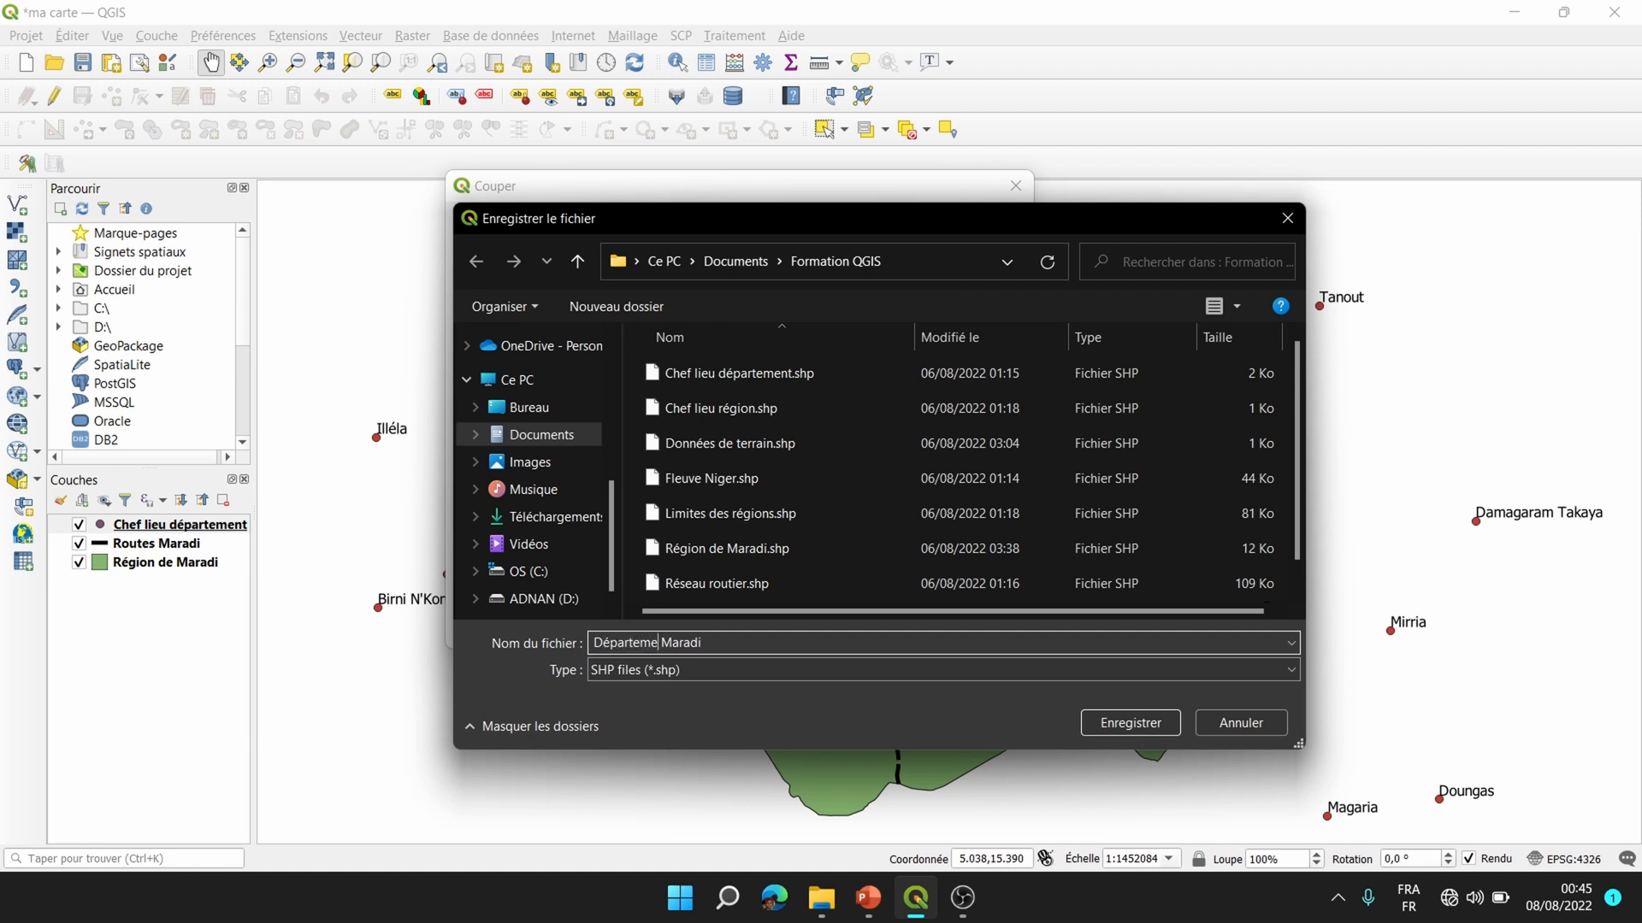
type("nts")
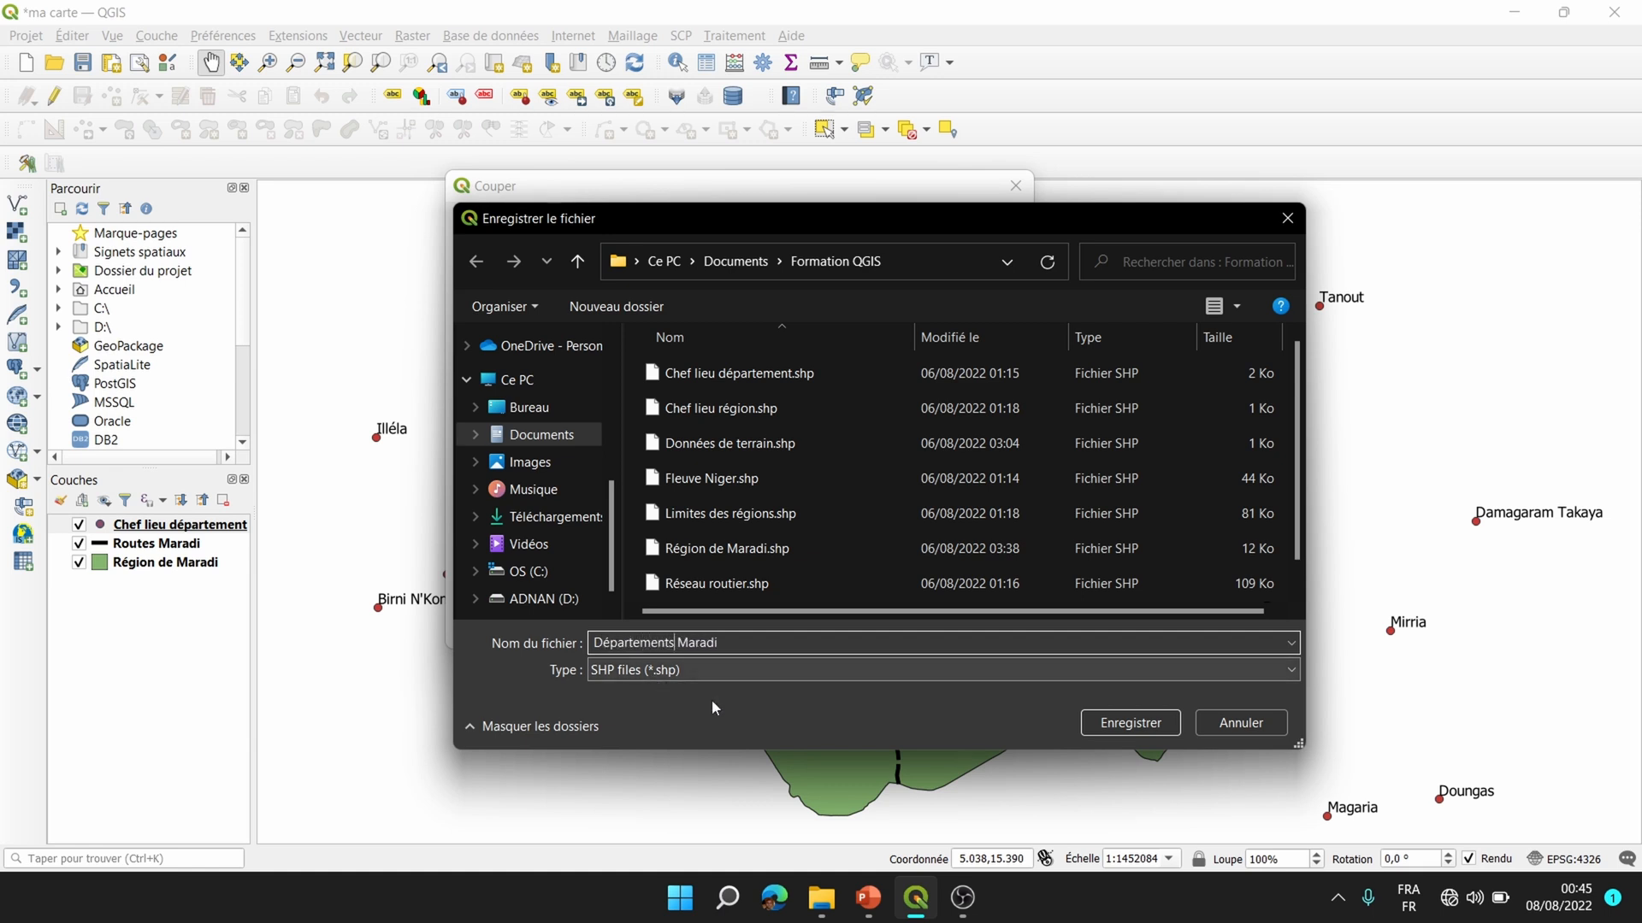
left_click(1125, 724)
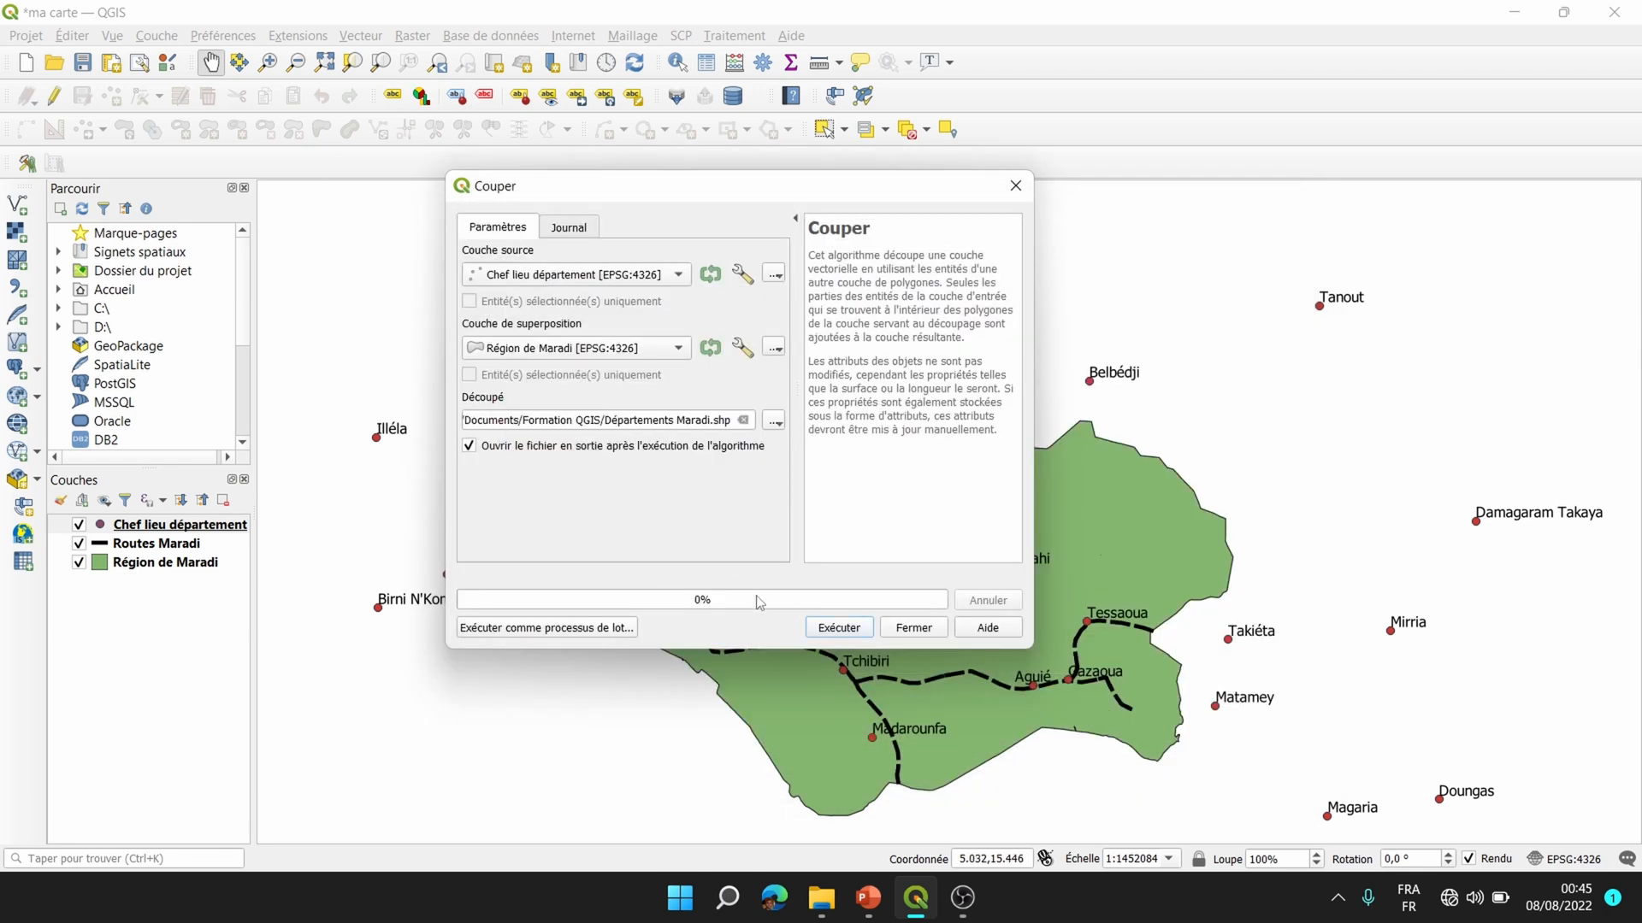
left_click(832, 631)
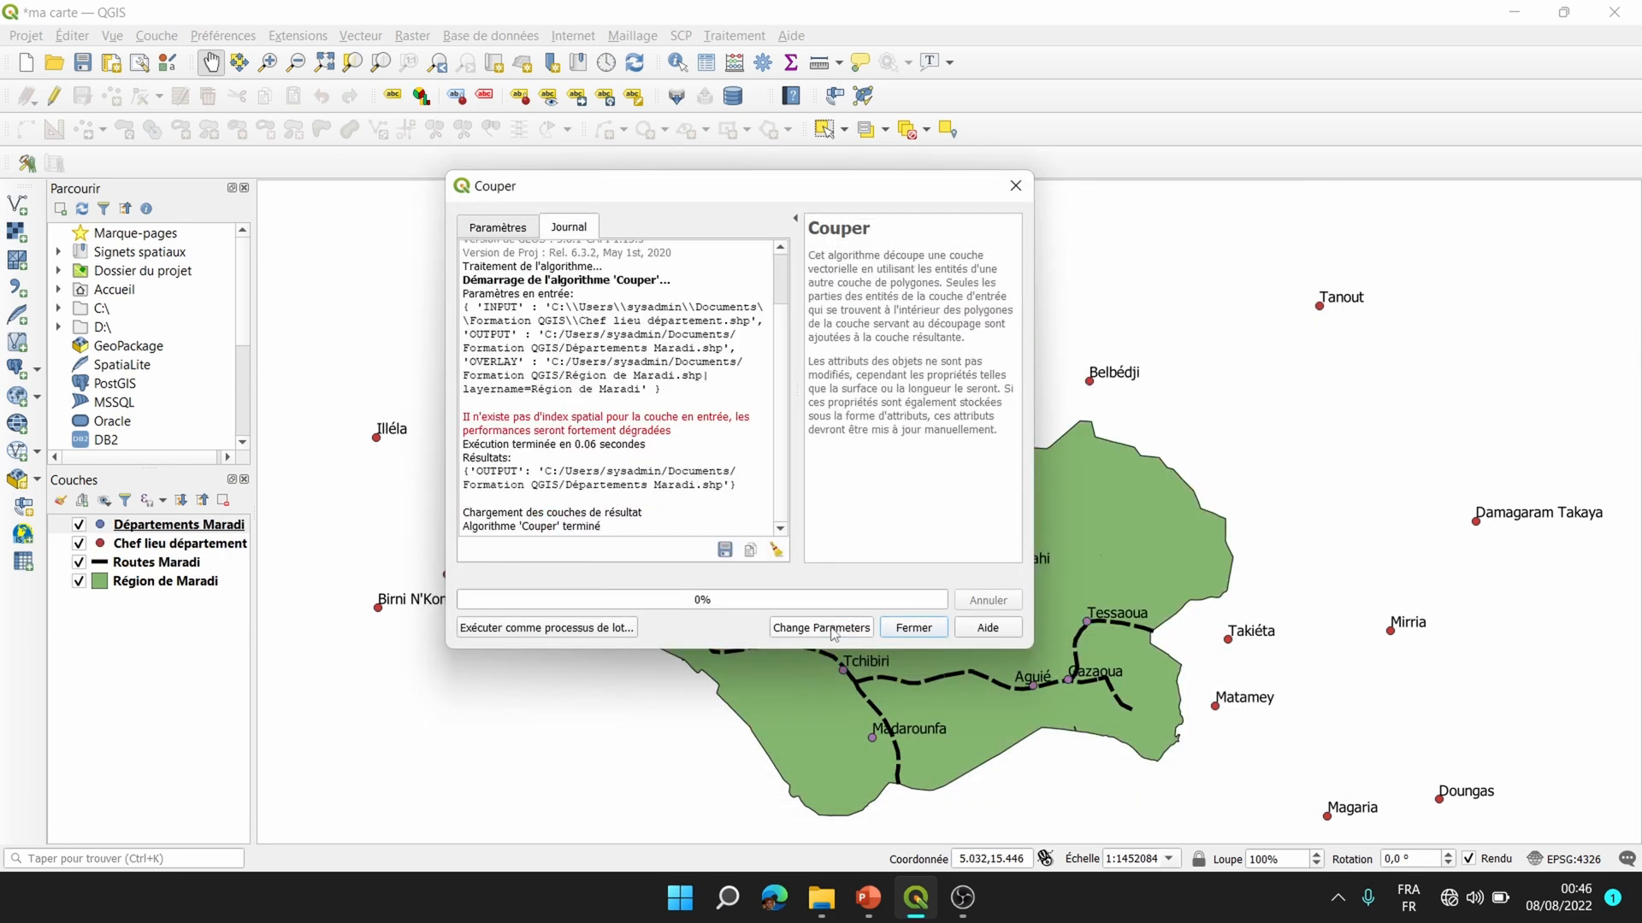
left_click(912, 630)
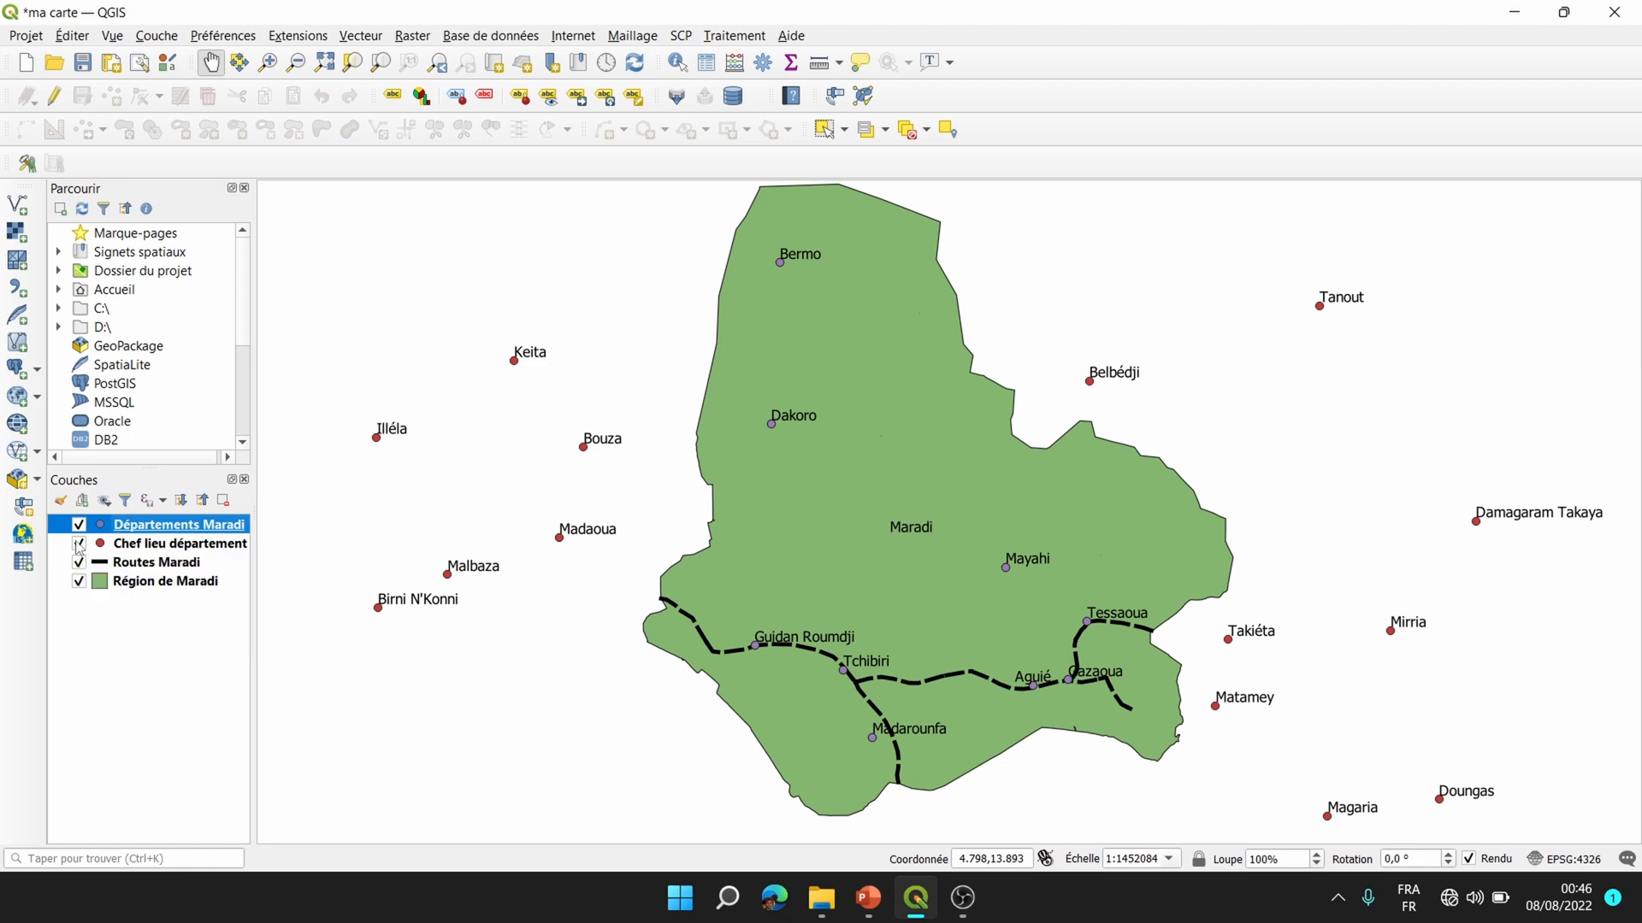
Hide the Chef lieu département layer and remove it from the project, confirming the removal.
left_click(78, 545)
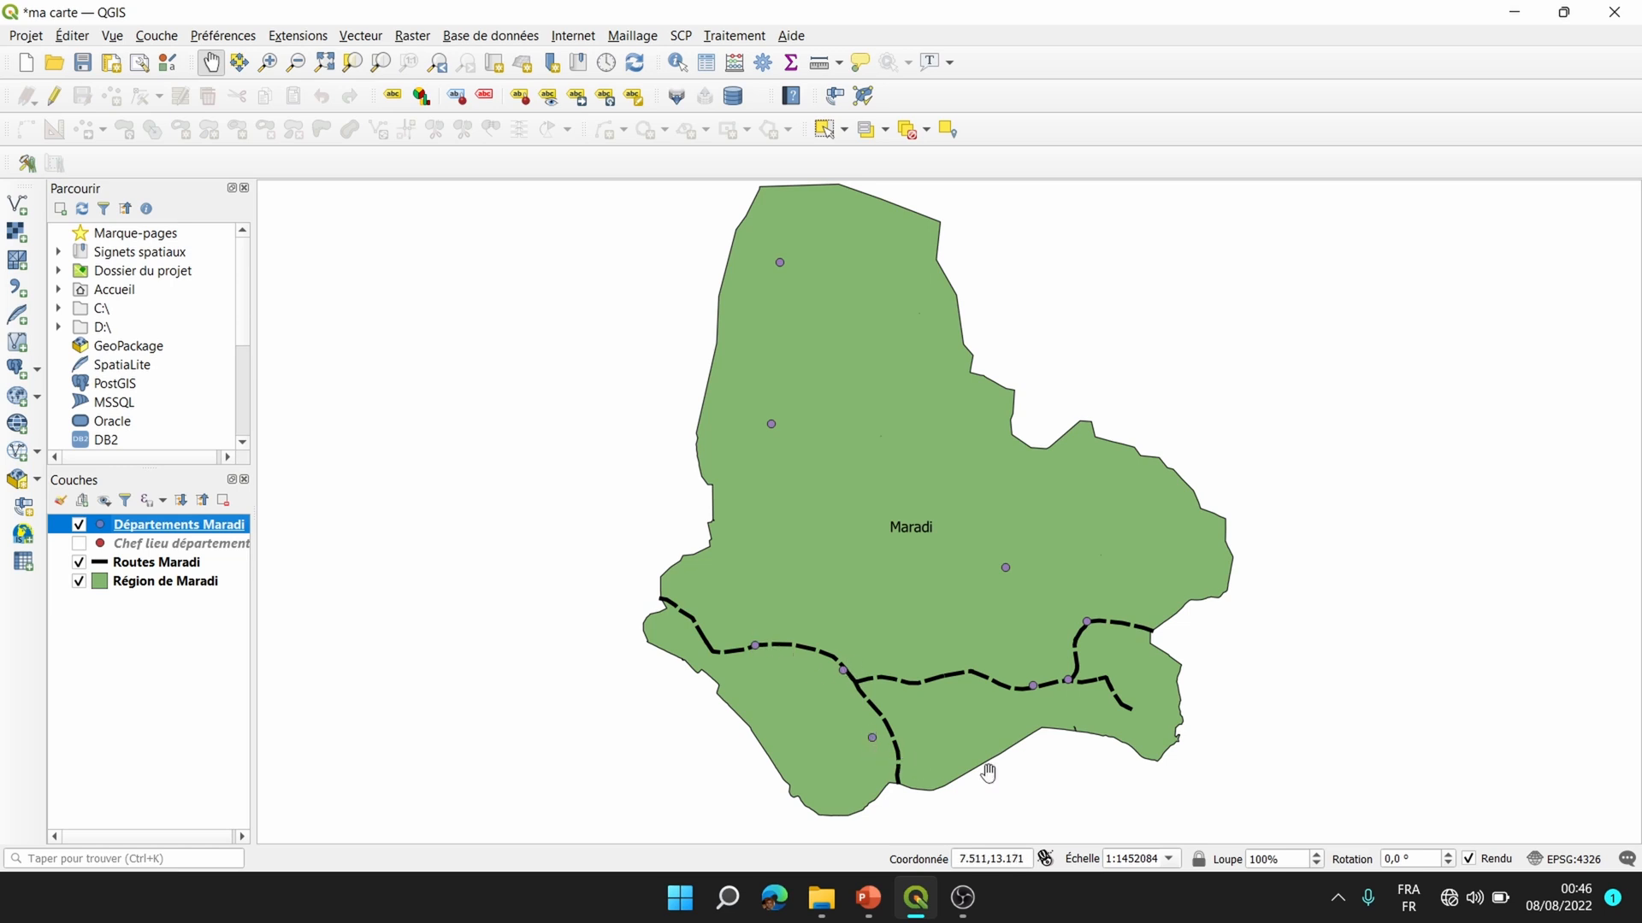
left_click(157, 544)
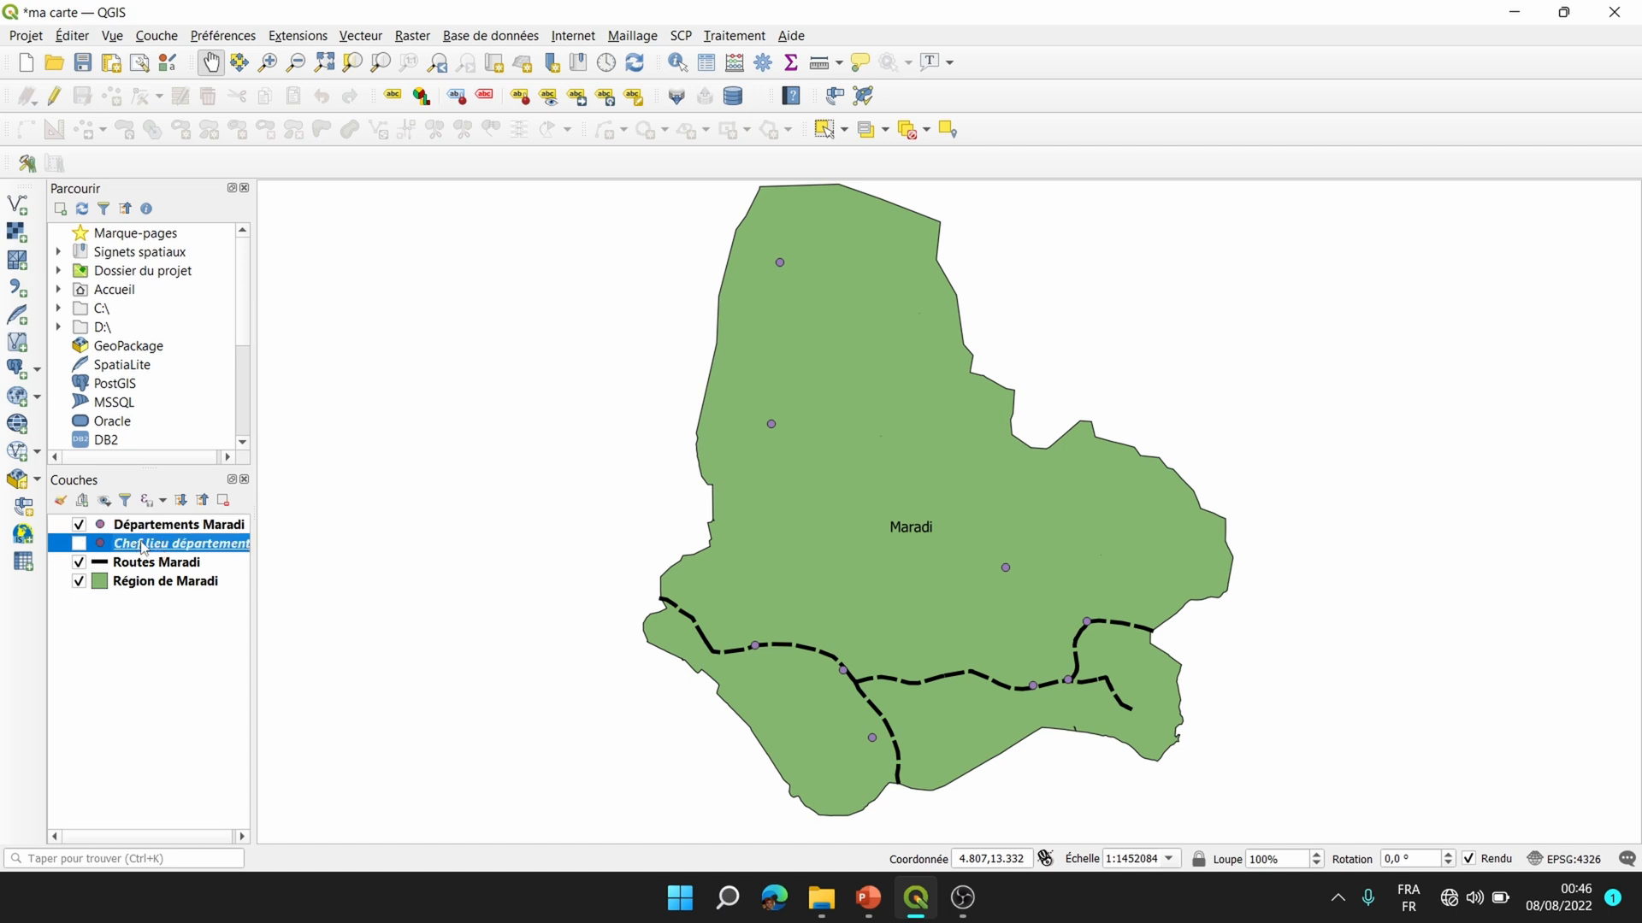
right_click(143, 548)
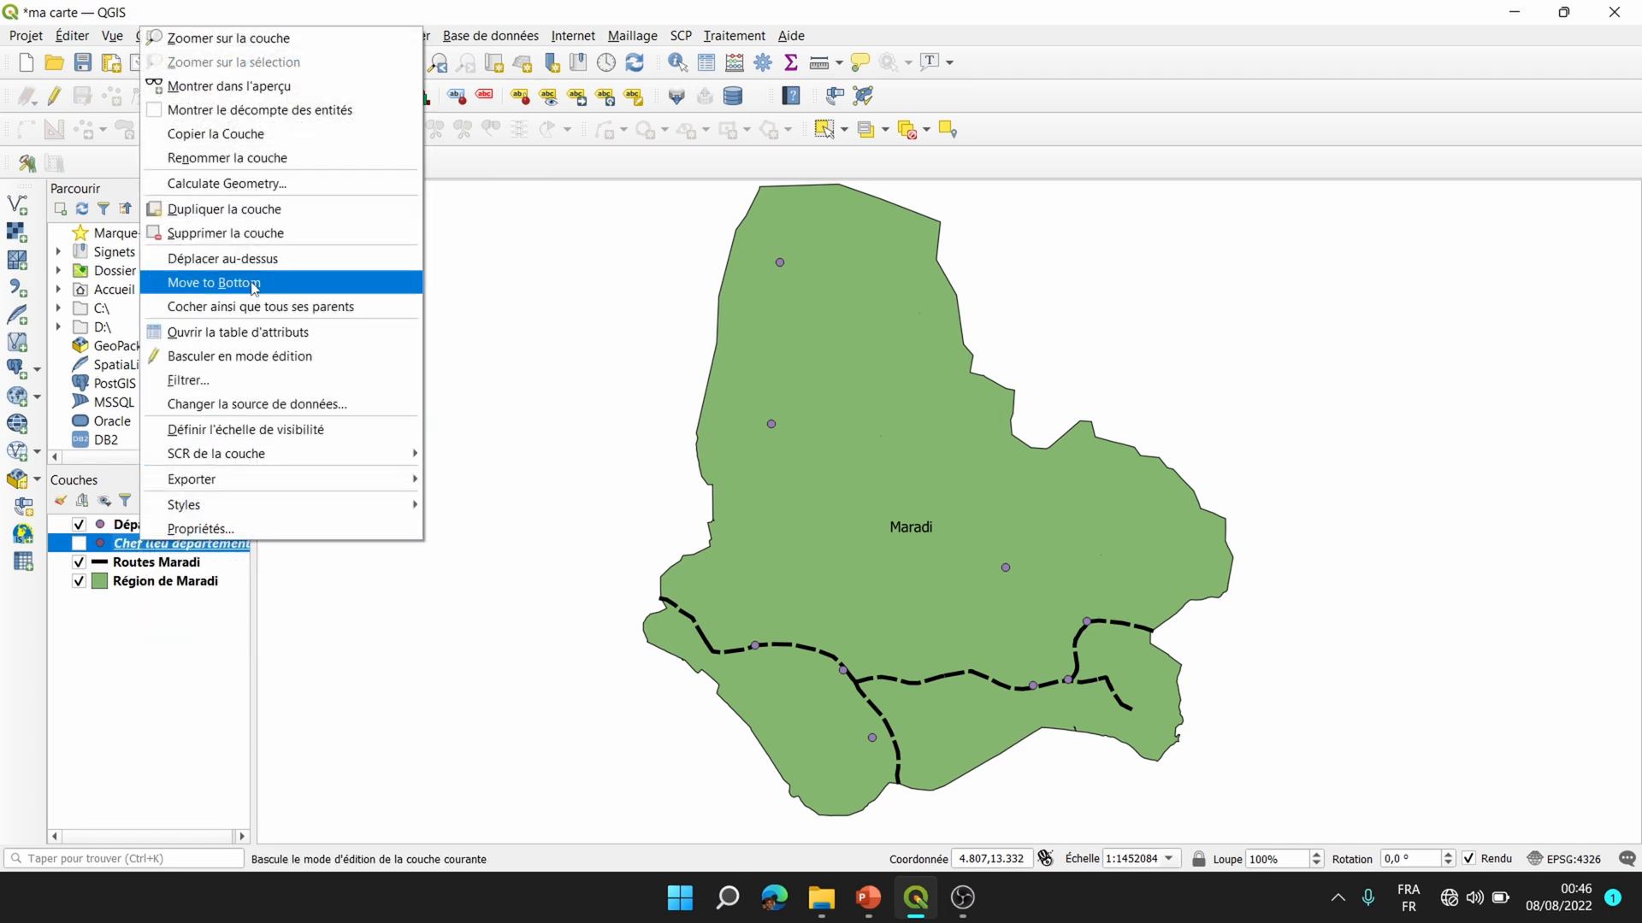
left_click(252, 233)
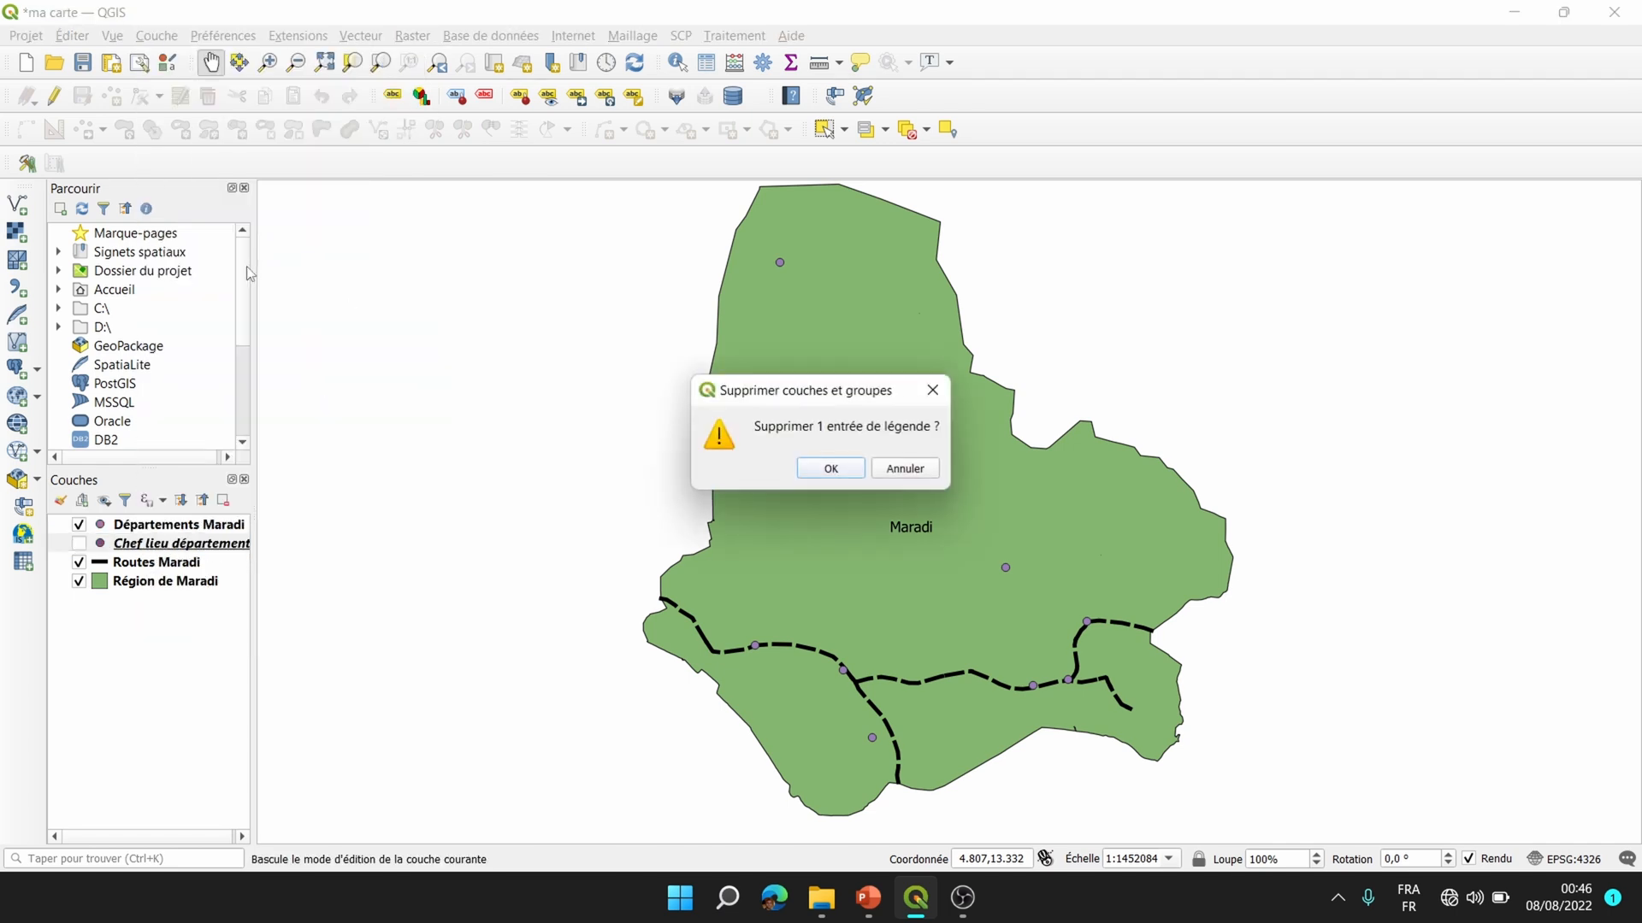
left_click(832, 468)
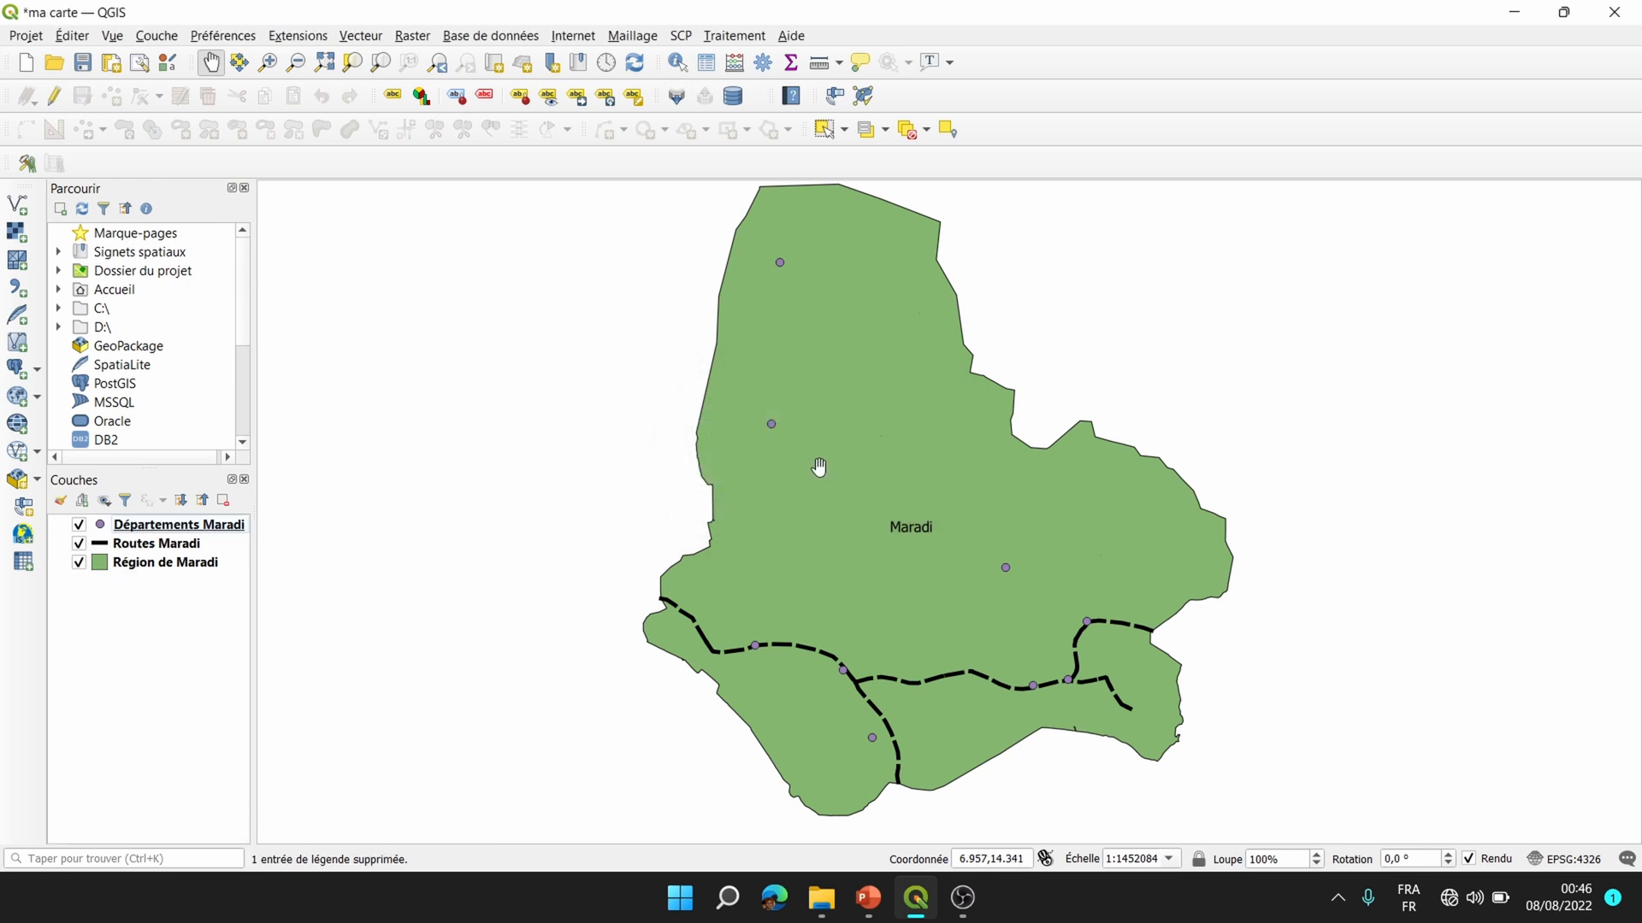
Label the Départements Maradi layer with simple labels (Étiquettes simples) from the NOM field and apply them.
left_click(195, 532)
right_click(191, 531)
left_click(244, 518)
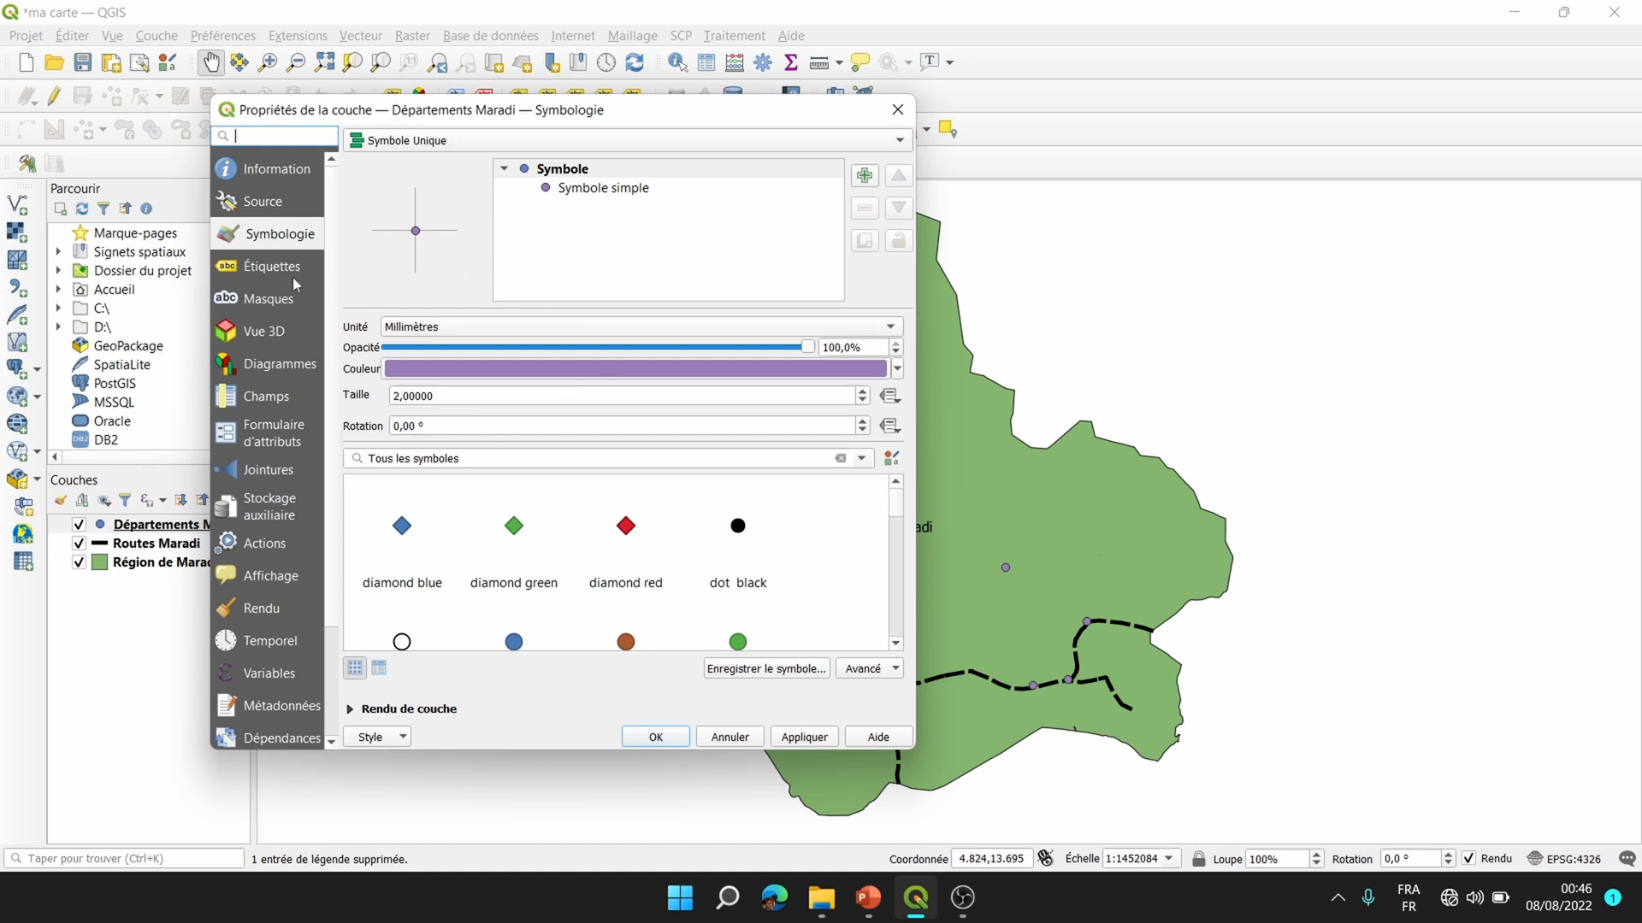
left_click(273, 268)
left_click(456, 142)
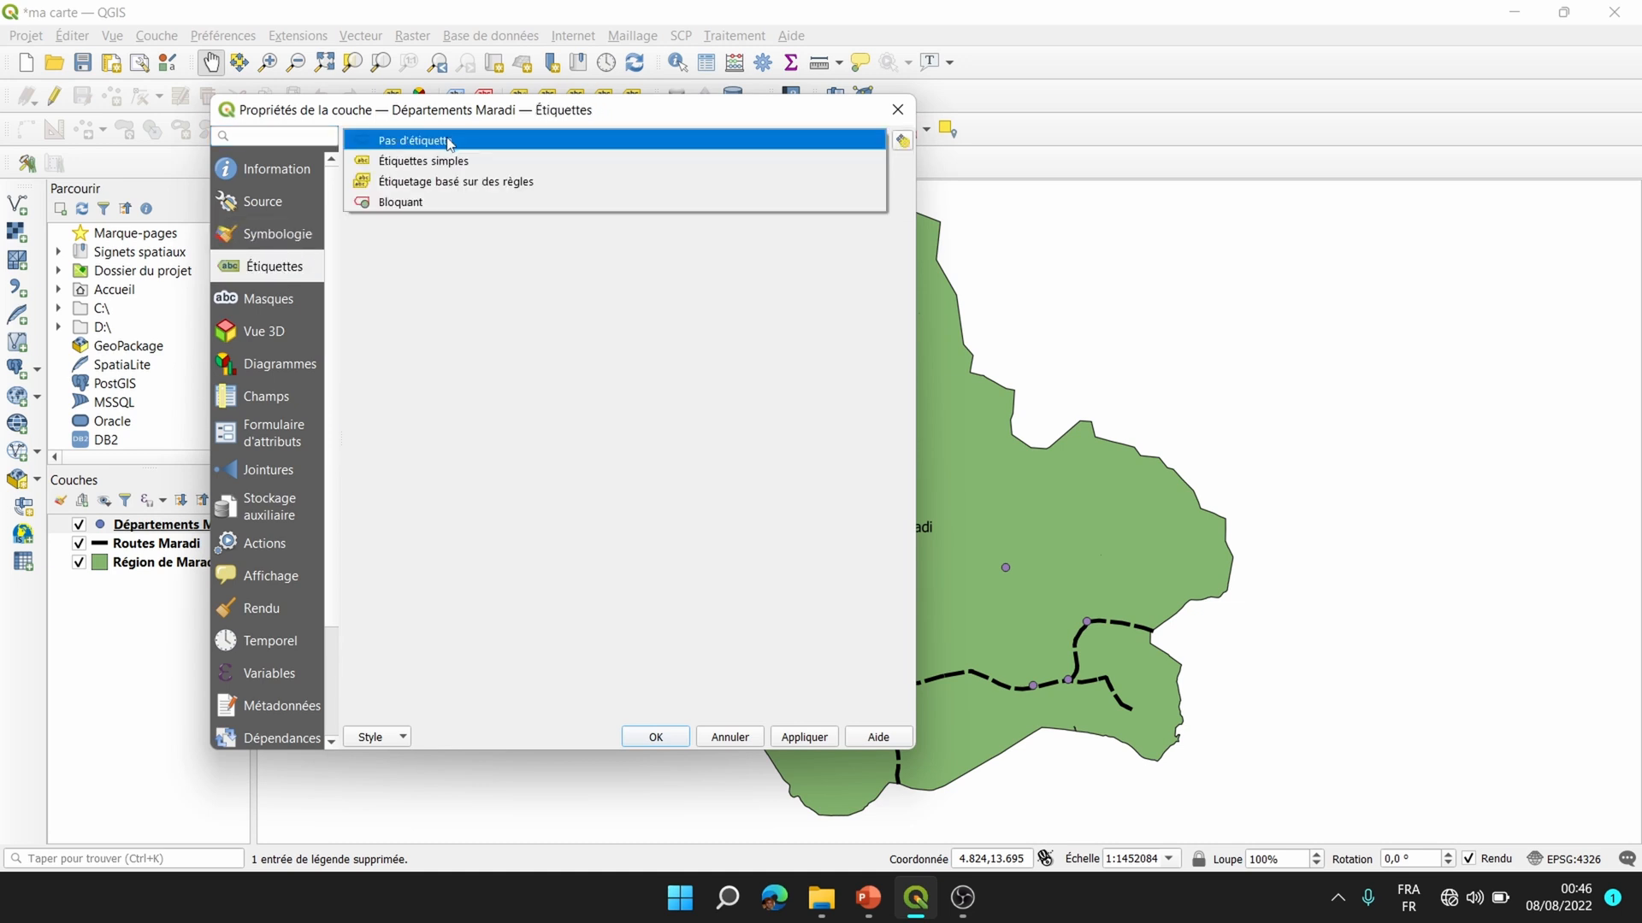
left_click(431, 167)
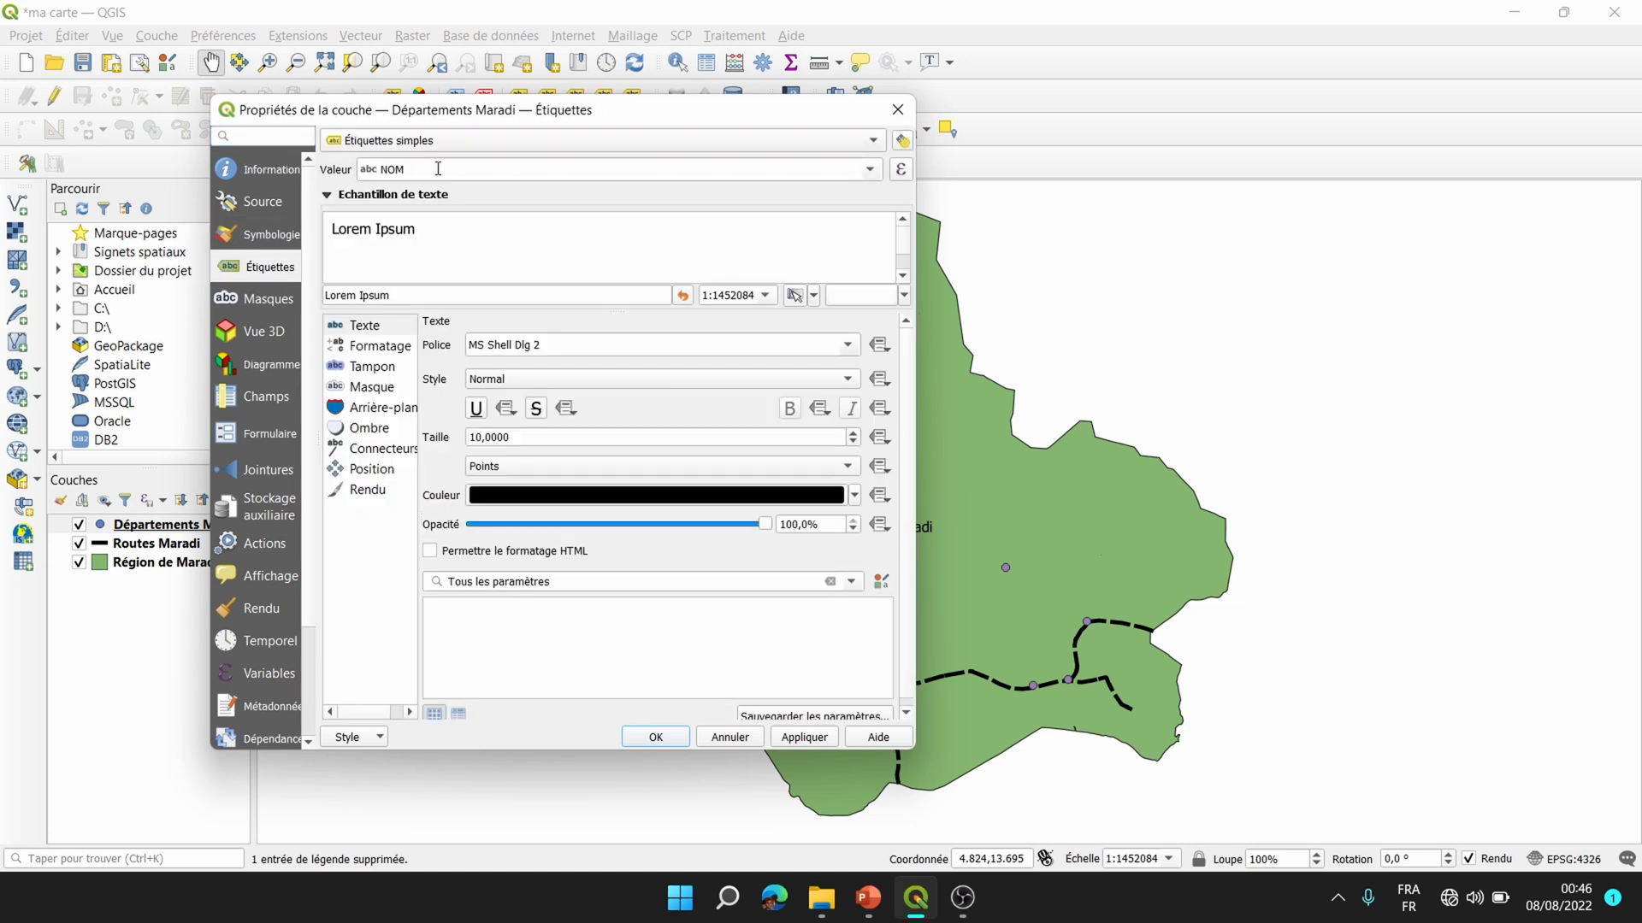
left_click(808, 740)
left_click(657, 737)
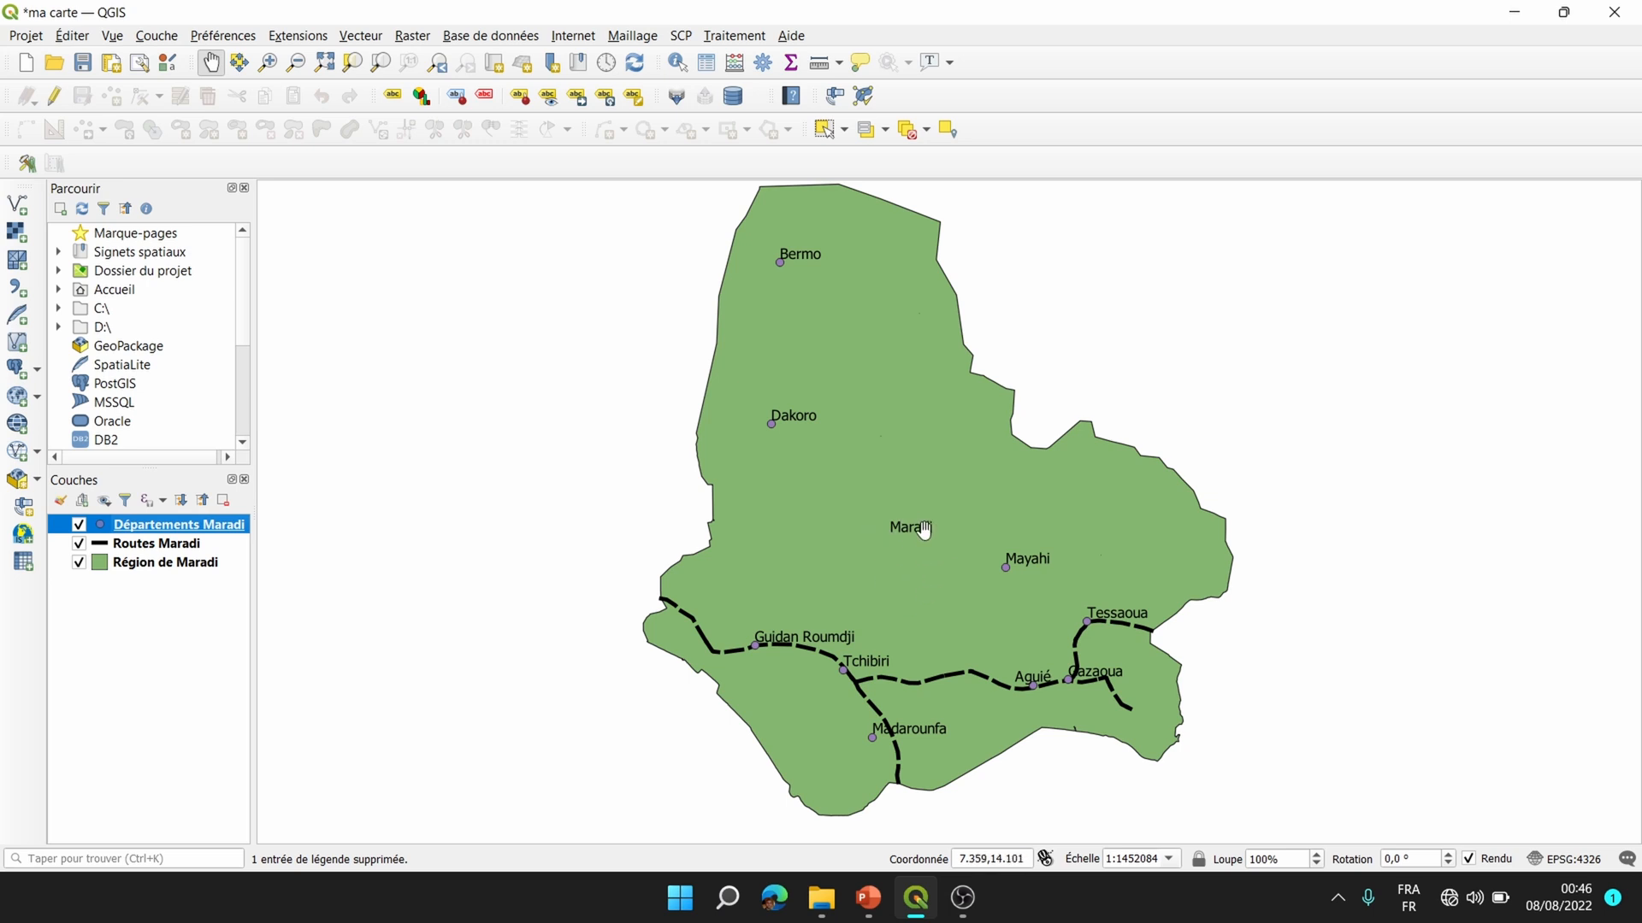
Turn off the labels of the Région de Maradi layer with Pas d'étiquette and apply the change.
left_click(160, 569)
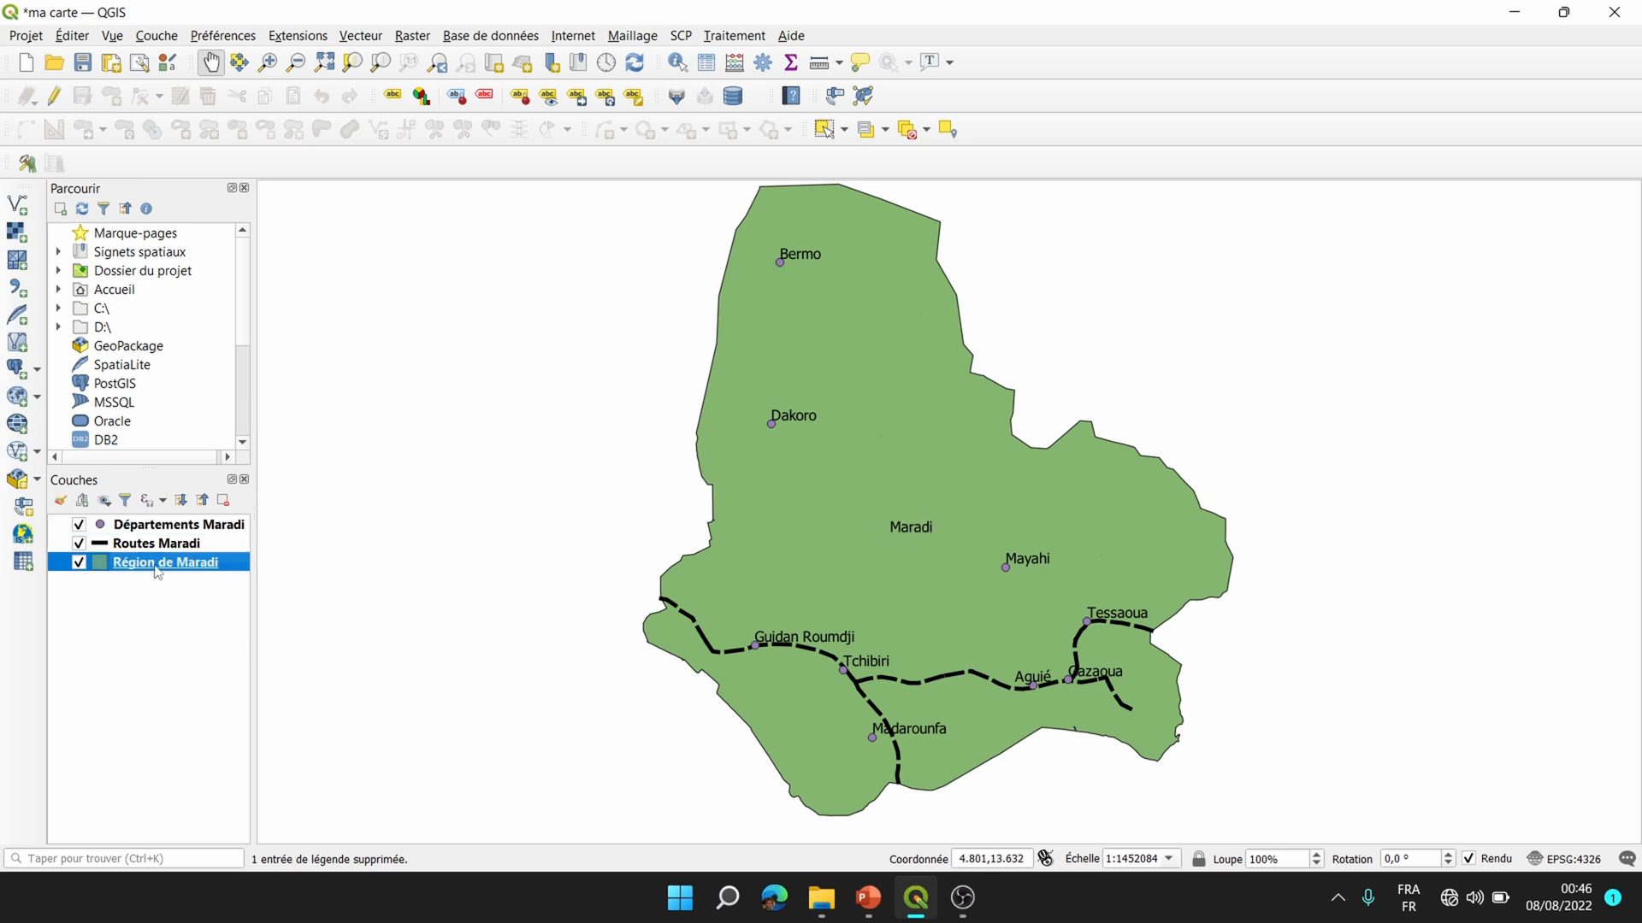
right_click(182, 578)
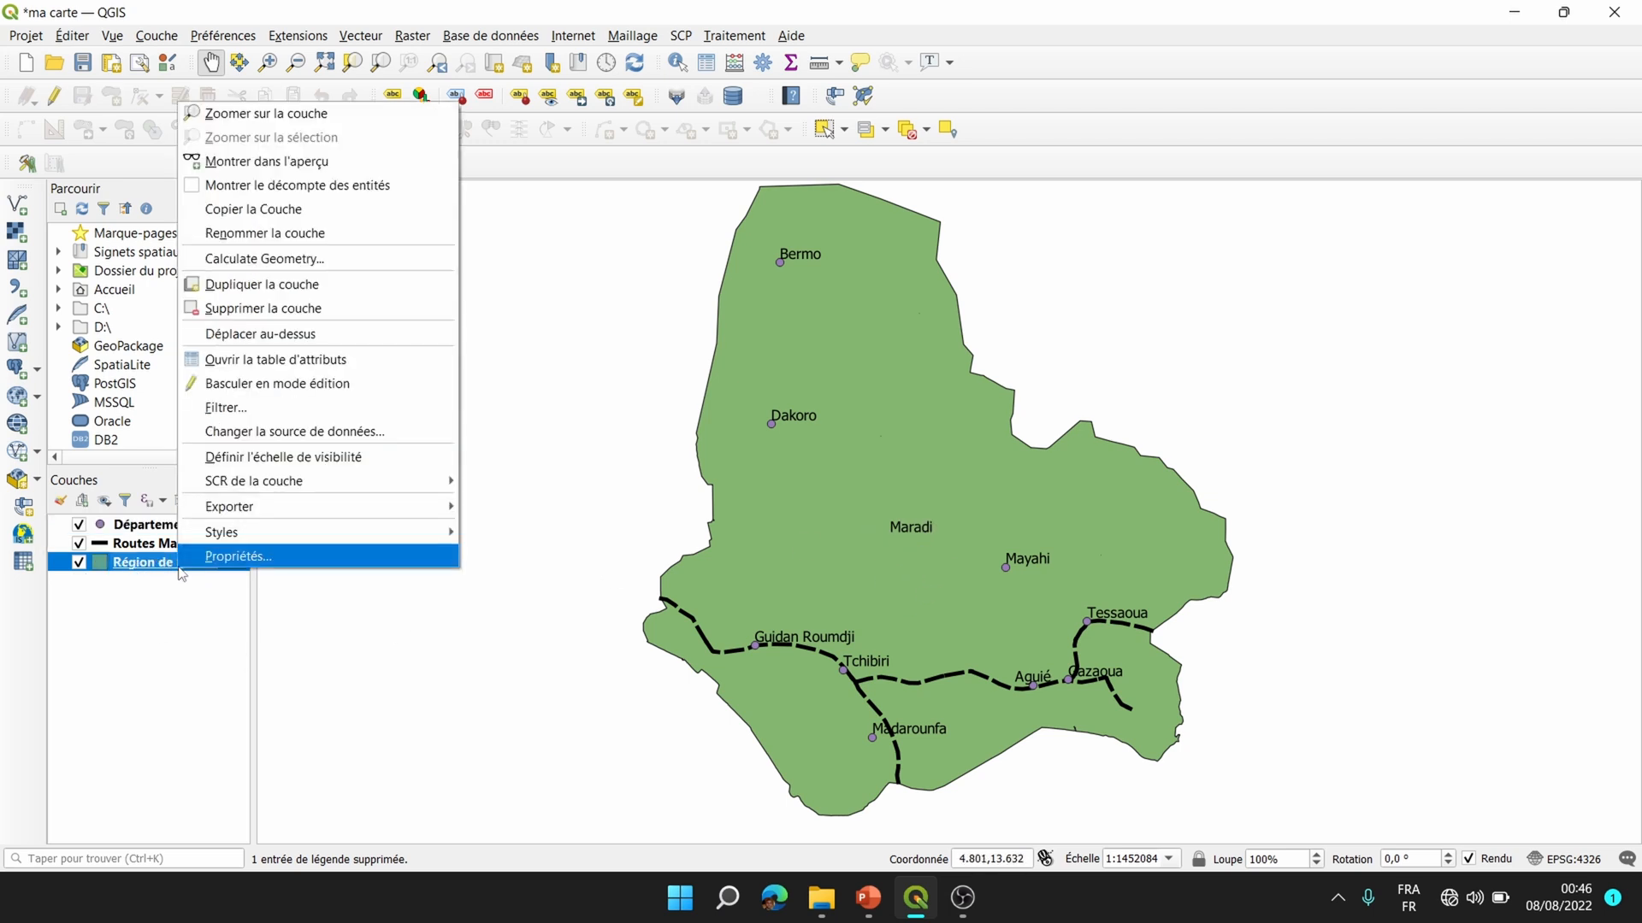
left_click(256, 557)
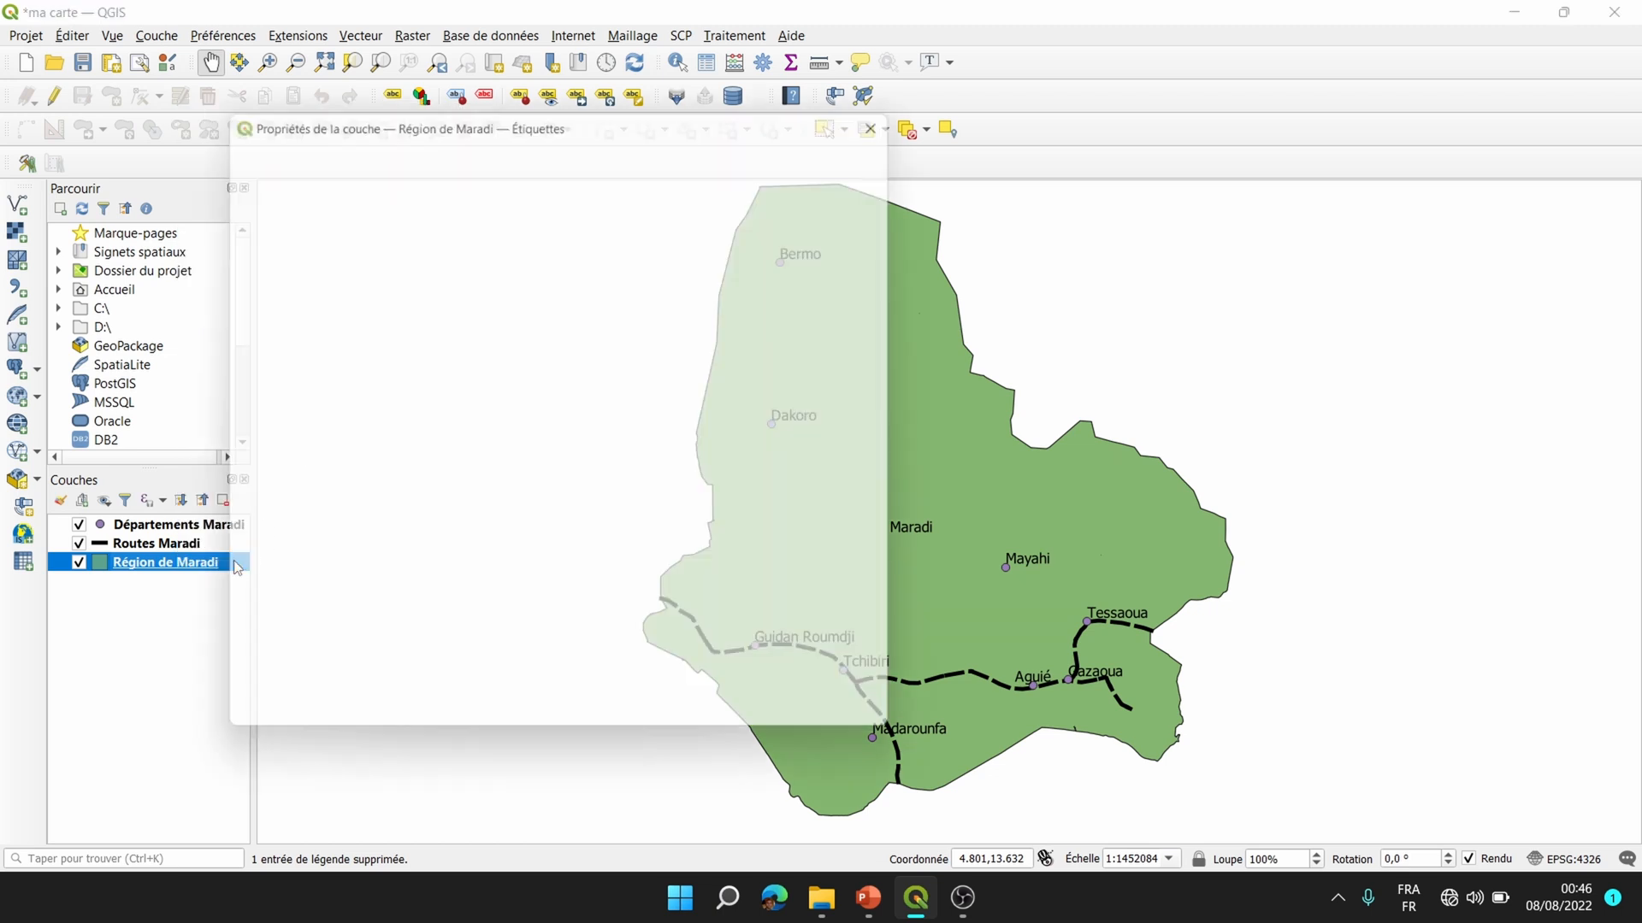
left_click(405, 140)
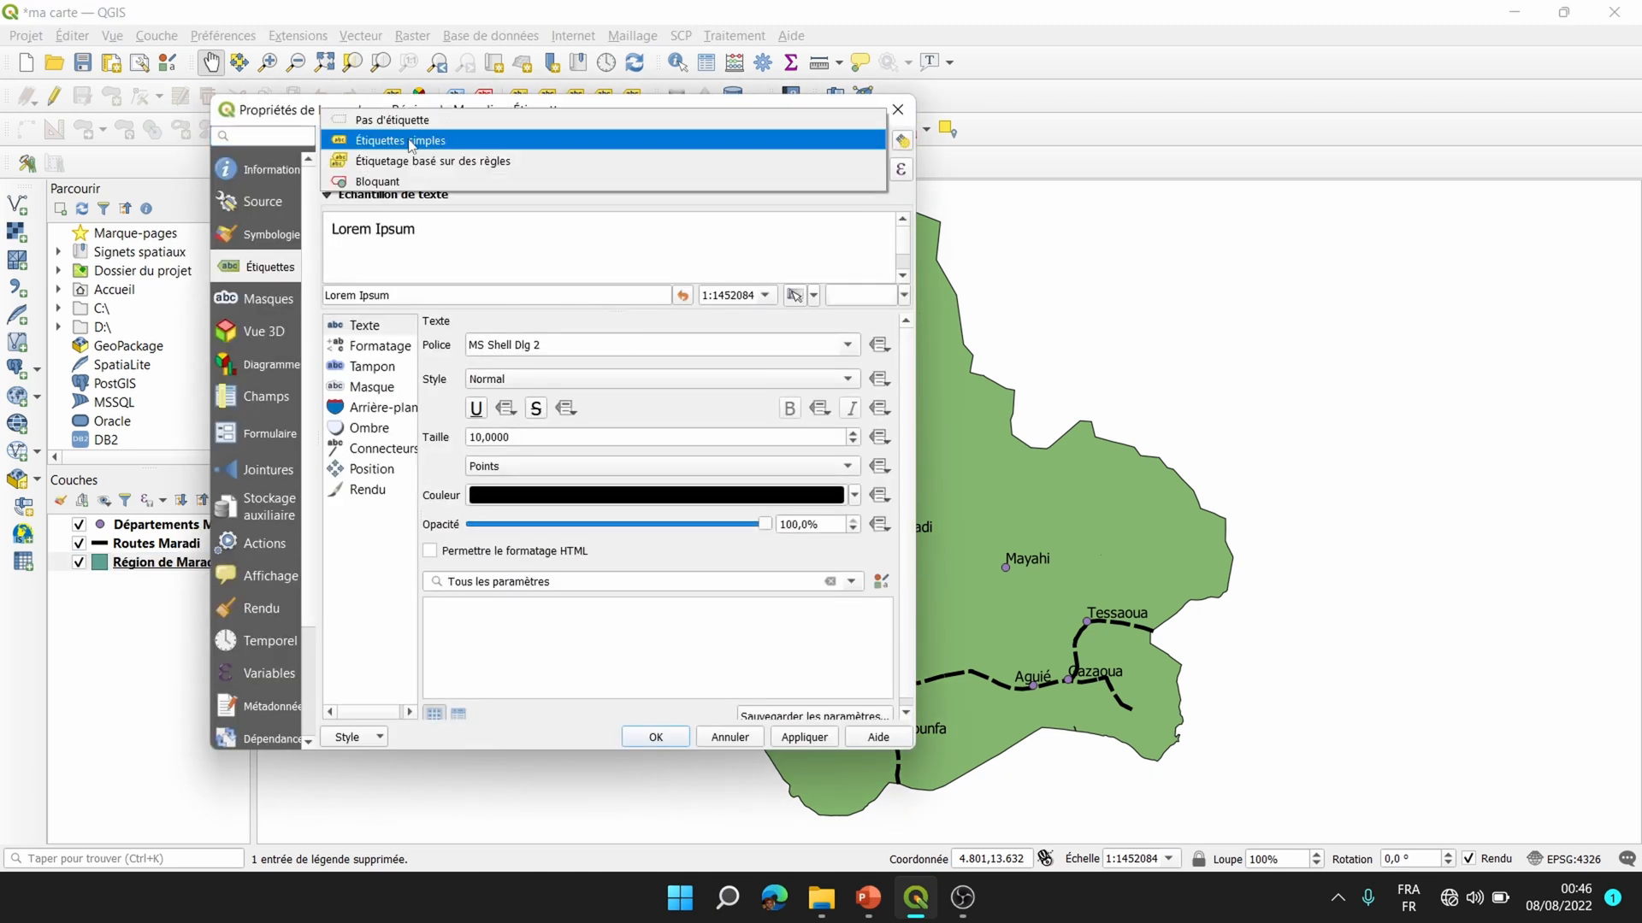
left_click(404, 122)
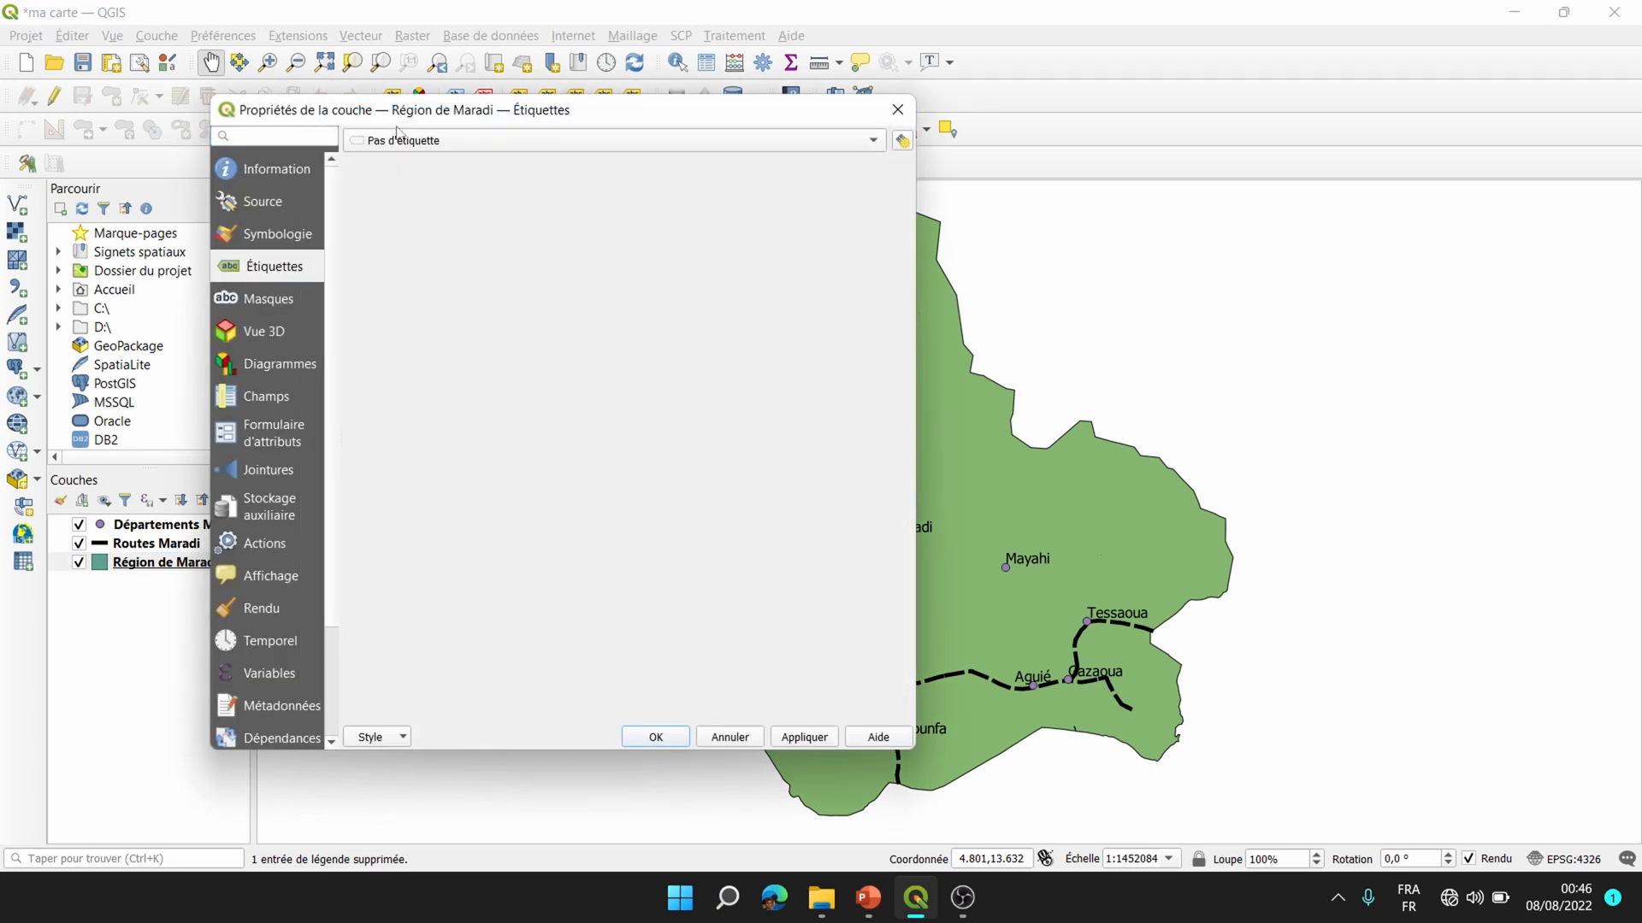
left_click(776, 740)
left_click(633, 736)
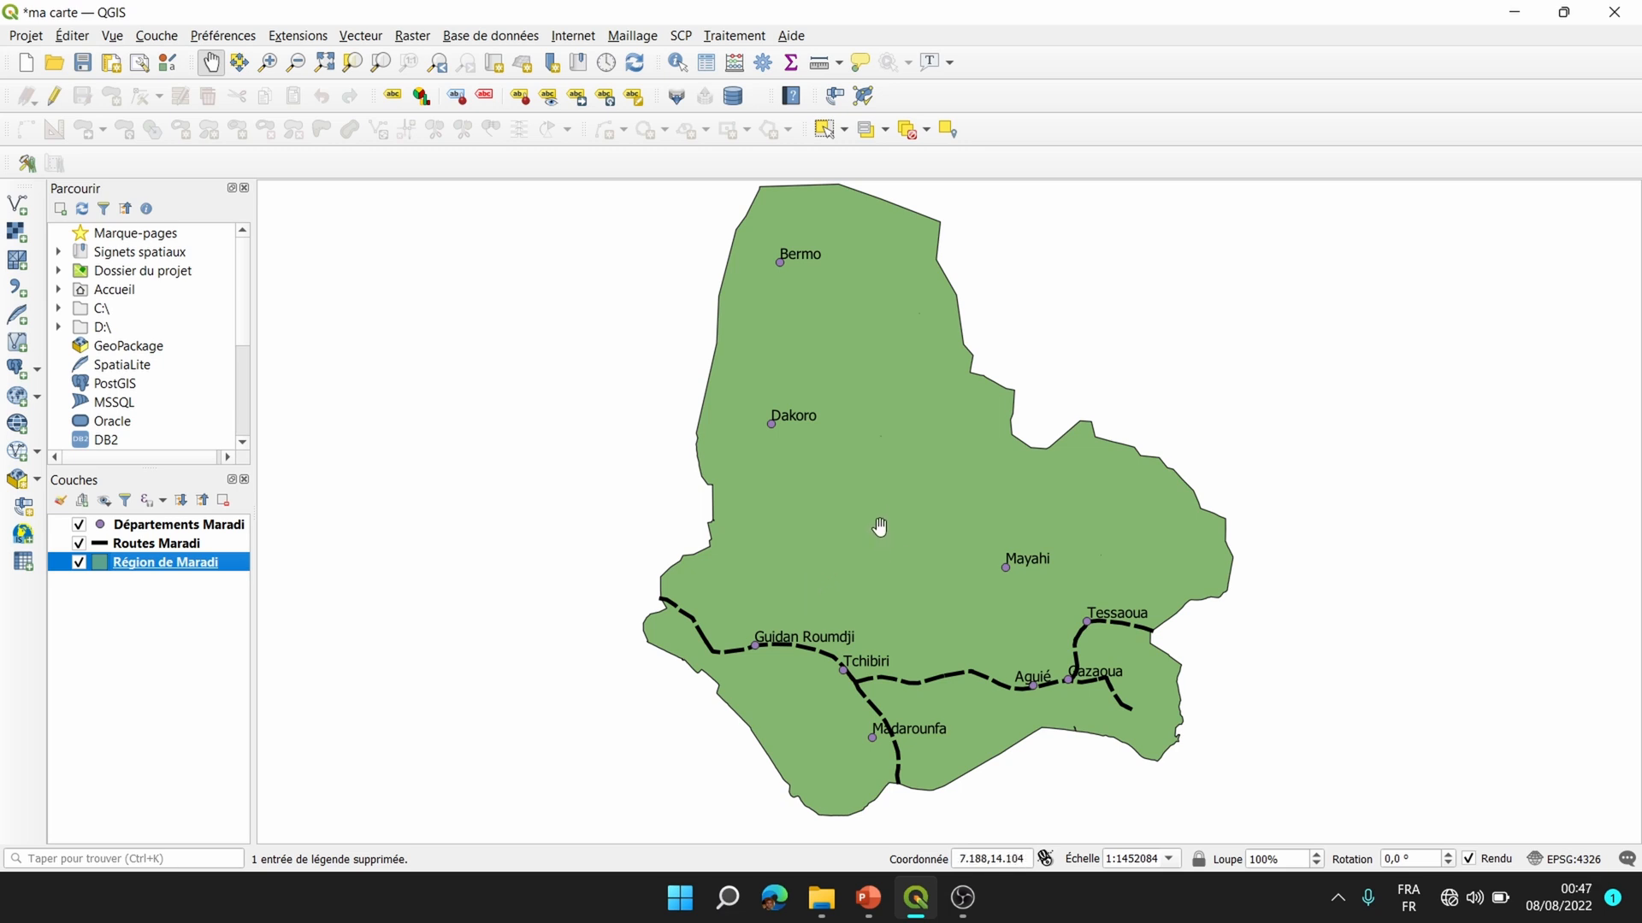
left_click_drag(878, 522, 877, 532)
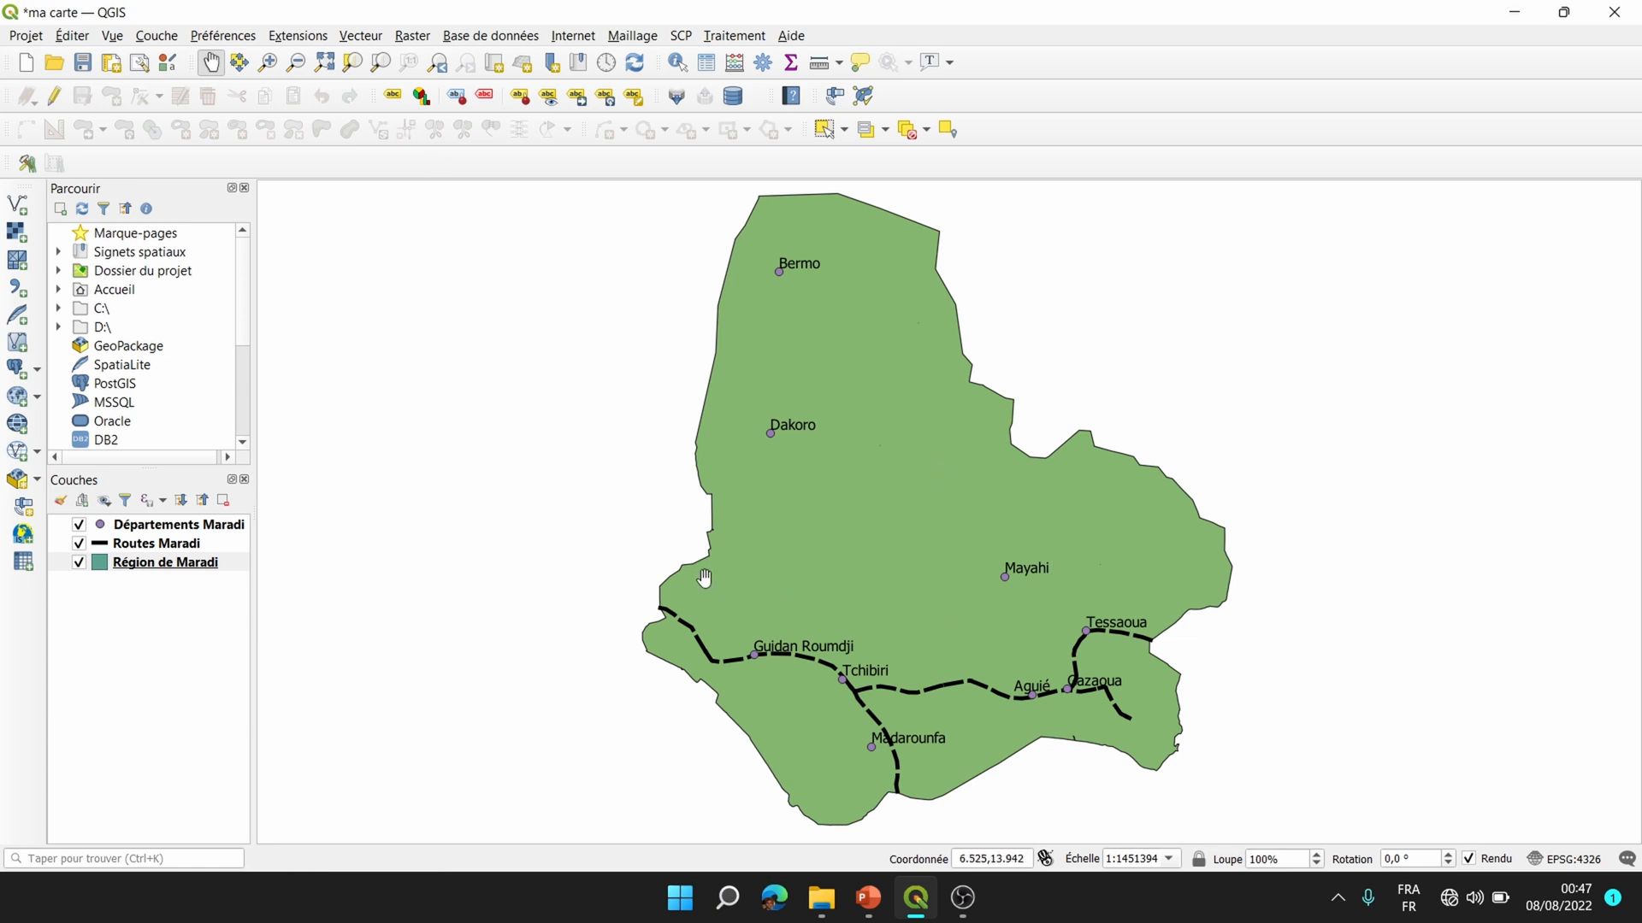
left_click(360, 35)
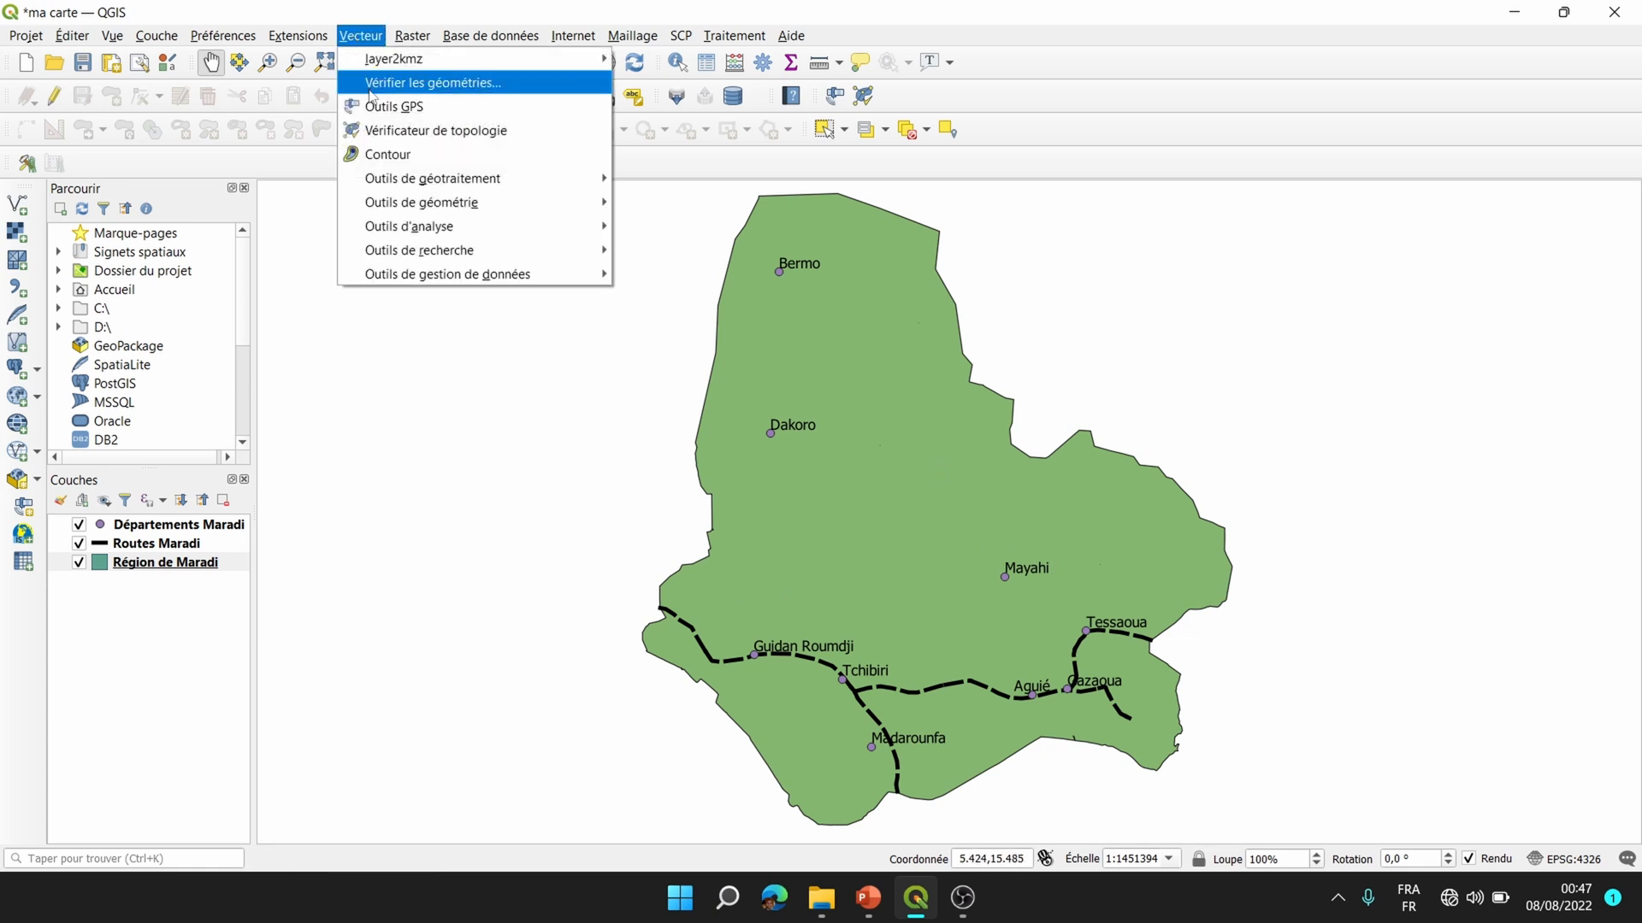
mouse_move(460, 181)
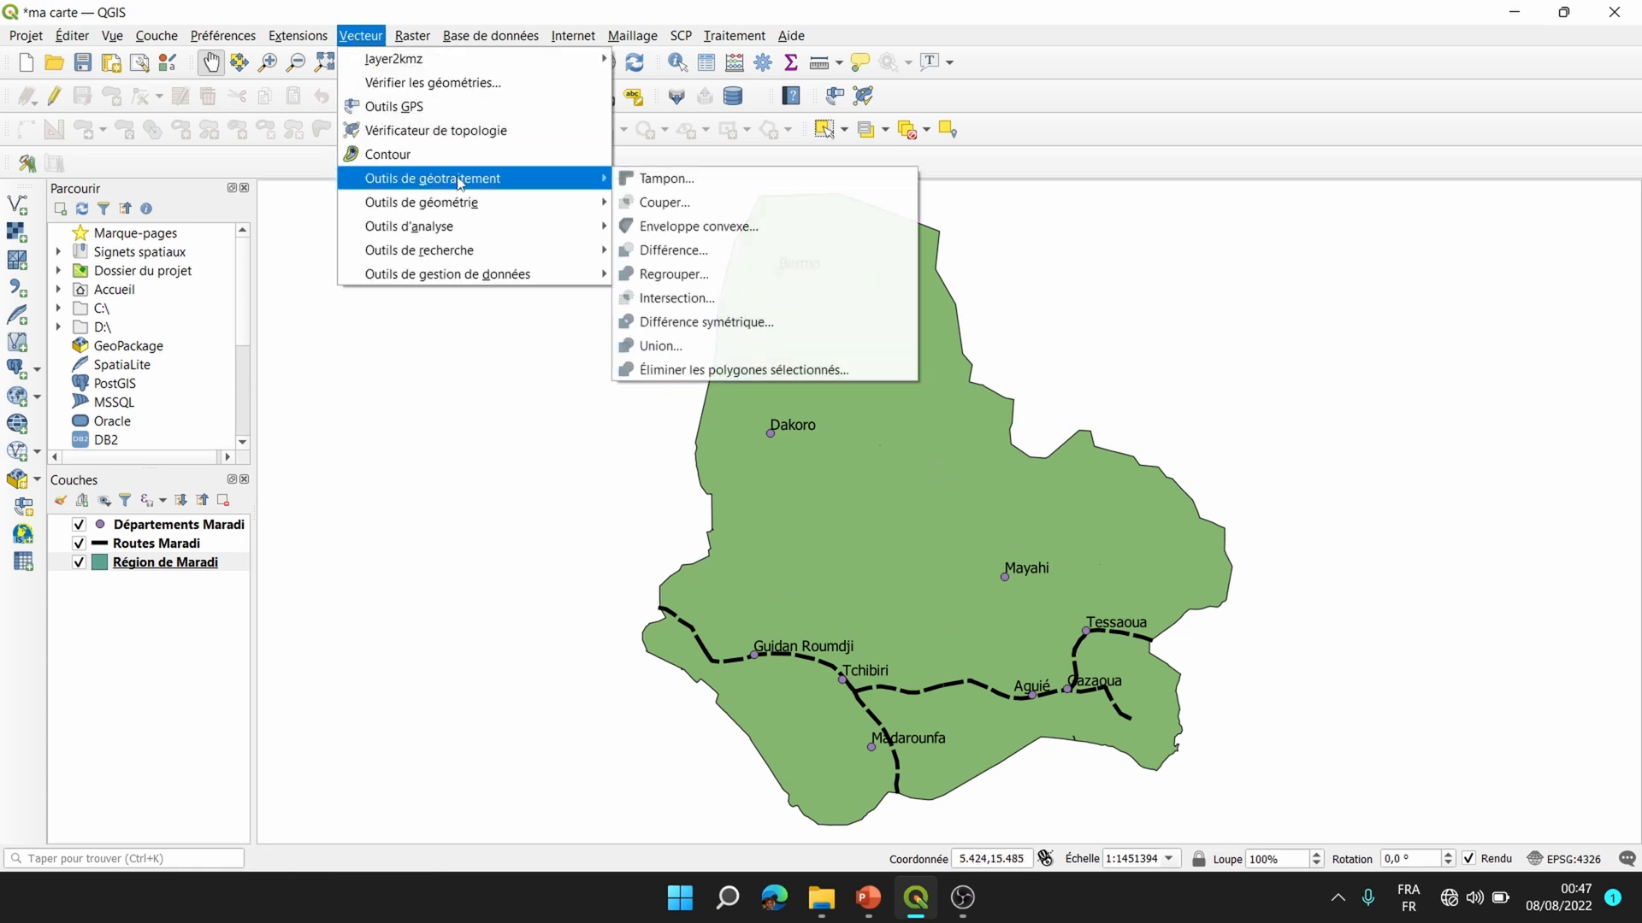
left_click(676, 202)
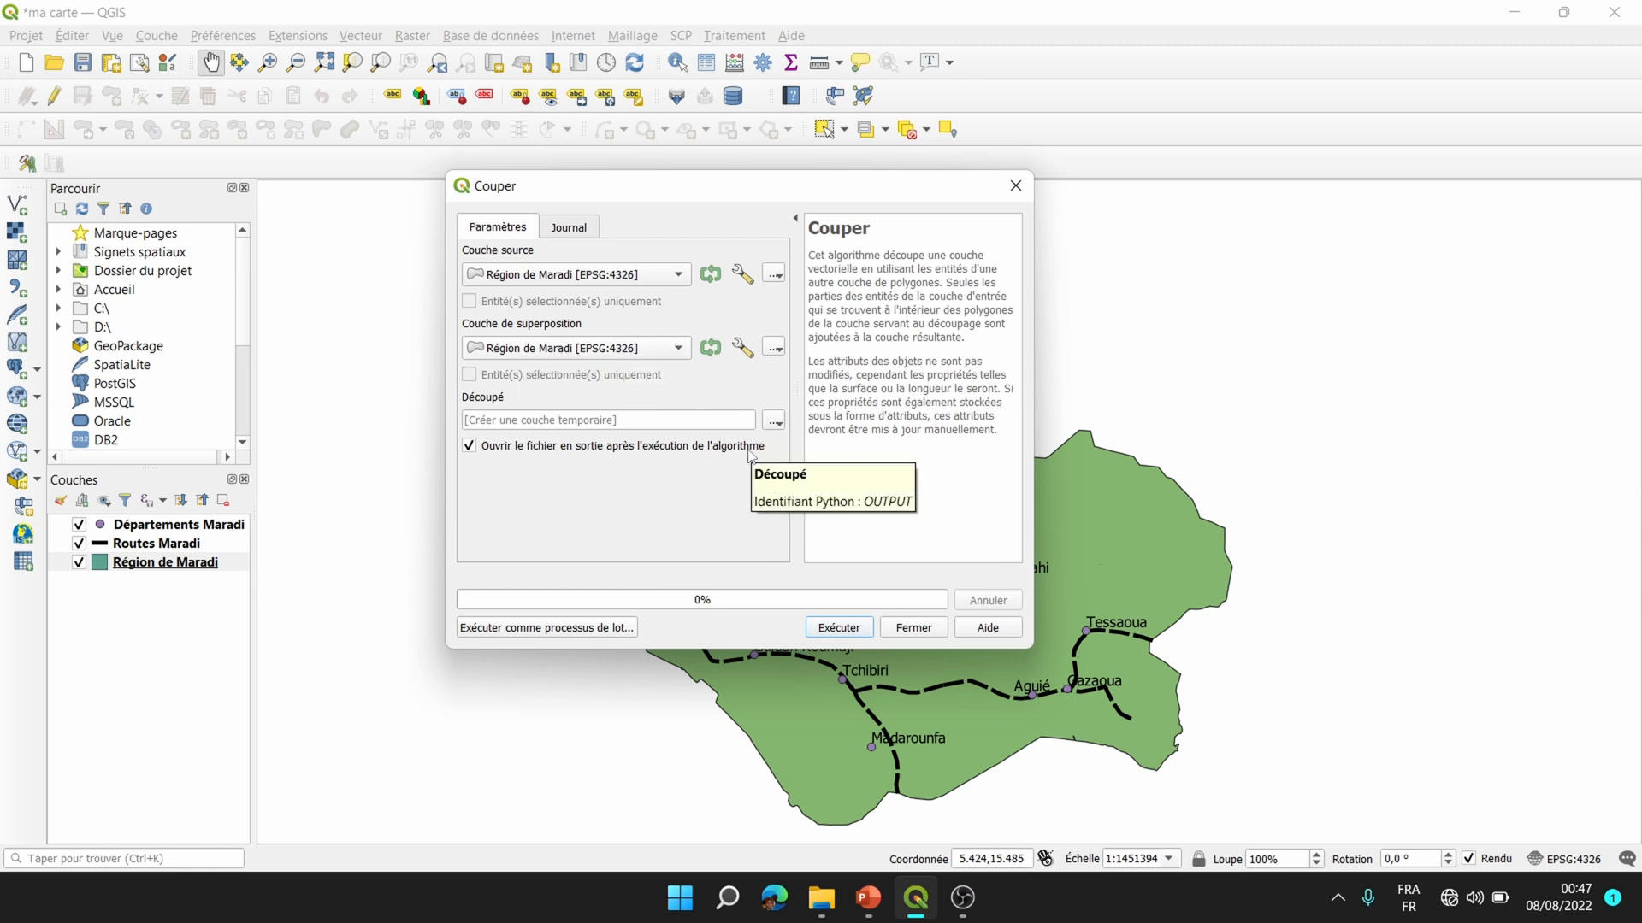
left_click(914, 630)
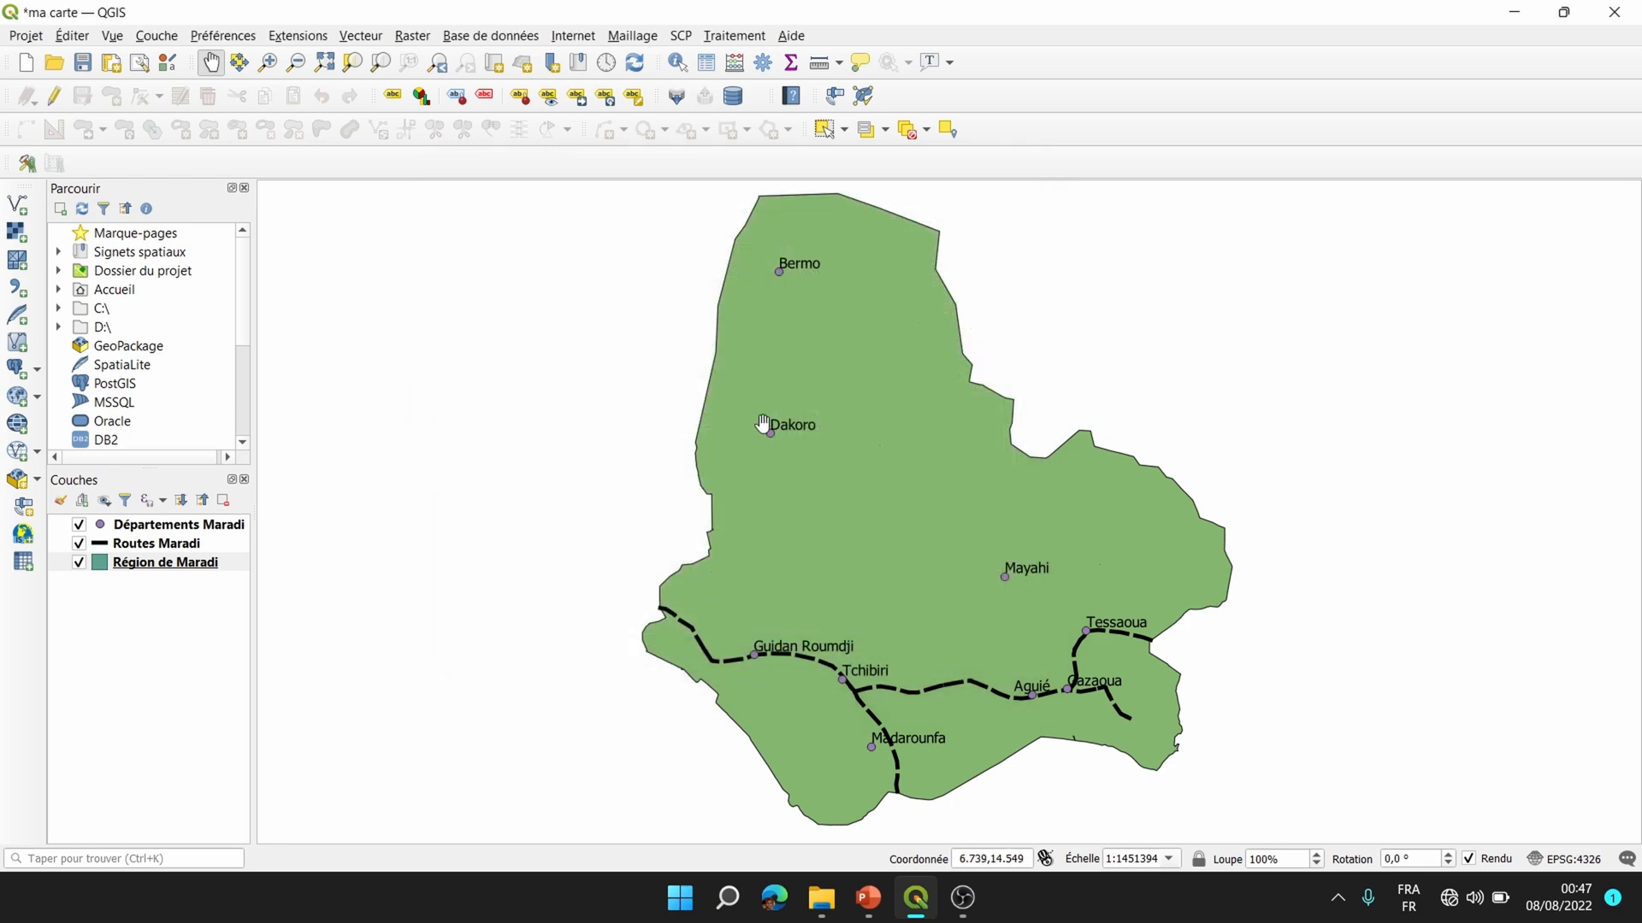
left_click_drag(762, 423, 756, 432)
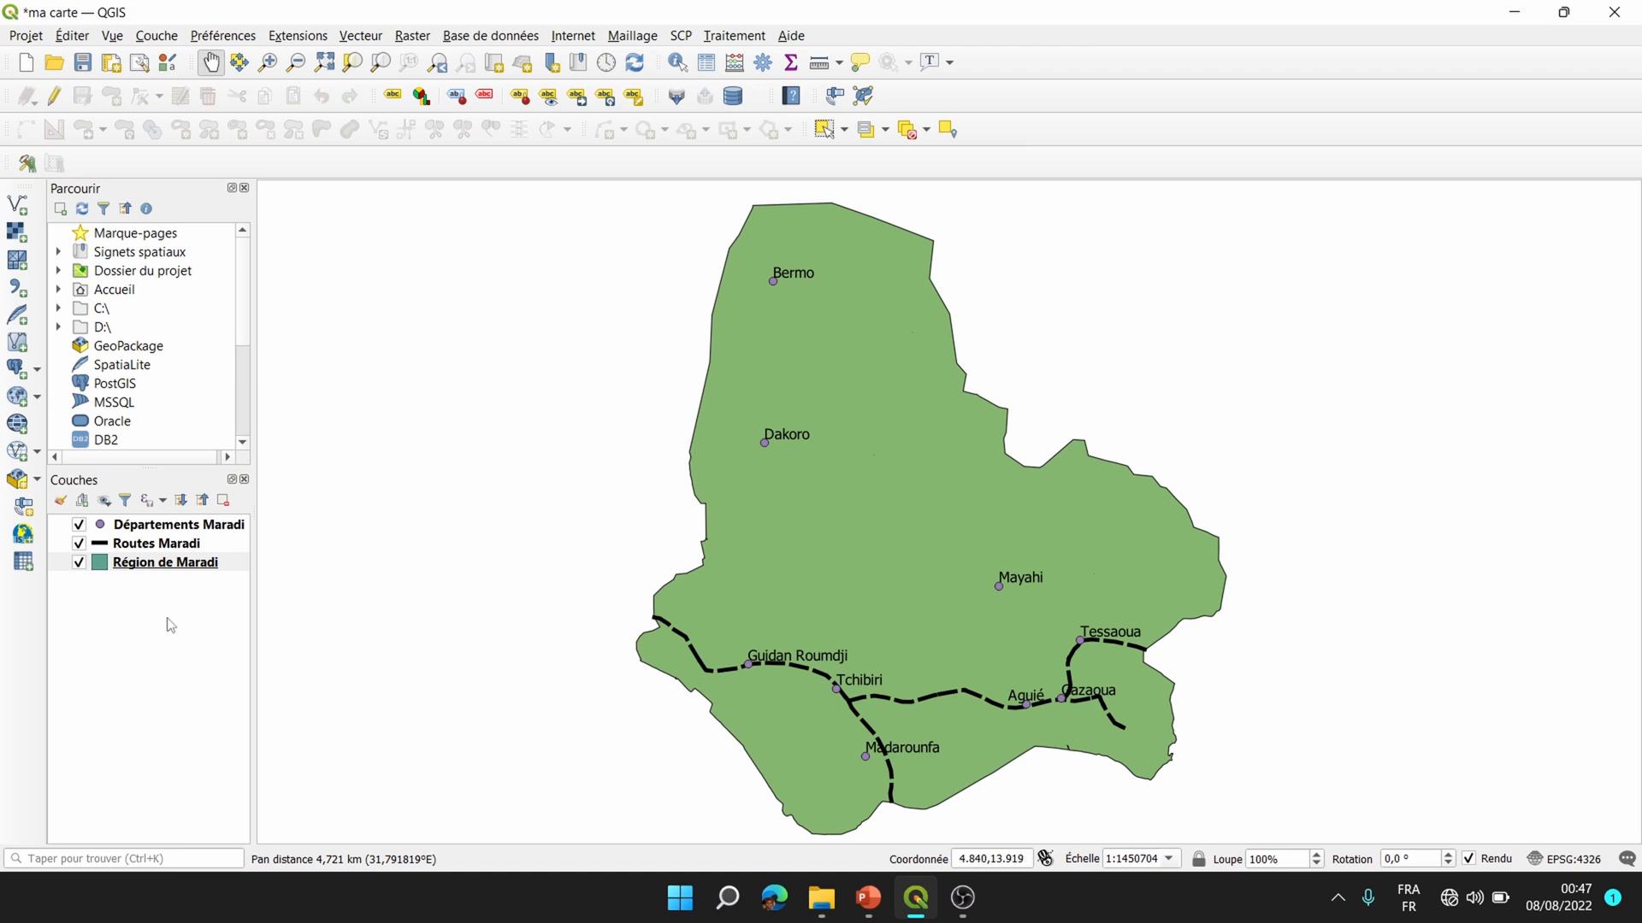
Change the fill colour of the Région de Maradi layer to light grey from the recent colours, then apply and confirm.
right_click(122, 573)
left_click(171, 551)
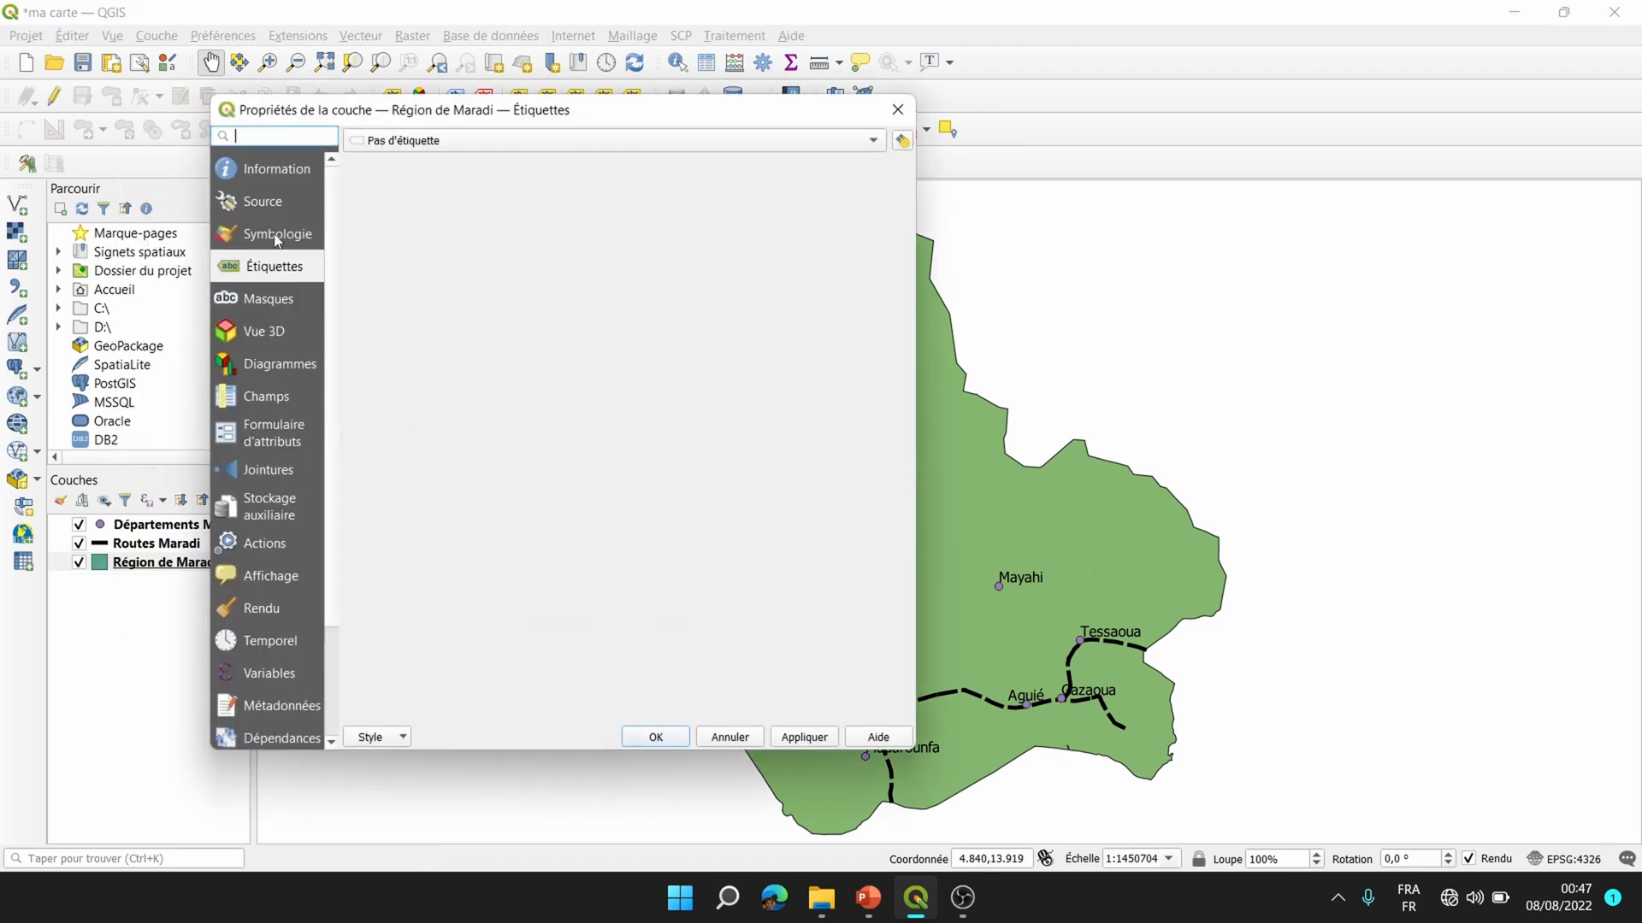
left_click(275, 241)
left_click(608, 194)
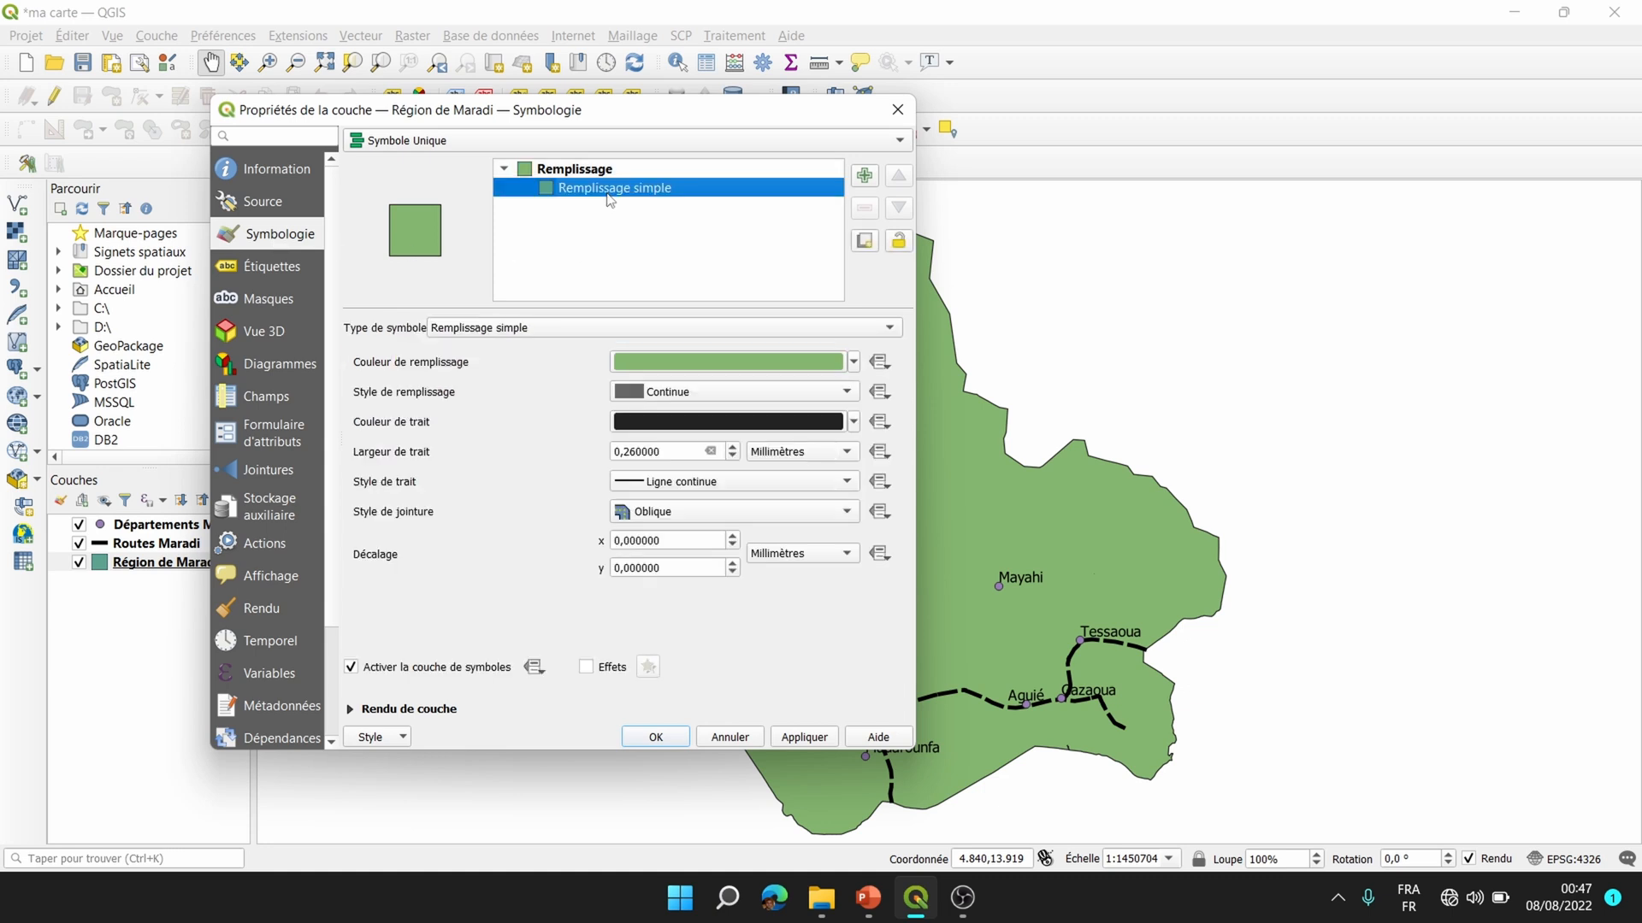
left_click(854, 363)
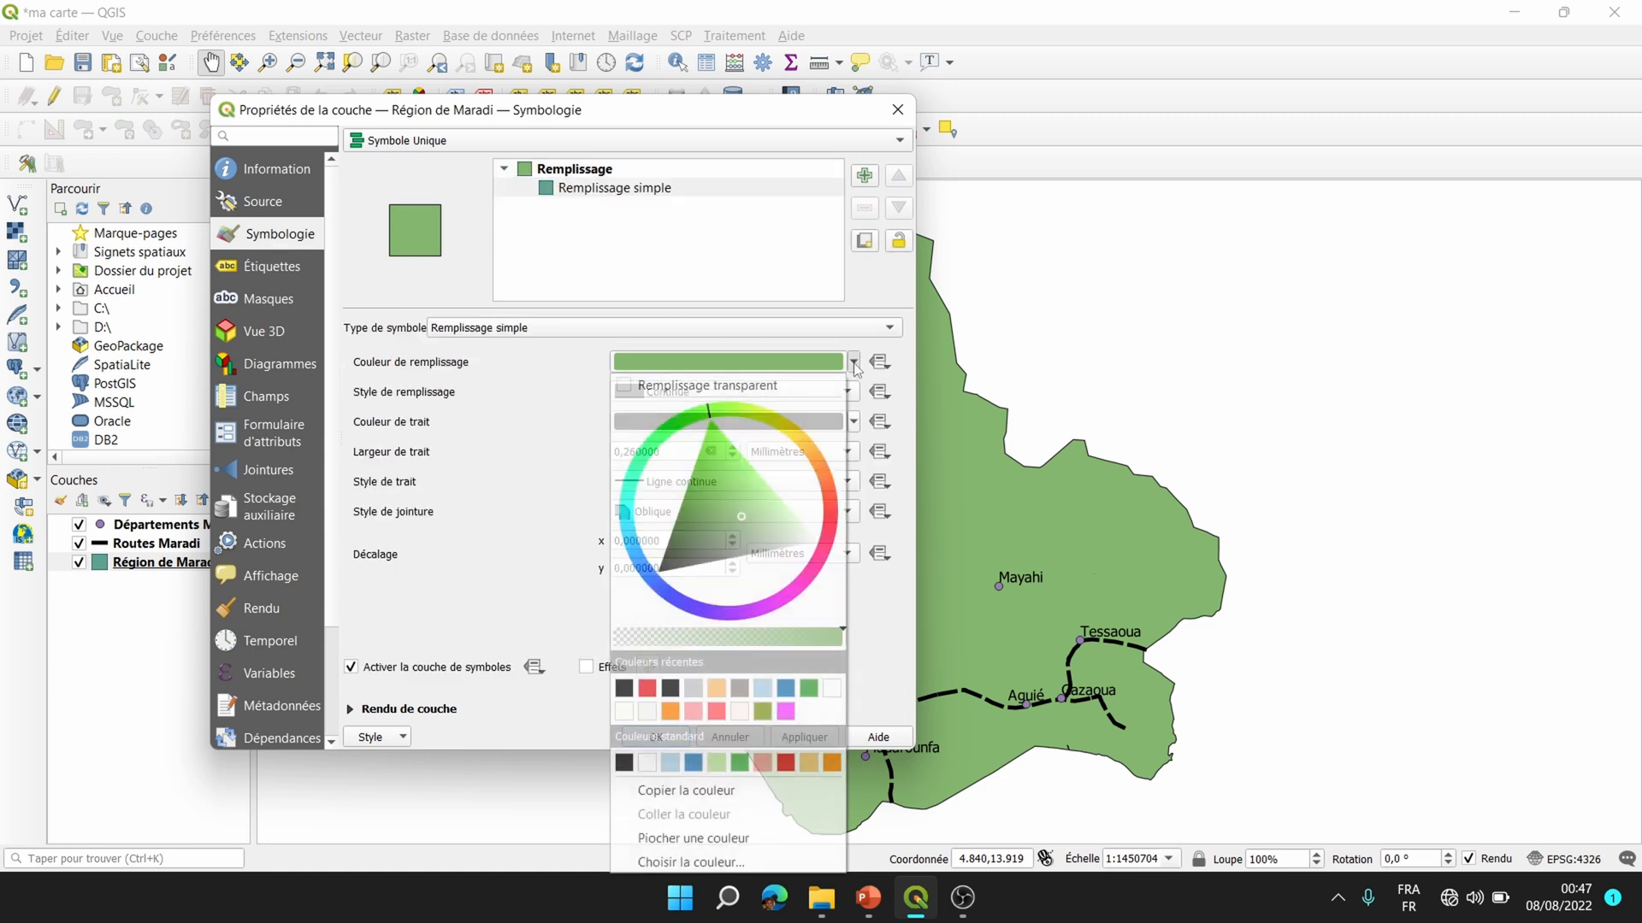
left_click(688, 690)
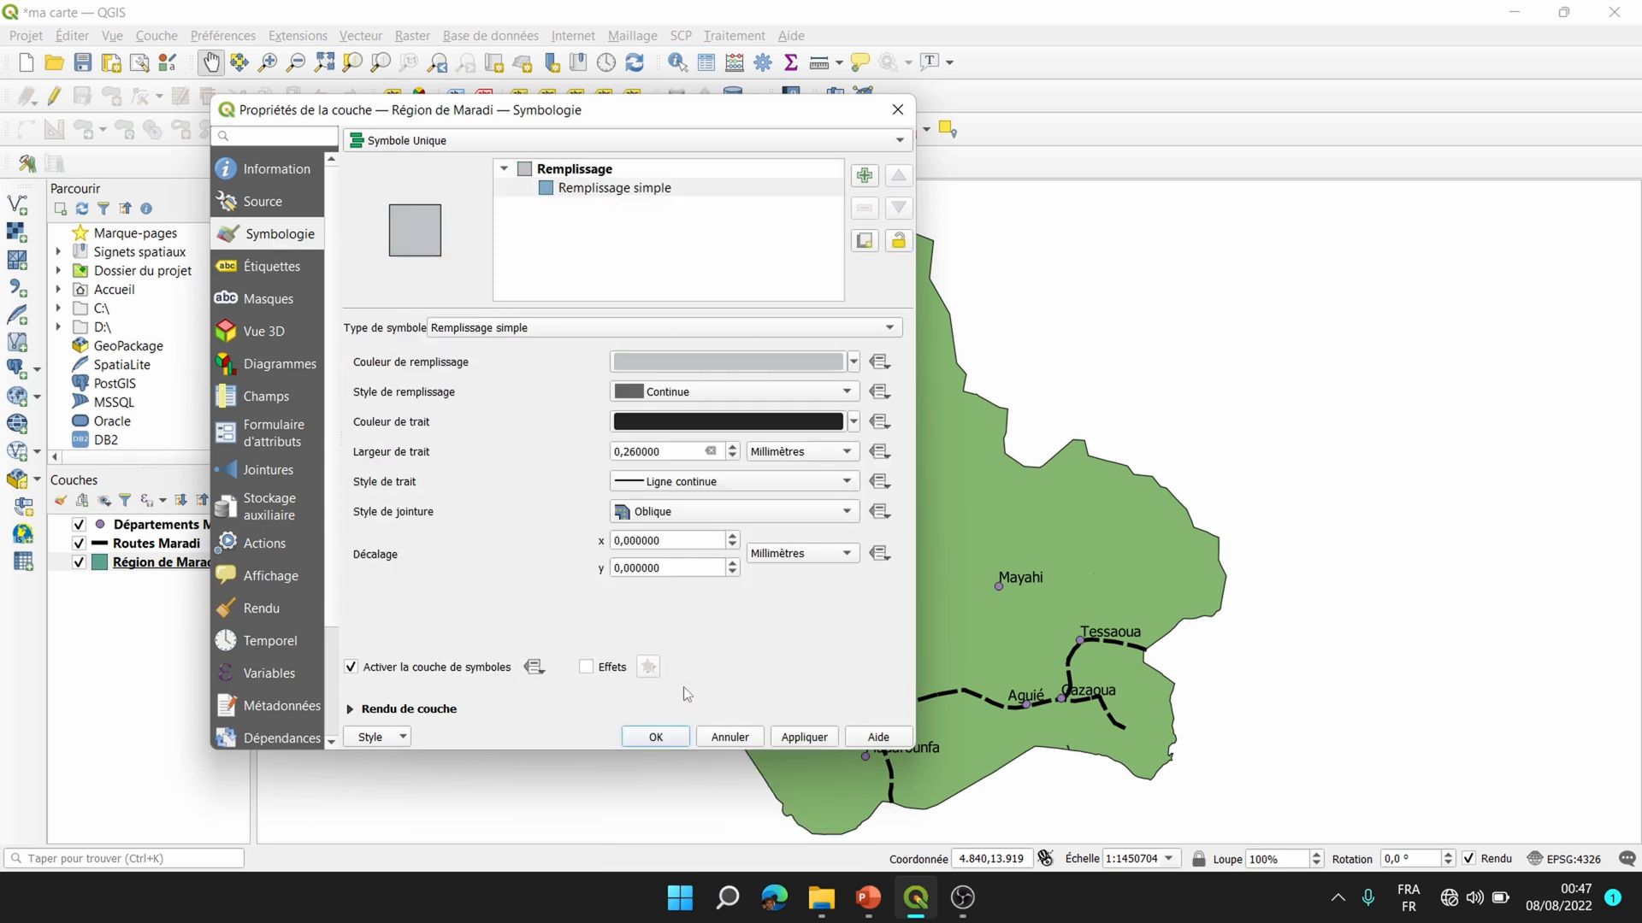
left_click(800, 737)
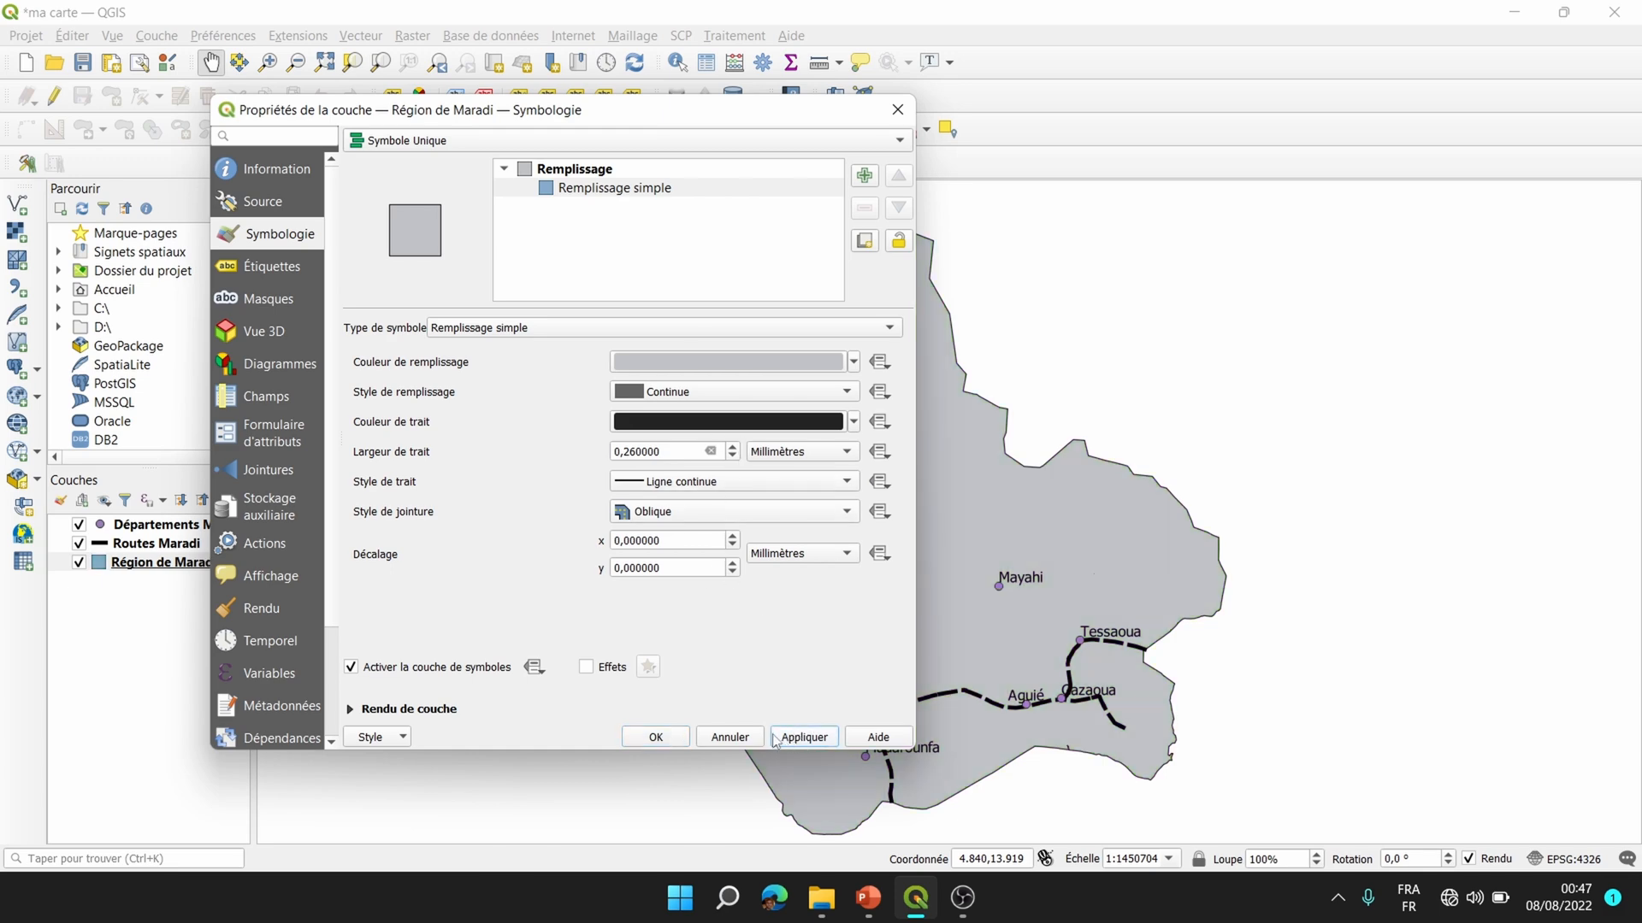
left_click(654, 737)
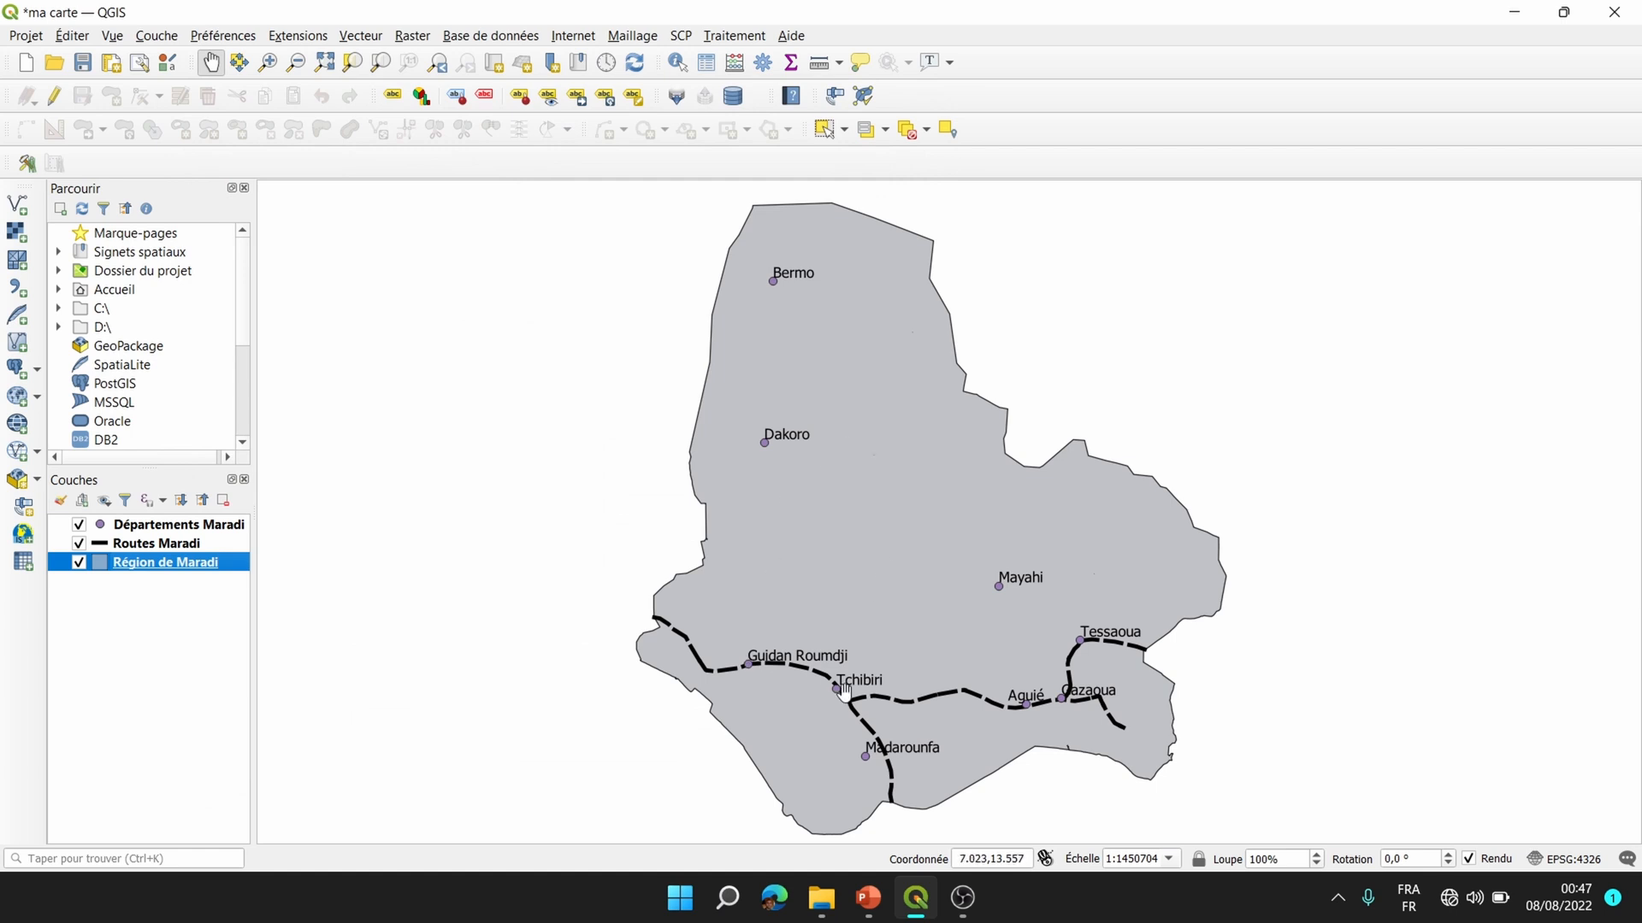
left_click_drag(872, 533, 874, 526)
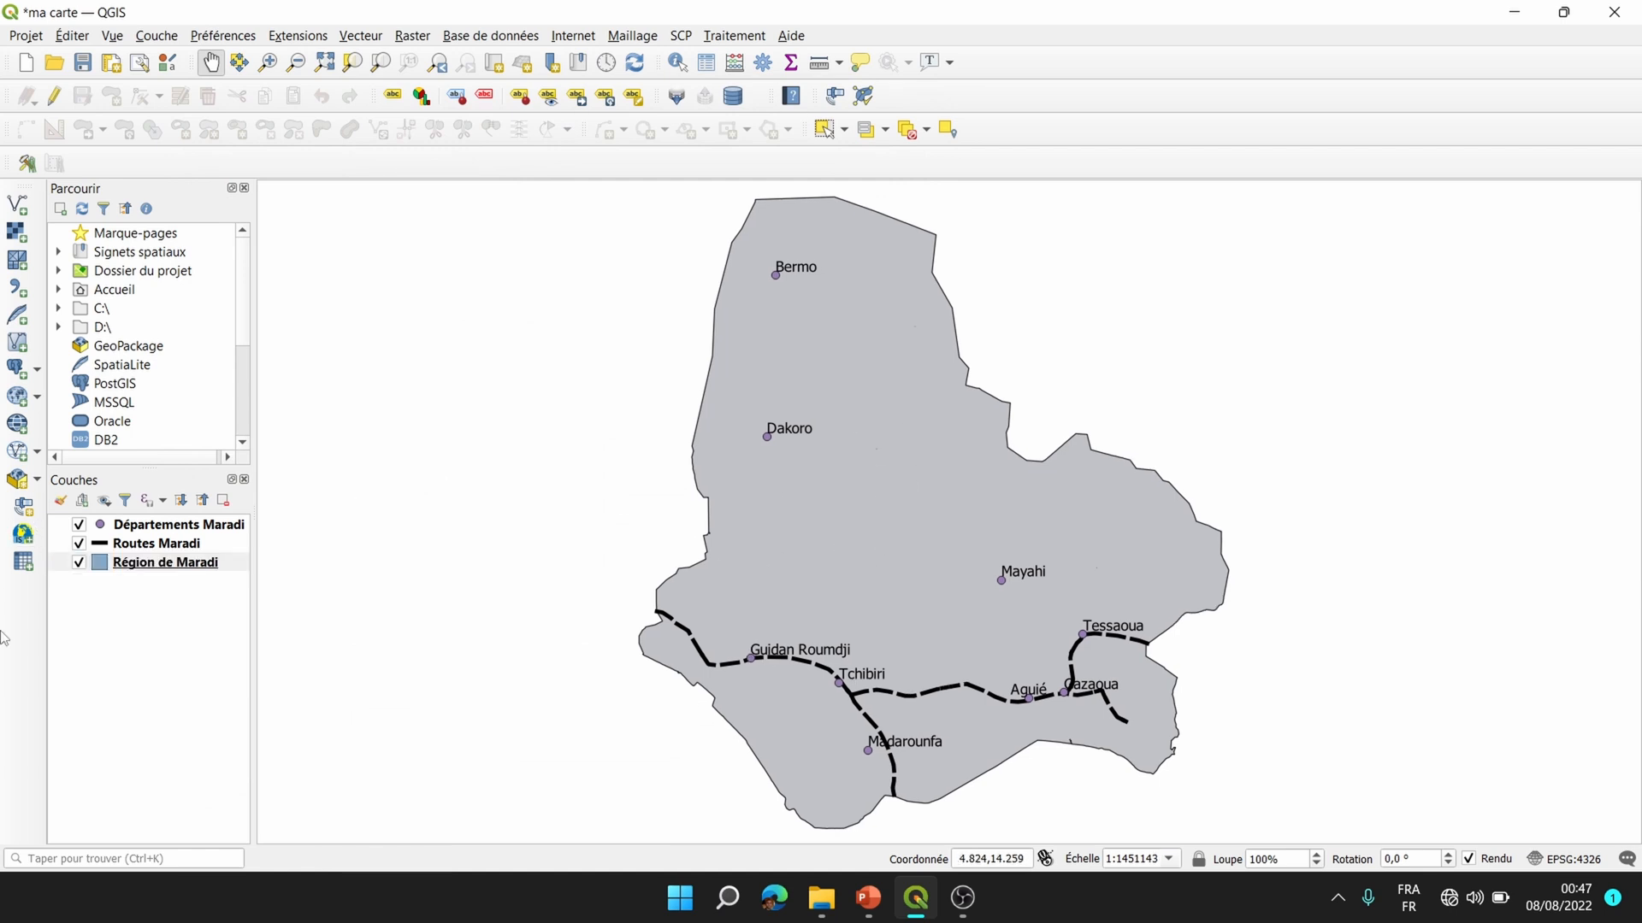
Style the Départements Maradi points with the topo pop capital symbol at size 4,4 and apply it.
left_click(148, 528)
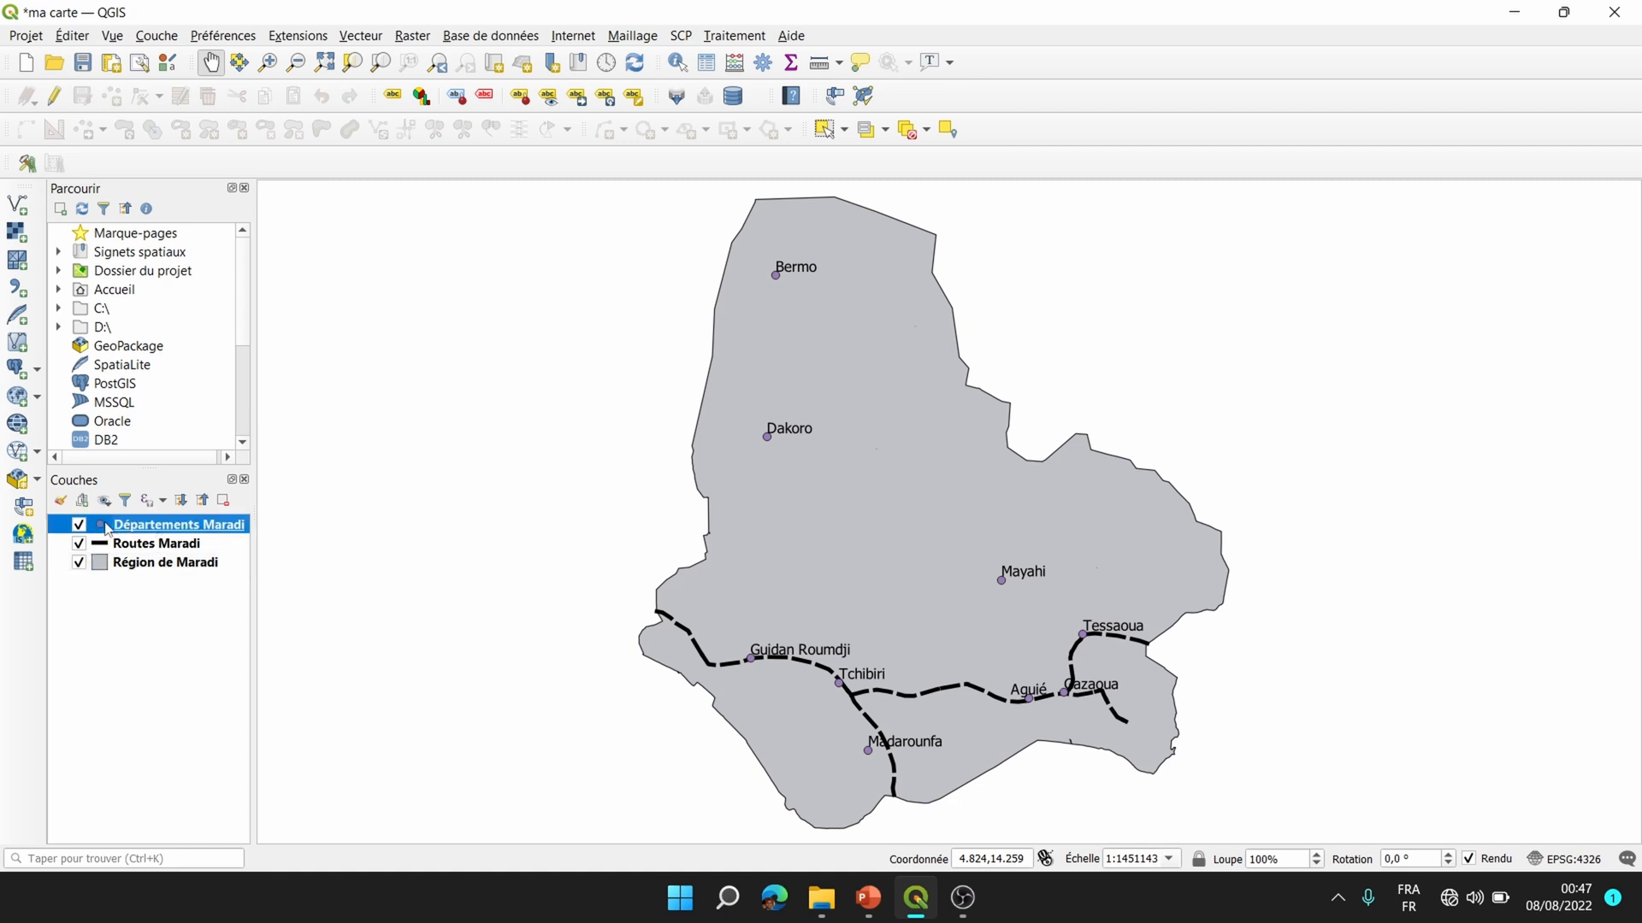
right_click(107, 528)
left_click(180, 522)
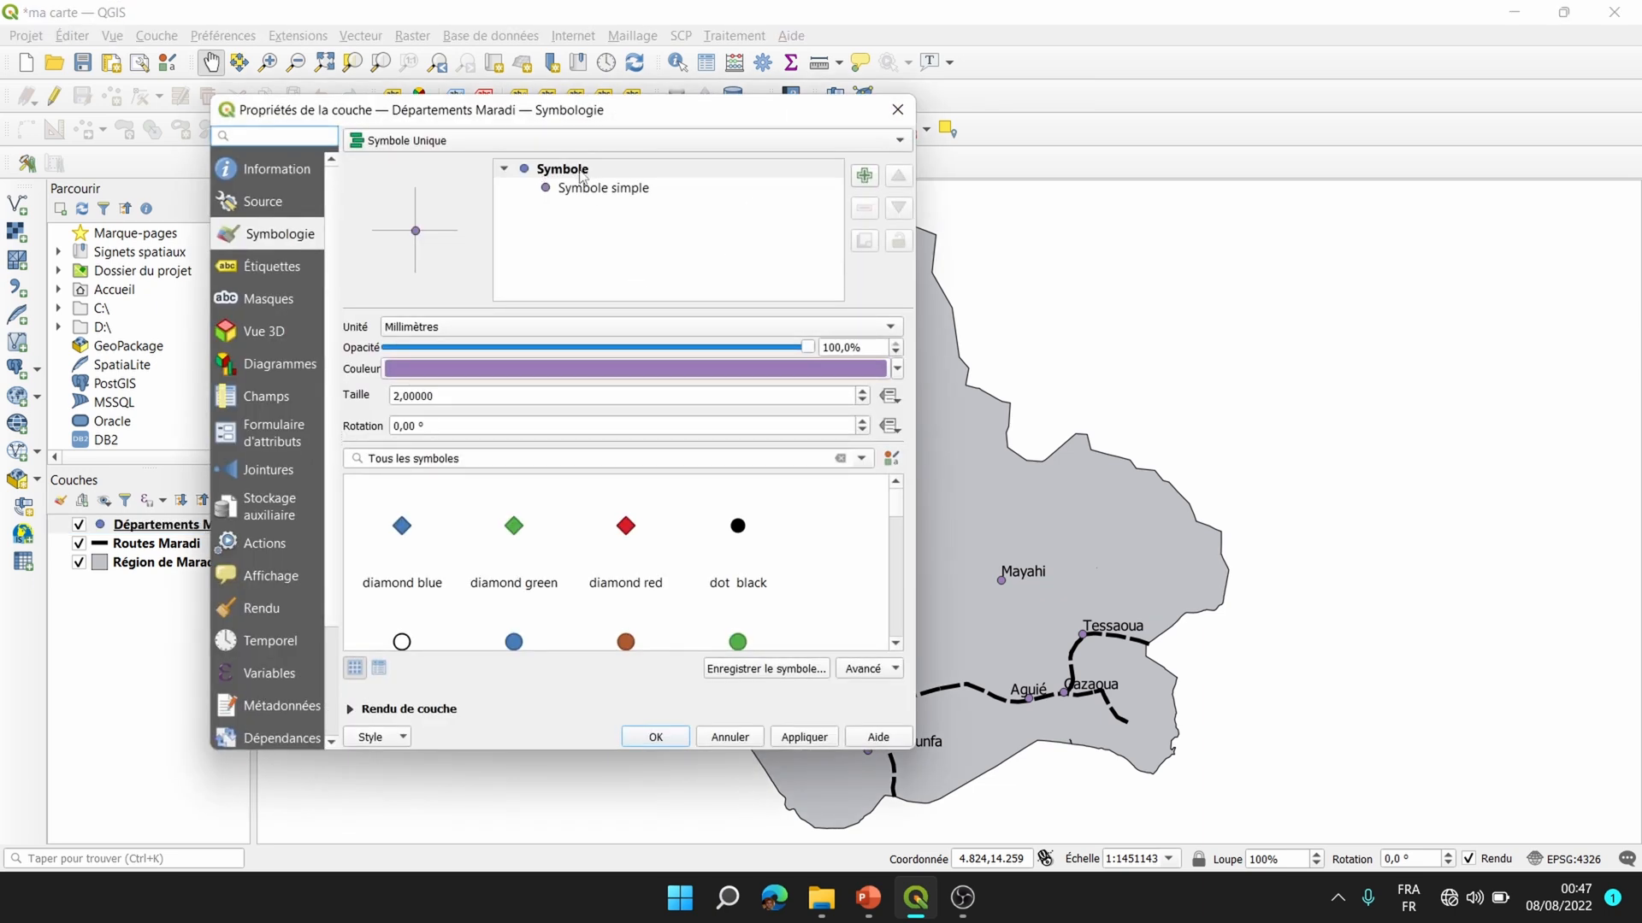
scroll(897, 506, "down", 1)
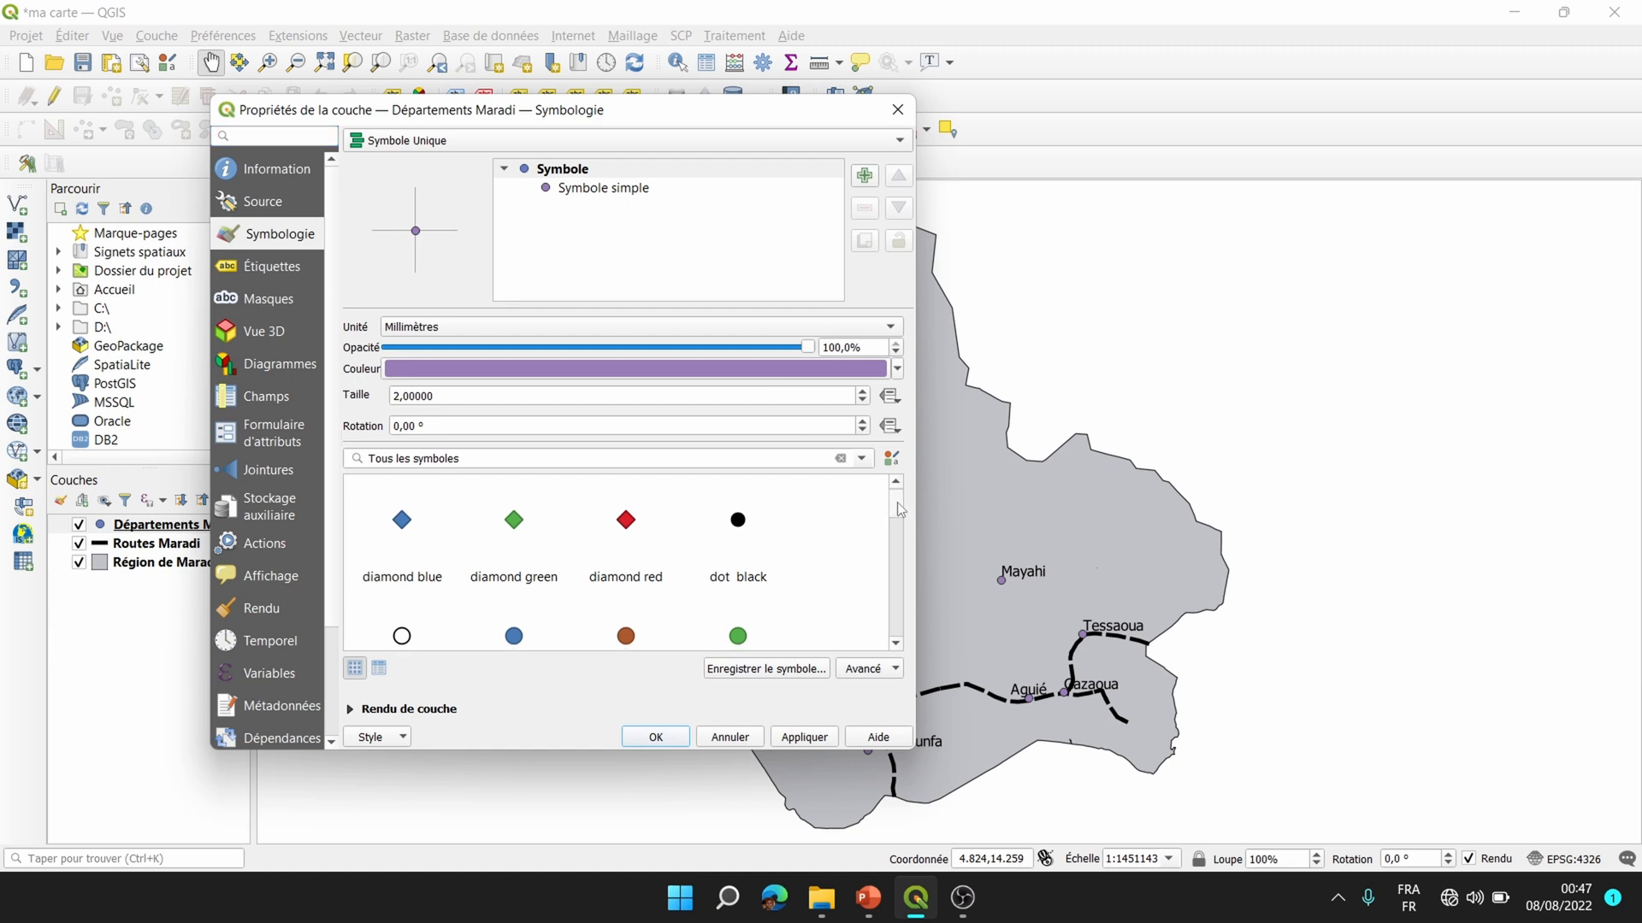
left_click_drag(896, 501, 908, 578)
left_click(737, 626)
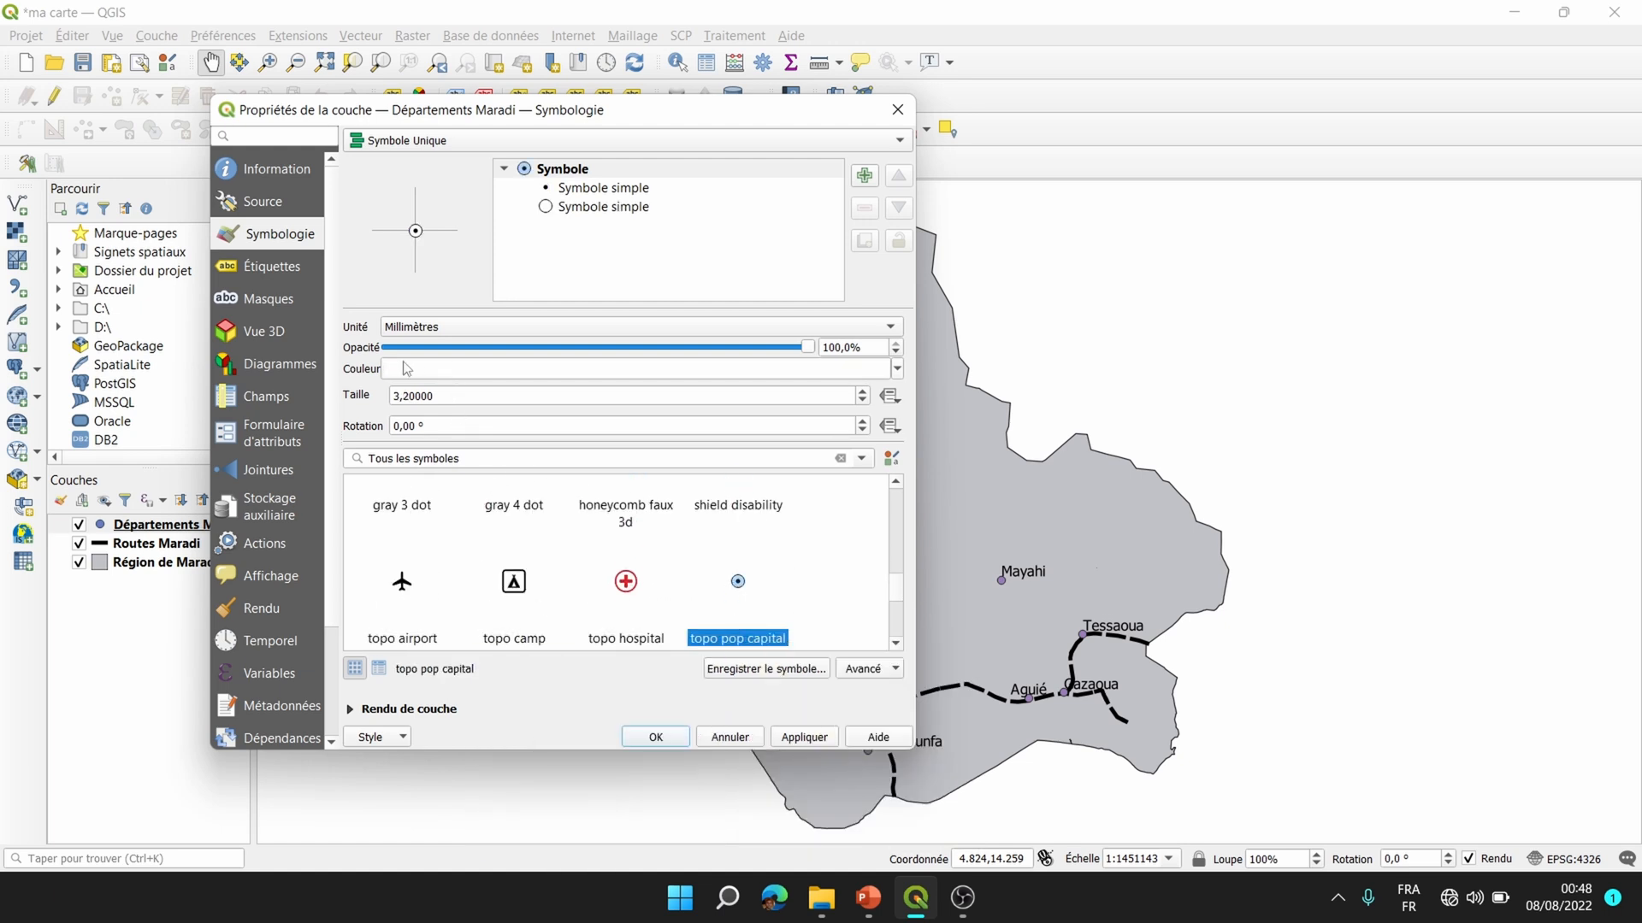
left_click(863, 392)
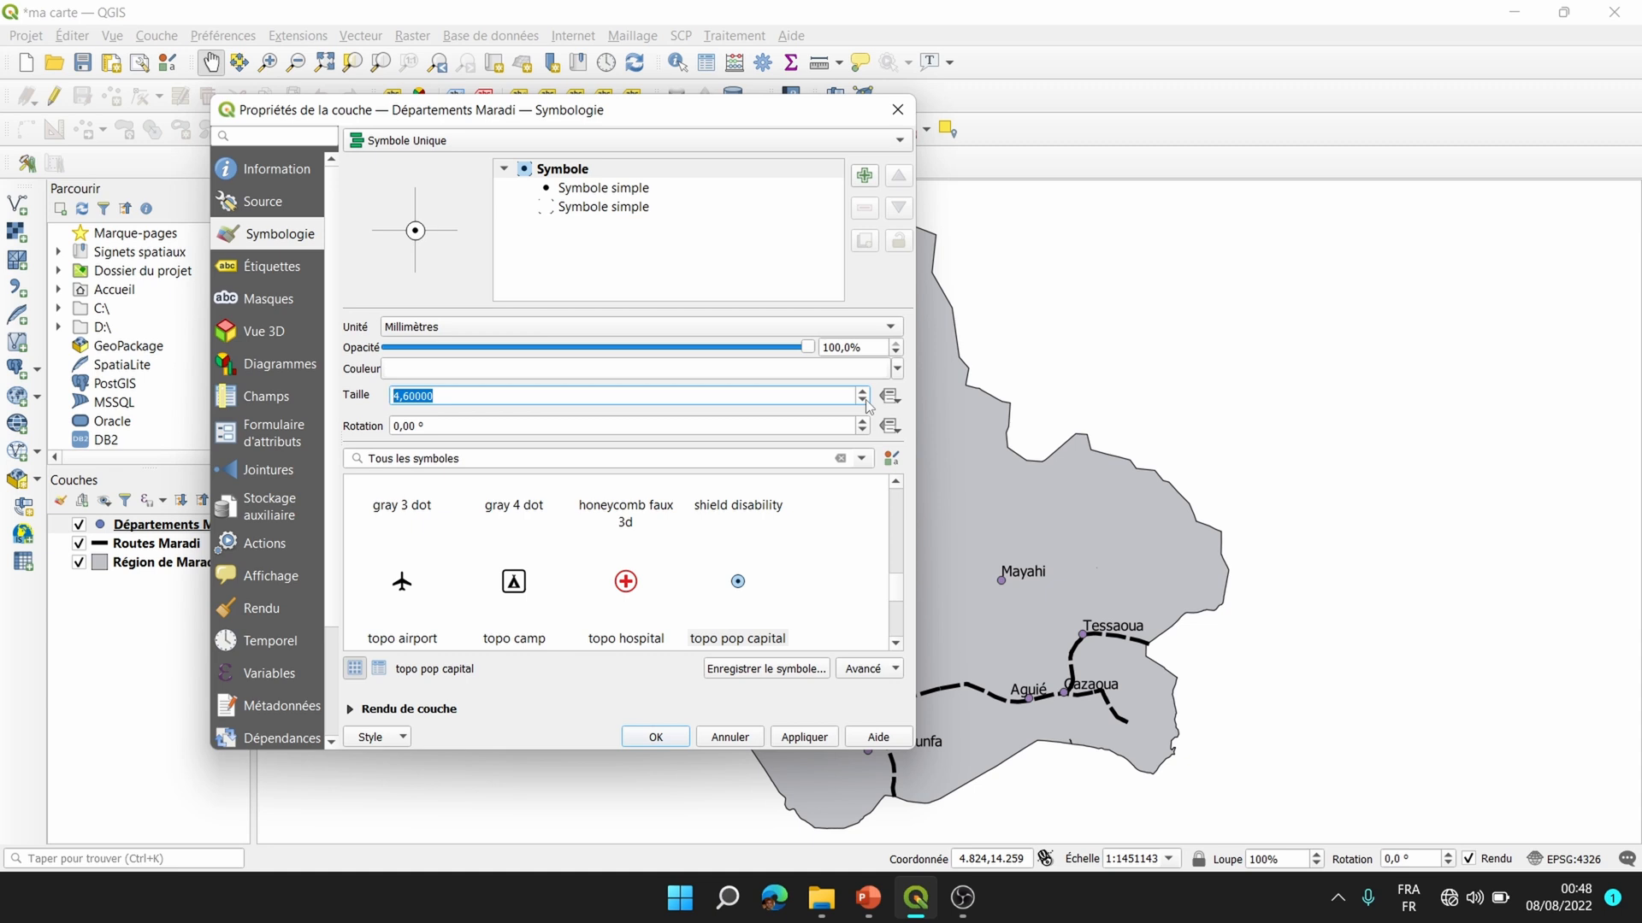
left_click(863, 402)
left_click(804, 737)
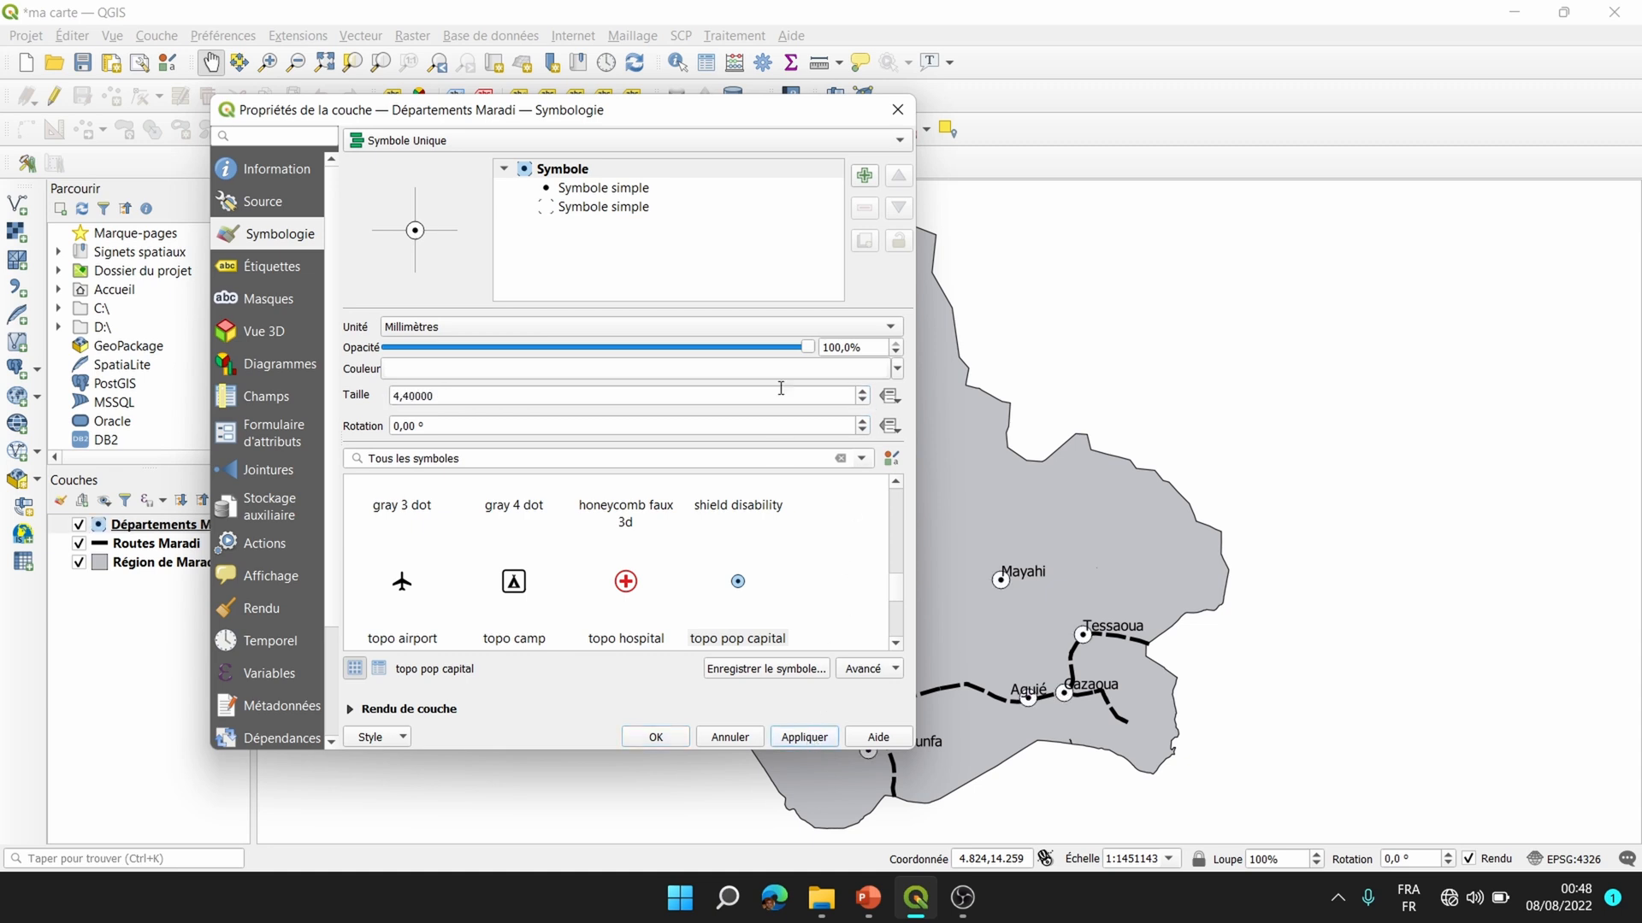
left_click_drag(726, 127, 644, 95)
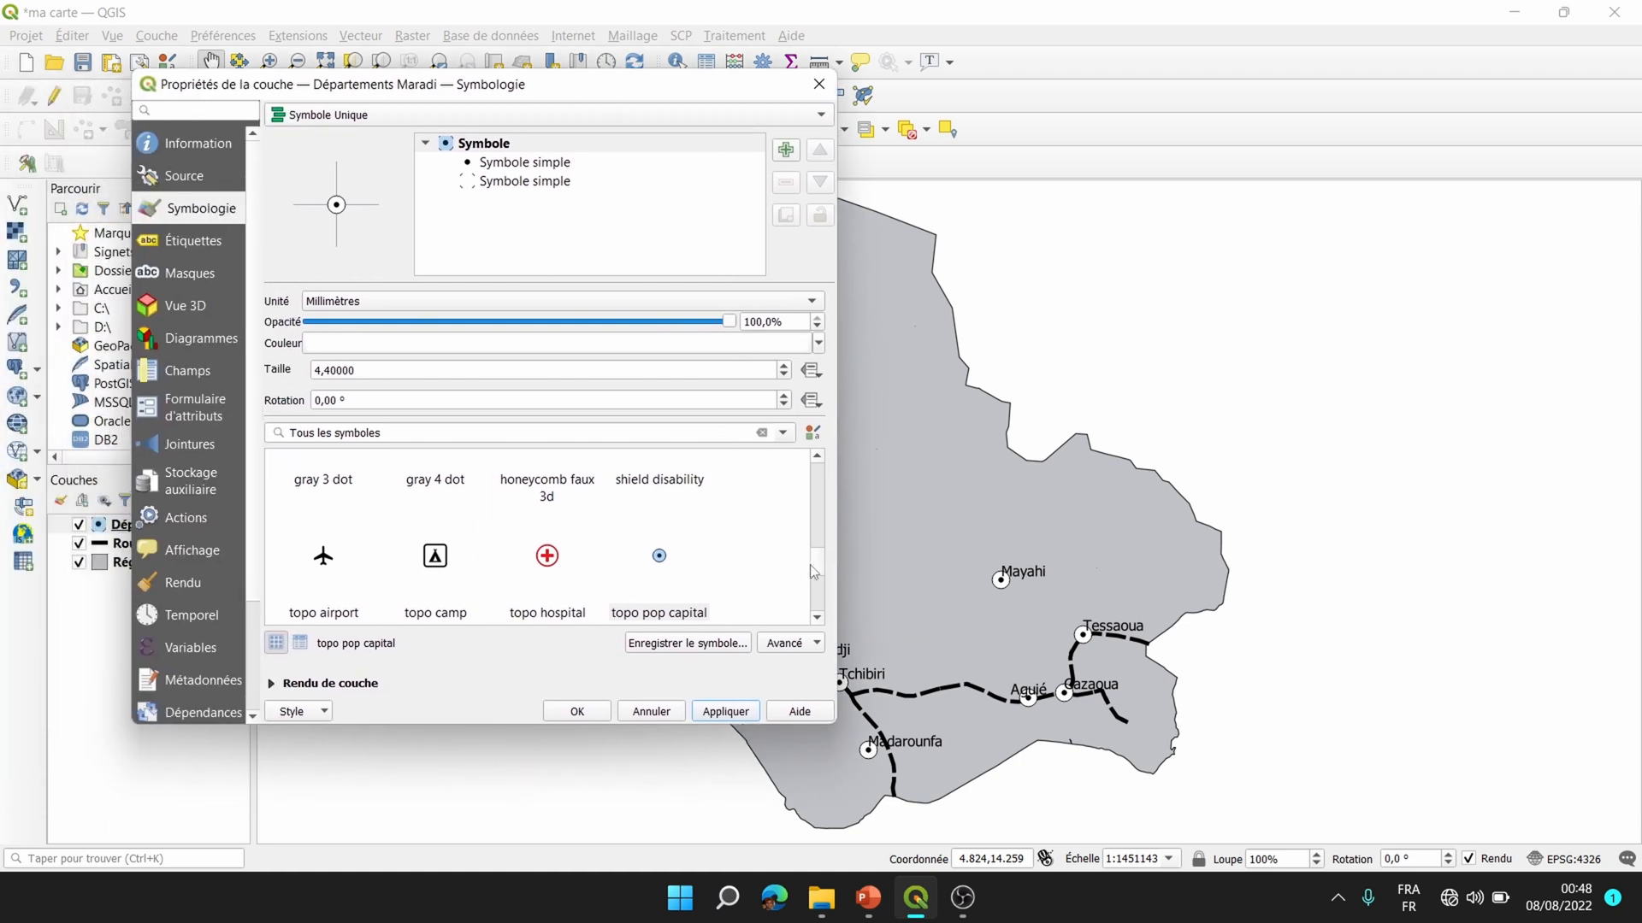
left_click_drag(813, 572, 824, 526)
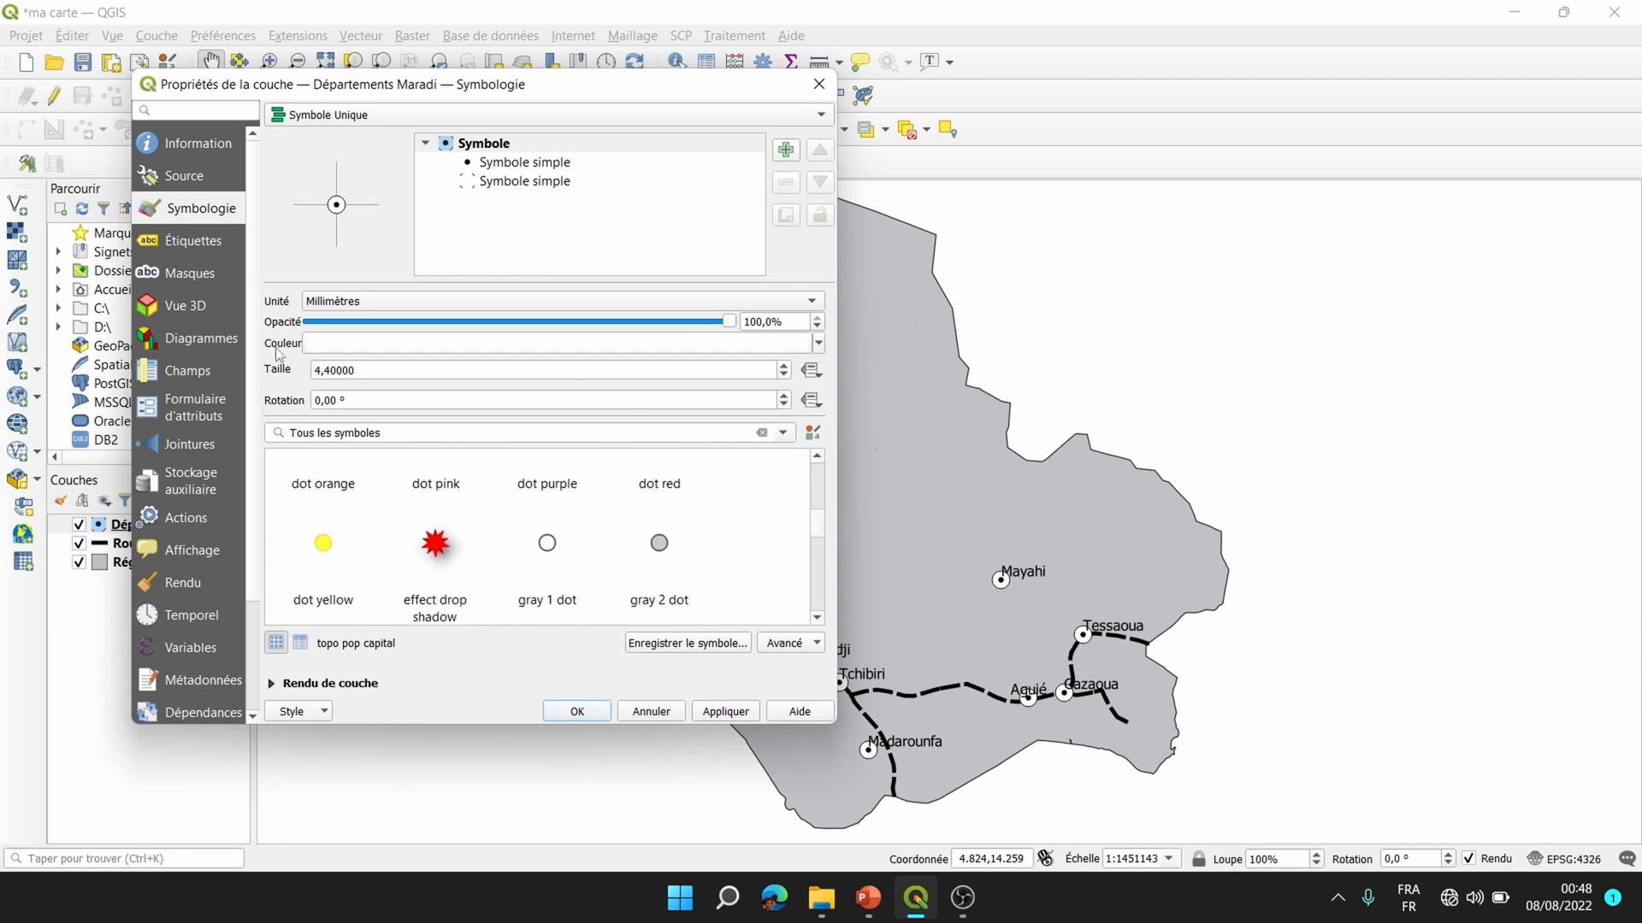
left_click(517, 162)
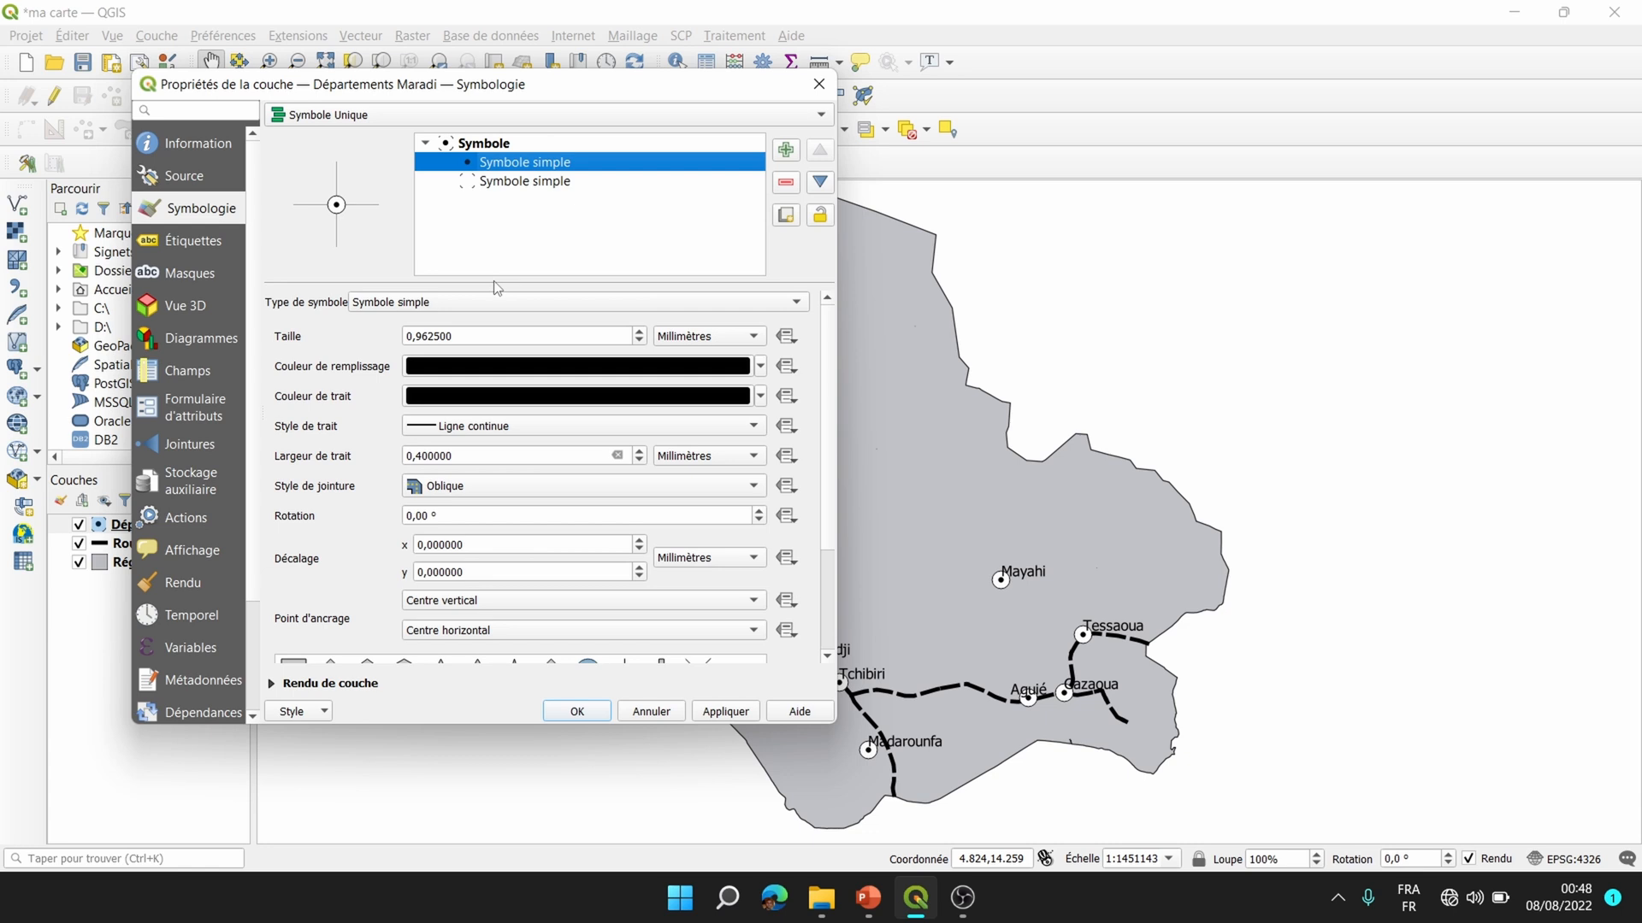
left_click(528, 189)
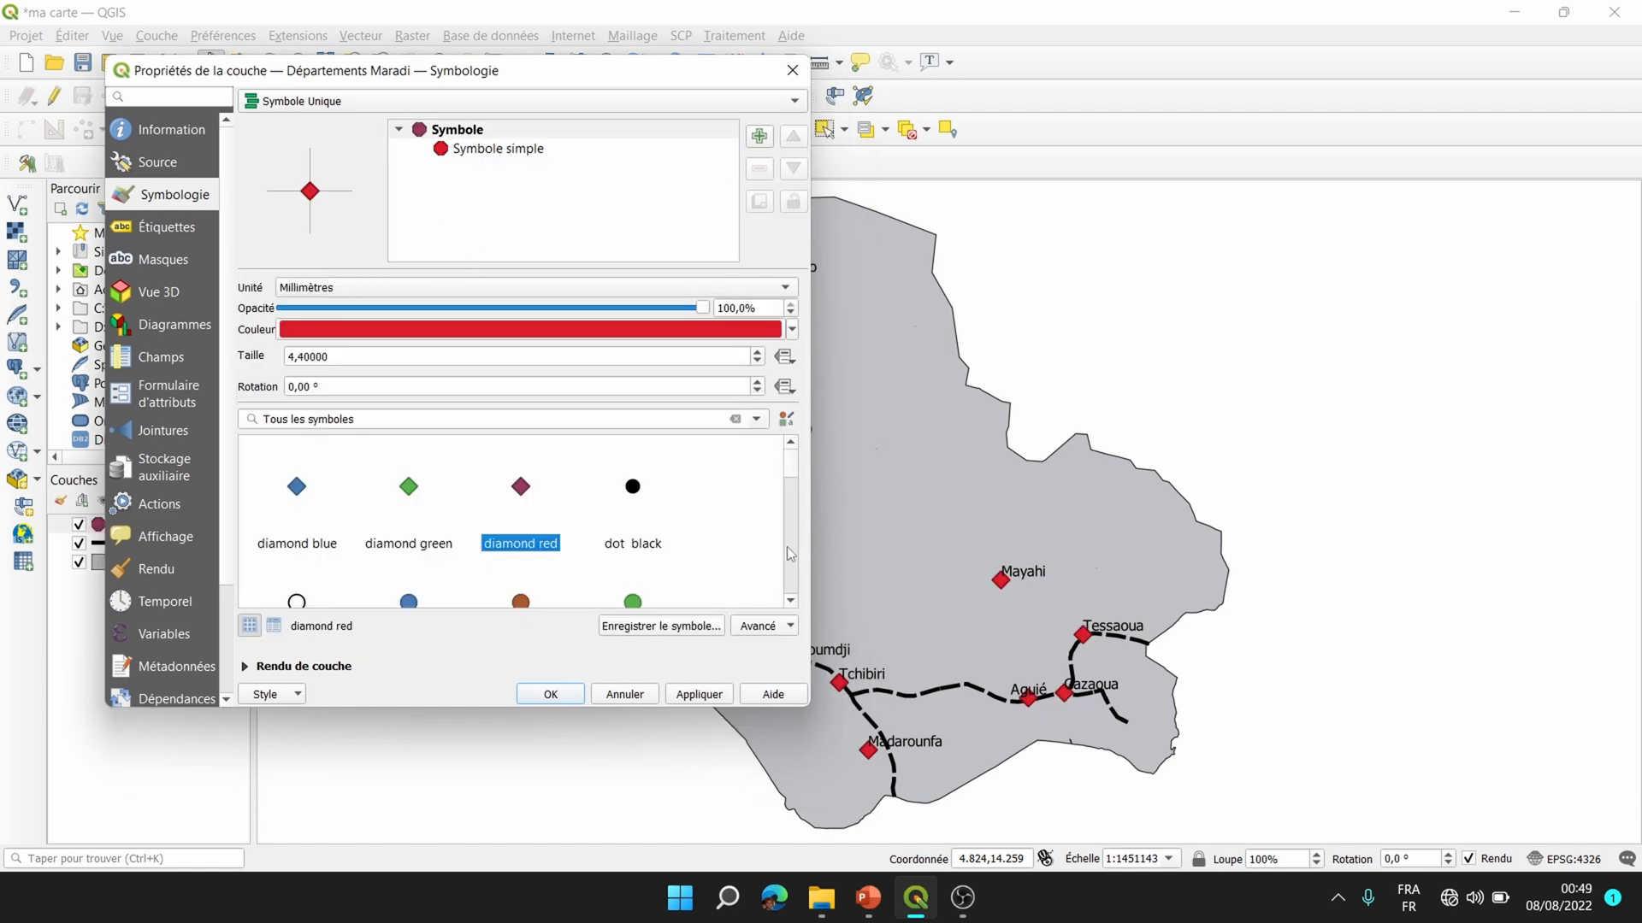
Style the Départements Maradi points with the honeycomb faux 3d symbol at size 3, then apply and confirm.
scroll(787, 548, "down", 5)
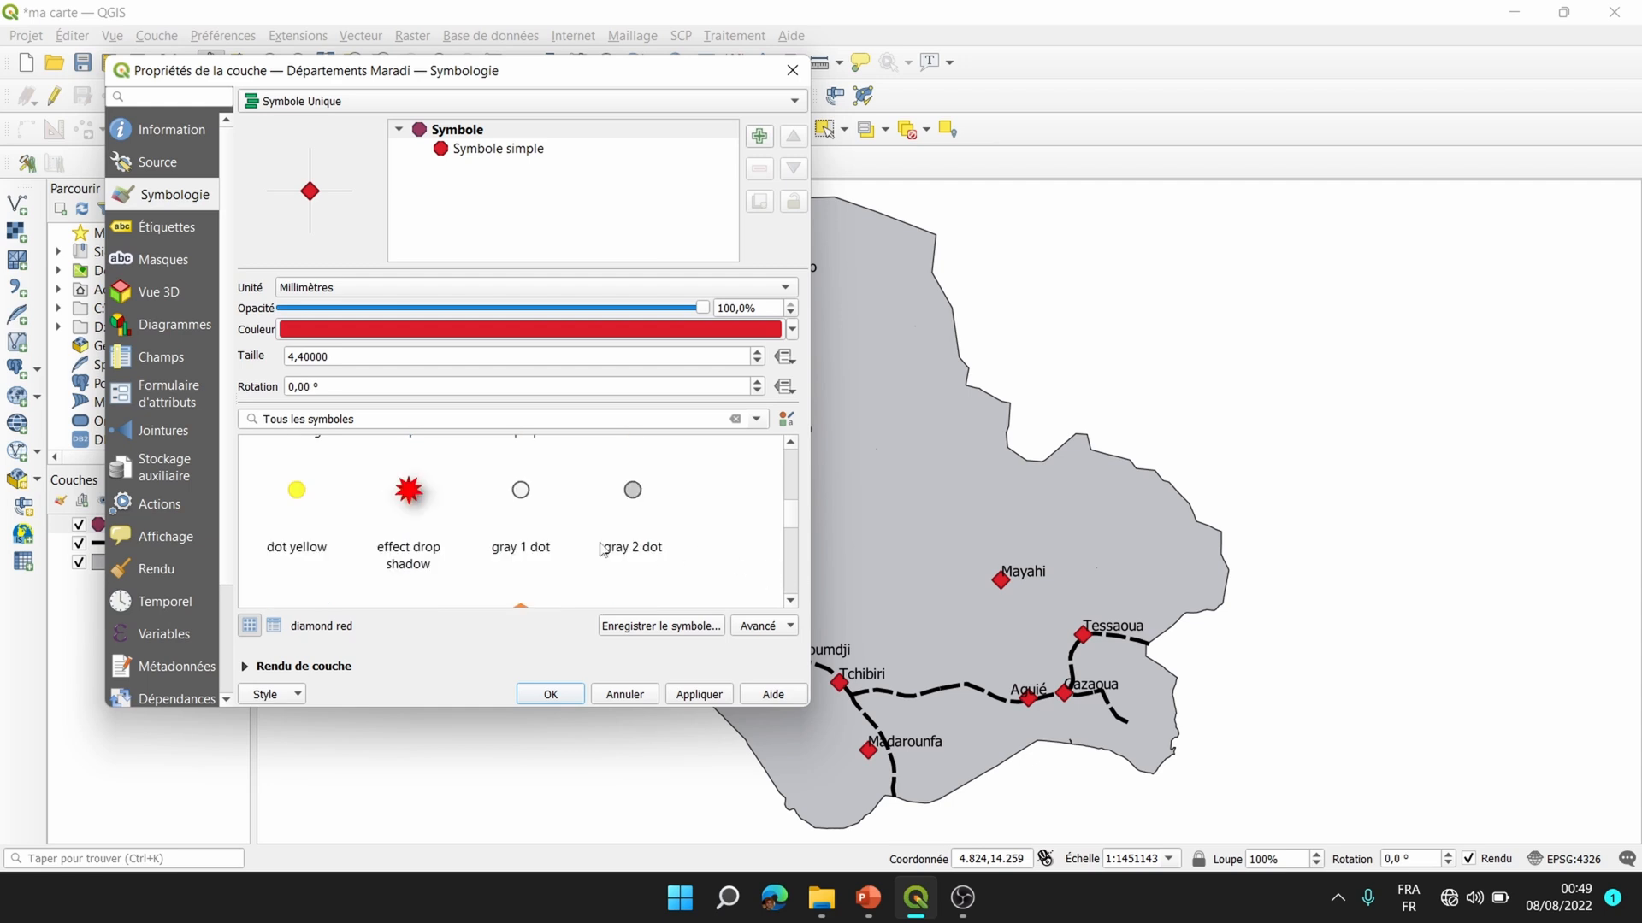
scroll(790, 539, "down", 3)
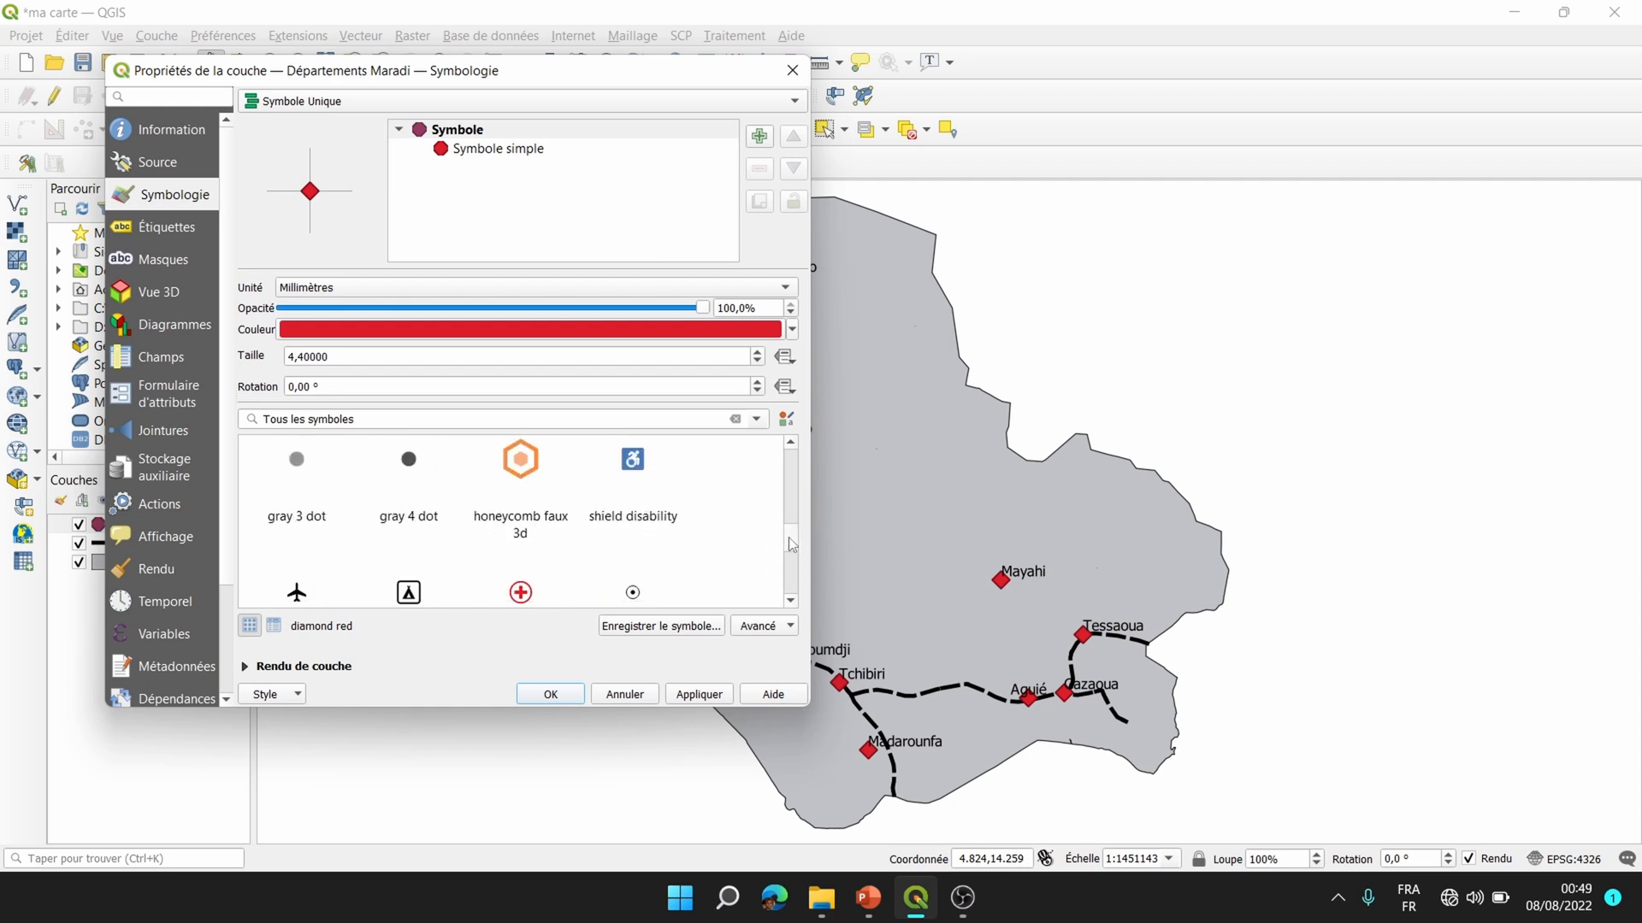
left_click(525, 471)
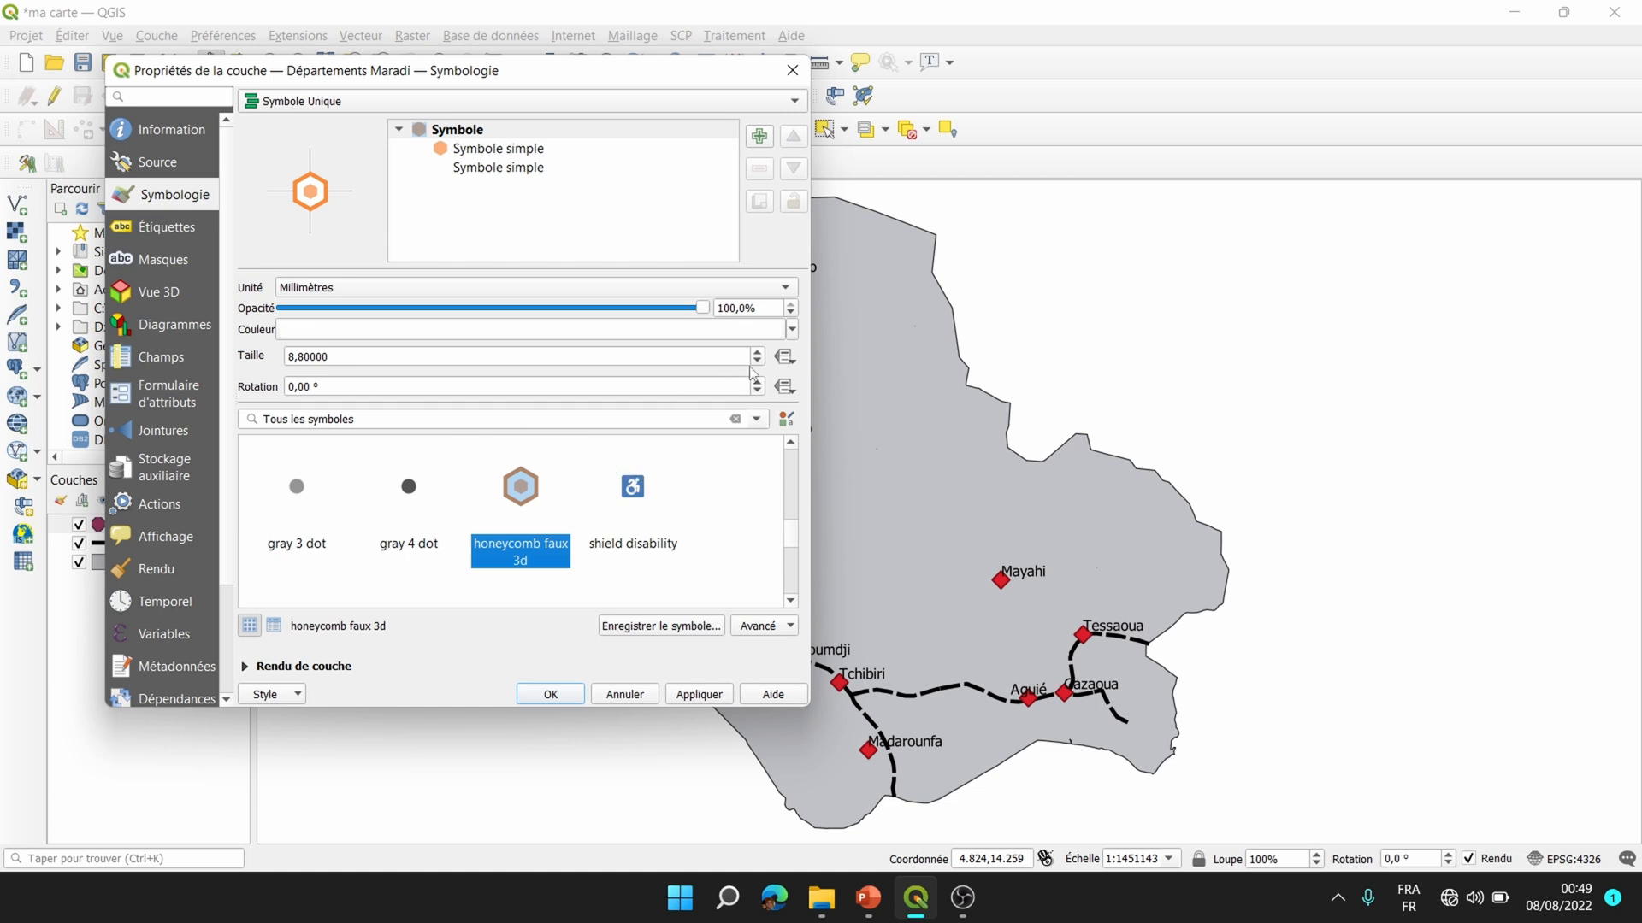
left_click_drag(342, 357, 224, 369)
type("3")
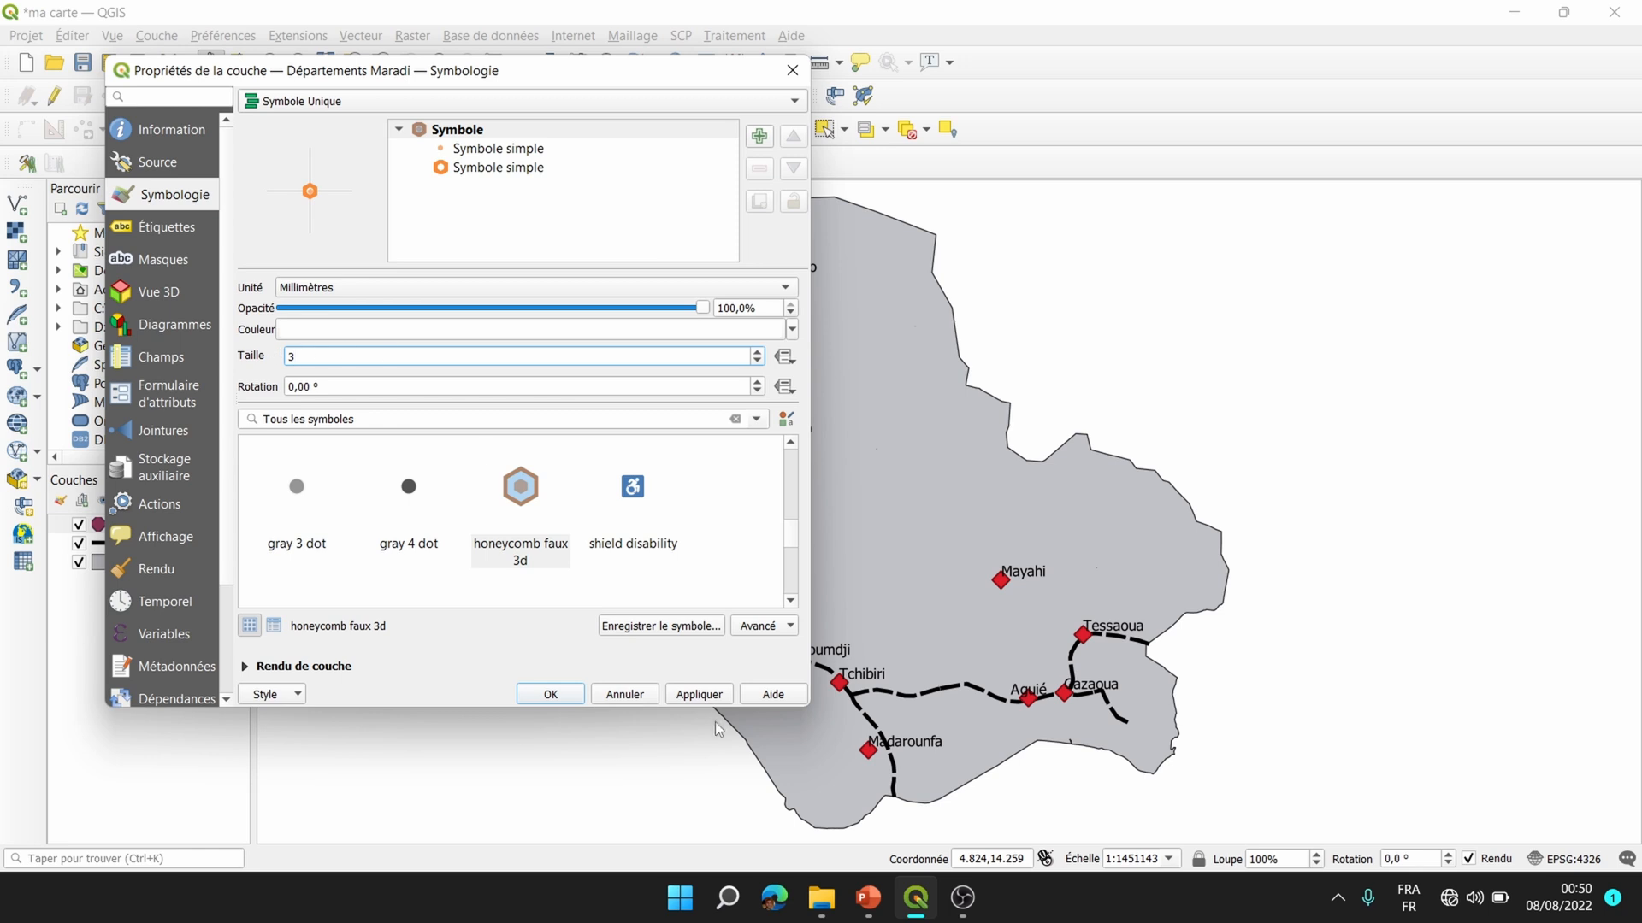
left_click(712, 698)
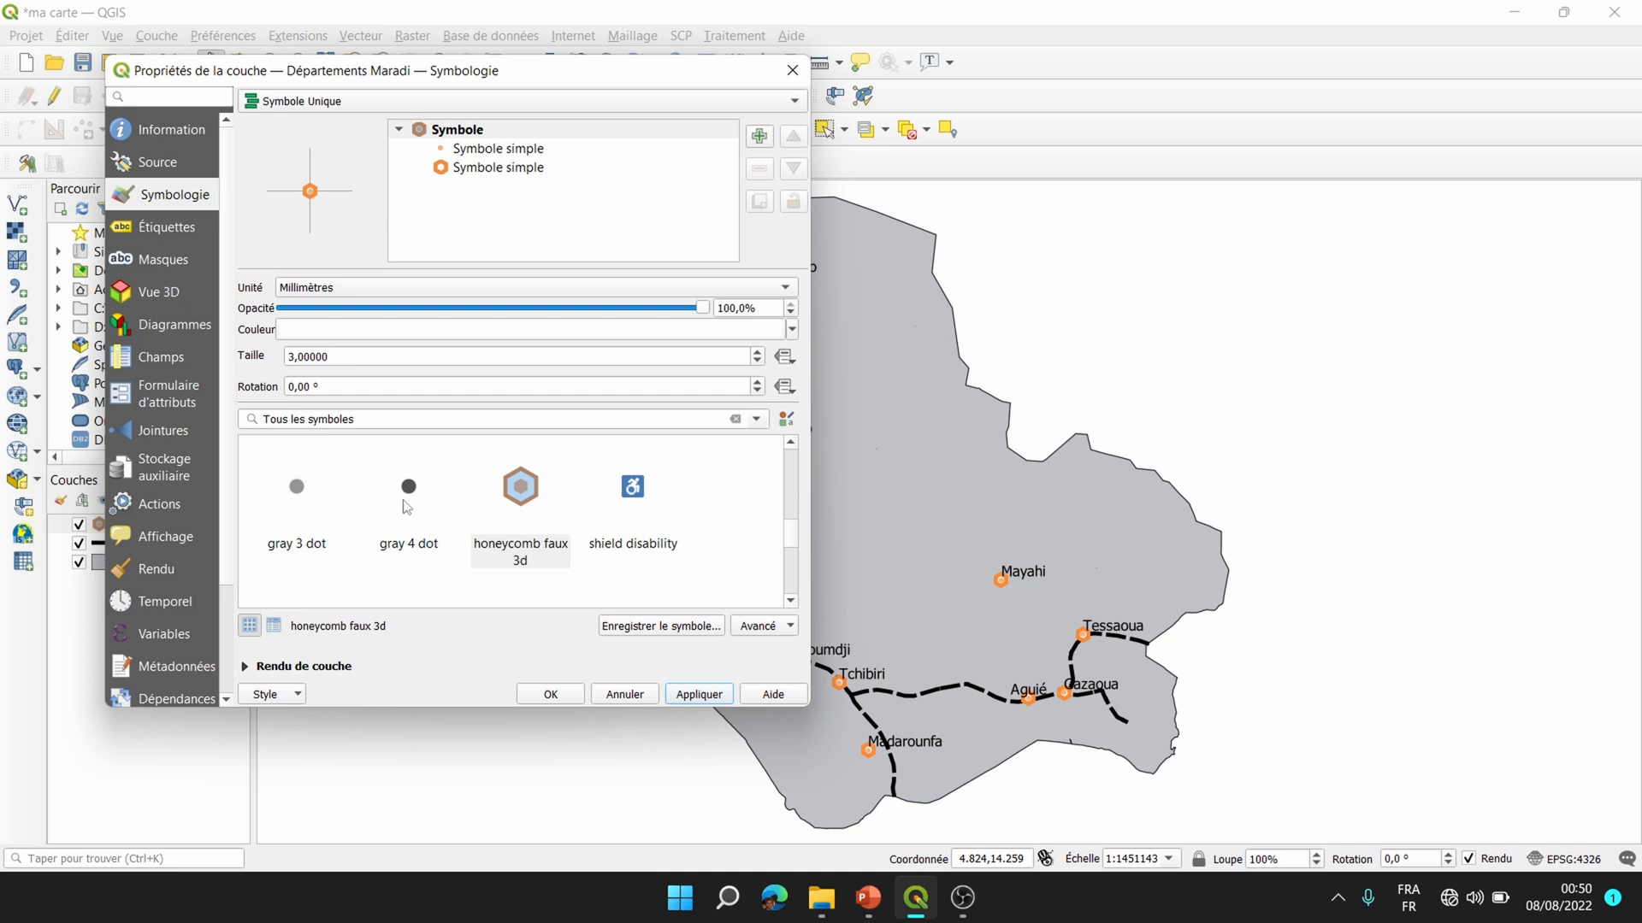
left_click_drag(798, 541, 788, 488)
left_click(551, 694)
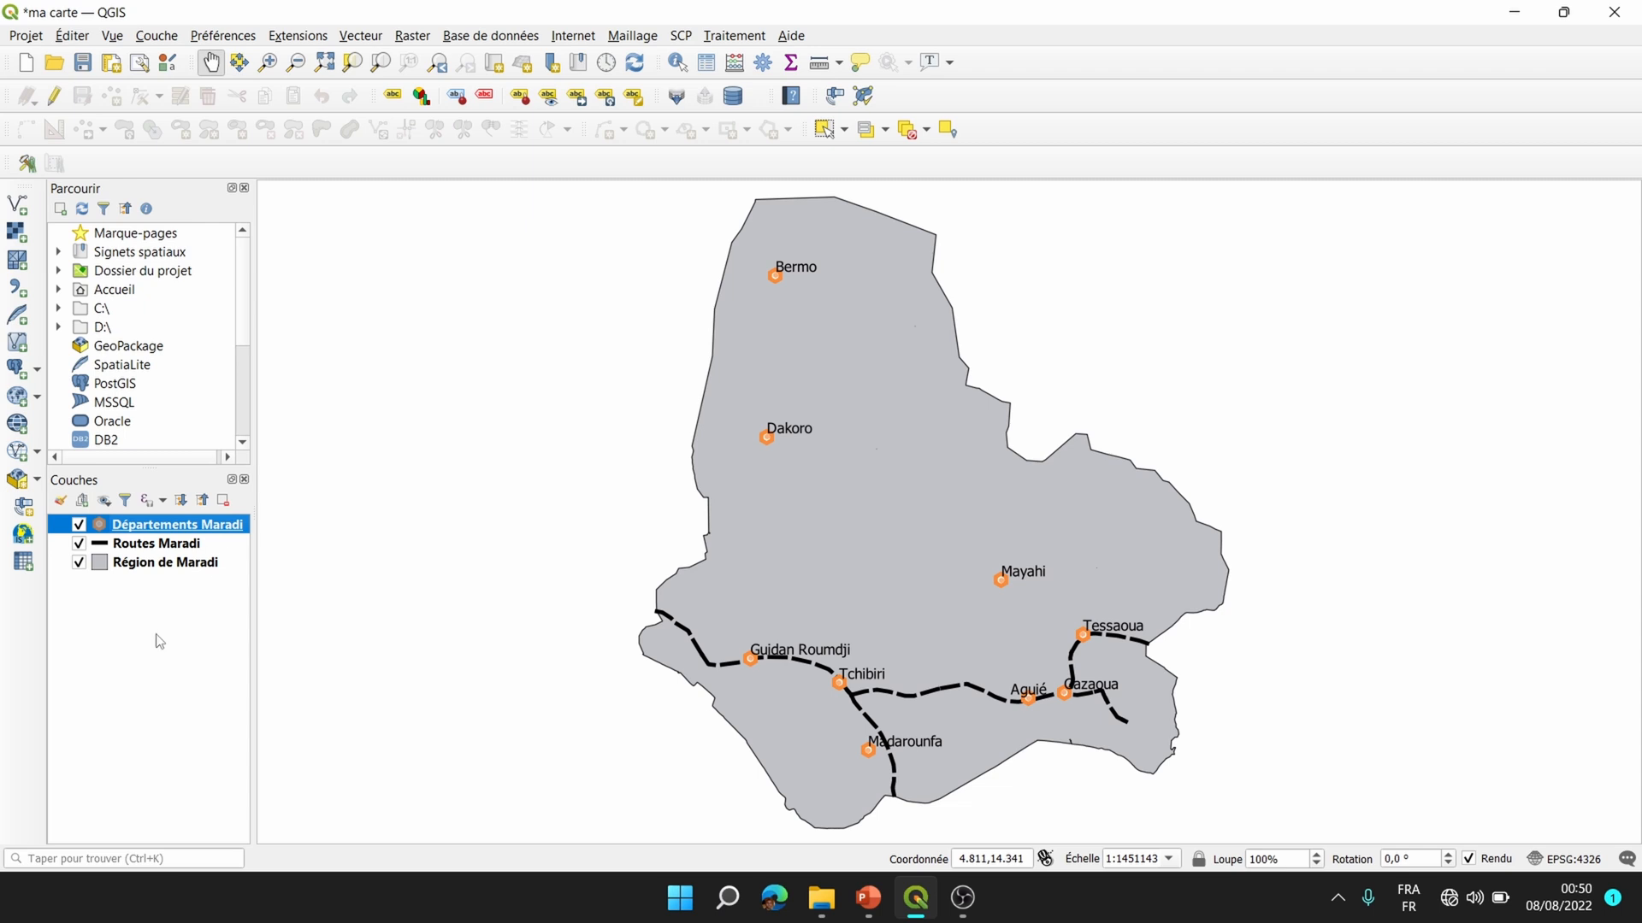
left_click(134, 543)
left_click(170, 562)
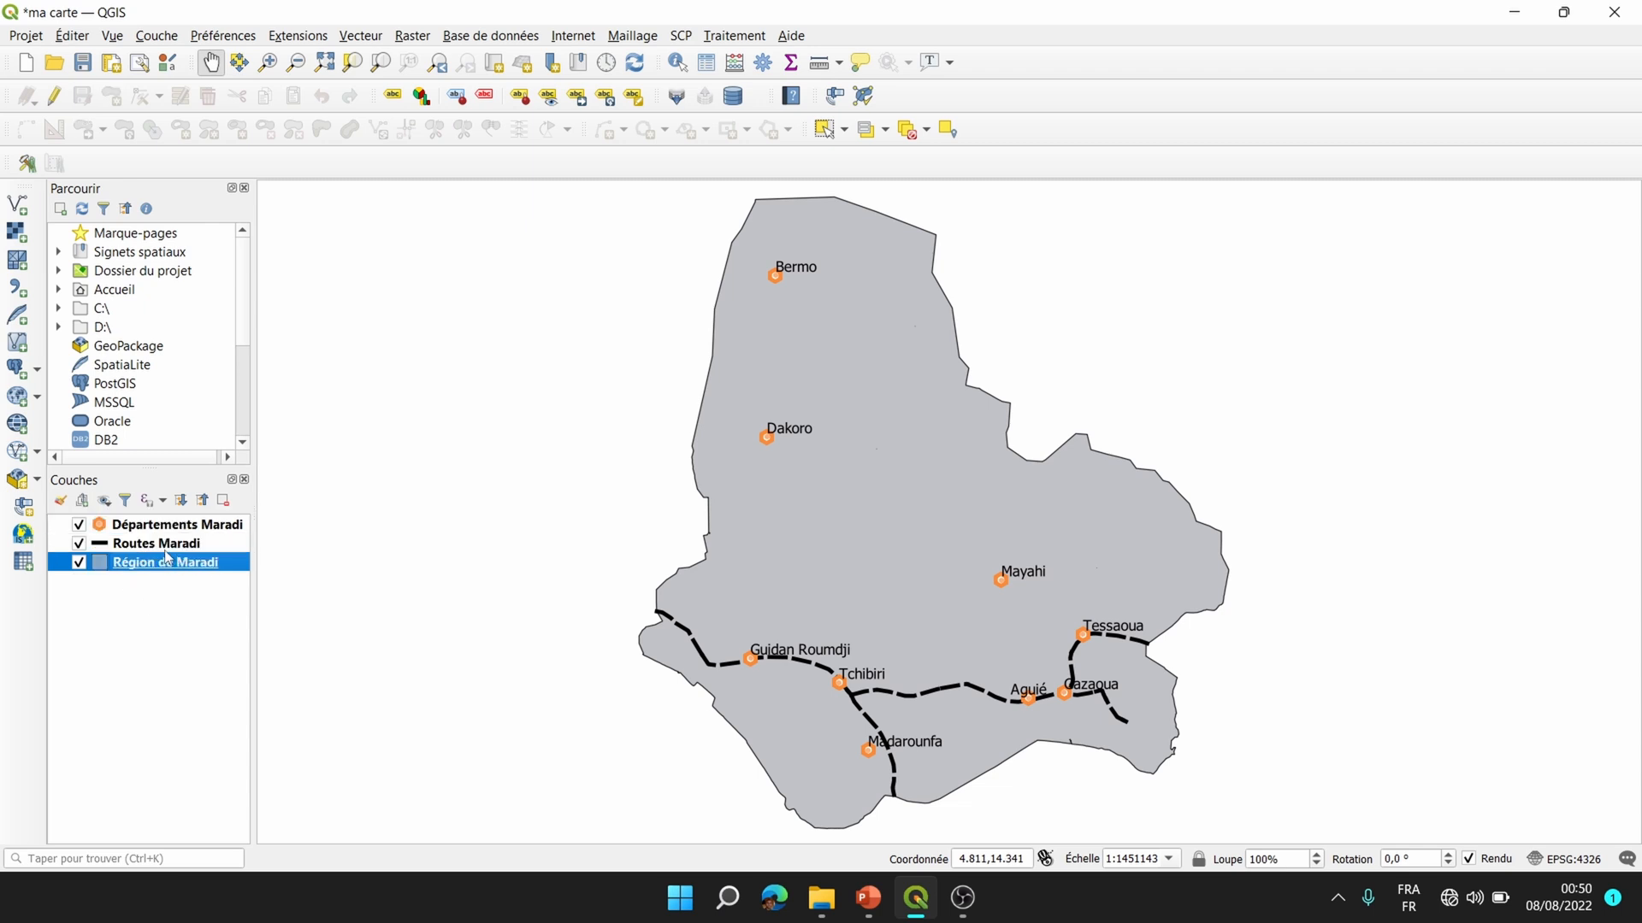
left_click(165, 547)
left_click(161, 566)
left_click(139, 618)
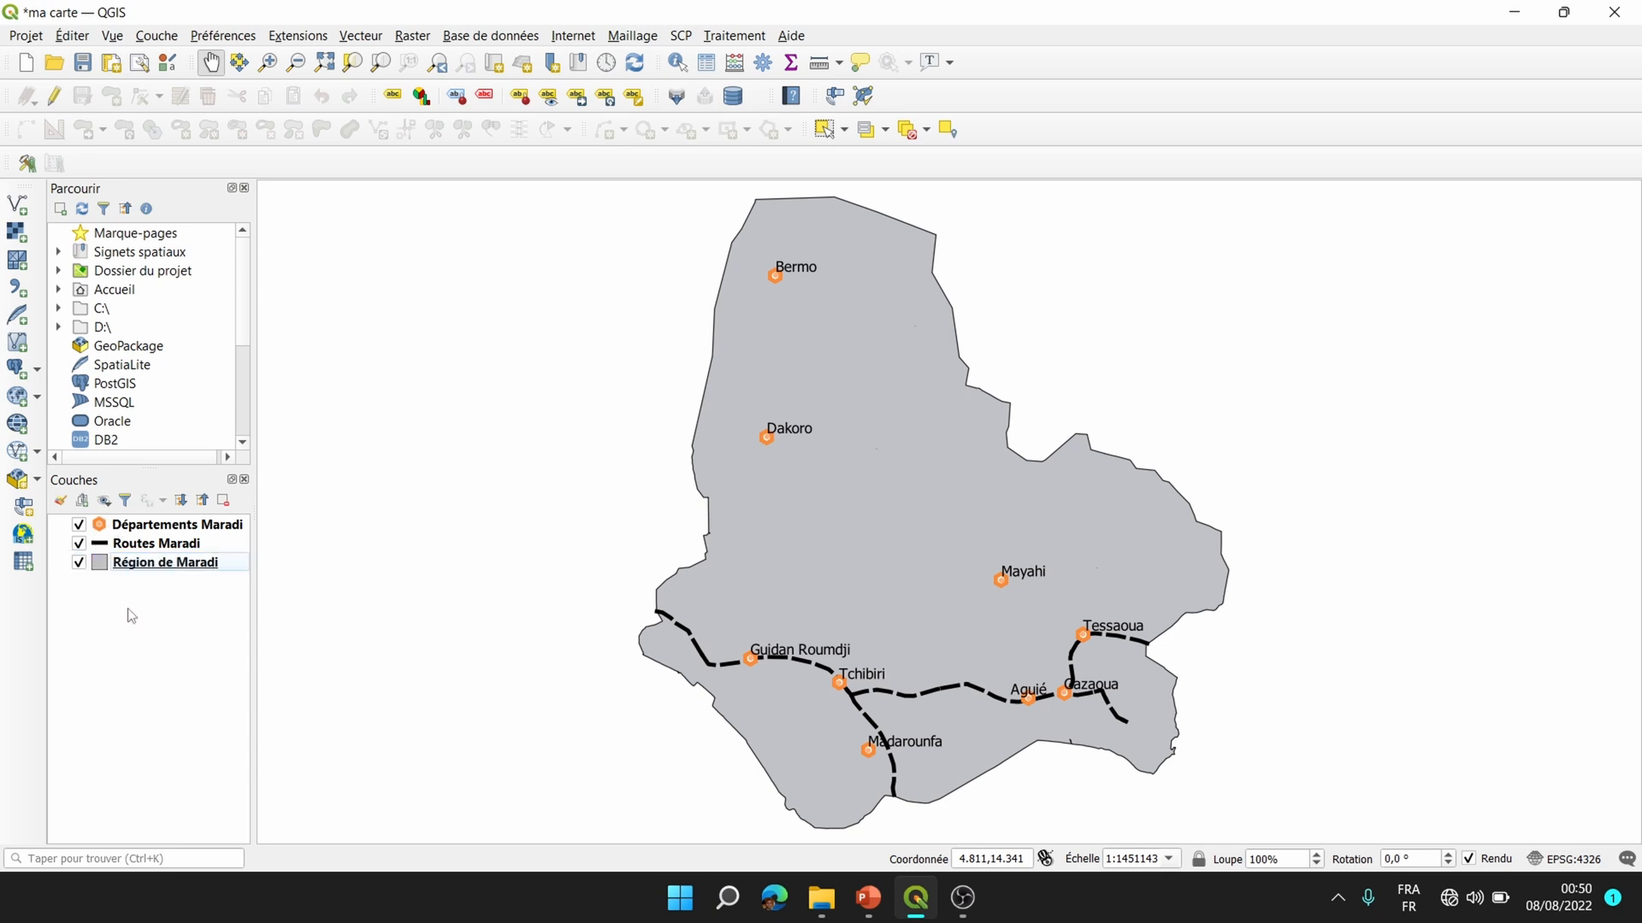
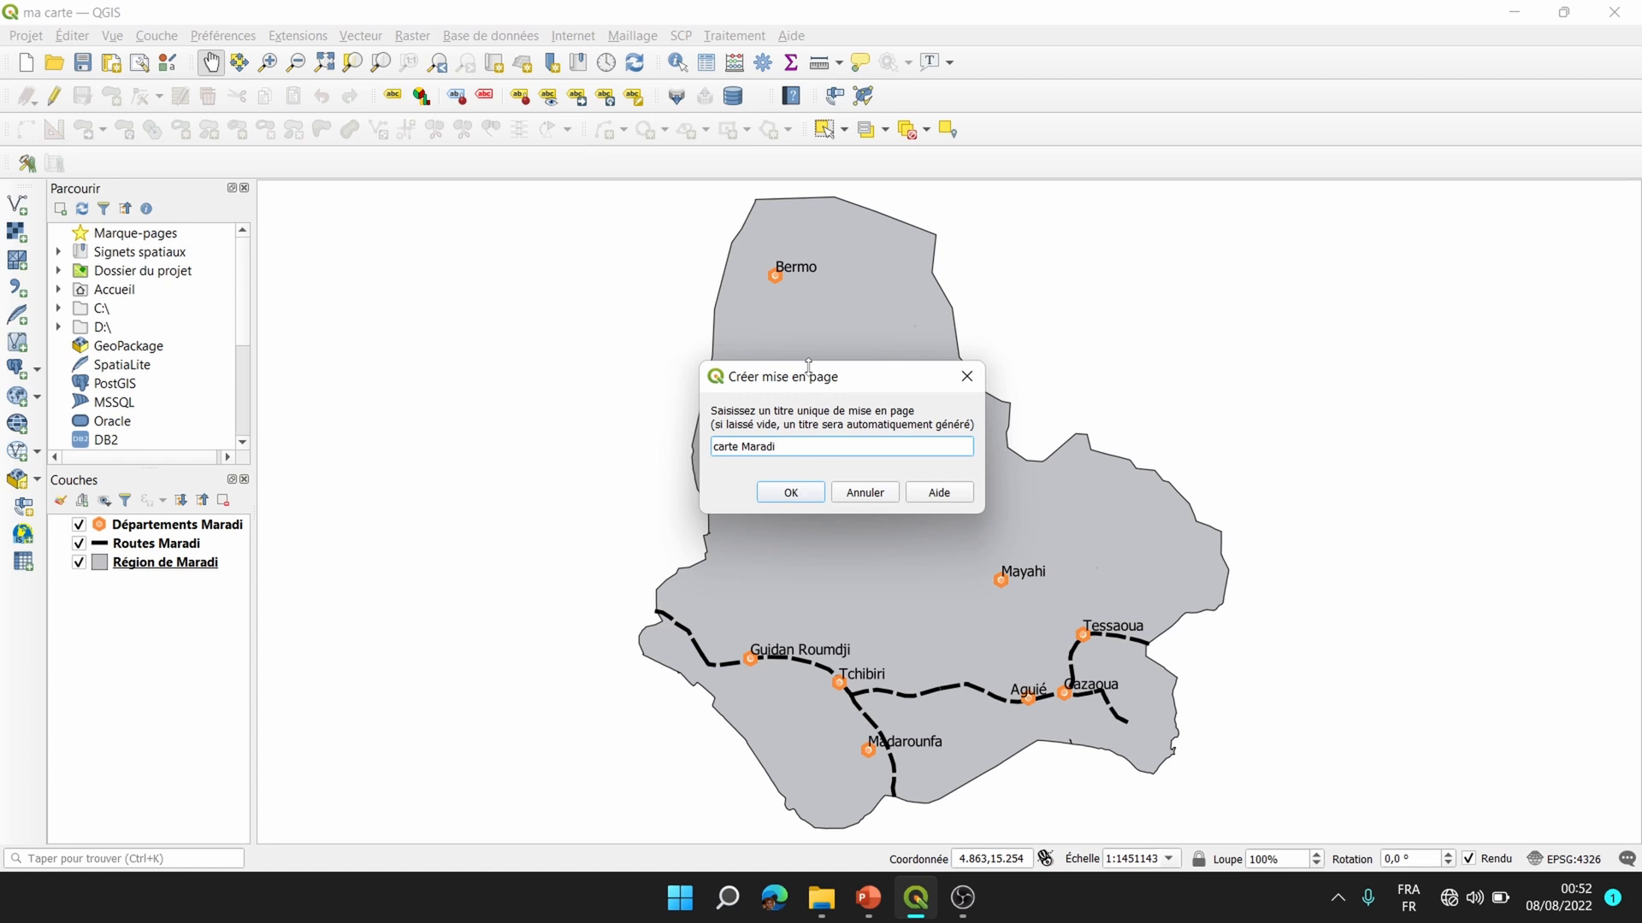
Create the print layout titled carte Maradi and fit its whole page in the layout window.
left_click(818, 494)
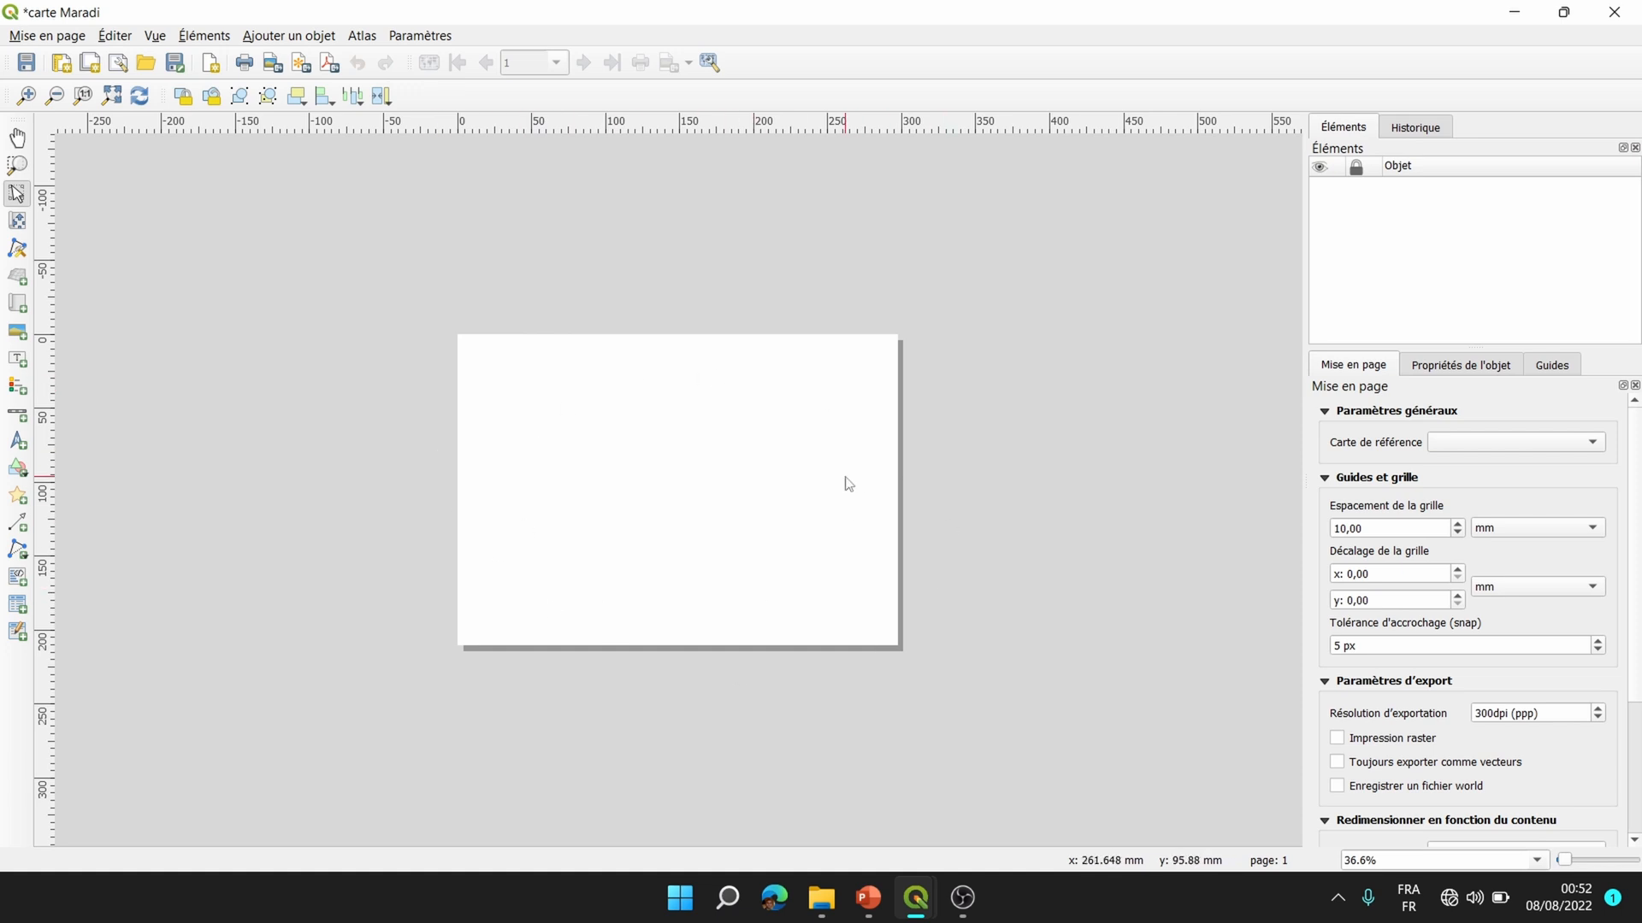
mouse_move(928, 898)
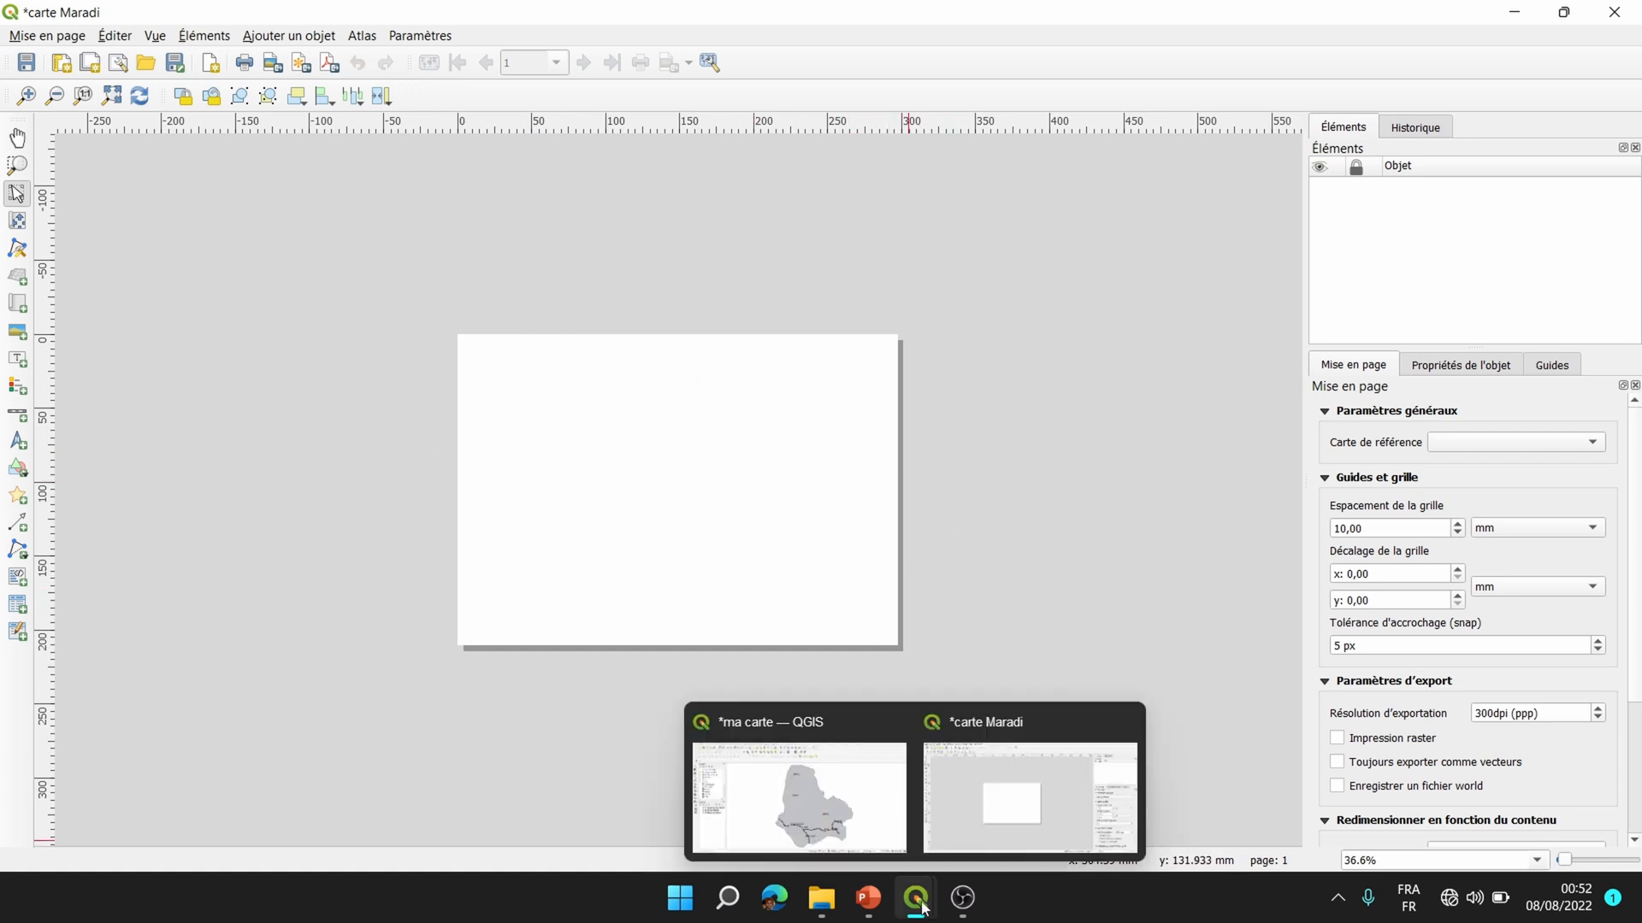
left_click(807, 802)
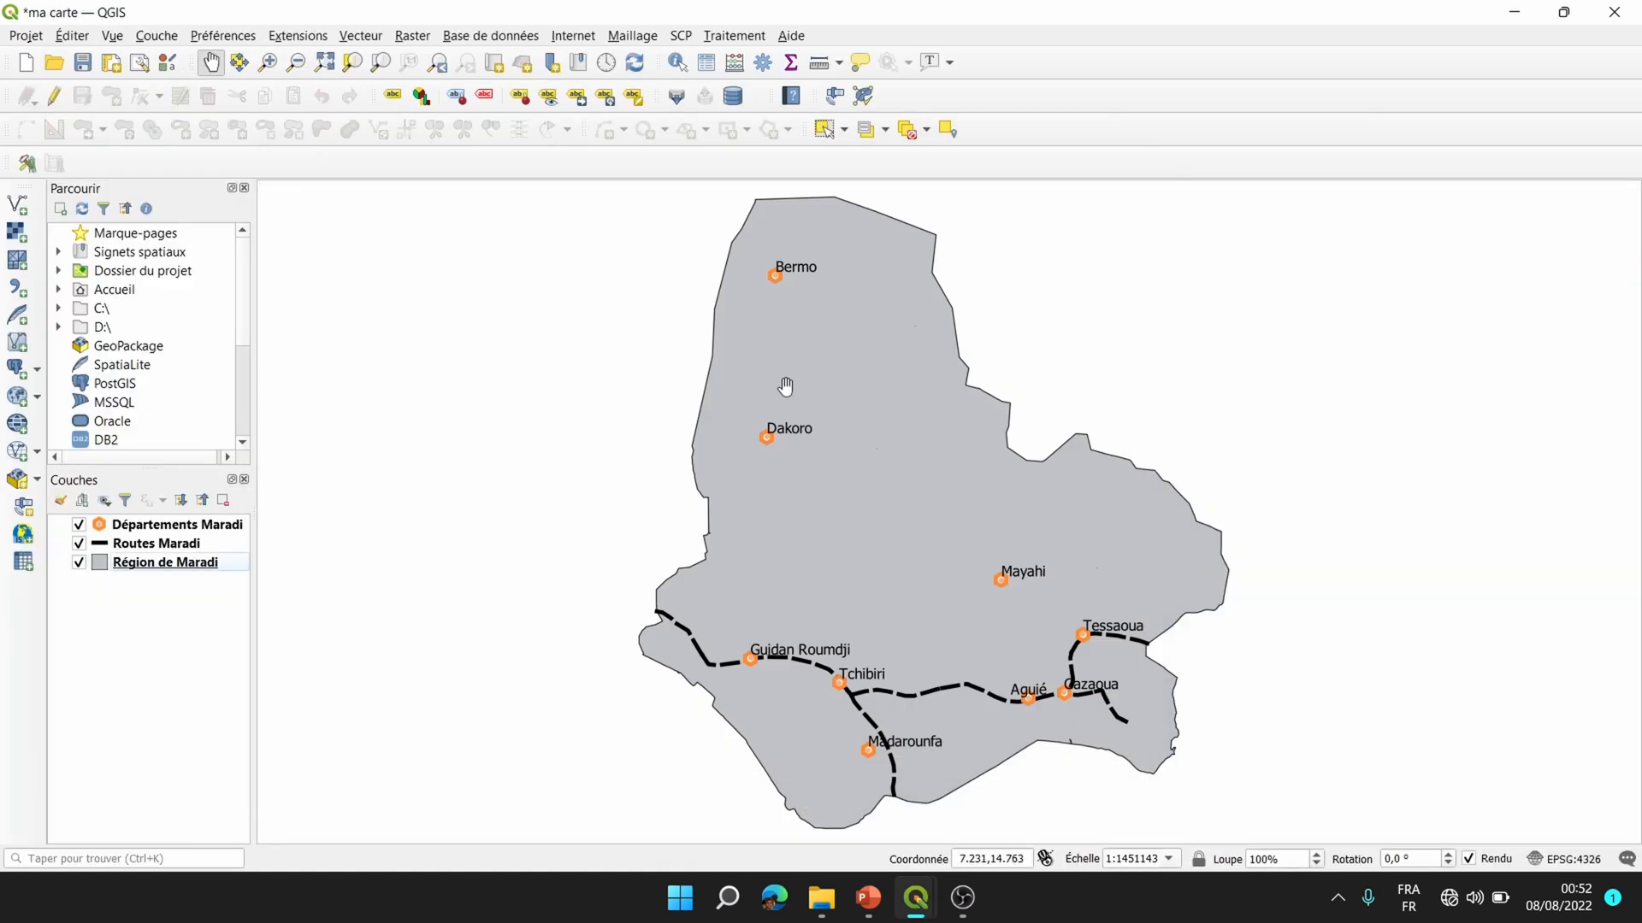
left_click_drag(850, 464, 840, 461)
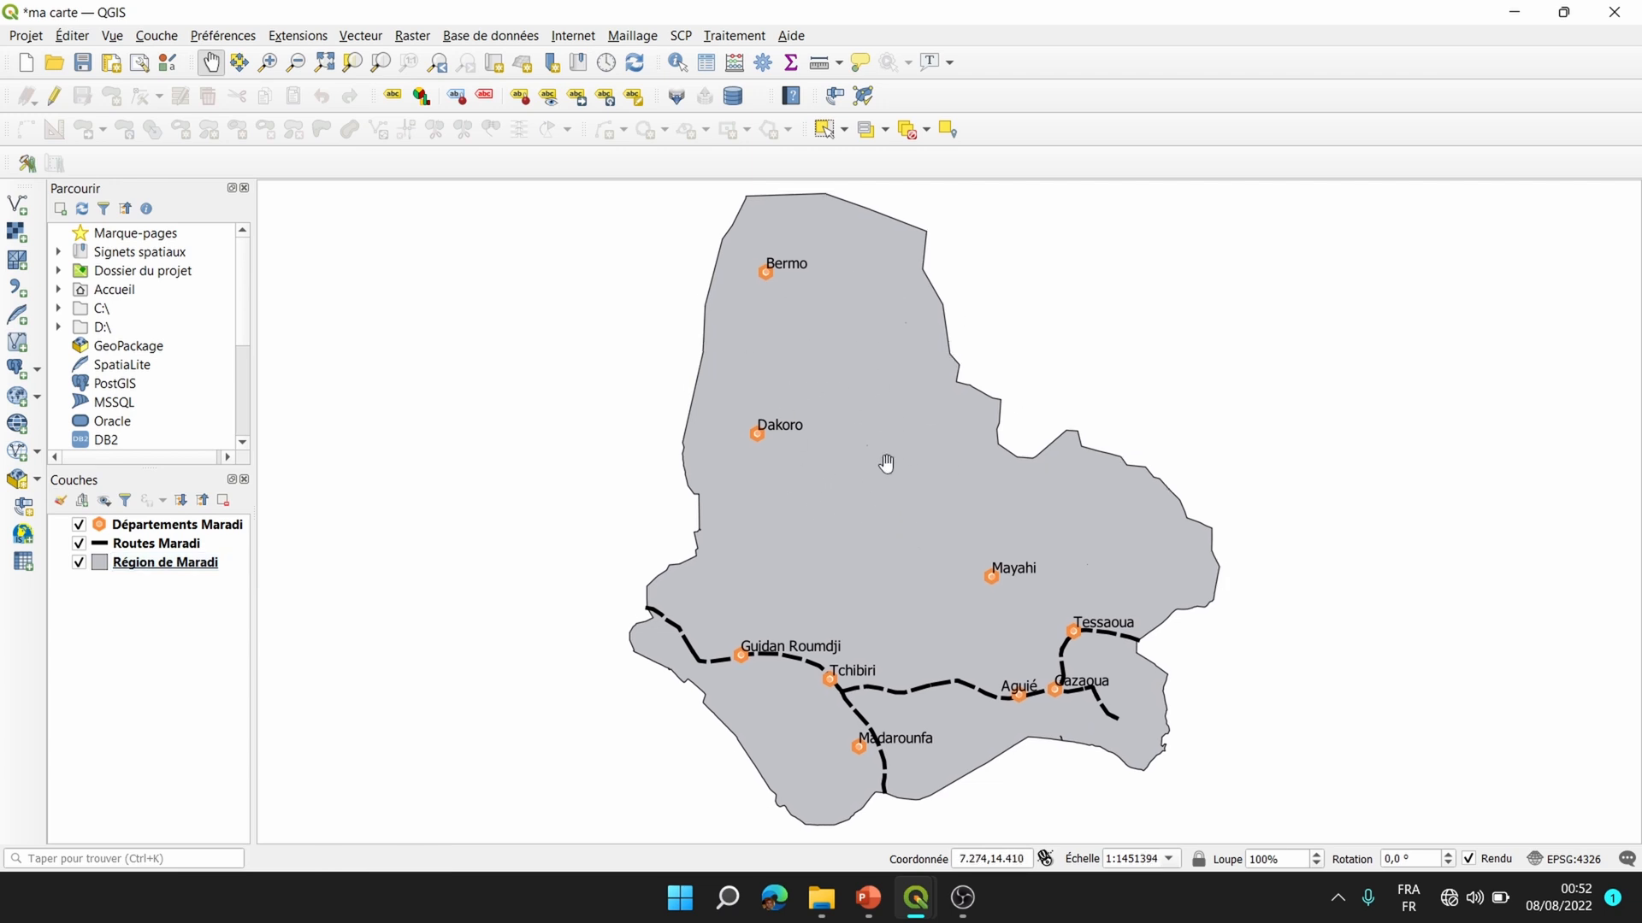
mouse_move(915, 898)
left_click(975, 797)
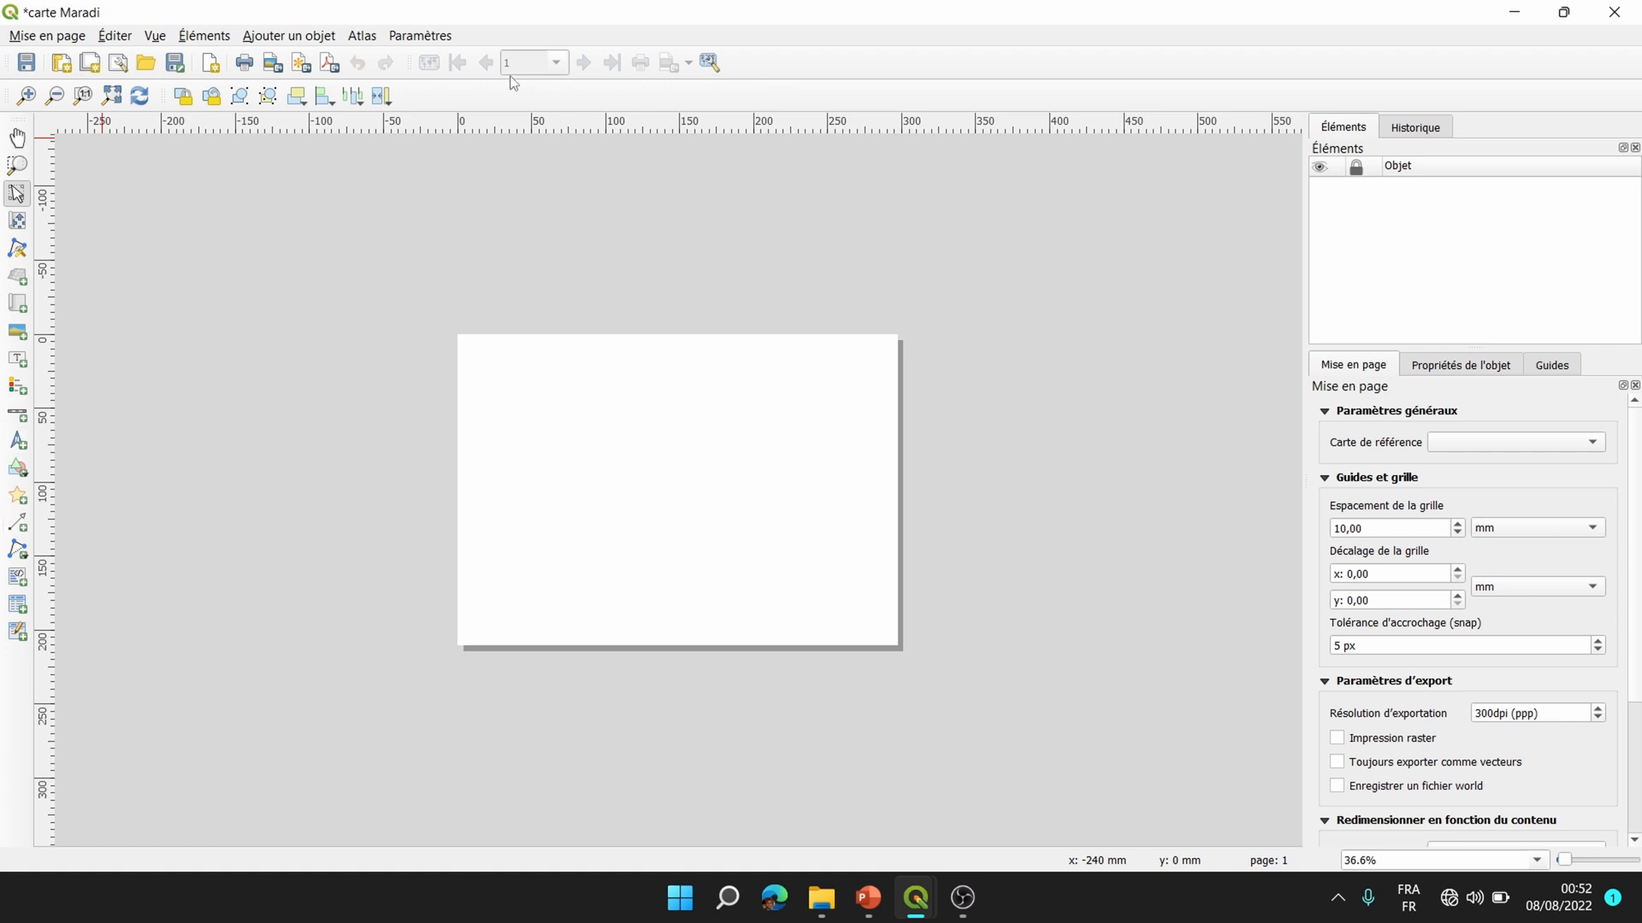
left_click(111, 96)
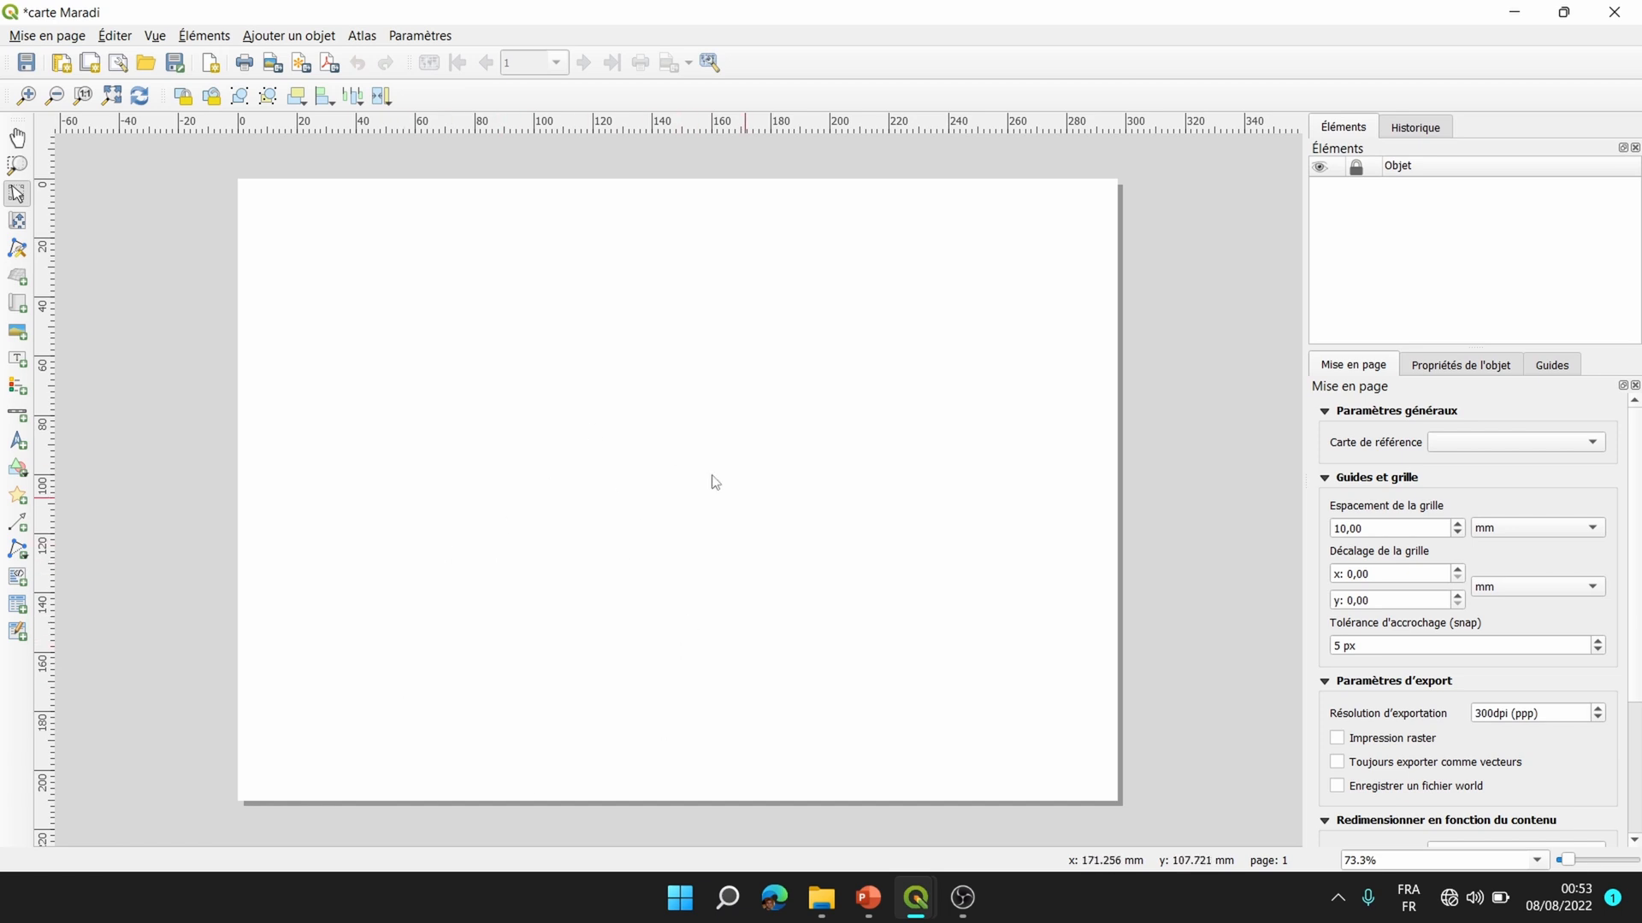
Add the Maradi map to the layout page, as a frame about 230 mm wide and 173 mm high.
mouse_move(916, 897)
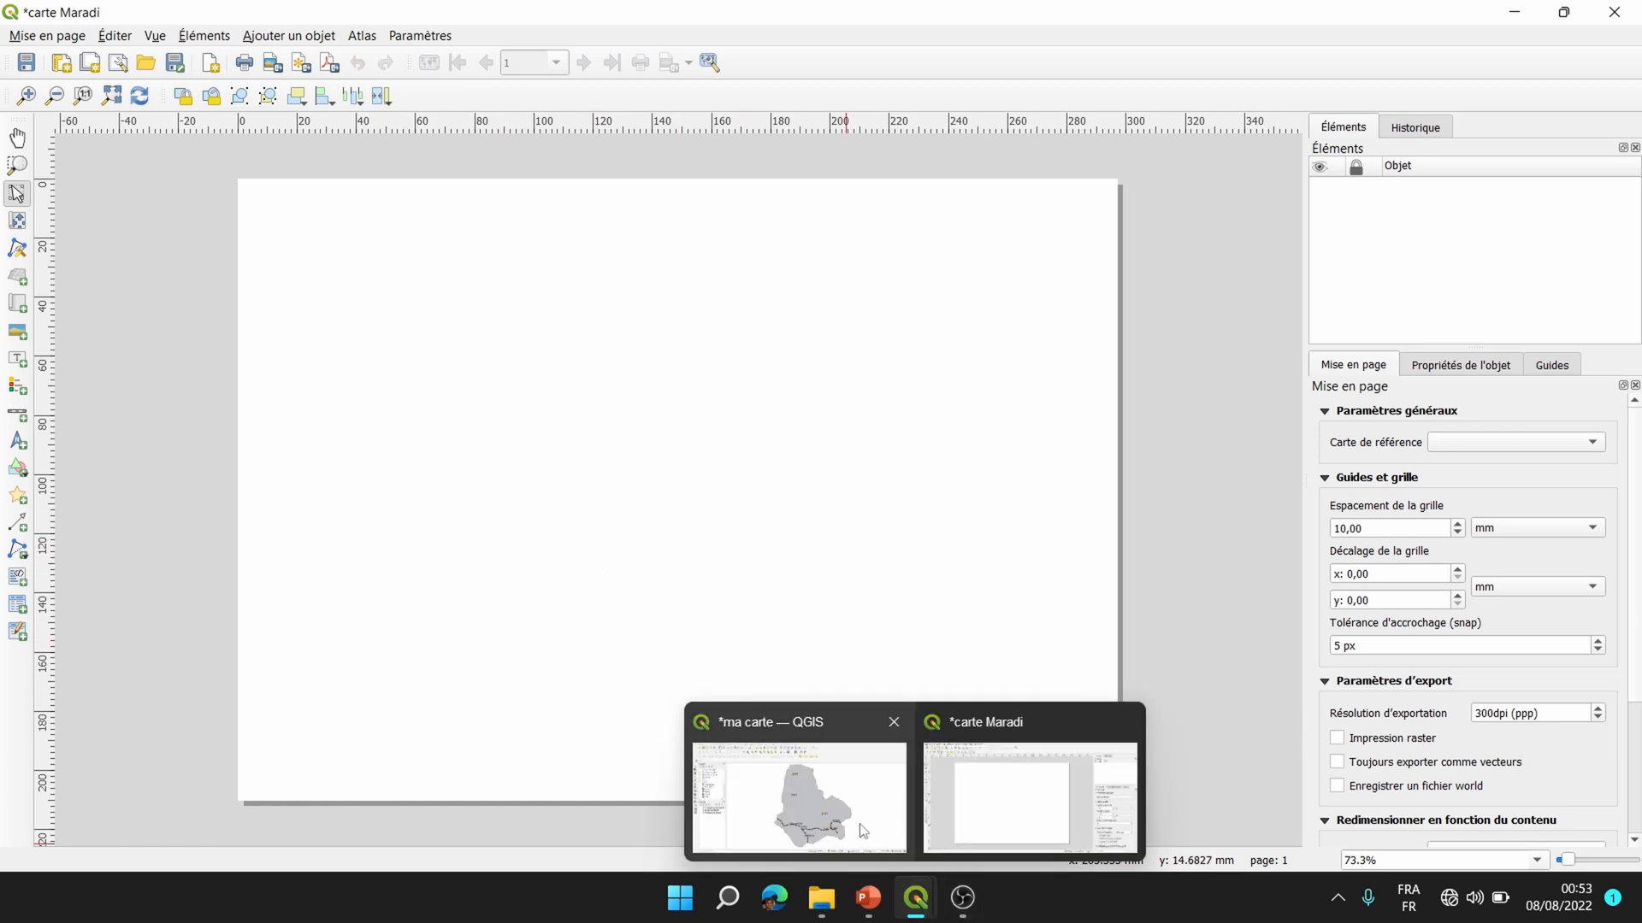
left_click(847, 808)
left_click(975, 822)
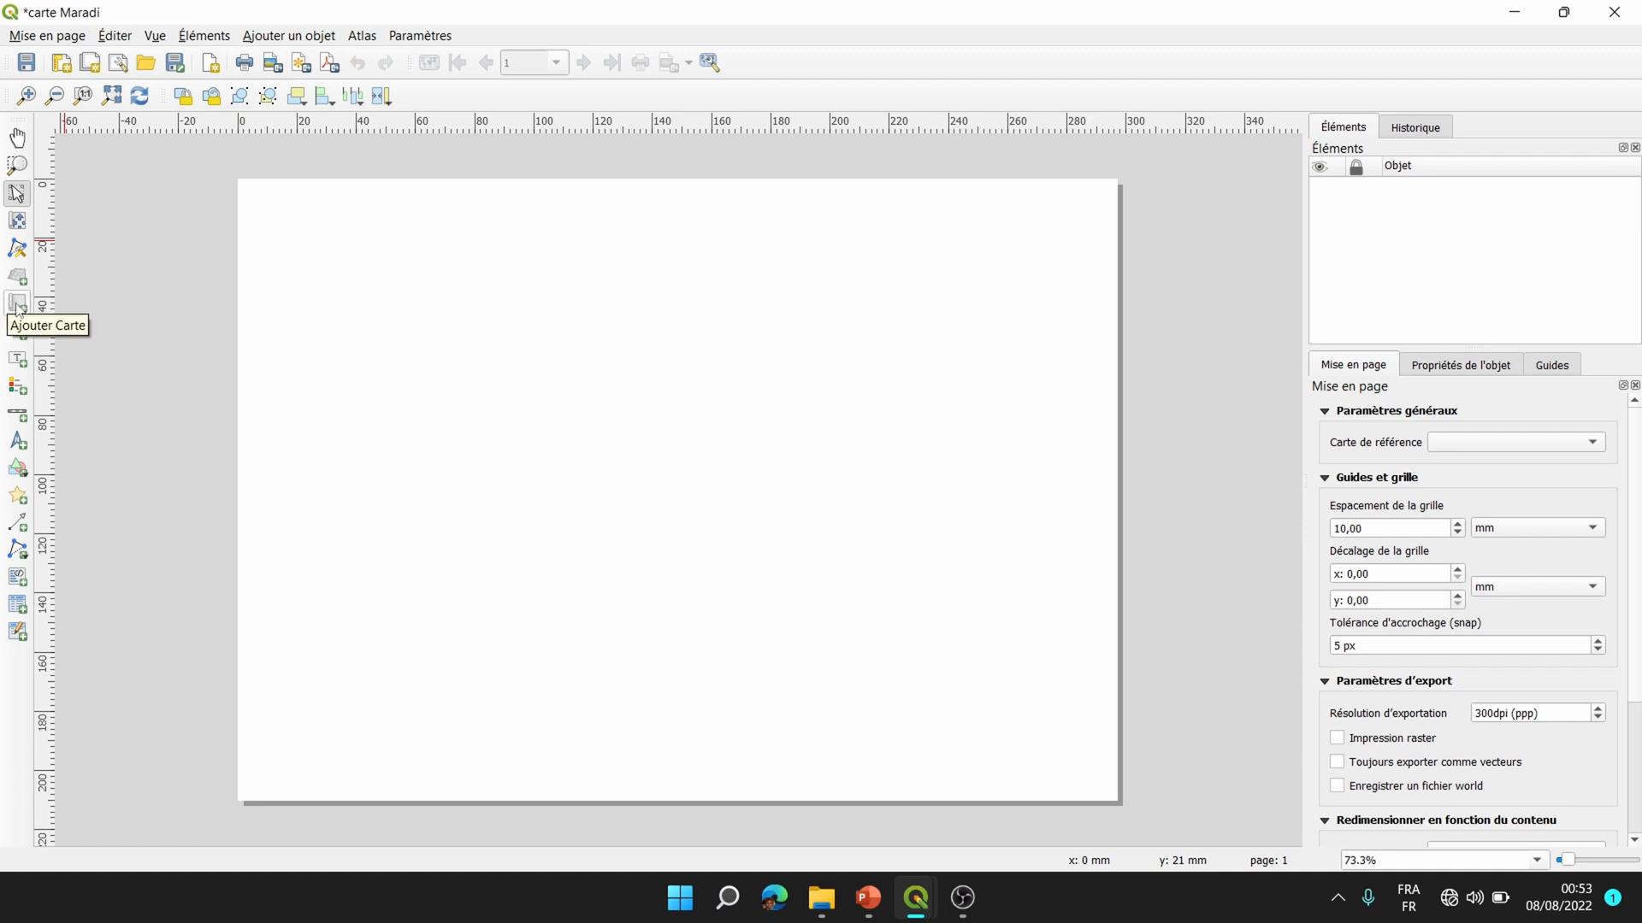
left_click(17, 308)
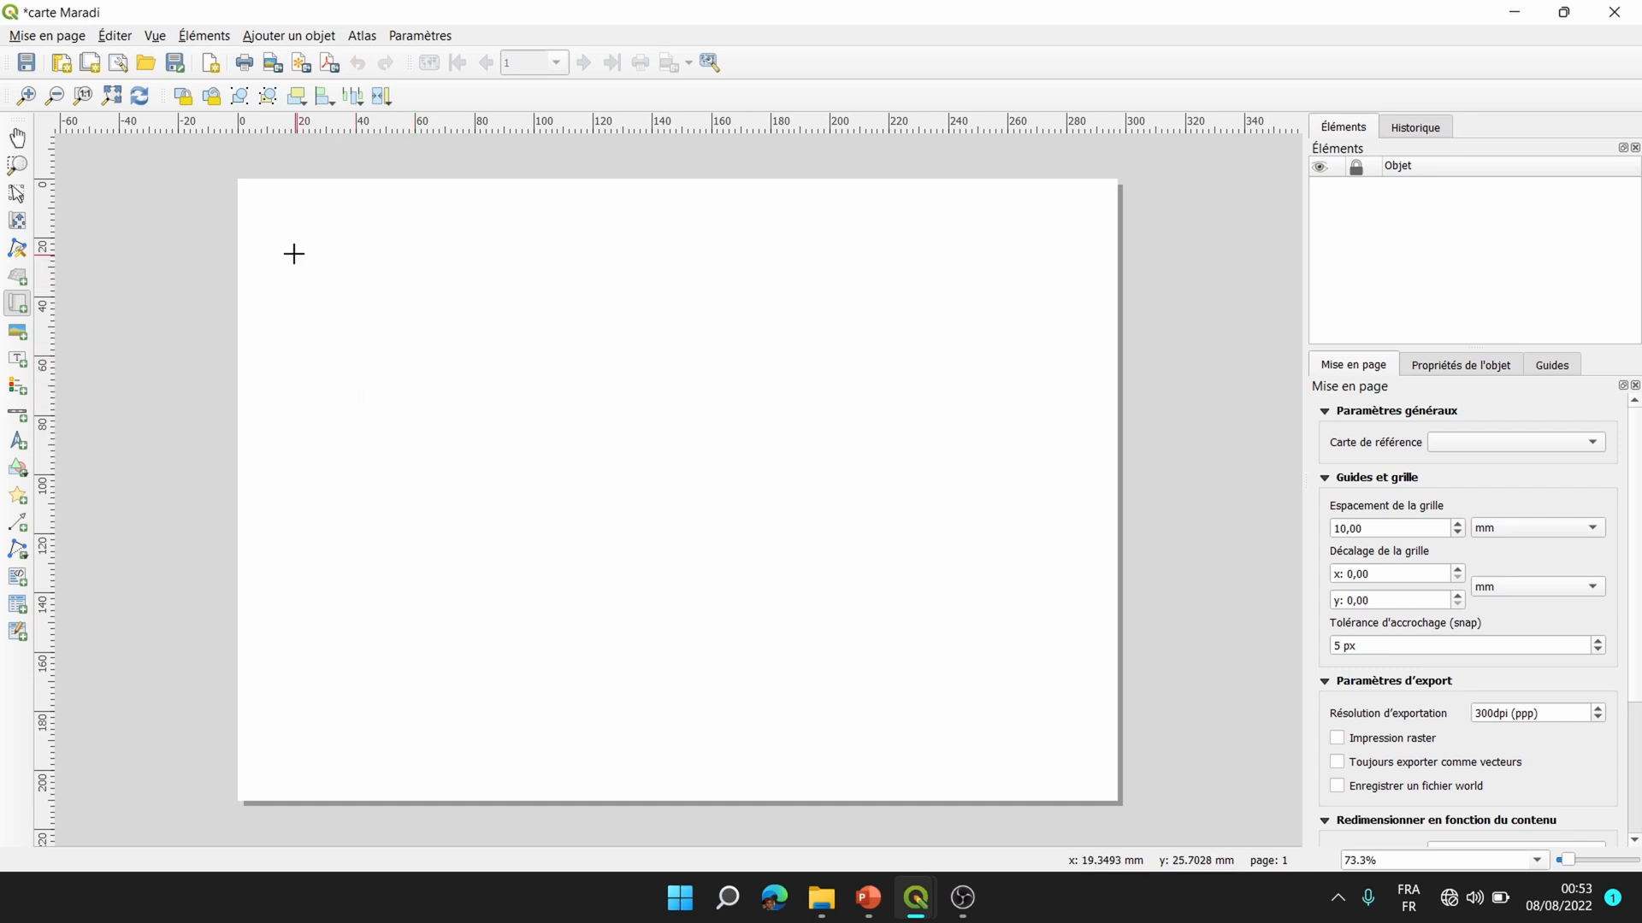
left_click_drag(291, 246, 974, 759)
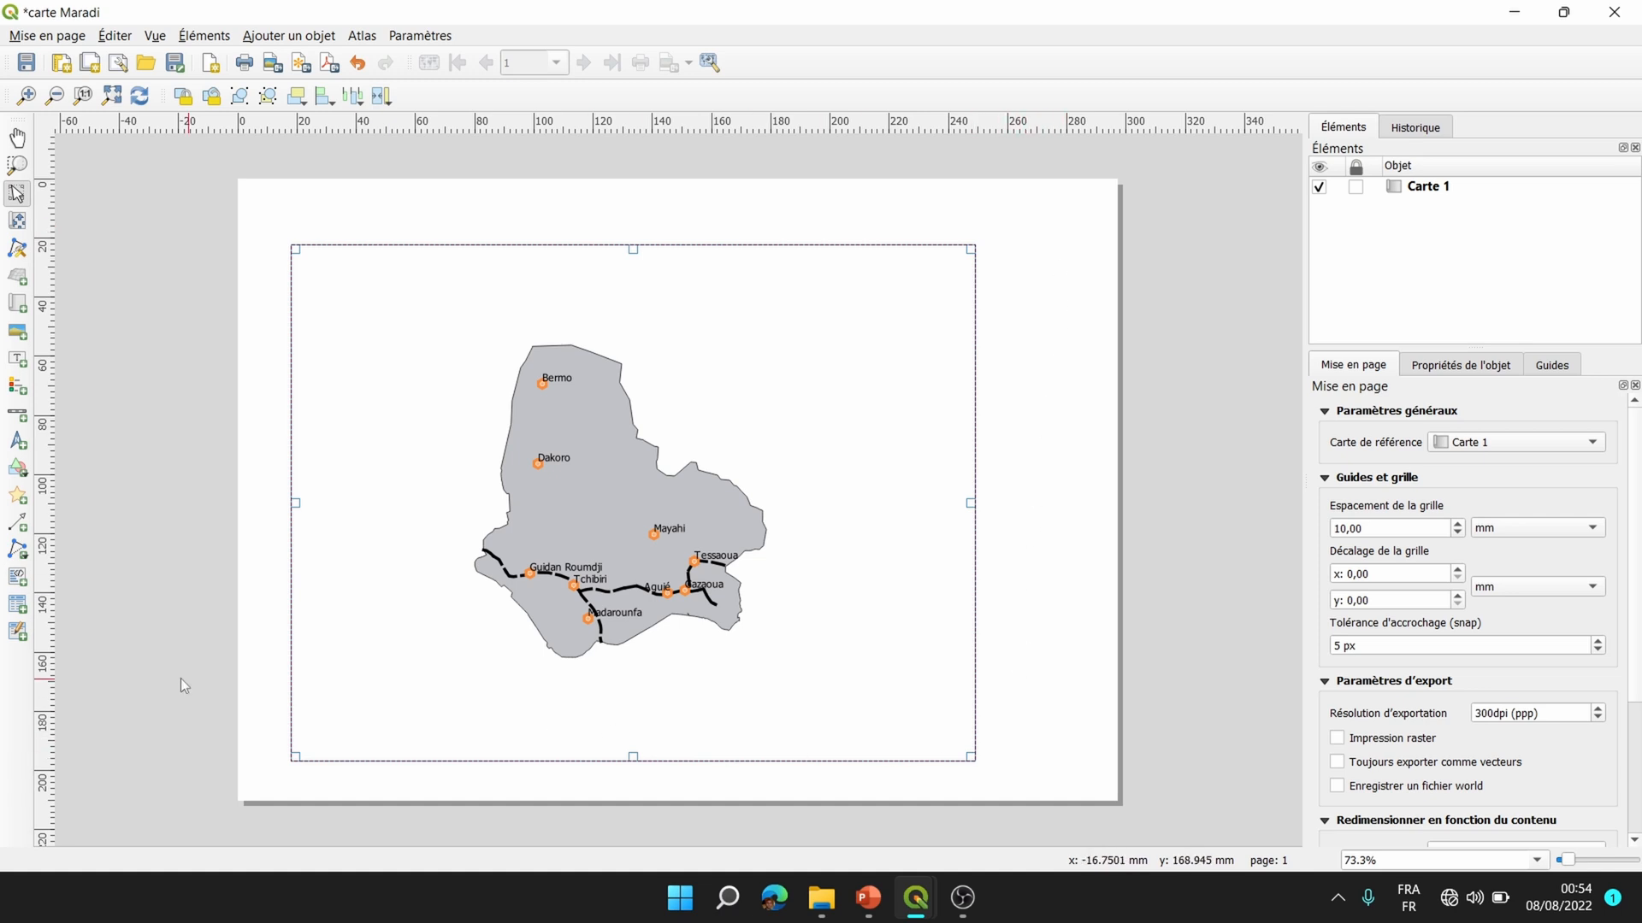
left_click(485, 465)
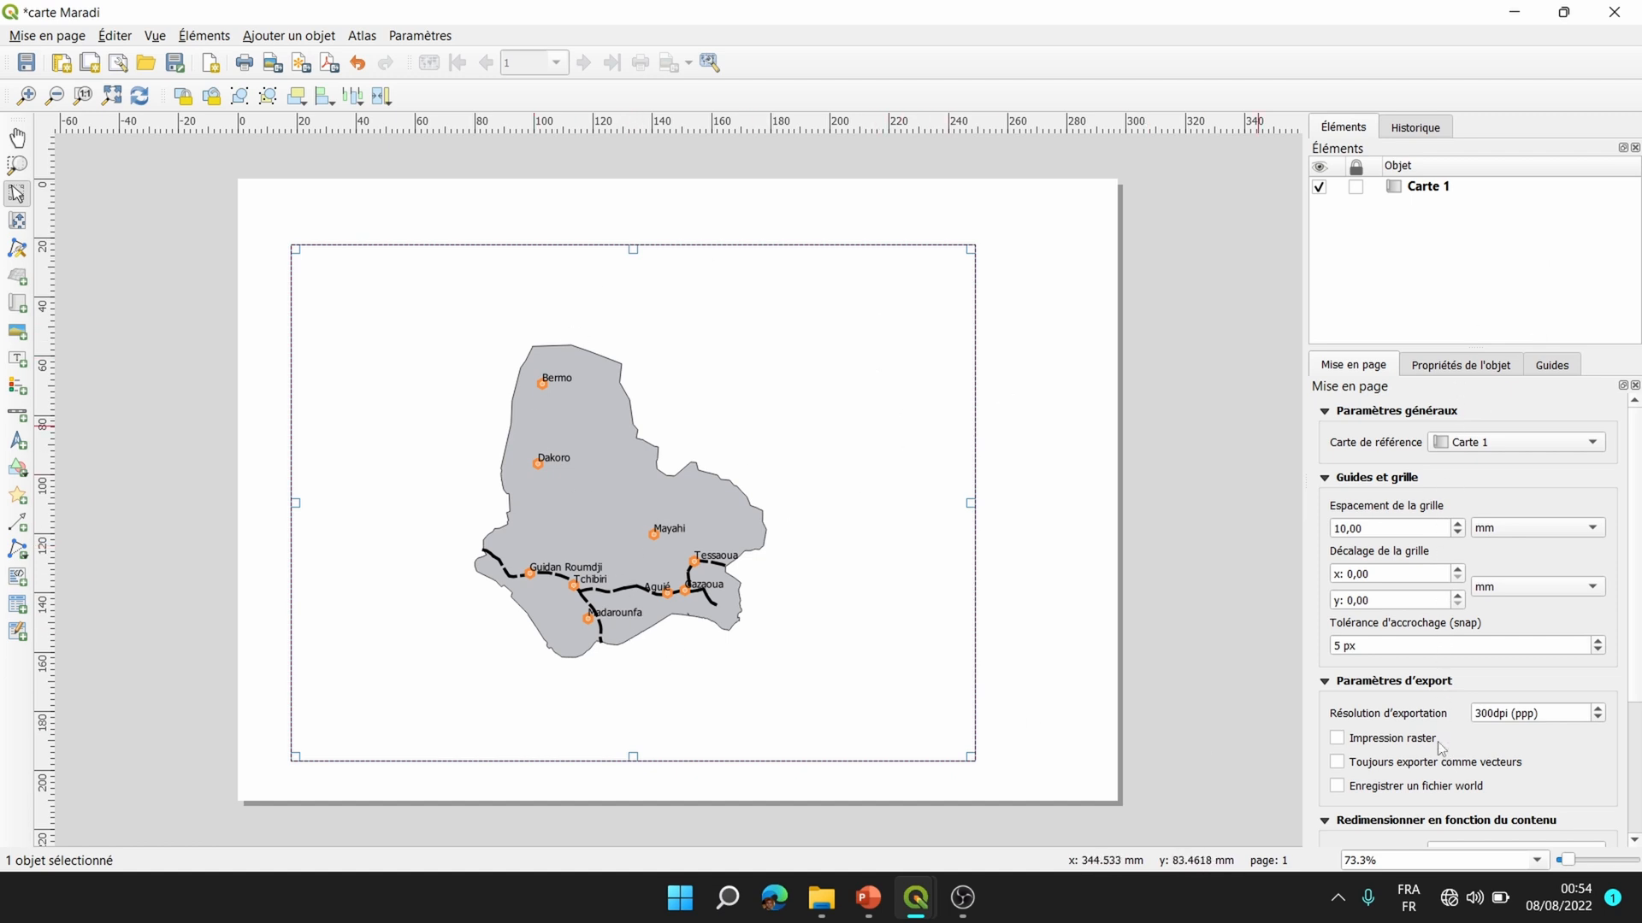
Try locking and unlocking the Carte 1 item, and hiding and showing it again.
left_click(1356, 187)
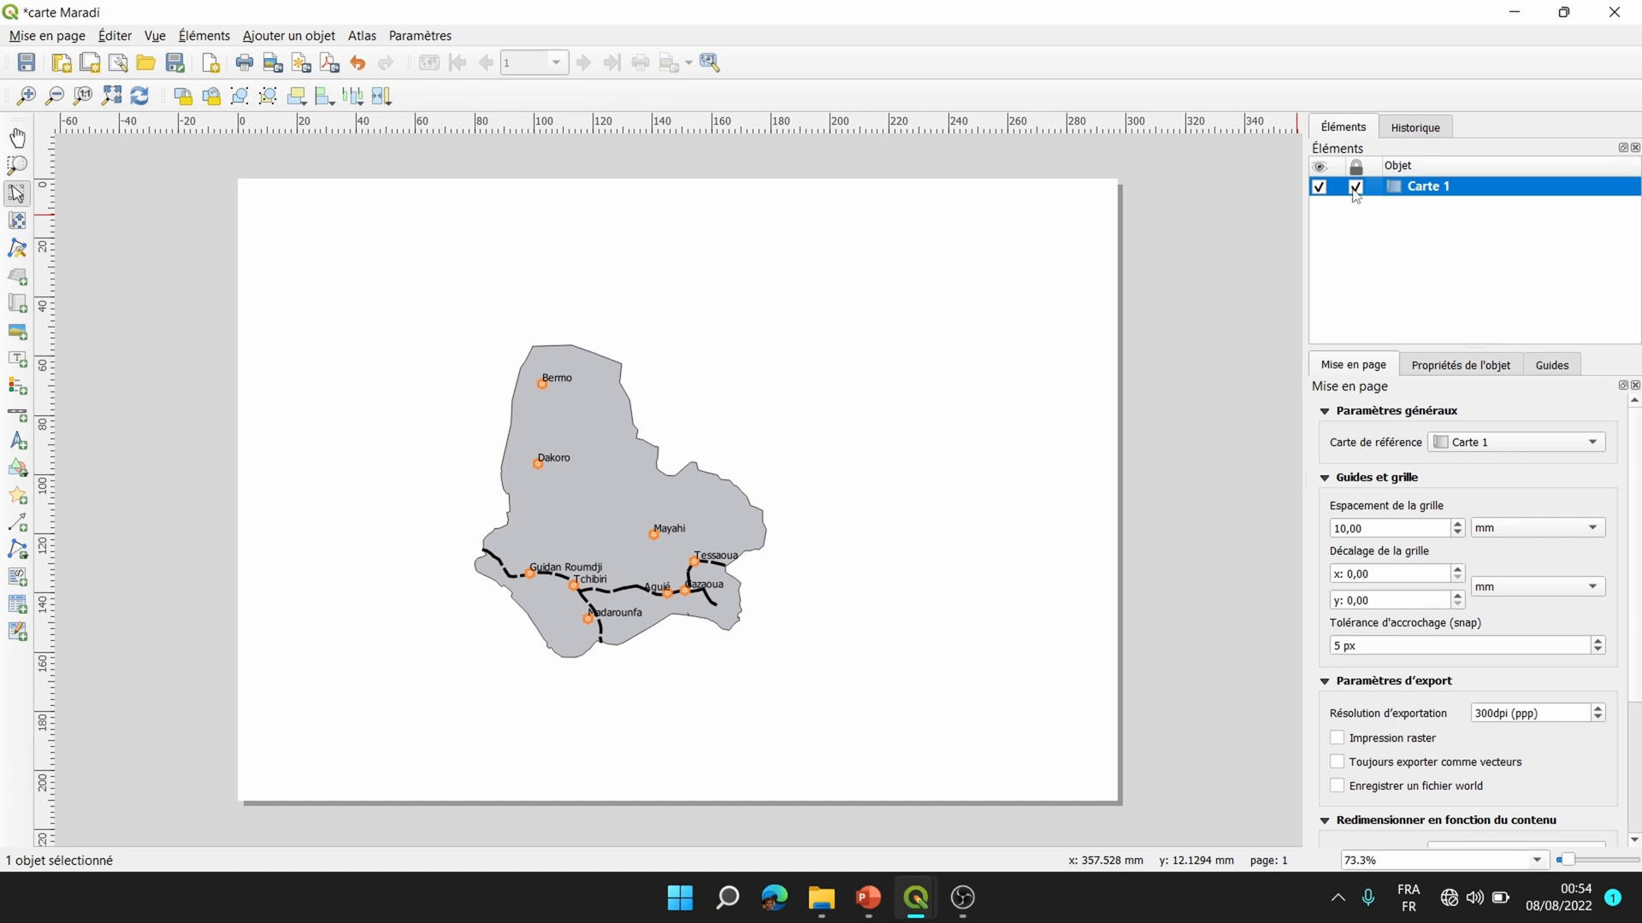
left_click(1356, 187)
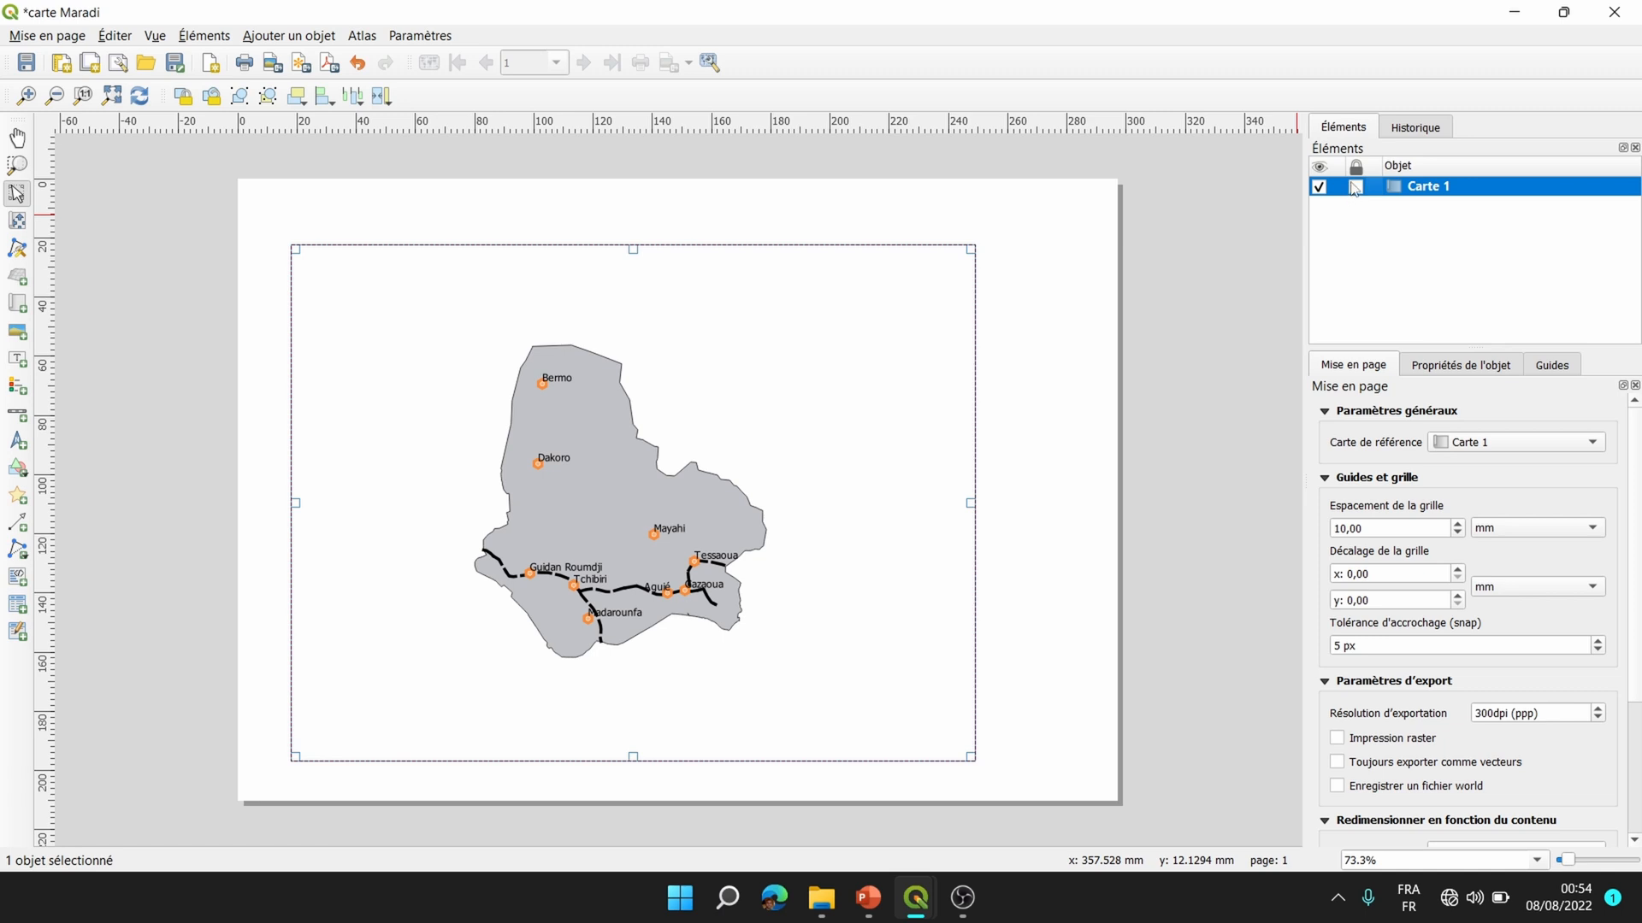
left_click(1319, 187)
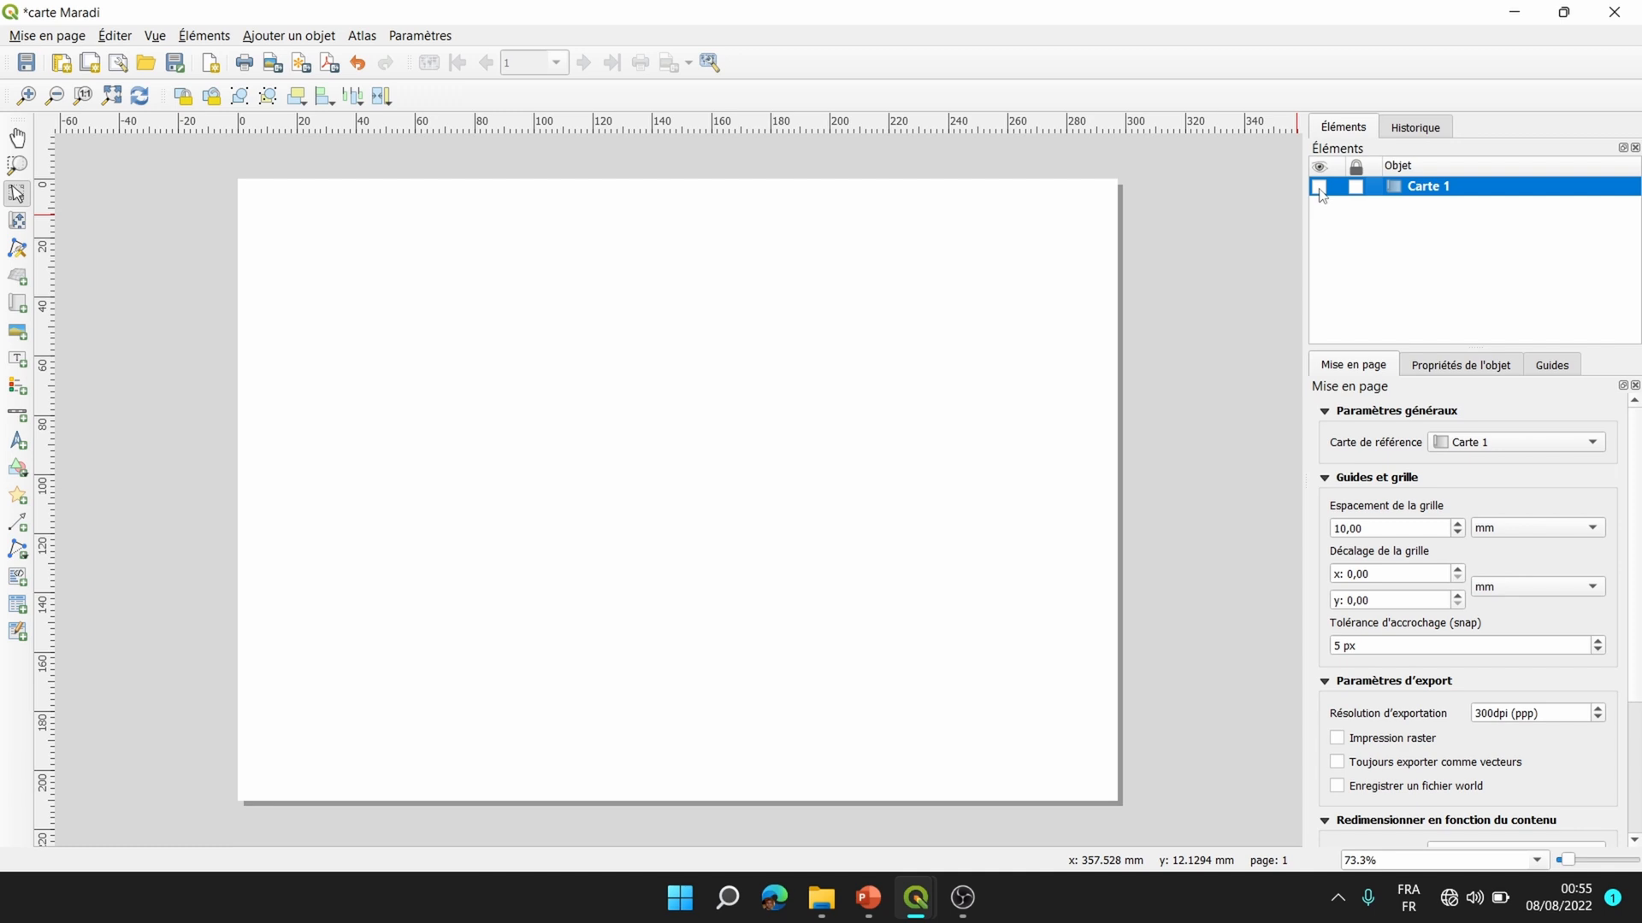
left_click(1319, 187)
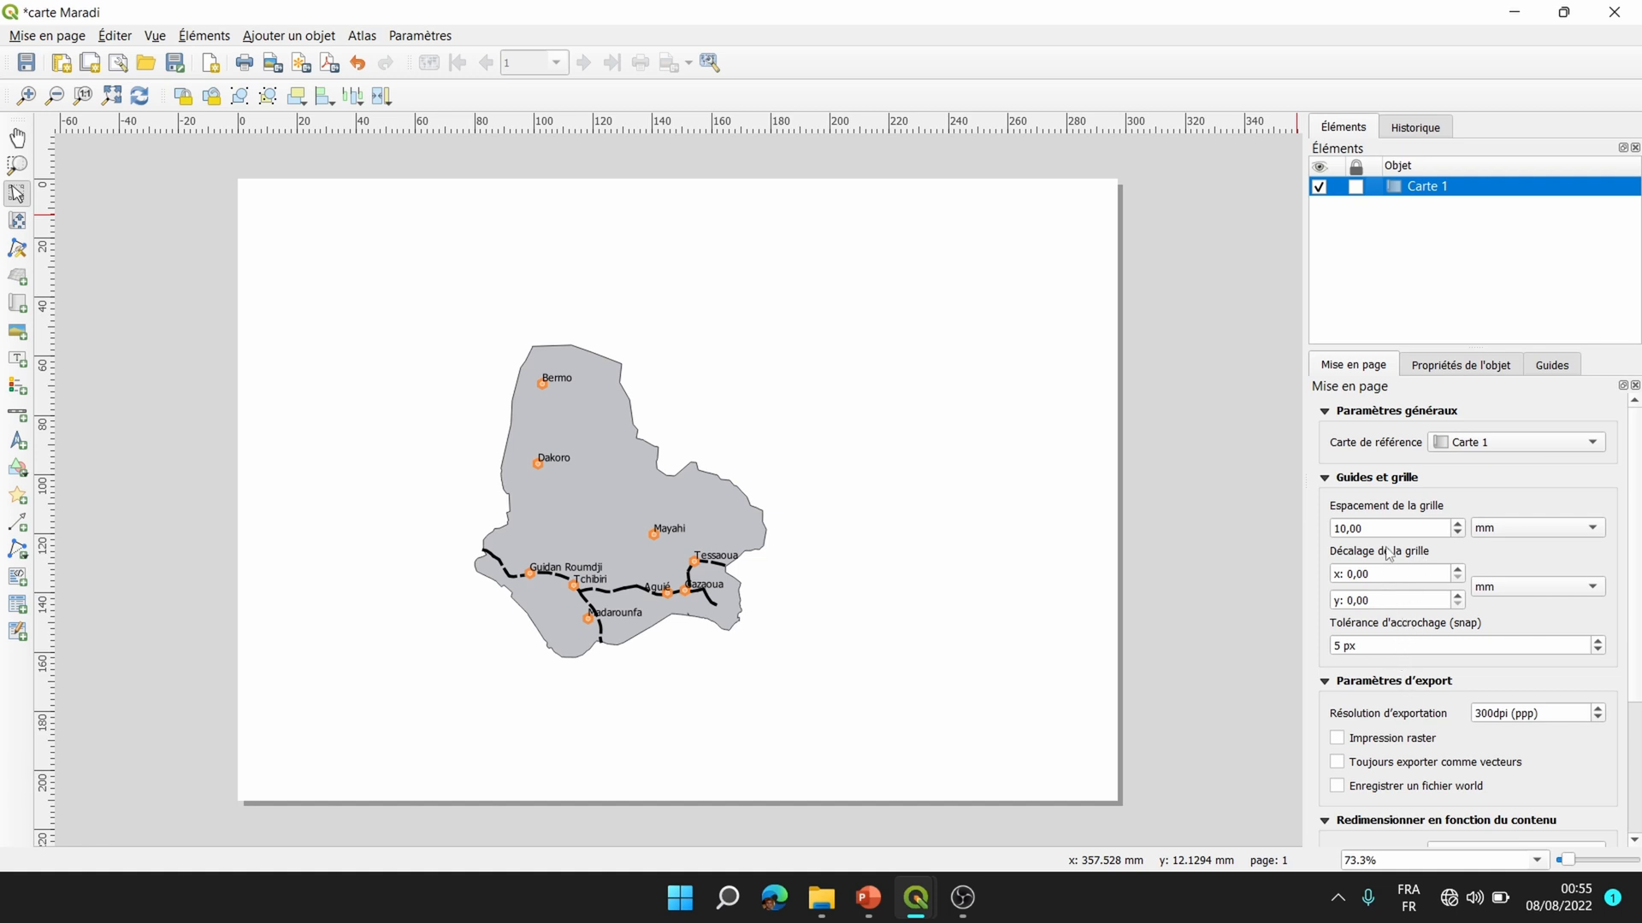
Set the scale of the Carte 1 map to 2001475 in its item properties.
left_click(531, 515)
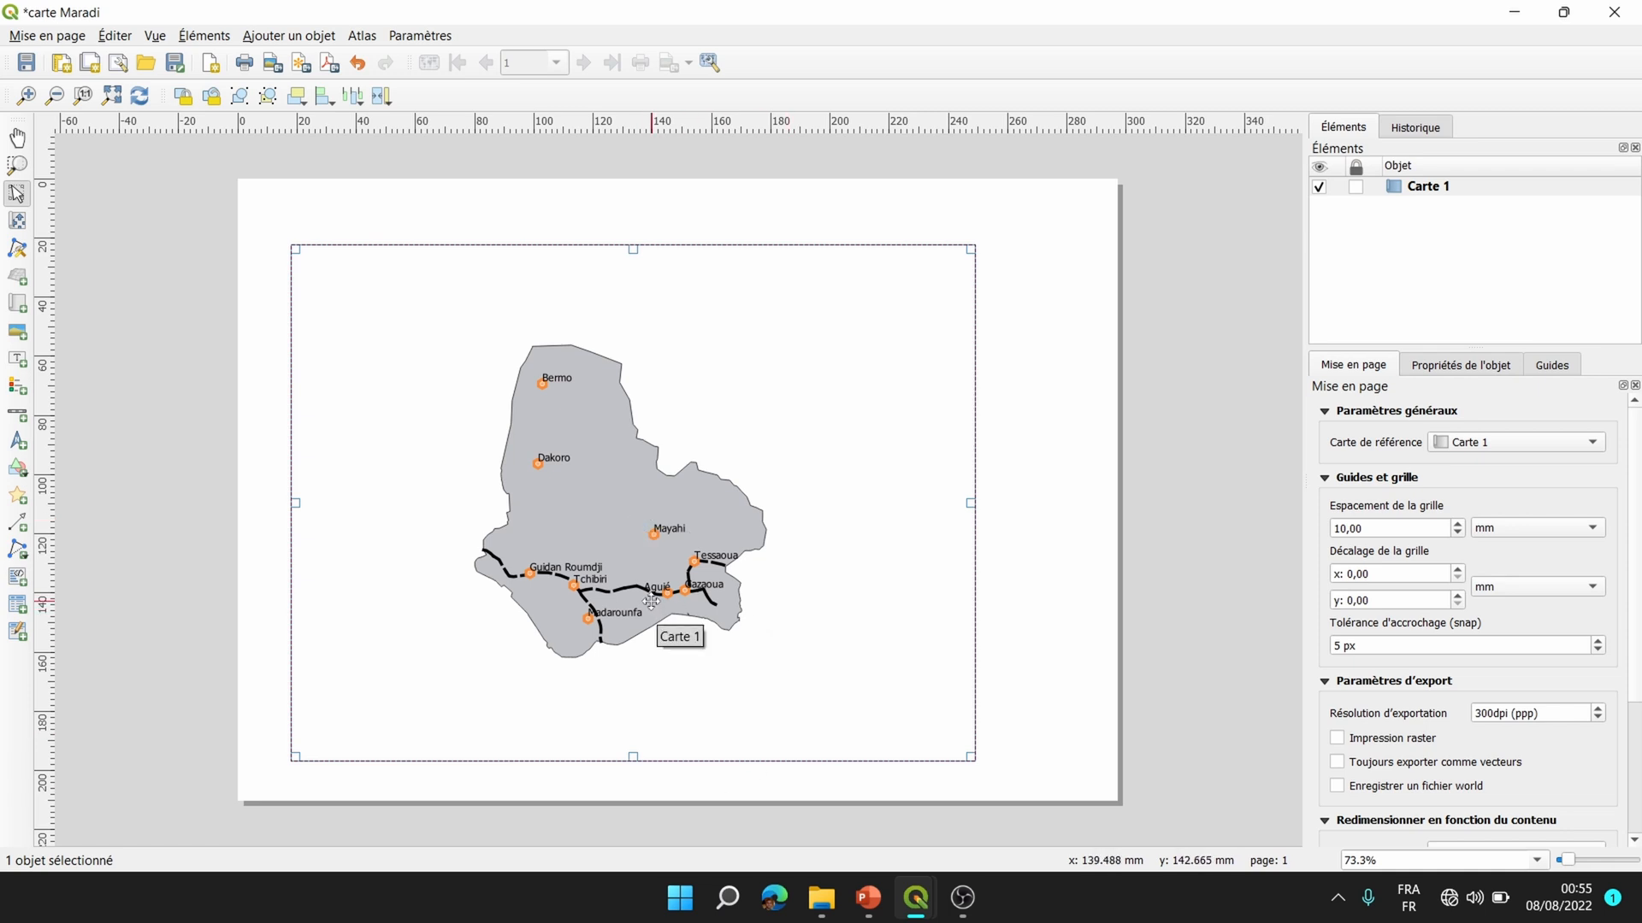
left_click(1436, 372)
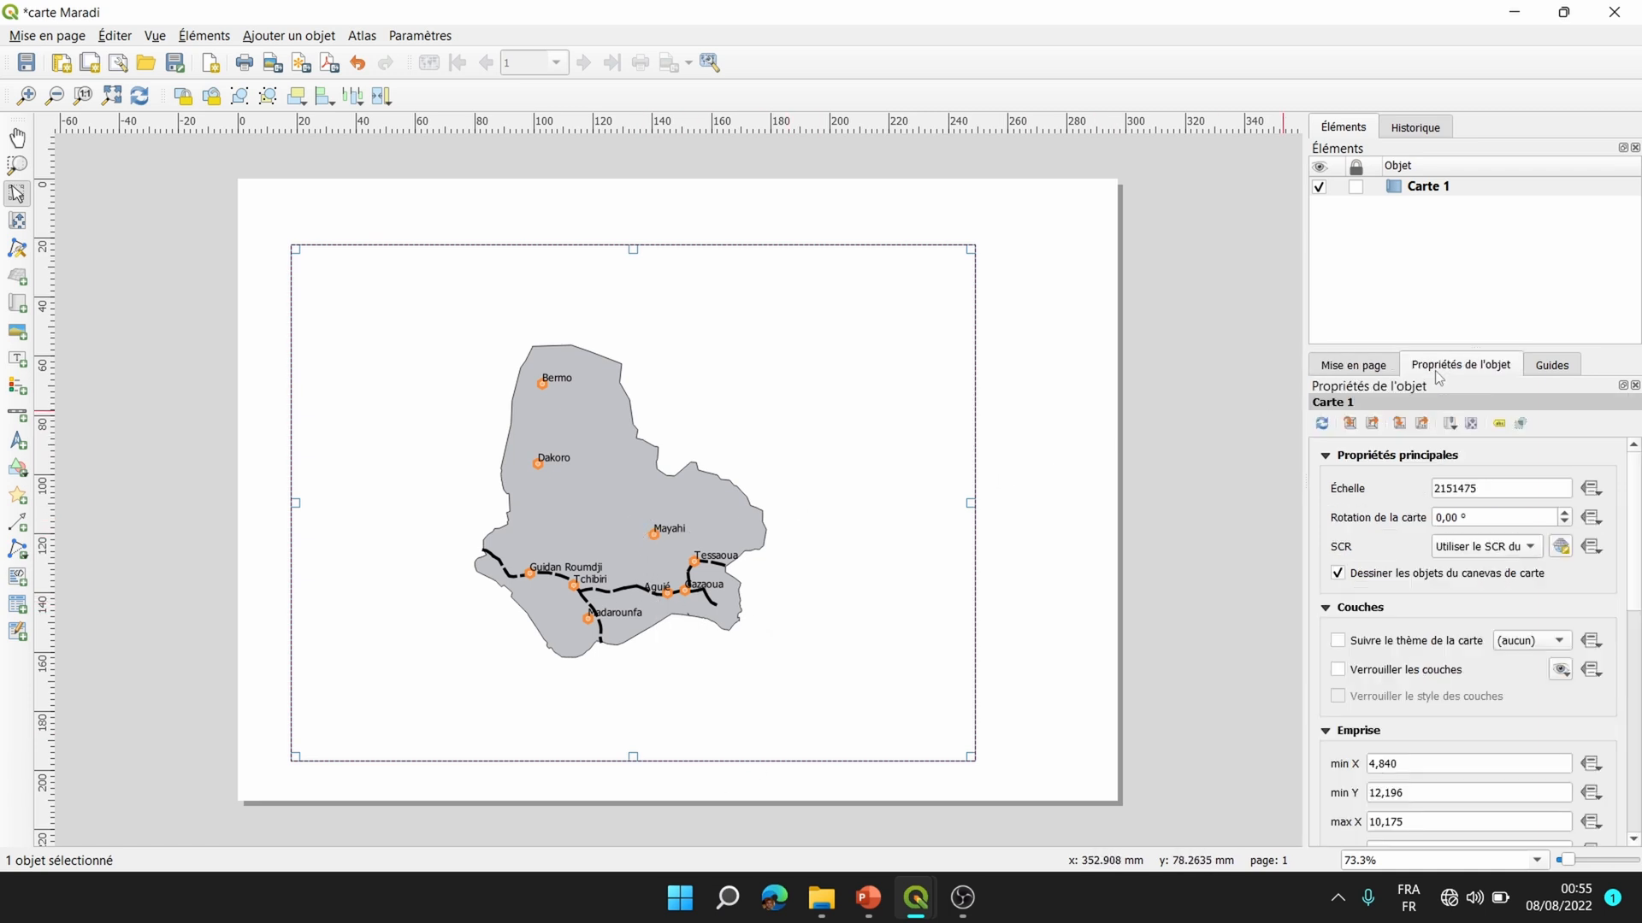
left_click(1353, 368)
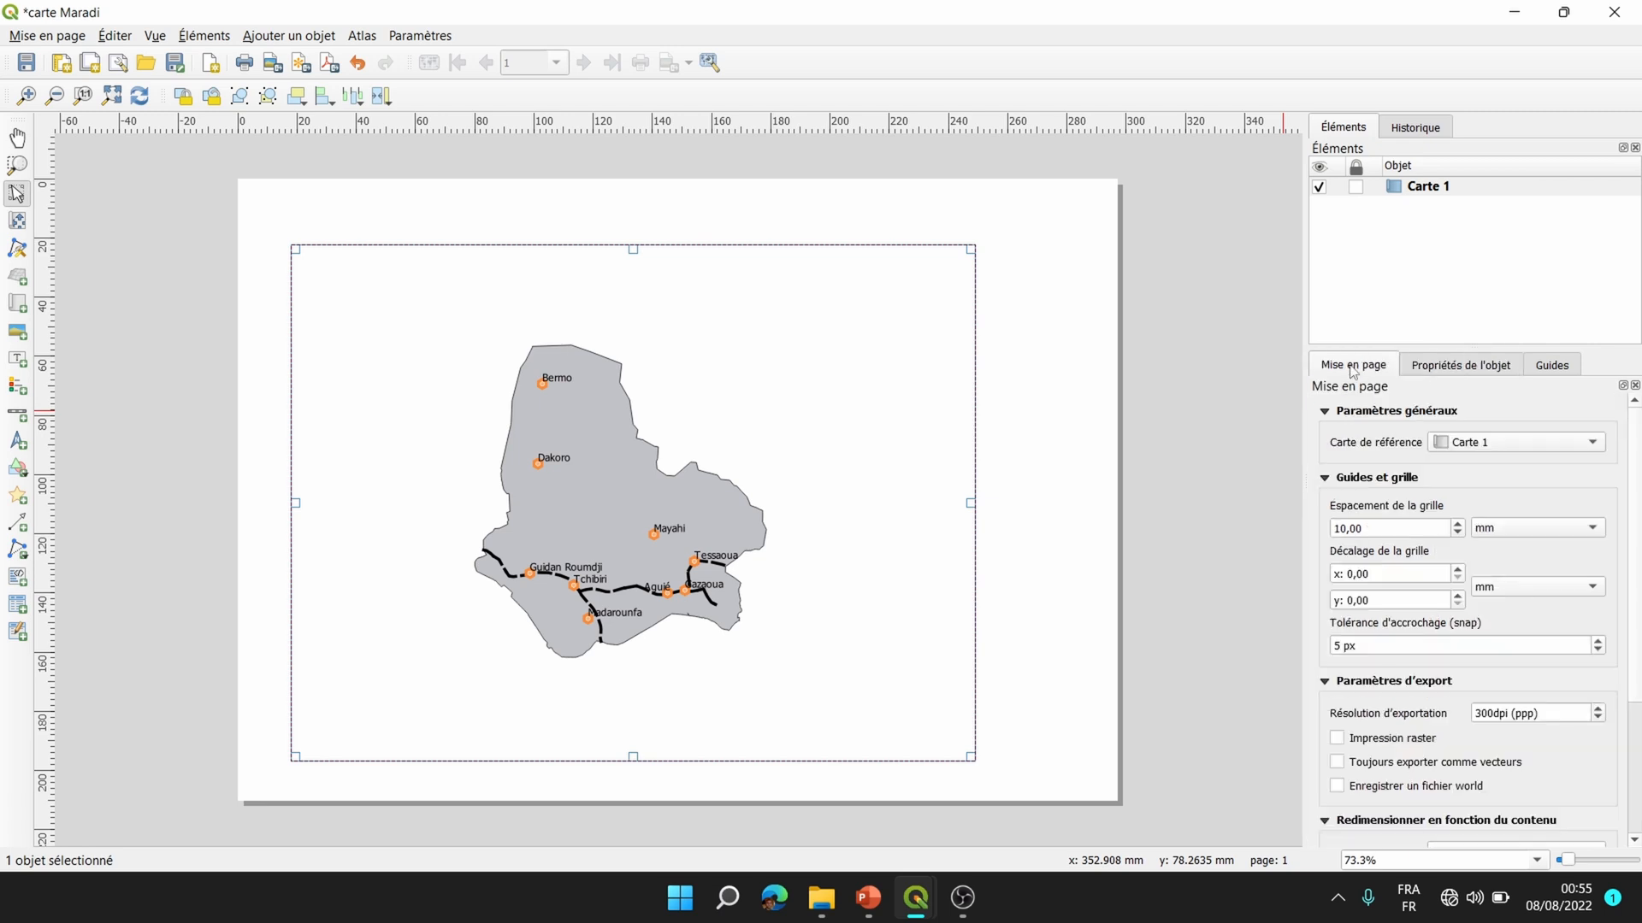
left_click(1439, 366)
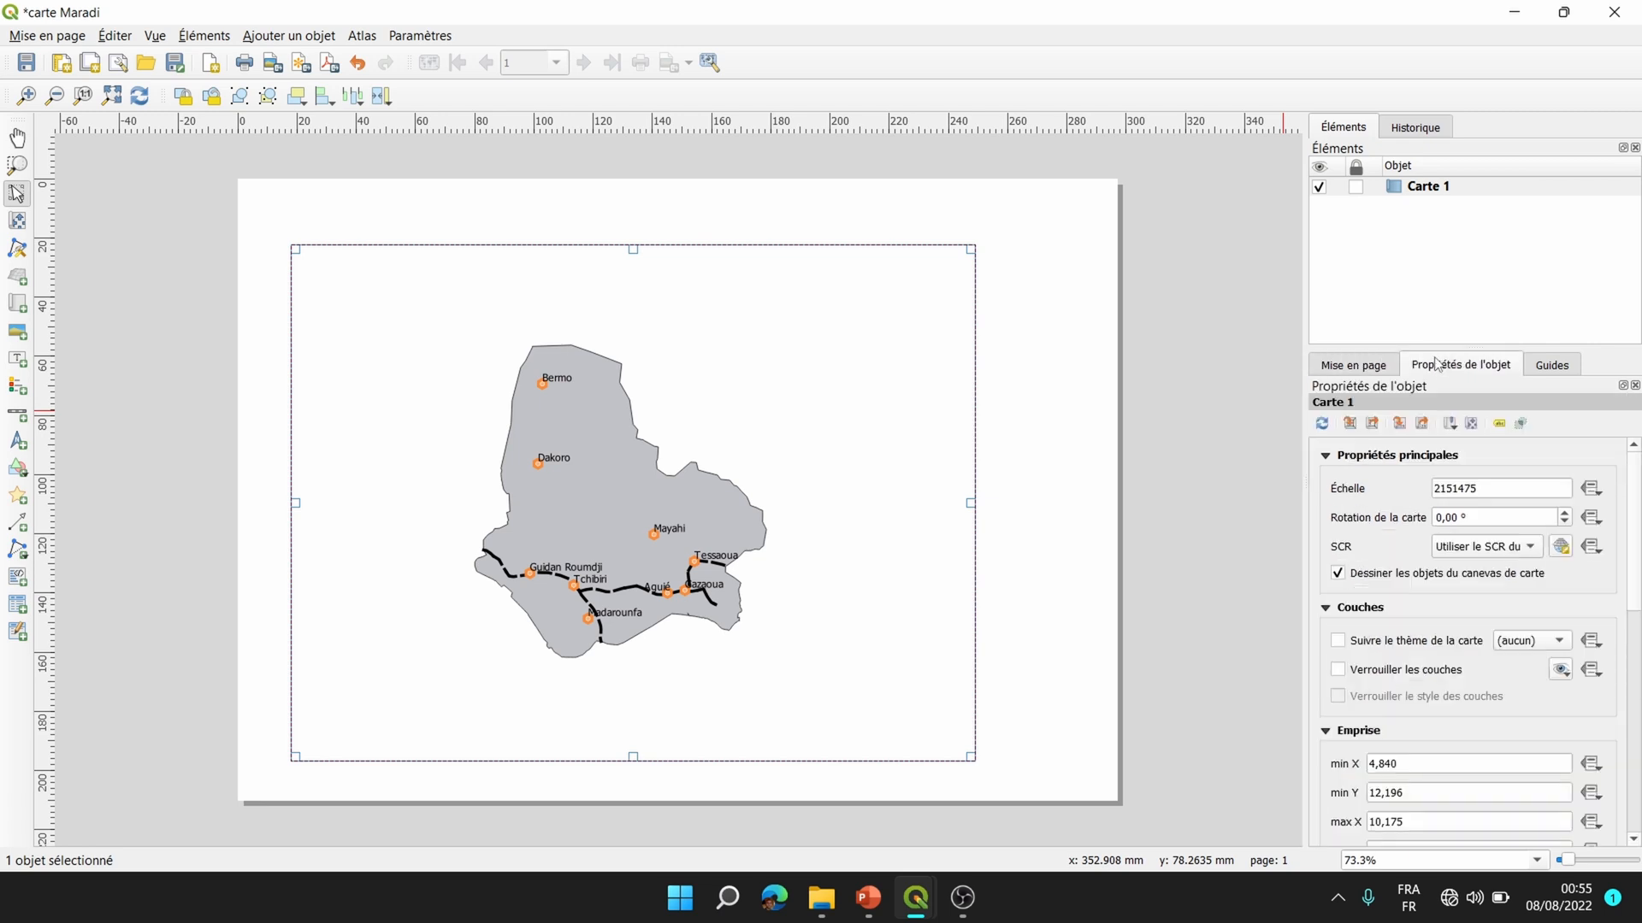
left_click(1453, 489)
left_click_drag(1452, 488, 1436, 490)
left_click(1453, 488)
type("10")
key("Return")
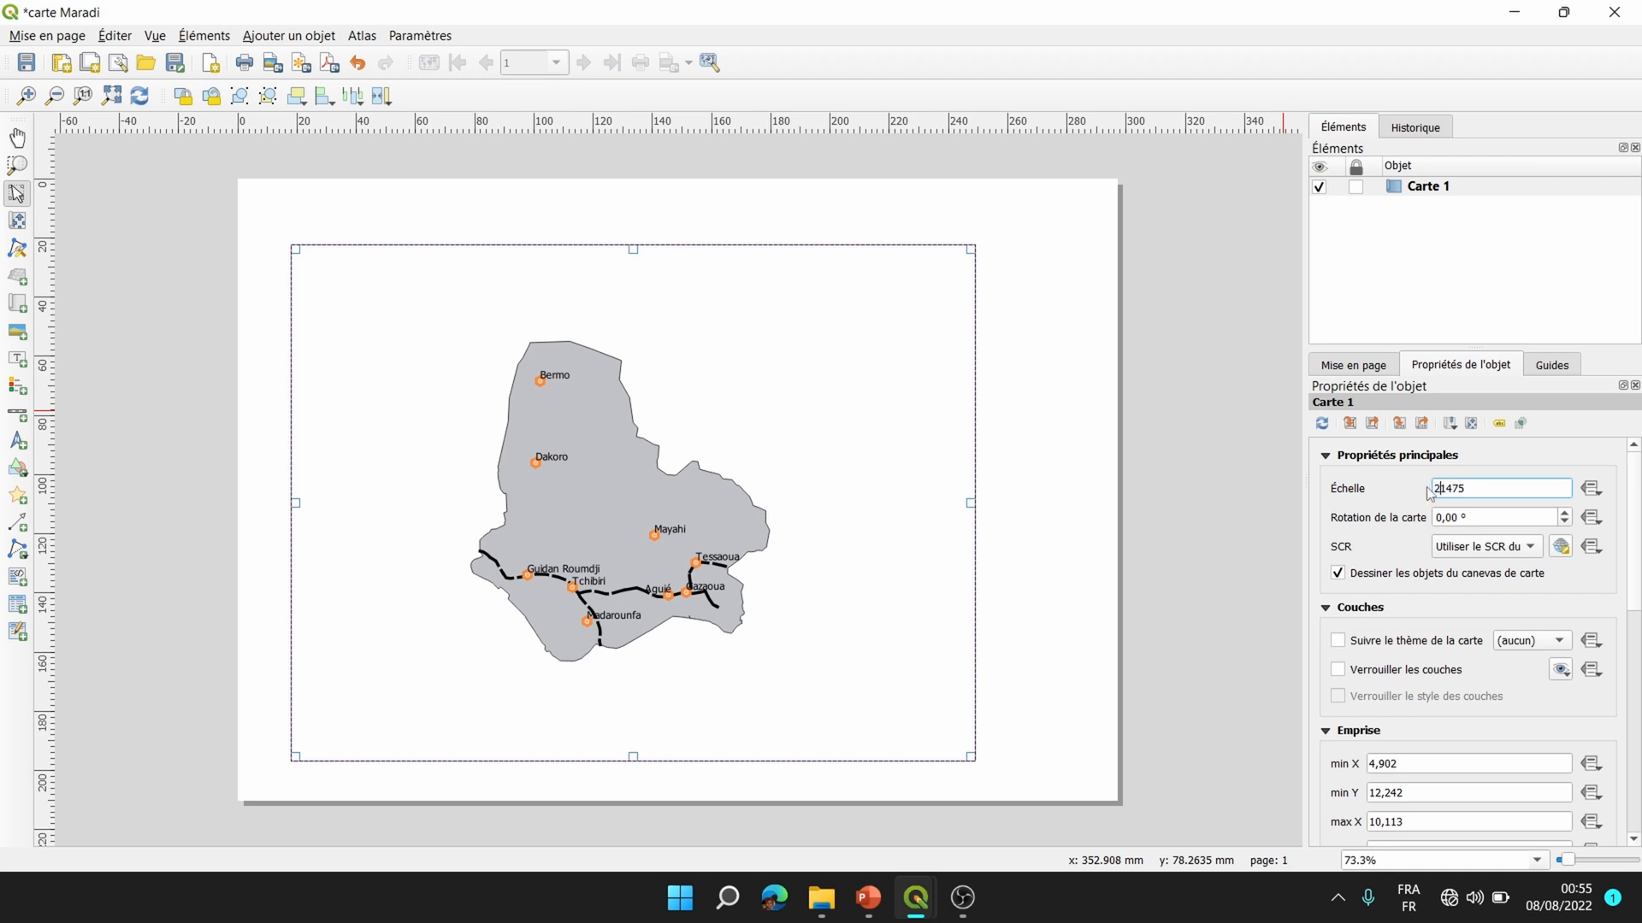
key("Return")
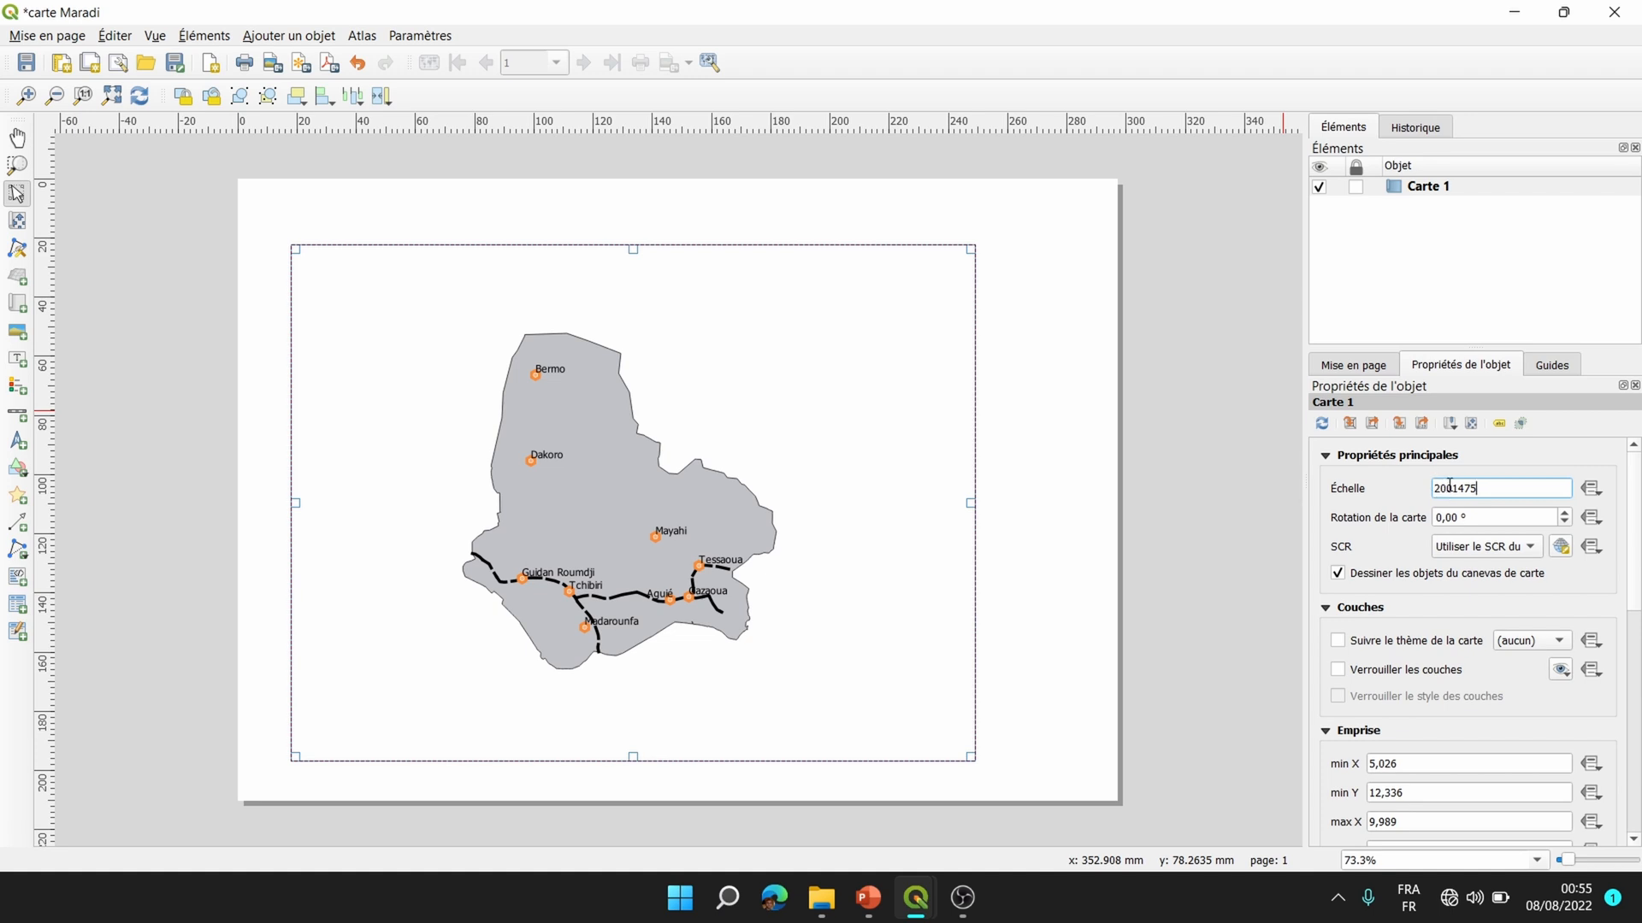
Enlarge the map in its frame by setting the scale to 1801475 and finally to 1401475.
left_click_drag(1452, 488, 1422, 486)
type("180")
key("Return")
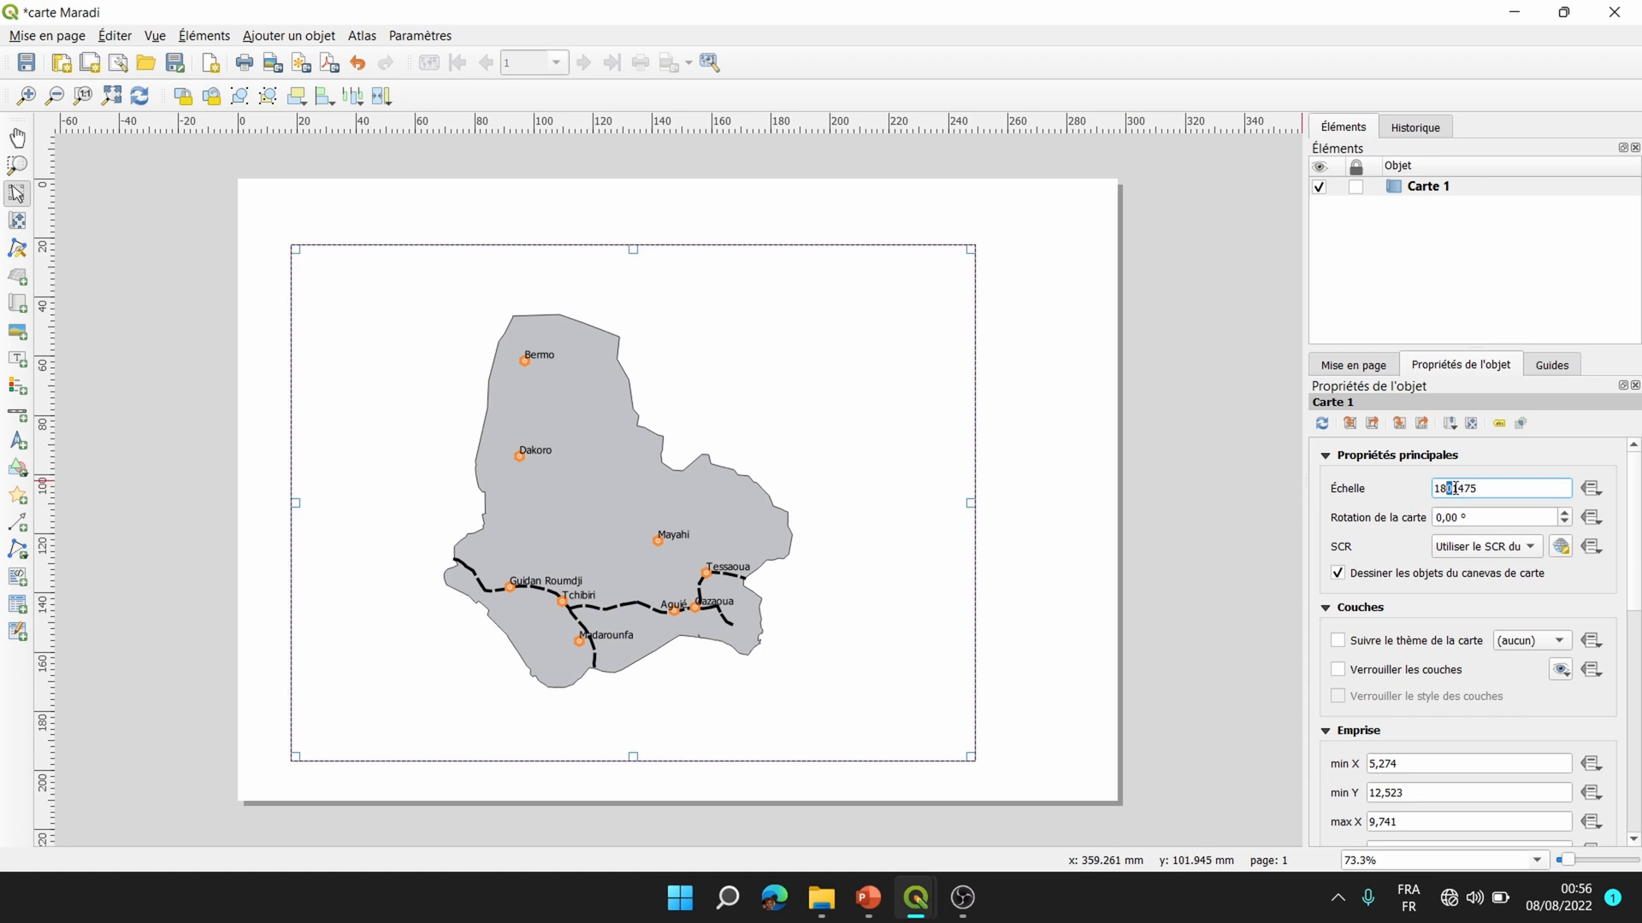
left_click_drag(1443, 488, 1424, 493)
type("140")
key("Return")
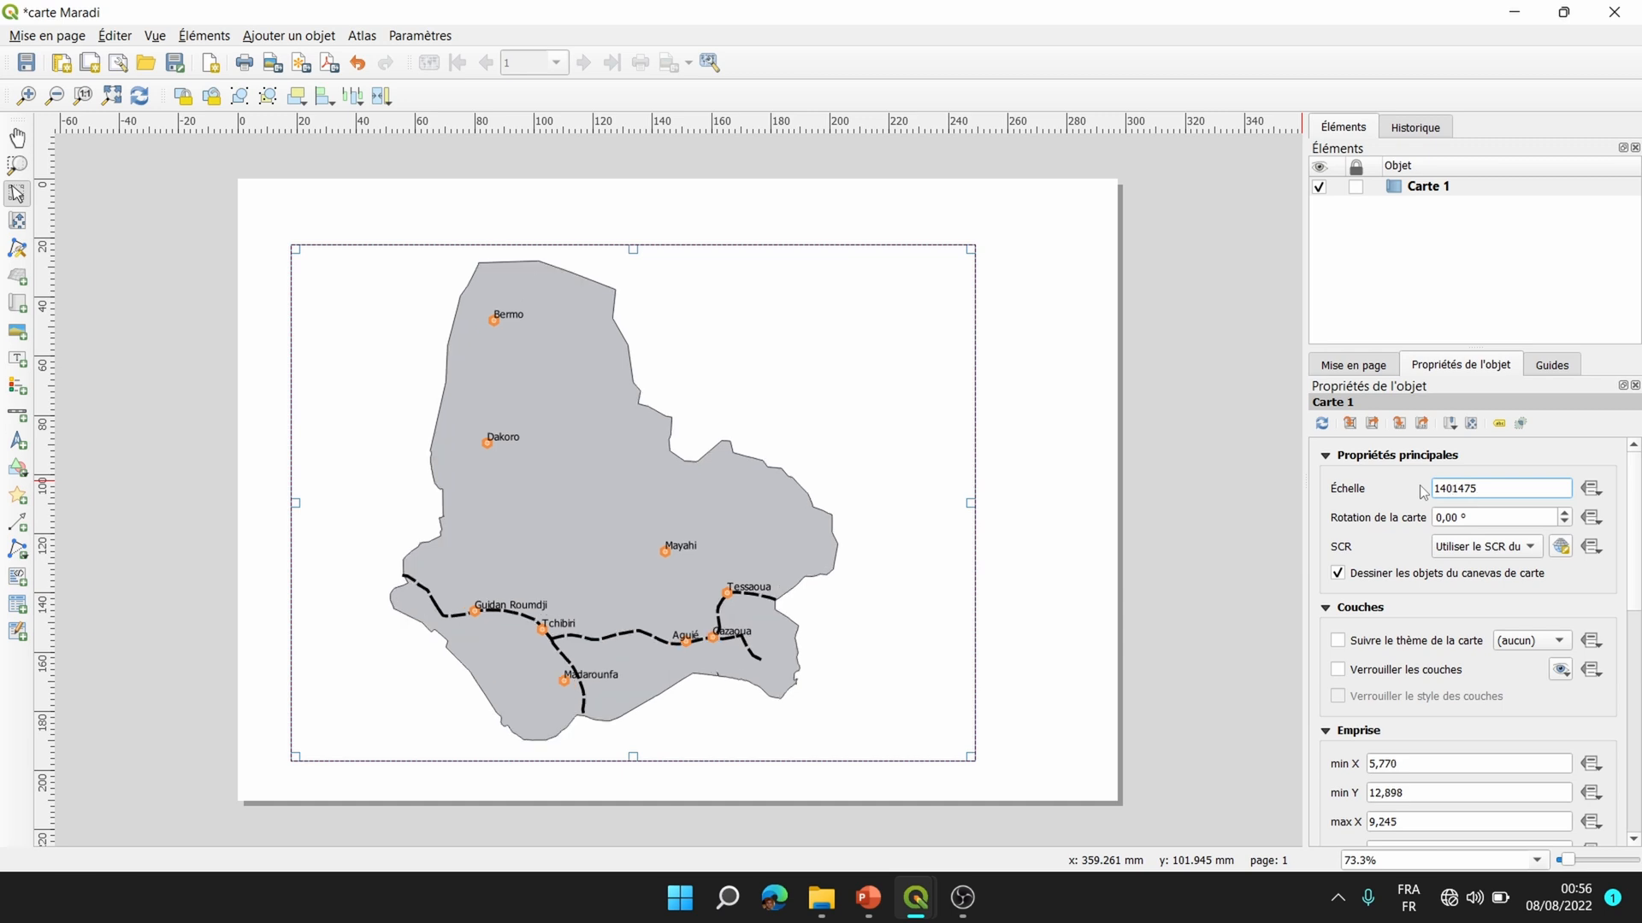
Move the Carte 1 map frame slightly up and to the left on the page.
left_click(993, 473)
left_click(556, 547)
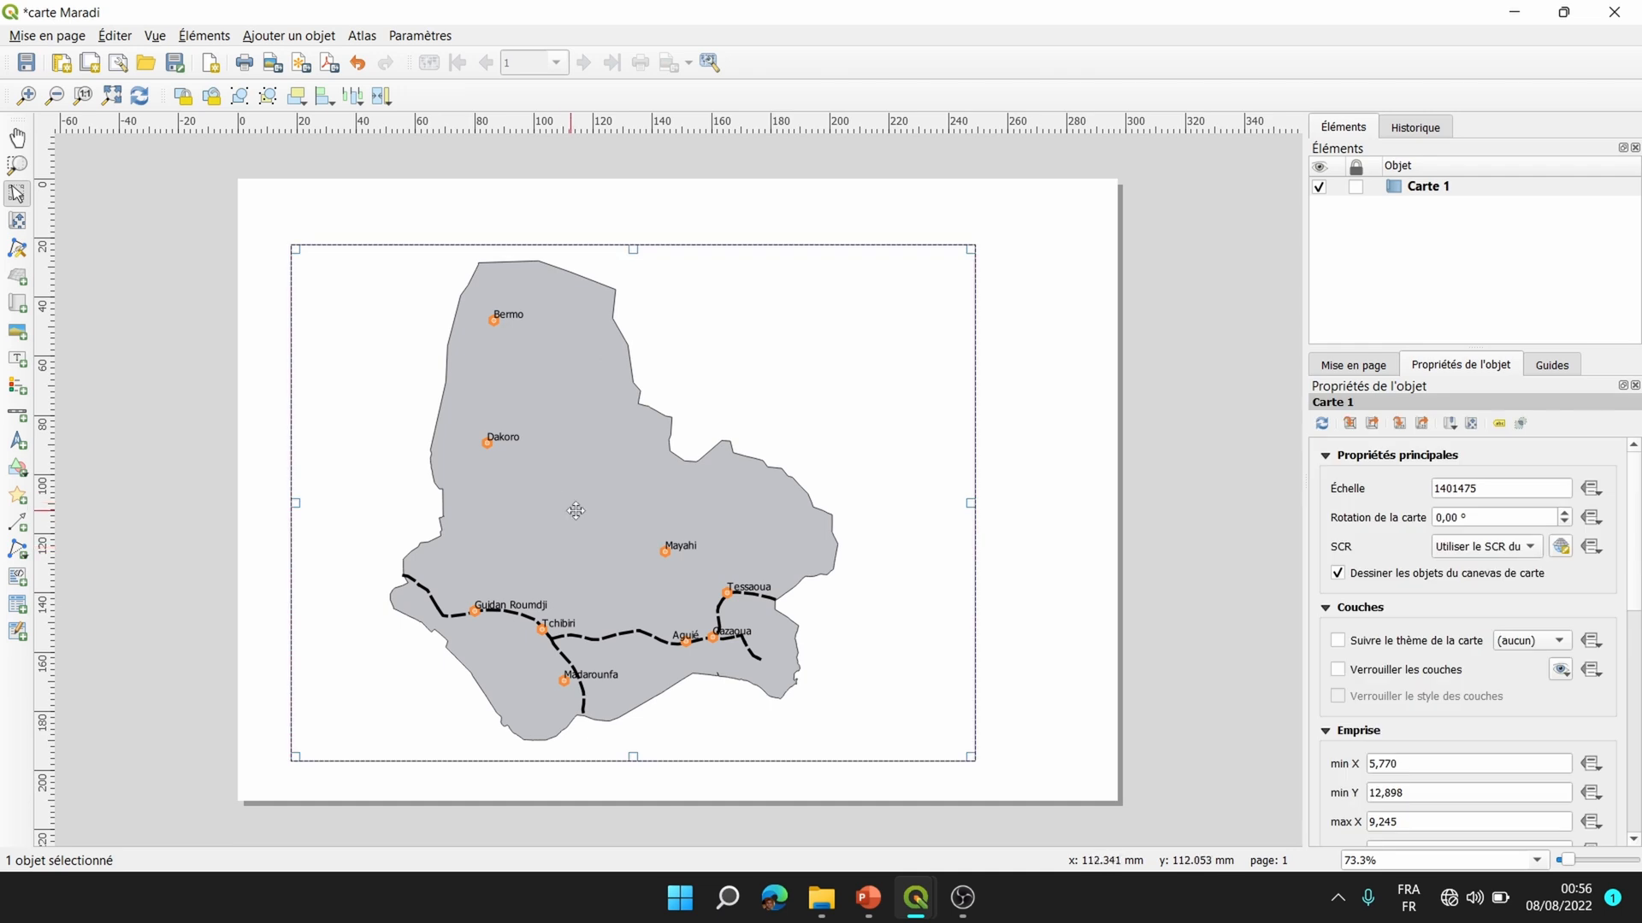
left_click_drag(558, 506, 551, 488)
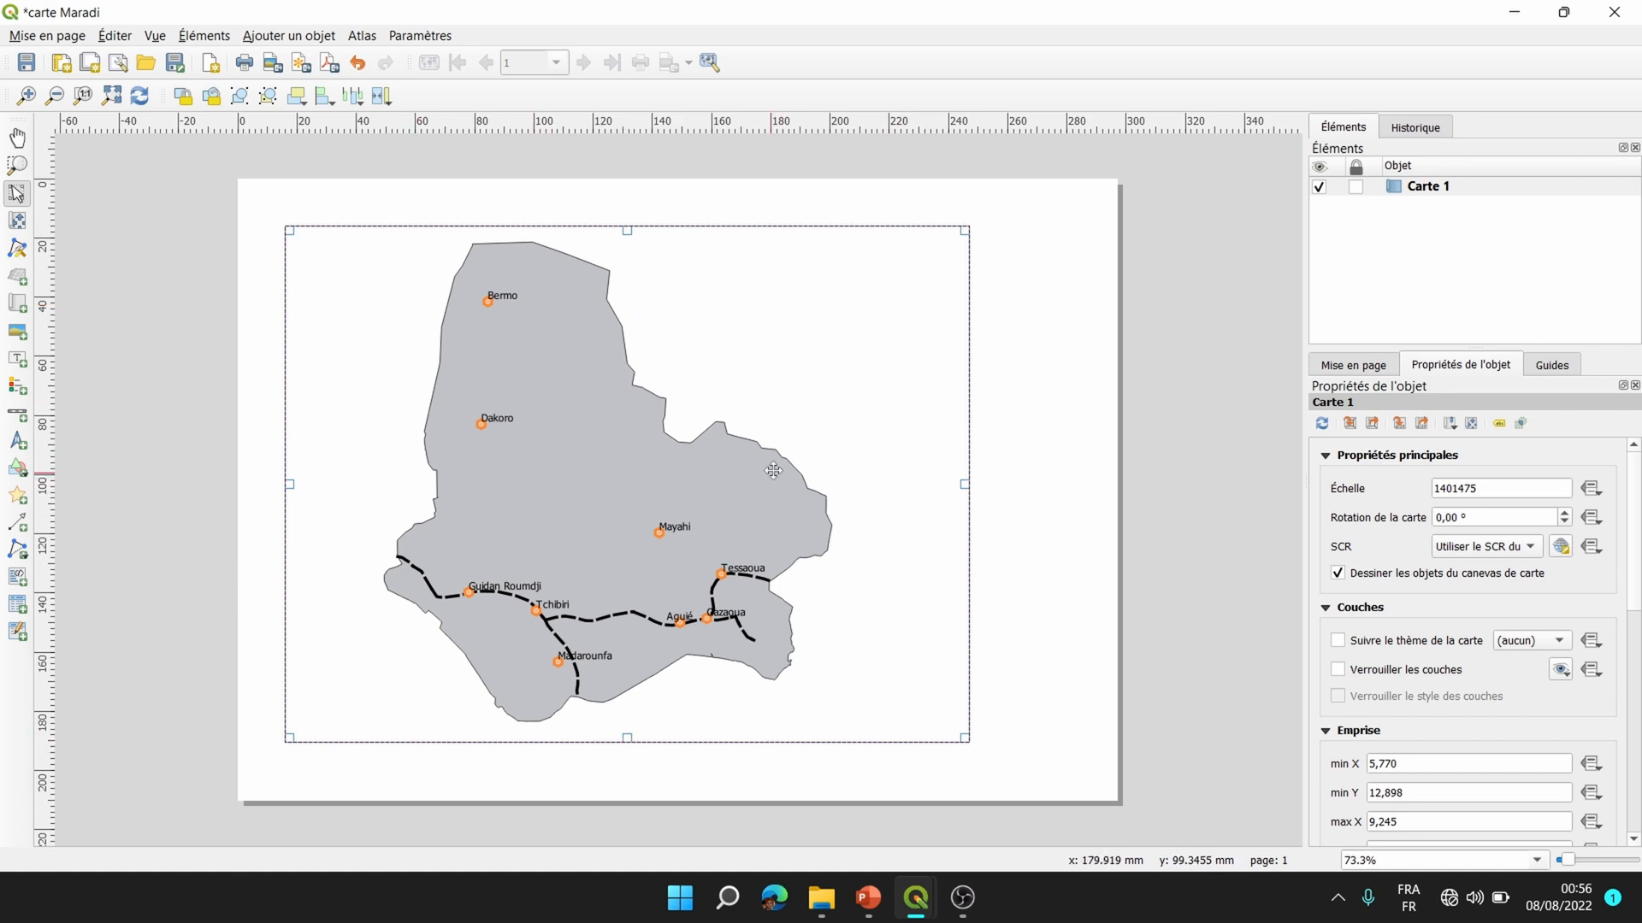
left_click(1026, 436)
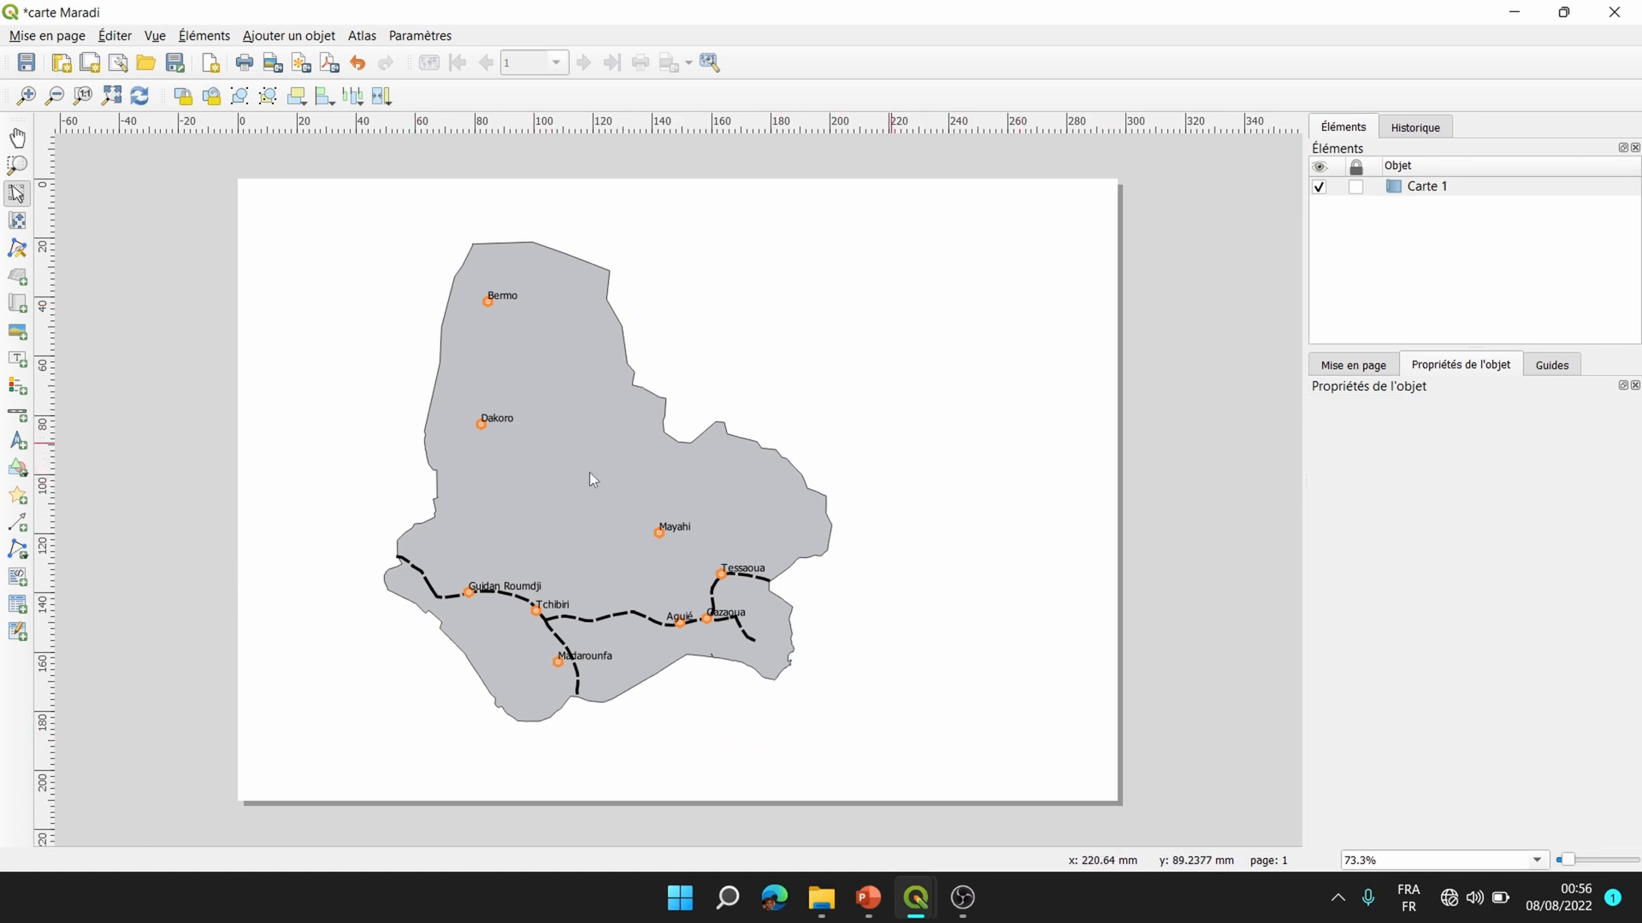
left_click(467, 496)
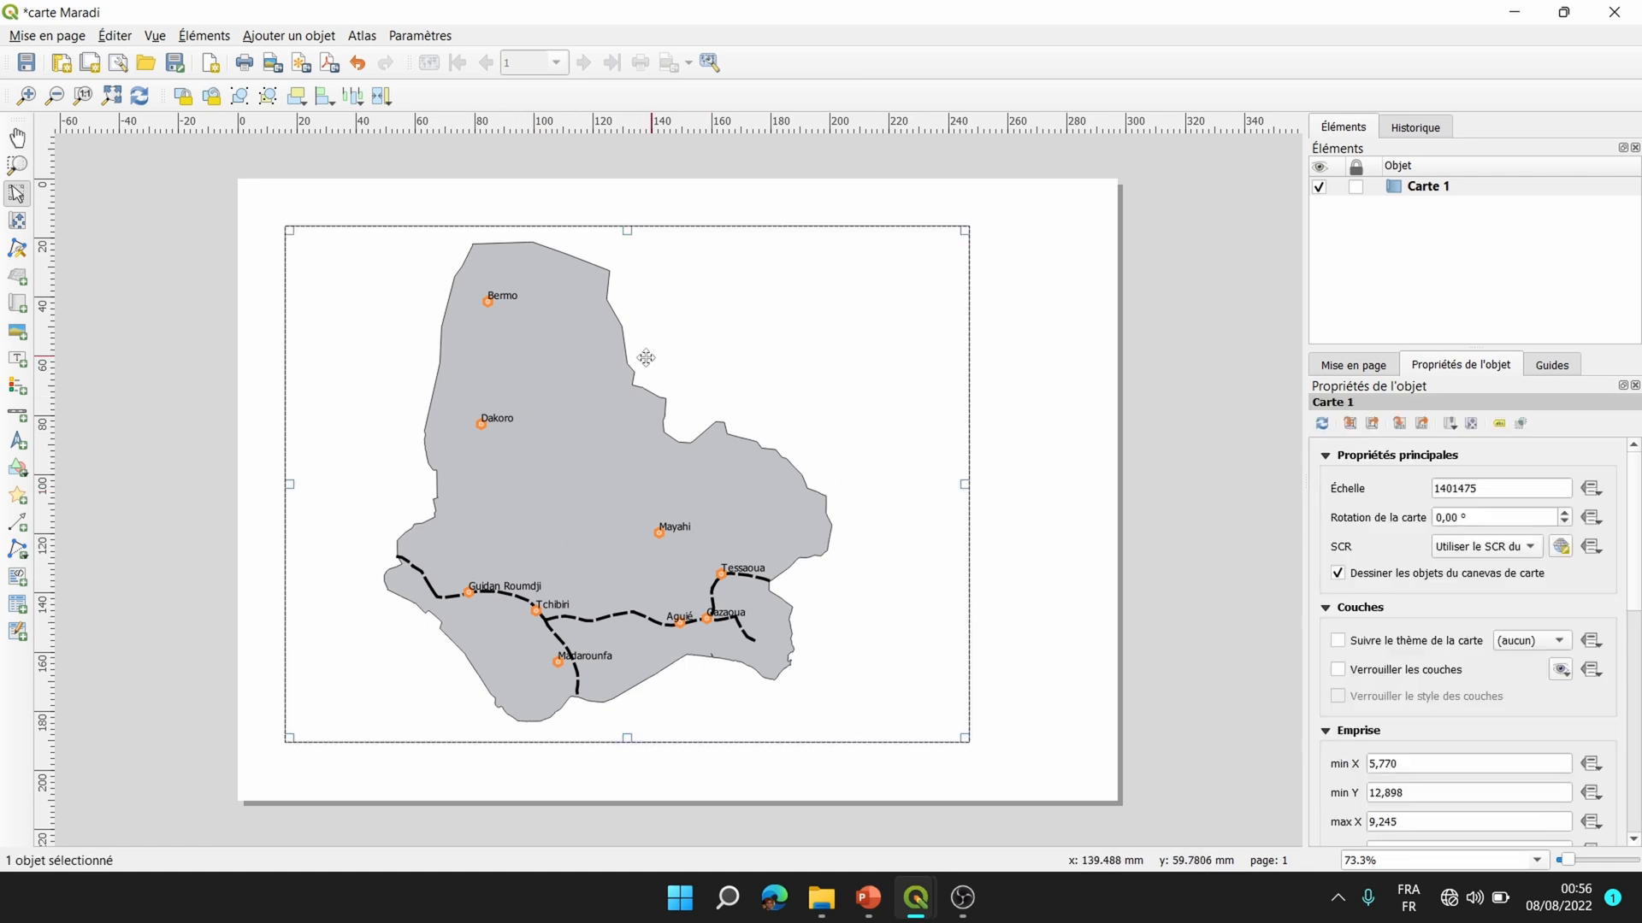
left_click(1055, 371)
left_click(676, 482)
left_click(1038, 493)
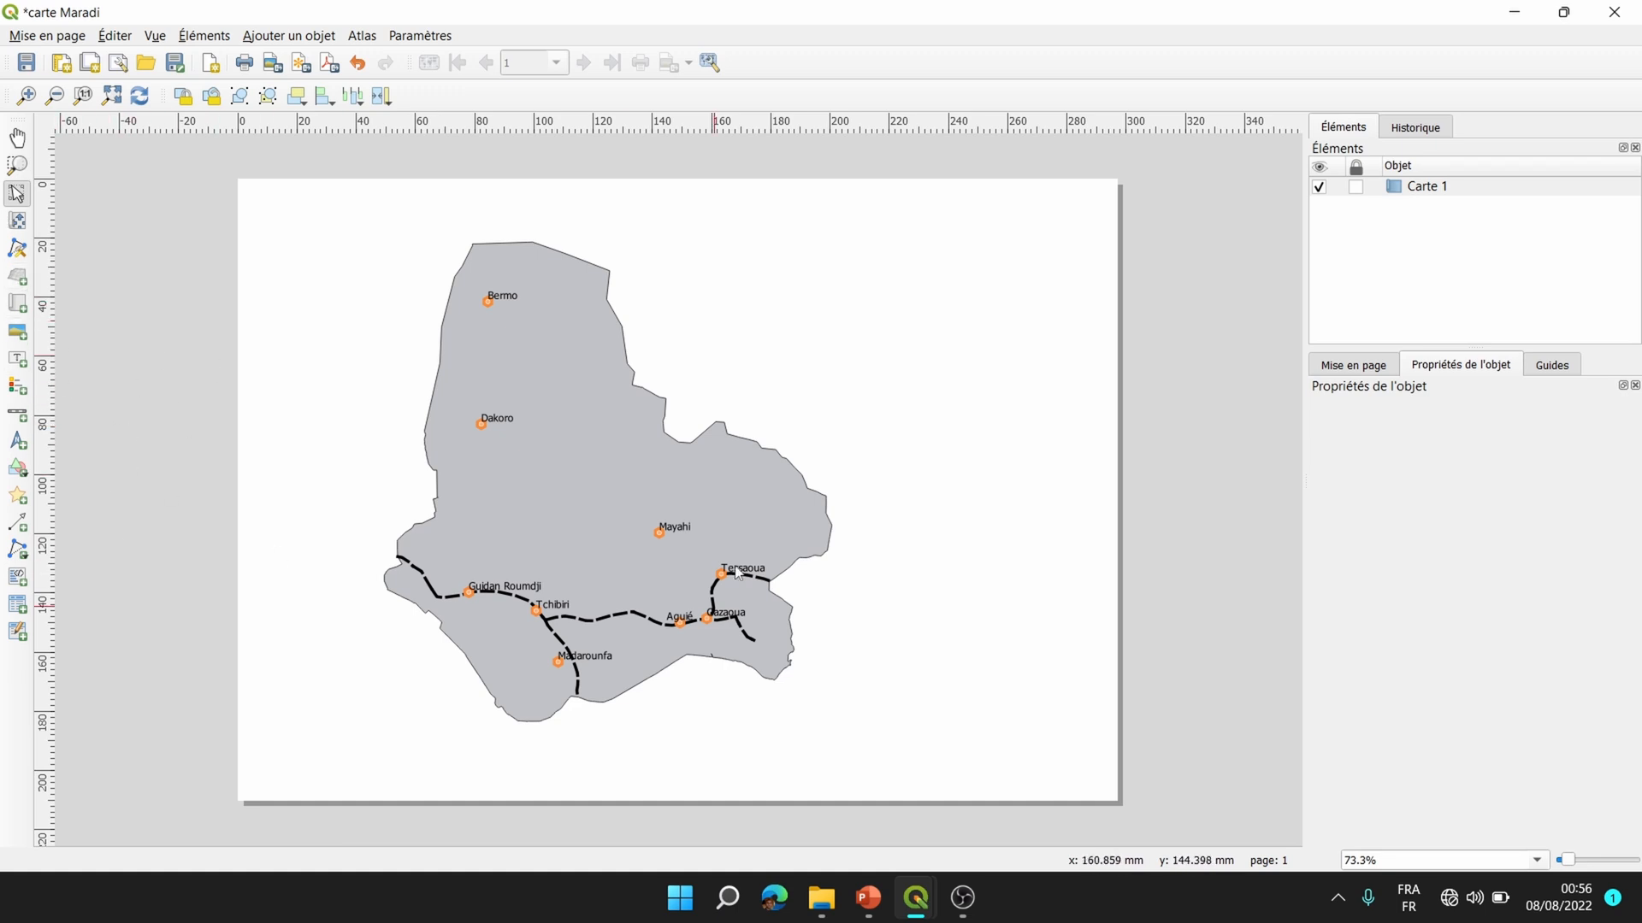
left_click(609, 449)
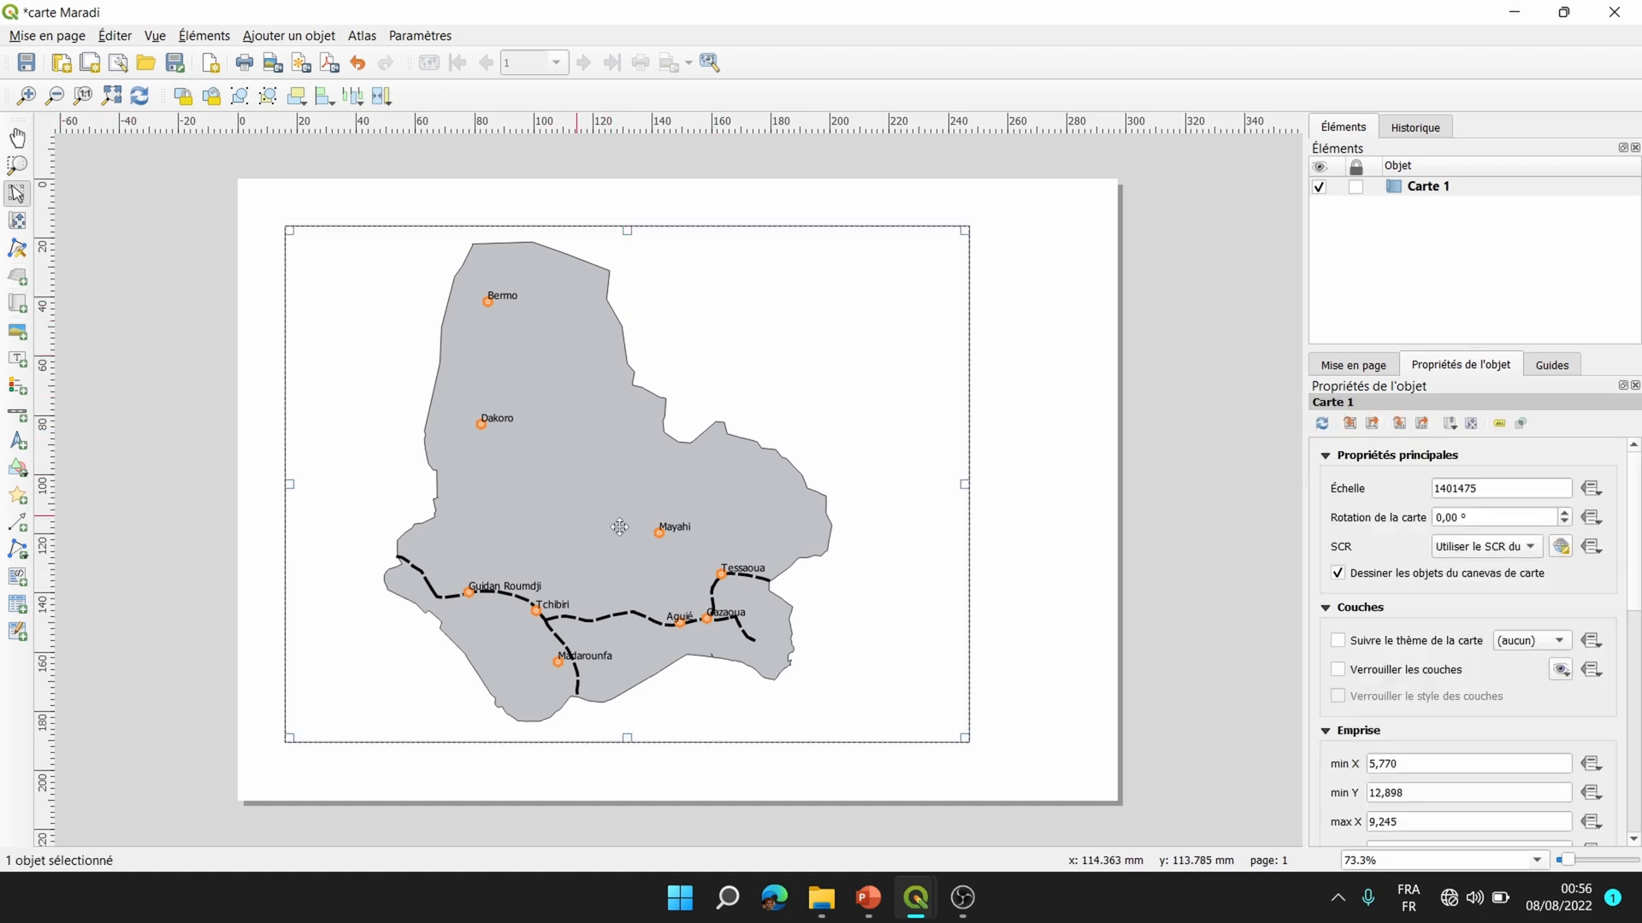
left_click_drag(569, 472, 569, 471)
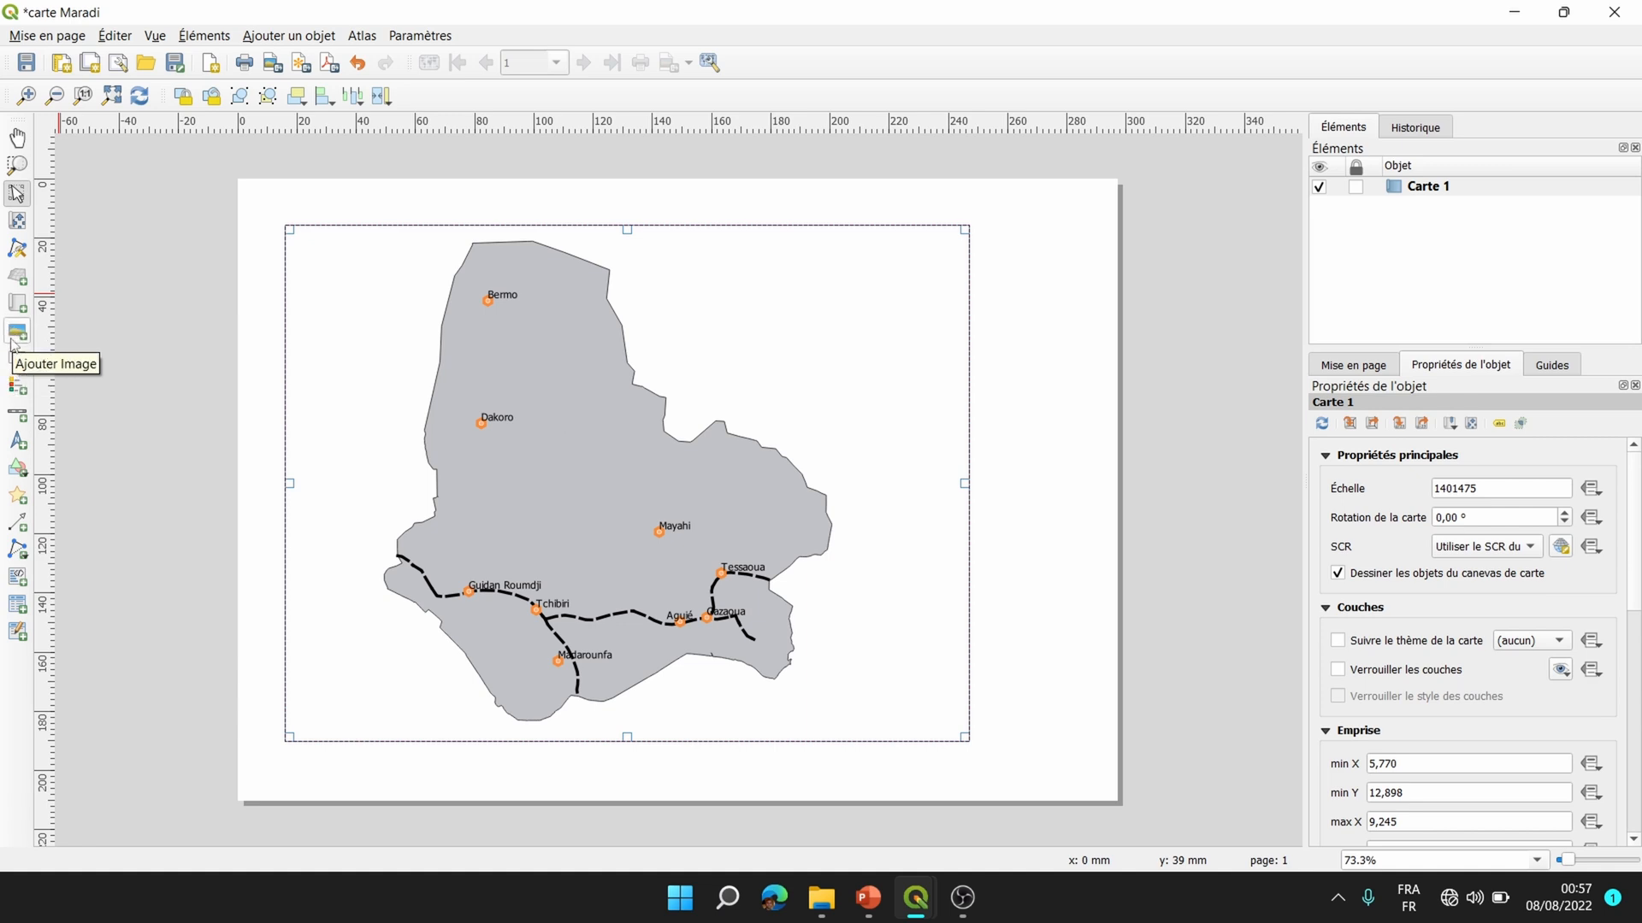
Add a legend to the lower right part of the page, beside the map, and shift it slightly down.
left_click(12, 389)
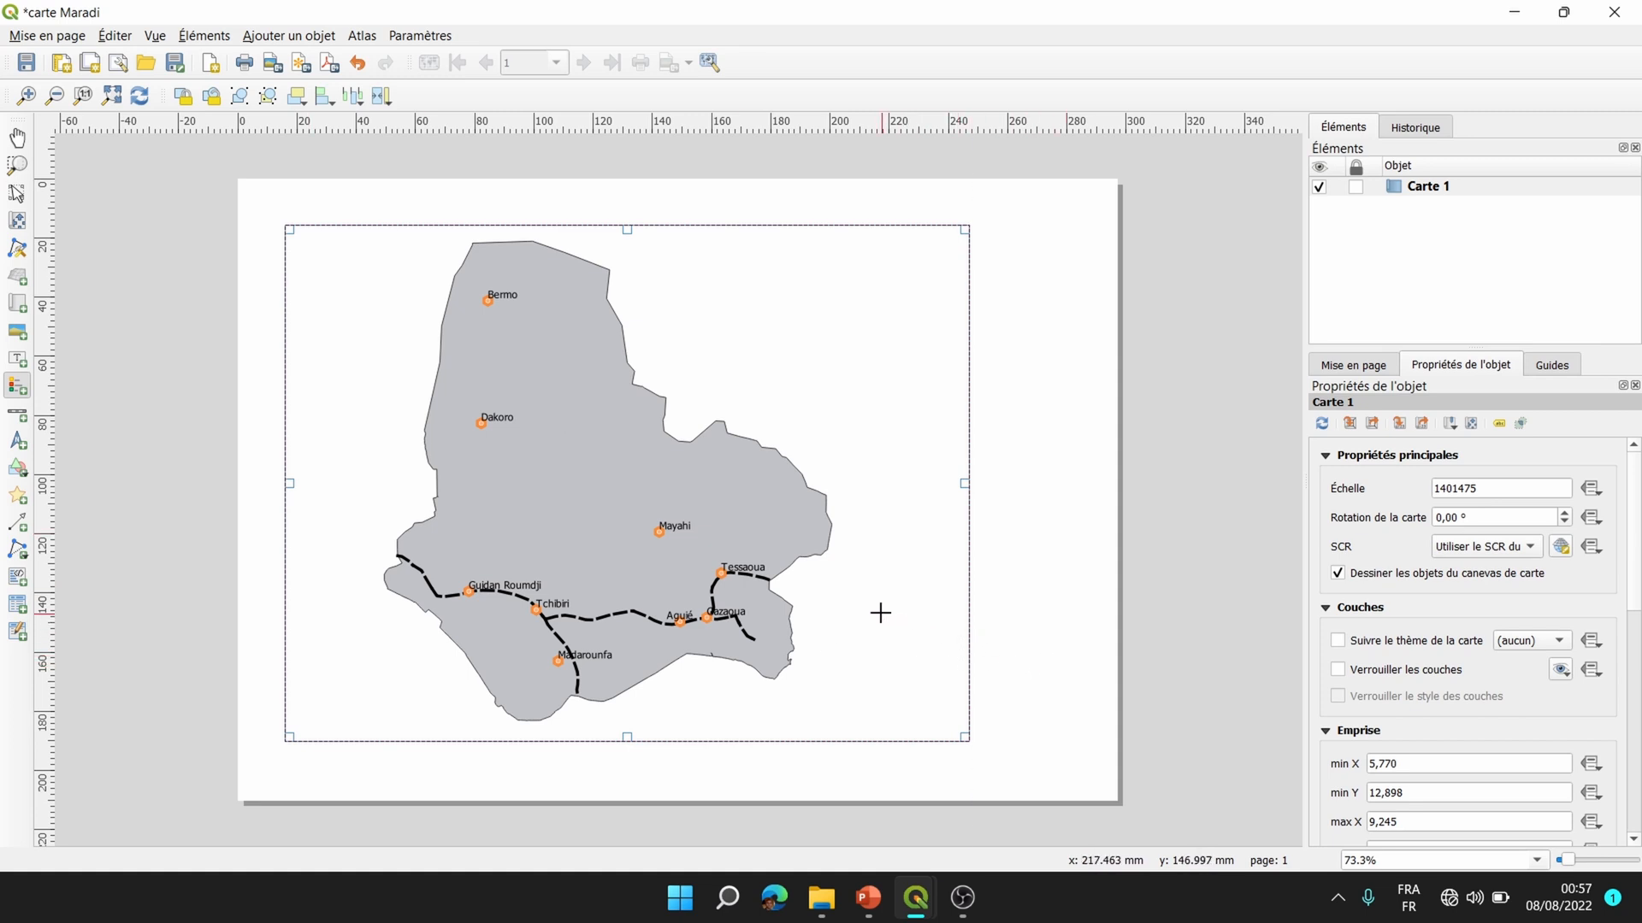
left_click_drag(870, 593, 1063, 703)
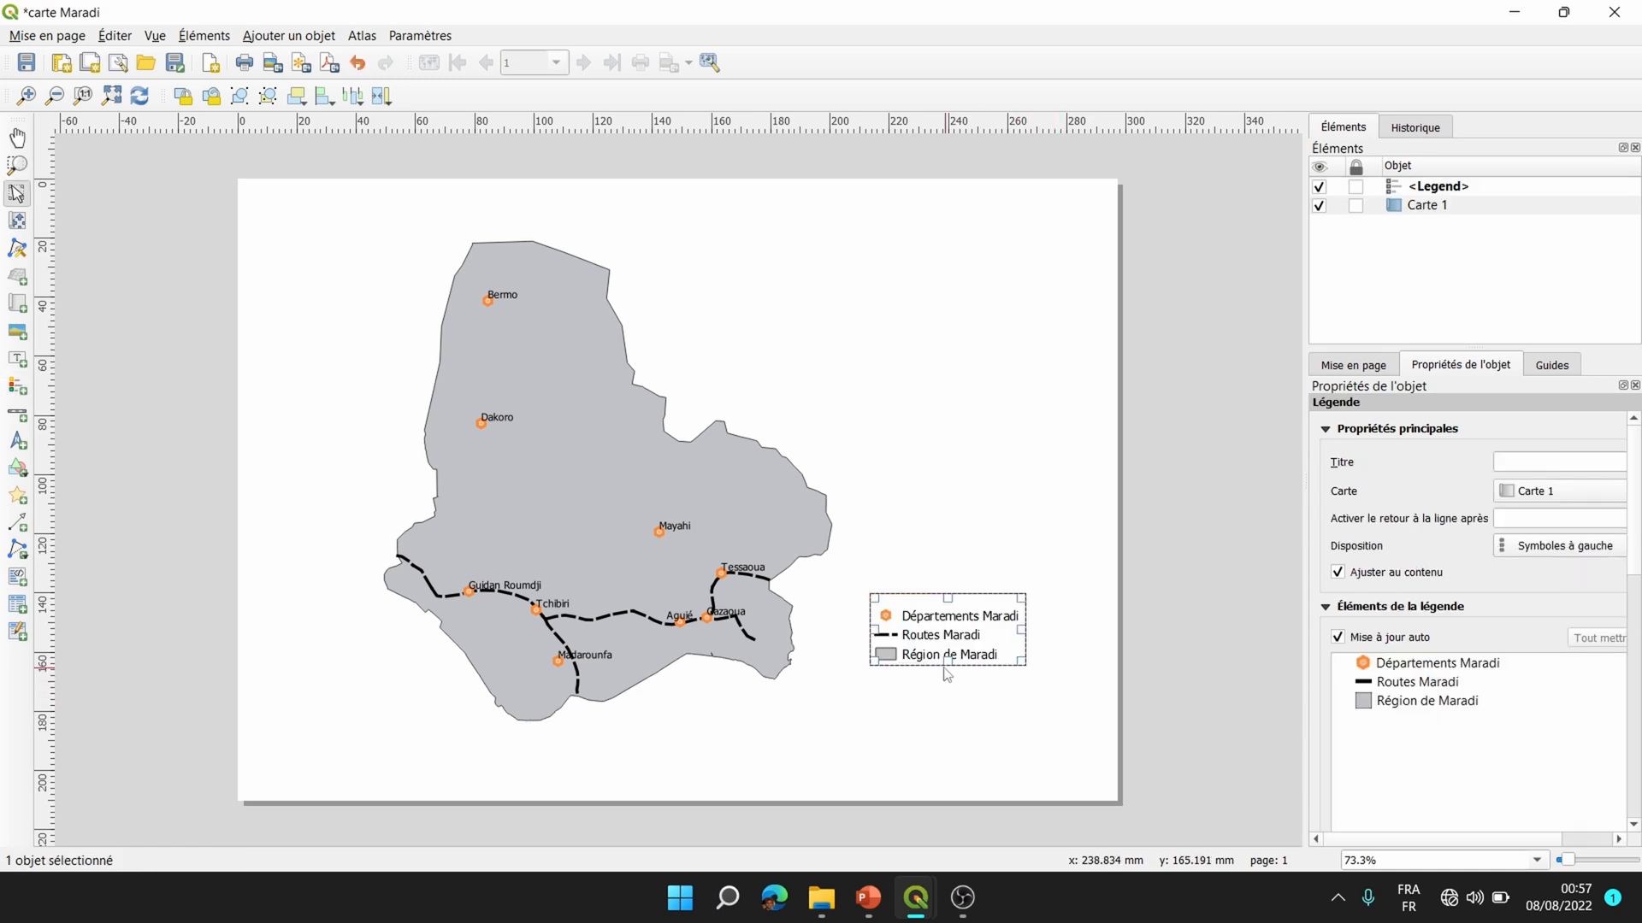
left_click_drag(931, 629, 929, 645)
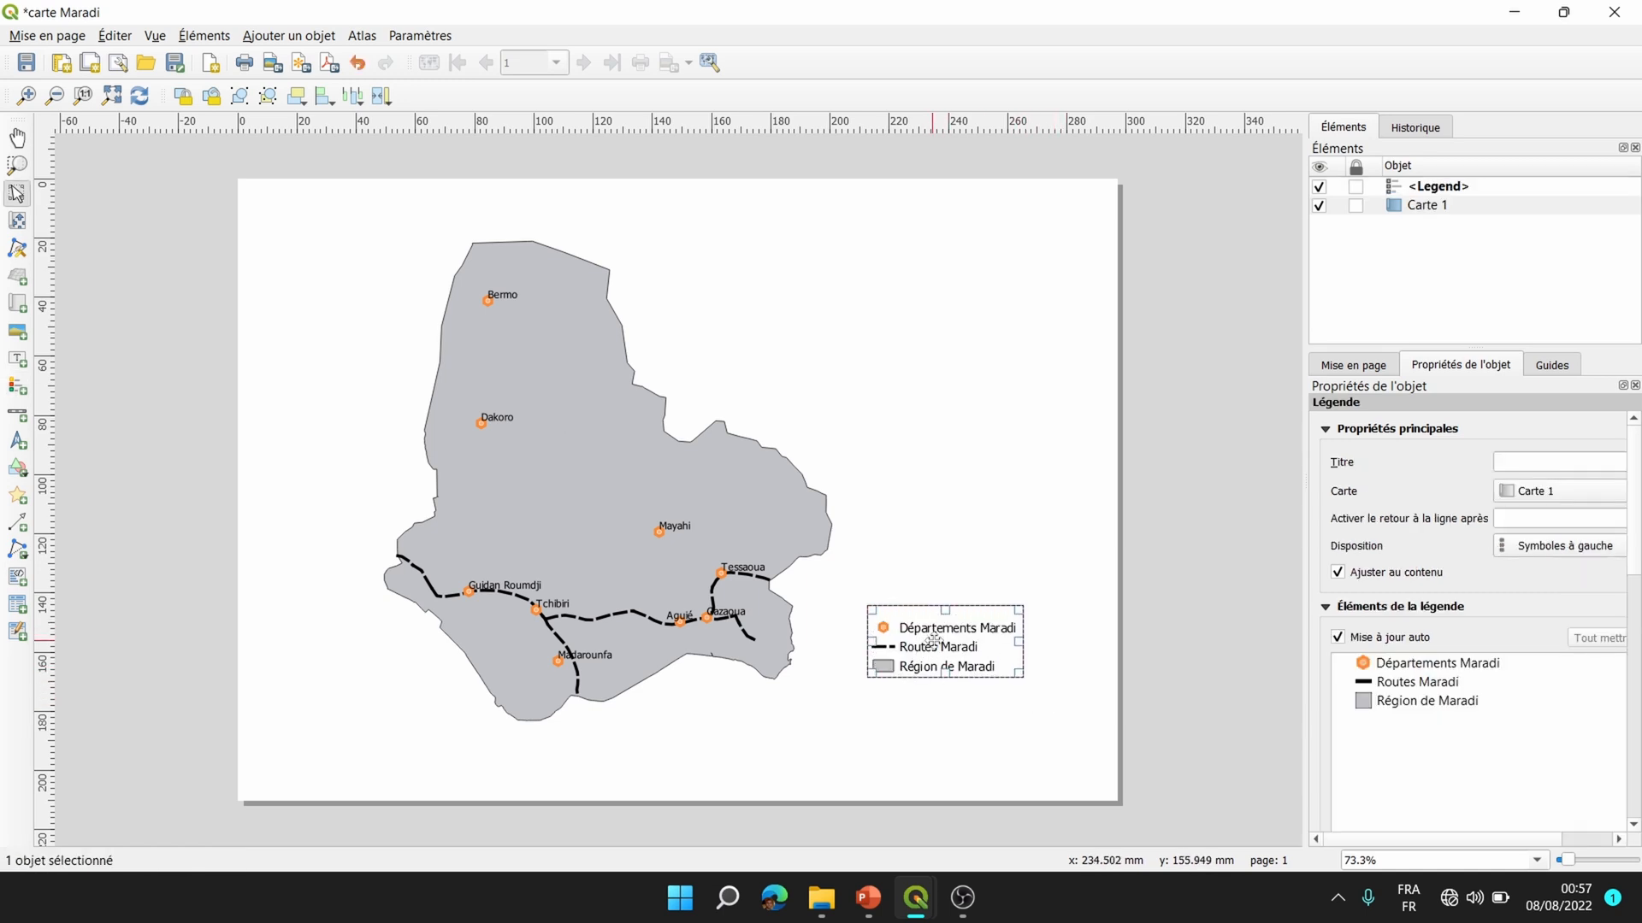
left_click(958, 703)
left_click(913, 650)
left_click(935, 704)
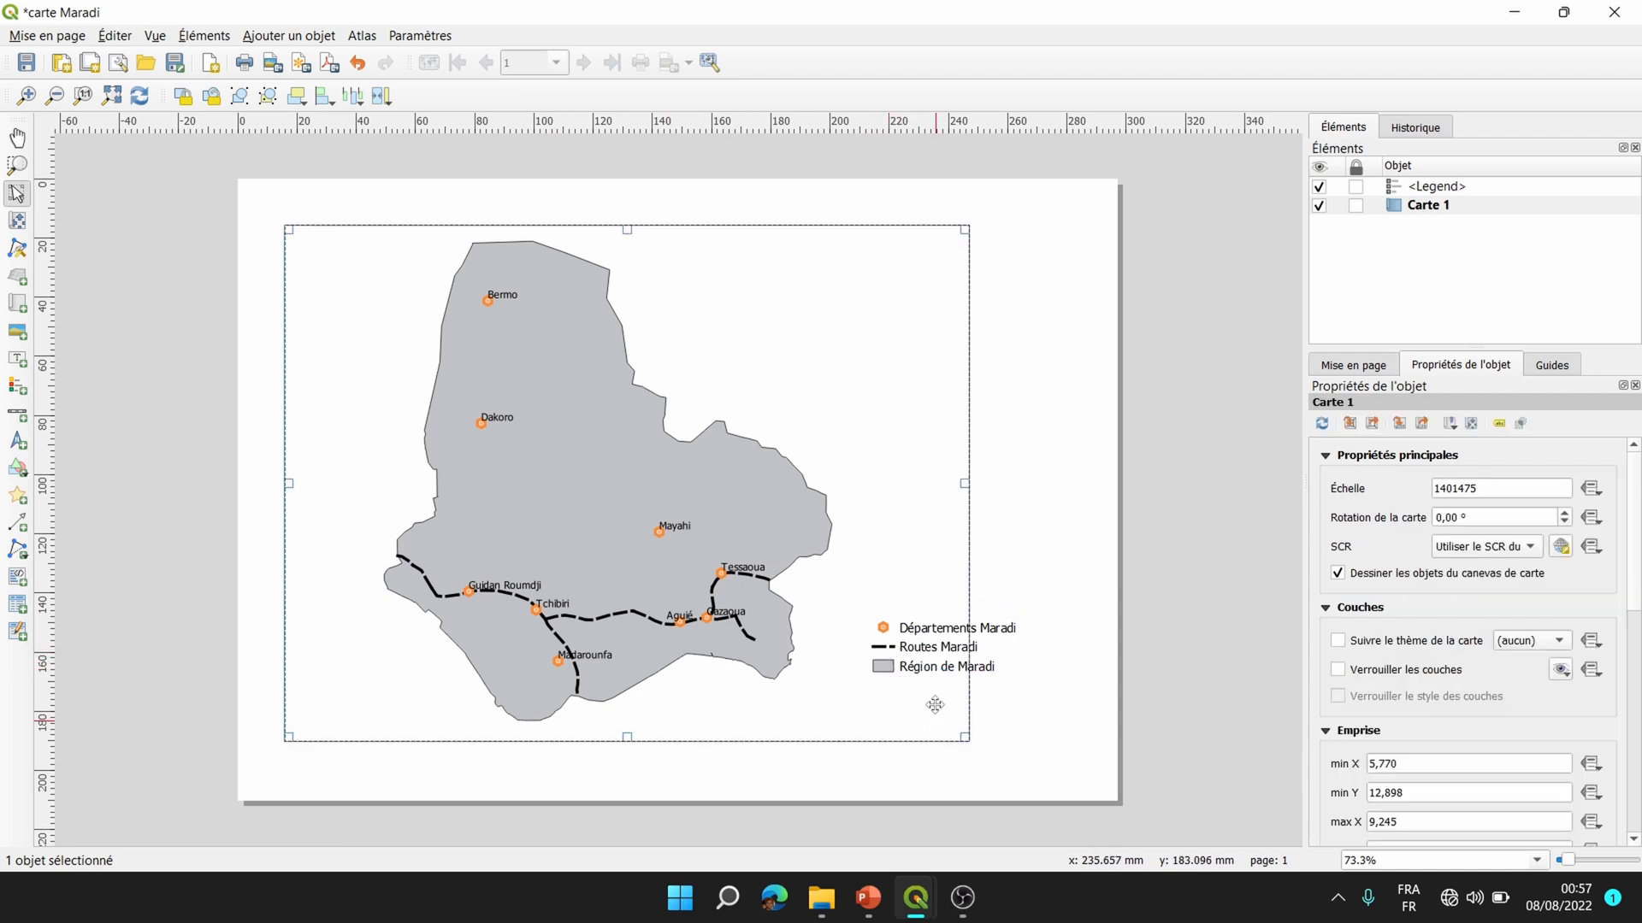
Title the legend Légende and shift it slightly to the left.
left_click(921, 639)
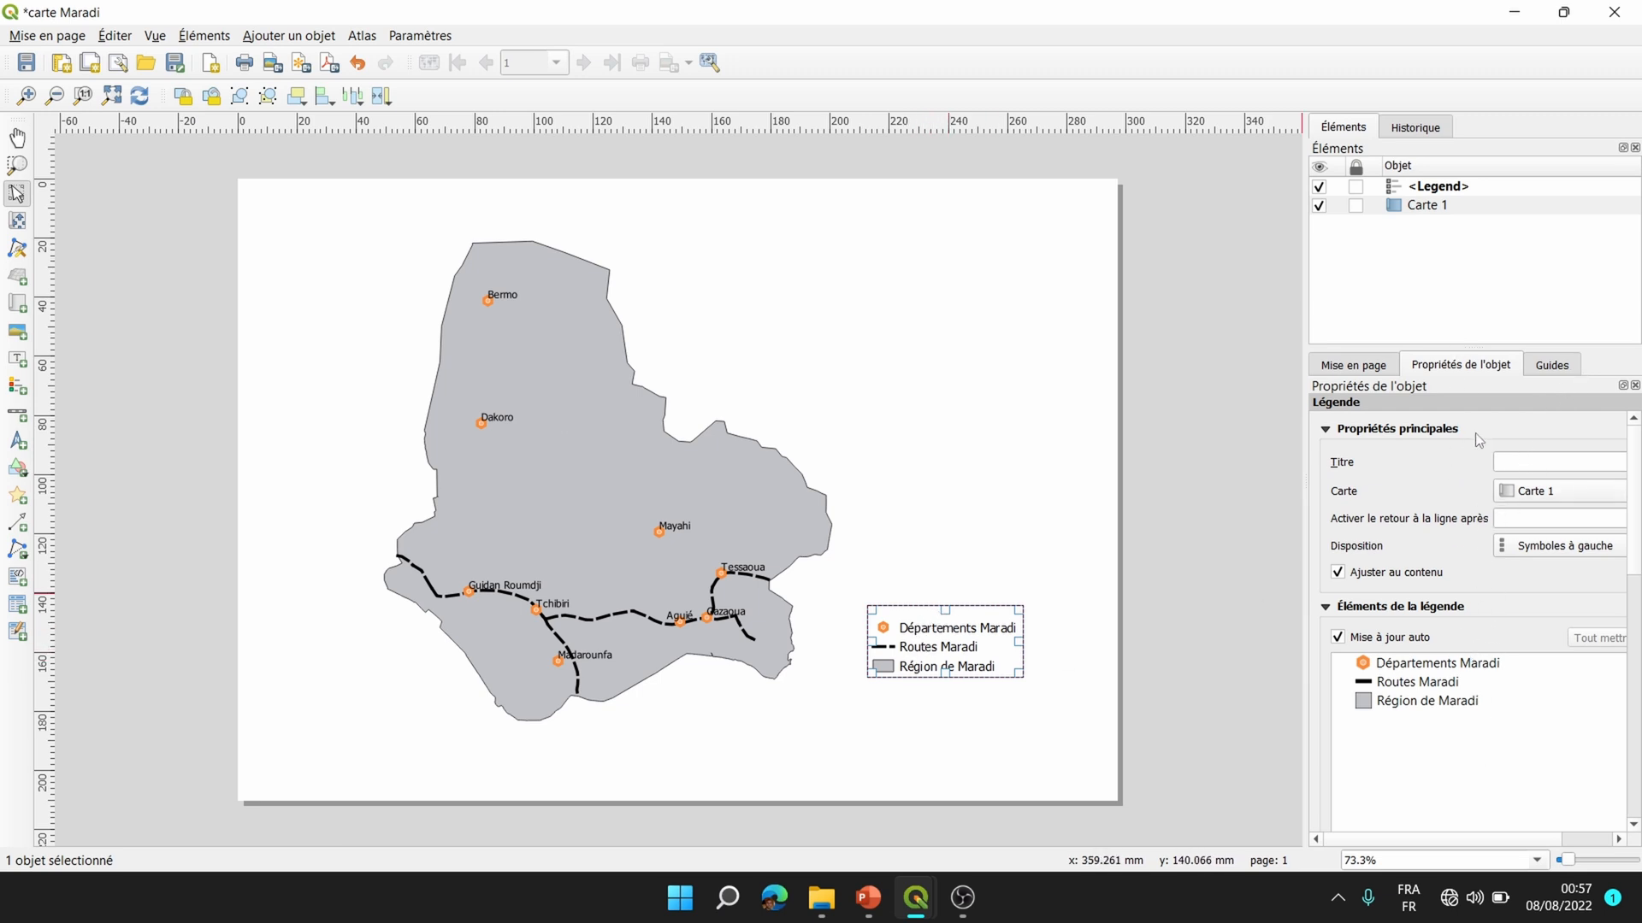
left_click(472, 508)
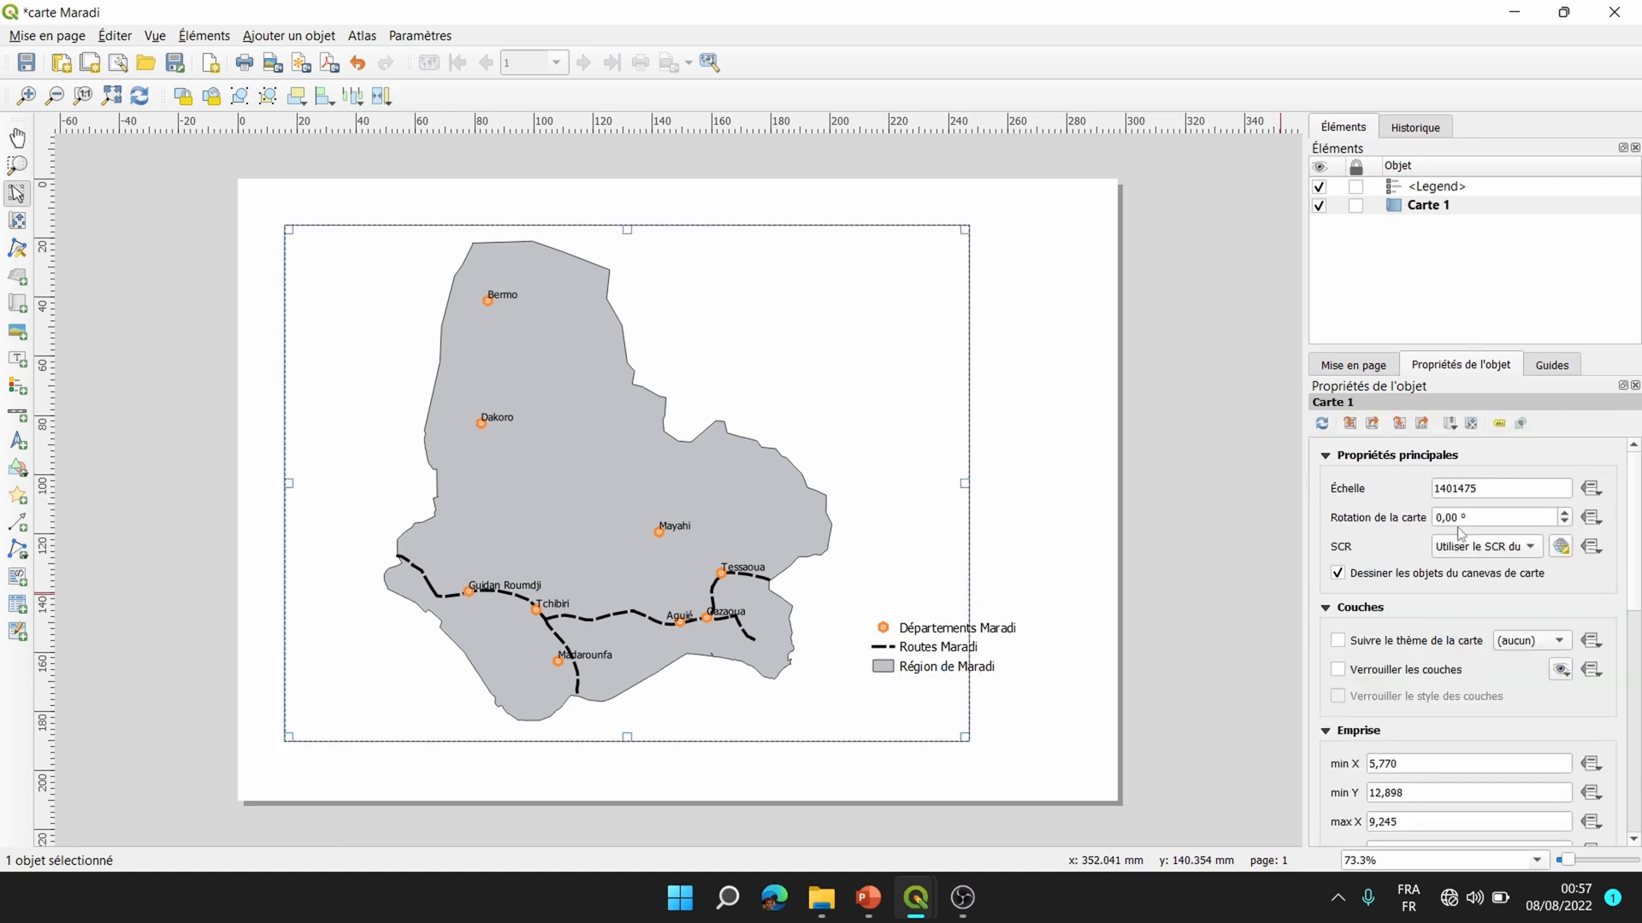
left_click(923, 660)
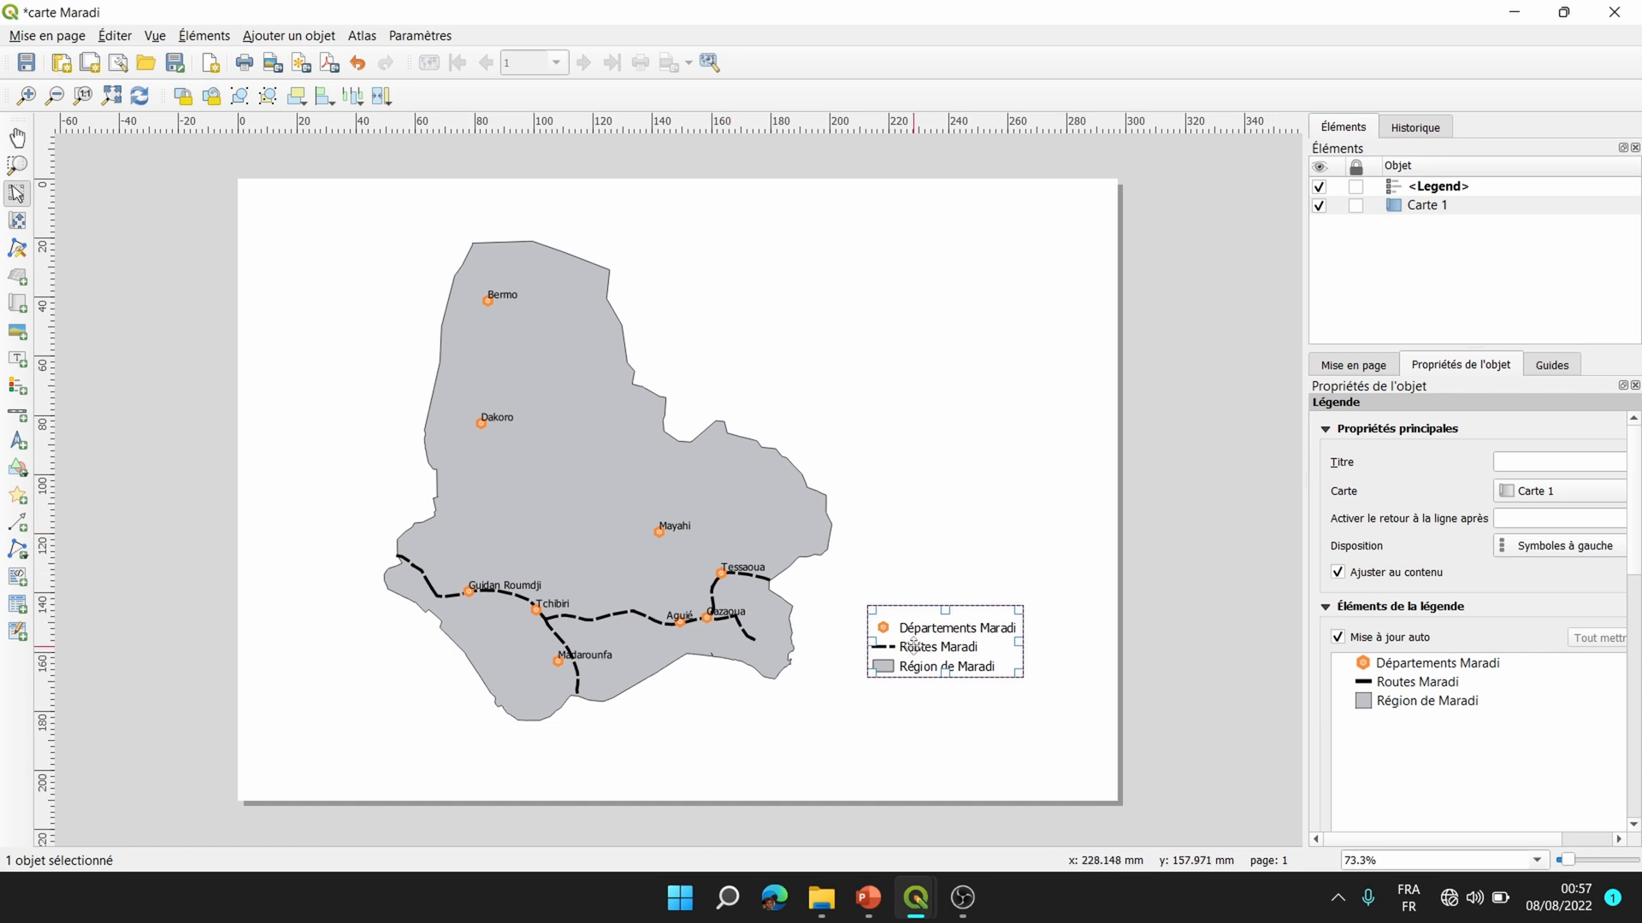
left_click(1507, 462)
type("Lé")
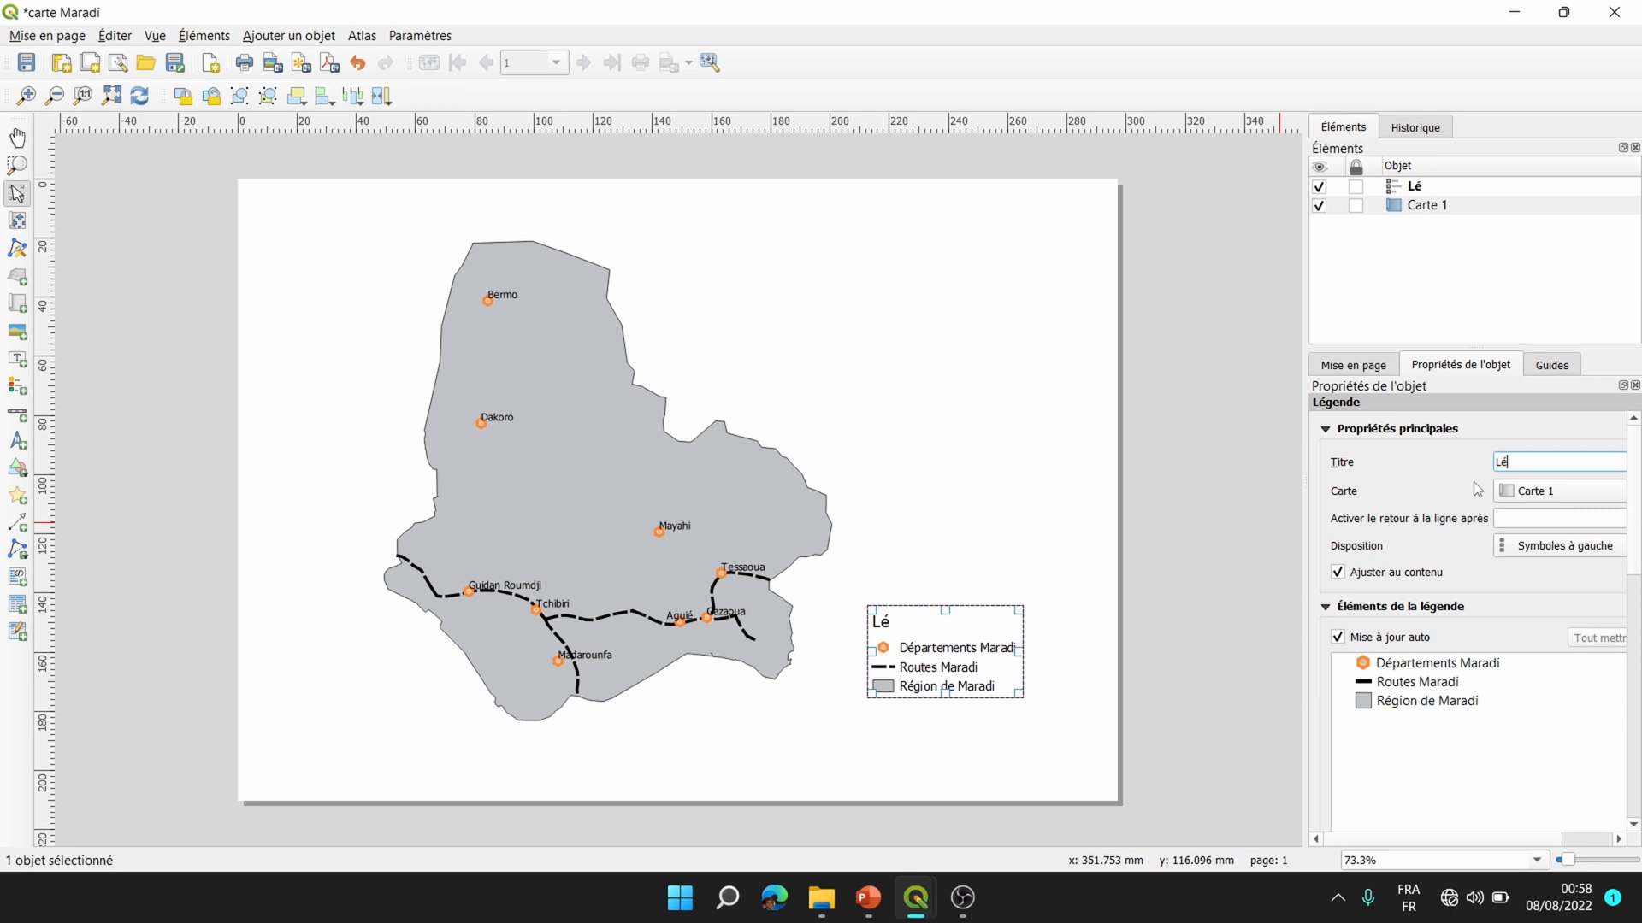
type("gende")
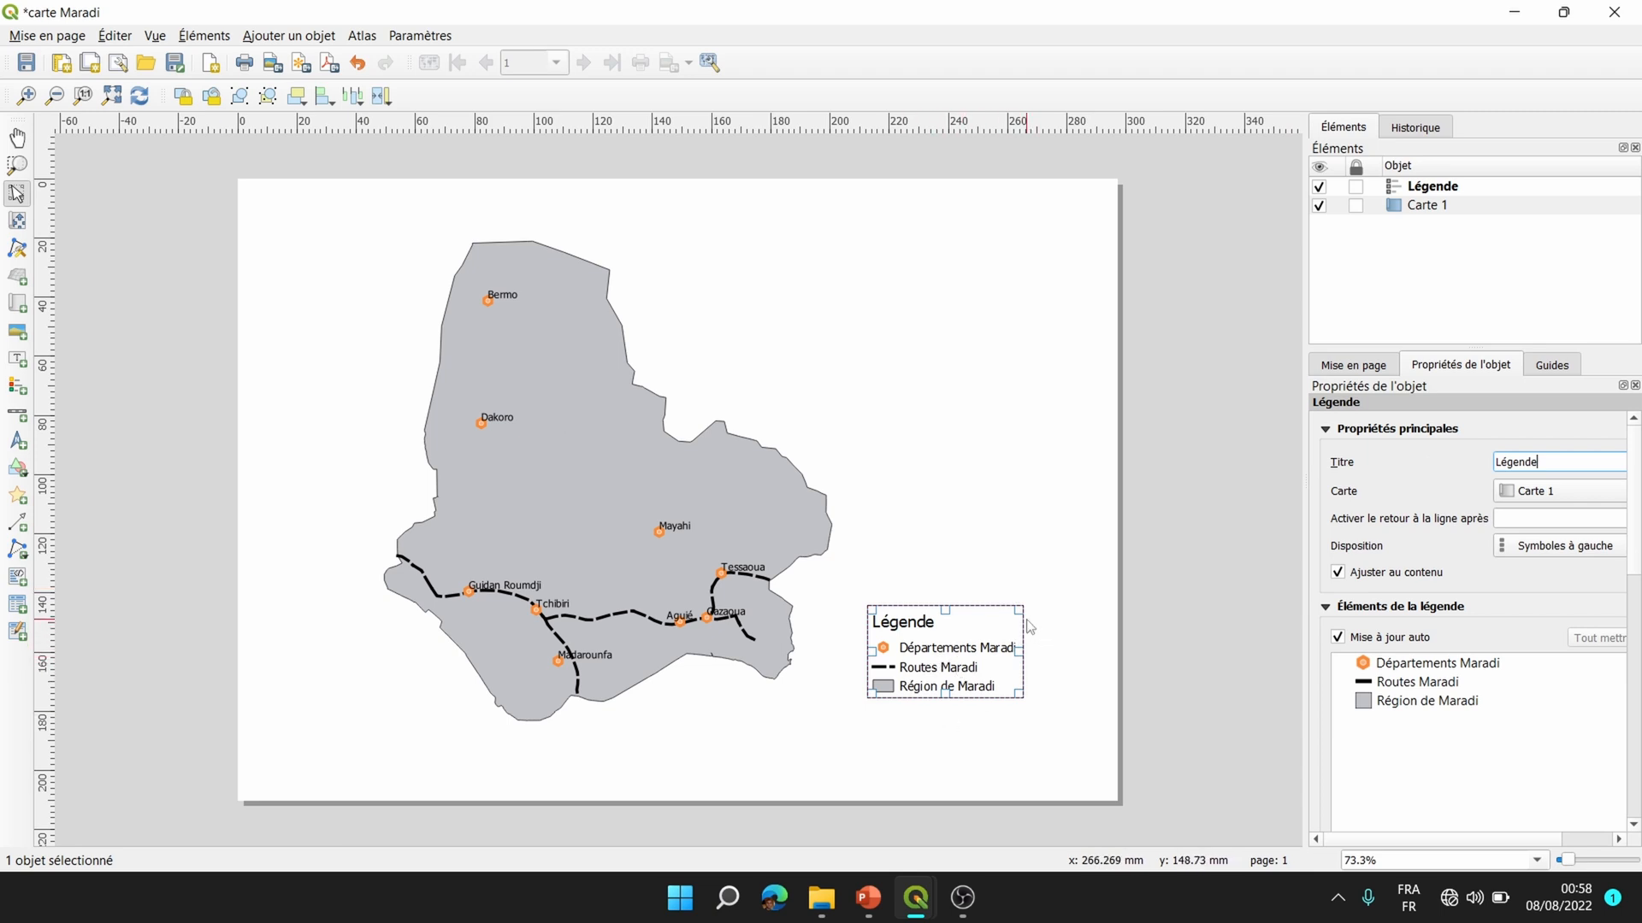
left_click_drag(944, 646, 935, 640)
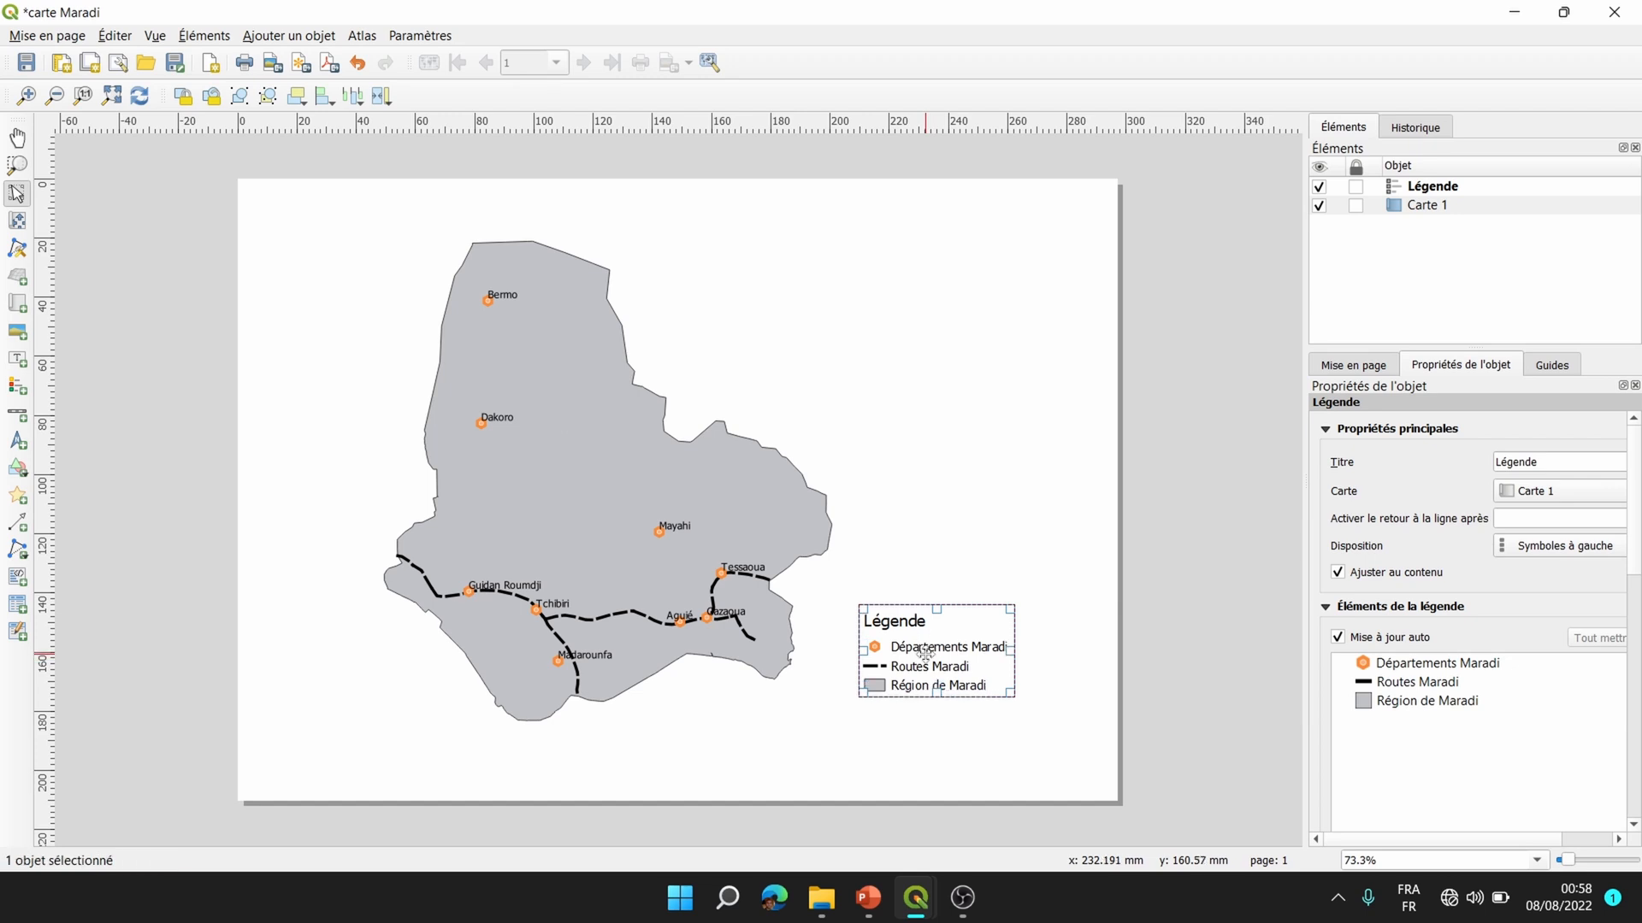
Enable the frame (Cadre) around the legend.
left_click(983, 573)
left_click(909, 637)
scroll(1635, 508, "down", 2)
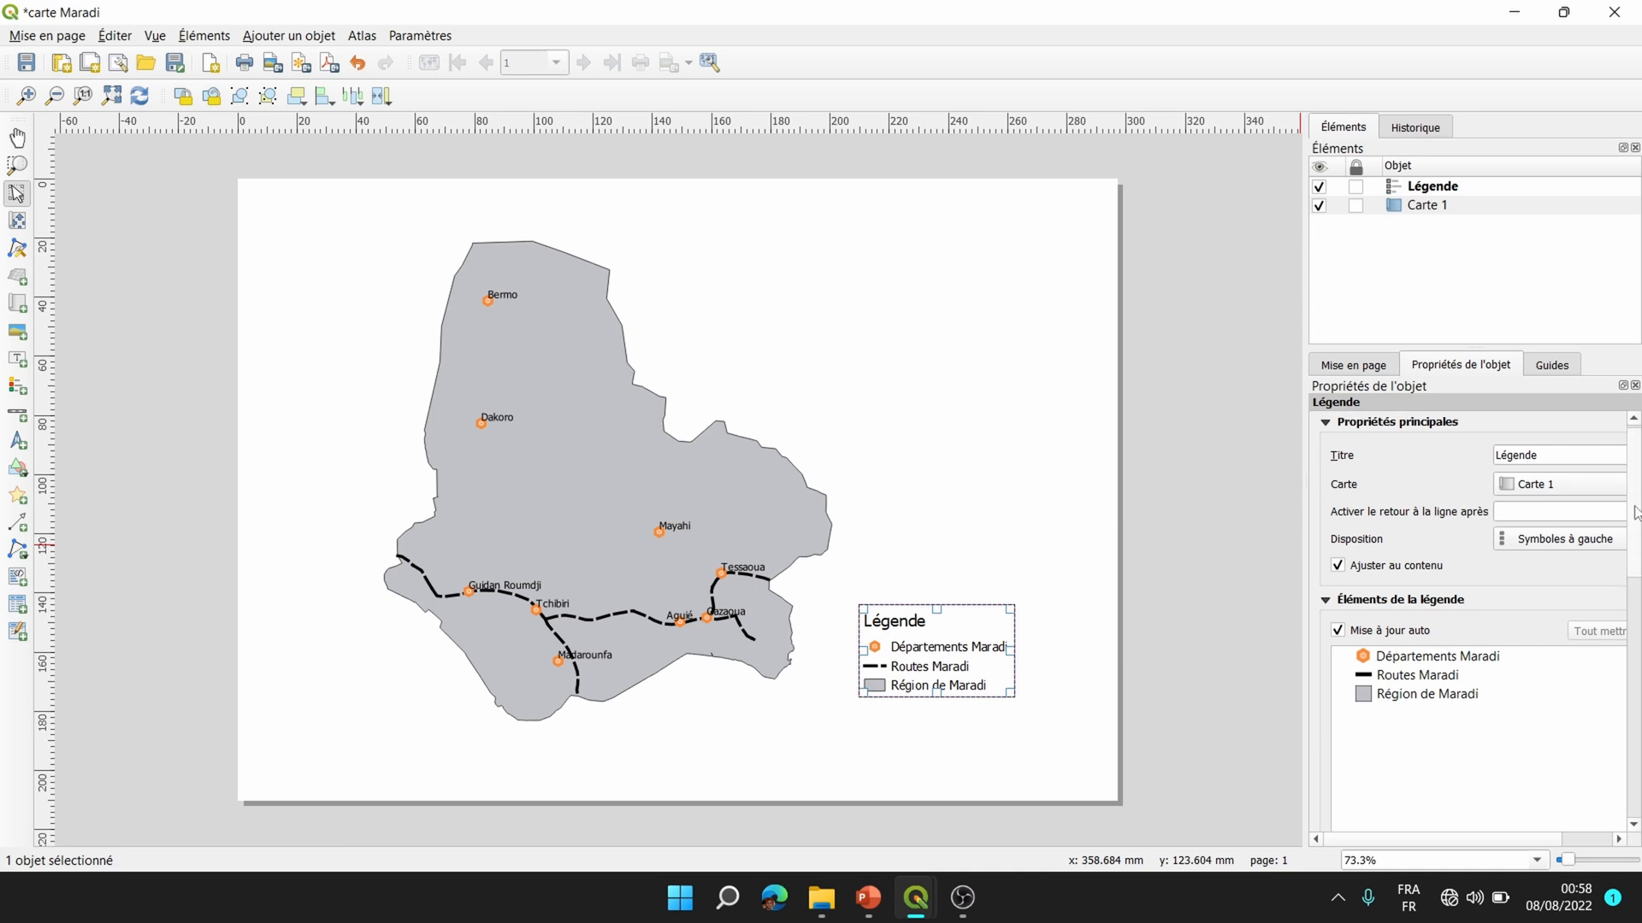
left_click_drag(1637, 504, 1640, 659)
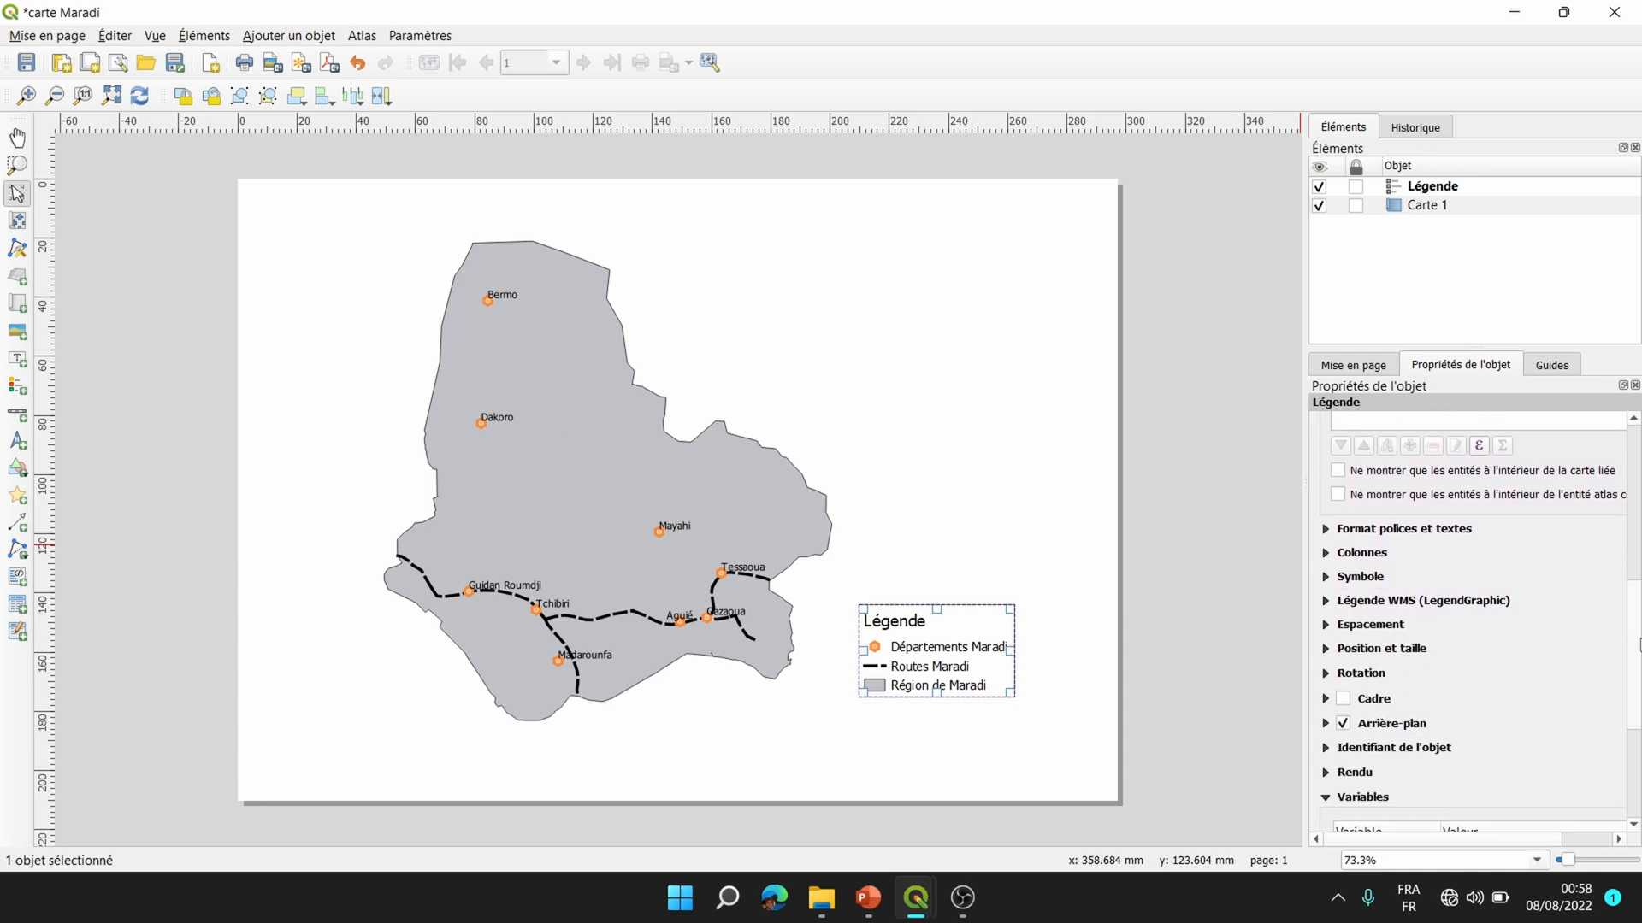
left_click(1047, 622)
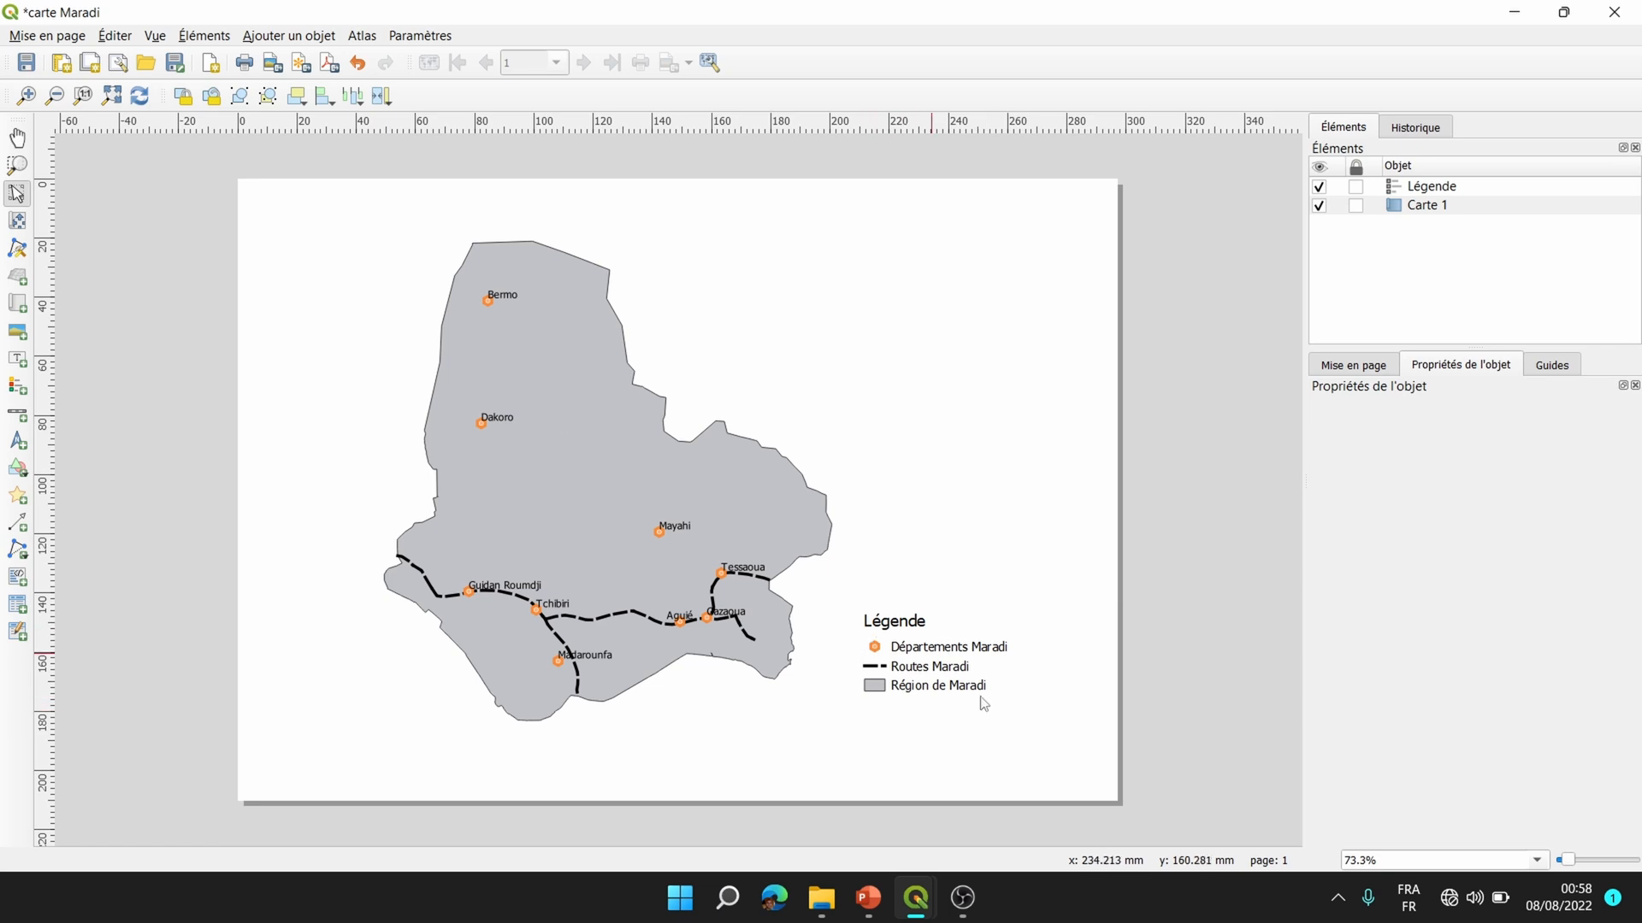
left_click(913, 658)
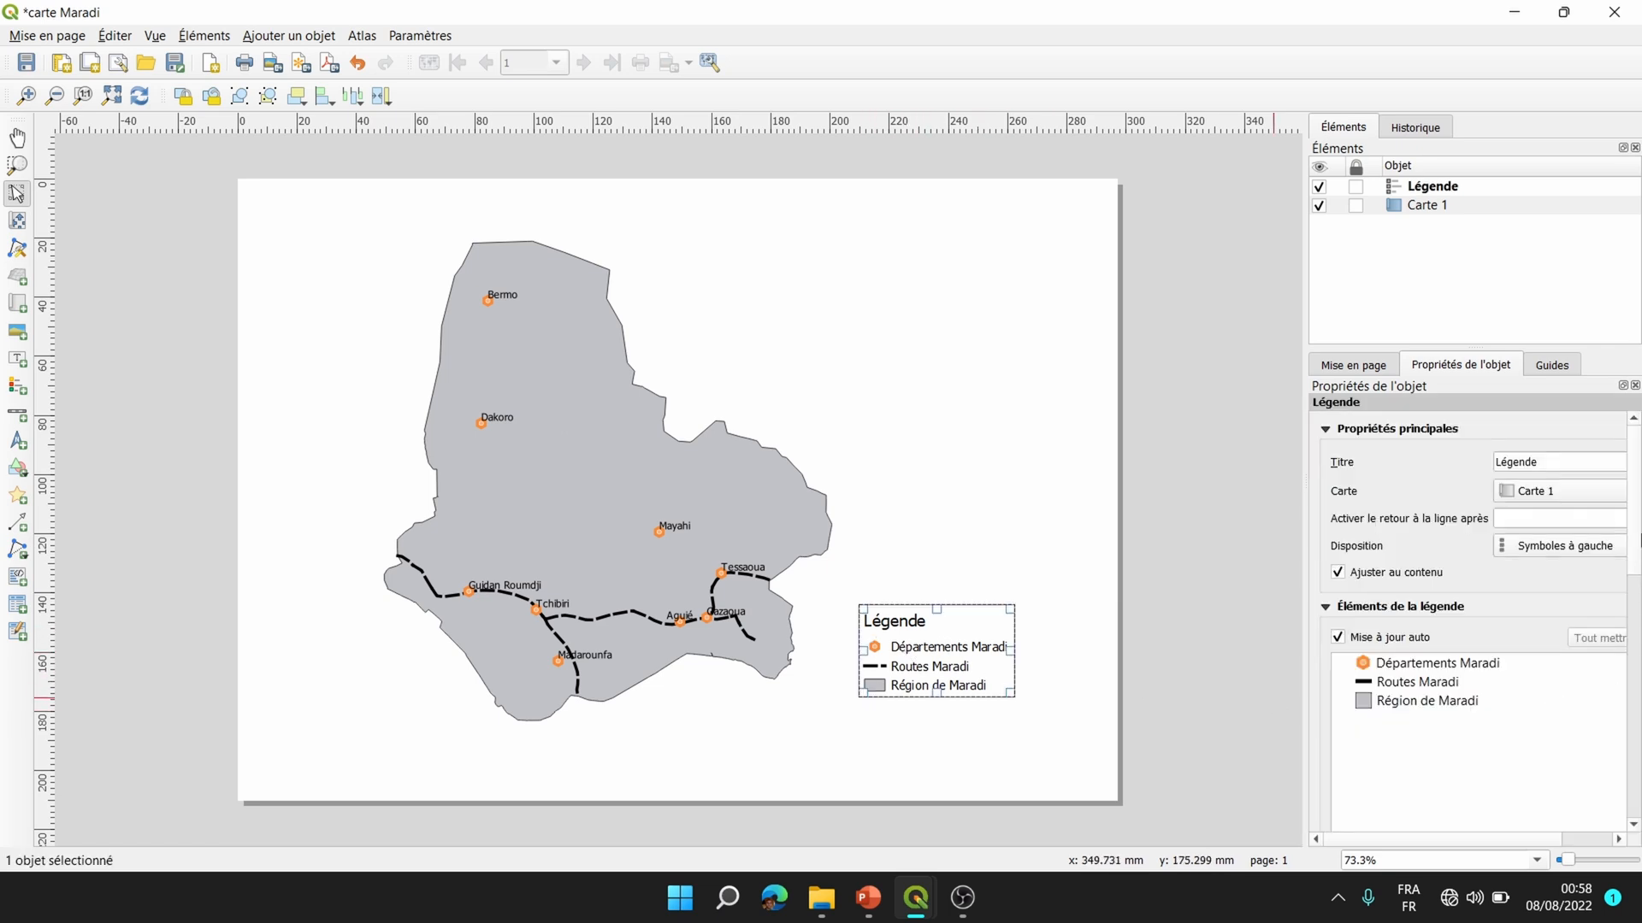
left_click_drag(1639, 628, 1636, 735)
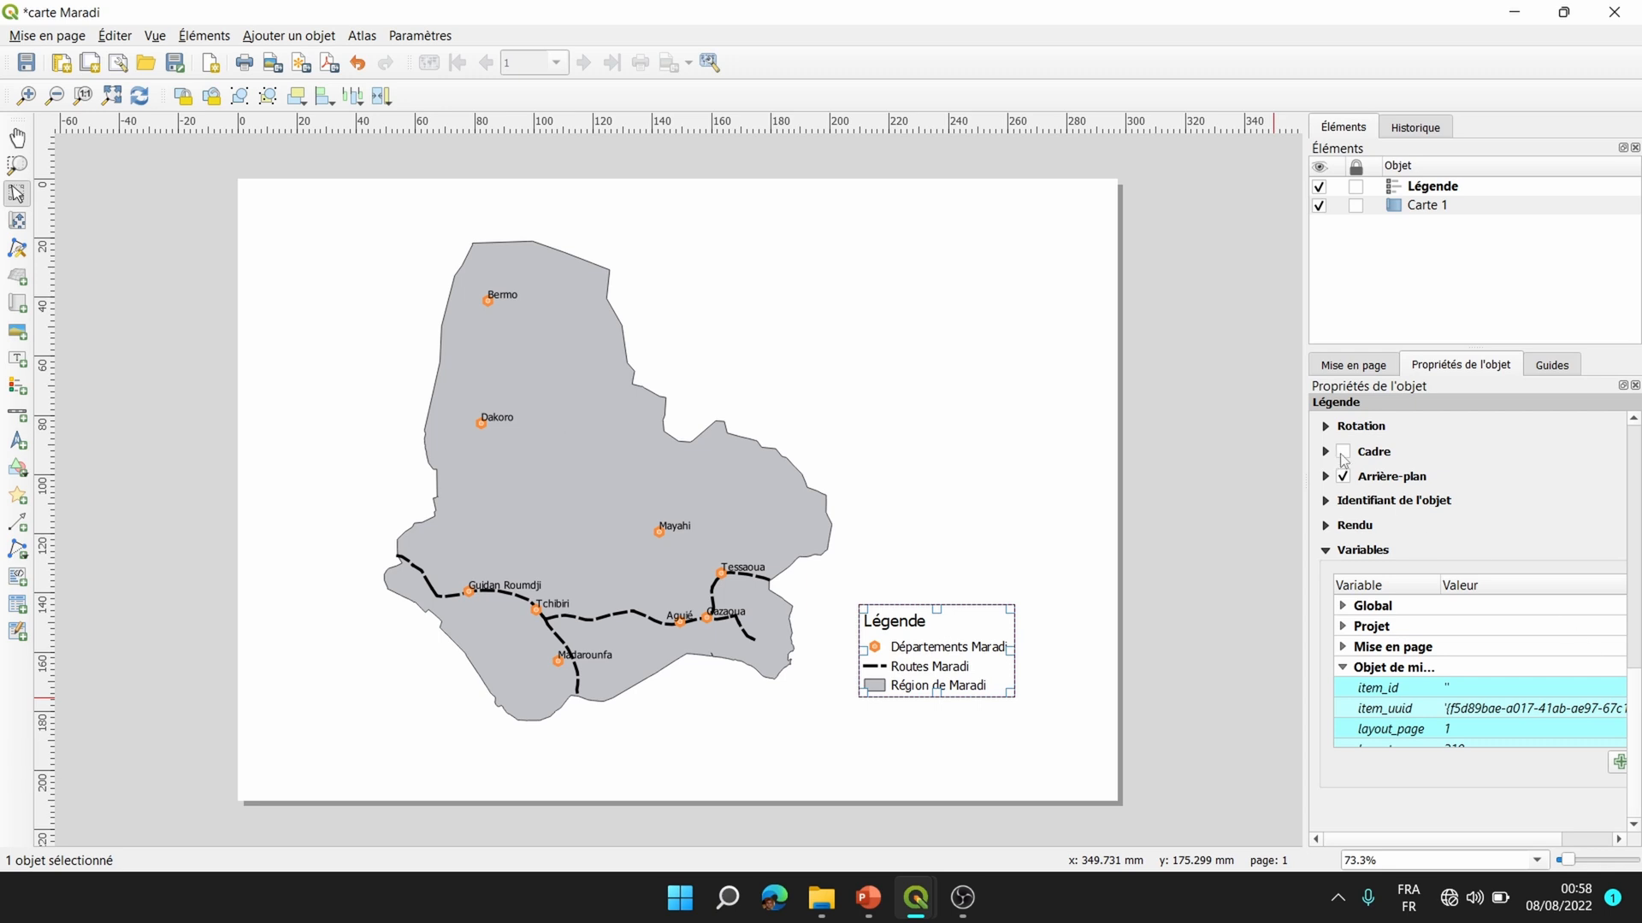
left_click(1343, 453)
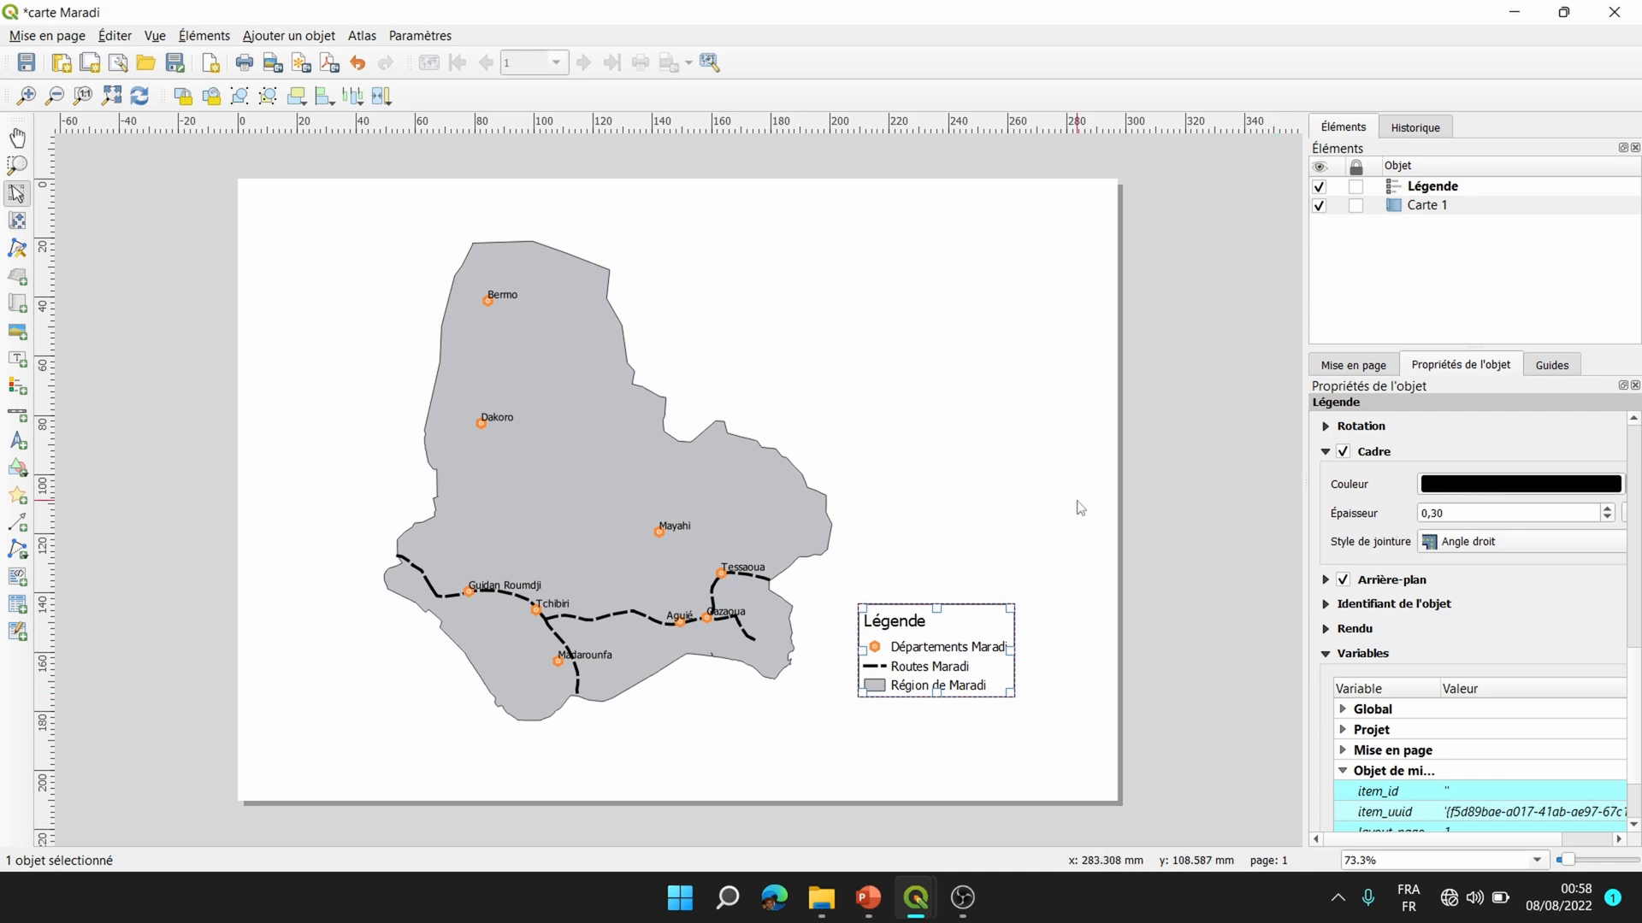
left_click(1039, 652)
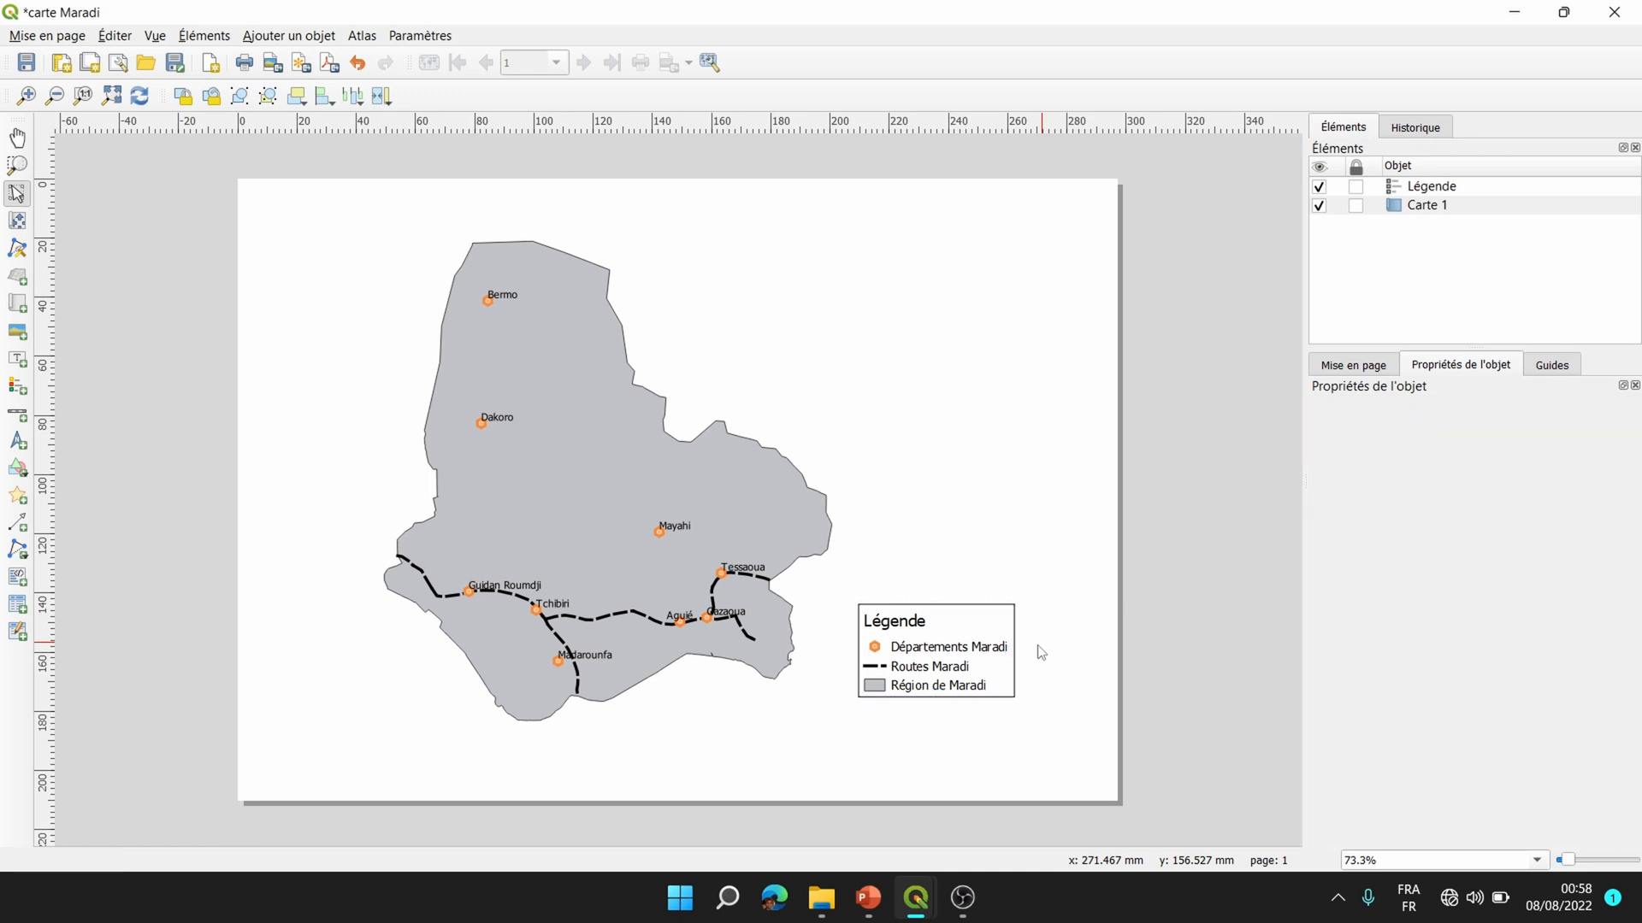
Move the framed legend slightly down and to the right on the page.
left_click_drag(930, 635, 930, 658)
left_click(1069, 648)
left_click(920, 663)
left_click(983, 760)
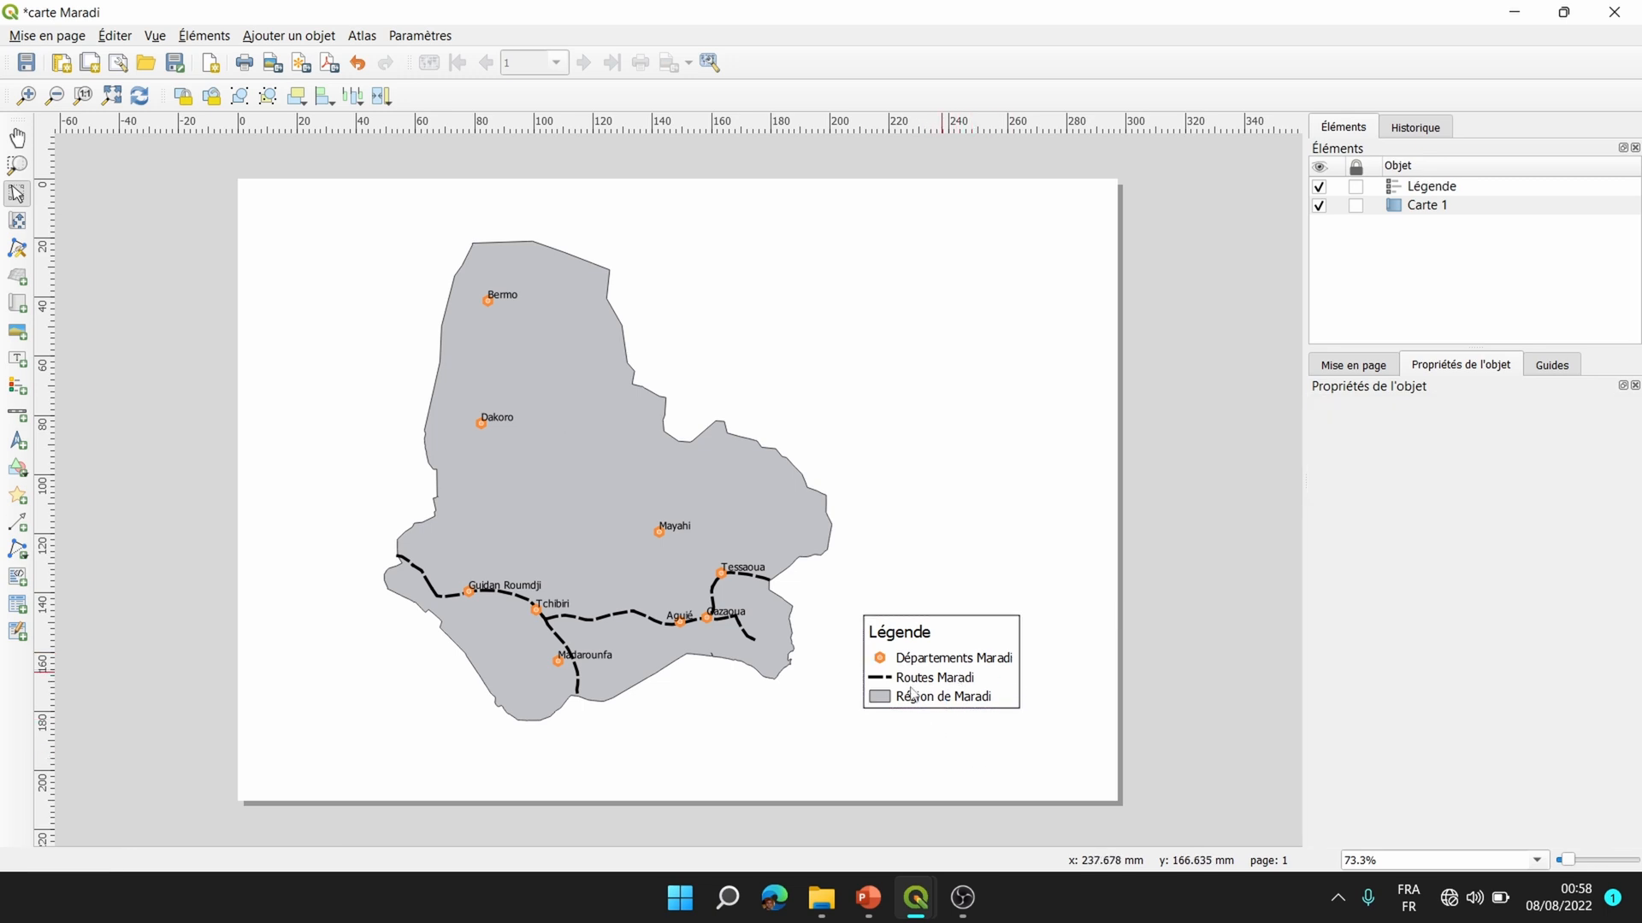
Add a scale bar for Carte 1 just below the legend and shift it slightly up and to the left.
left_click(744, 647)
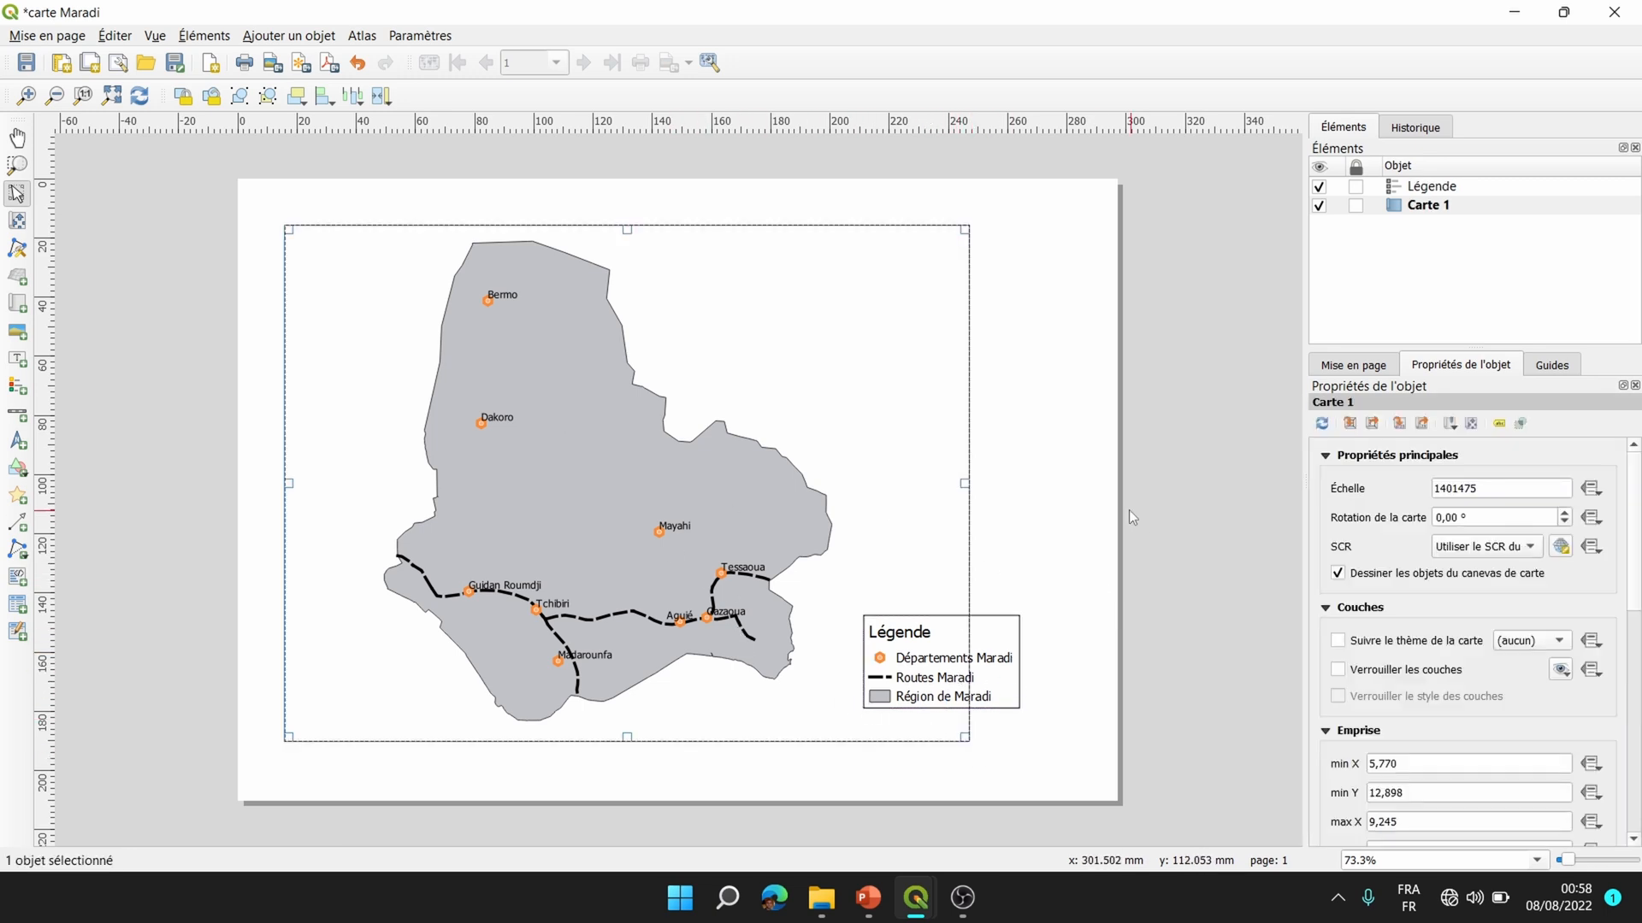
left_click(1005, 502)
left_click(548, 477)
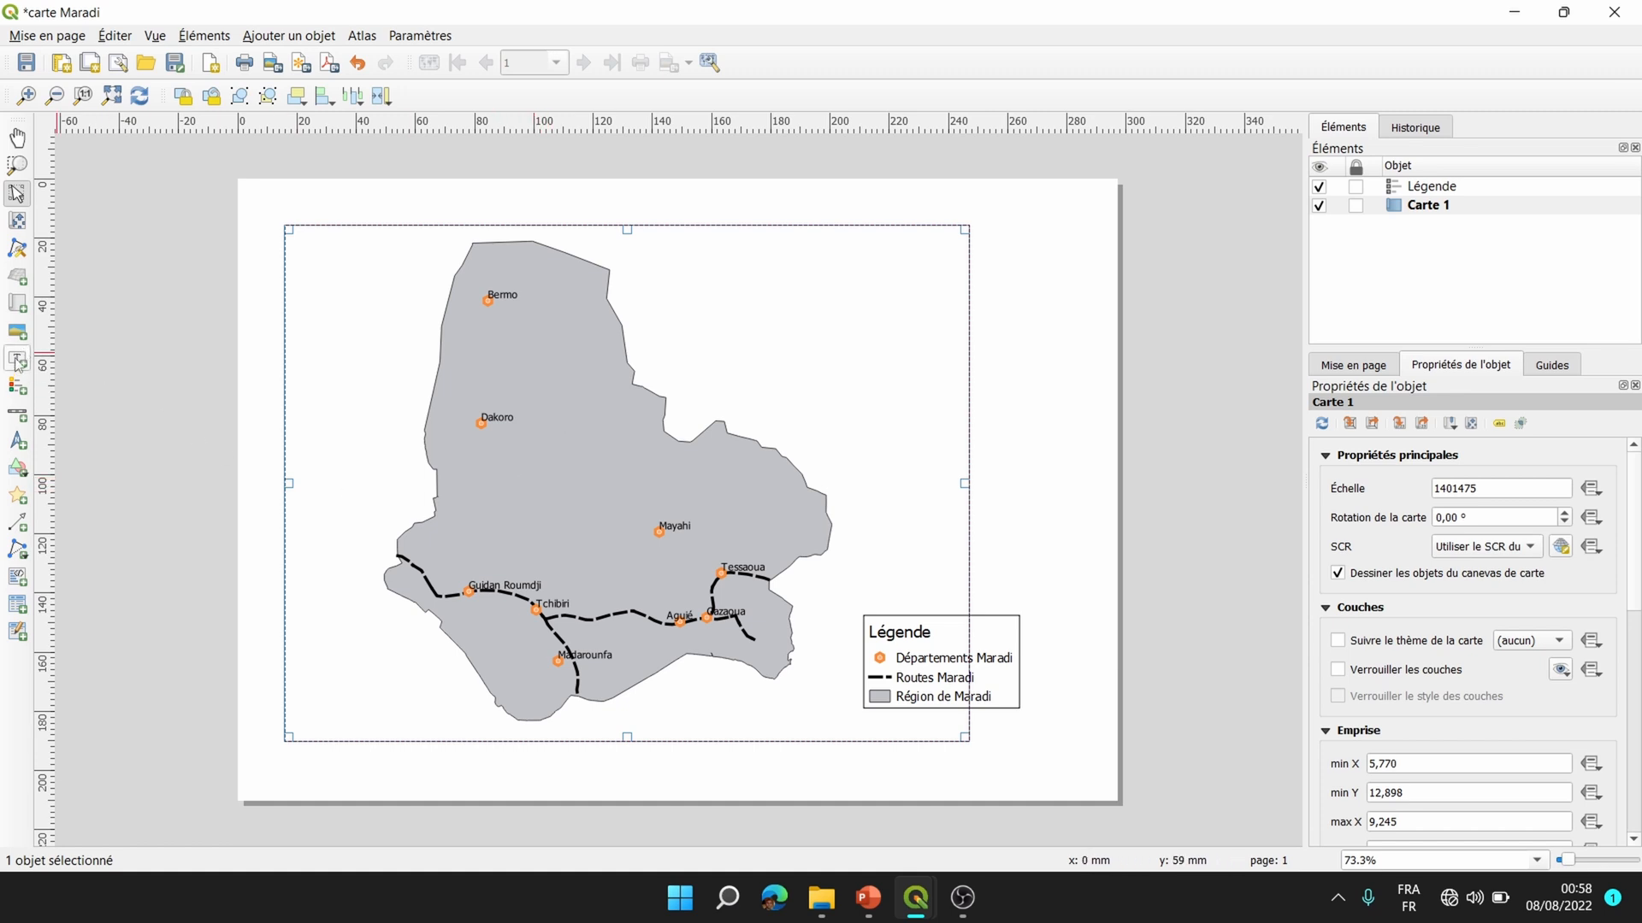
left_click(16, 414)
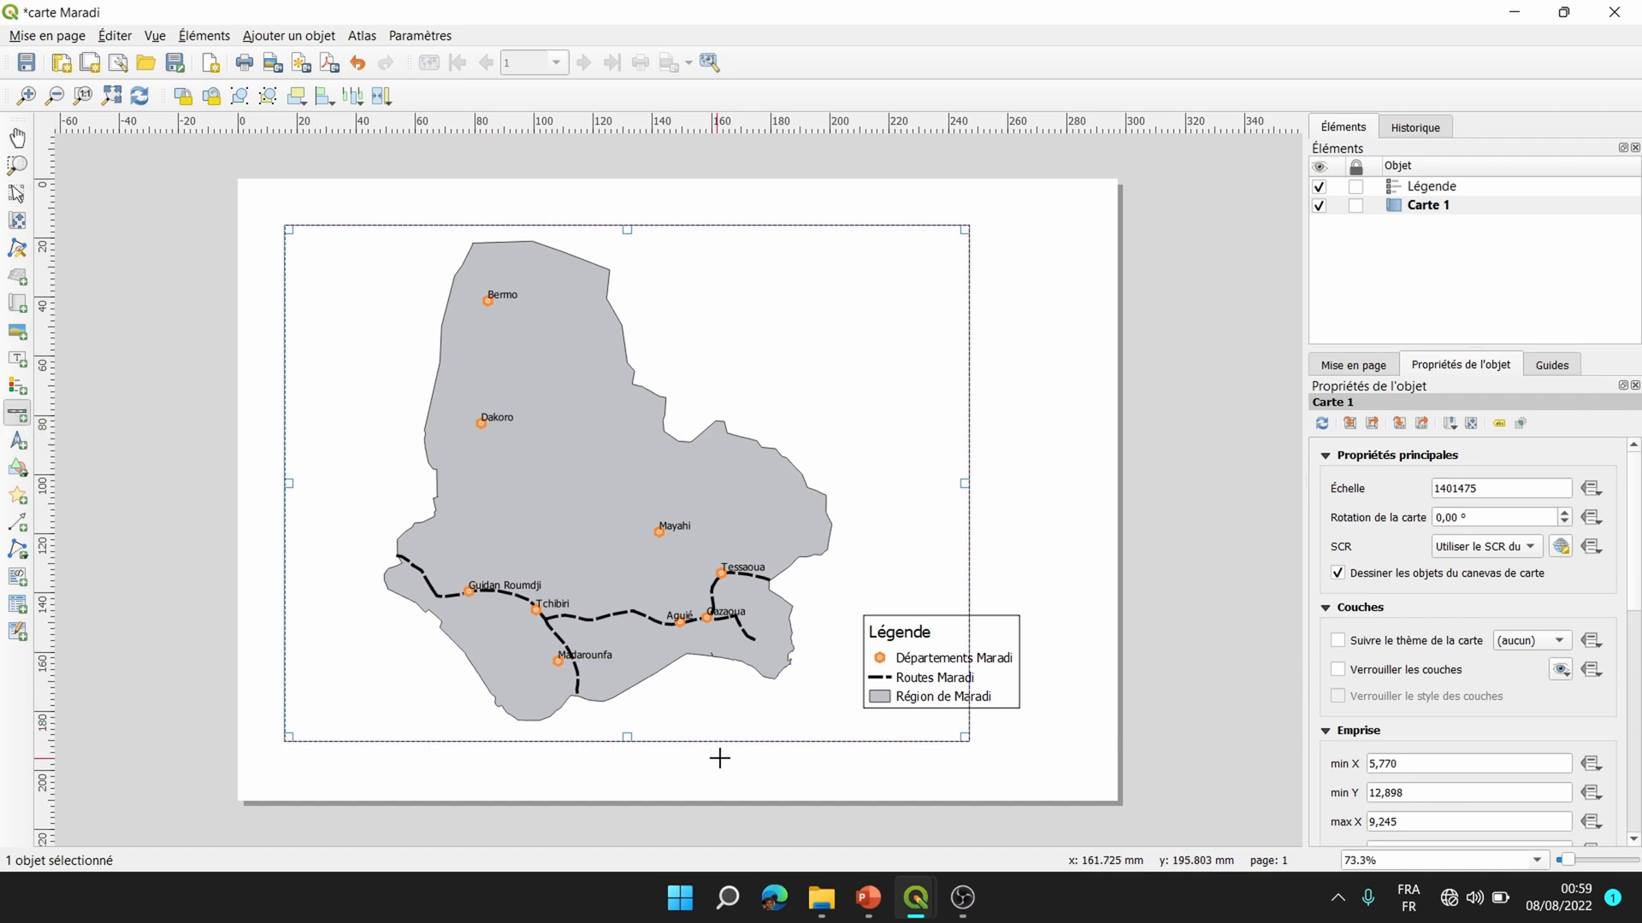
left_click_drag(753, 747, 1056, 774)
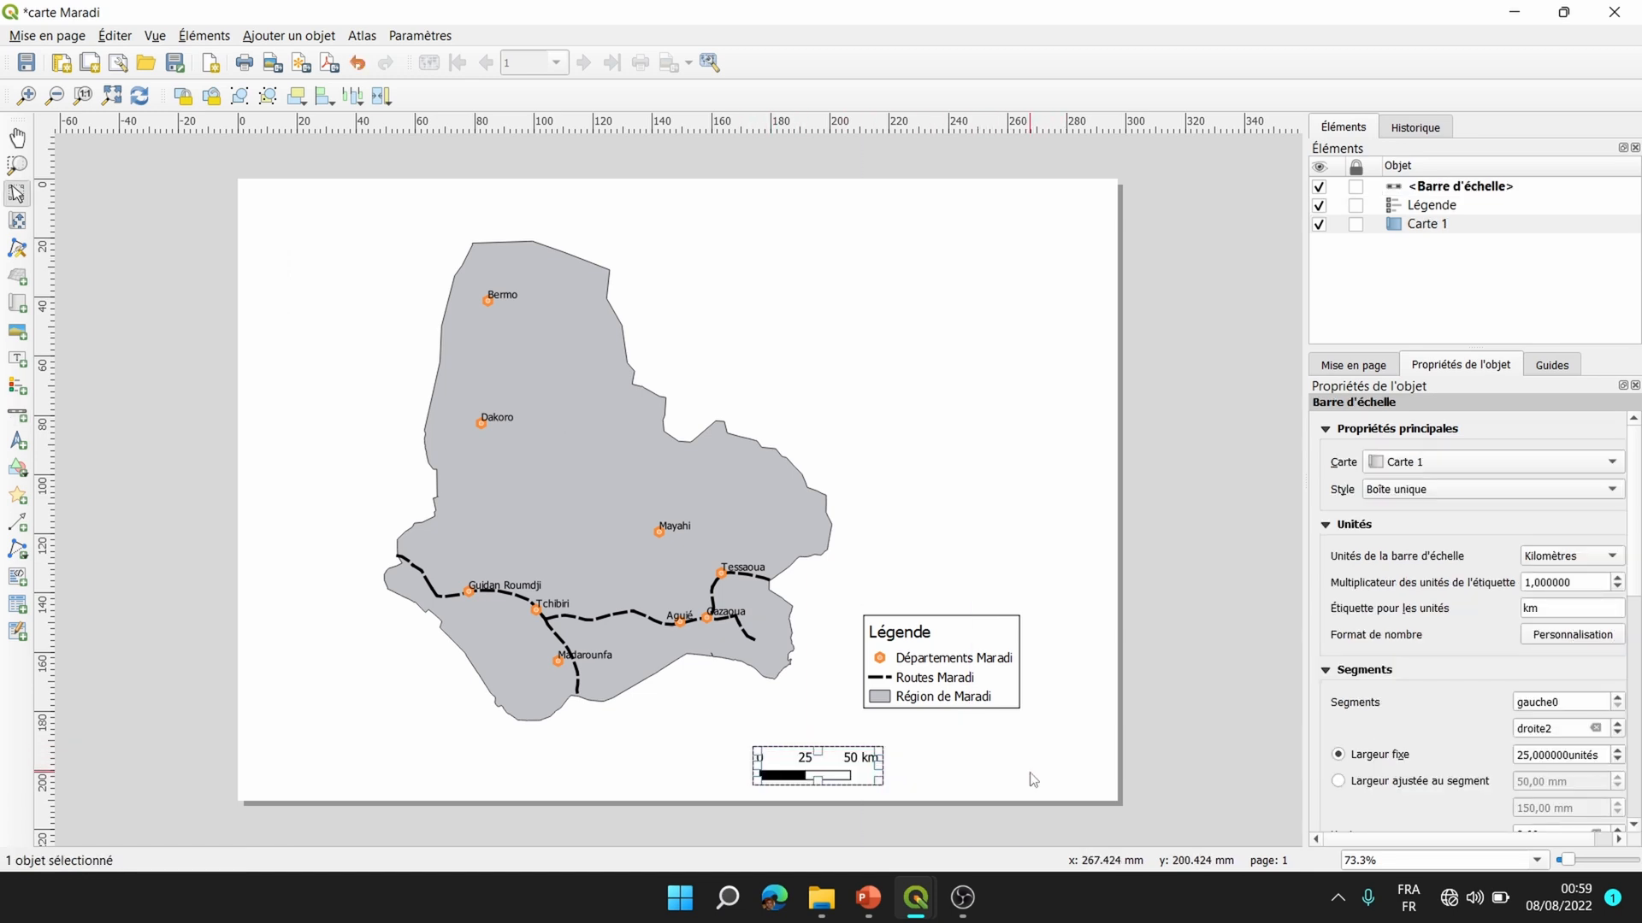
left_click_drag(802, 759, 786, 758)
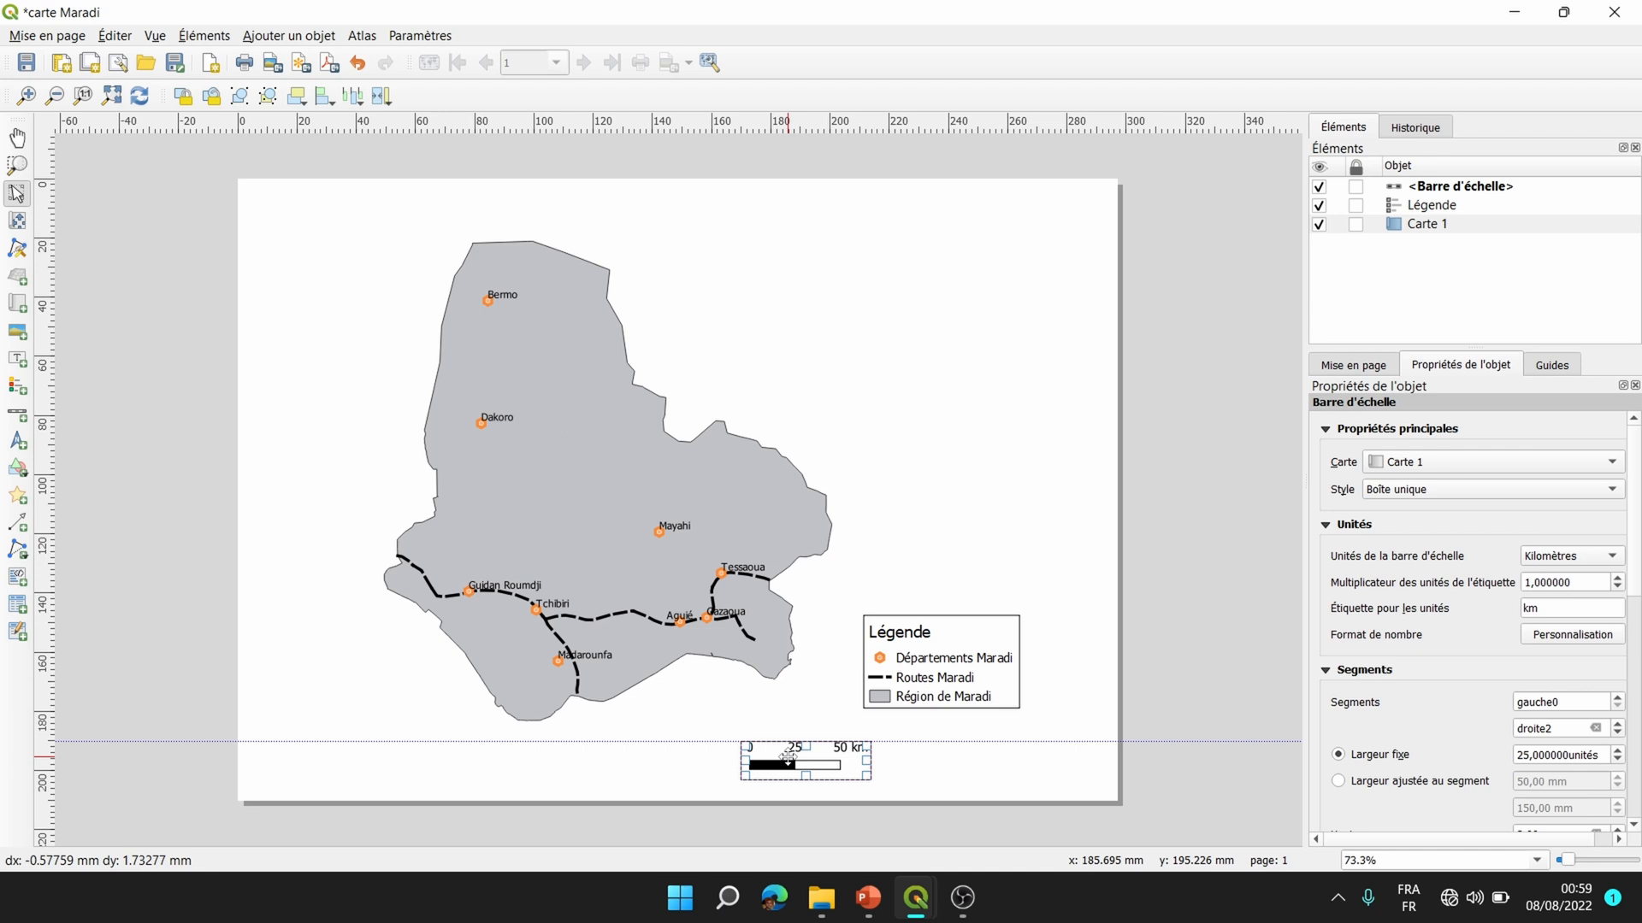
left_click(910, 766)
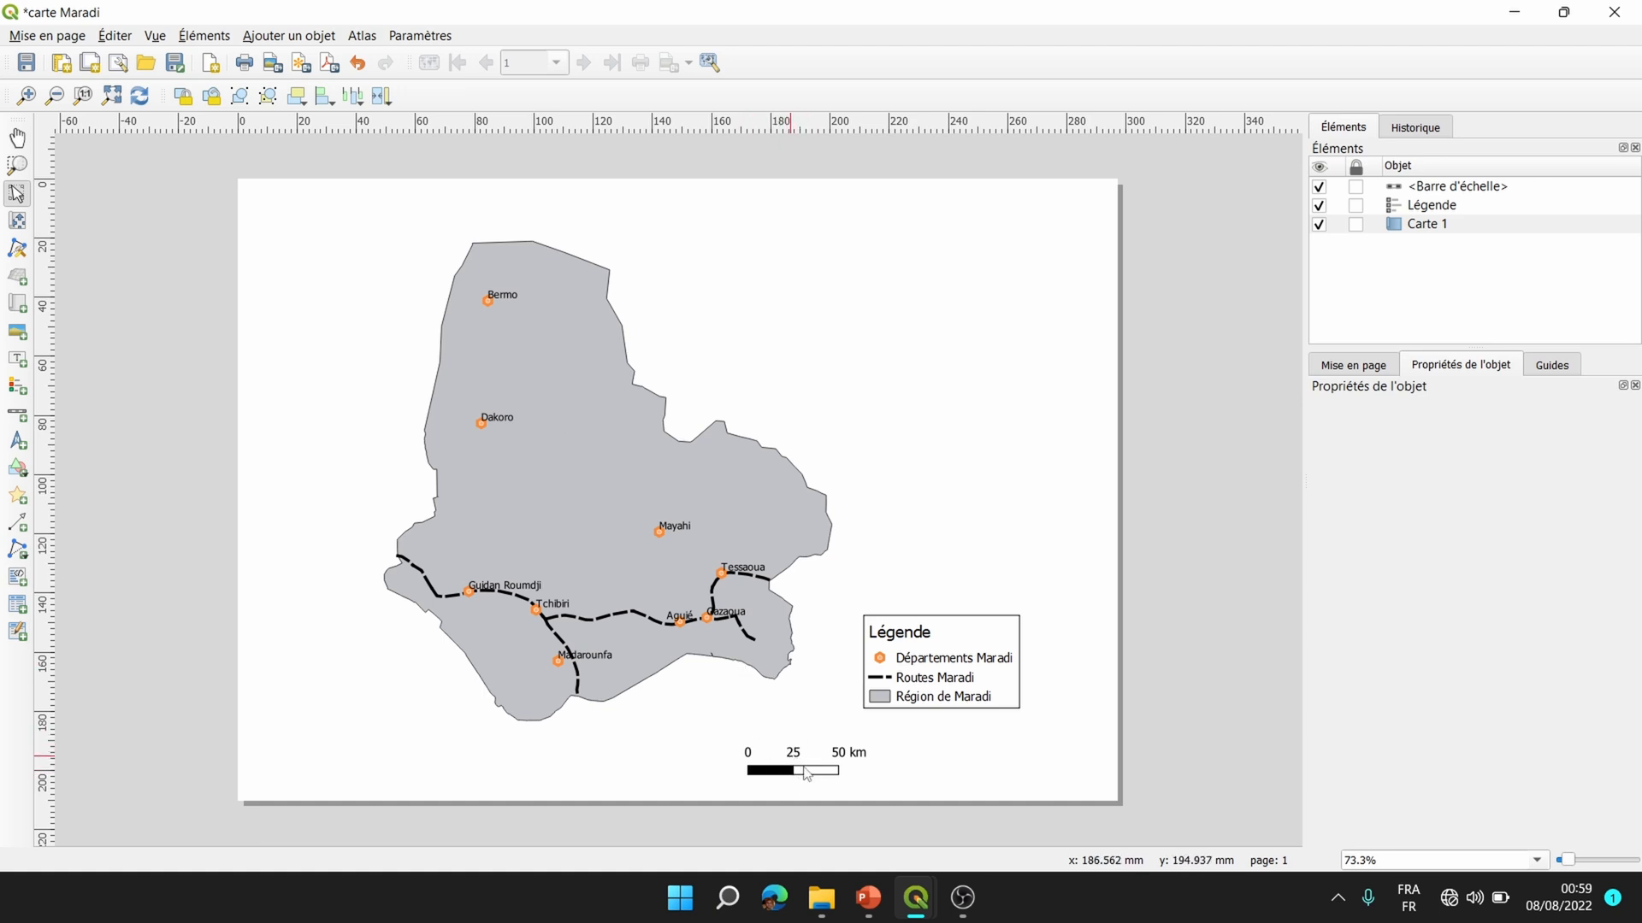
Shift the scale bar slightly back to the right and nudge the Carte 1 map frame slightly to the right.
left_click(829, 777)
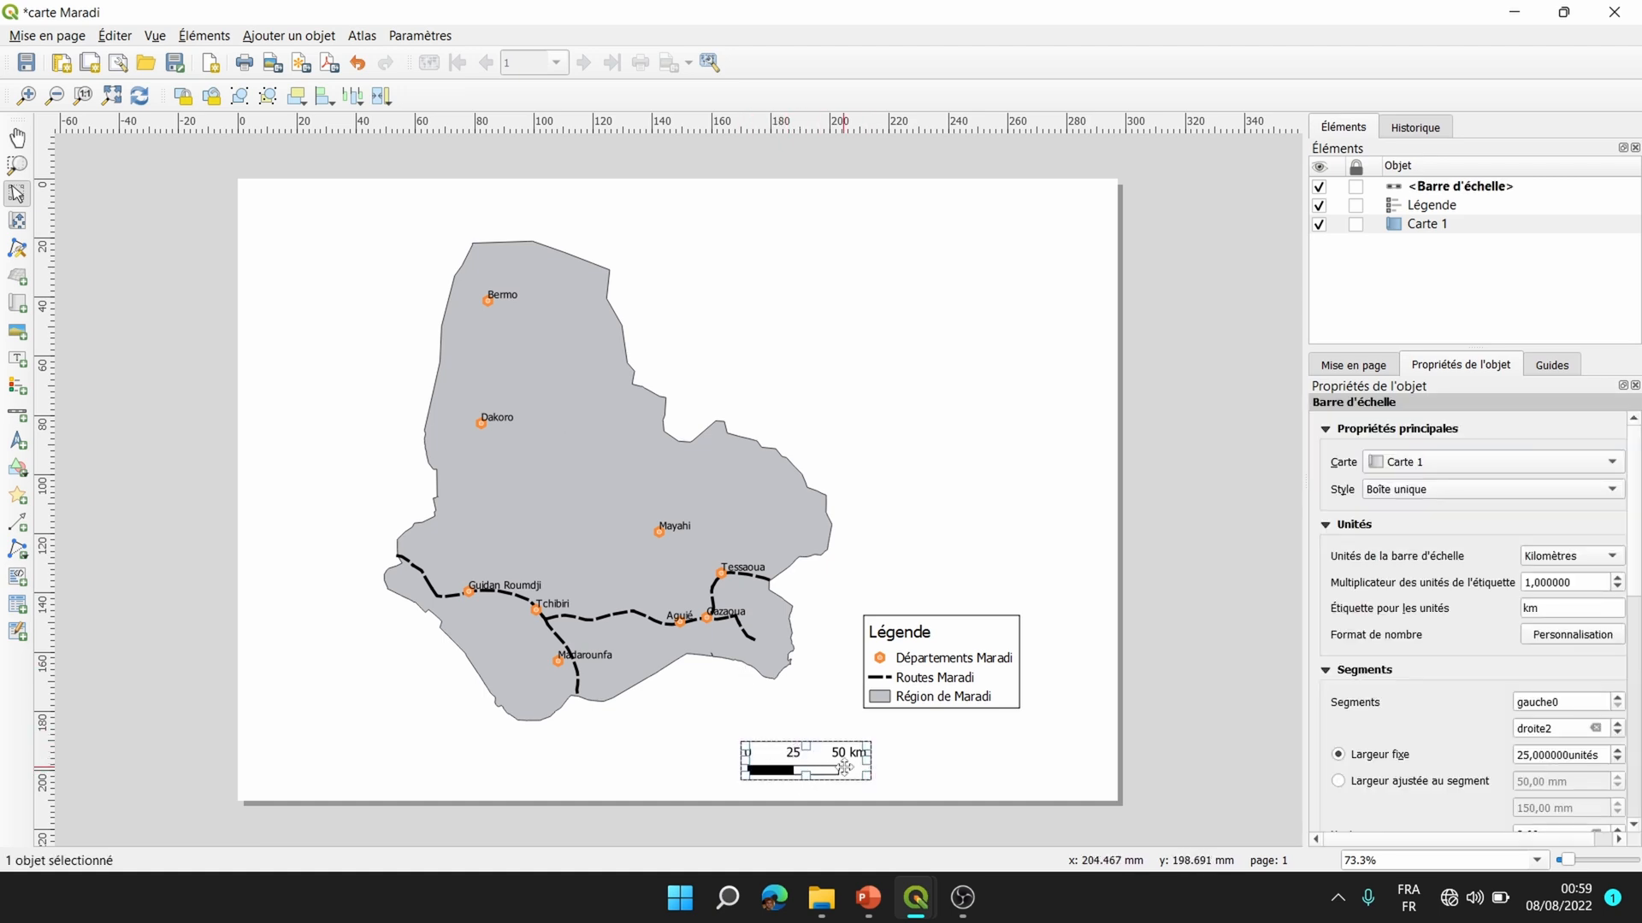
mouse_move(855, 761)
left_mouse_down()
mouse_move(956, 761)
mouse_move(842, 760)
left_mouse_up()
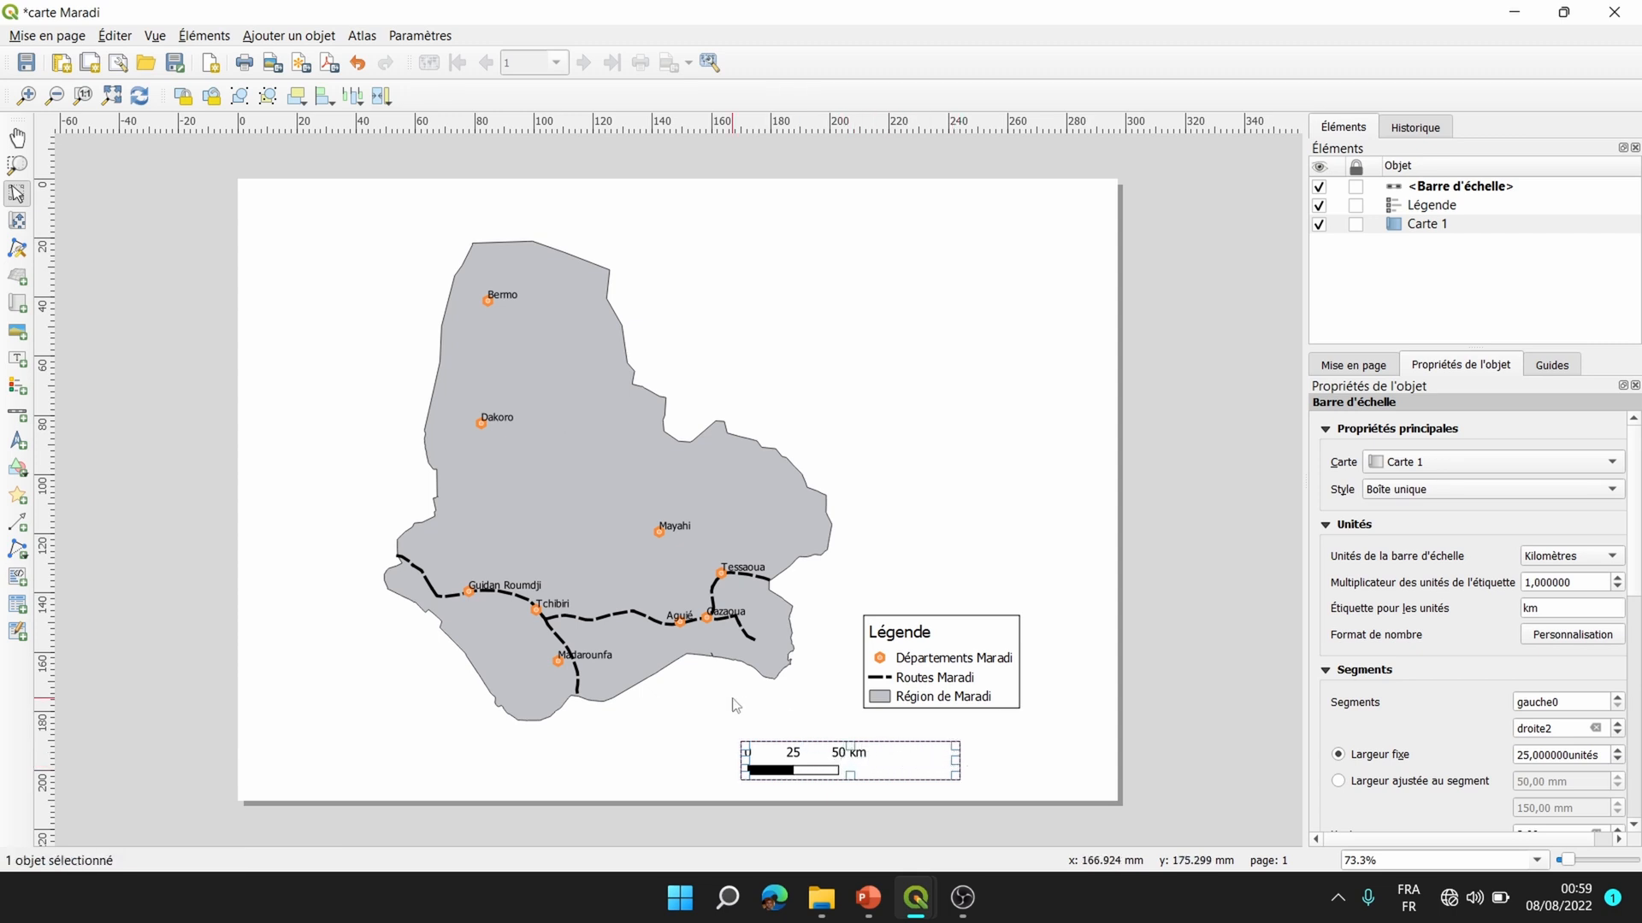
left_click(788, 730)
left_click(793, 765)
left_click_drag(791, 764, 804, 764)
left_click(799, 726)
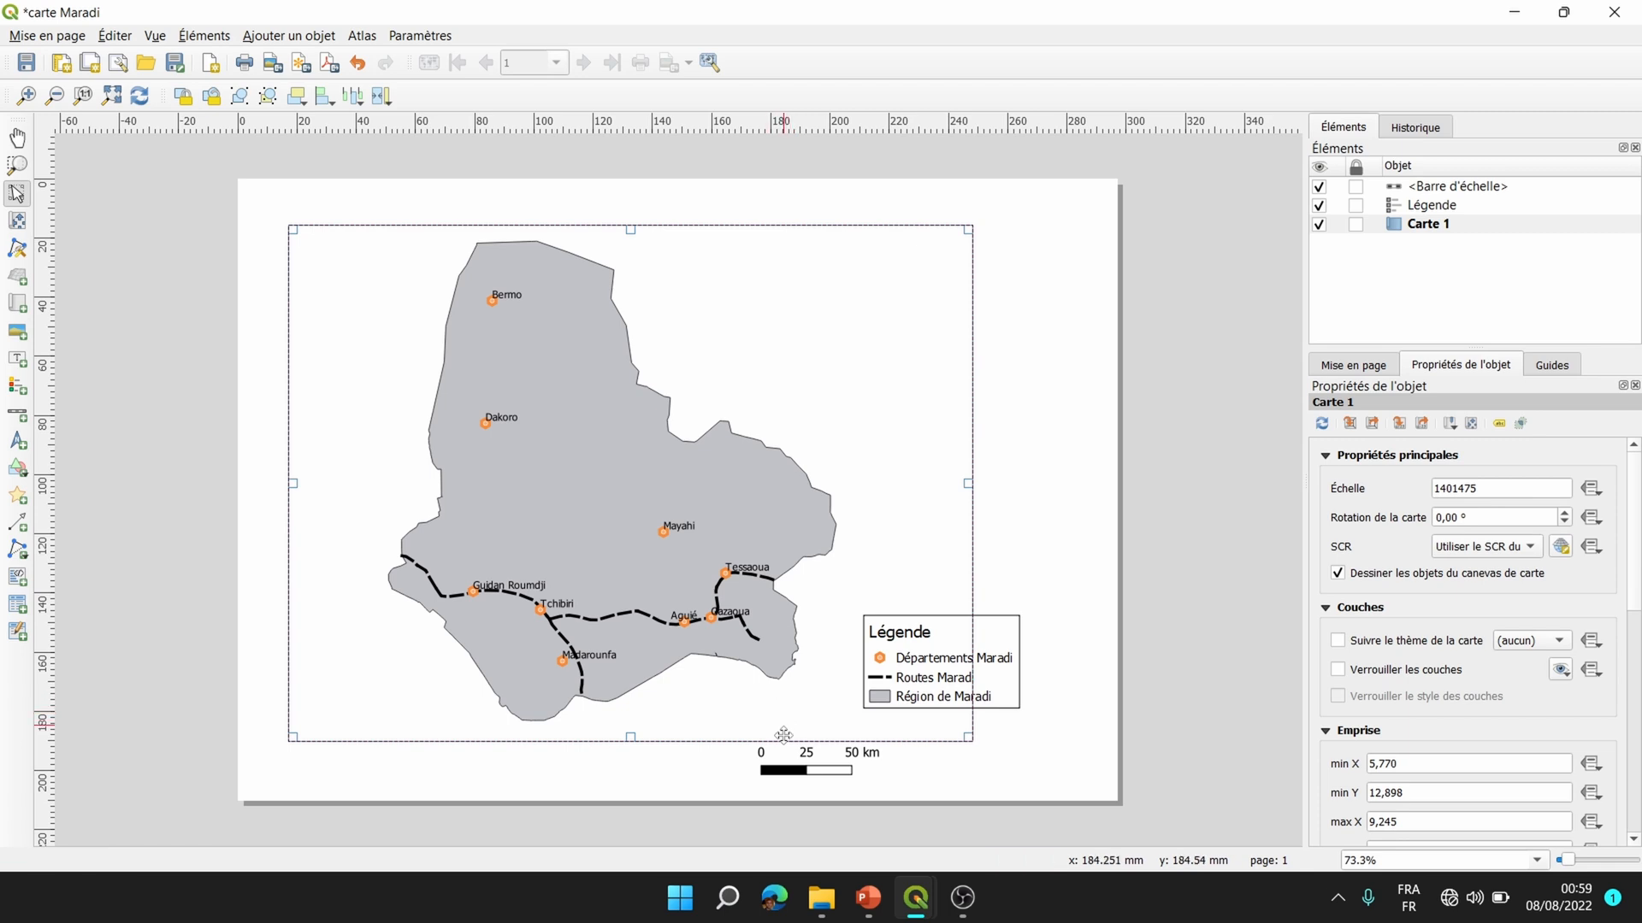
left_click(886, 779)
left_click(824, 769)
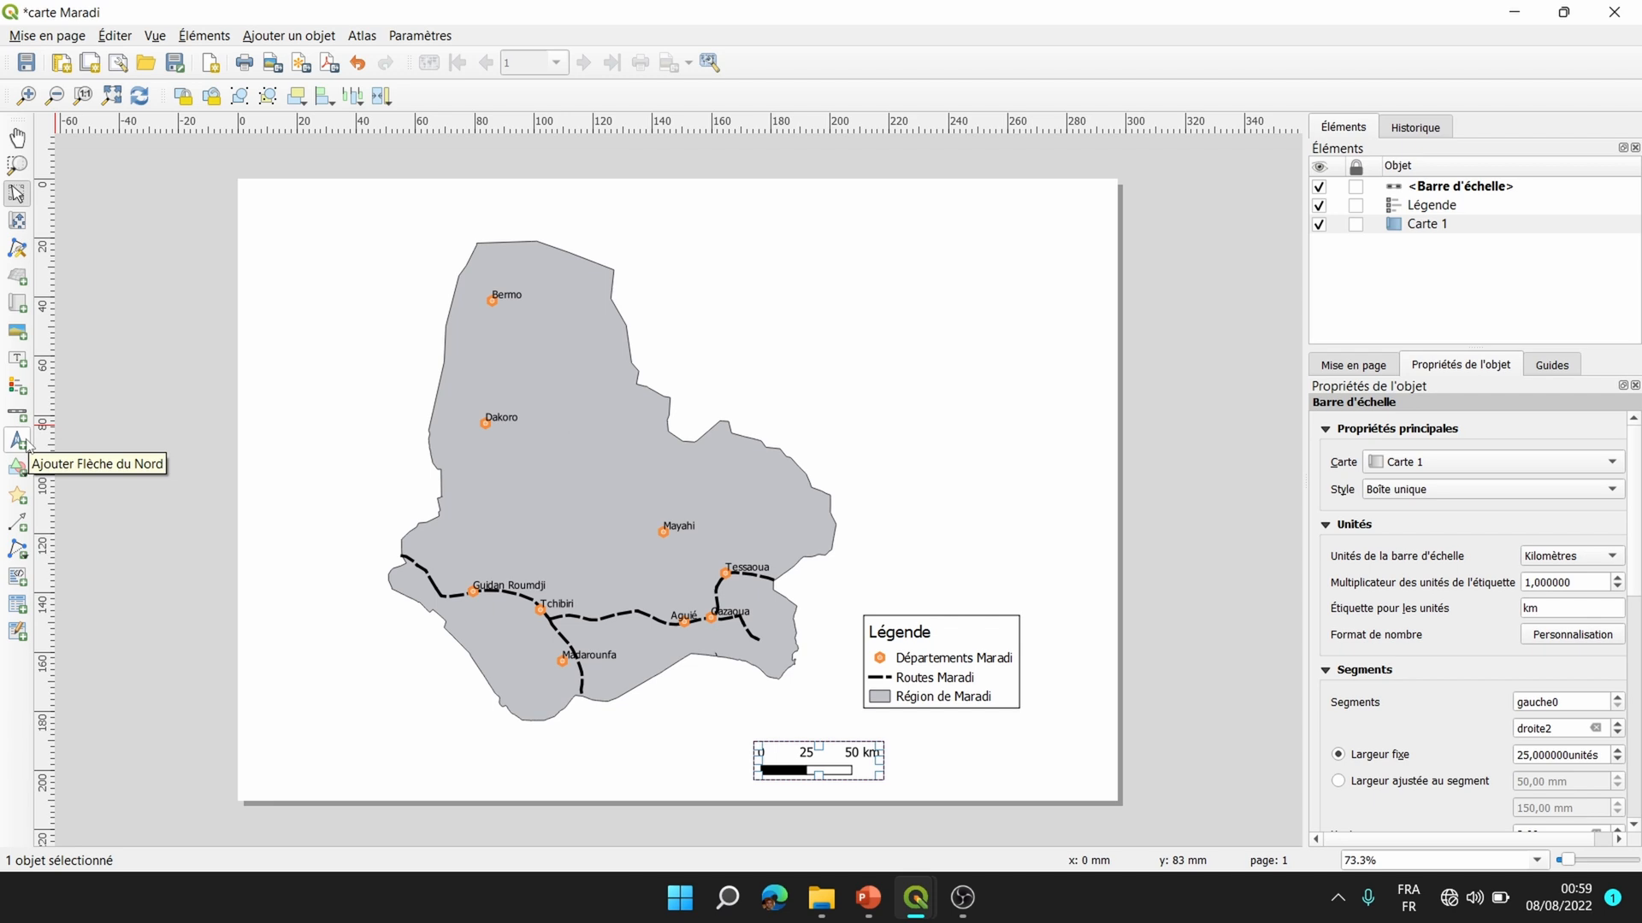
Add a north arrow on the blank page area to the left of the map, between the levels of Bermo and Dakoro.
left_click(19, 443)
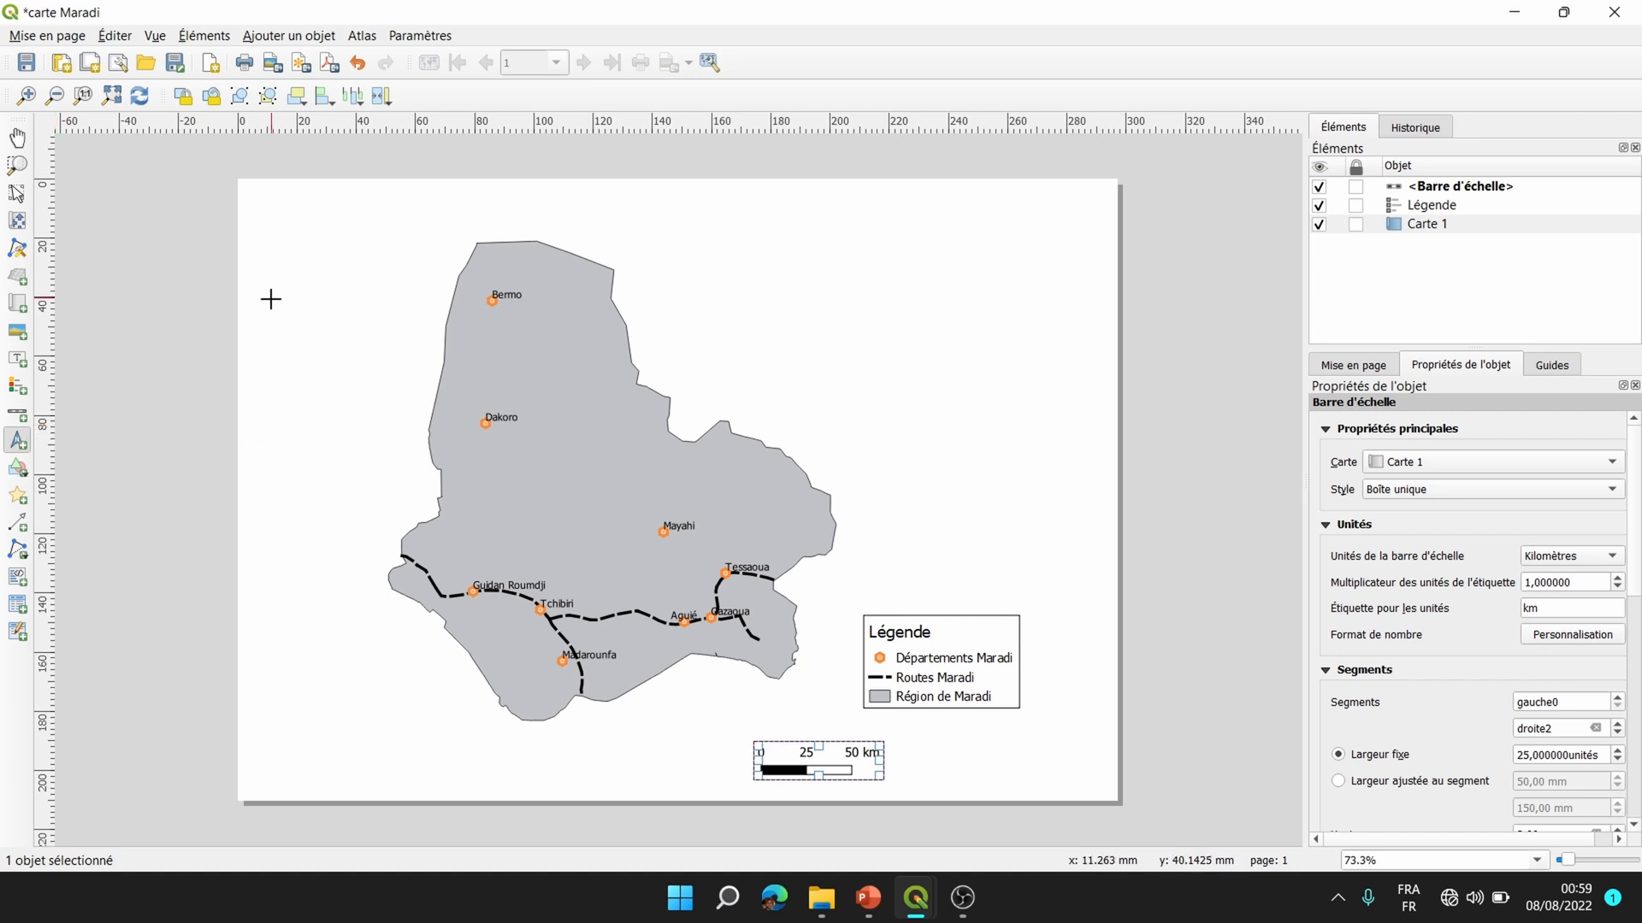
left_click_drag(271, 325, 323, 434)
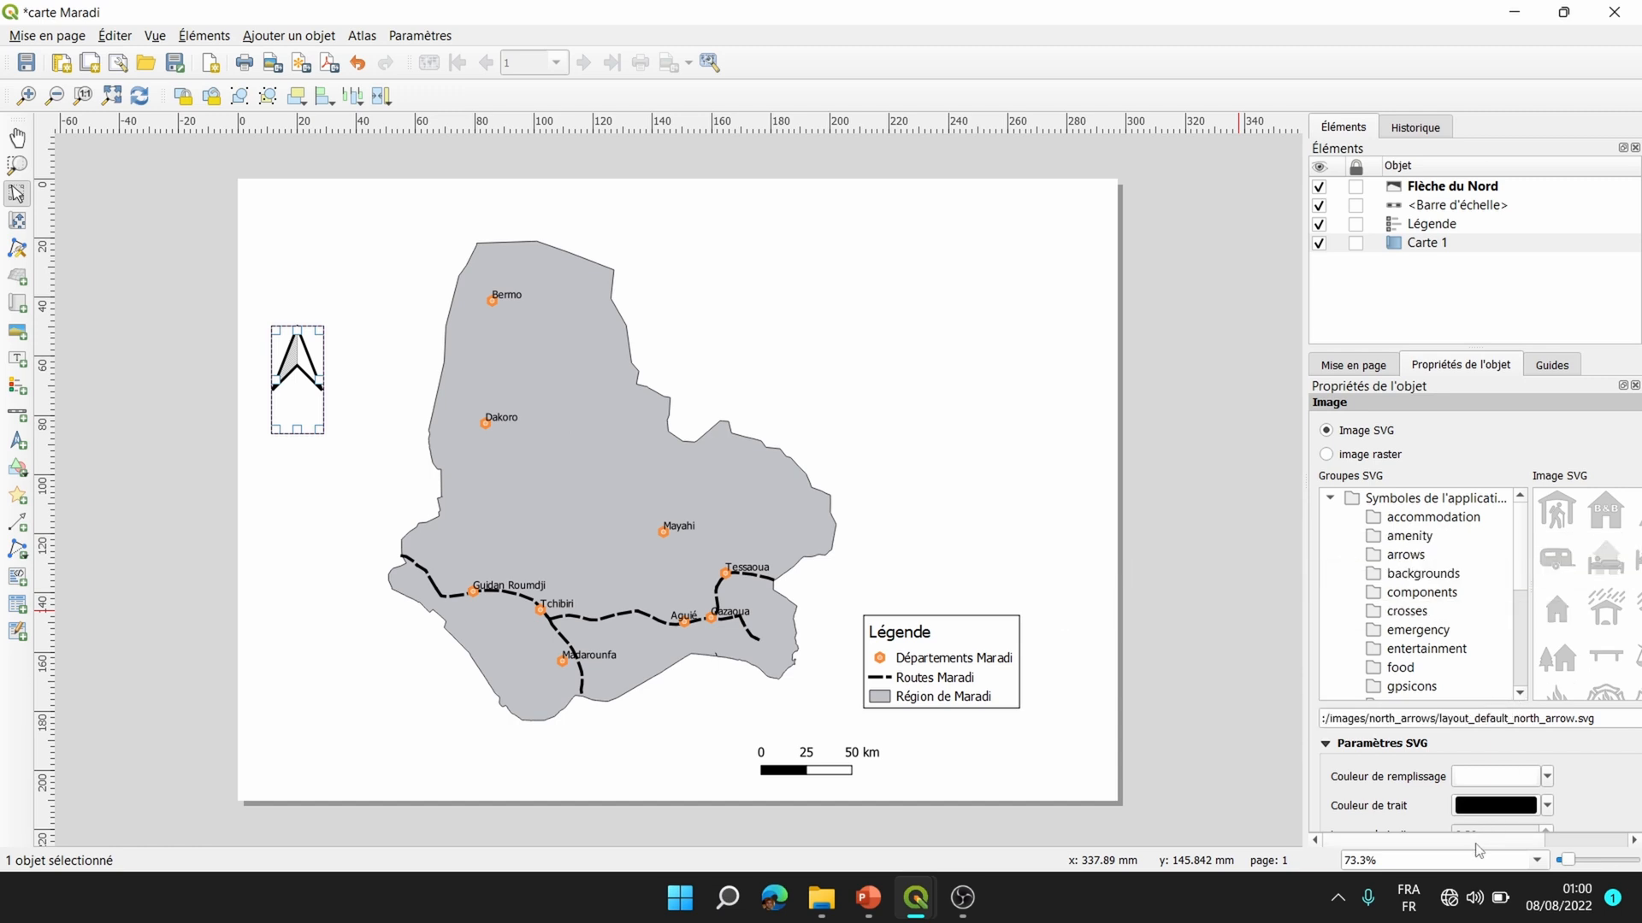
Replace the north arrow's default symbol with NorthArrow_02.svg from the SVG image library.
left_click_drag(1478, 842, 1578, 843)
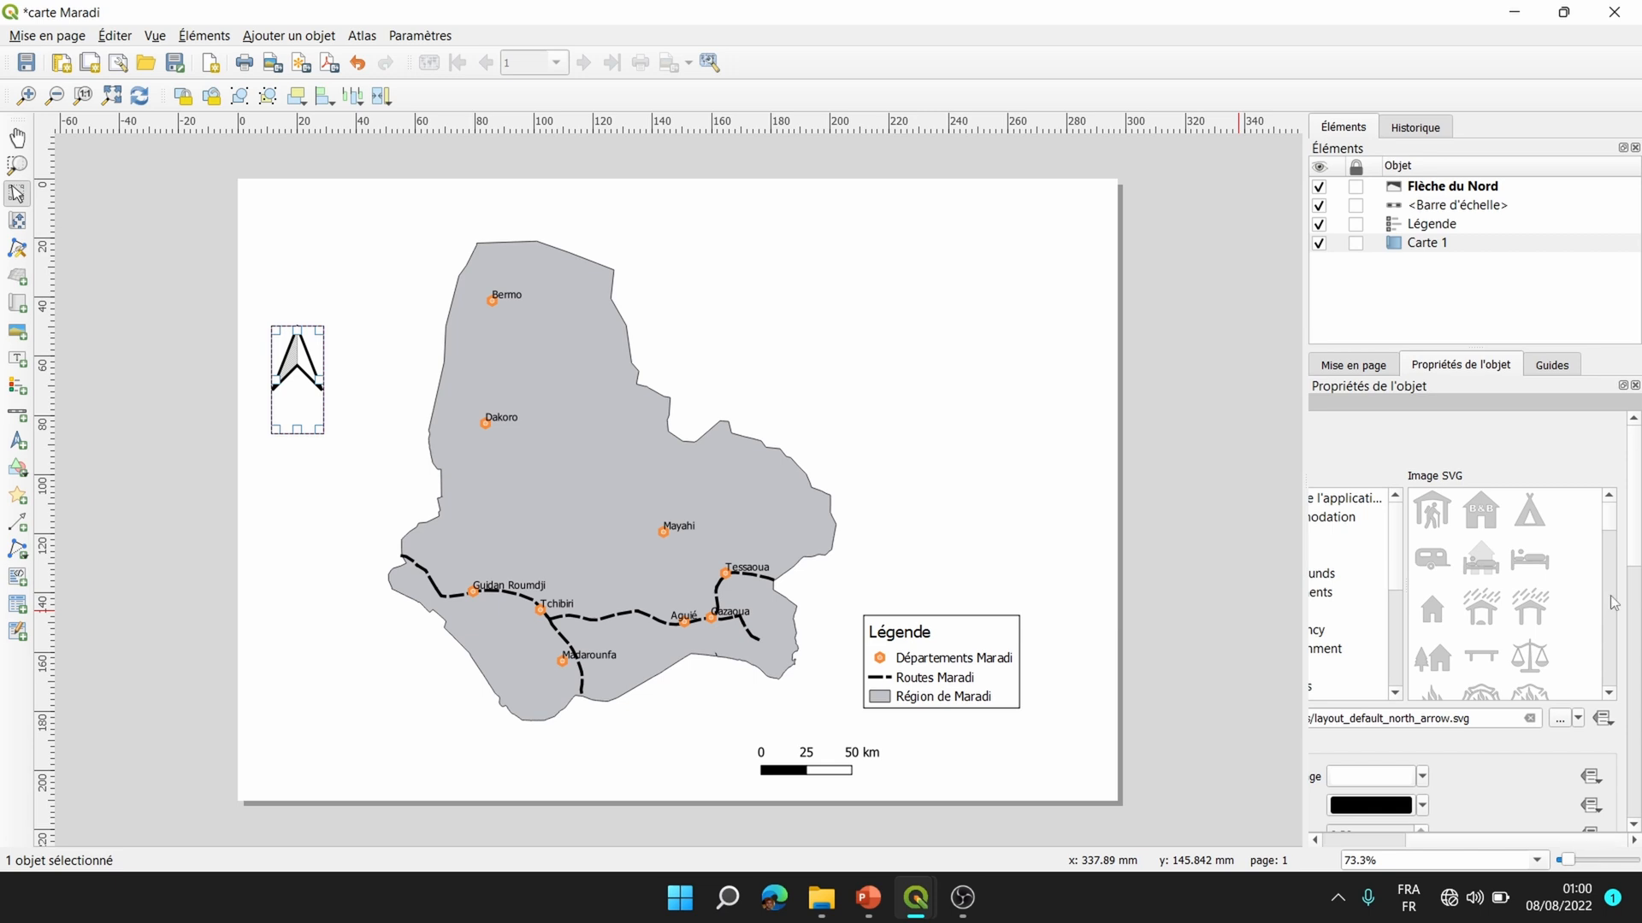
left_click_drag(1613, 520, 1615, 507)
left_click(1605, 693)
left_click(1605, 693)
left_click(1605, 692)
left_click(1605, 693)
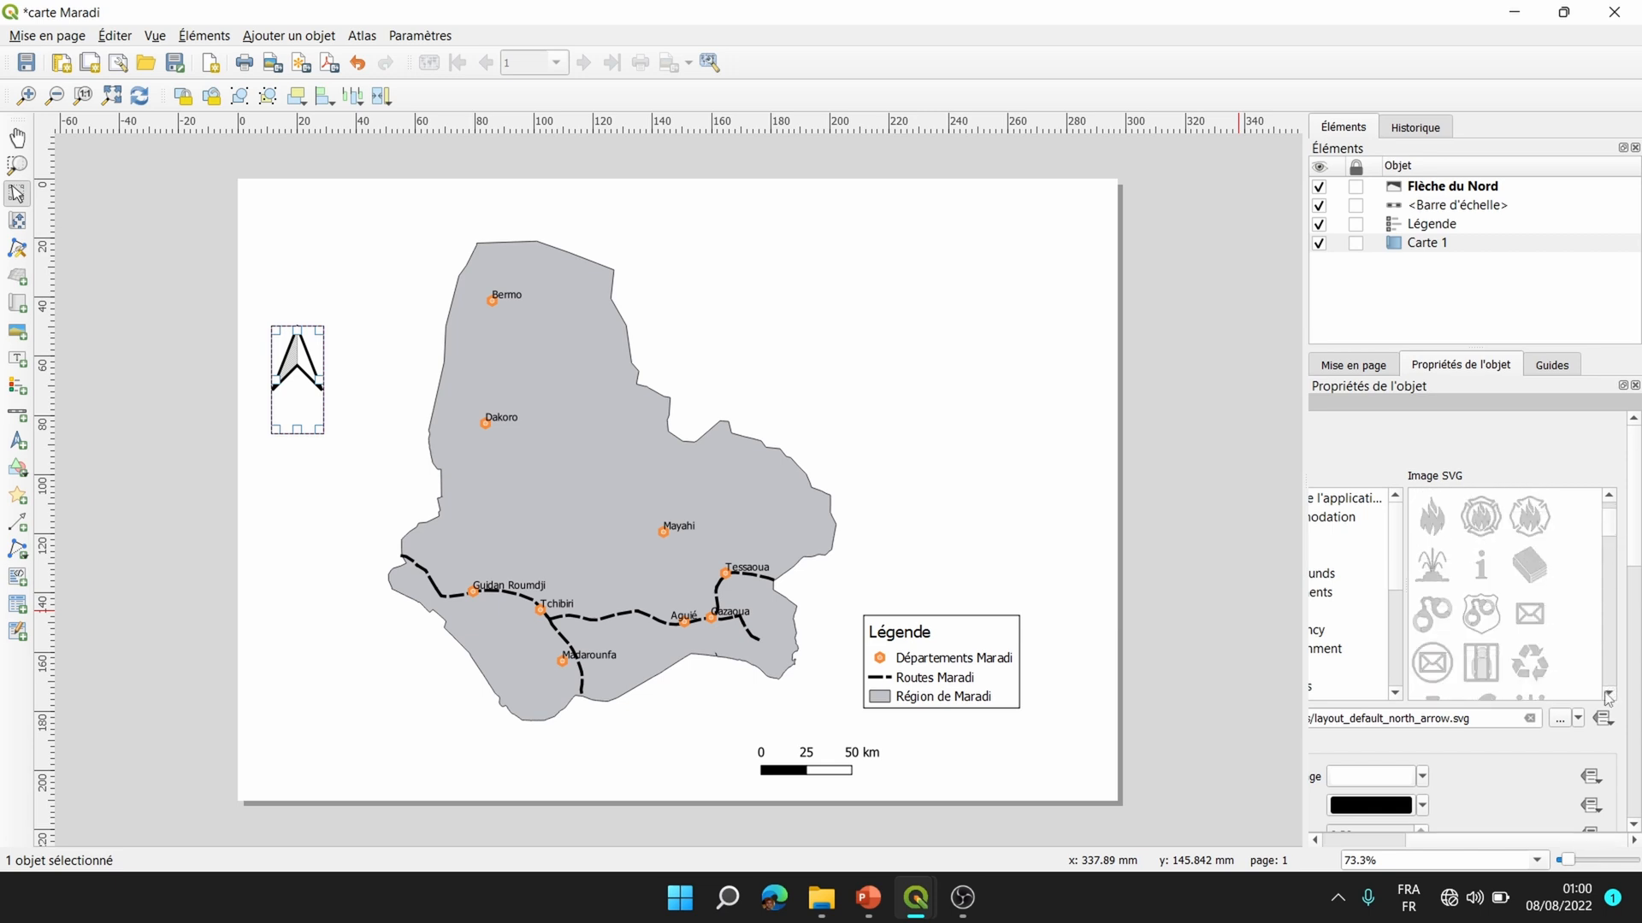
left_click(1605, 692)
left_click(1605, 692)
left_click(1605, 693)
left_click(1605, 693)
left_click(1605, 692)
left_click(1605, 693)
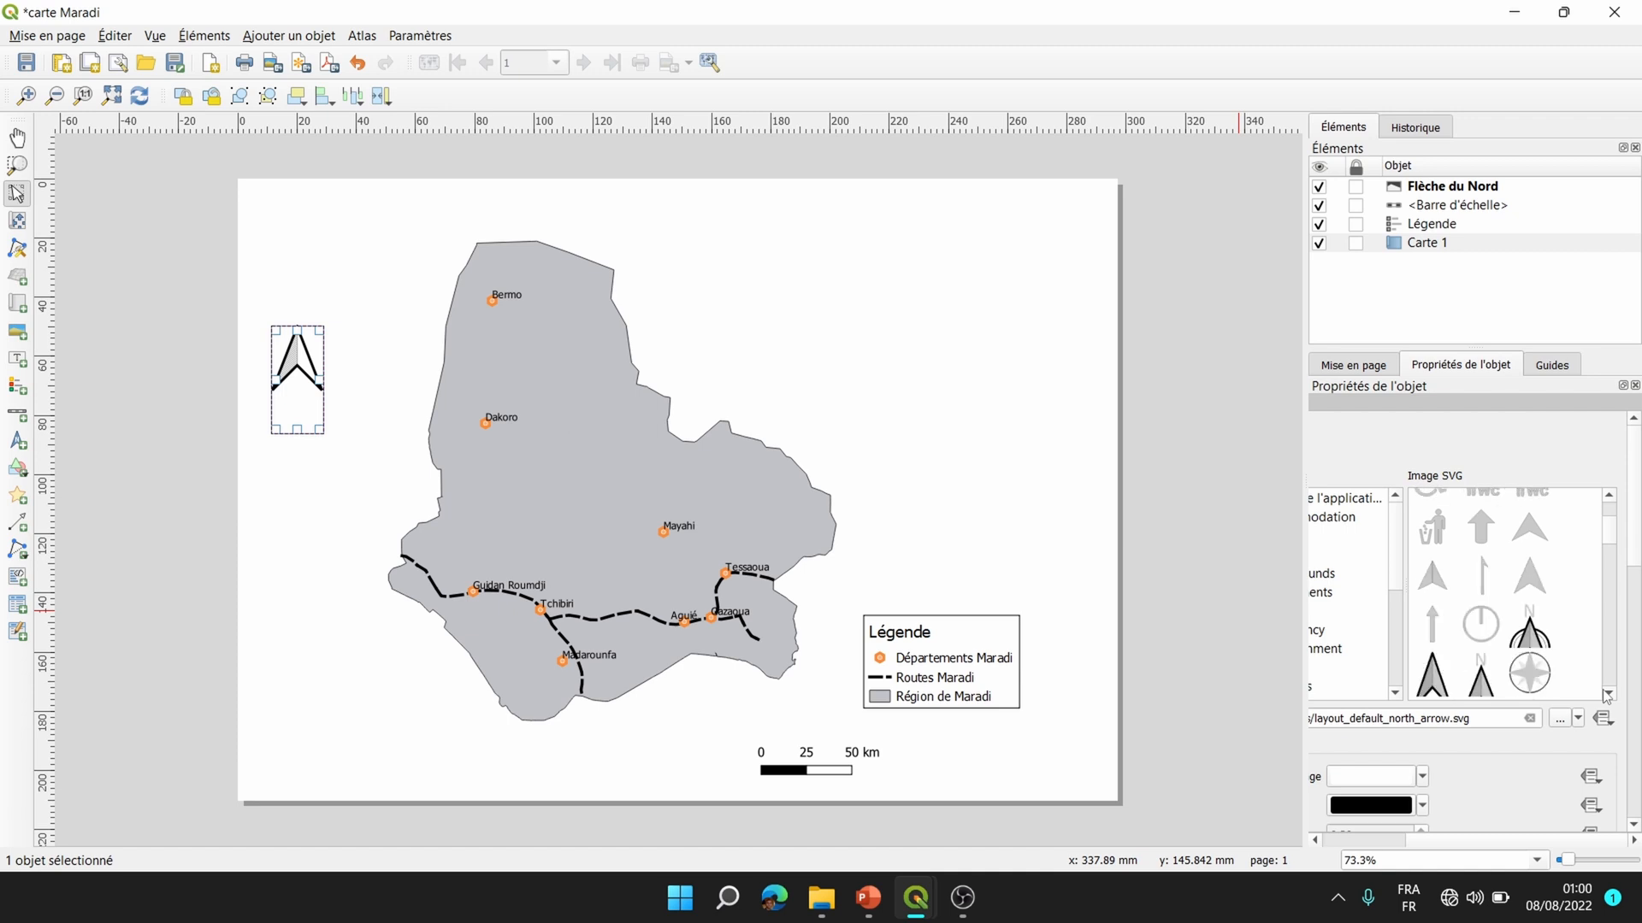
left_click(1605, 693)
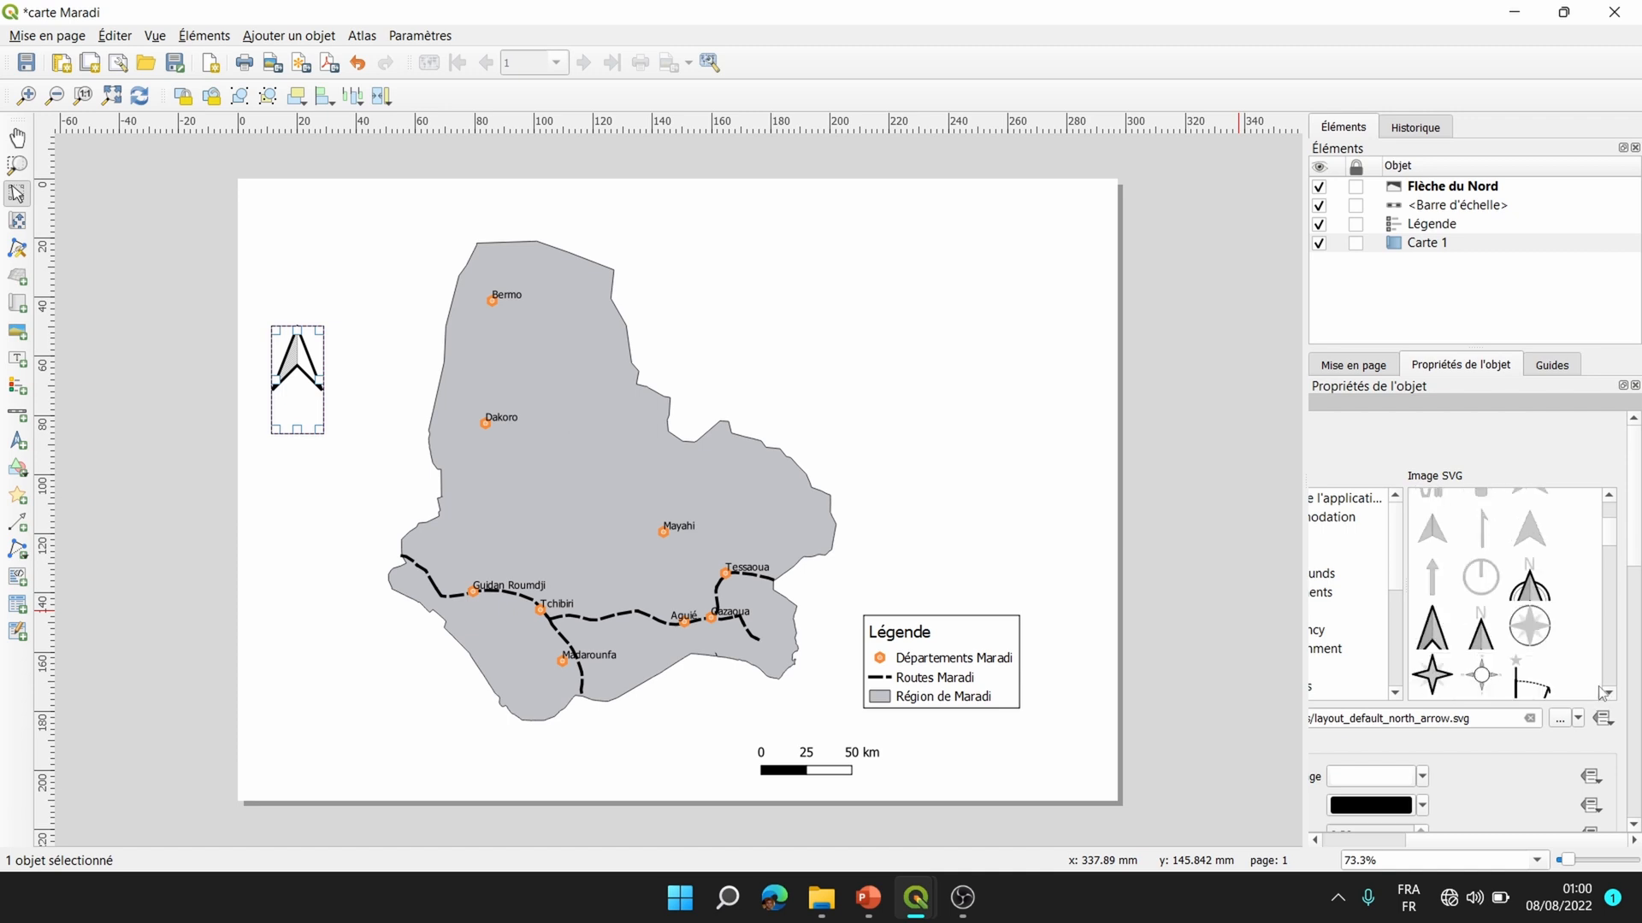
left_click(1607, 695)
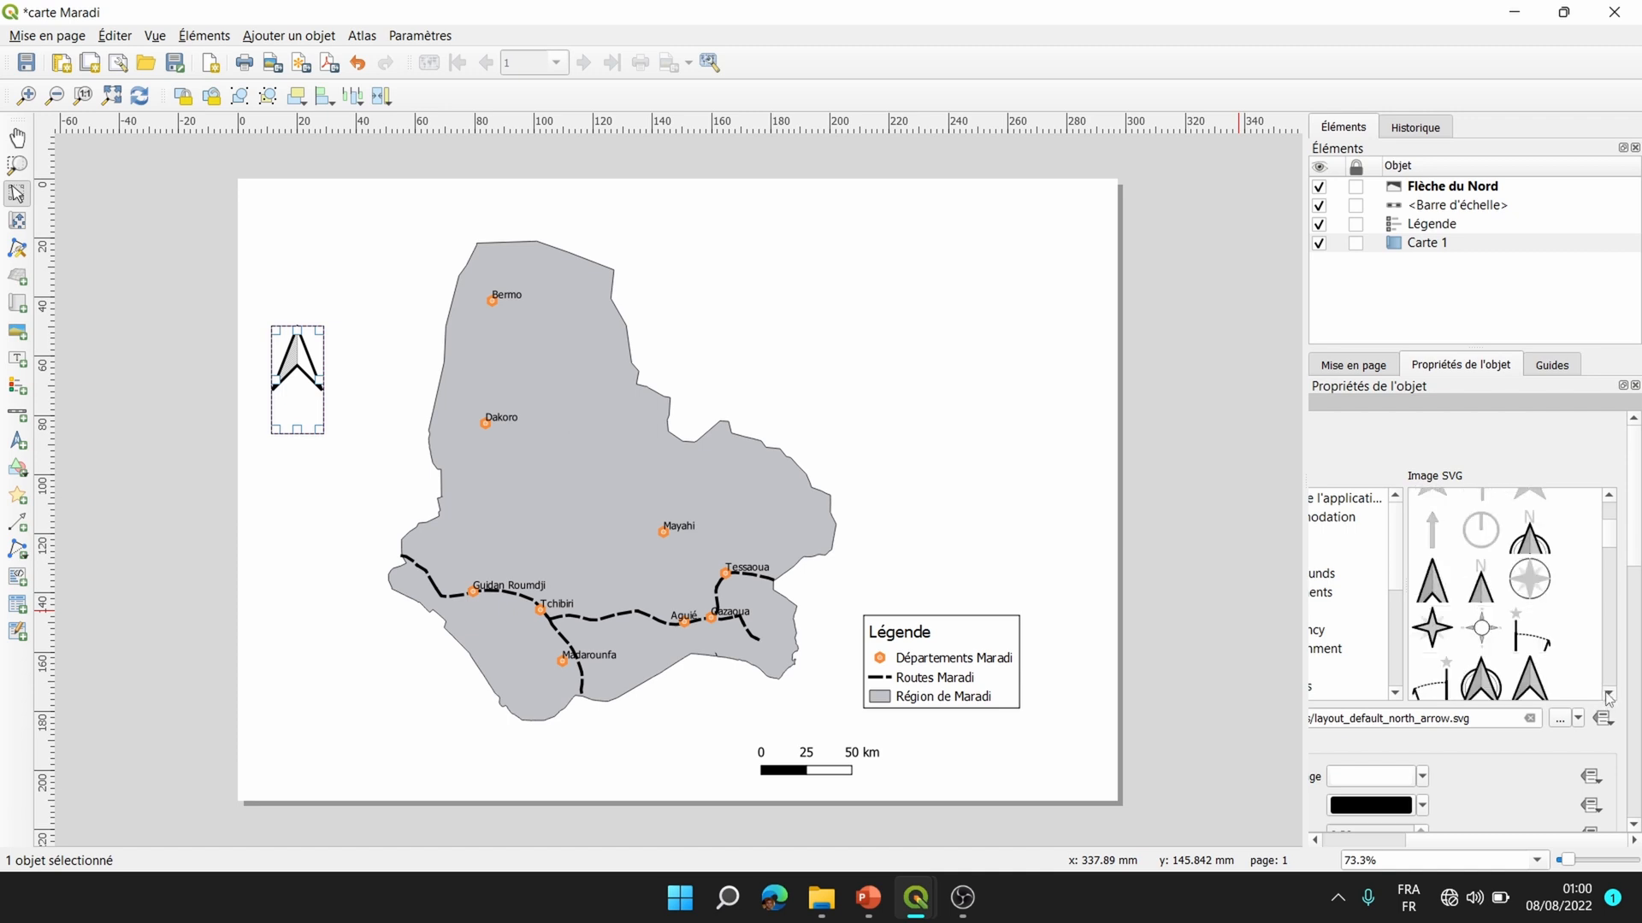
left_click(1530, 538)
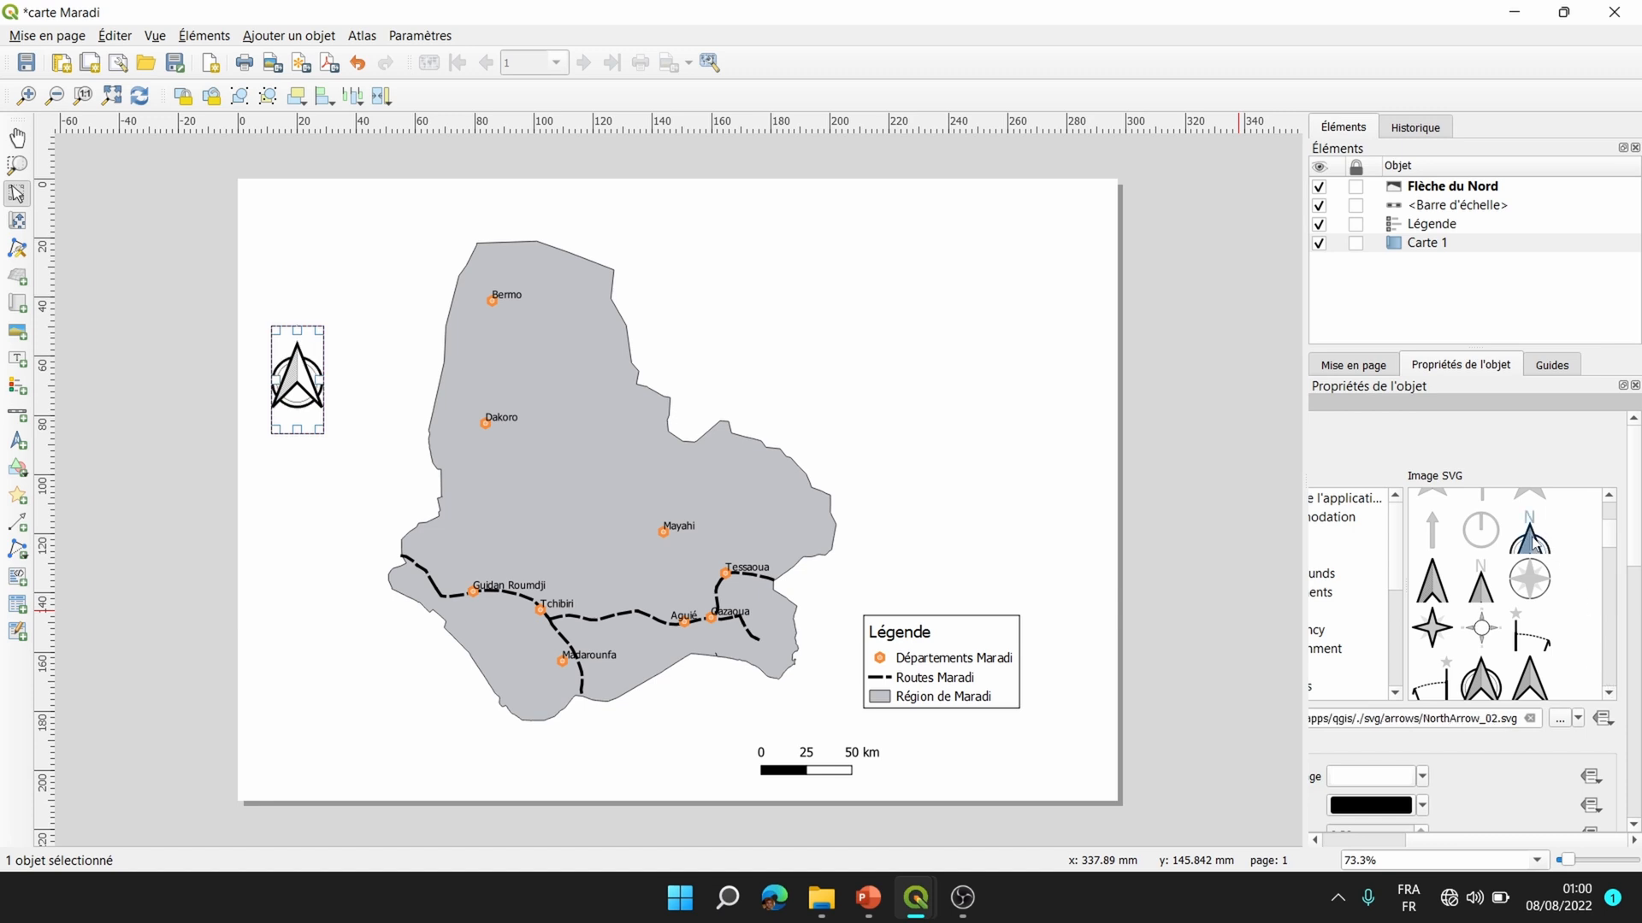
Try other north arrow symbols, including NorthArrow_04 and NorthArrow_10, and return to NorthArrow_02.
left_click(1529, 581)
left_click(1532, 539)
left_click(1492, 599)
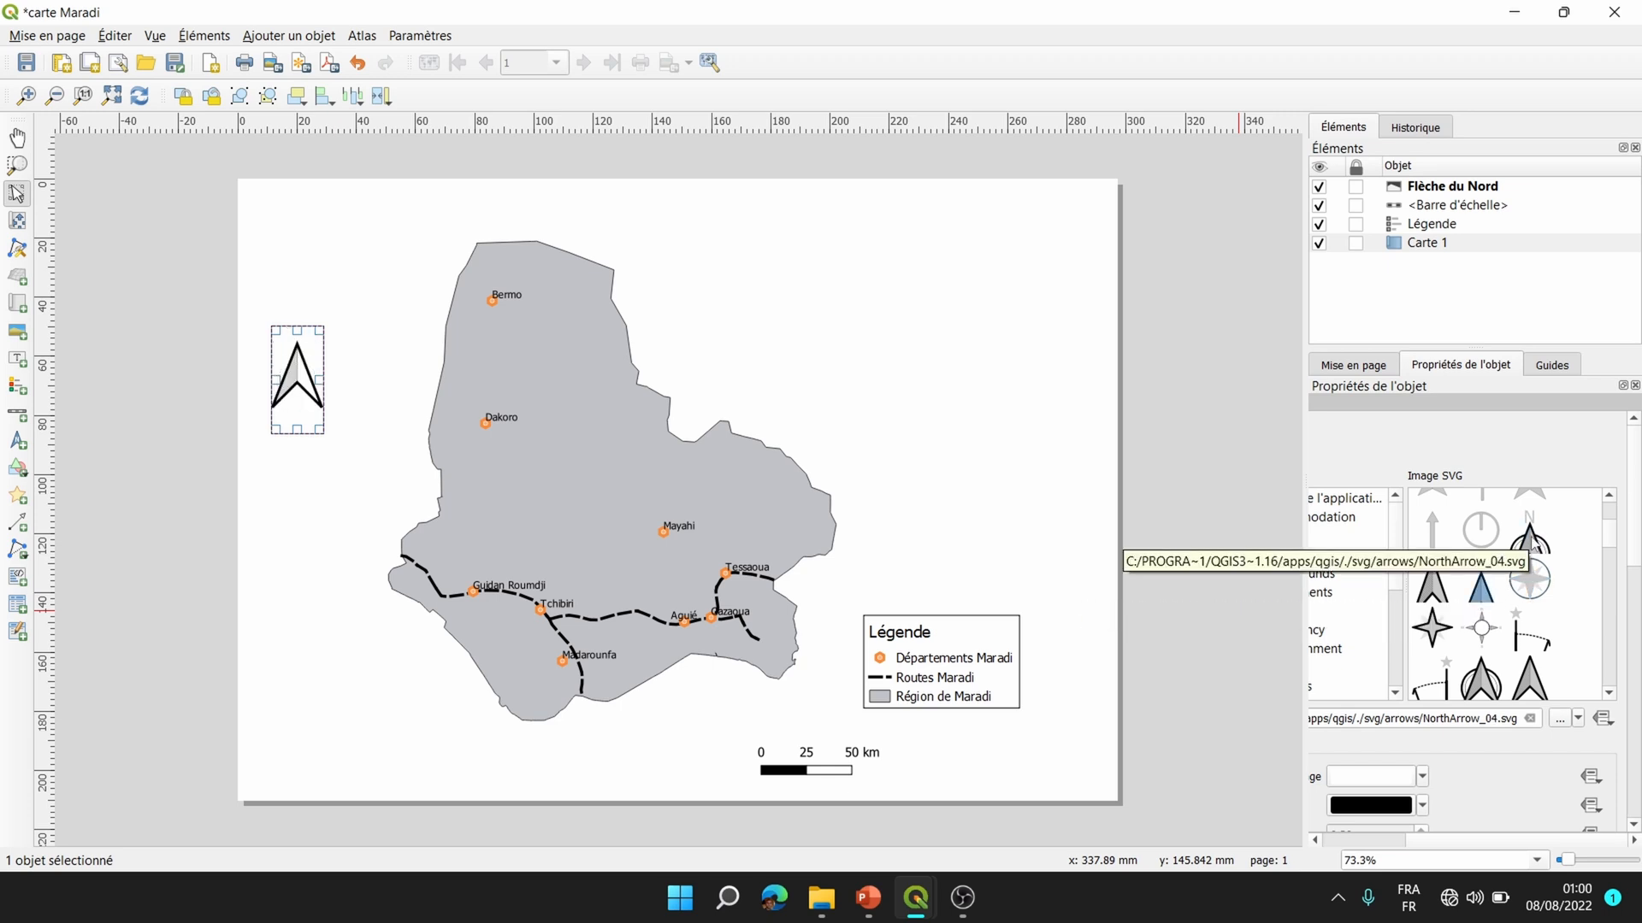
left_click(1430, 588)
left_click(1477, 689)
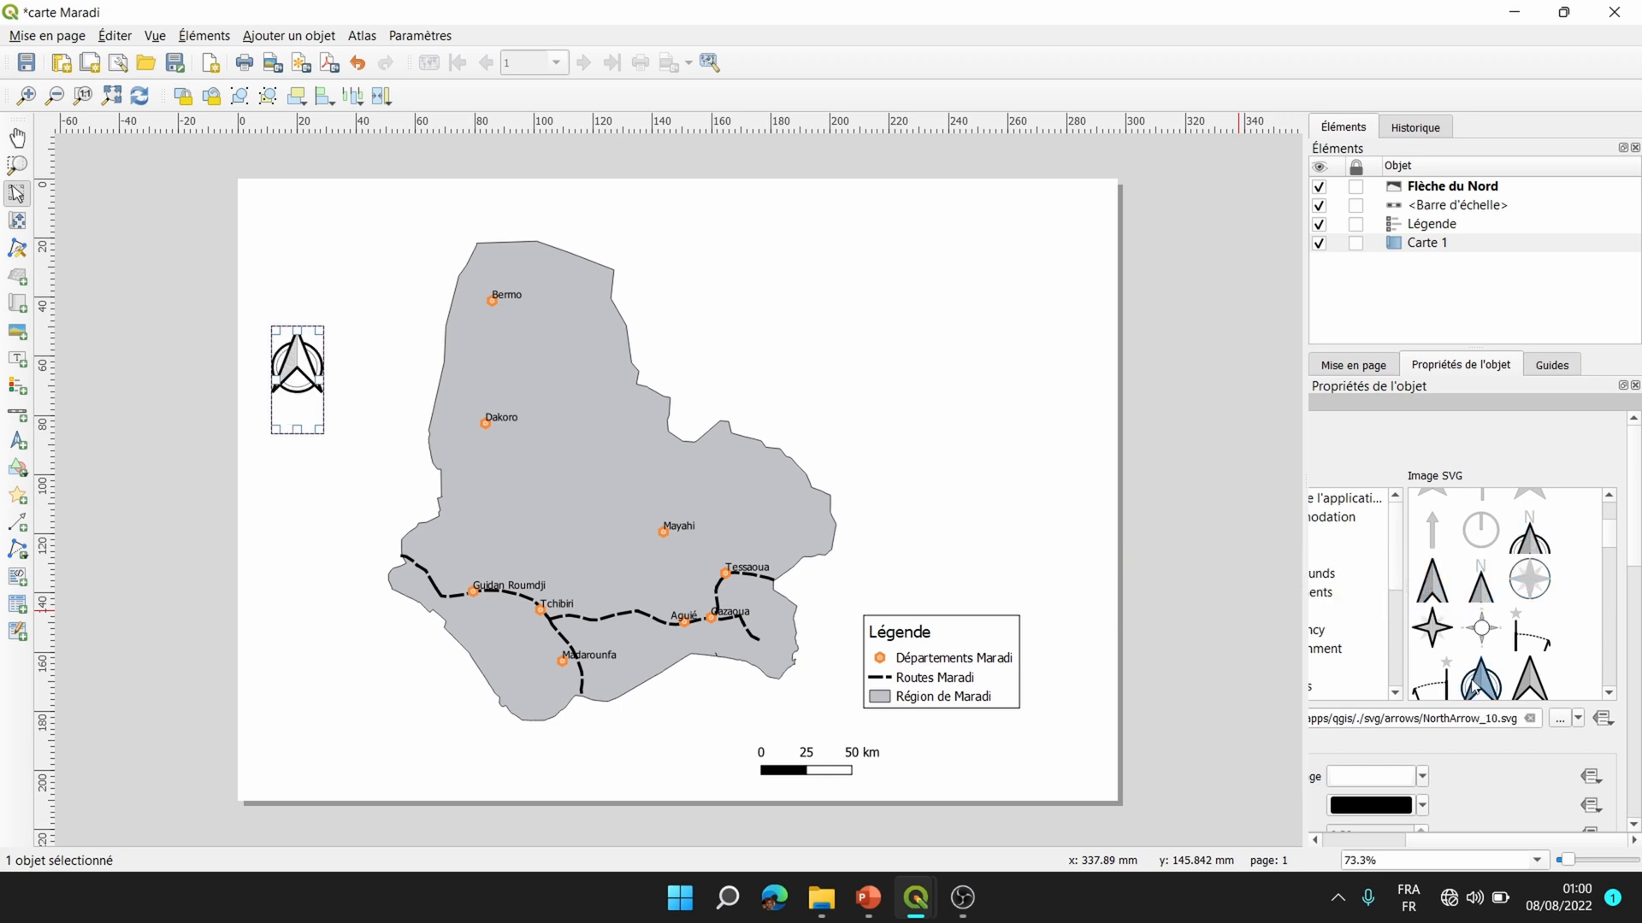
left_click(1531, 544)
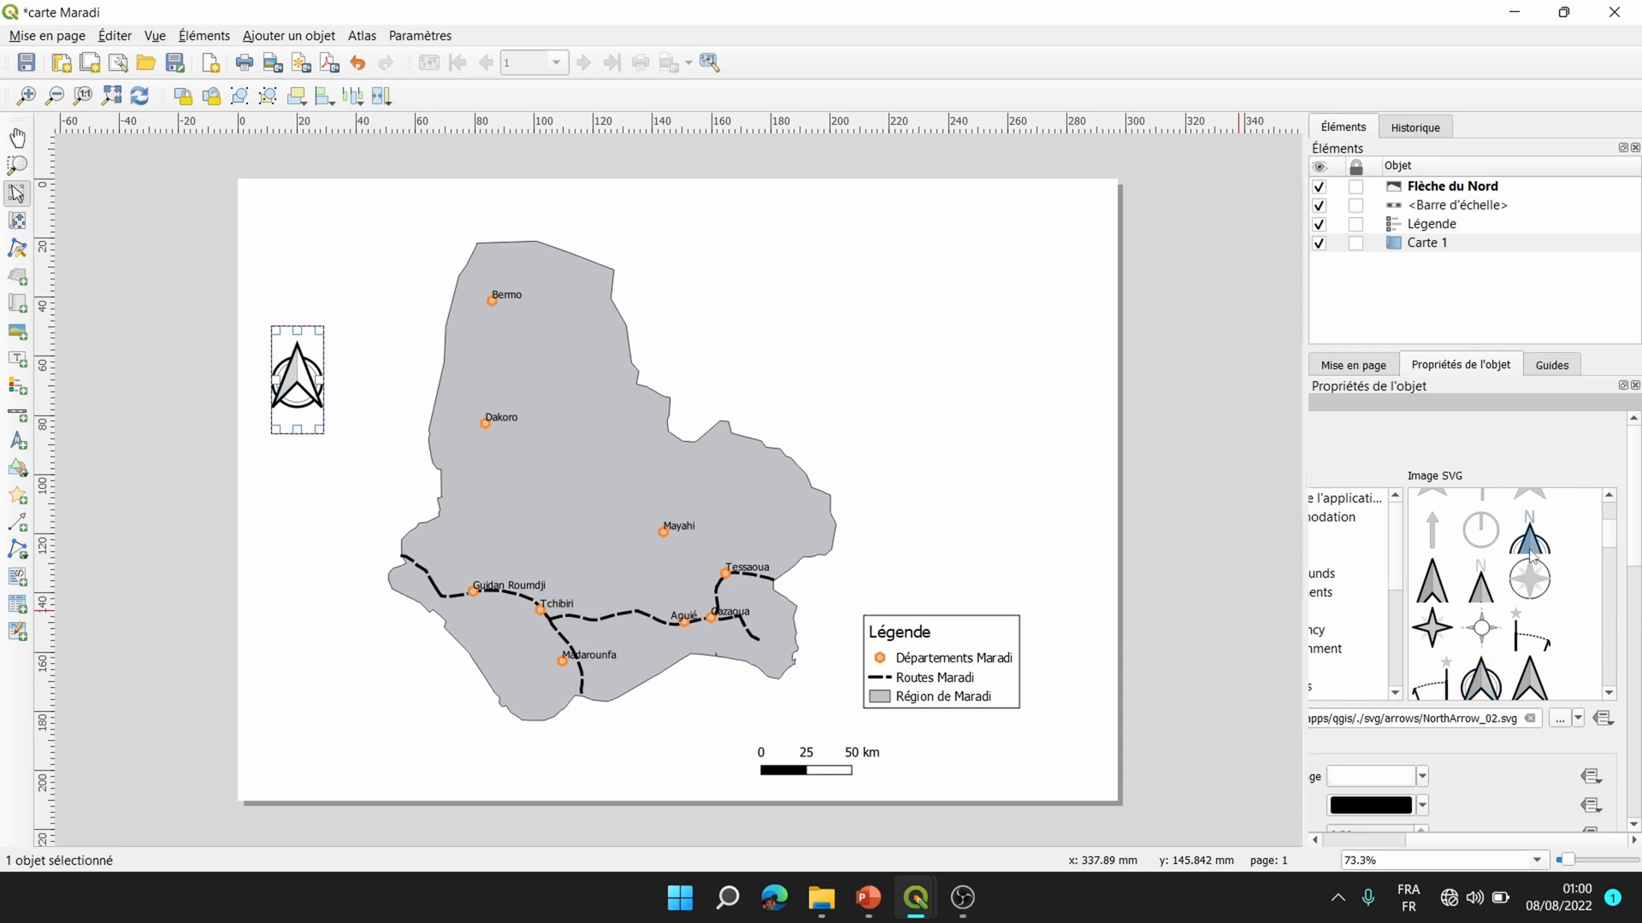
left_click(1483, 629)
left_click(1530, 548)
Shrink the north arrow slightly and place it higher, beside the upper western side of the region.
left_click(363, 475)
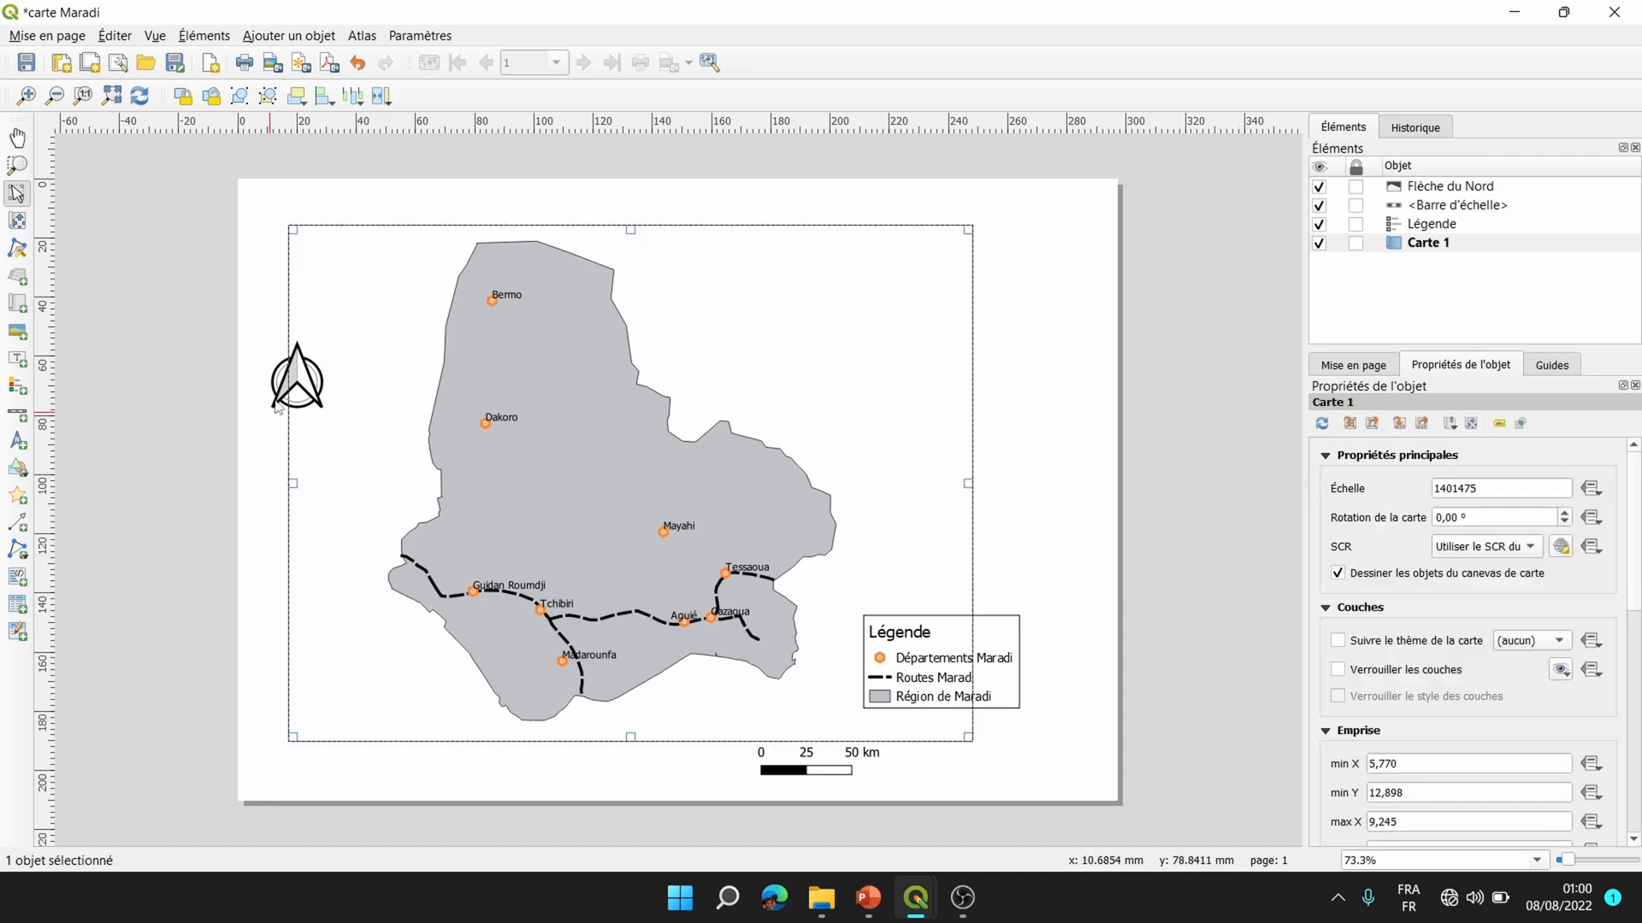
left_click(308, 391)
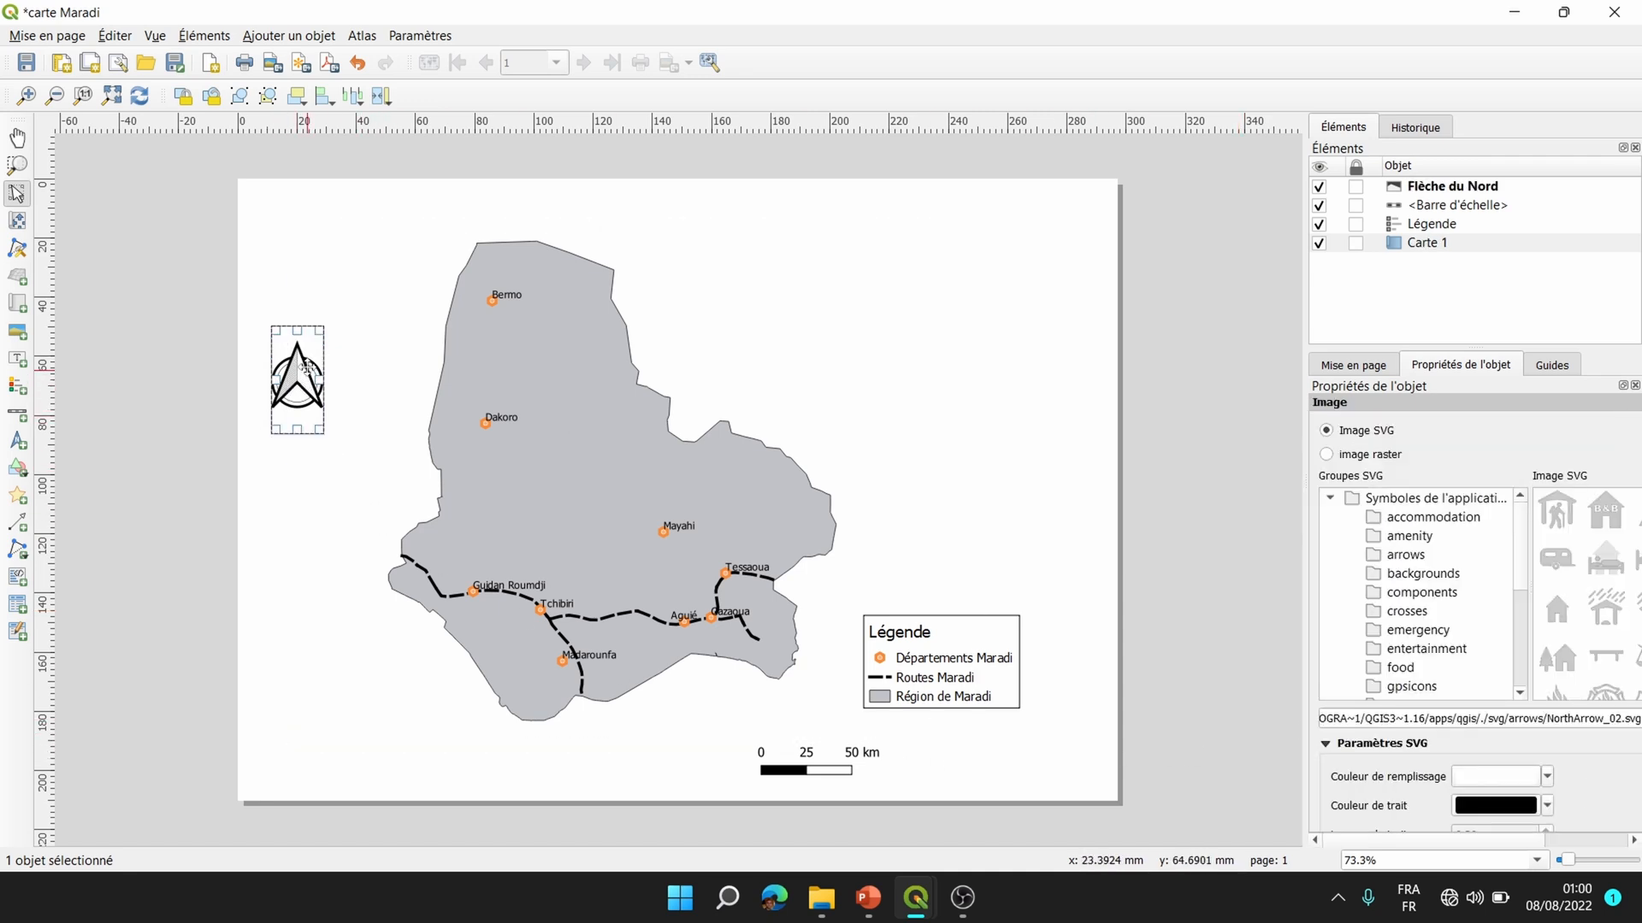
mouse_move(295, 389)
left_mouse_down()
mouse_move(297, 363)
mouse_move(299, 386)
left_mouse_up()
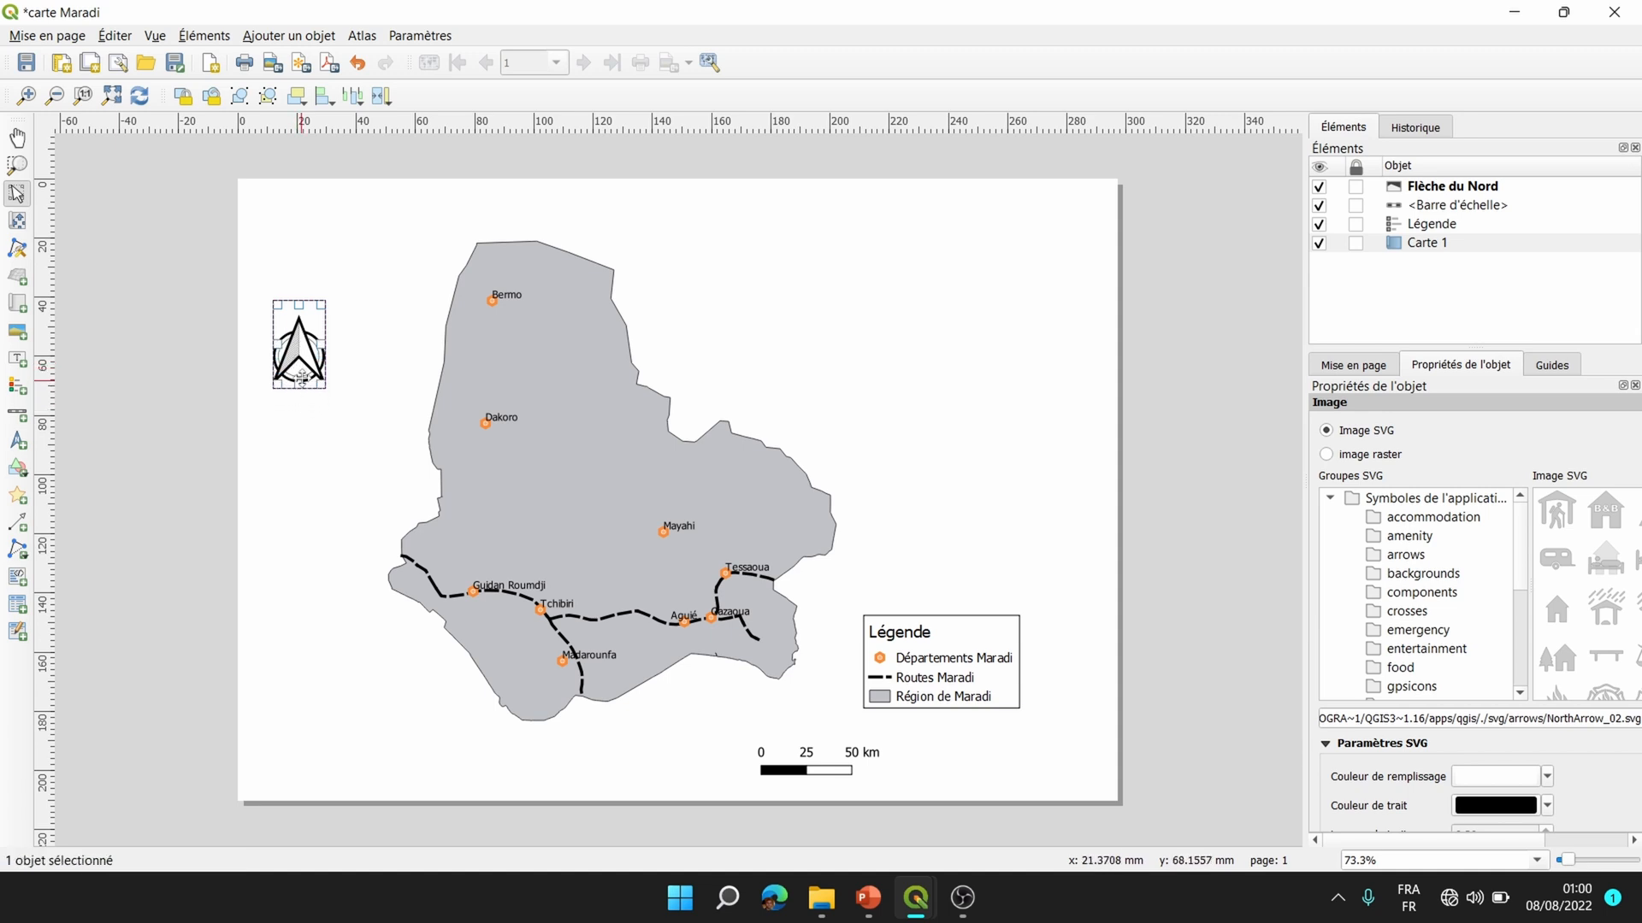
left_click_drag(323, 302, 301, 363)
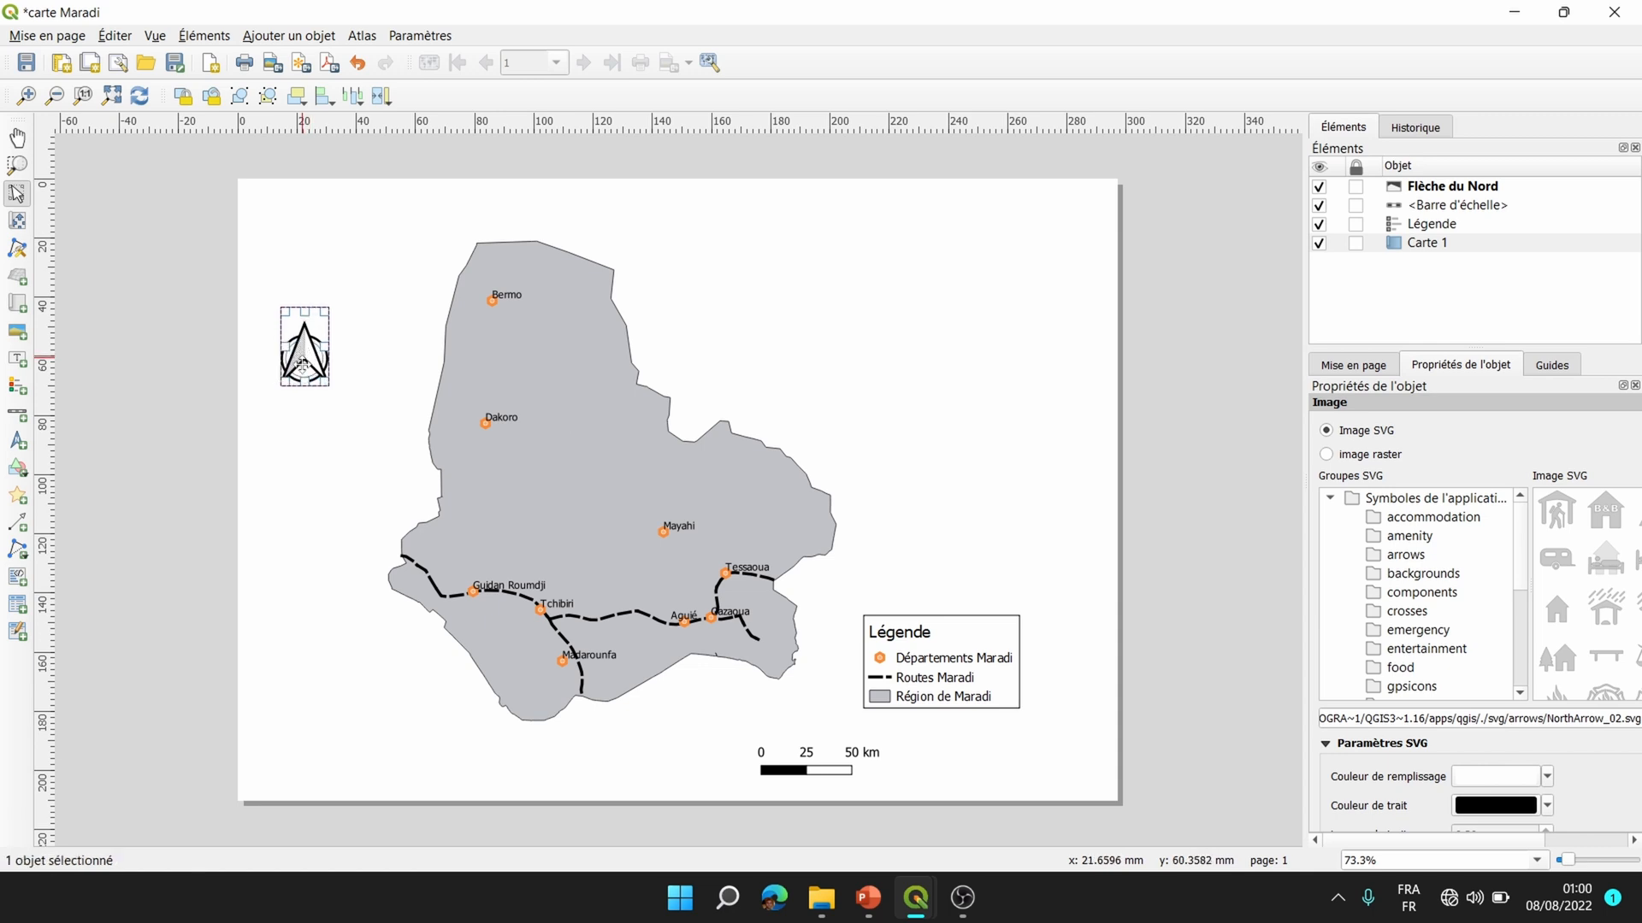
left_click(341, 398)
left_click(301, 358)
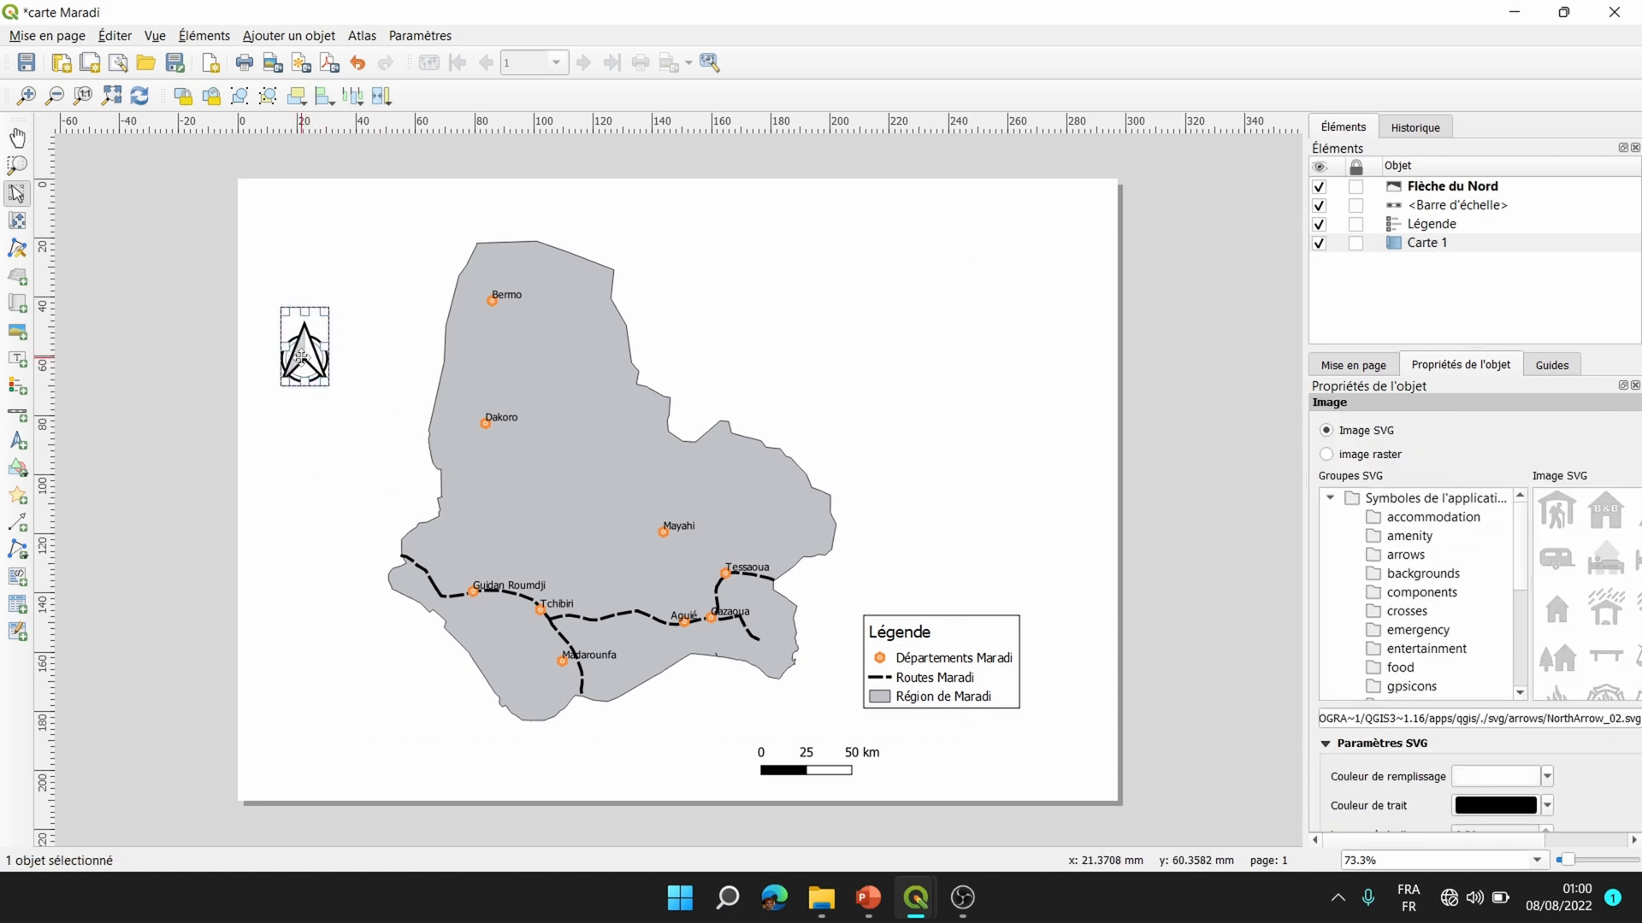
Nudge the north arrow slightly down and shift the map a little right and down on the page.
left_click(342, 475)
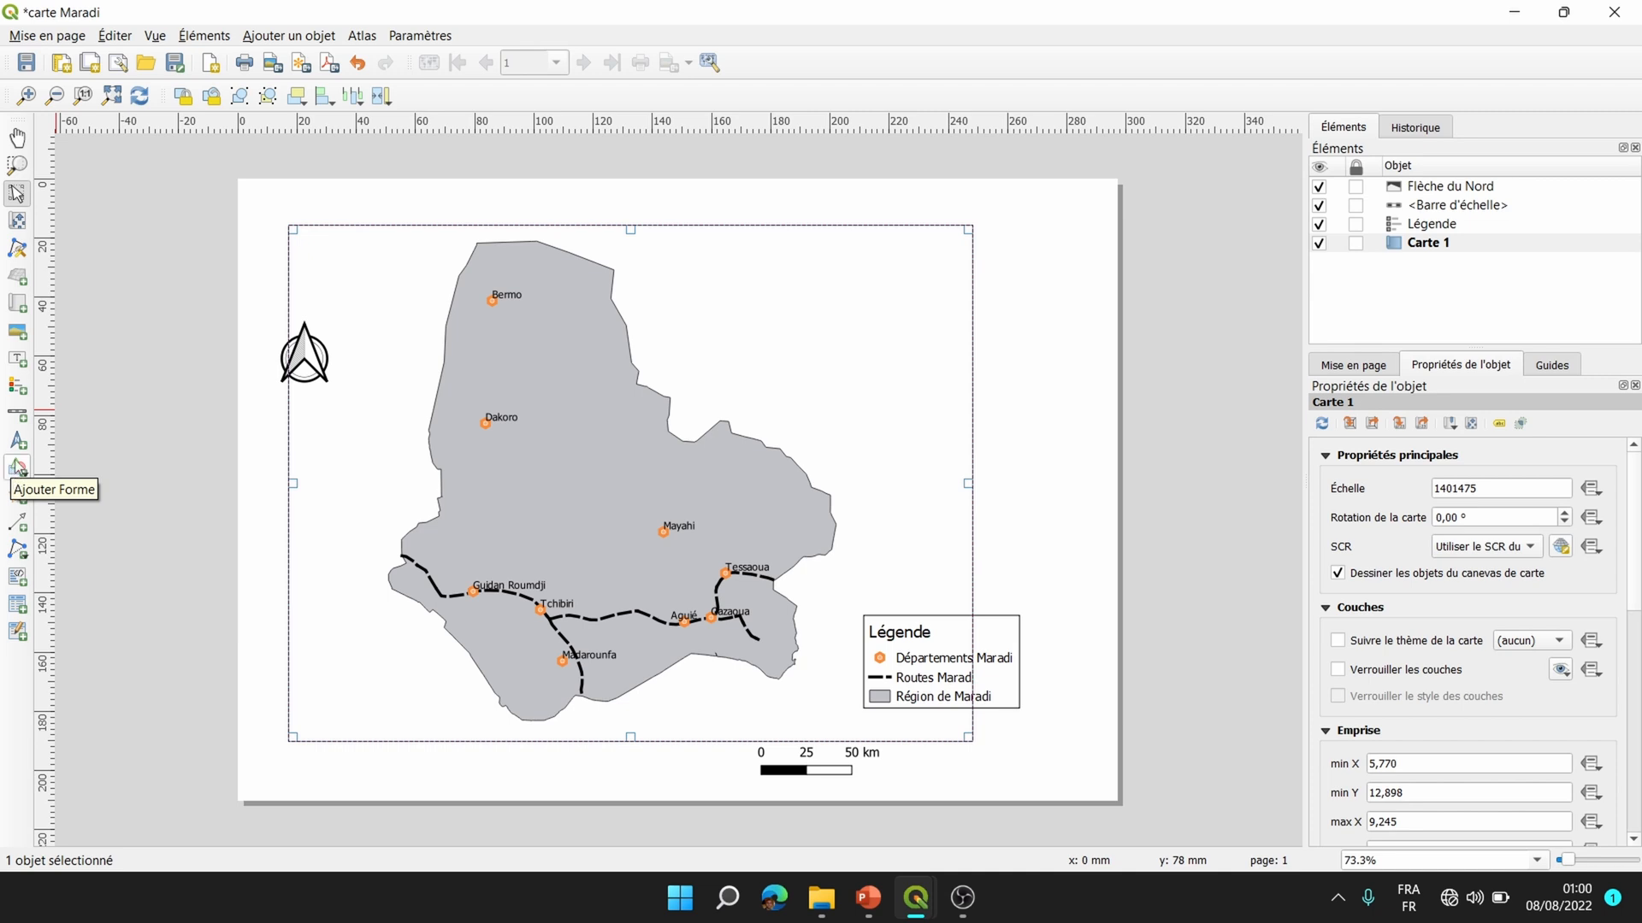
left_click(575, 390)
left_click(337, 299)
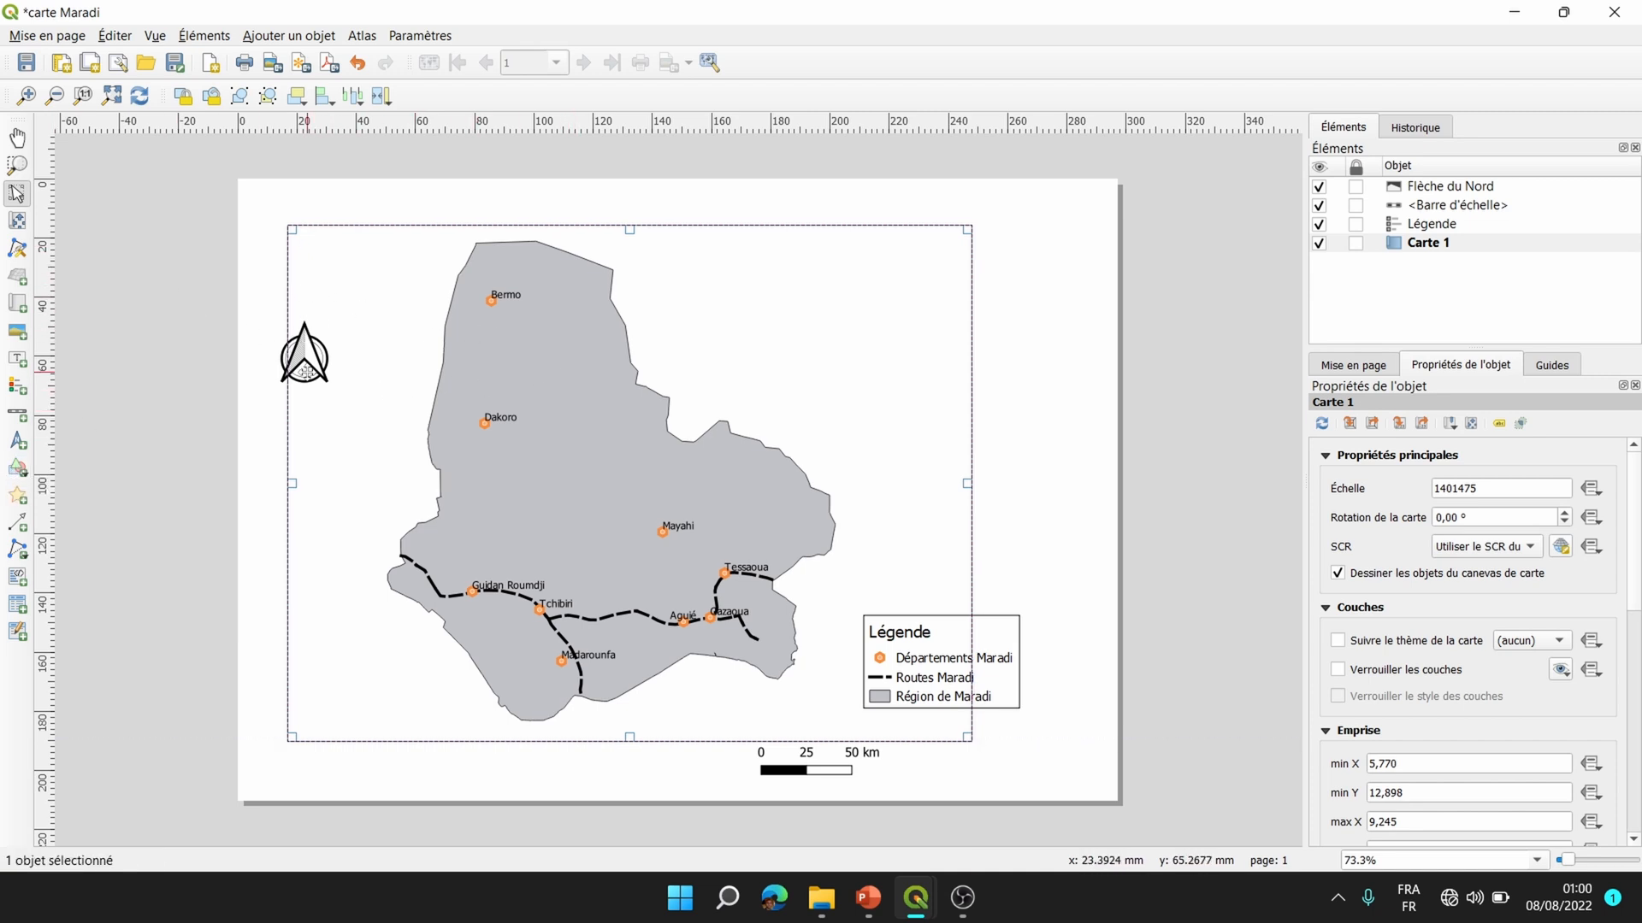
left_click(305, 370)
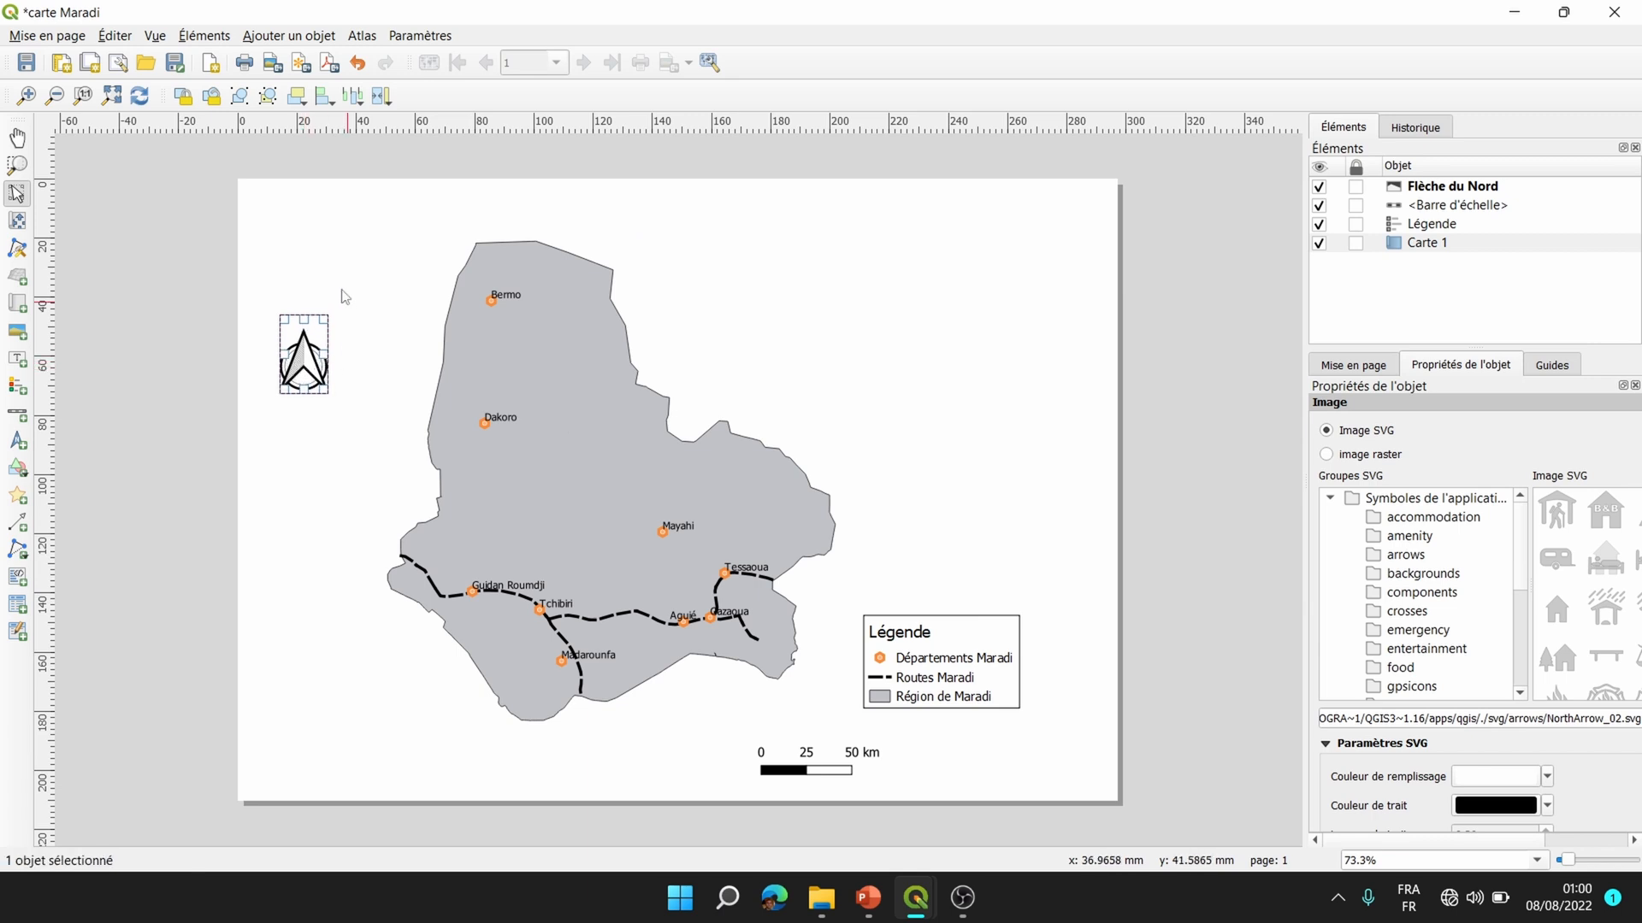
left_click_drag(535, 360, 542, 368)
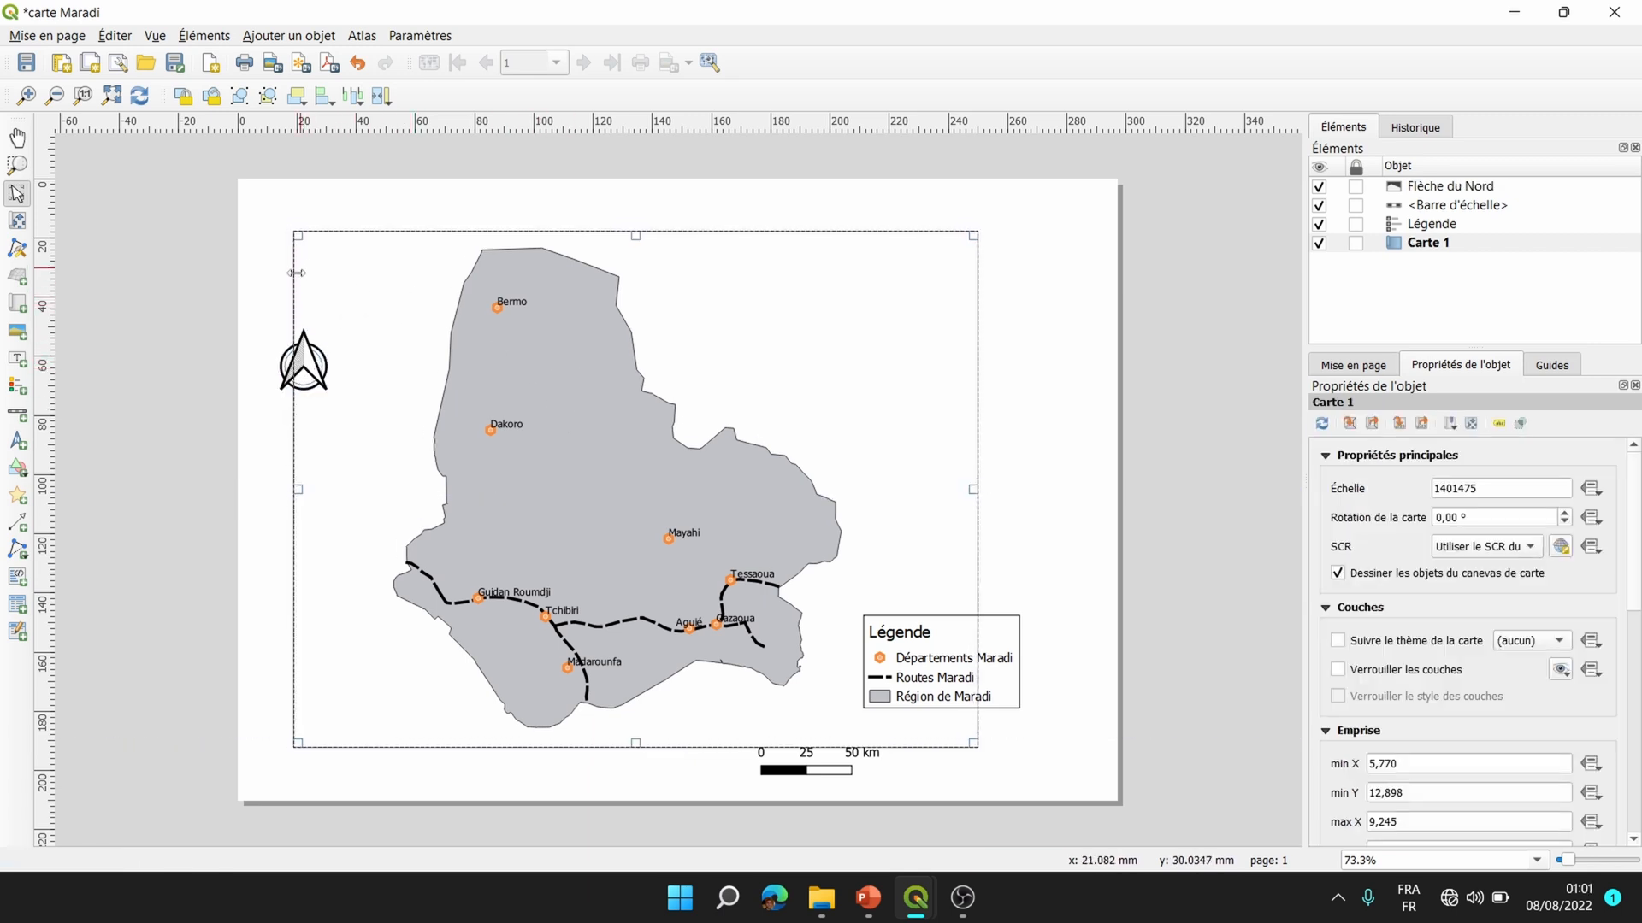
left_click(276, 310)
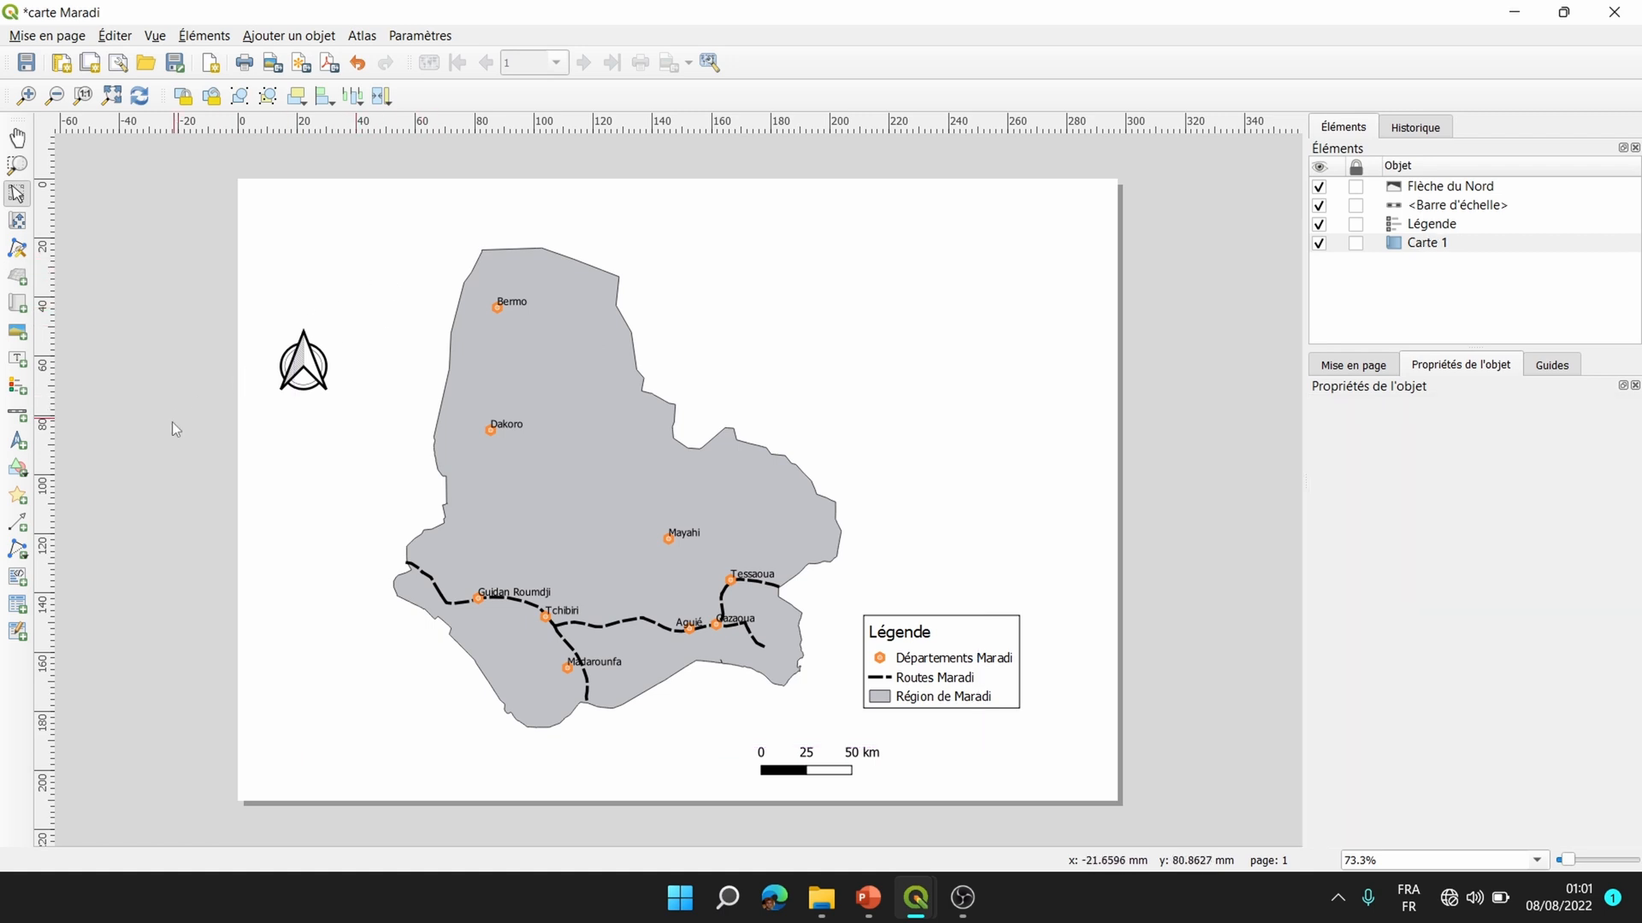
left_click(638, 414)
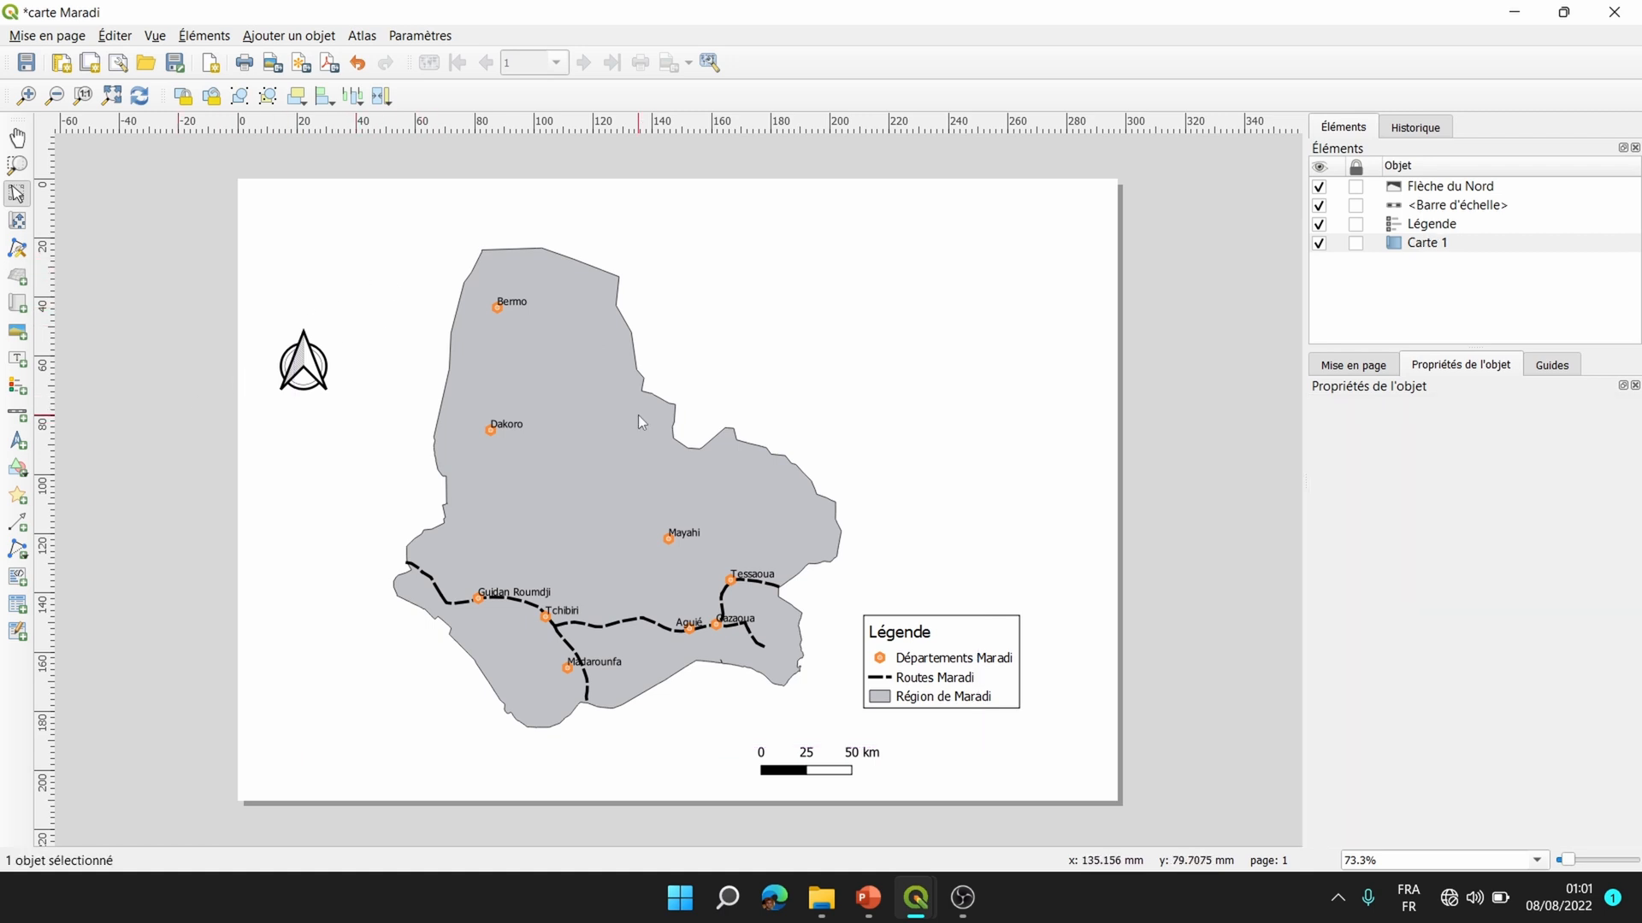
Add a raster image frame above the north arrow and load the Data solution picture from the Images folder.
left_click(17, 332)
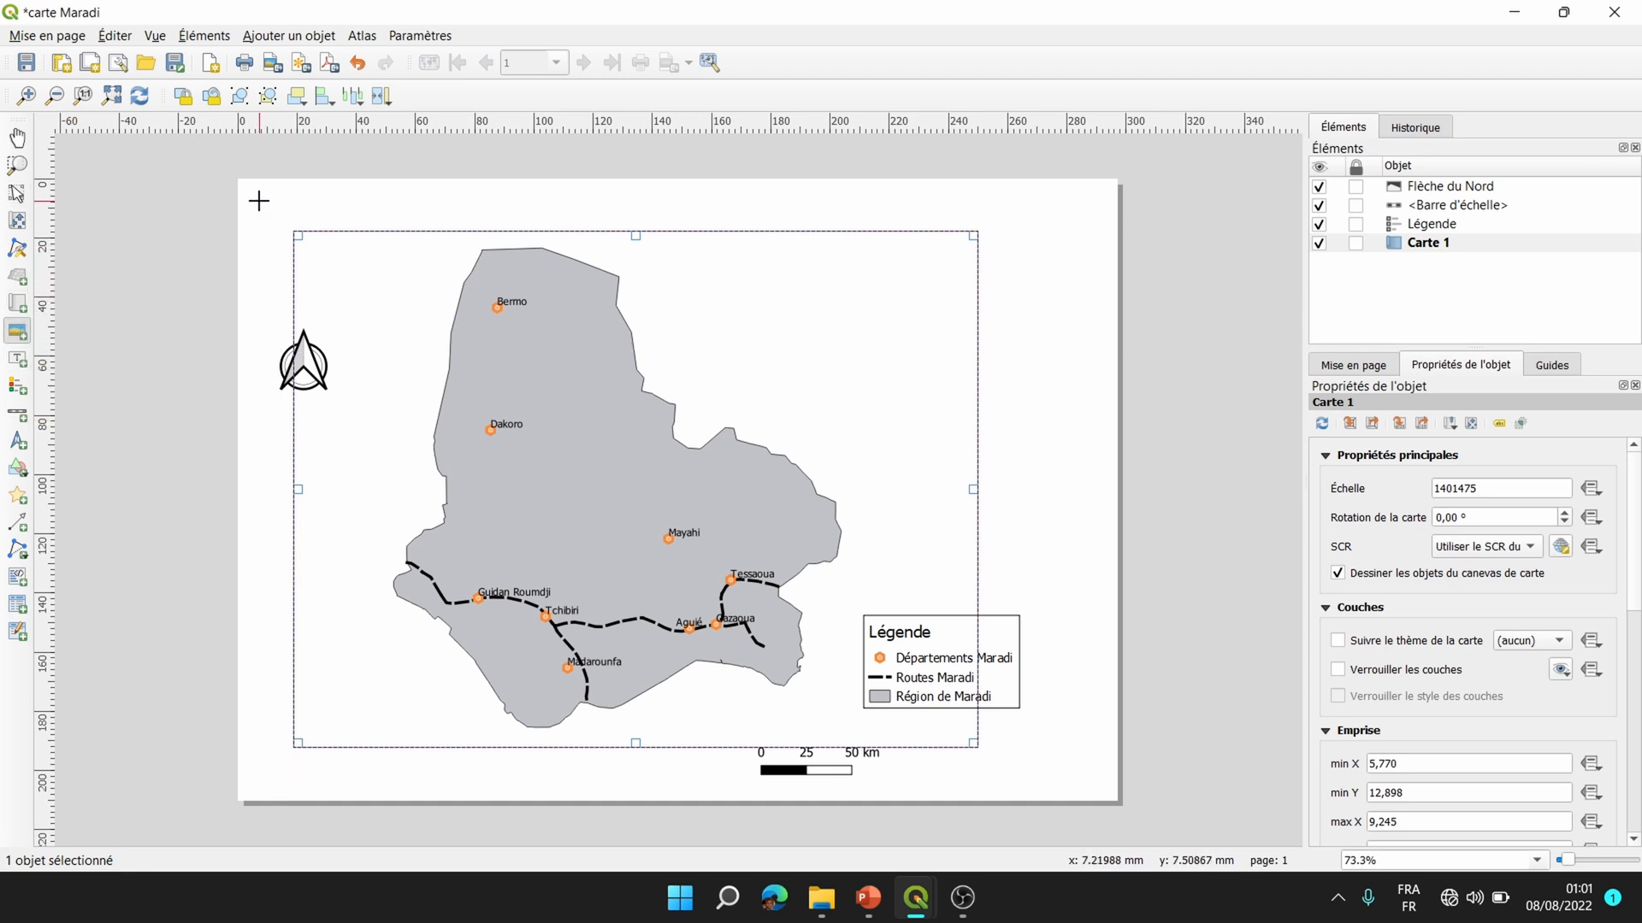
left_click_drag(267, 241, 437, 324)
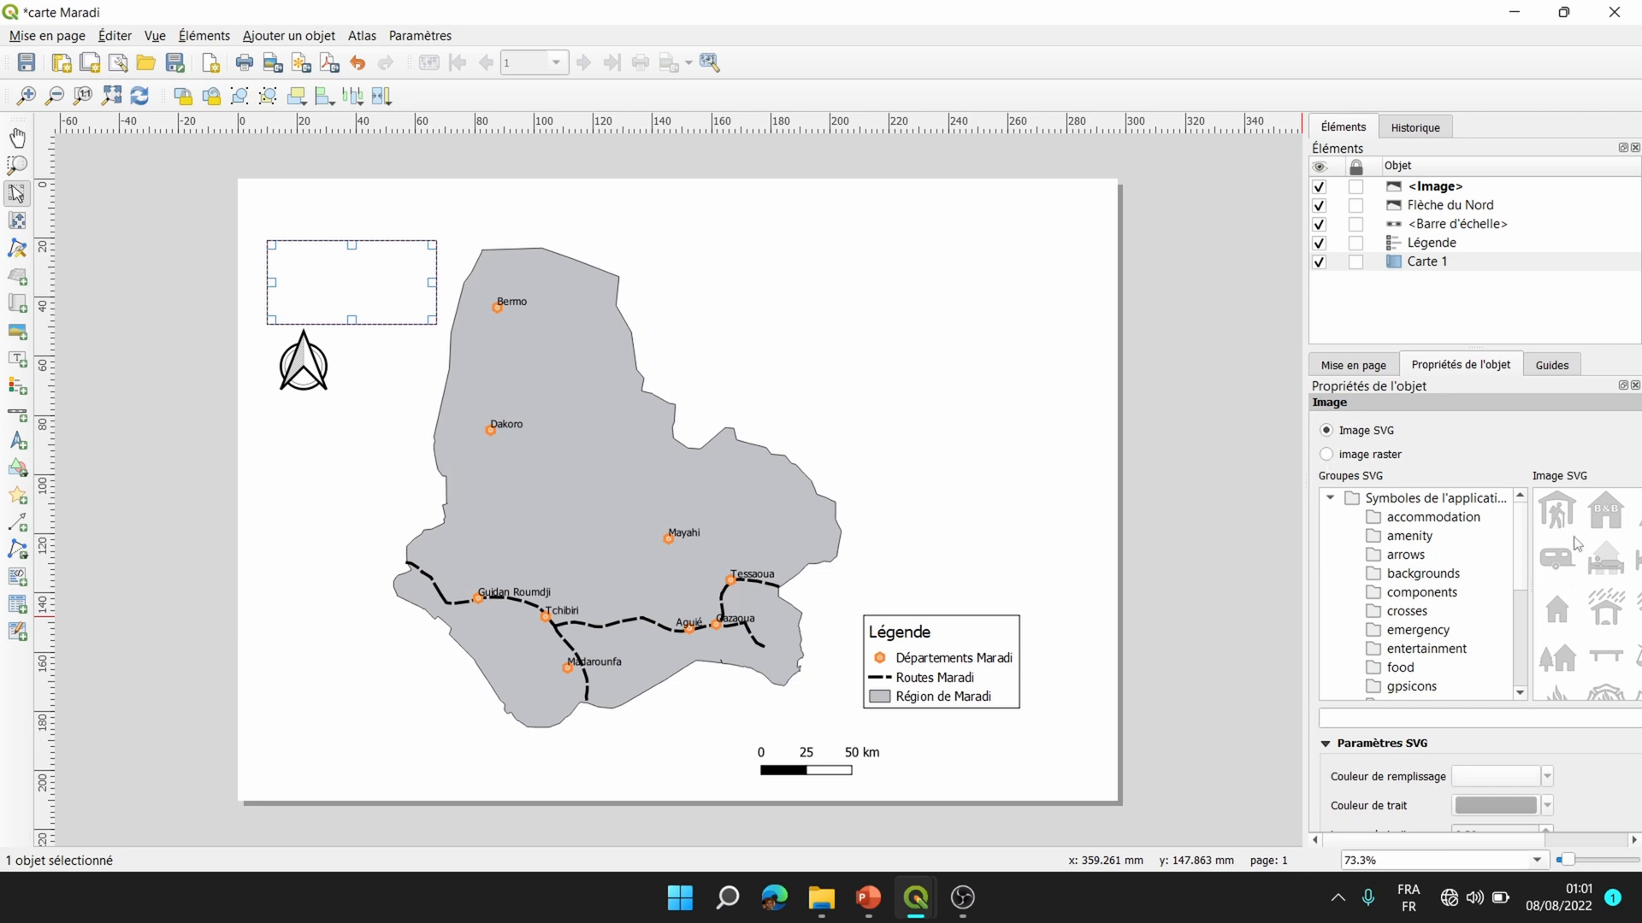
left_click(1326, 455)
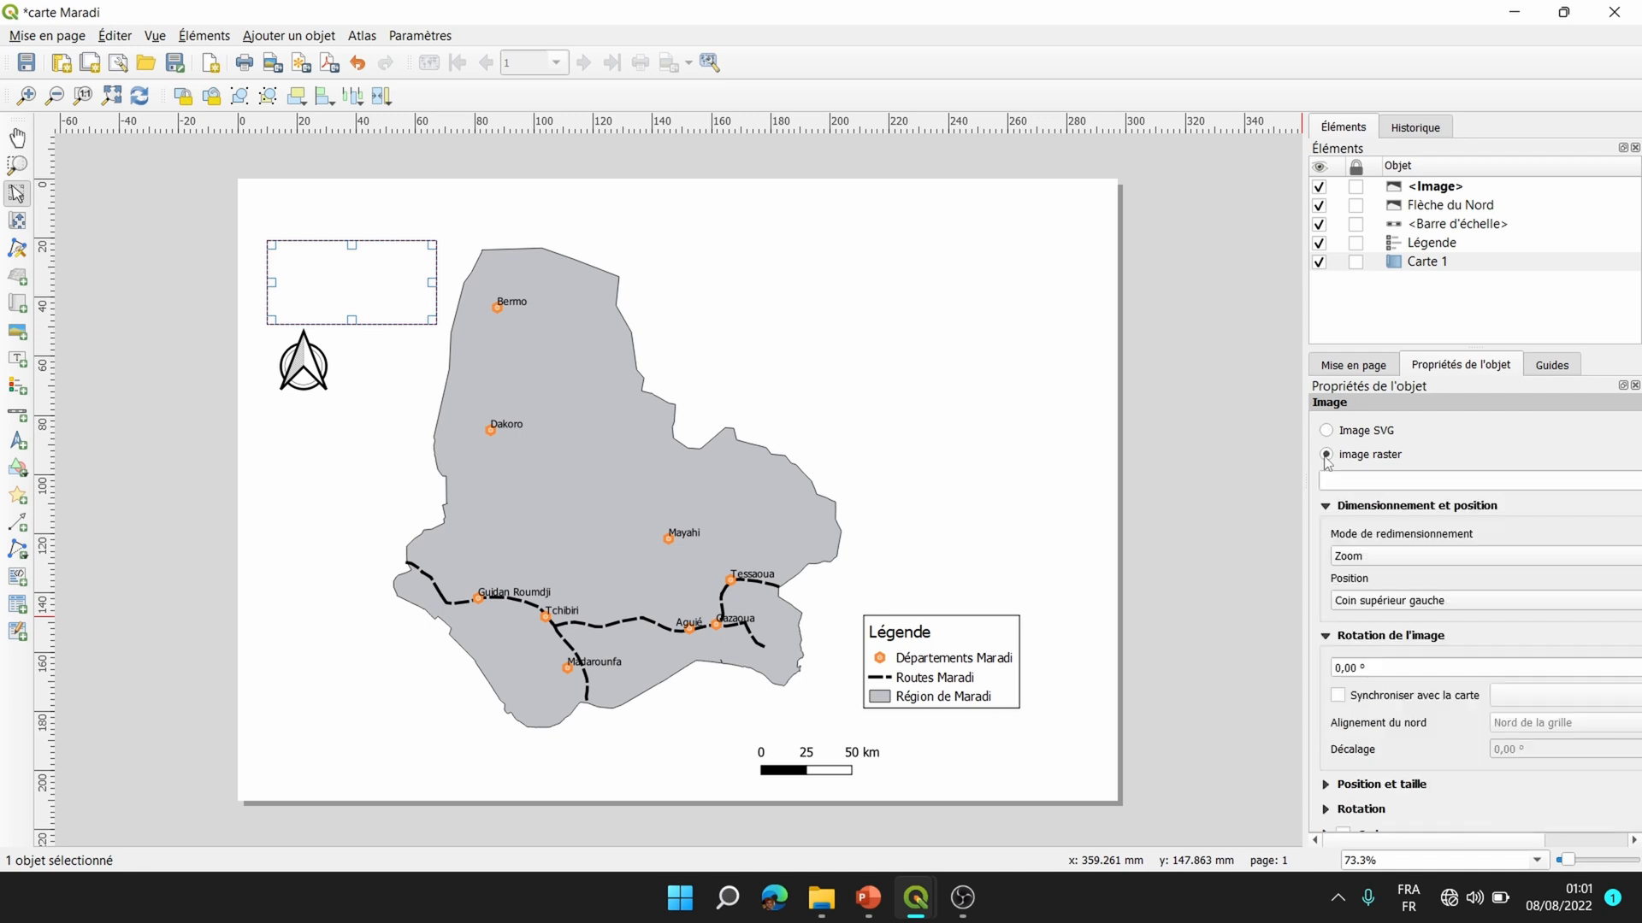
left_click_drag(1374, 842, 1477, 839)
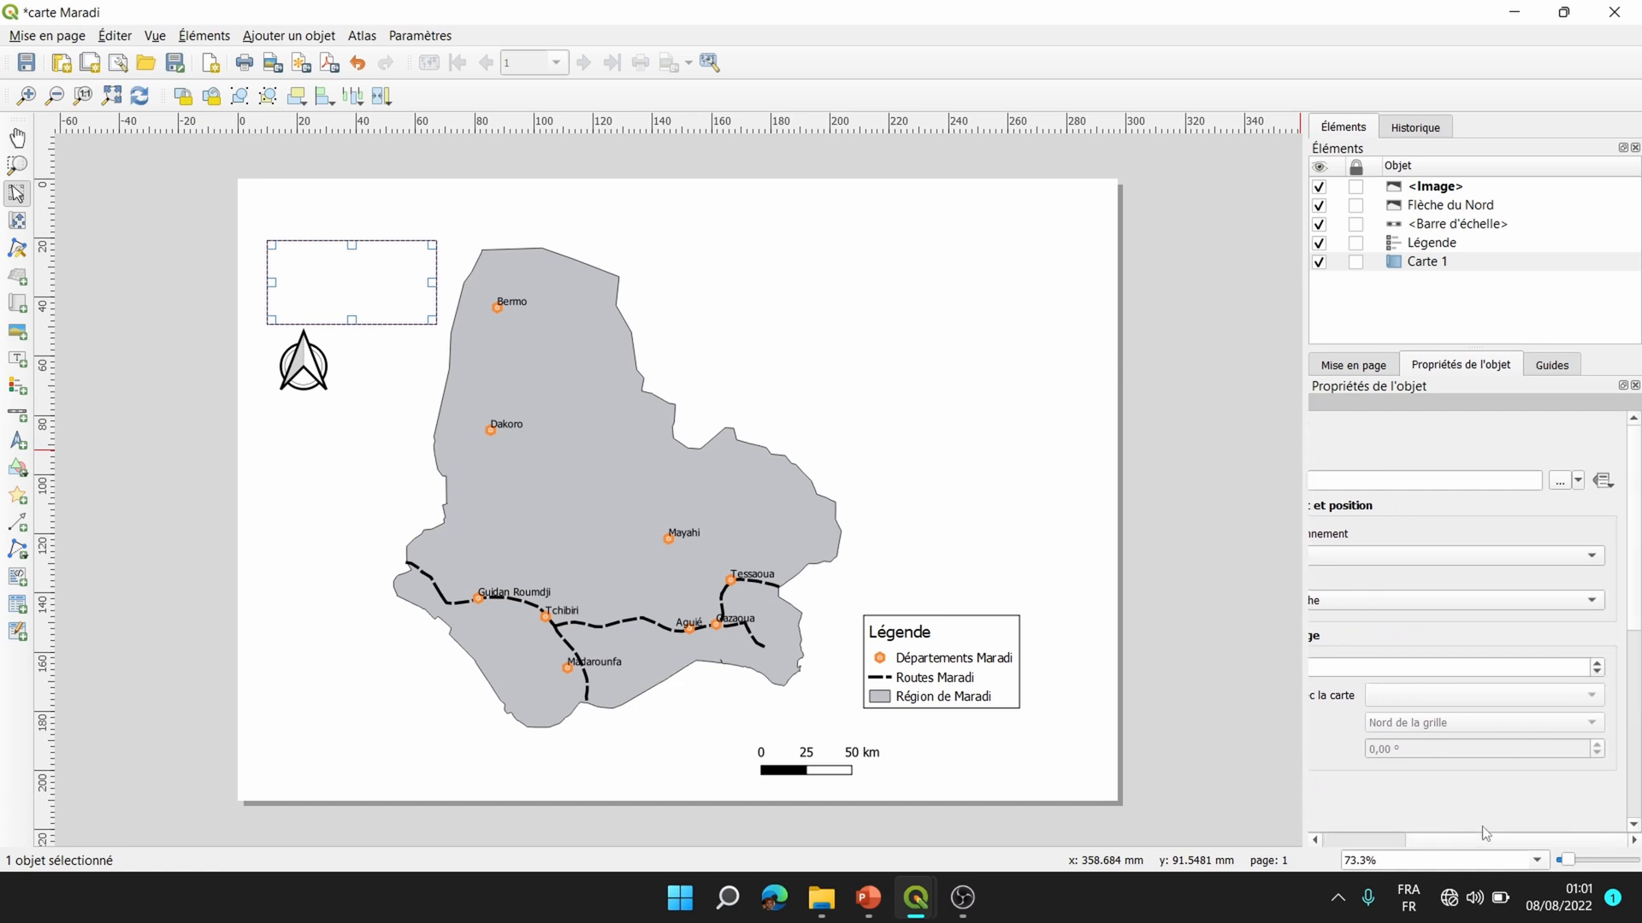
left_click(1558, 481)
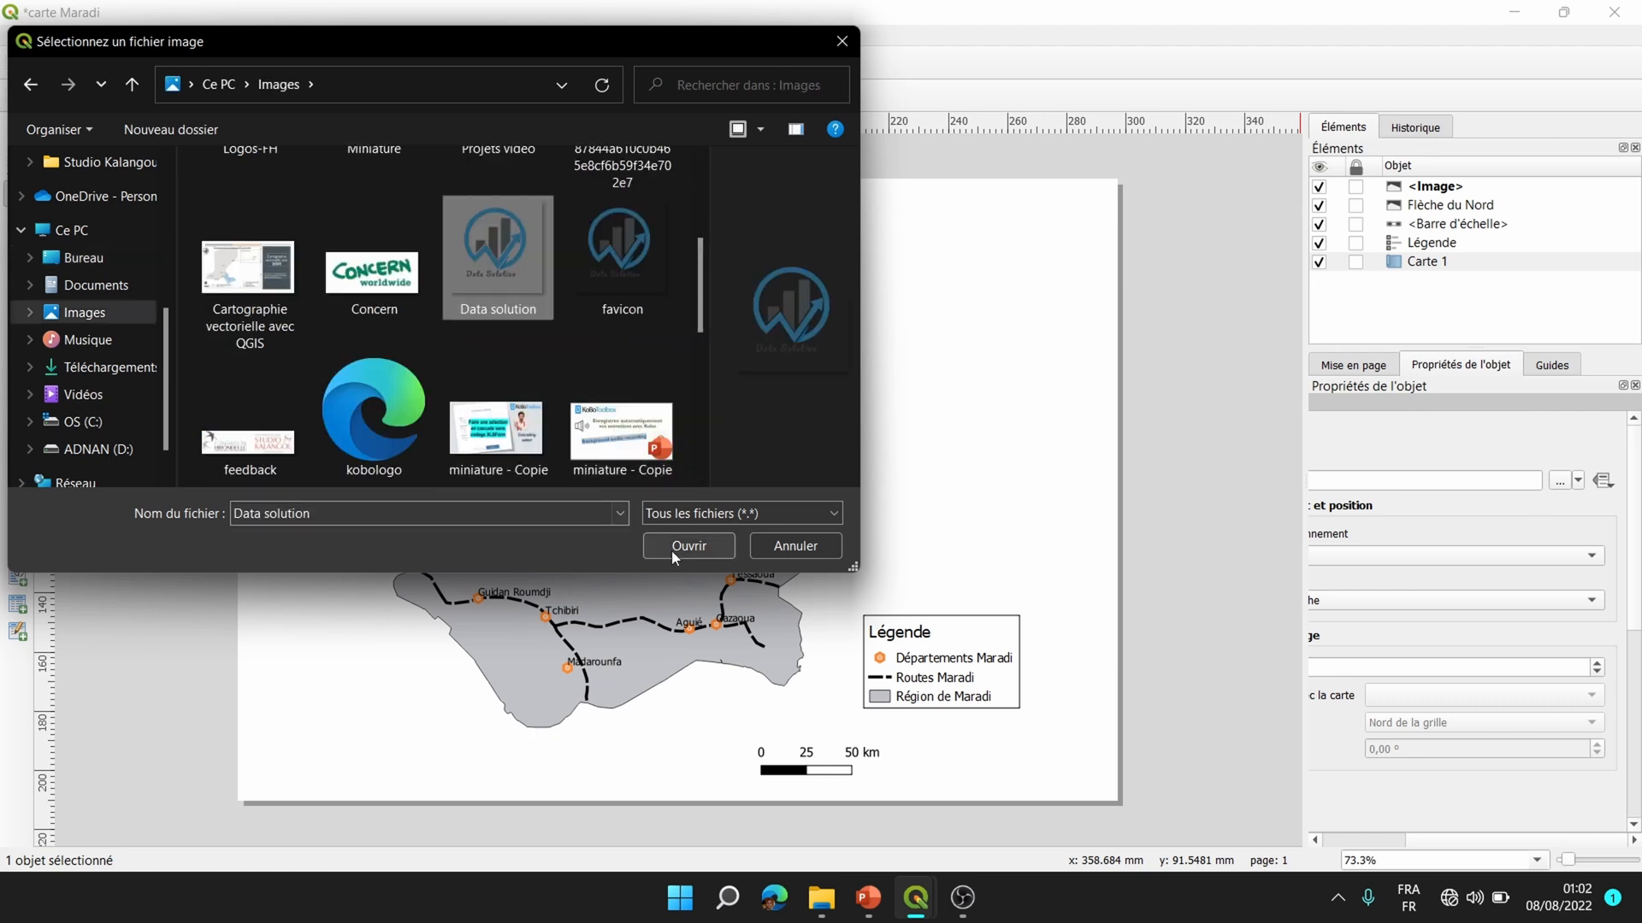
left_click(688, 546)
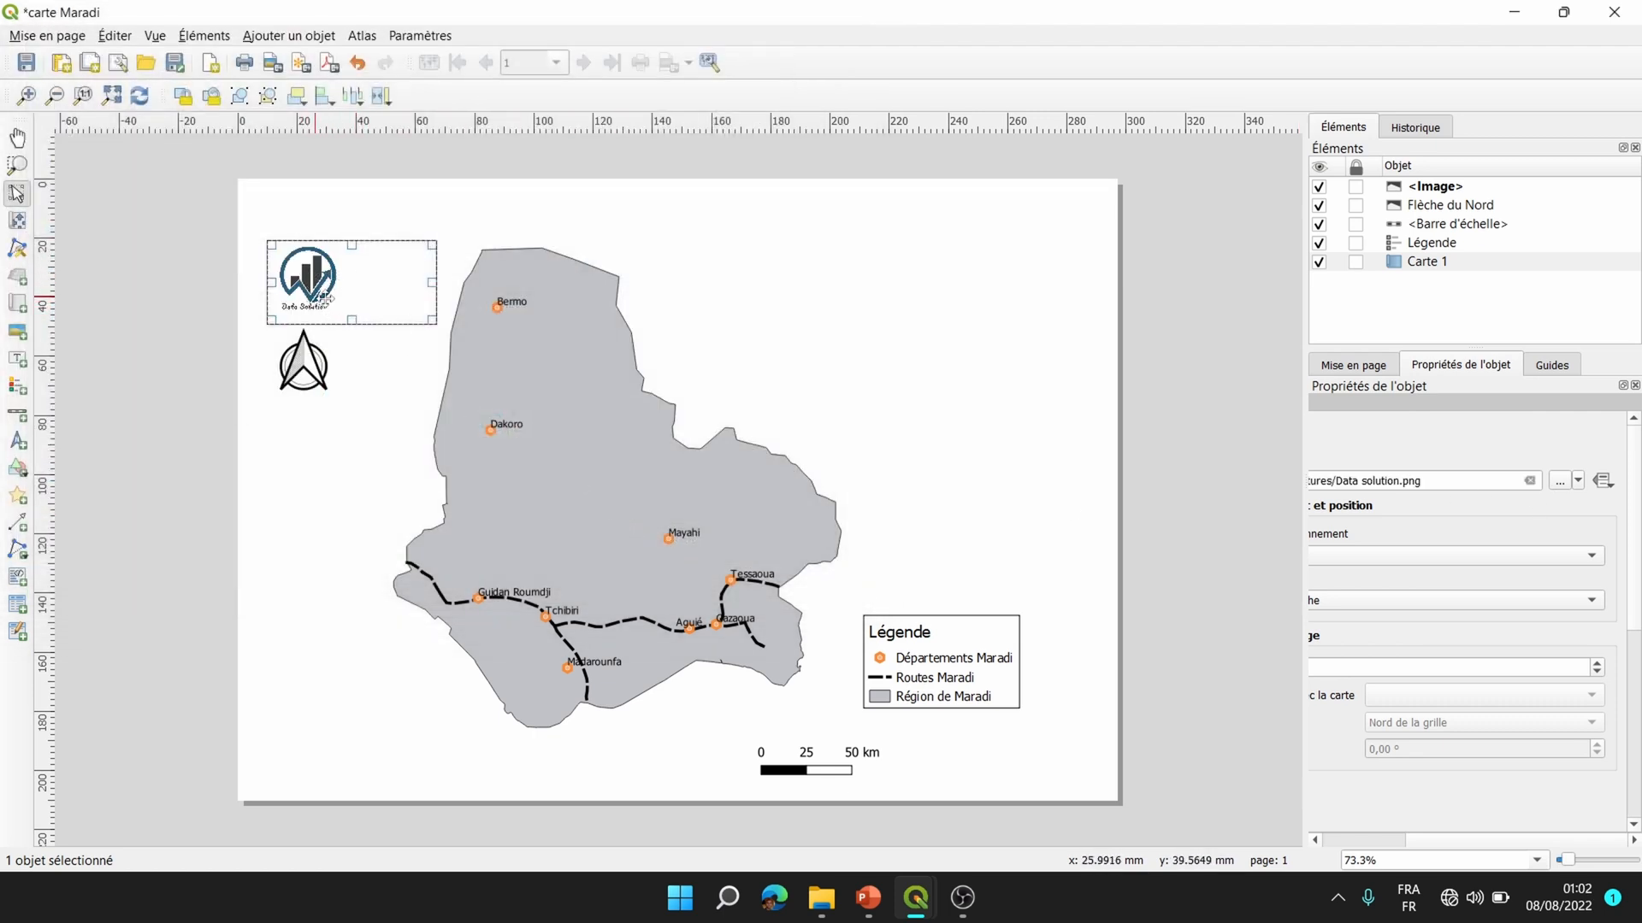
Narrow the logo's frame to fit the picture and move it slightly right, northwest of the region.
left_click_drag(432, 282, 285, 233)
left_click(453, 350)
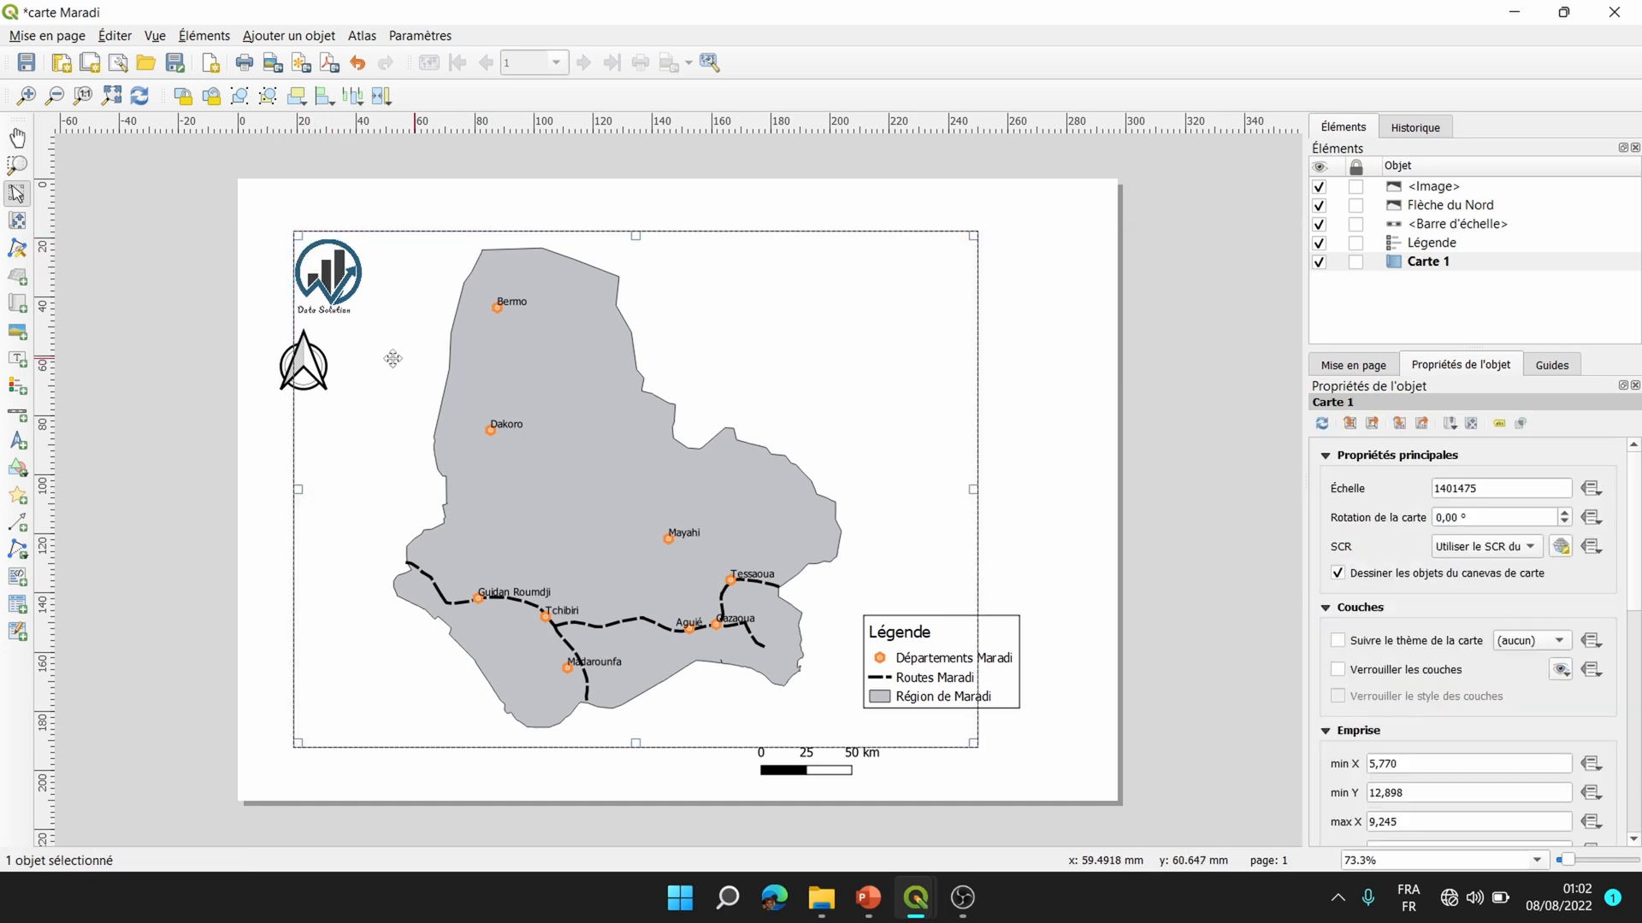
left_click(318, 272)
left_click_drag(318, 272, 332, 272)
left_click(470, 361)
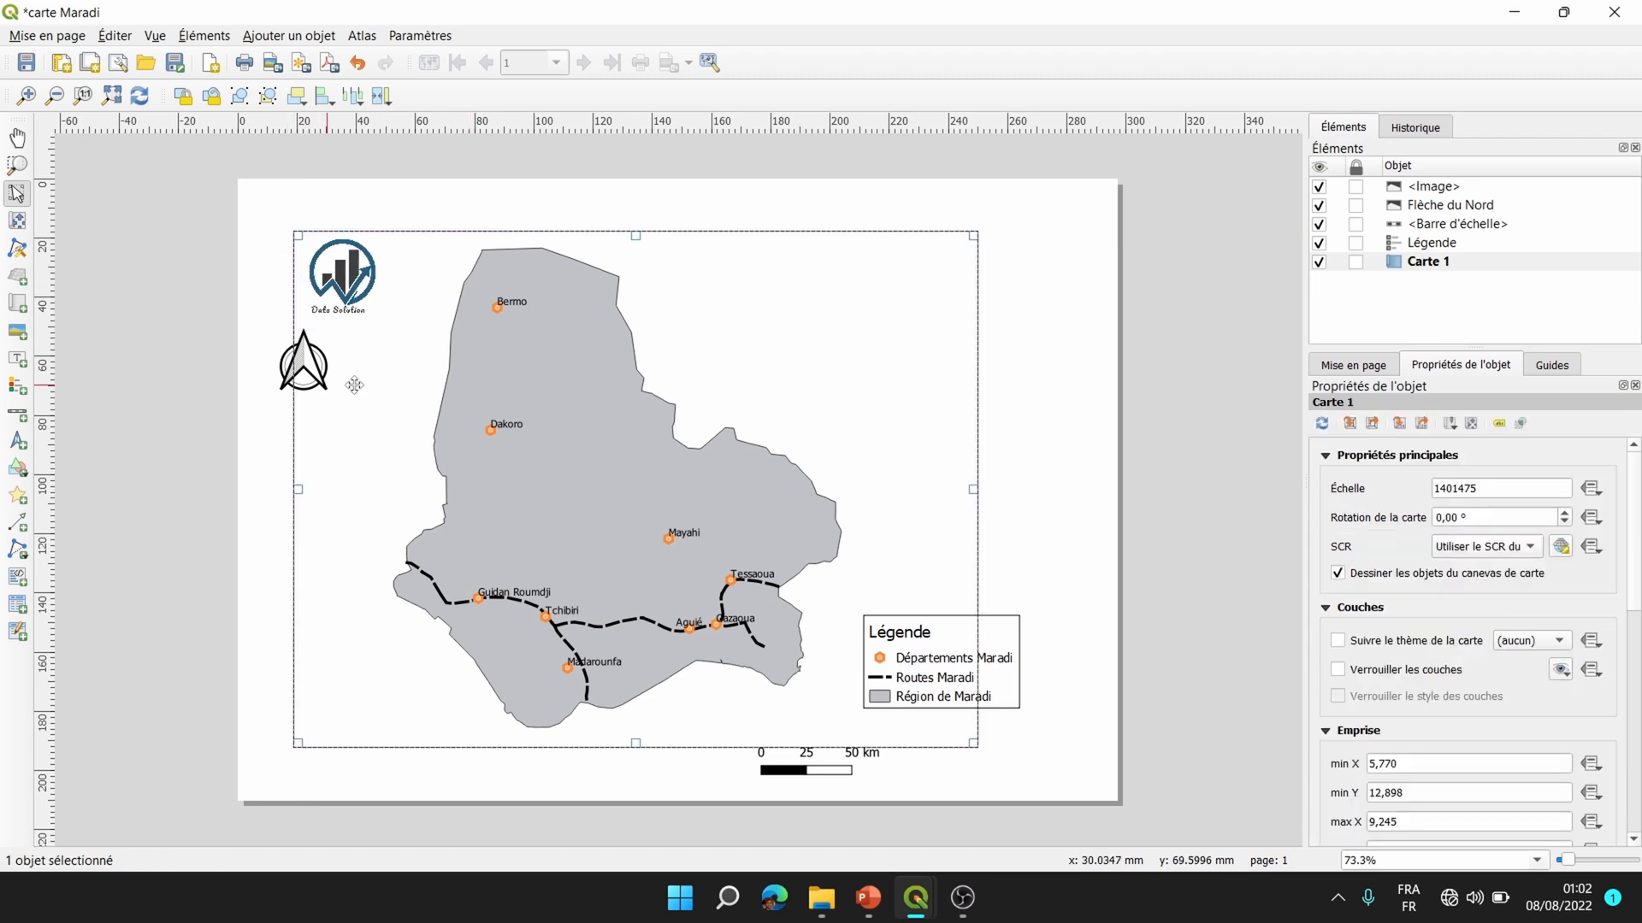
Move the north arrow right so it sits centred directly below the logo.
left_click(313, 367)
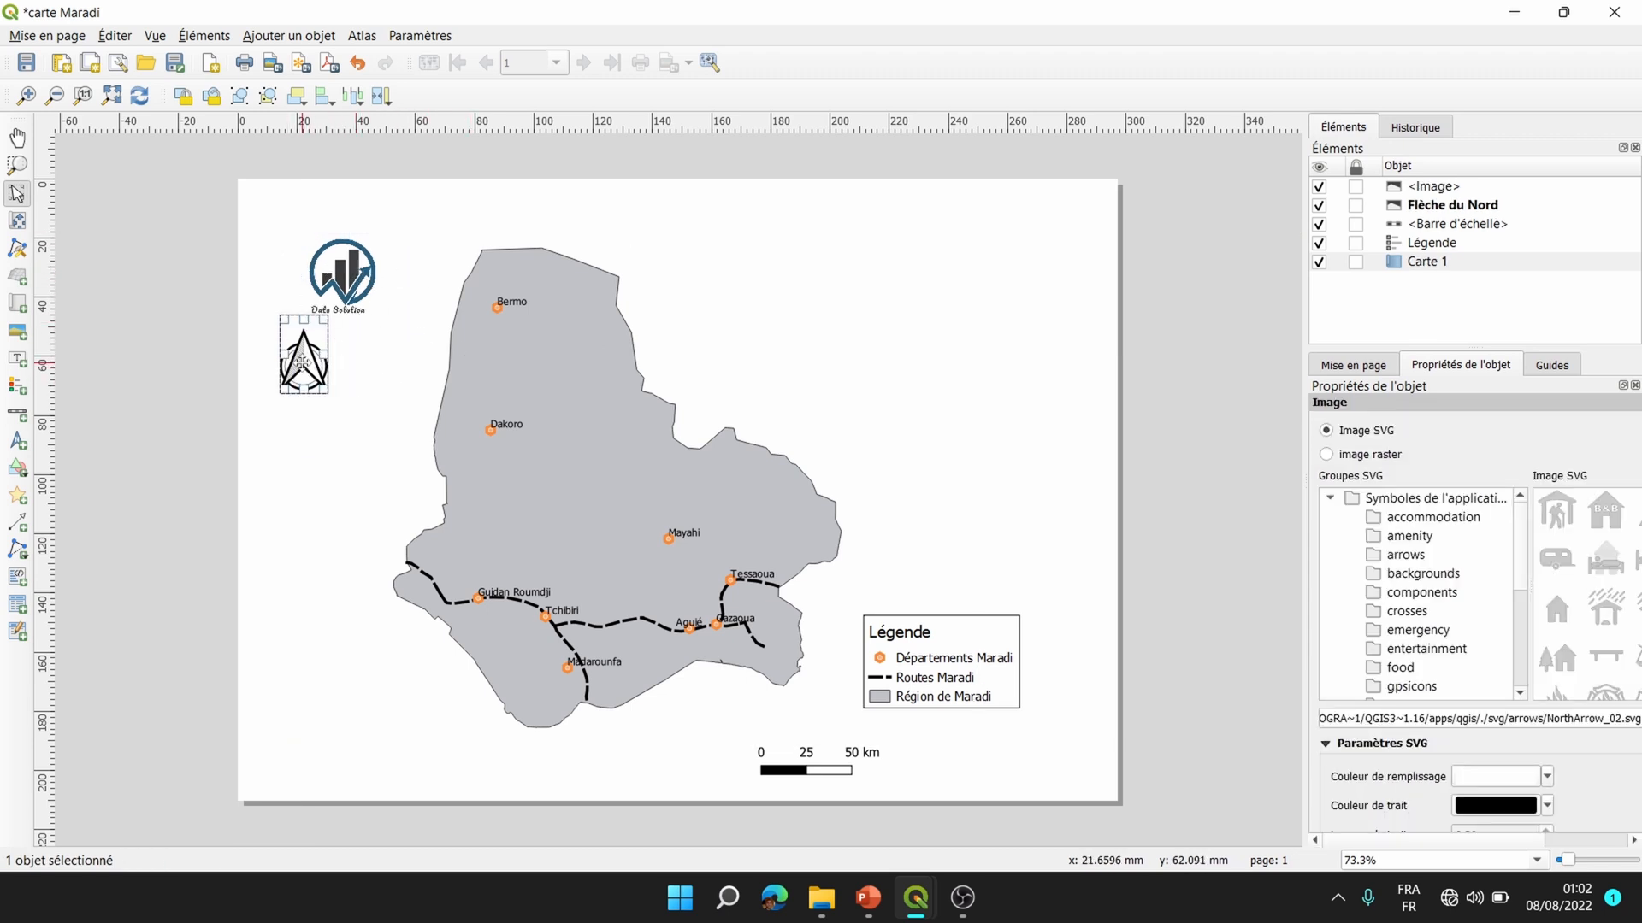
left_click_drag(313, 367, 352, 375)
left_click(517, 419)
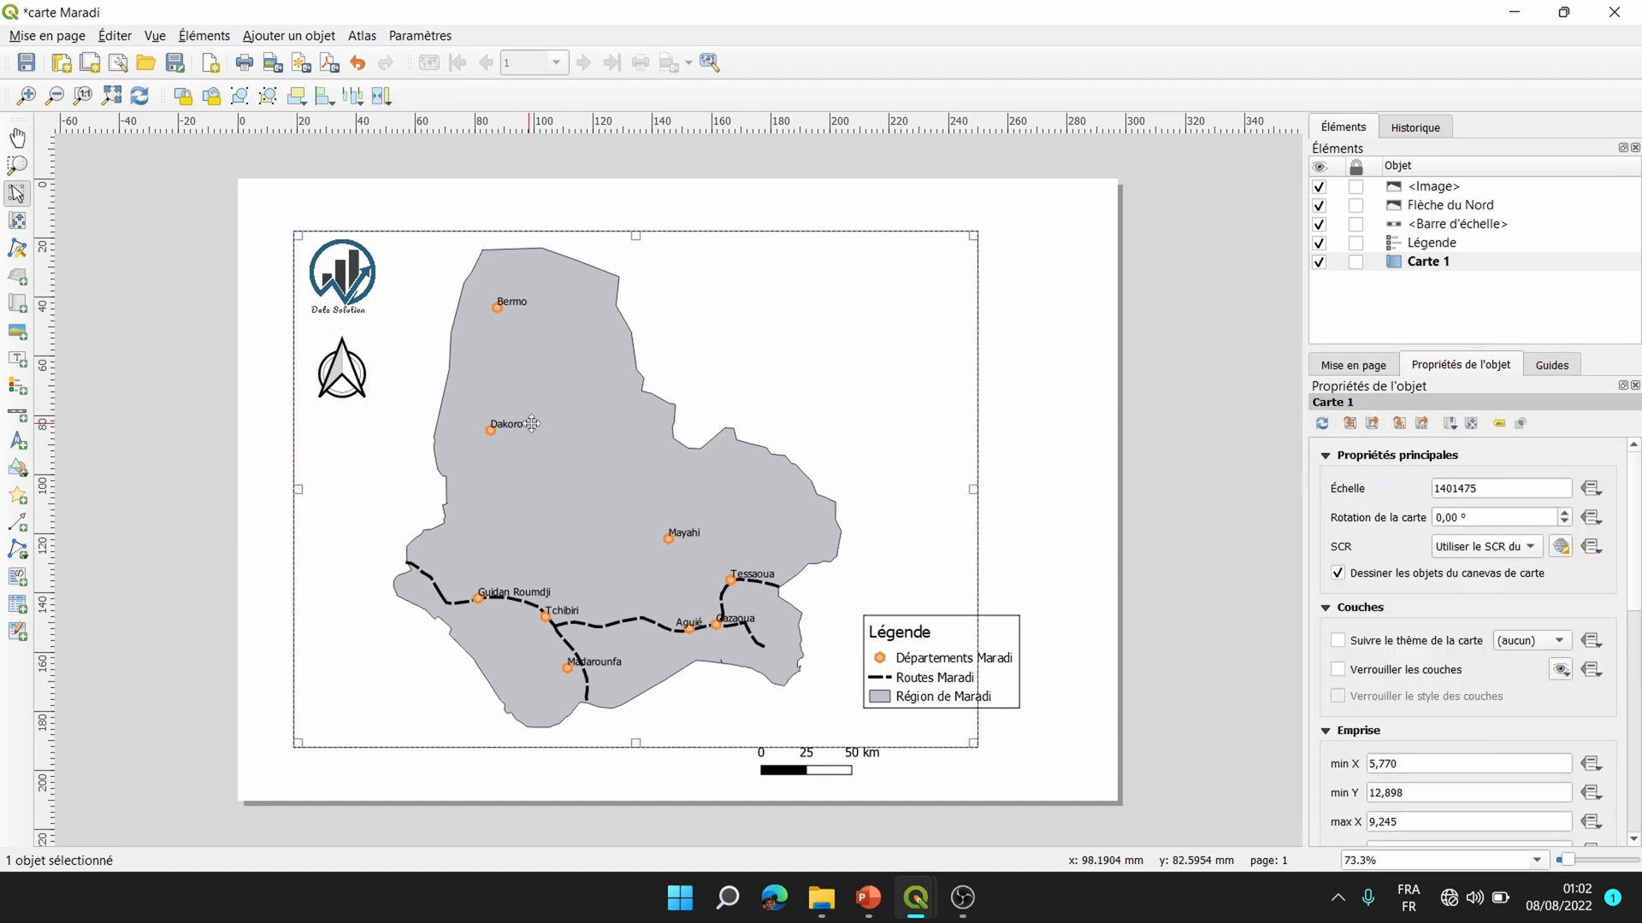
Move the map up and left on the page and extend its frame slightly downward.
left_click_drag(553, 425, 531, 410)
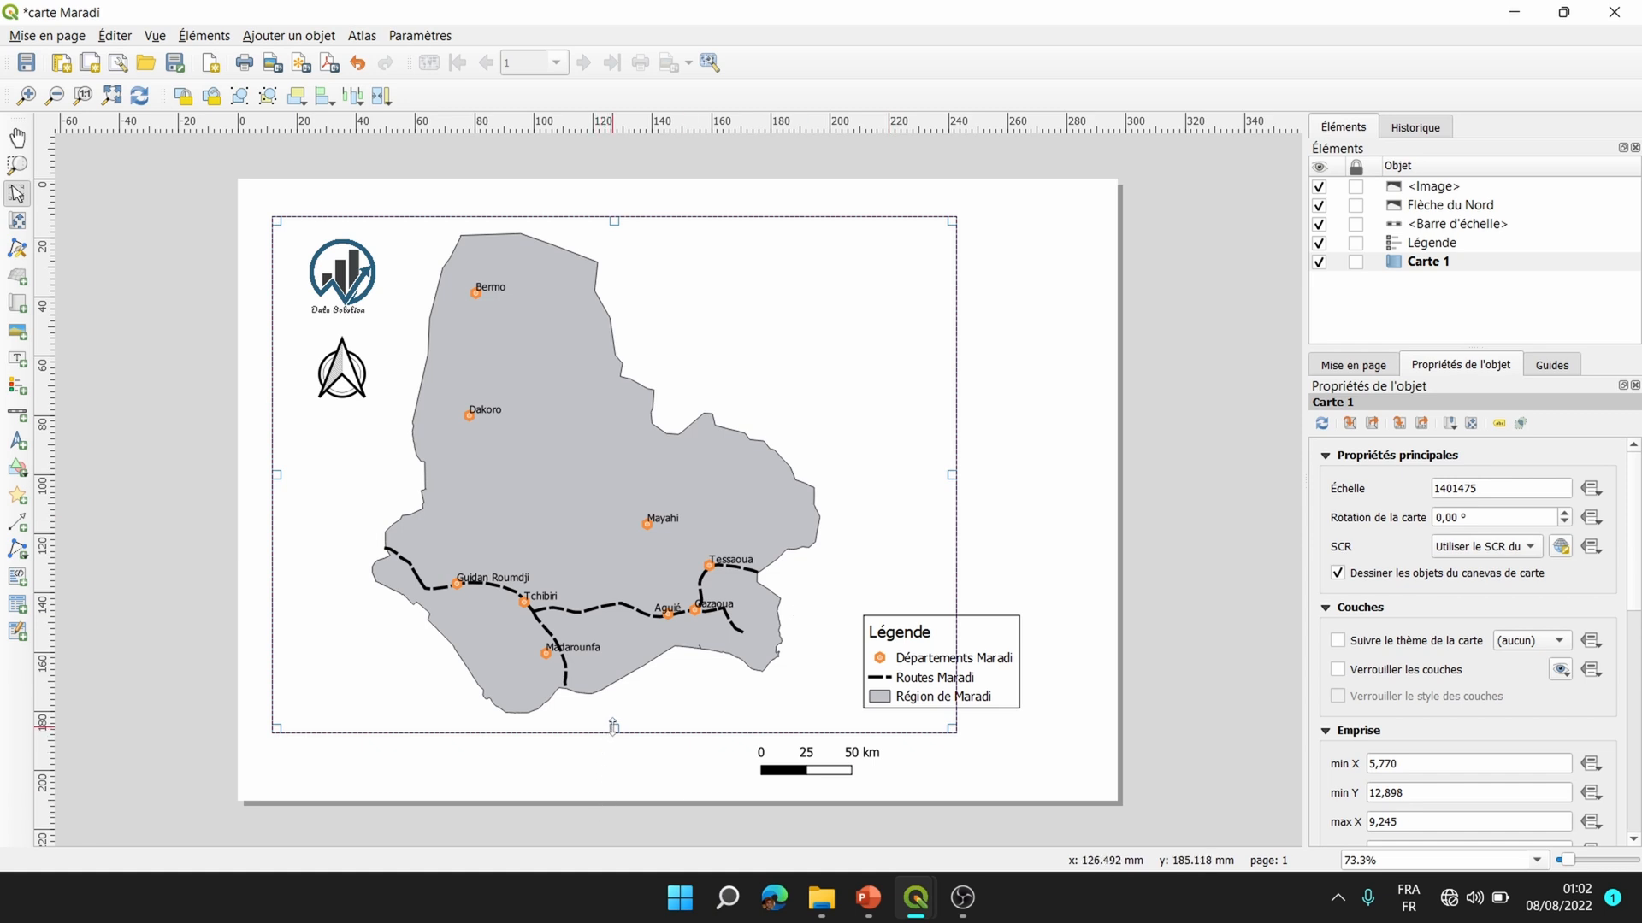
left_click_drag(614, 726, 613, 734)
left_click_drag(614, 741, 615, 736)
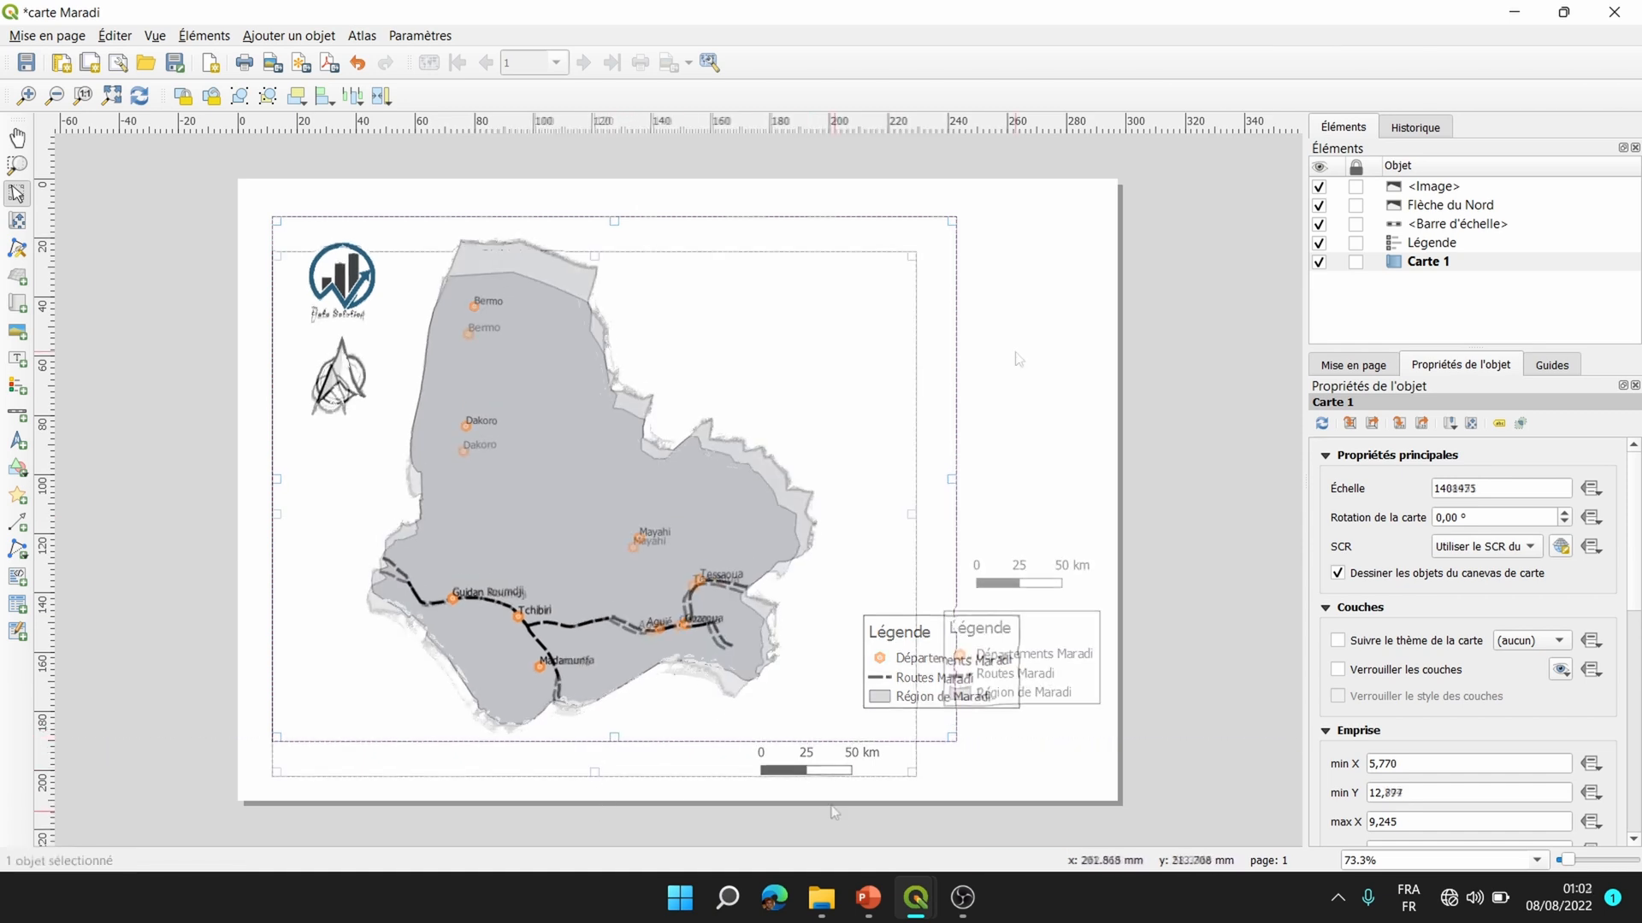
Shift the scale bar slightly left, just above the legend.
left_click(1007, 657)
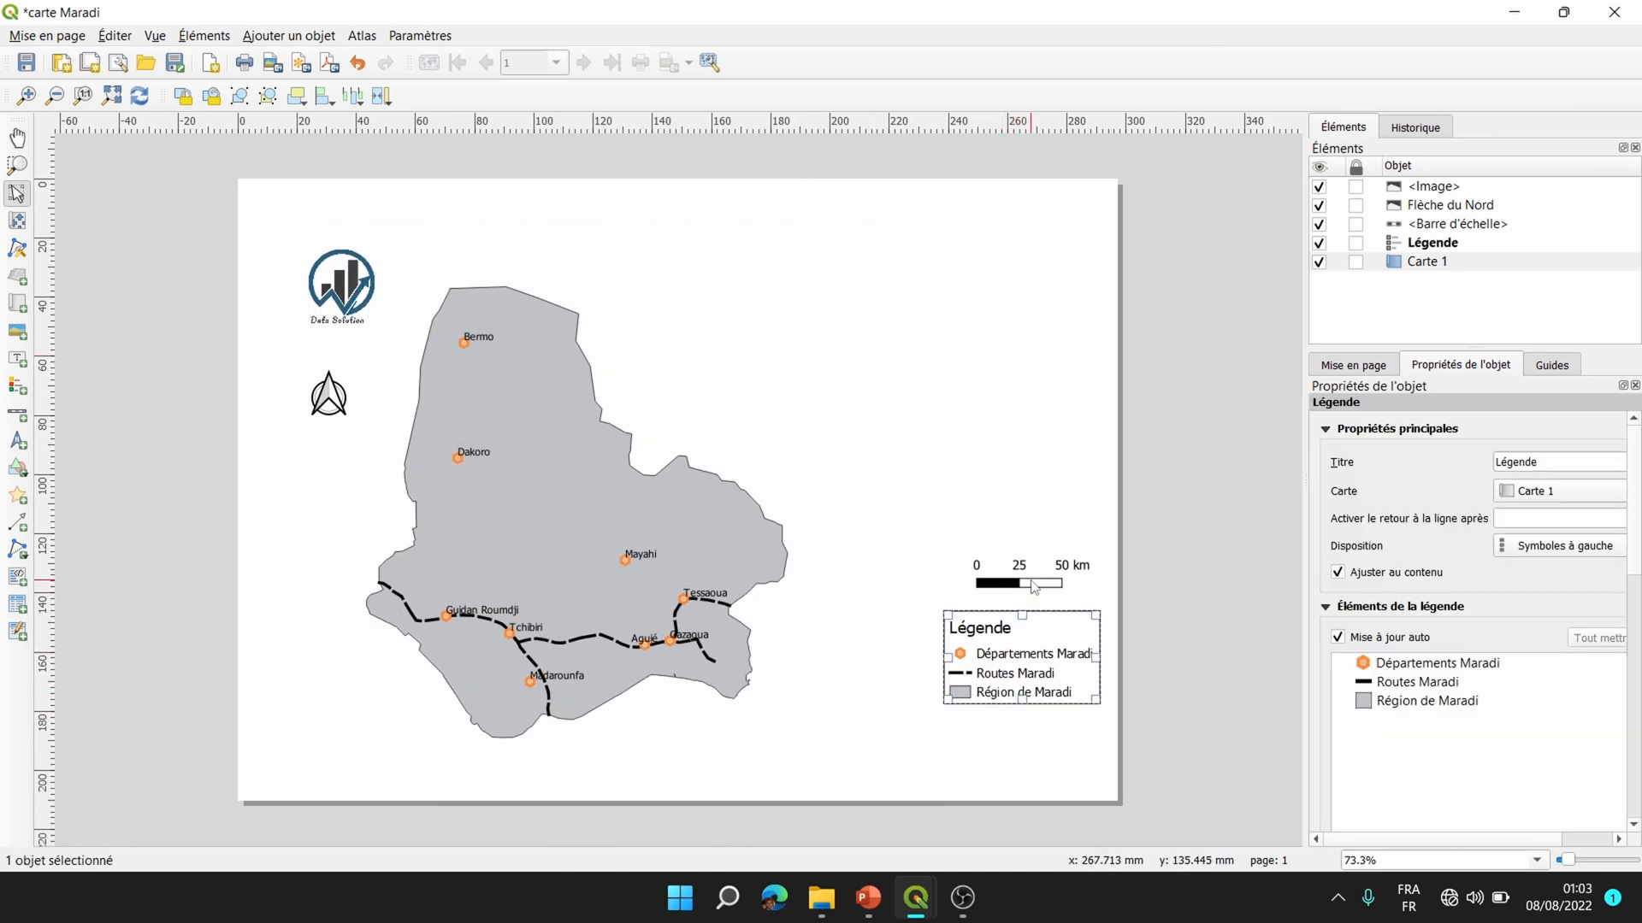
left_click_drag(1023, 584, 1014, 582)
Enable a frame around the main map.
left_click(426, 549)
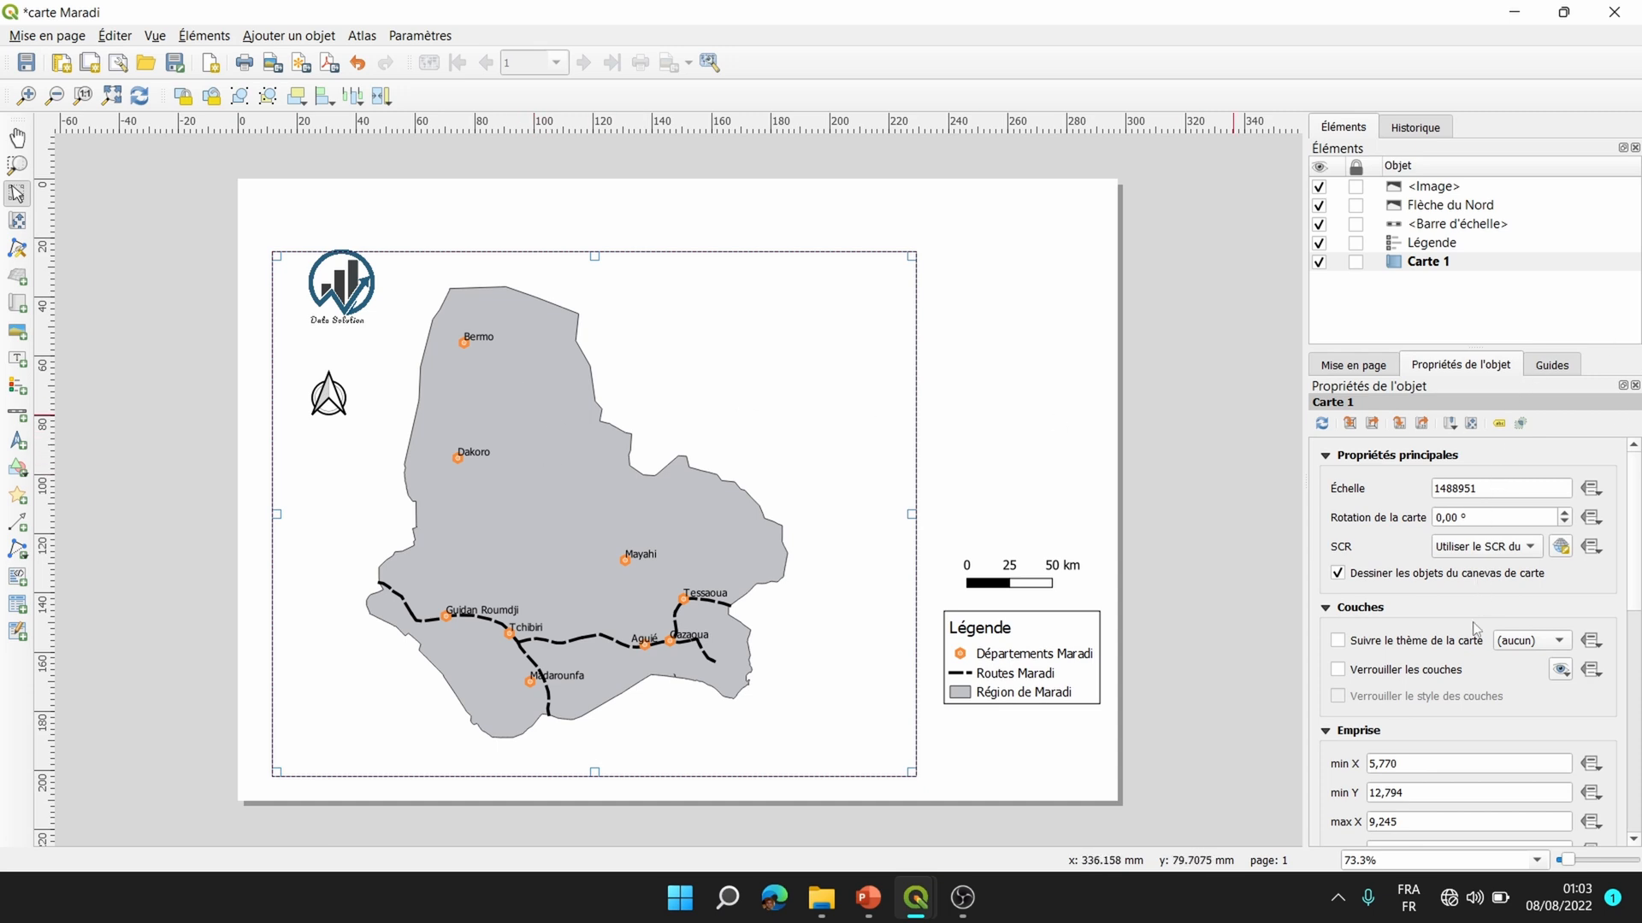
scroll(1445, 721, "down", 5)
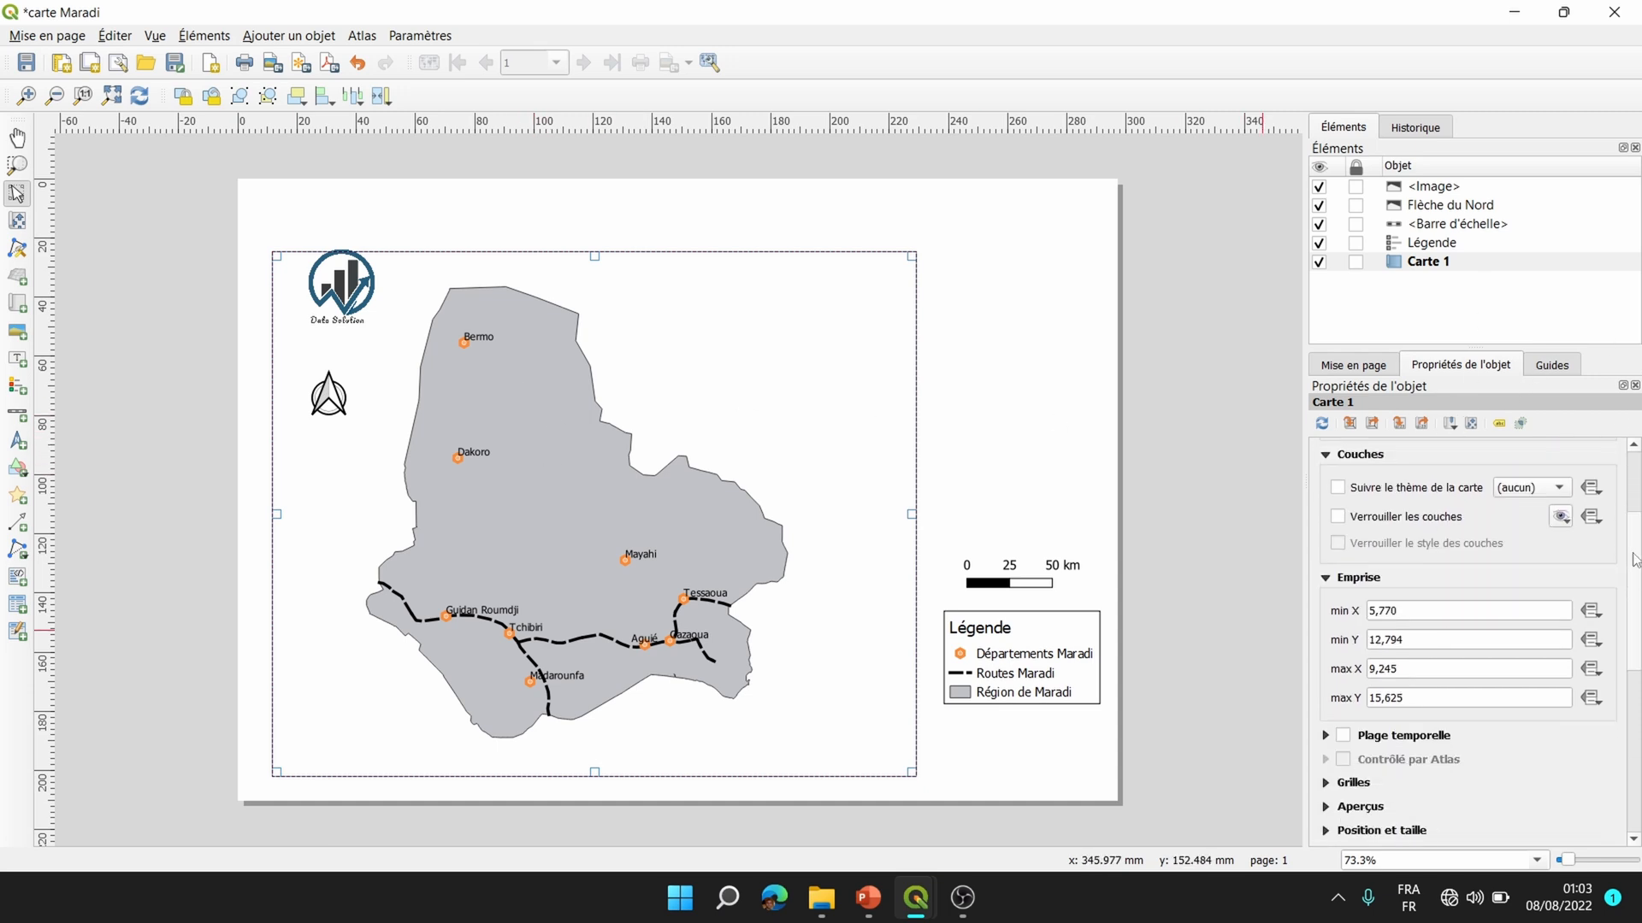
scroll(1631, 590, "down", 3)
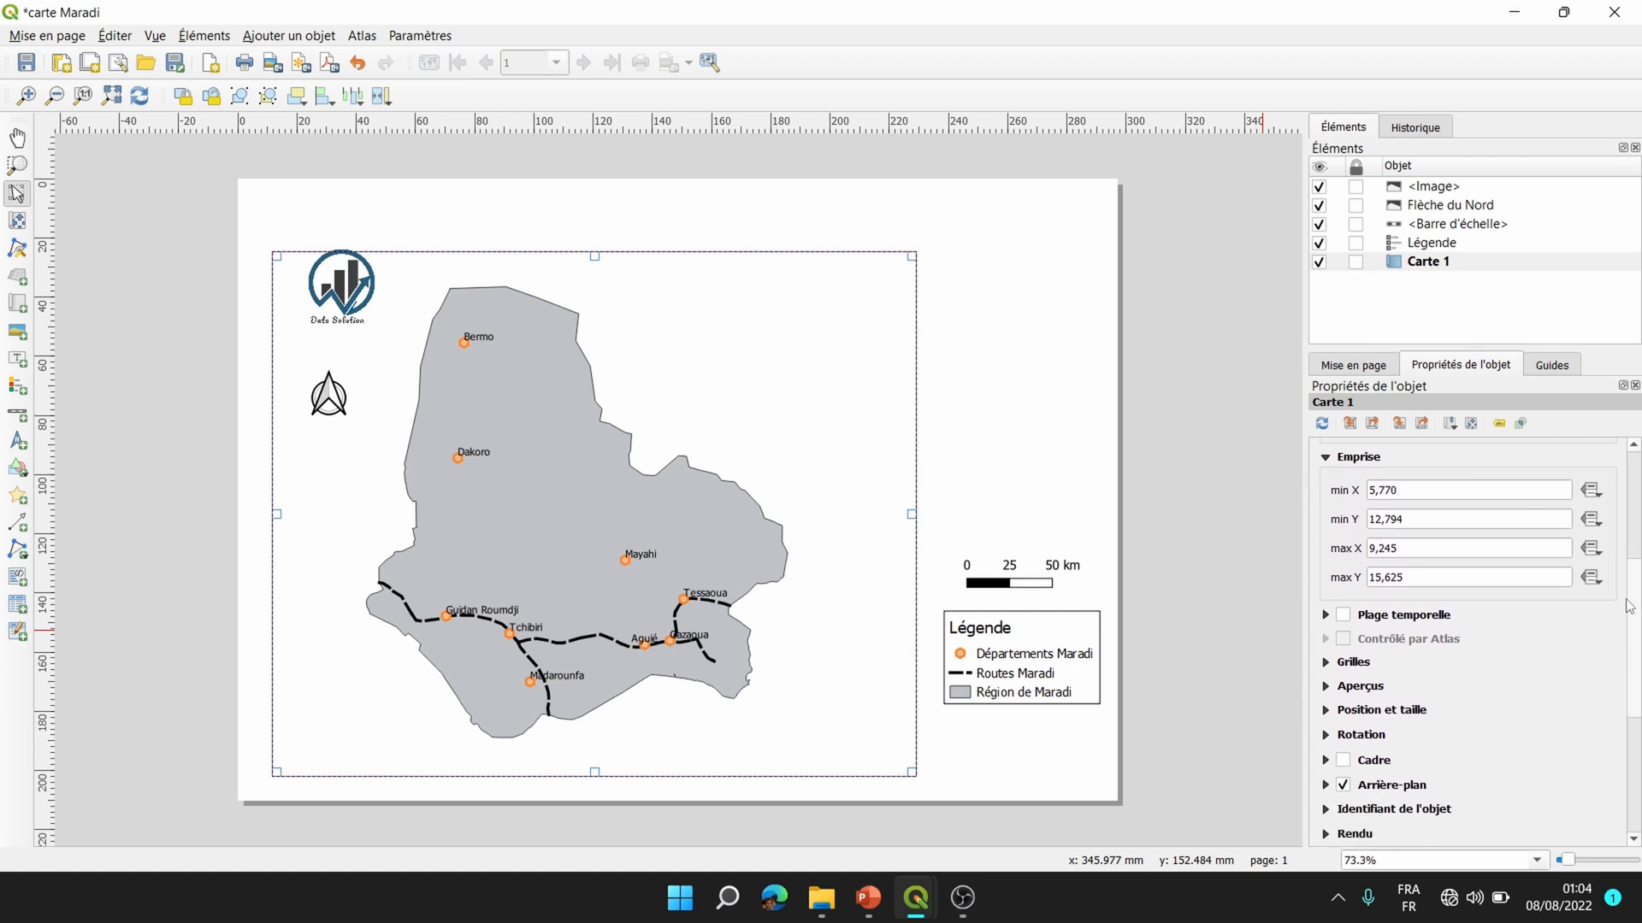
scroll(1626, 621, "down", 1)
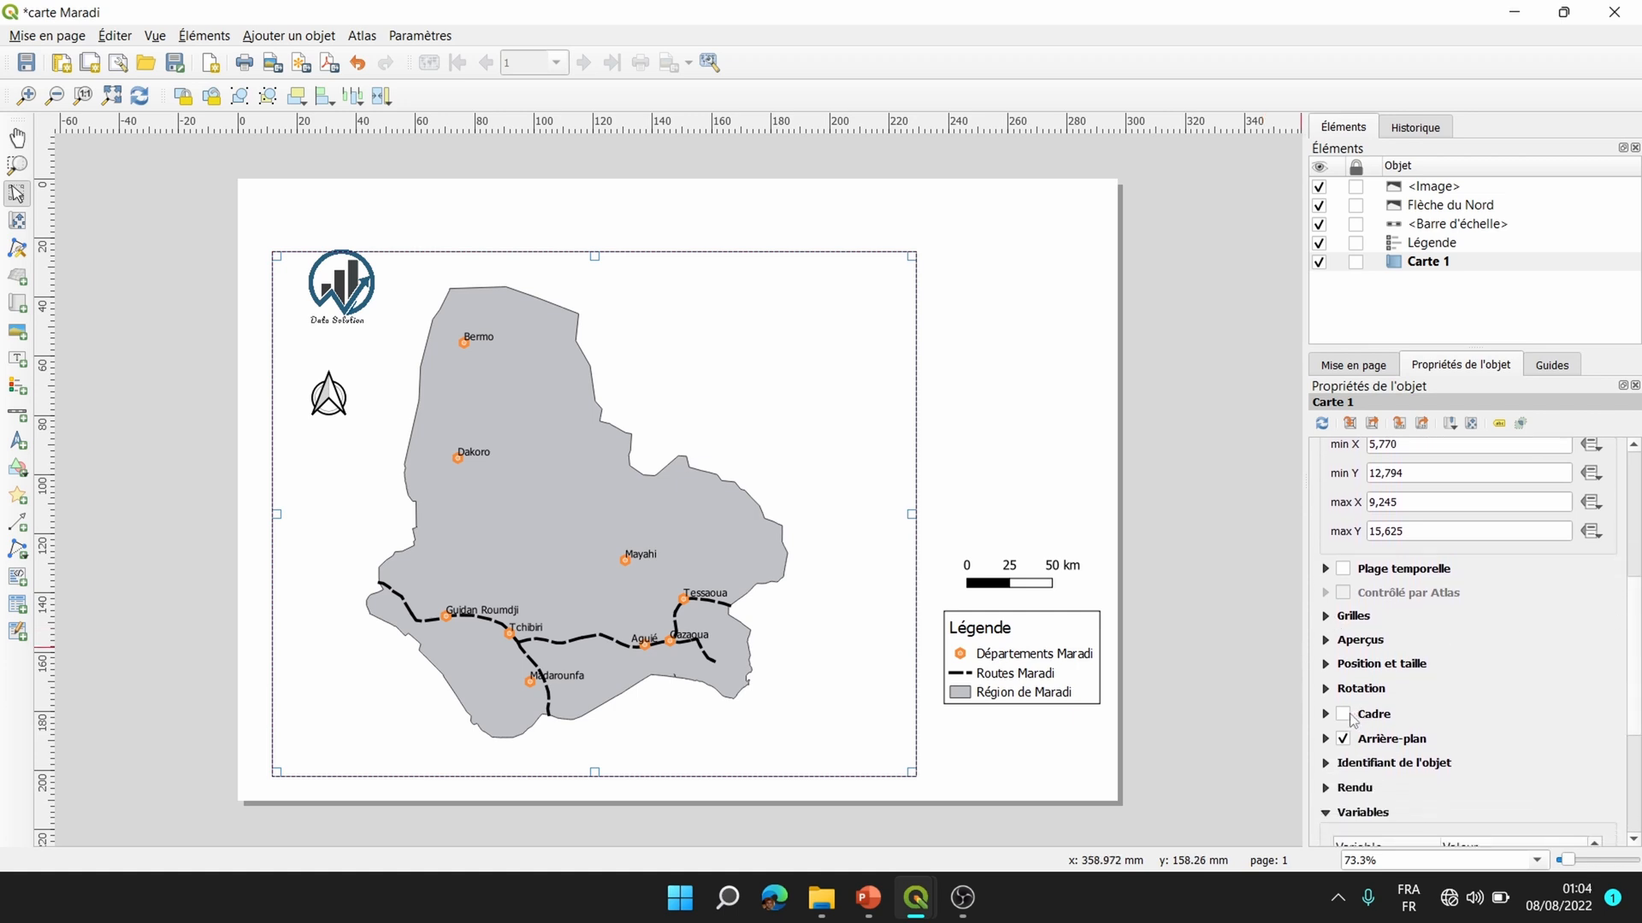
left_click(1343, 714)
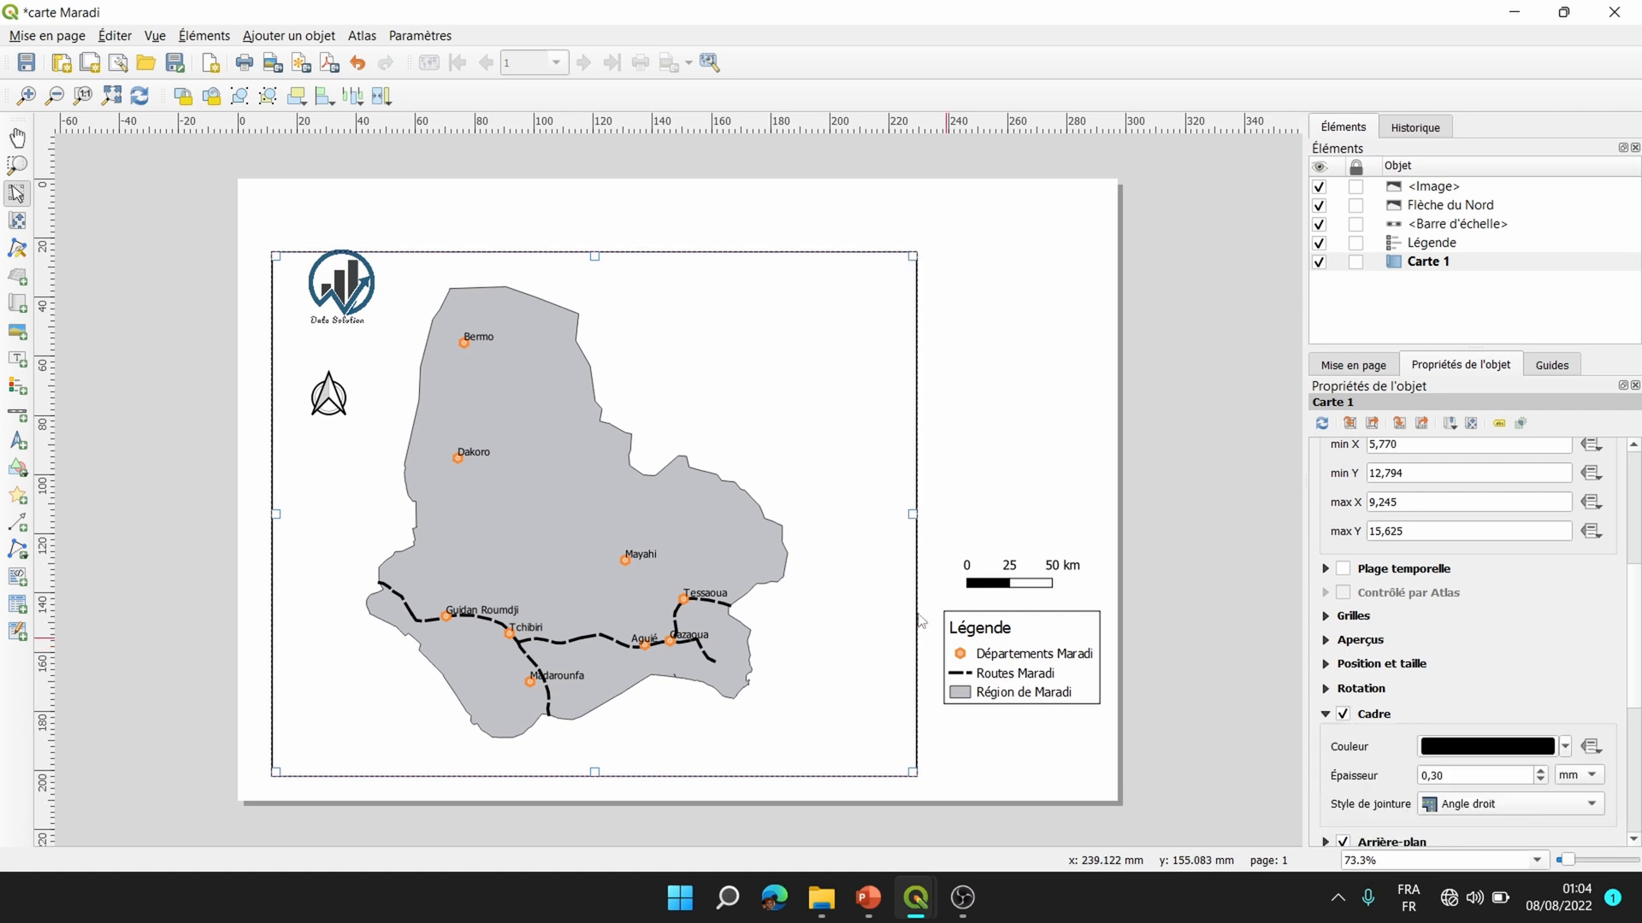
left_click(1006, 326)
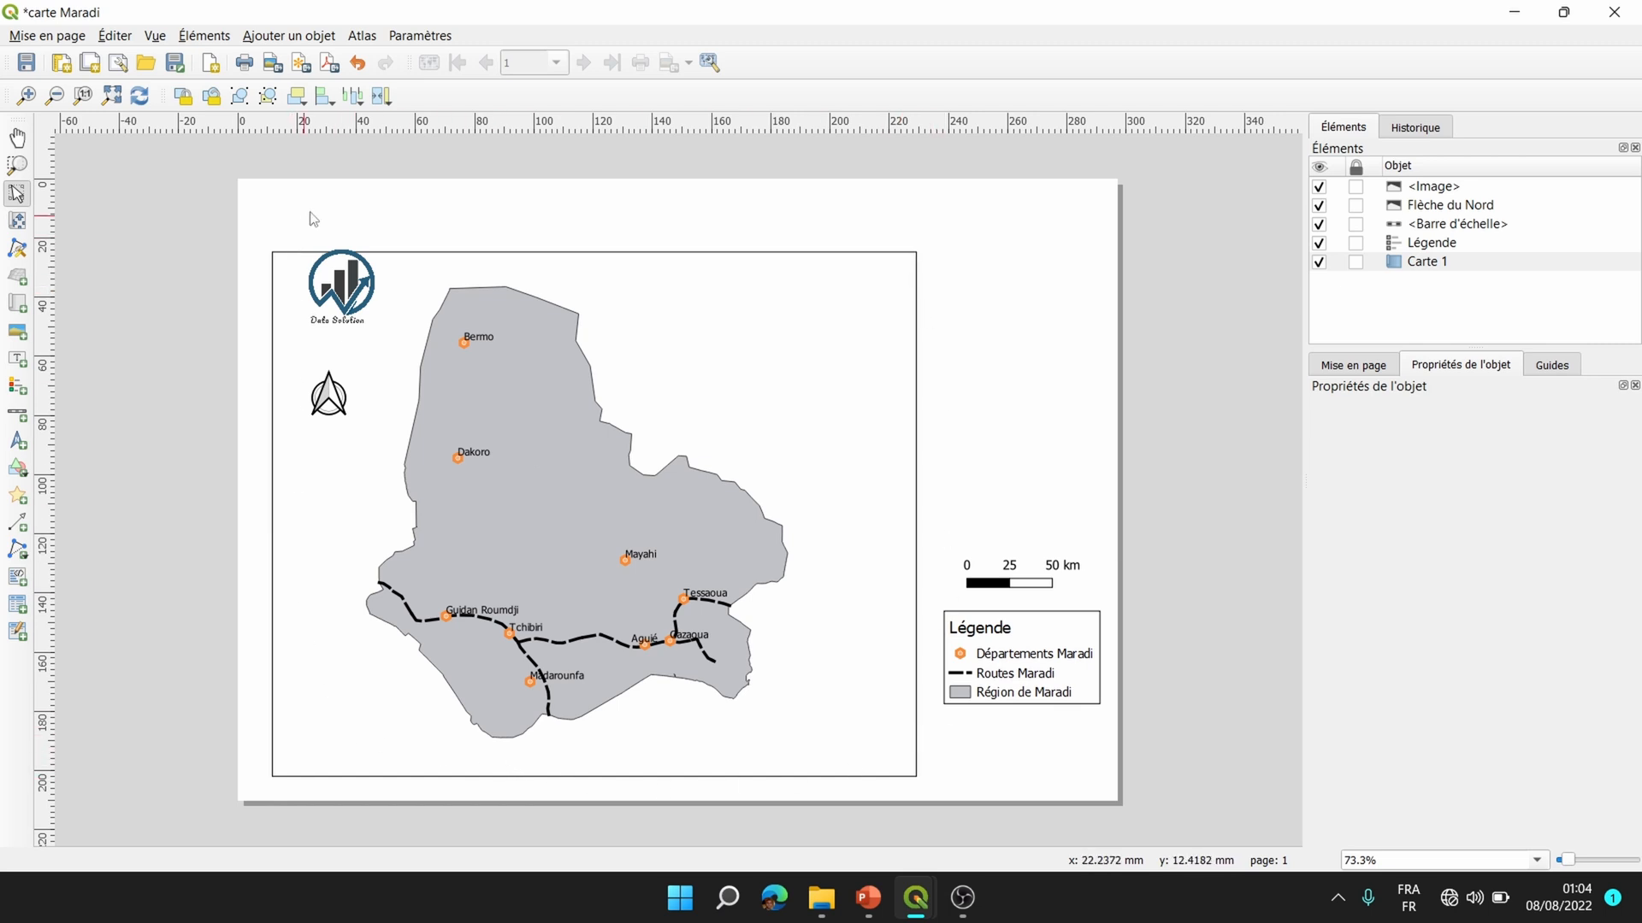
Move the logo slightly down and left so it sits inside the map frame's upper-left corner.
left_click(341, 267)
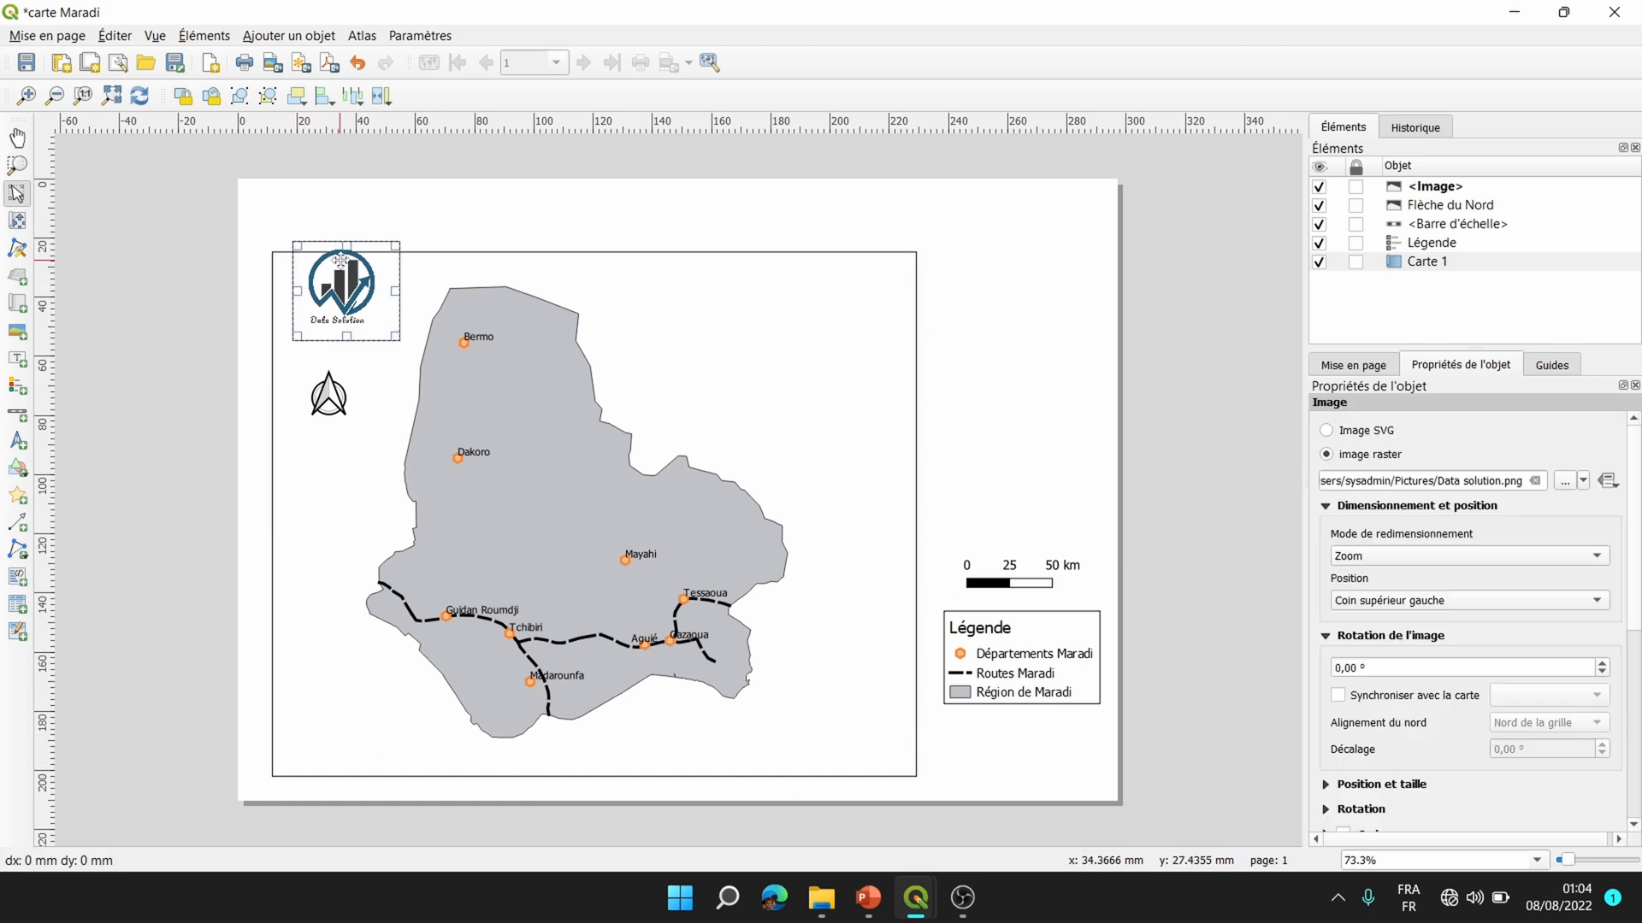
left_click_drag(342, 268, 335, 290)
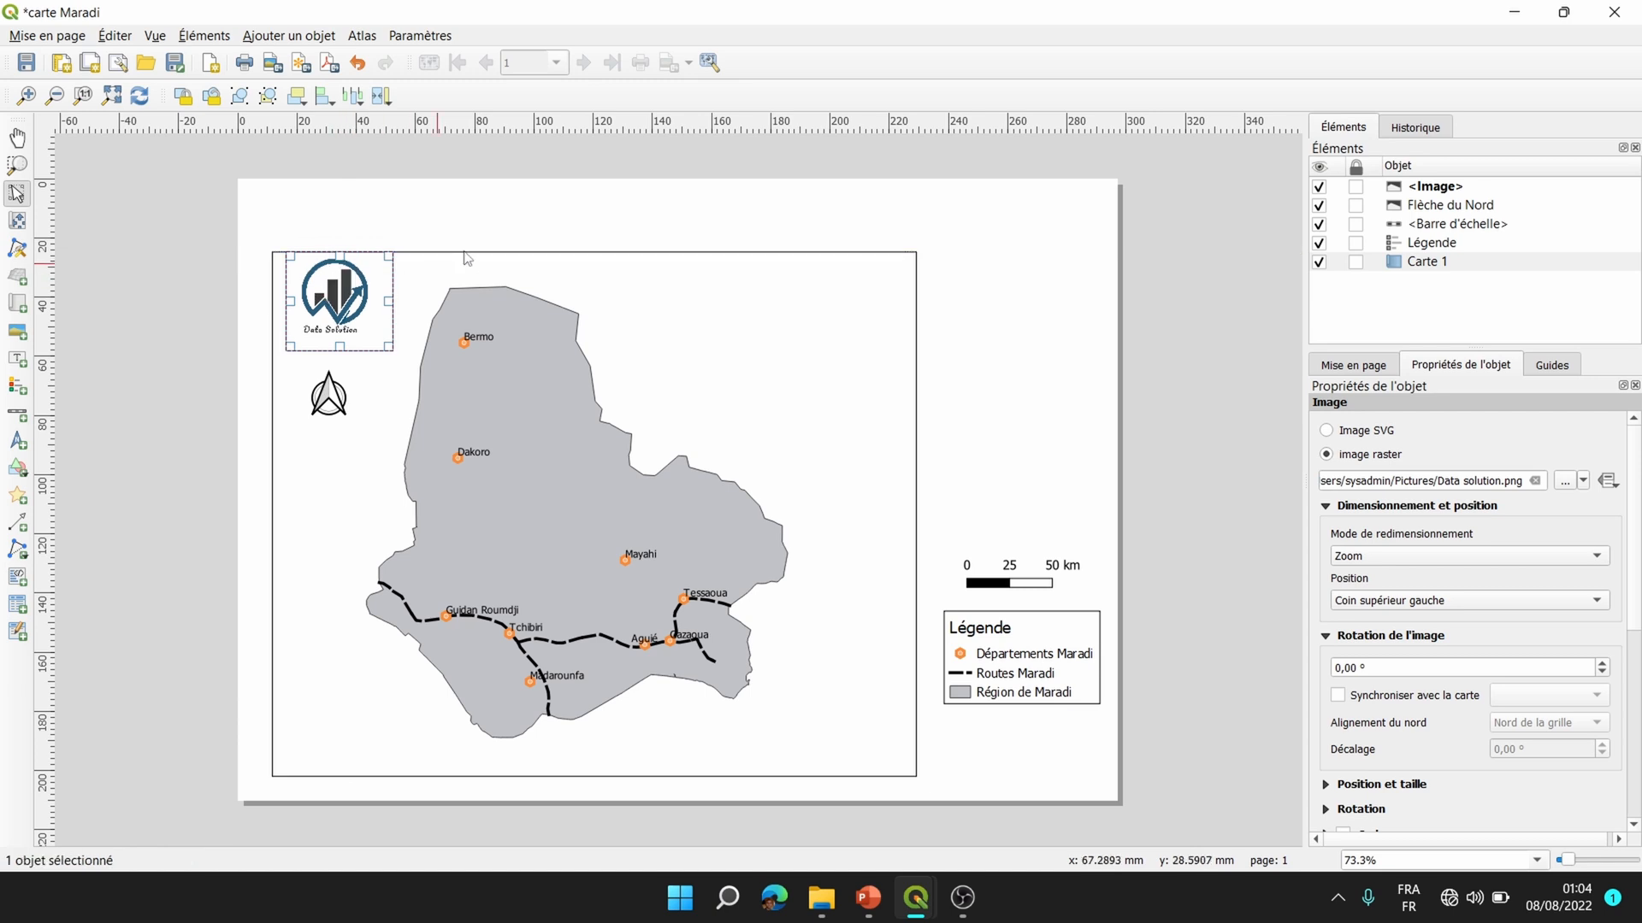
left_click(503, 221)
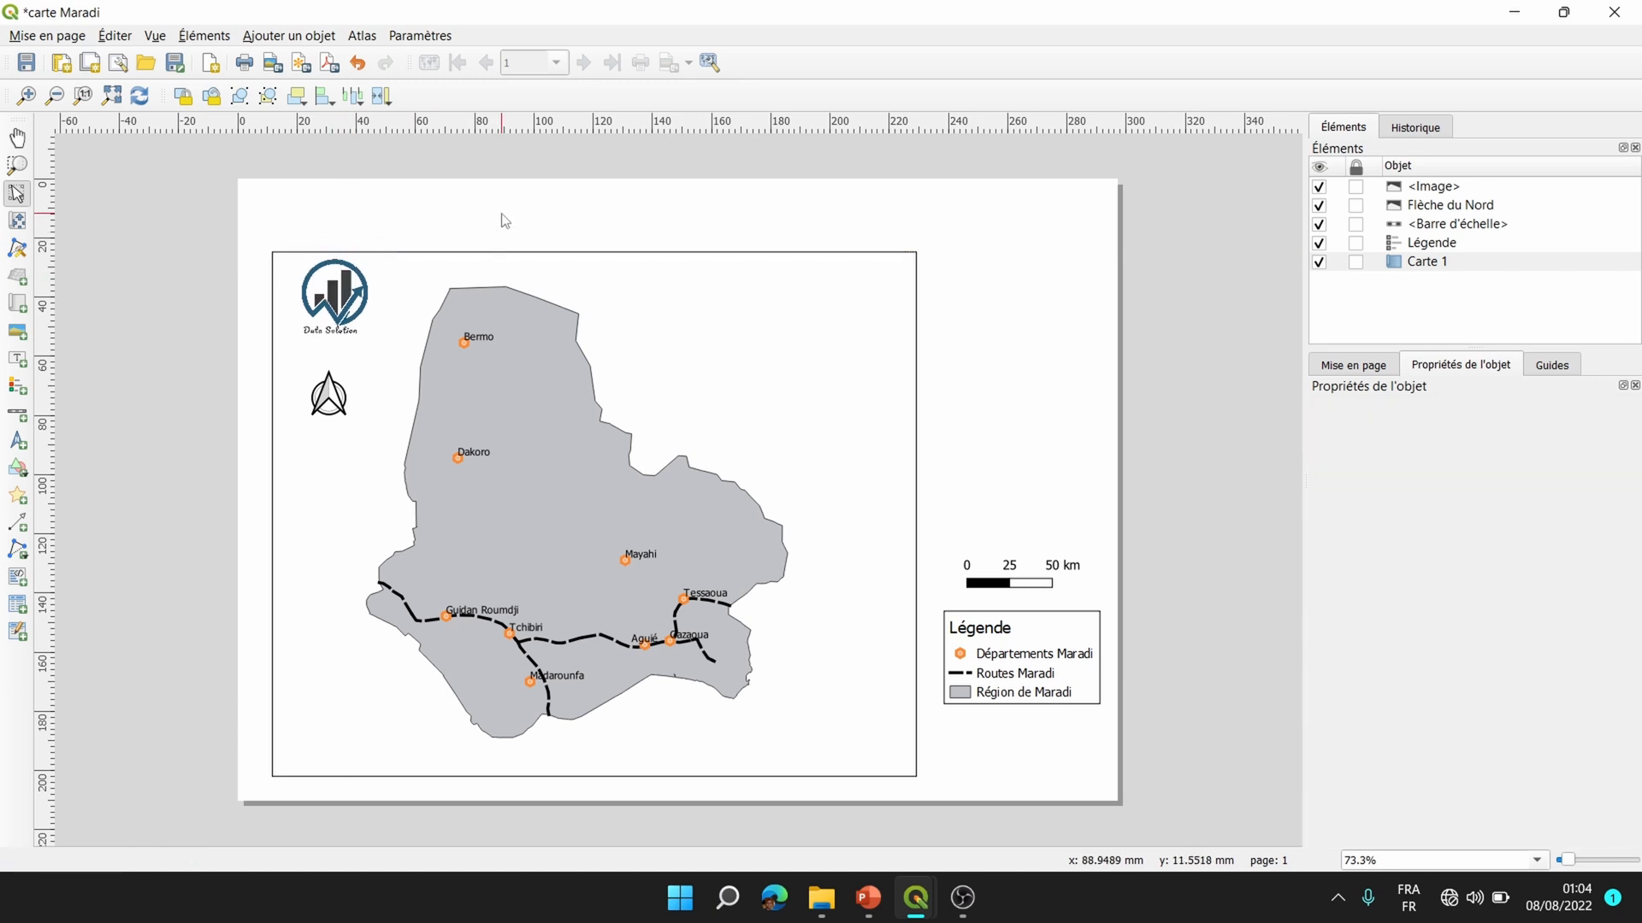
Add a grid to the main map and open its properties for editing.
left_click(585, 468)
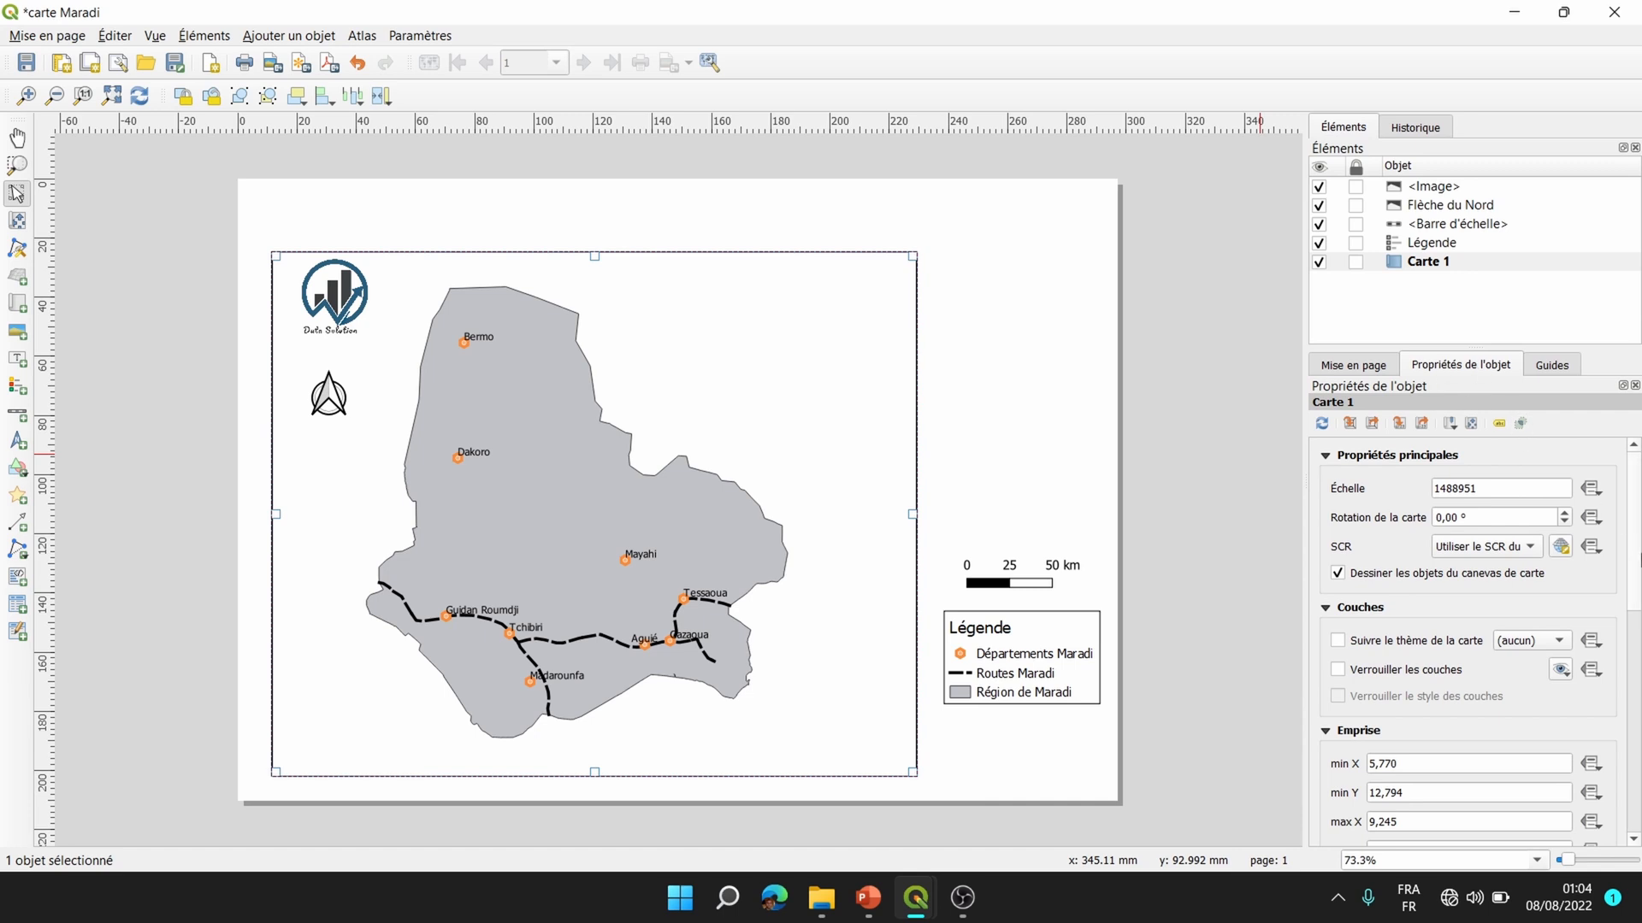
left_click(1634, 656)
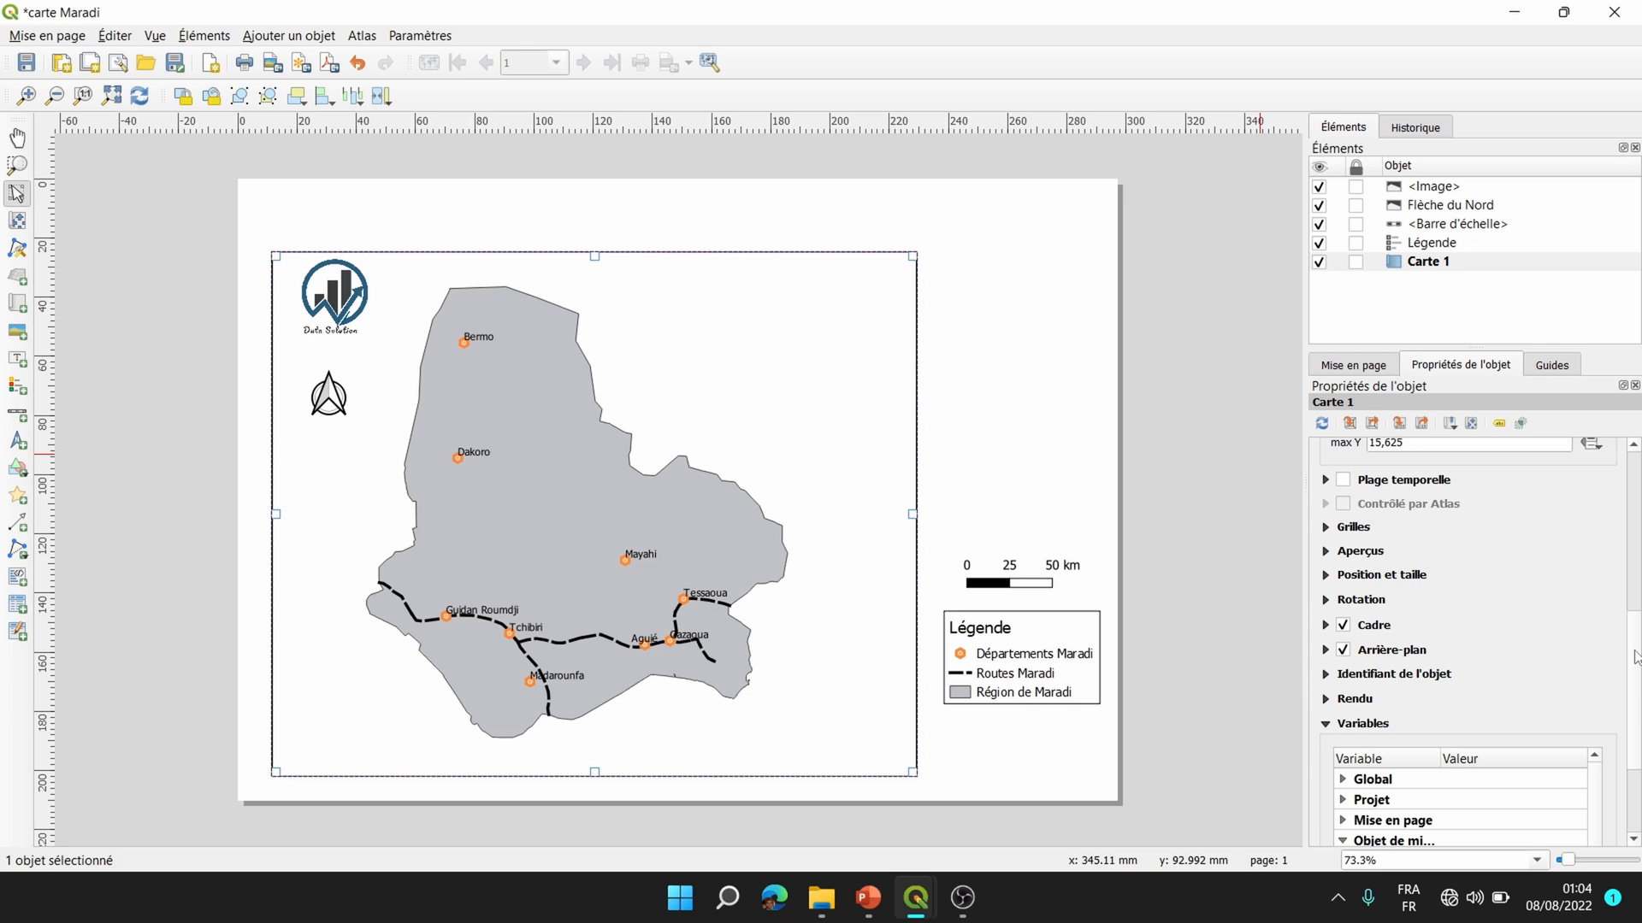
left_click(1326, 528)
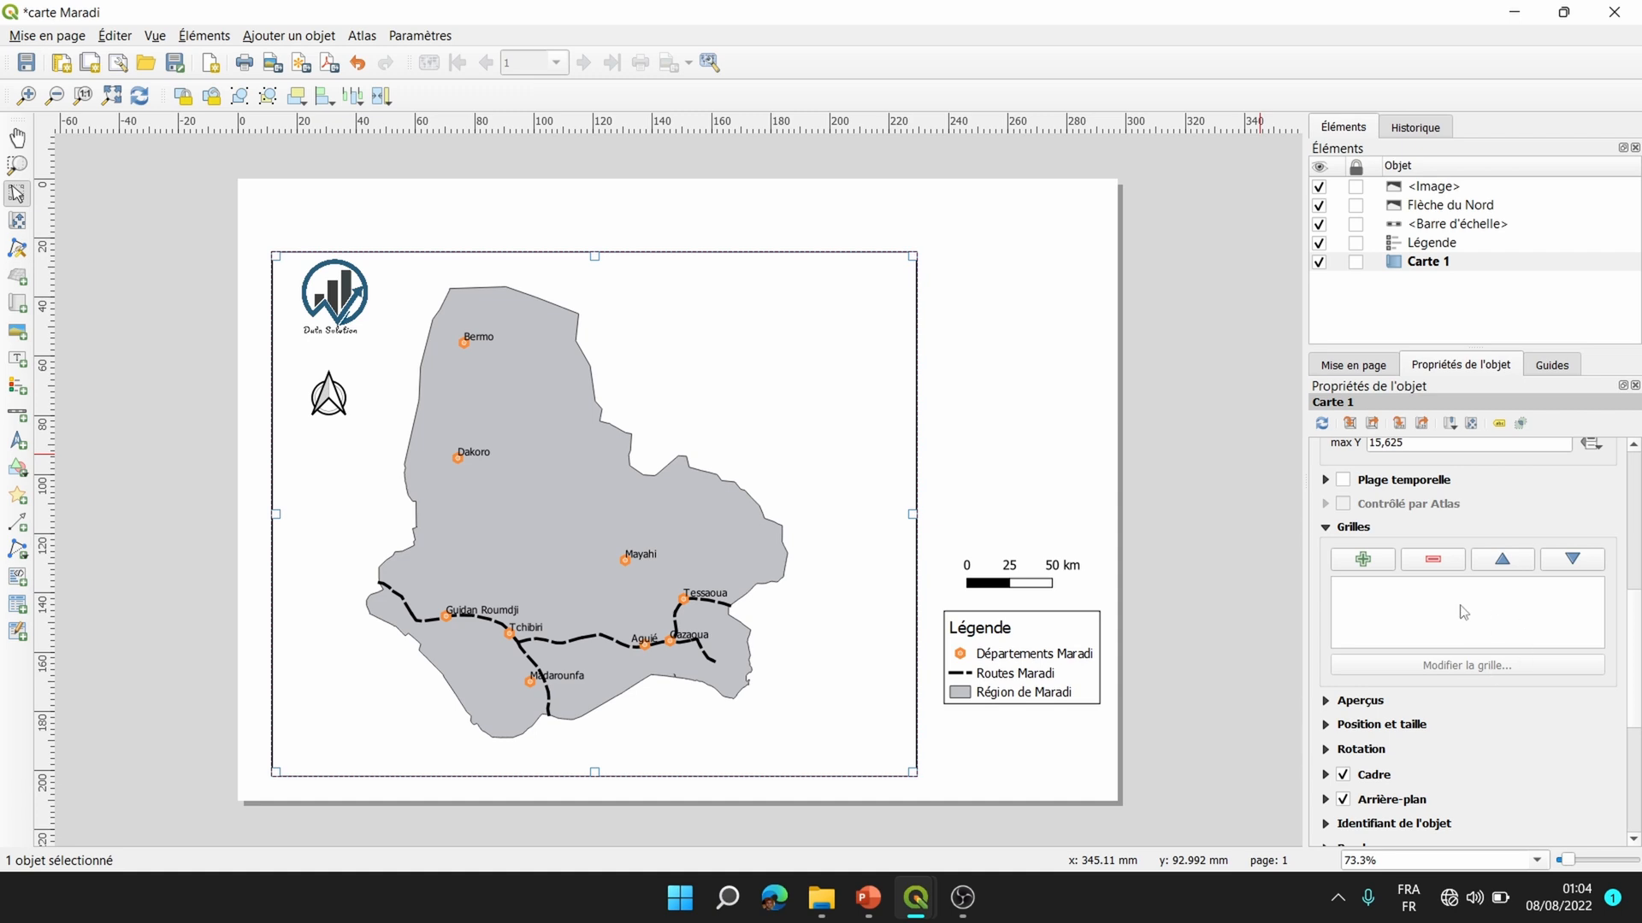
left_click(1366, 561)
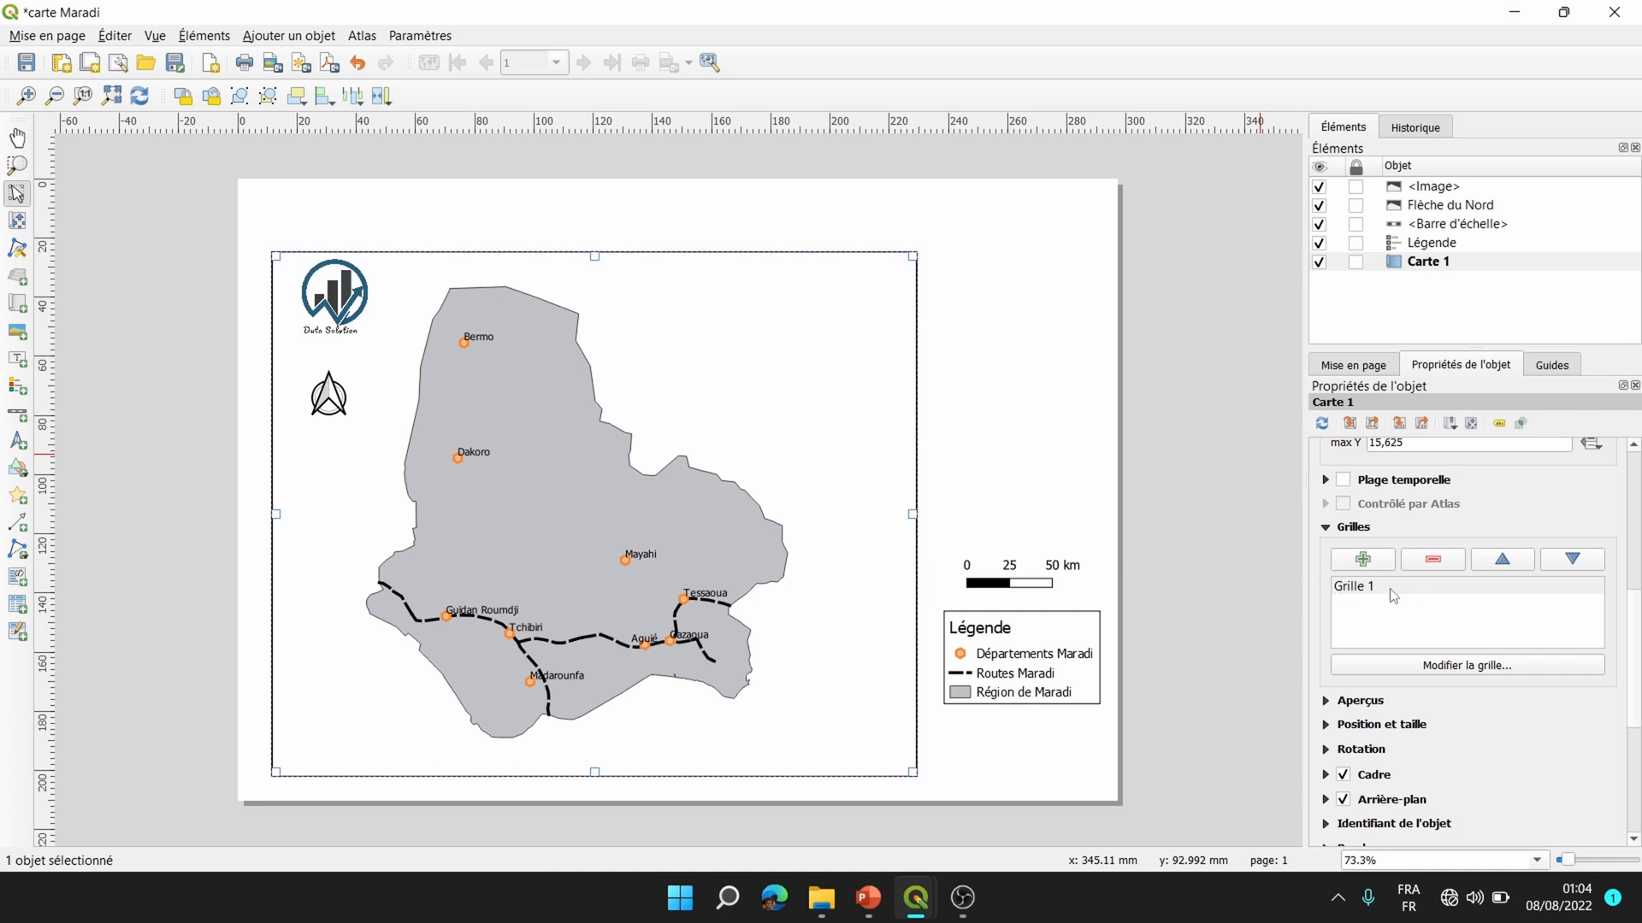
left_click(1437, 668)
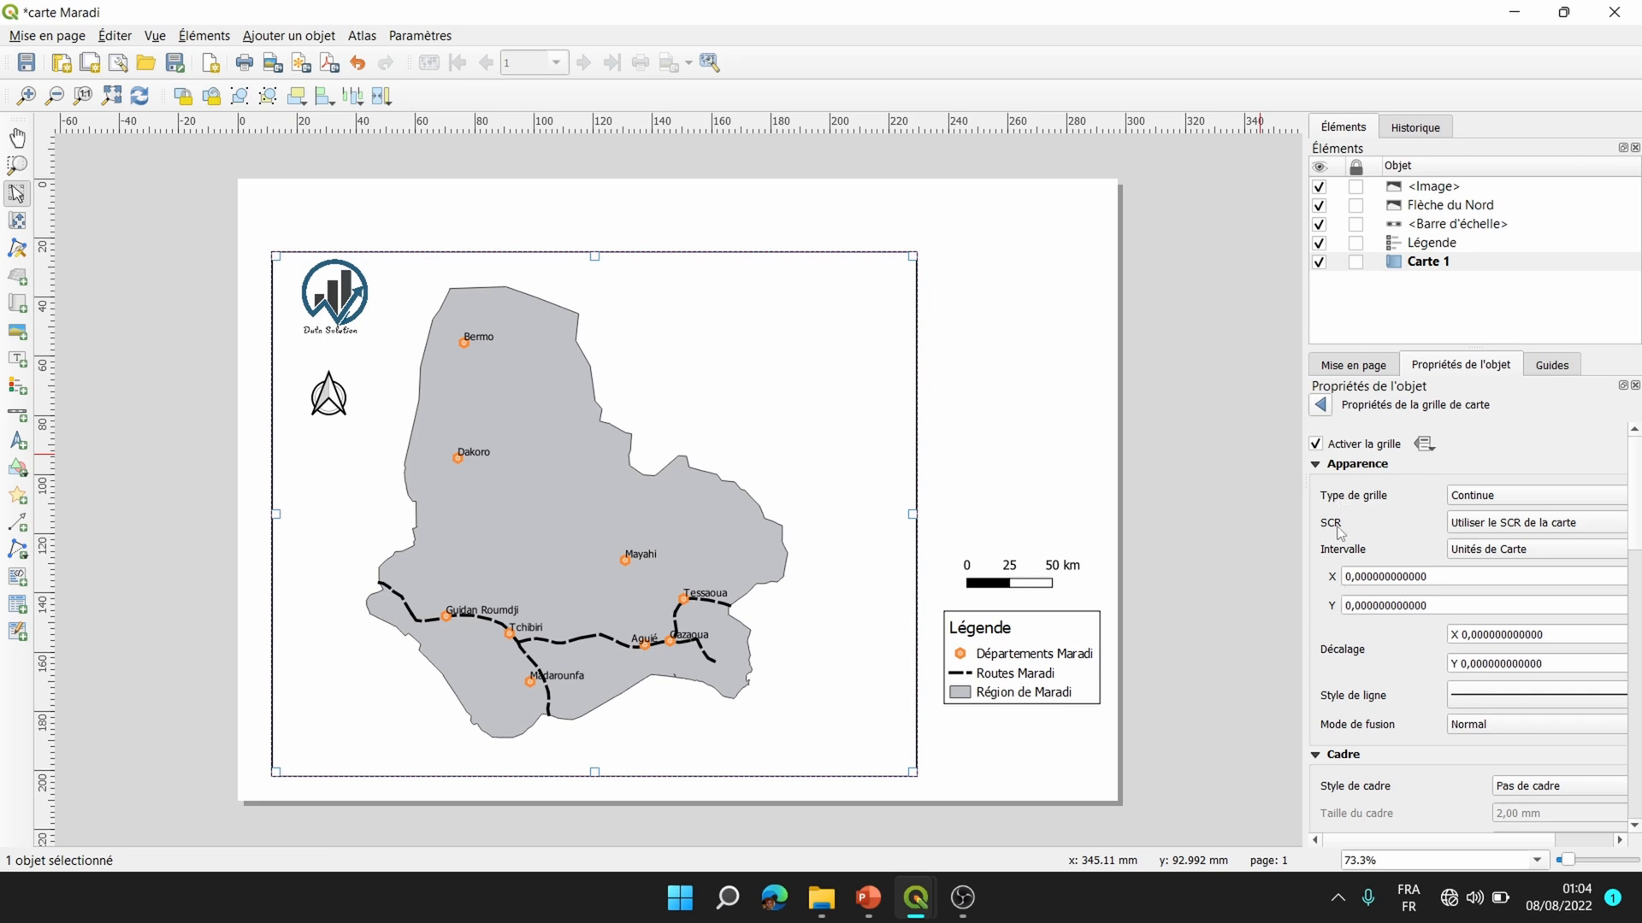
Set the grid's X and Y intervals to 2 map units.
triple_click(1354, 579)
type("2")
left_click(1418, 606)
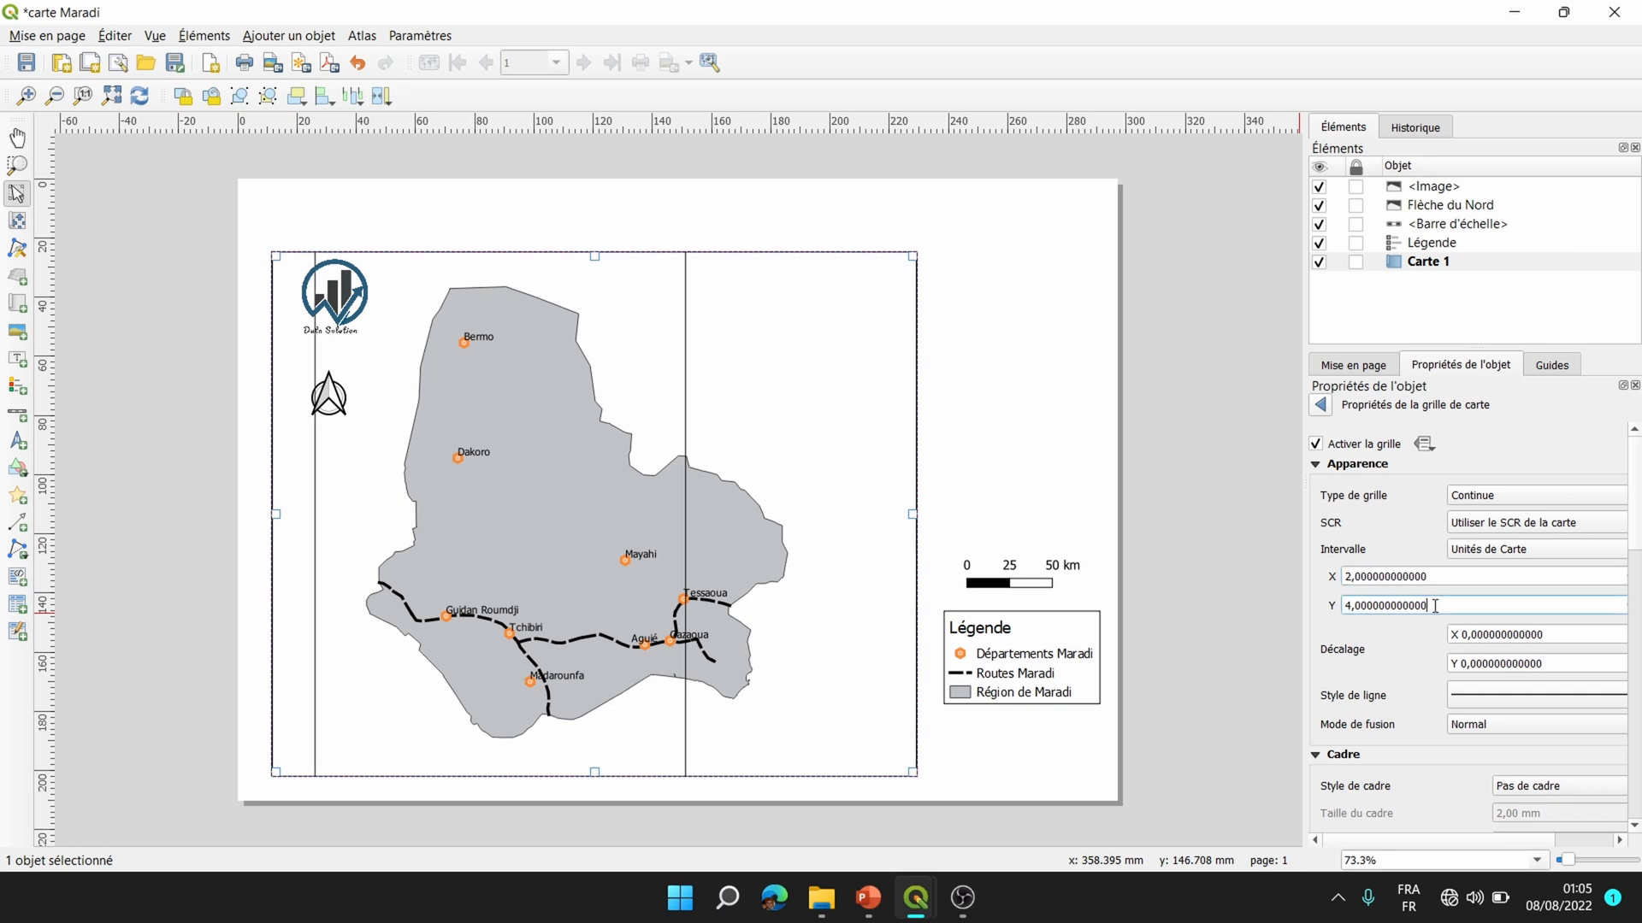
triple_click(1436, 604)
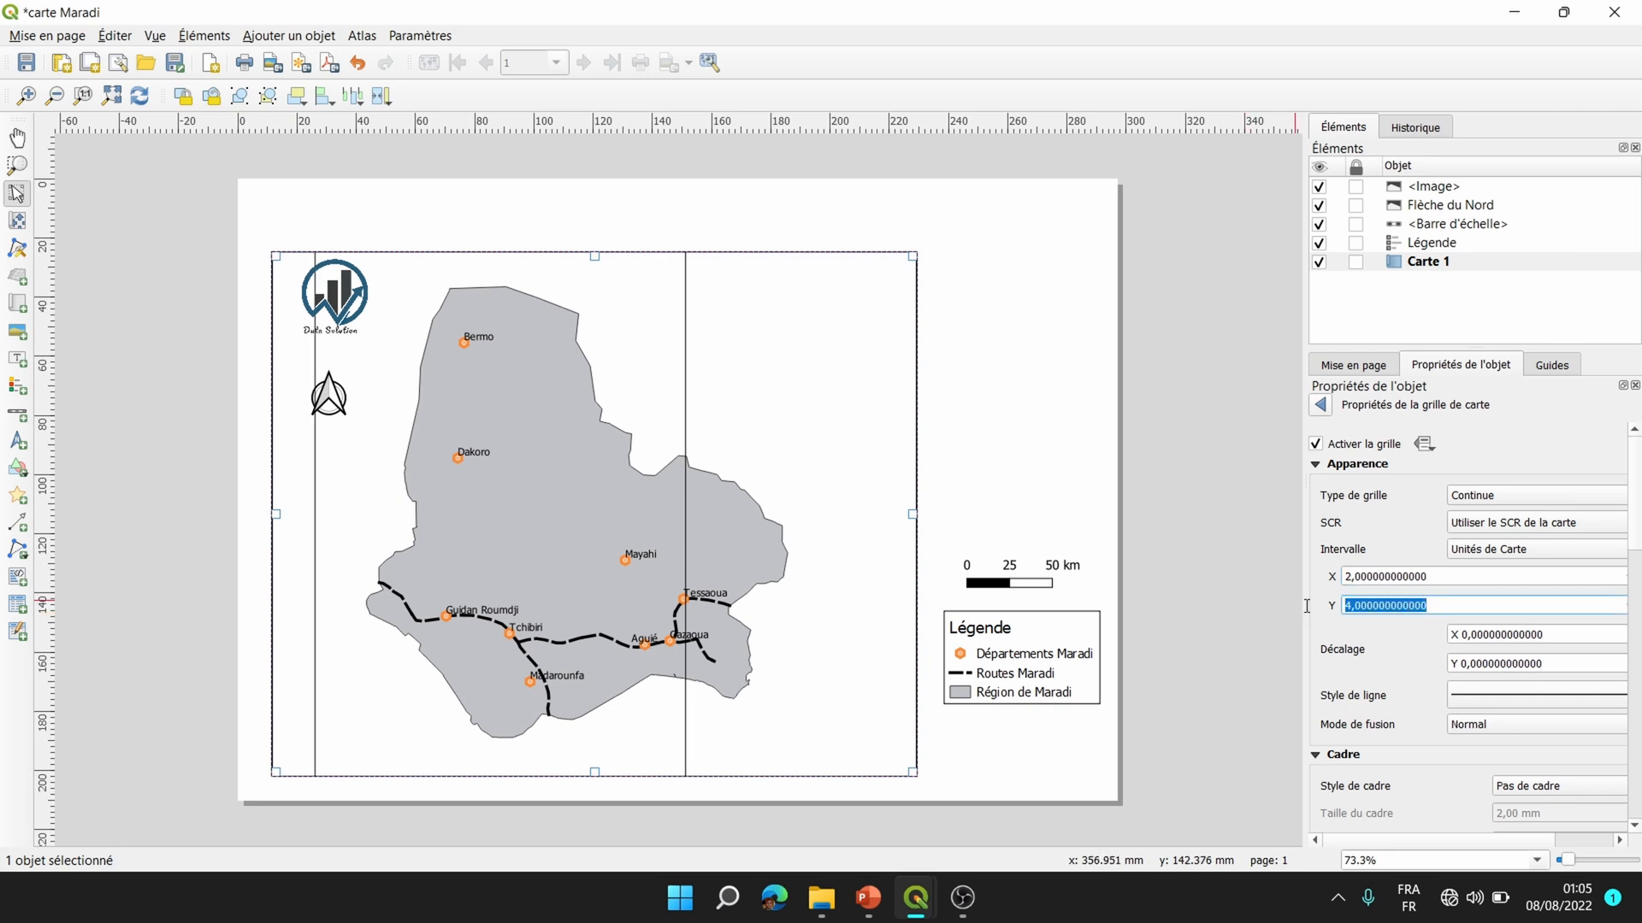
type("2")
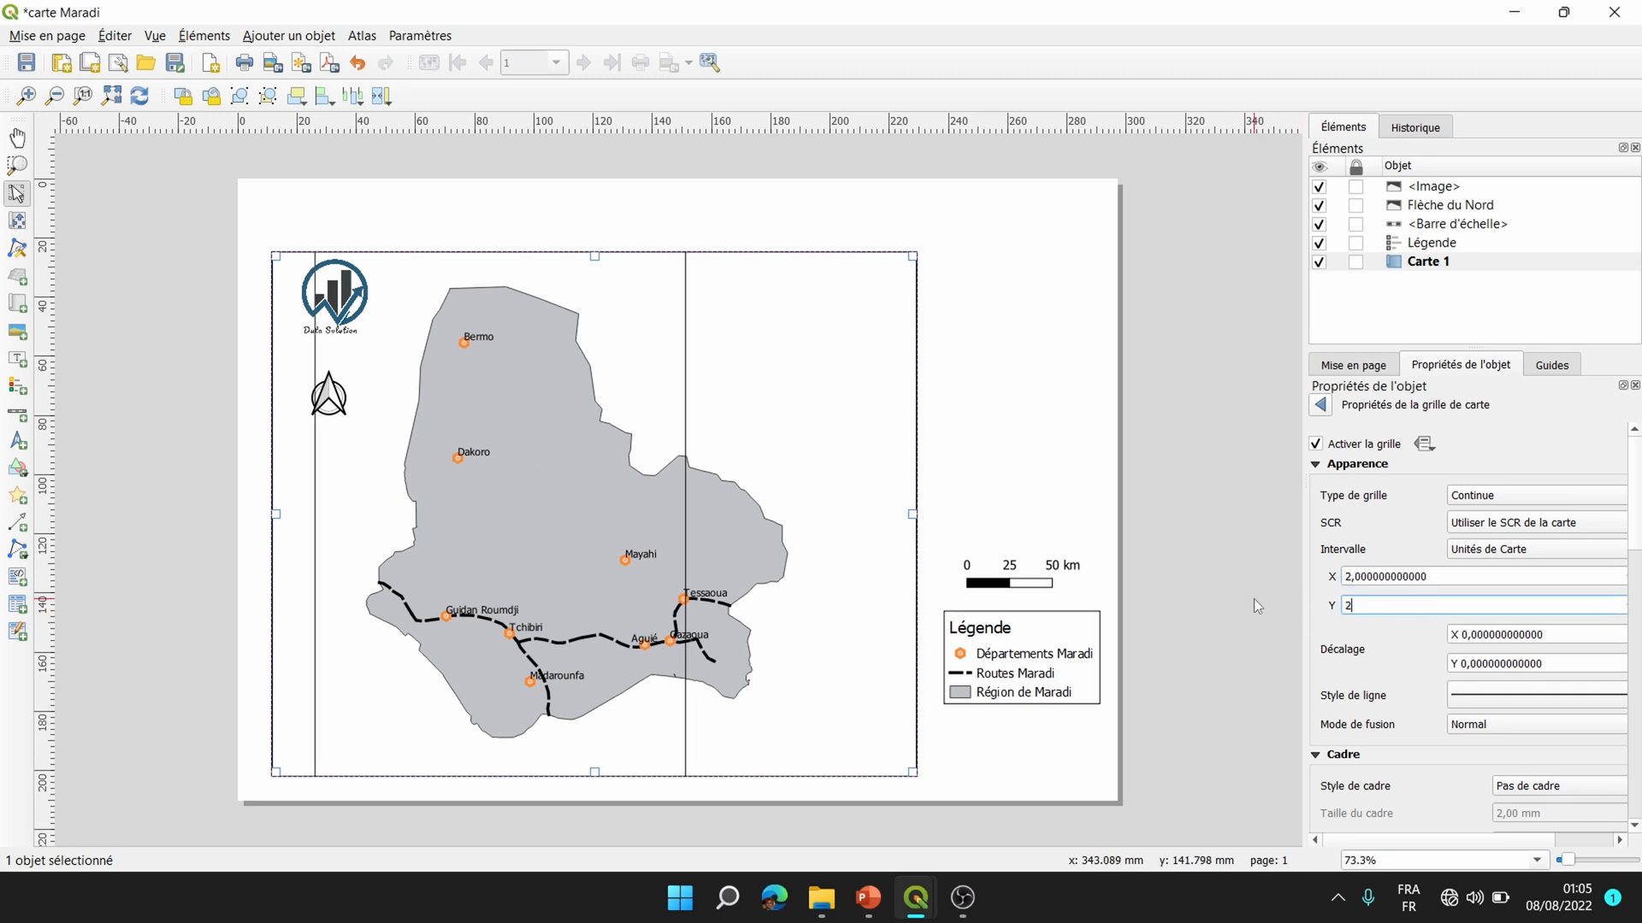
left_click(1433, 575)
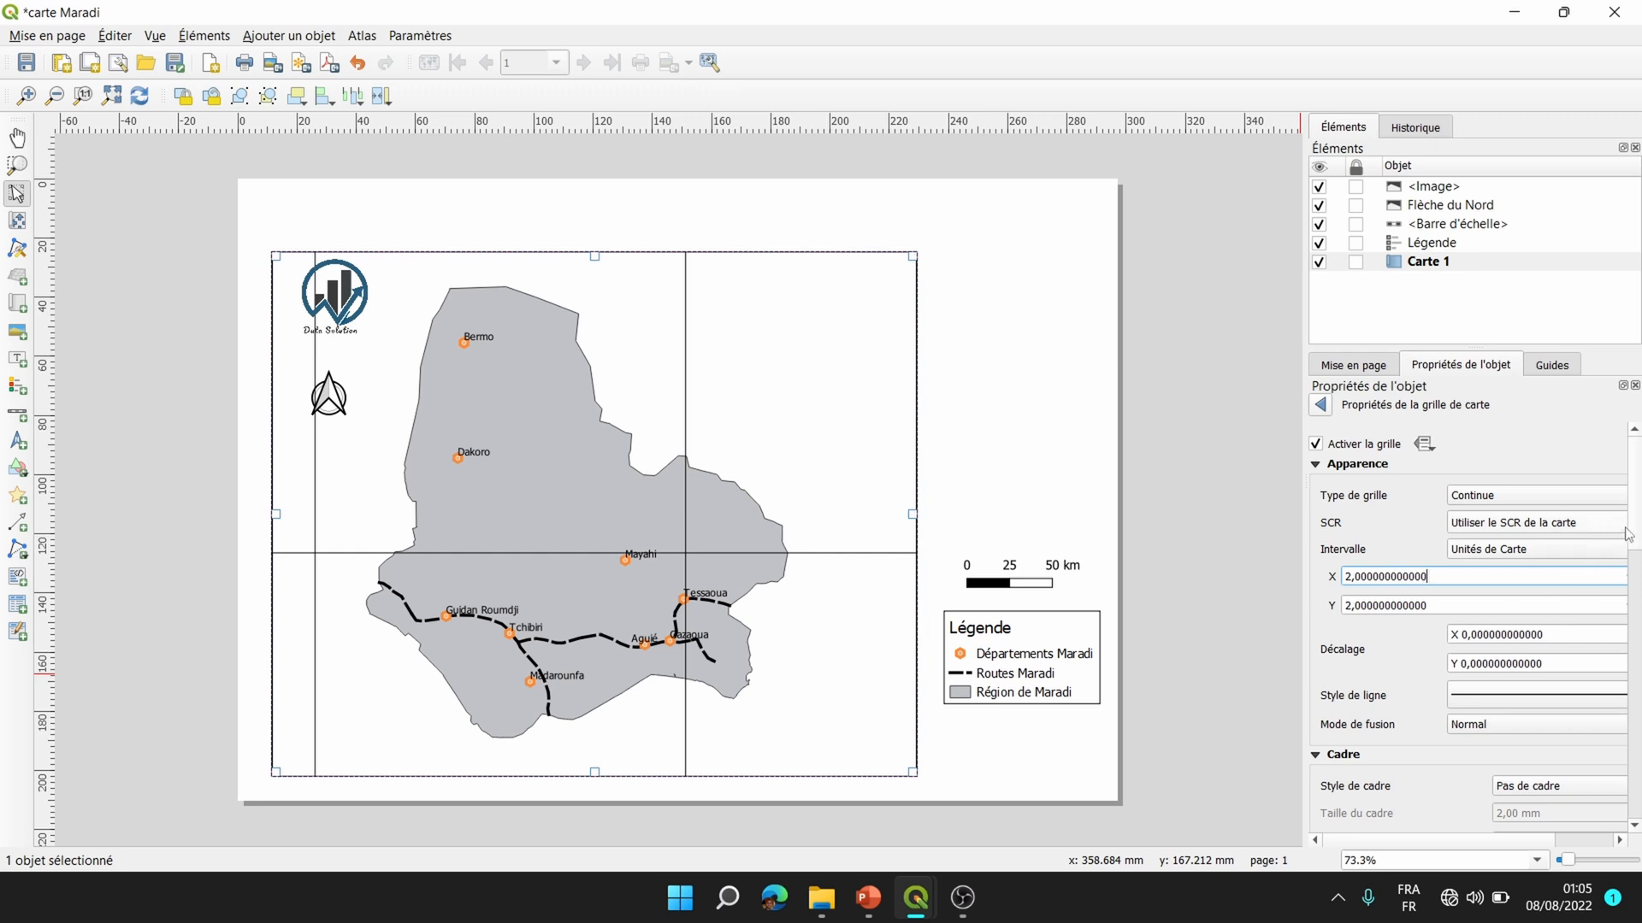
Display the grid's coordinates around the map frame.
left_click_drag(1638, 486, 1641, 674)
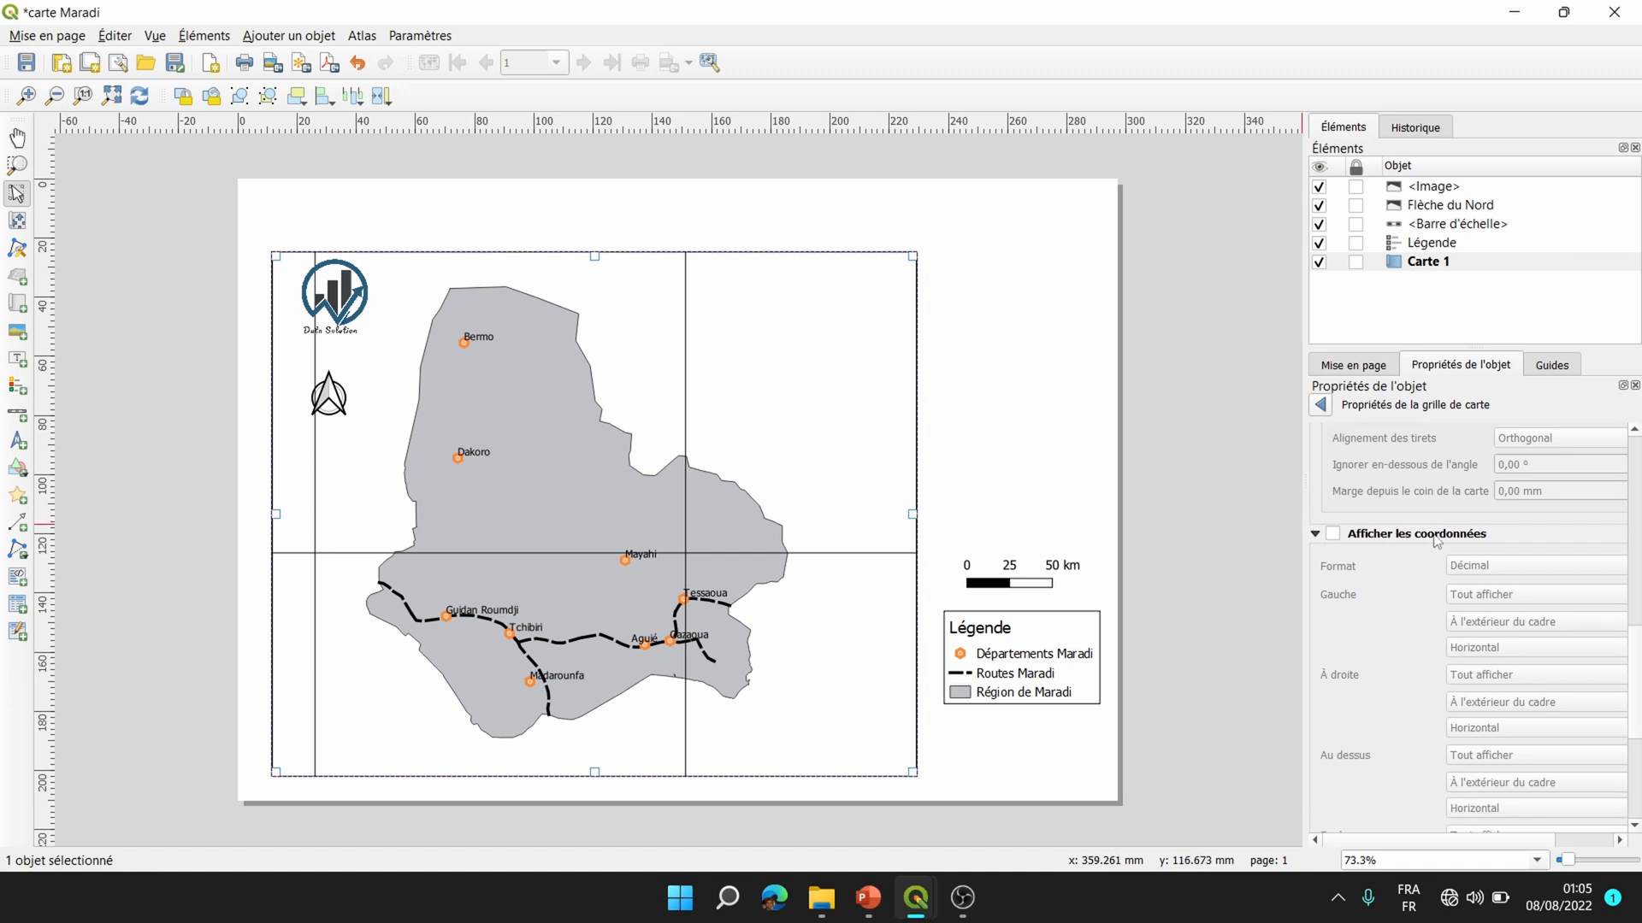
left_click(1334, 536)
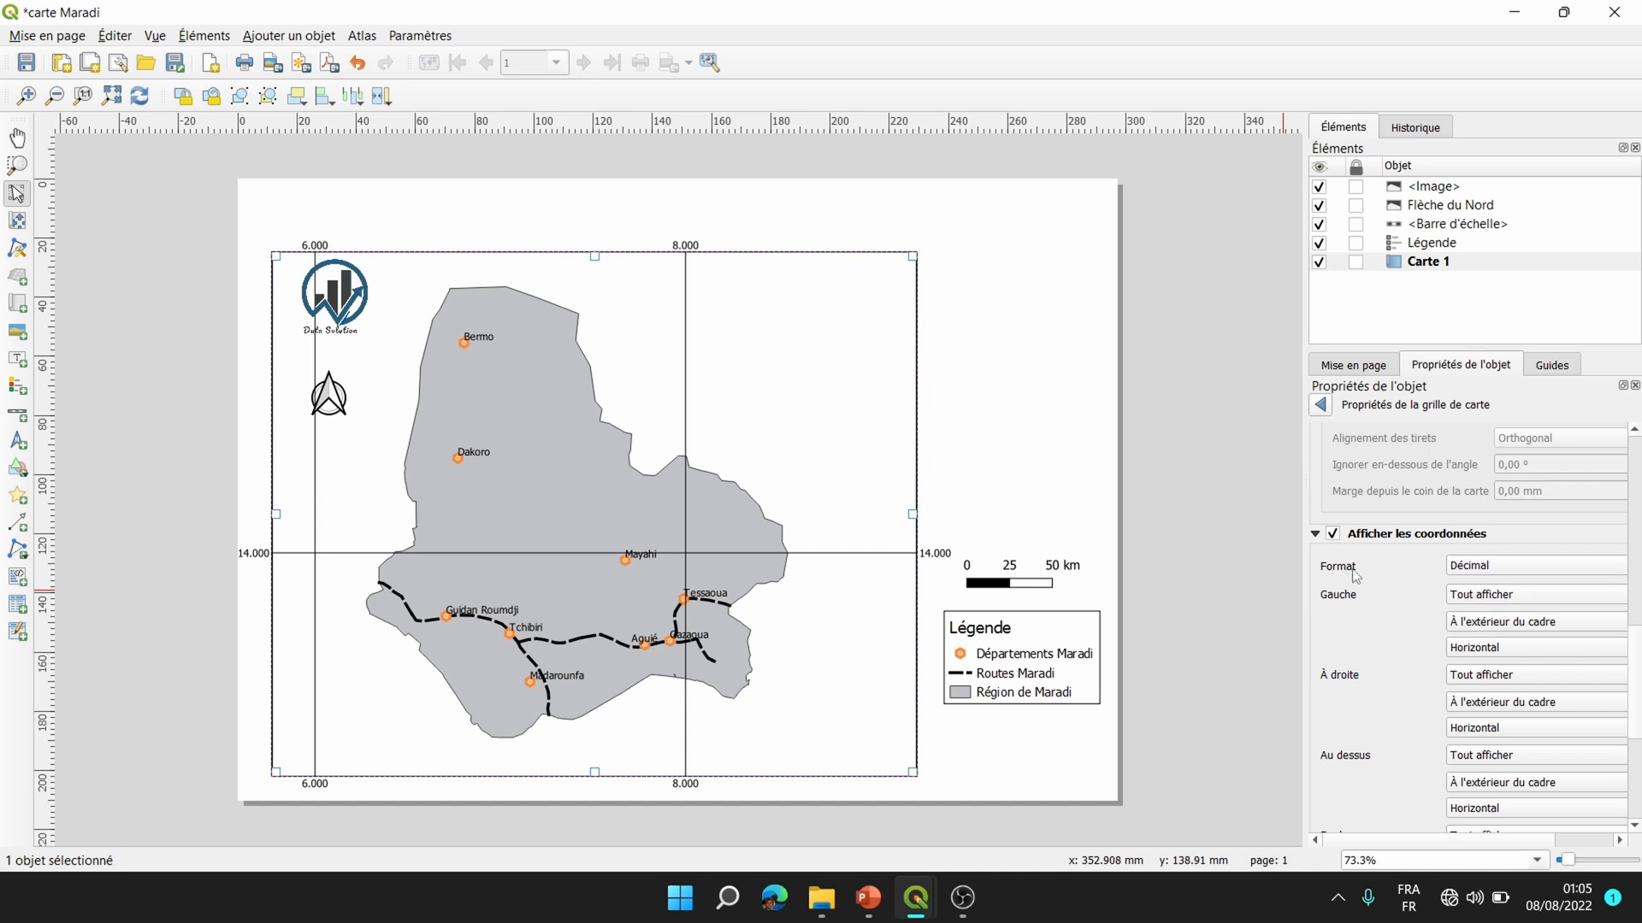
Try the coordinate formats "Degré, minute" and "Décimal avec suffixe" before restoring "Décimal".
left_click(1595, 569)
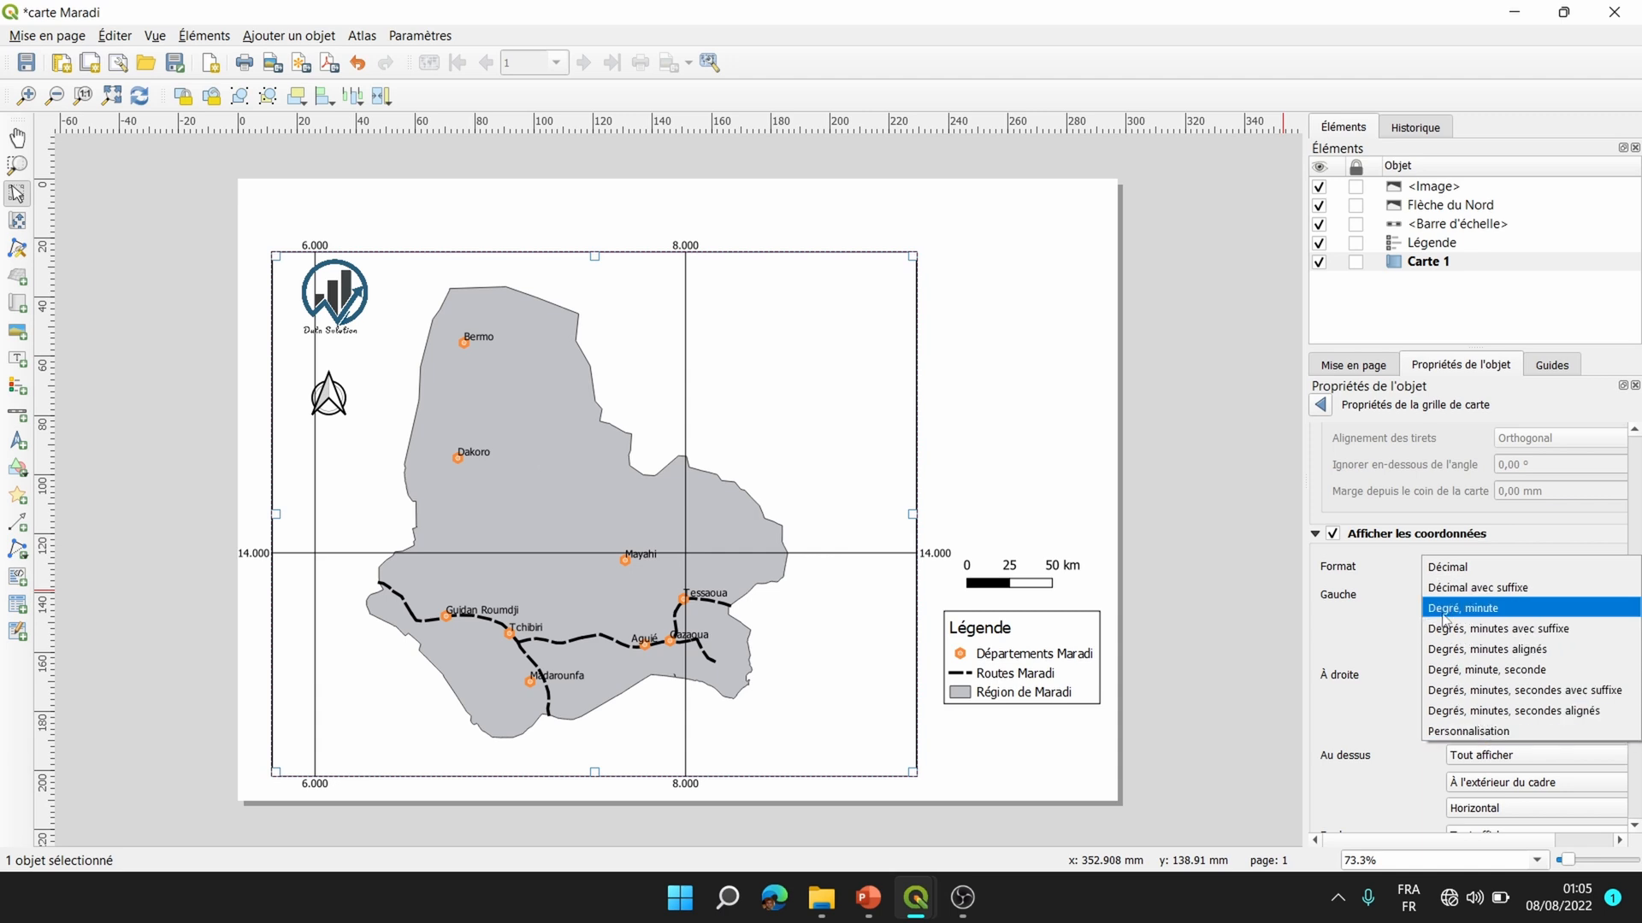
left_click(1458, 615)
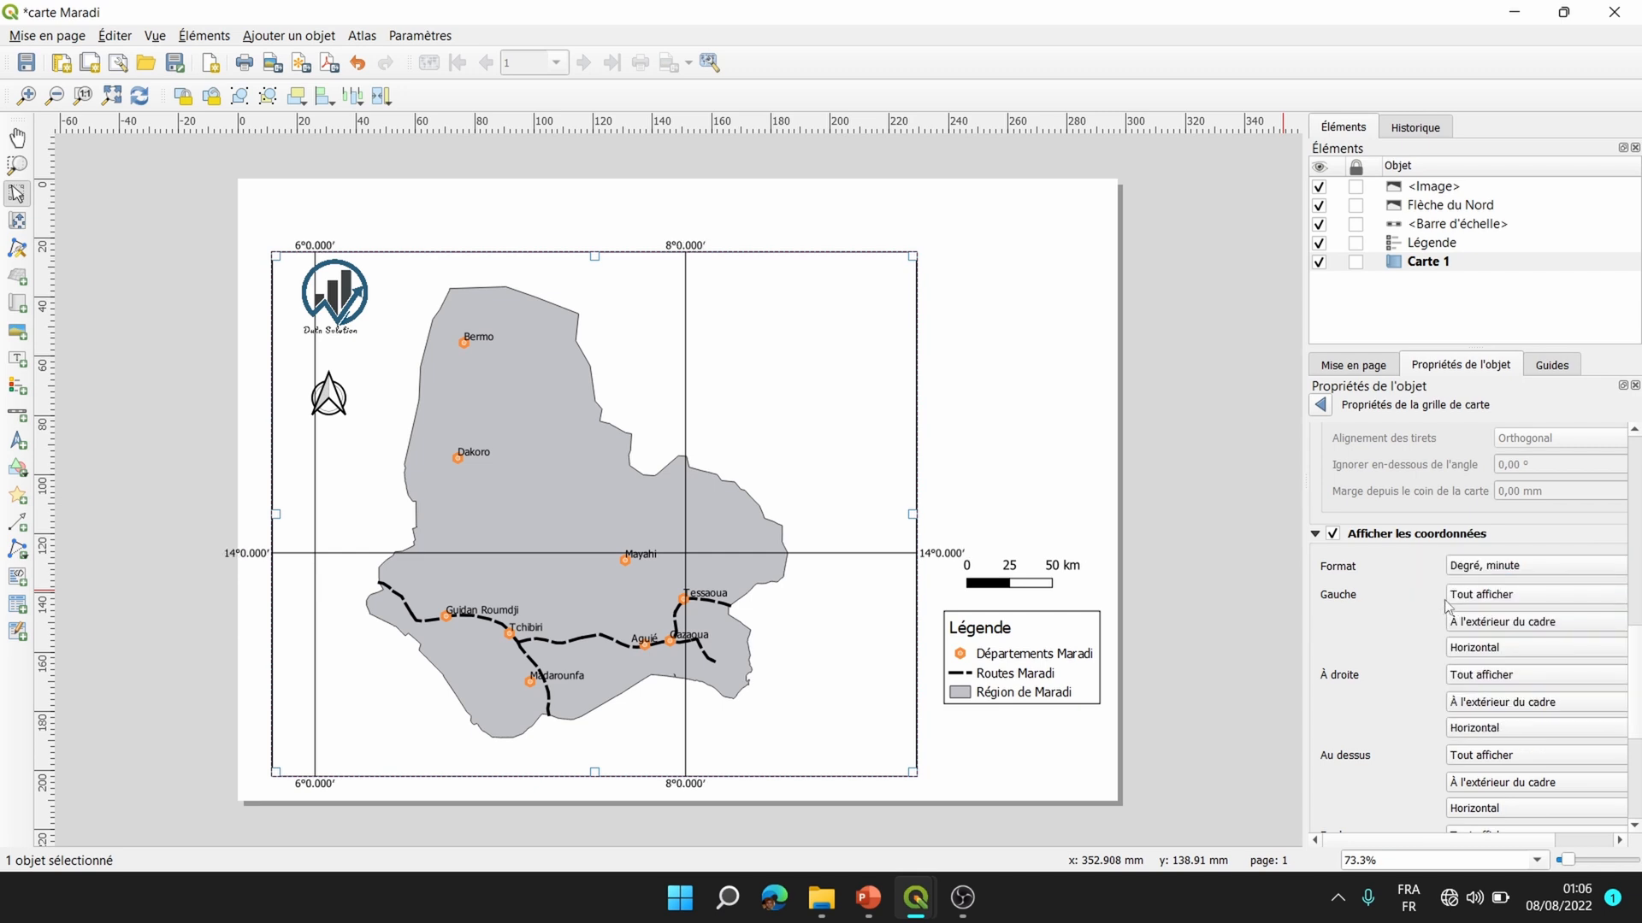
left_click(1485, 568)
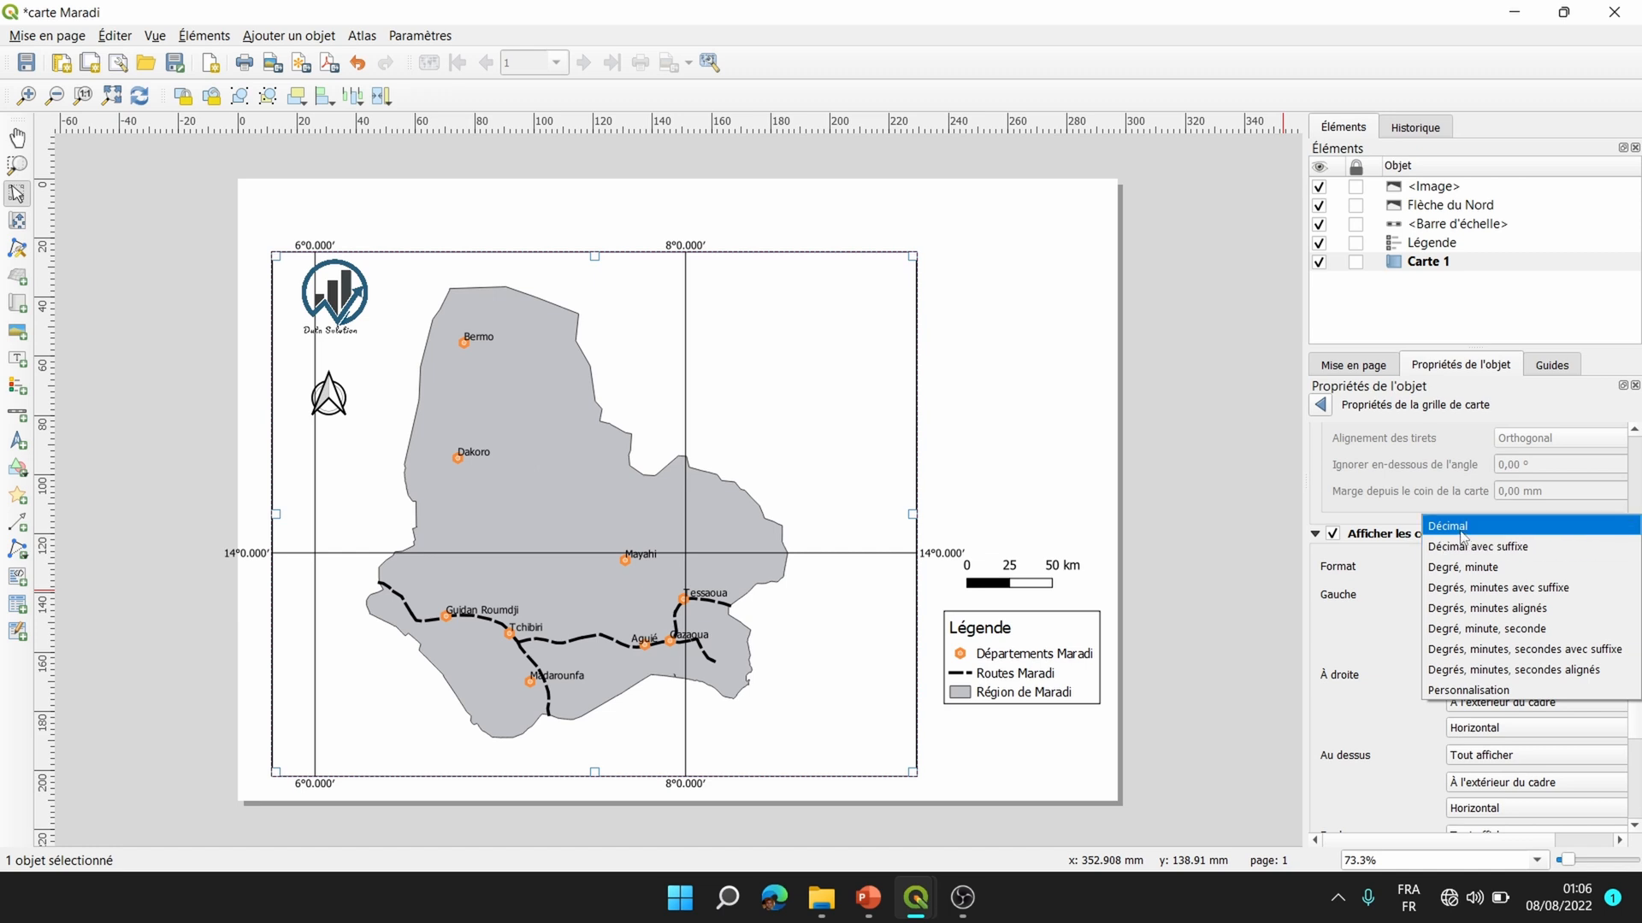
left_click(1464, 546)
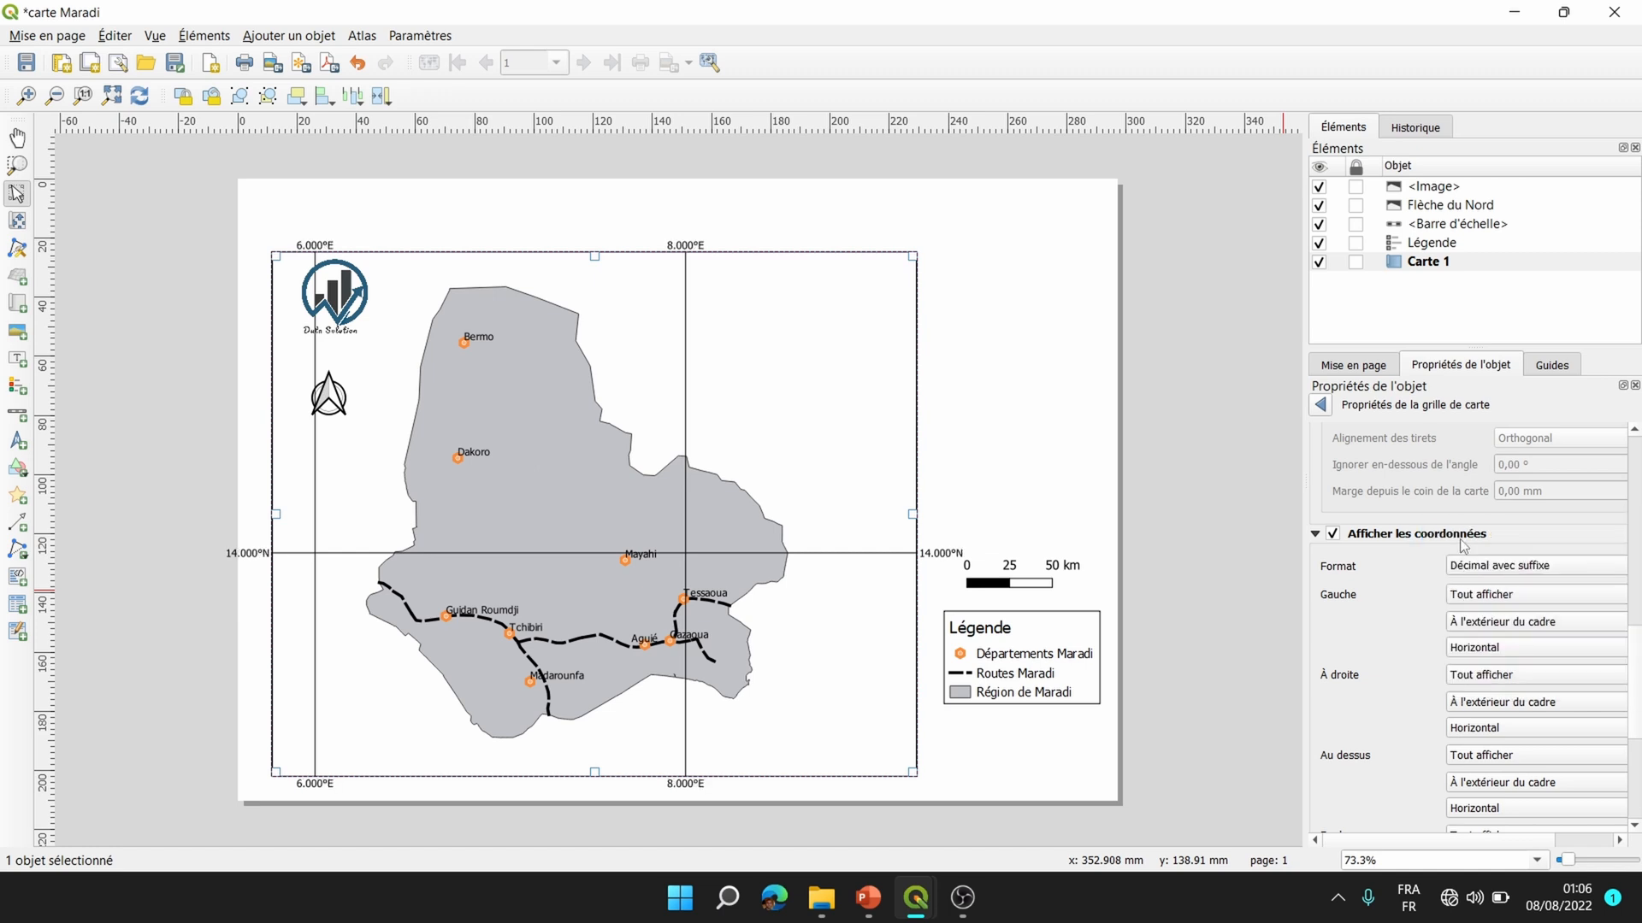
left_click(1500, 566)
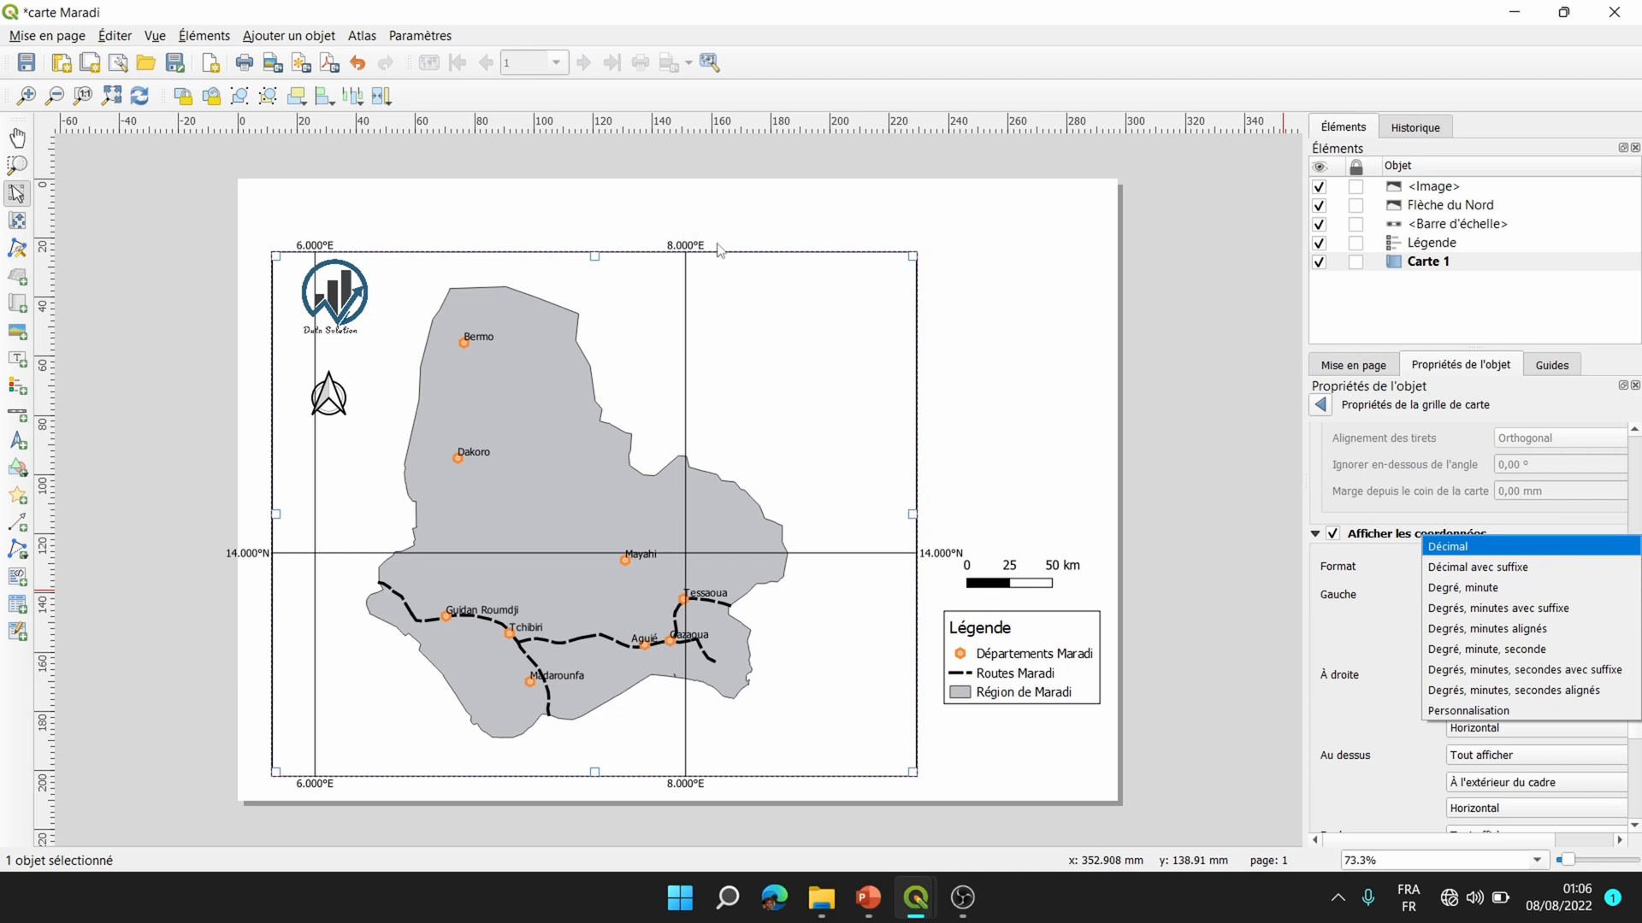
left_click(1460, 548)
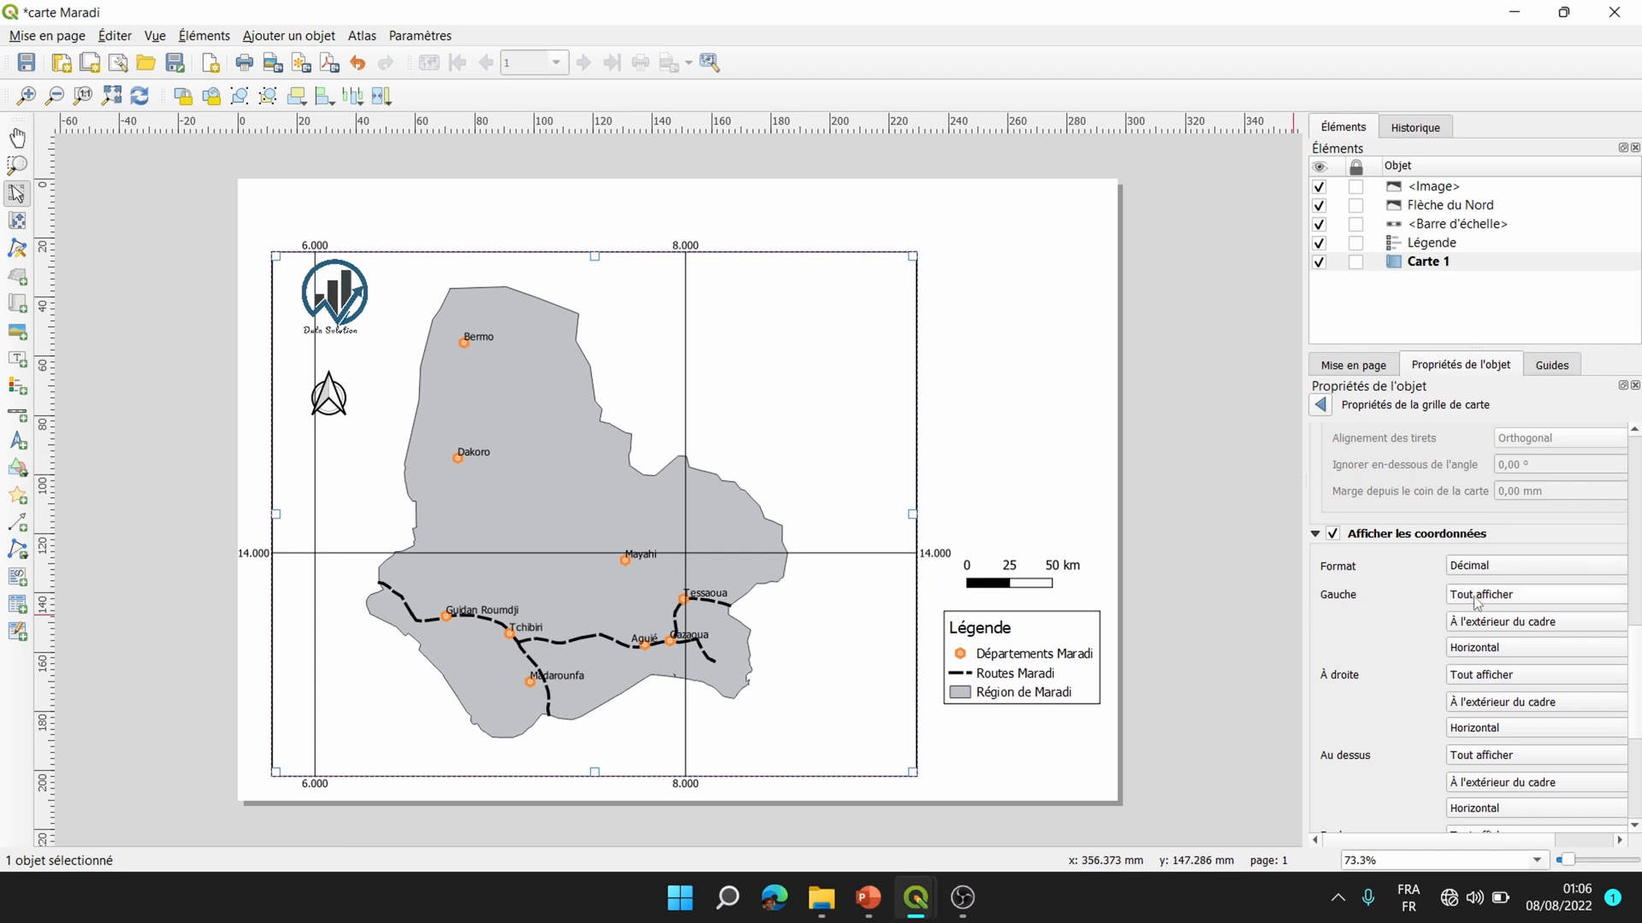
Orient the grid coordinates on the map's left and right sides as "Vertical ascendant".
left_click(1486, 650)
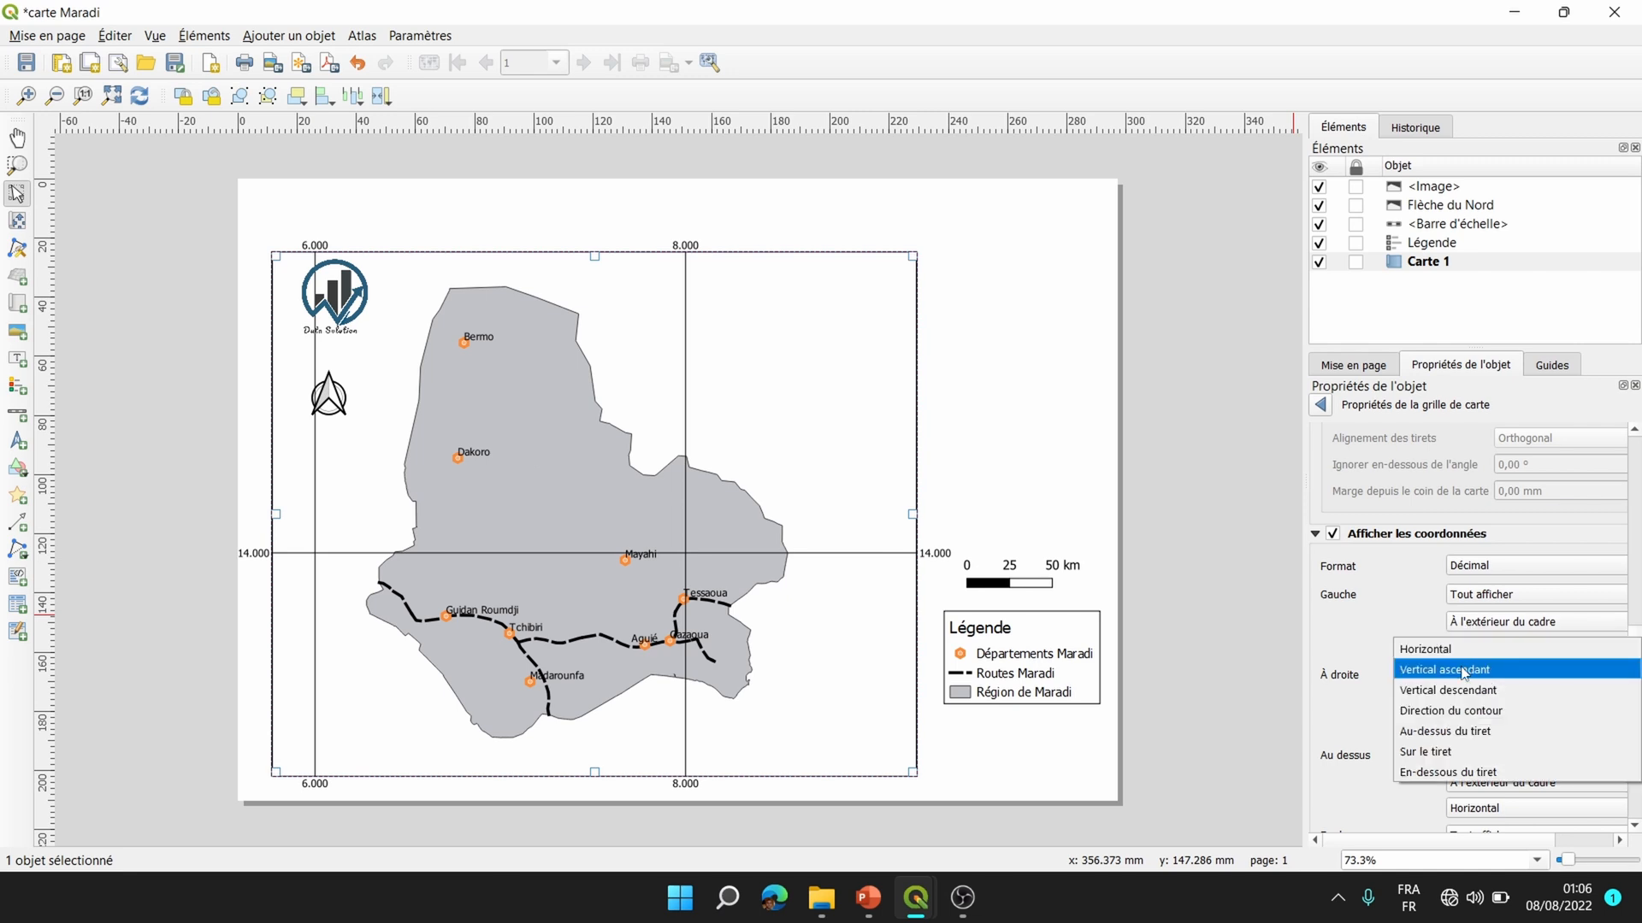
left_click(1465, 671)
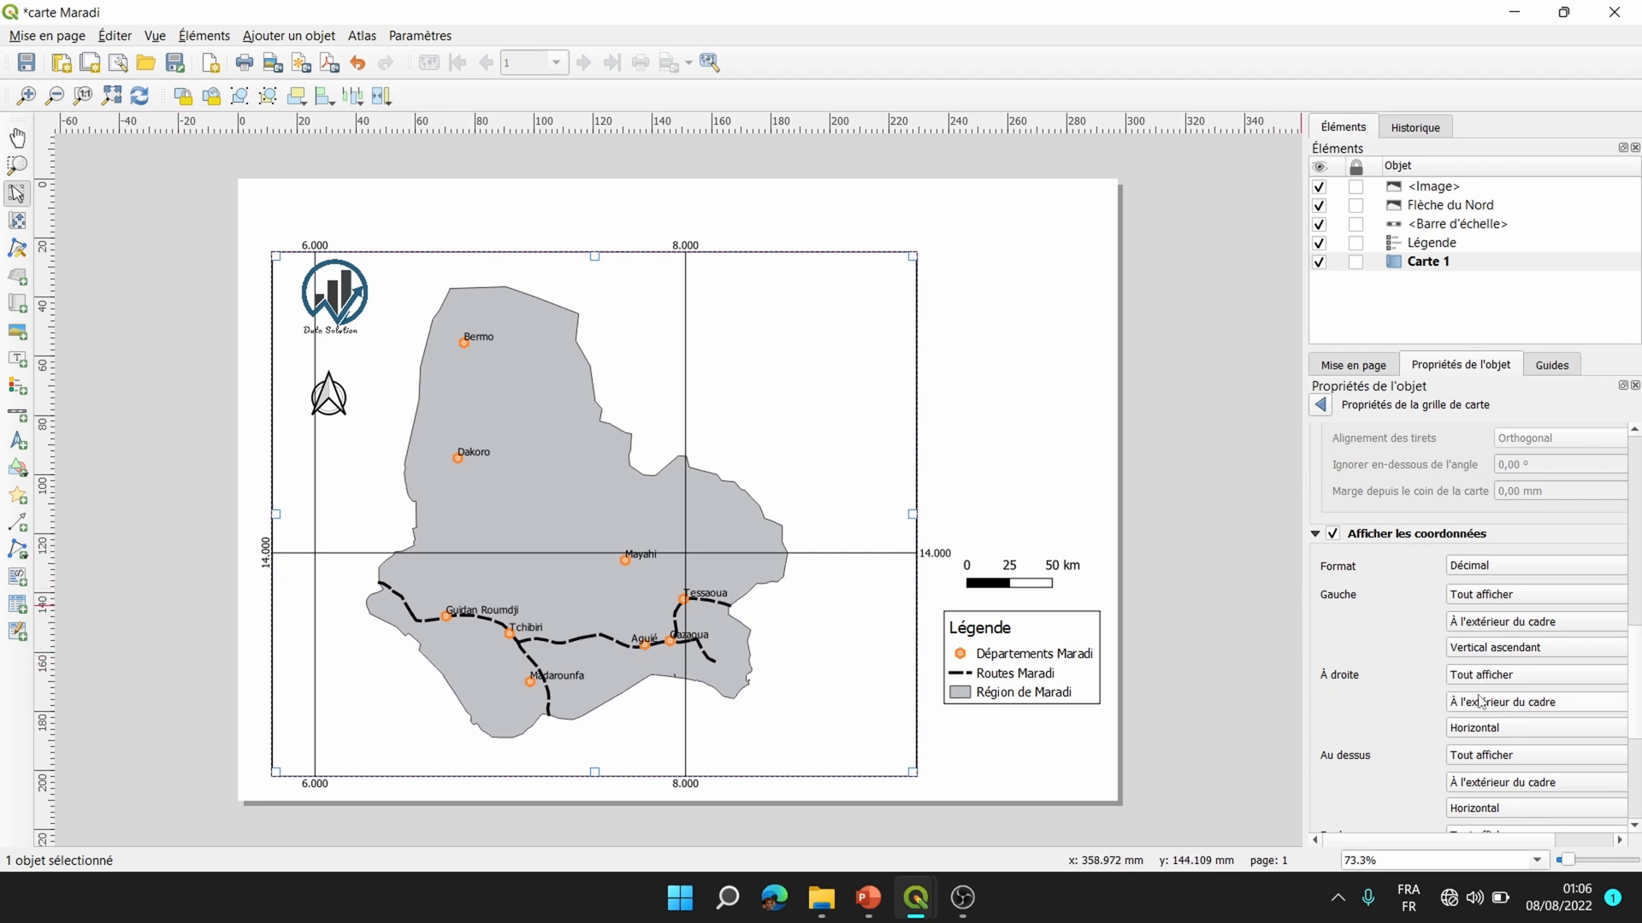
left_click(1479, 728)
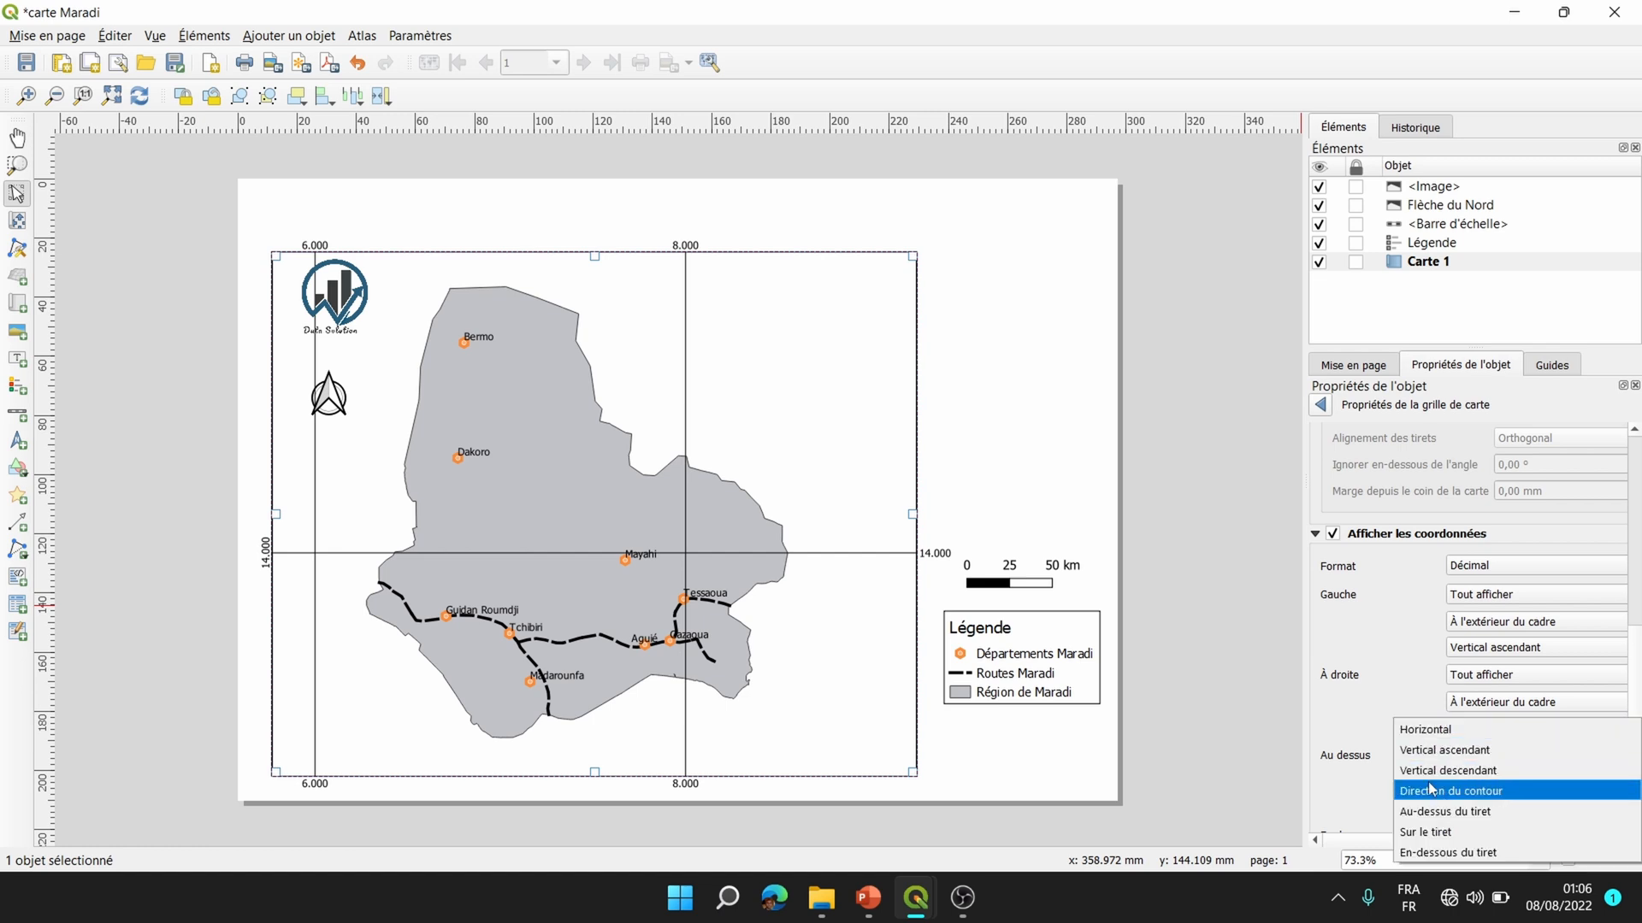
left_click(1427, 751)
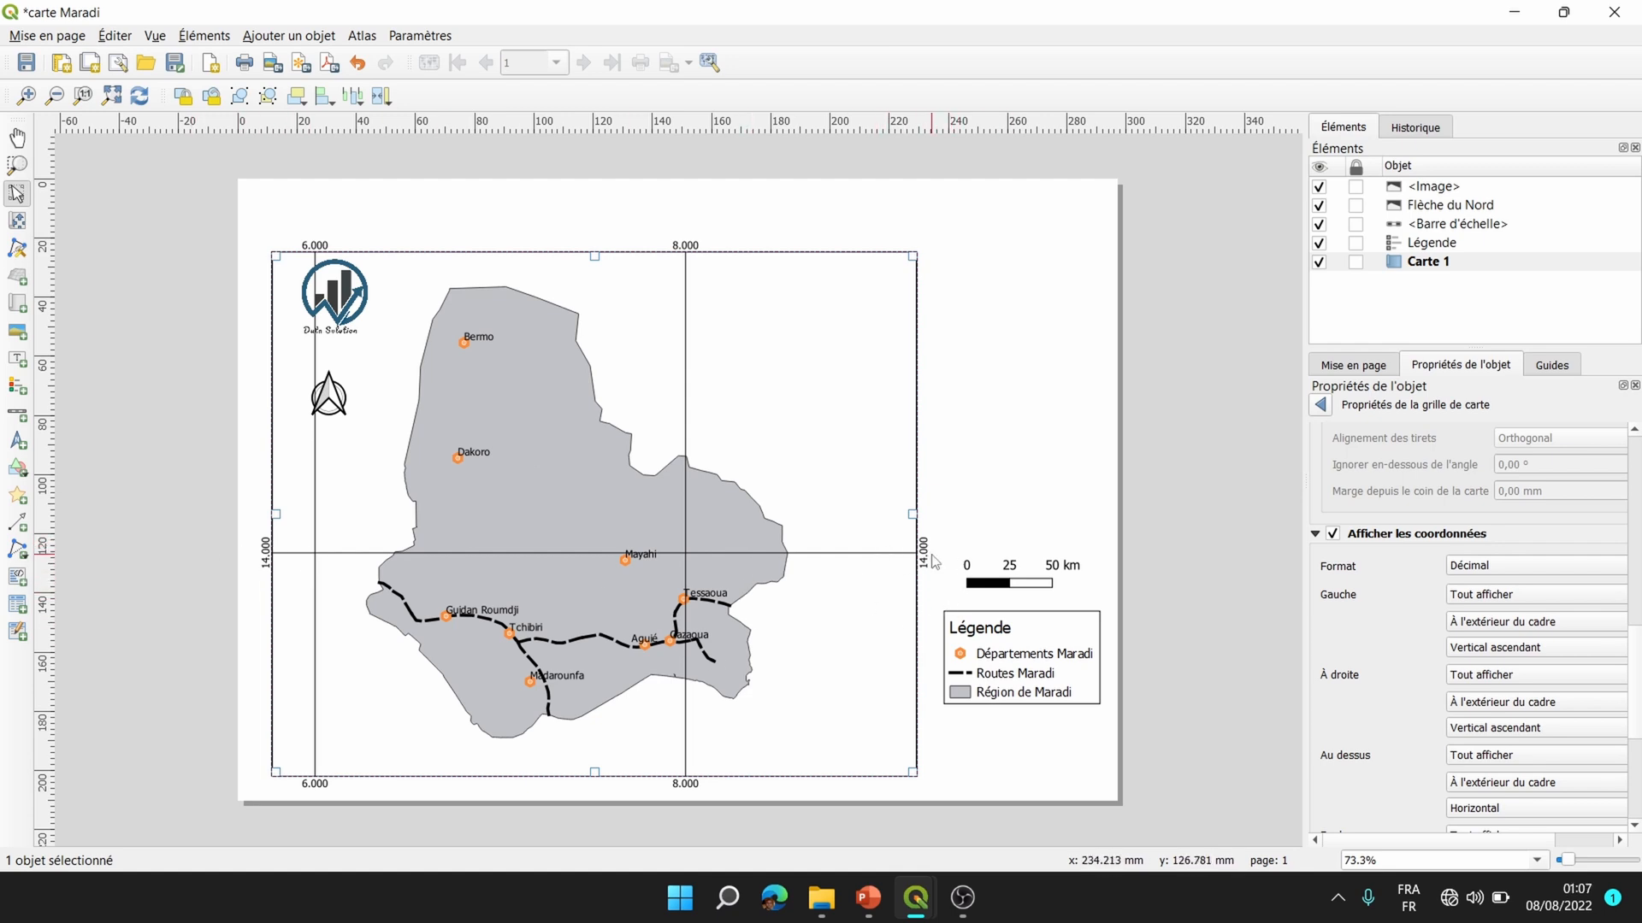
Try the grid type "Croix" and switch the map grid to "Symboles".
left_click_drag(1640, 652, 1639, 436)
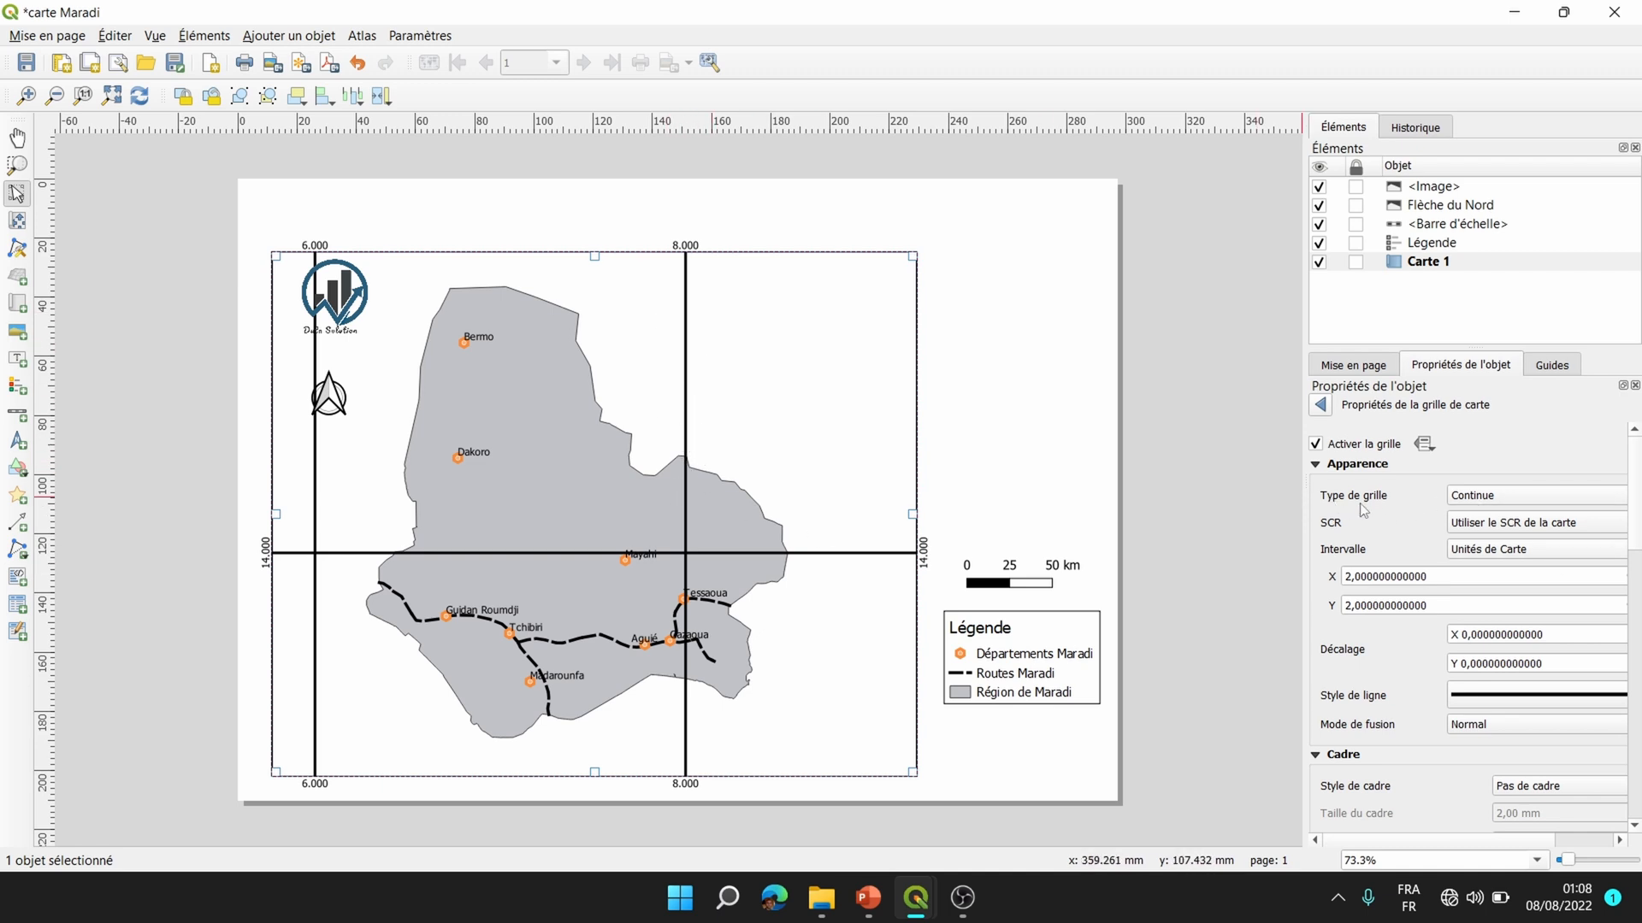
left_click(1471, 504)
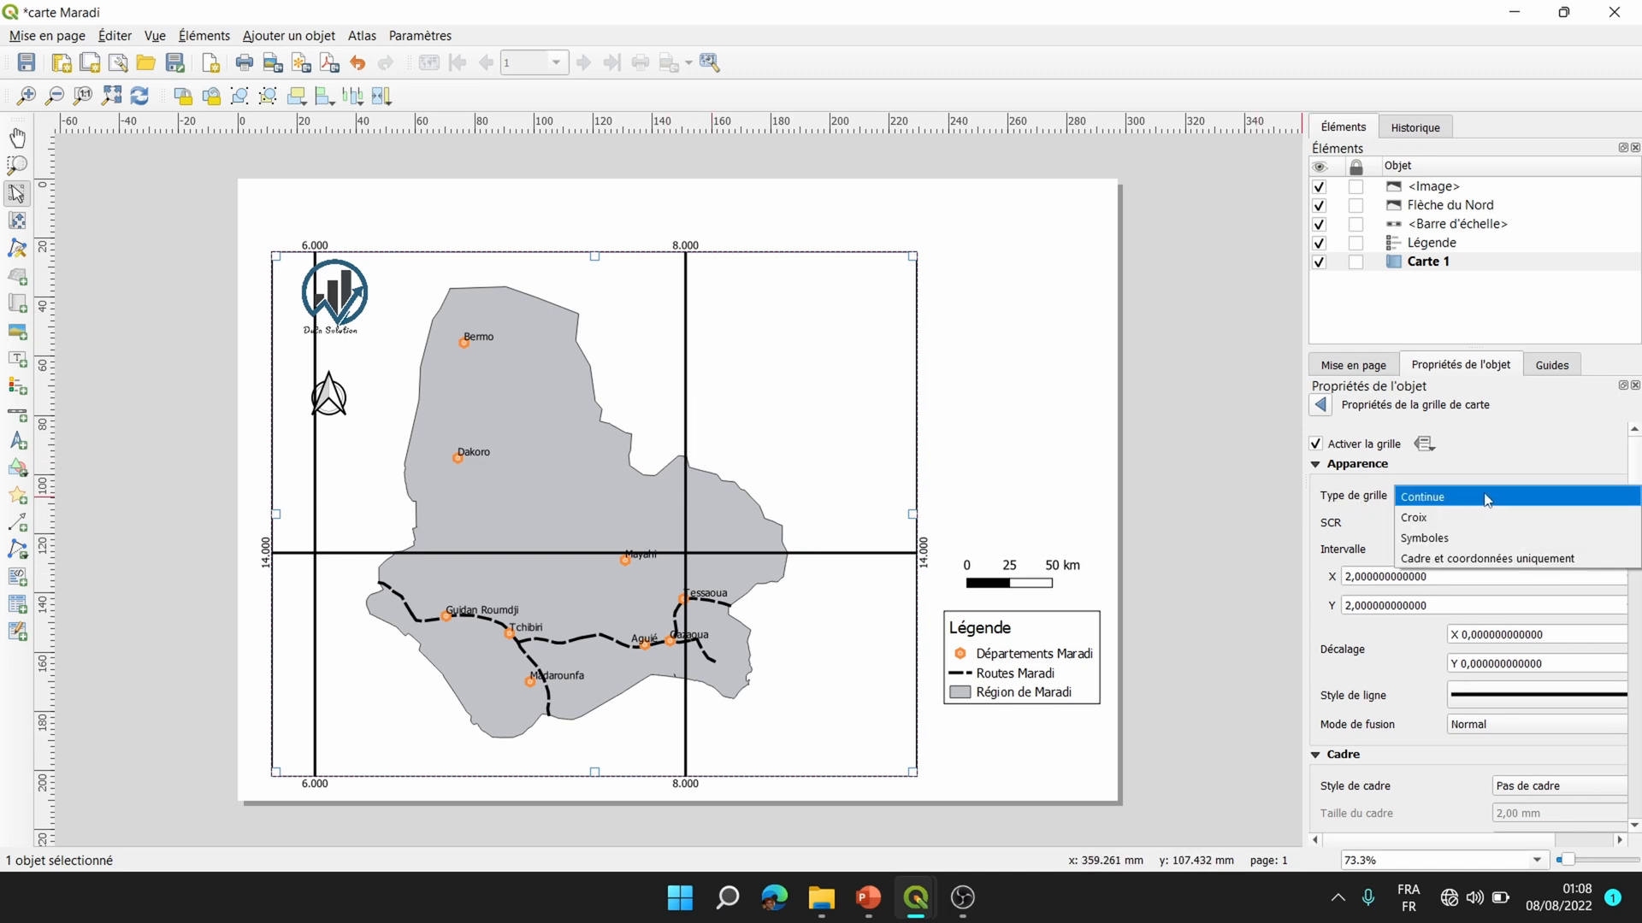
left_click(1428, 519)
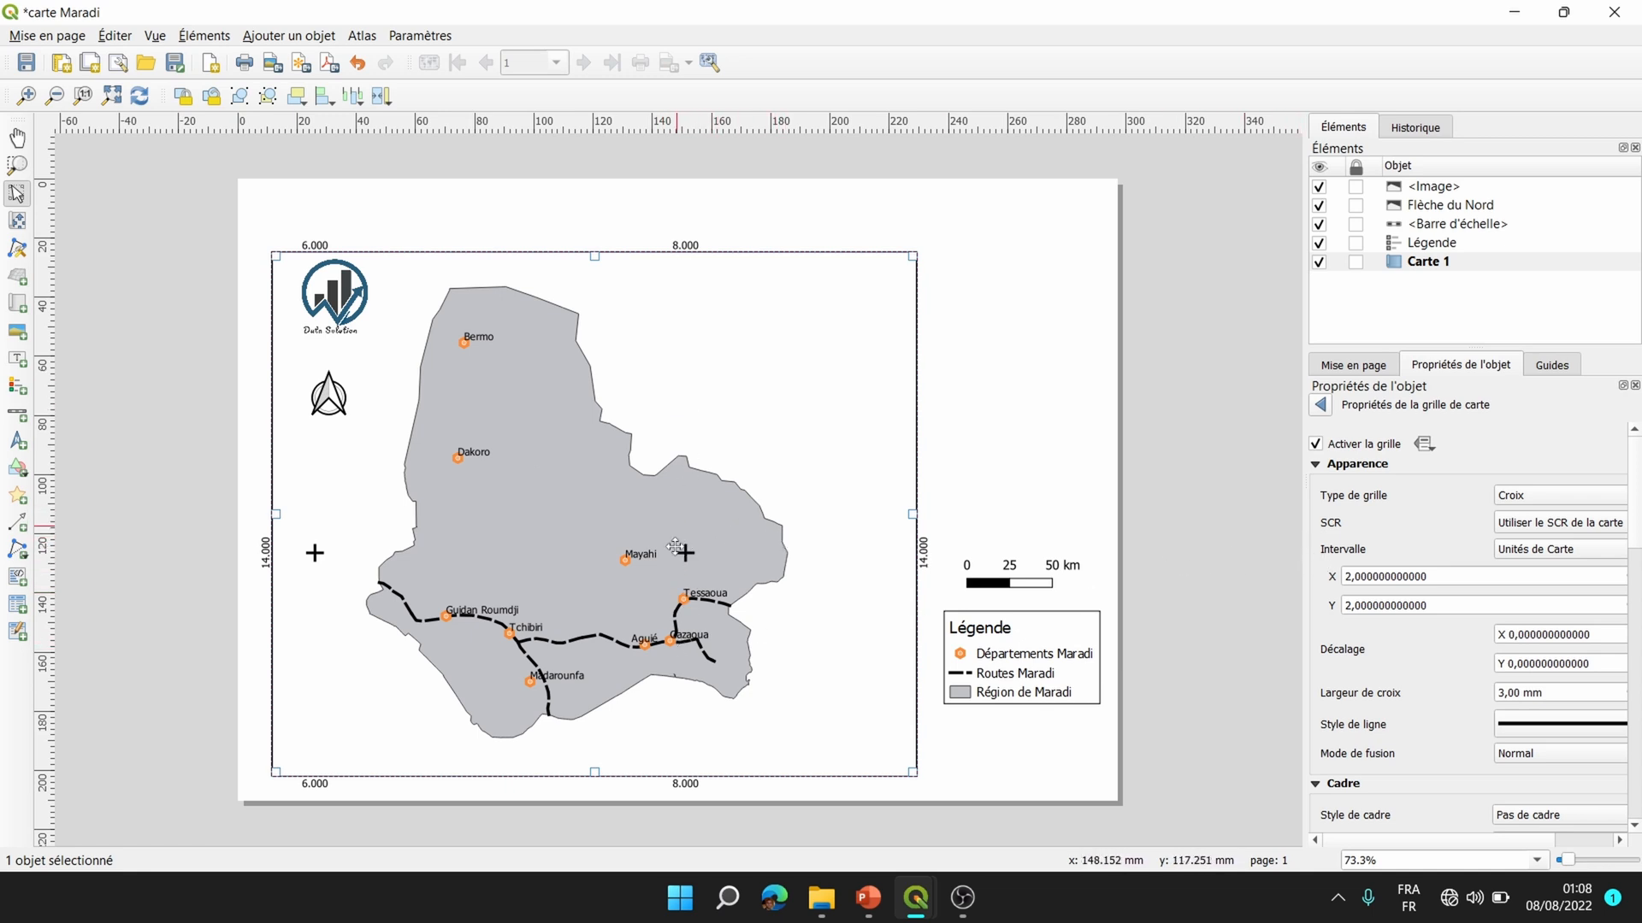
left_click(1533, 499)
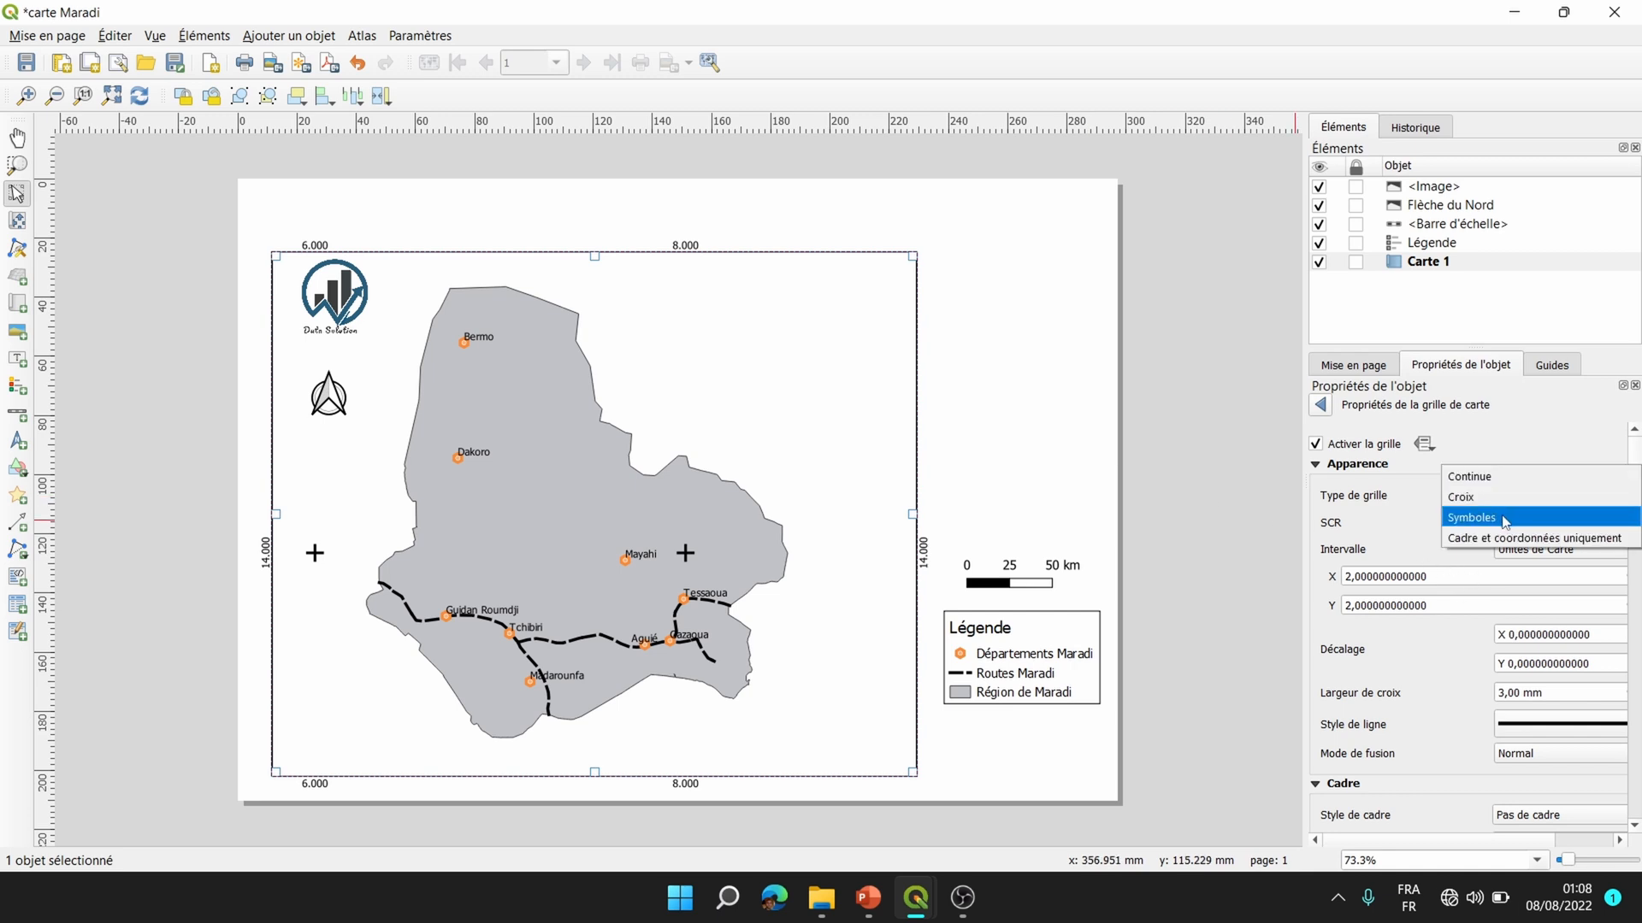
left_click(1505, 519)
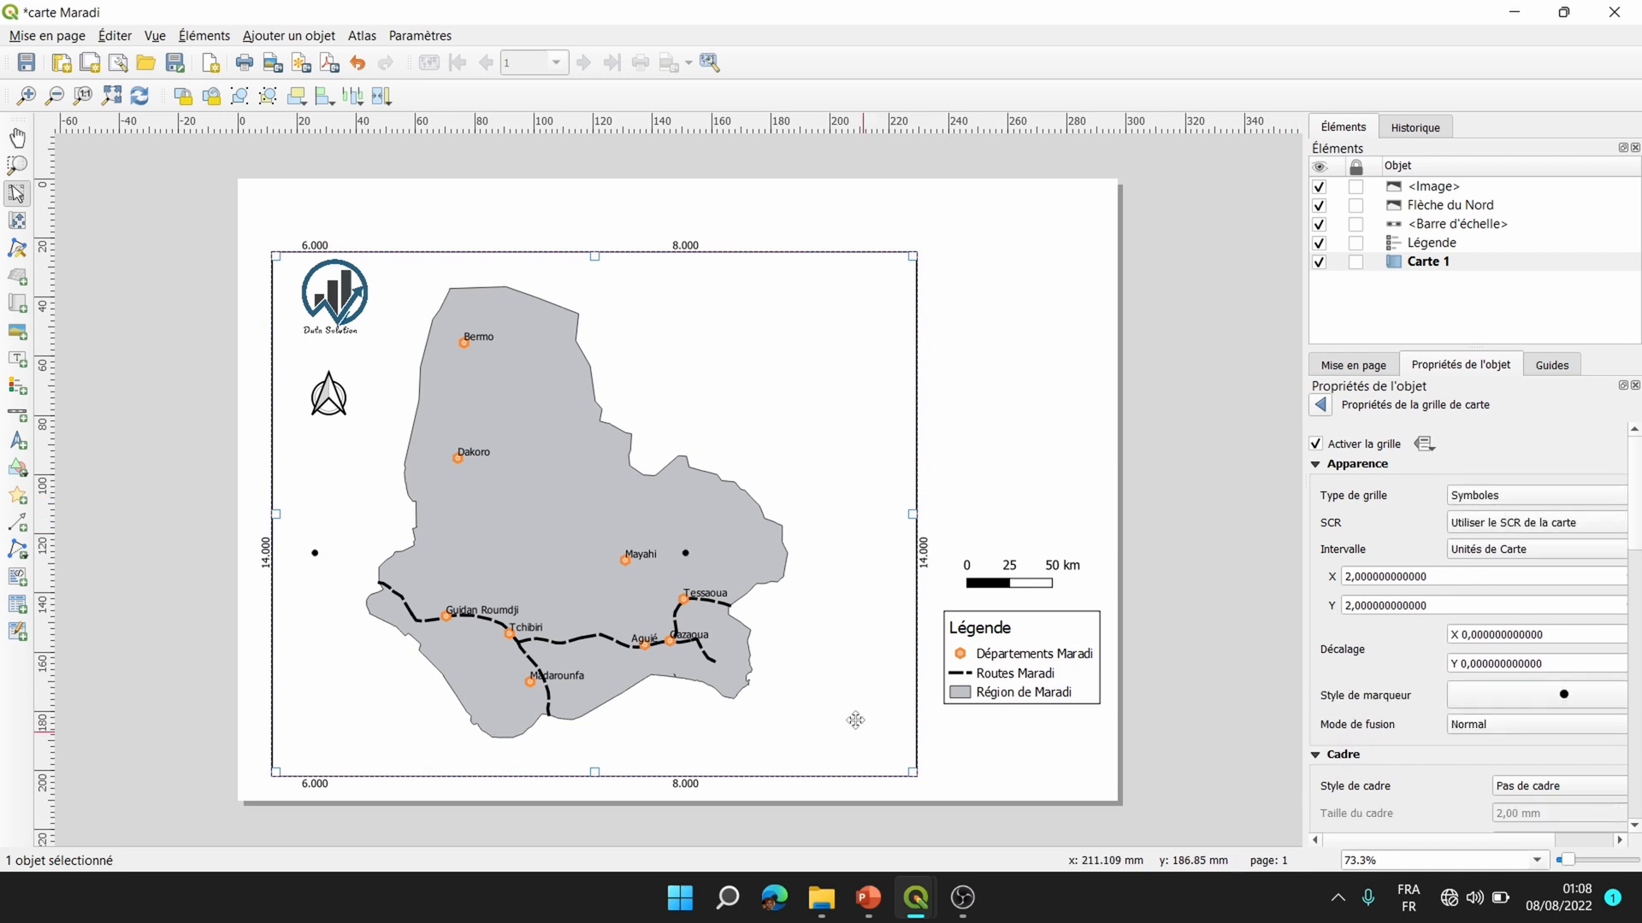
Set the map grid's type to "Cadre et coordonnées uniquement".
left_click(1471, 502)
left_click(1465, 517)
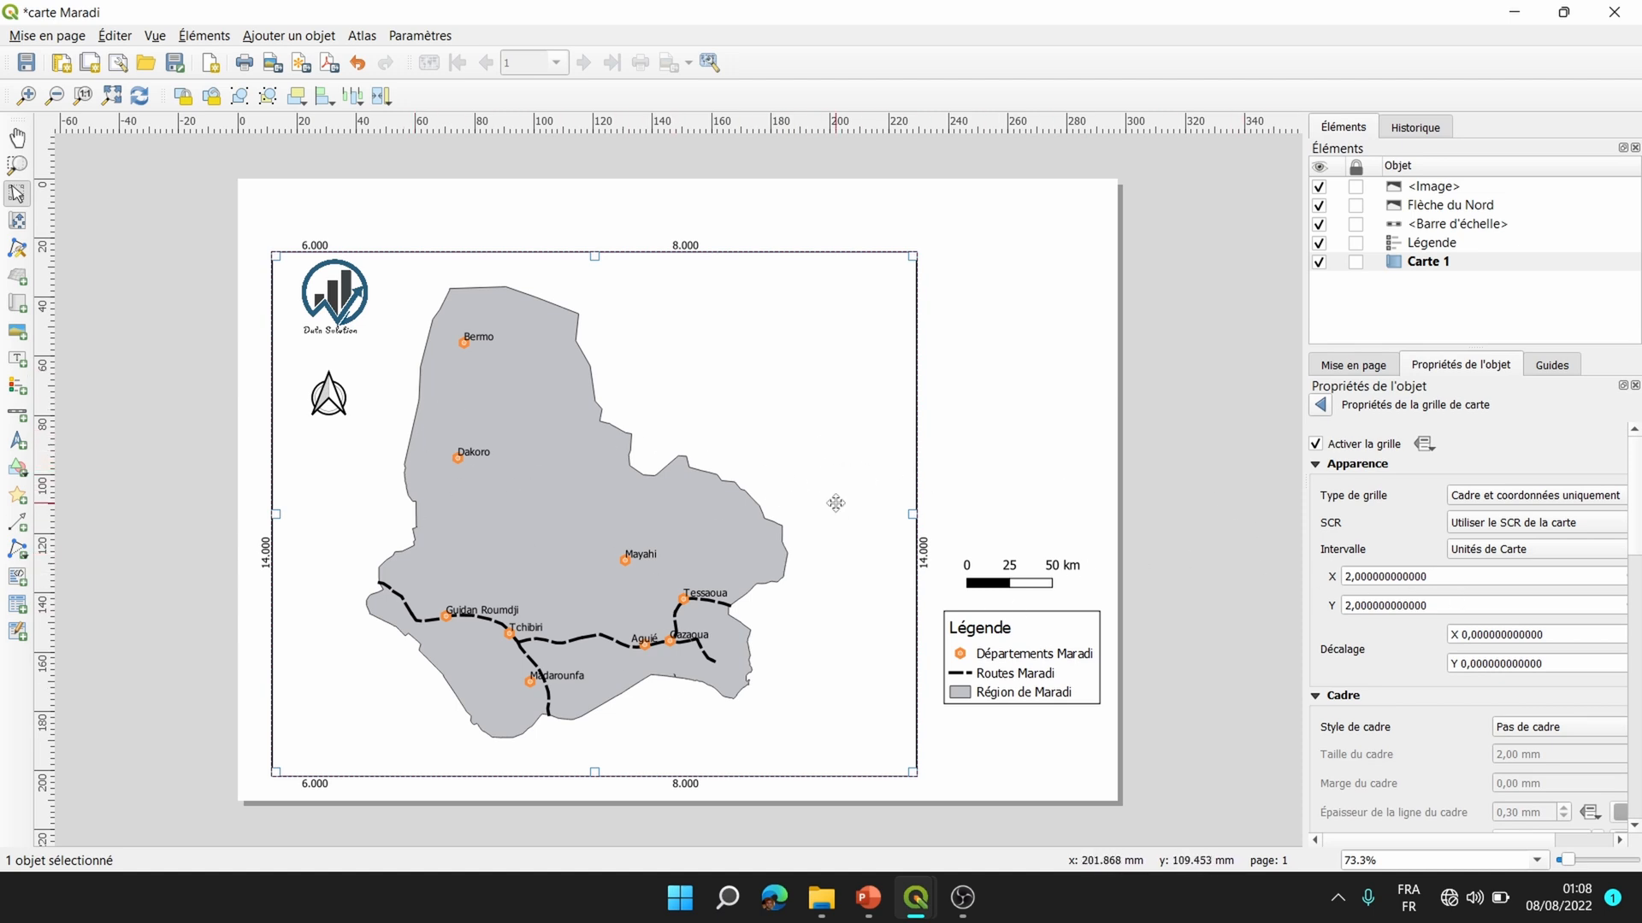
left_click(983, 441)
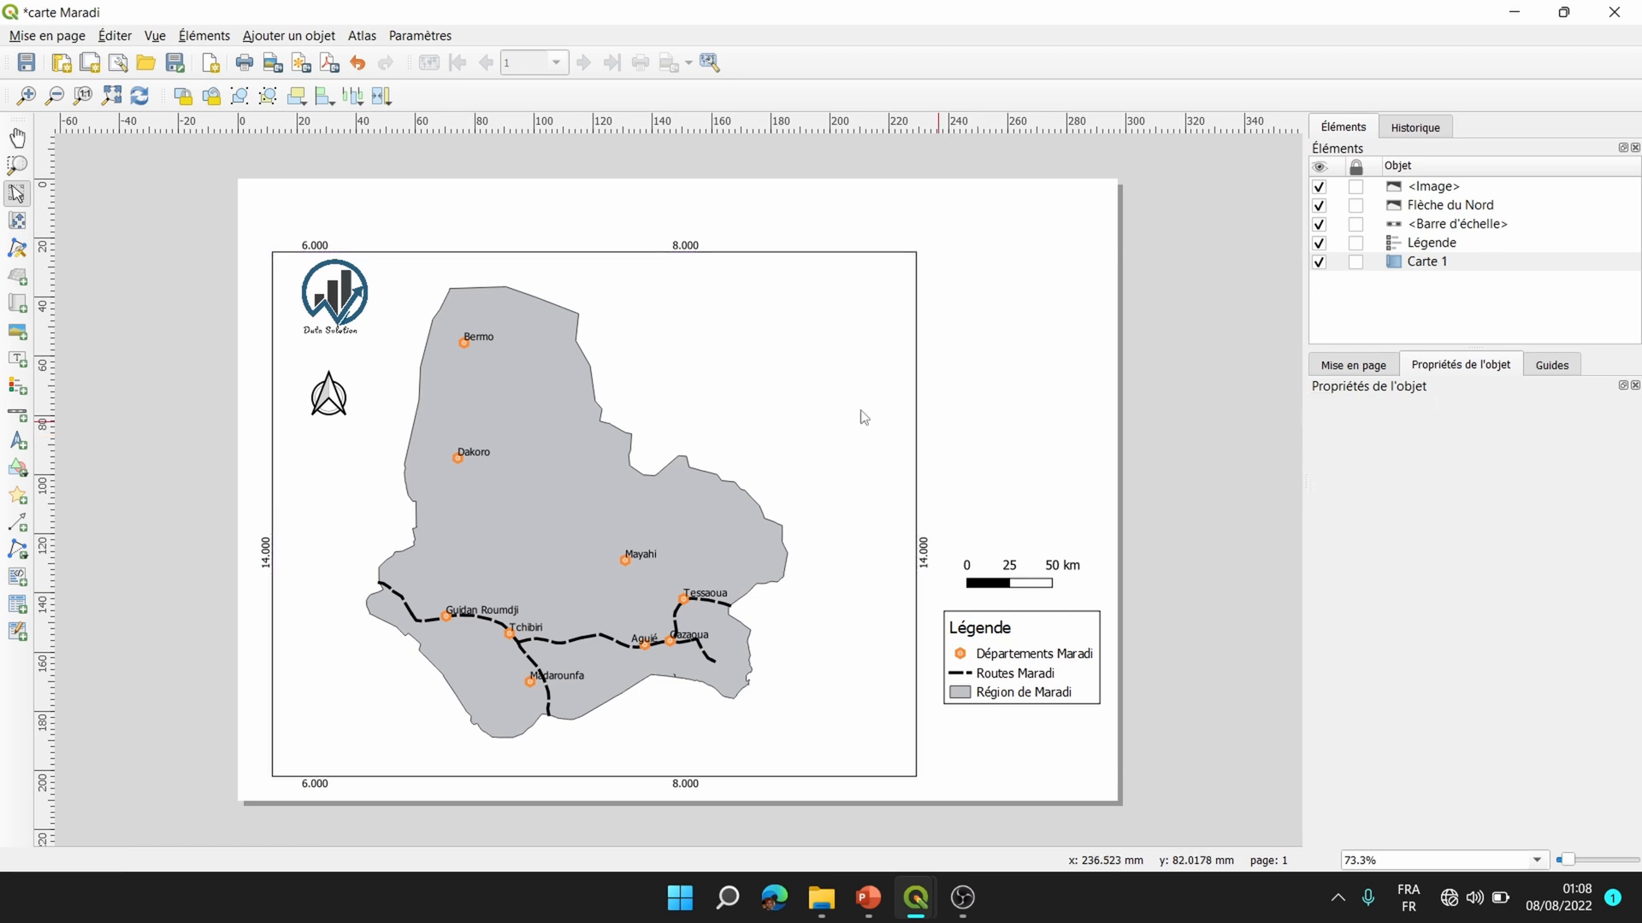
left_click(648, 406)
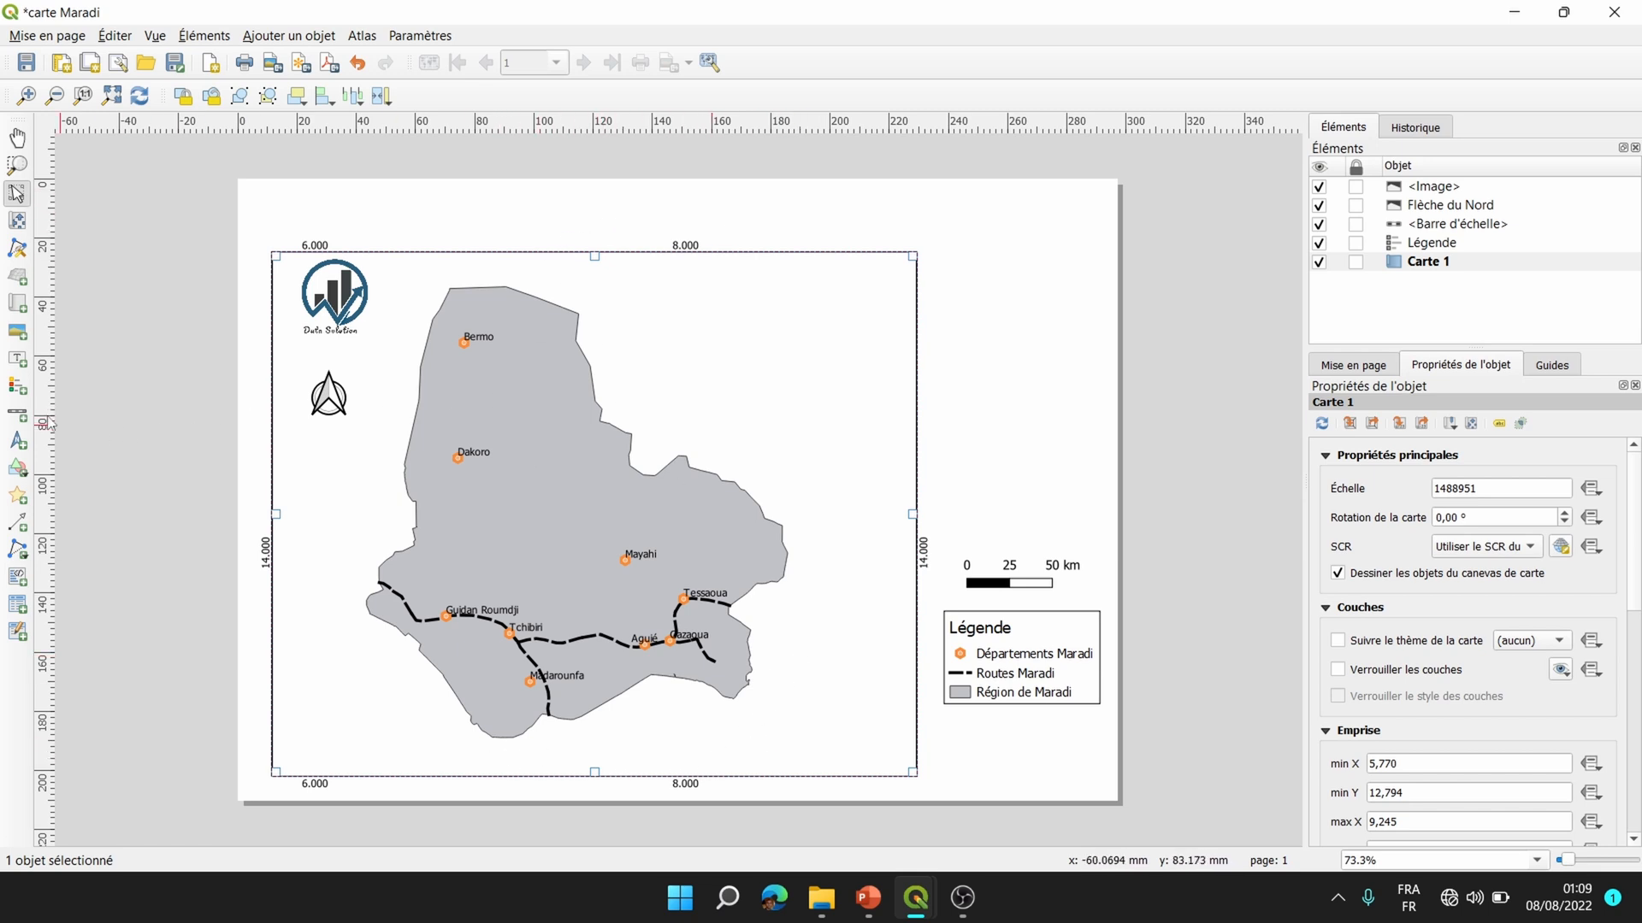
Add a label below the legend, replacing its placeholder text with the author's name, "Source : BD IGNN" and "Date : Auôt 2022" on separate lines.
left_click(15, 360)
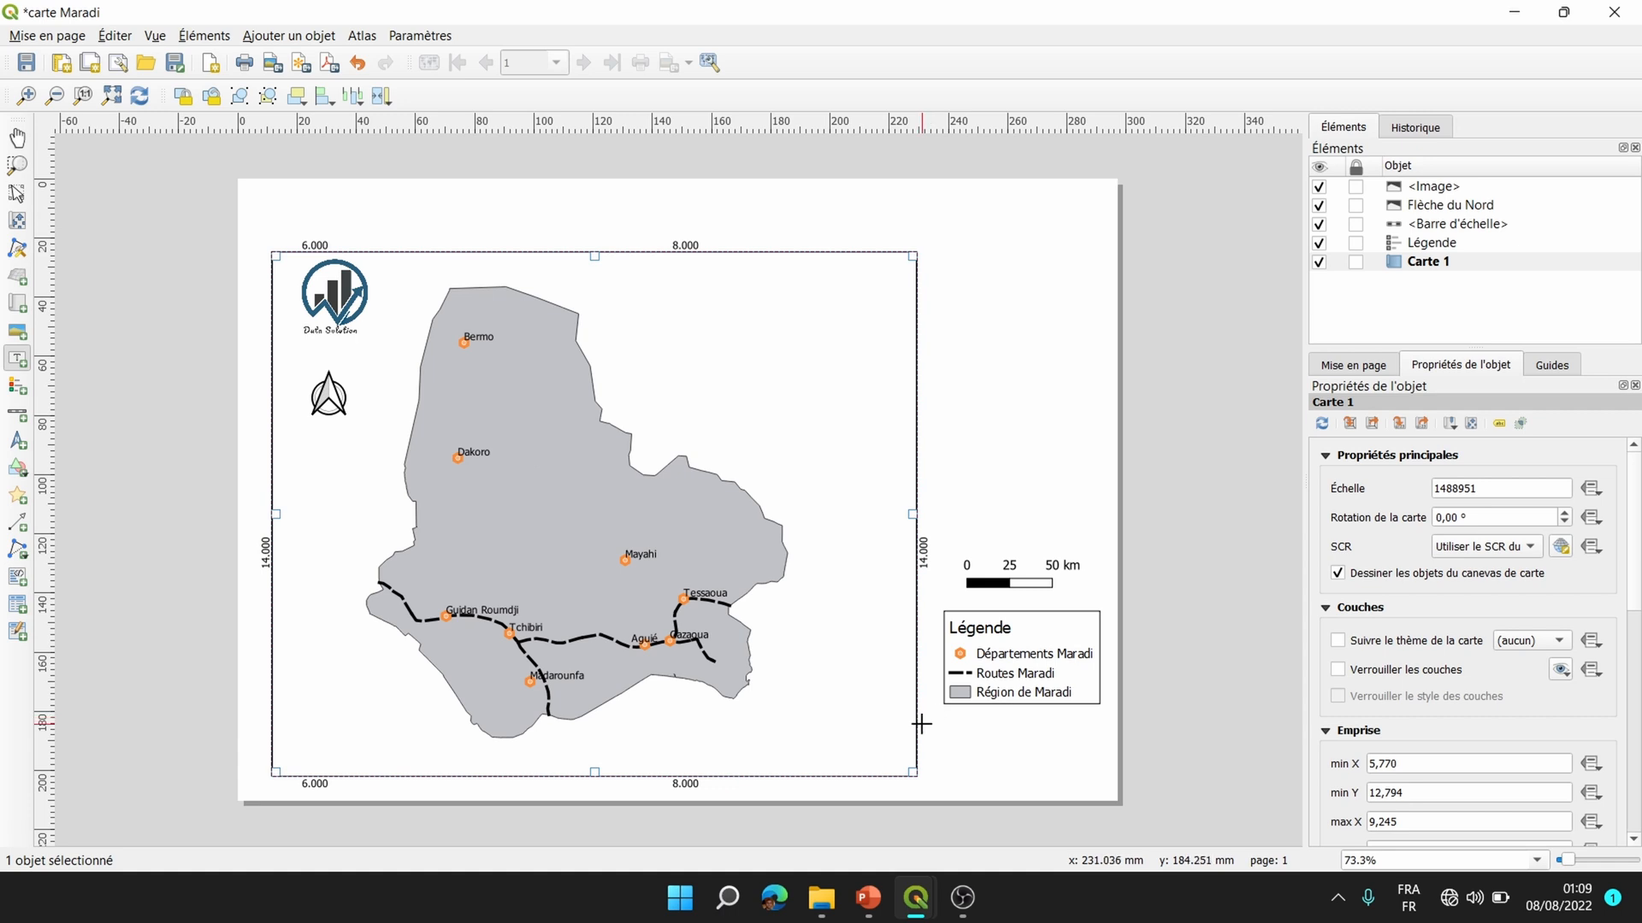
left_click_drag(924, 718, 1099, 776)
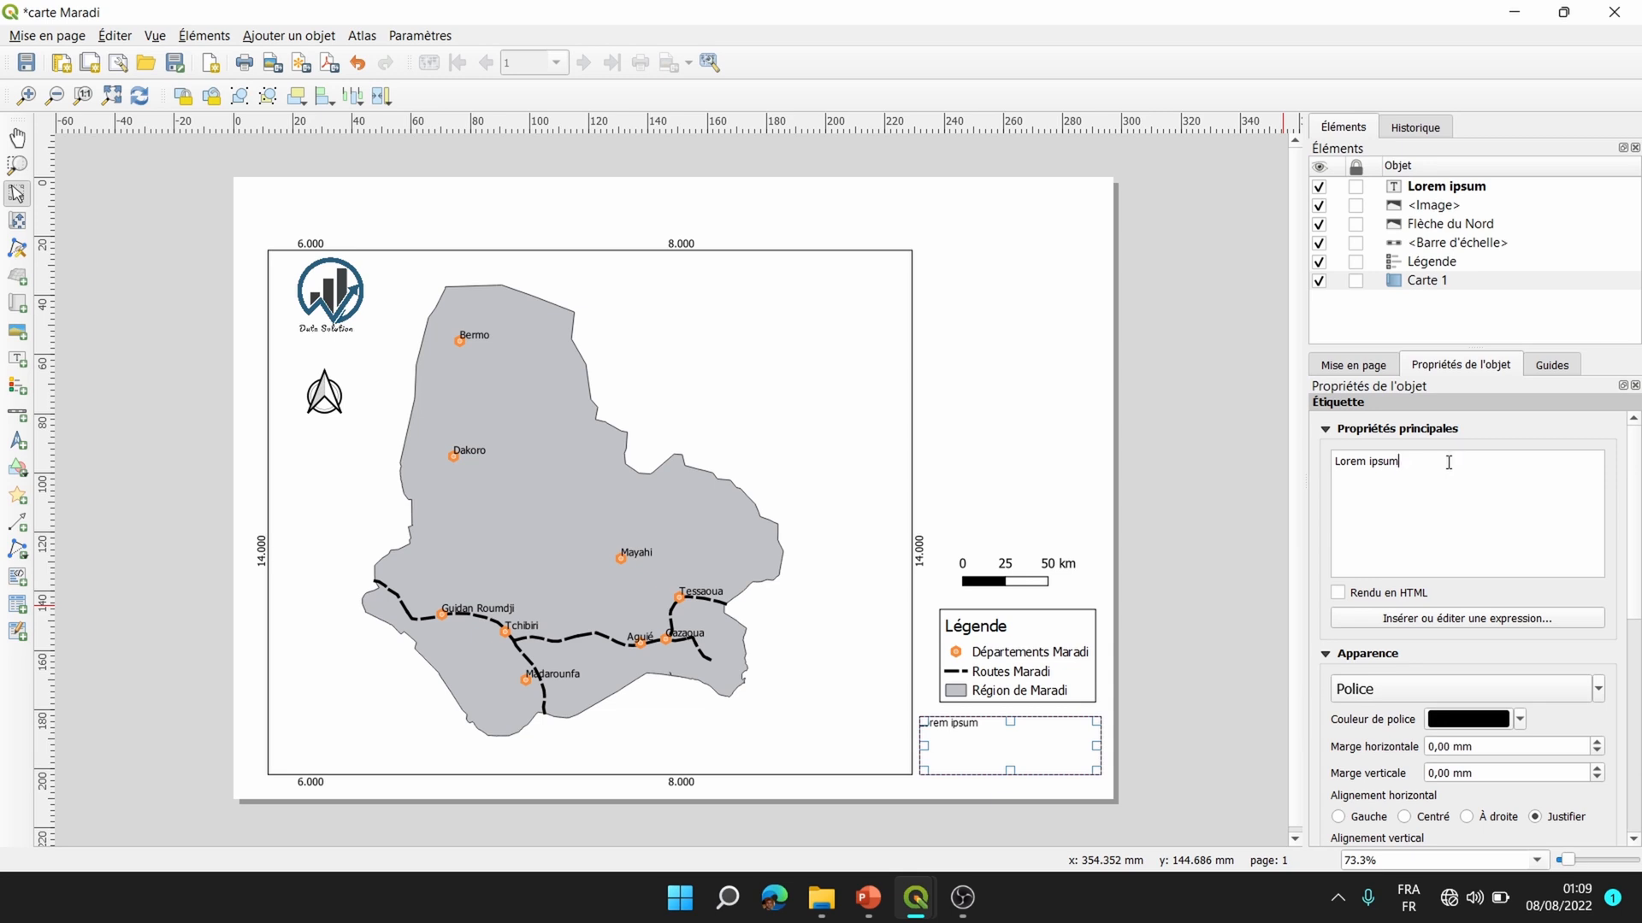
key("BackSpace")
key("BackSpace")
key("BackSpace")
key("BackSpace")
key("BackSpace")
key("BackSpace")
key("BackSpace")
key("BackSpace")
key("BackSpace")
key("BackSpace")
key("BackSpace")
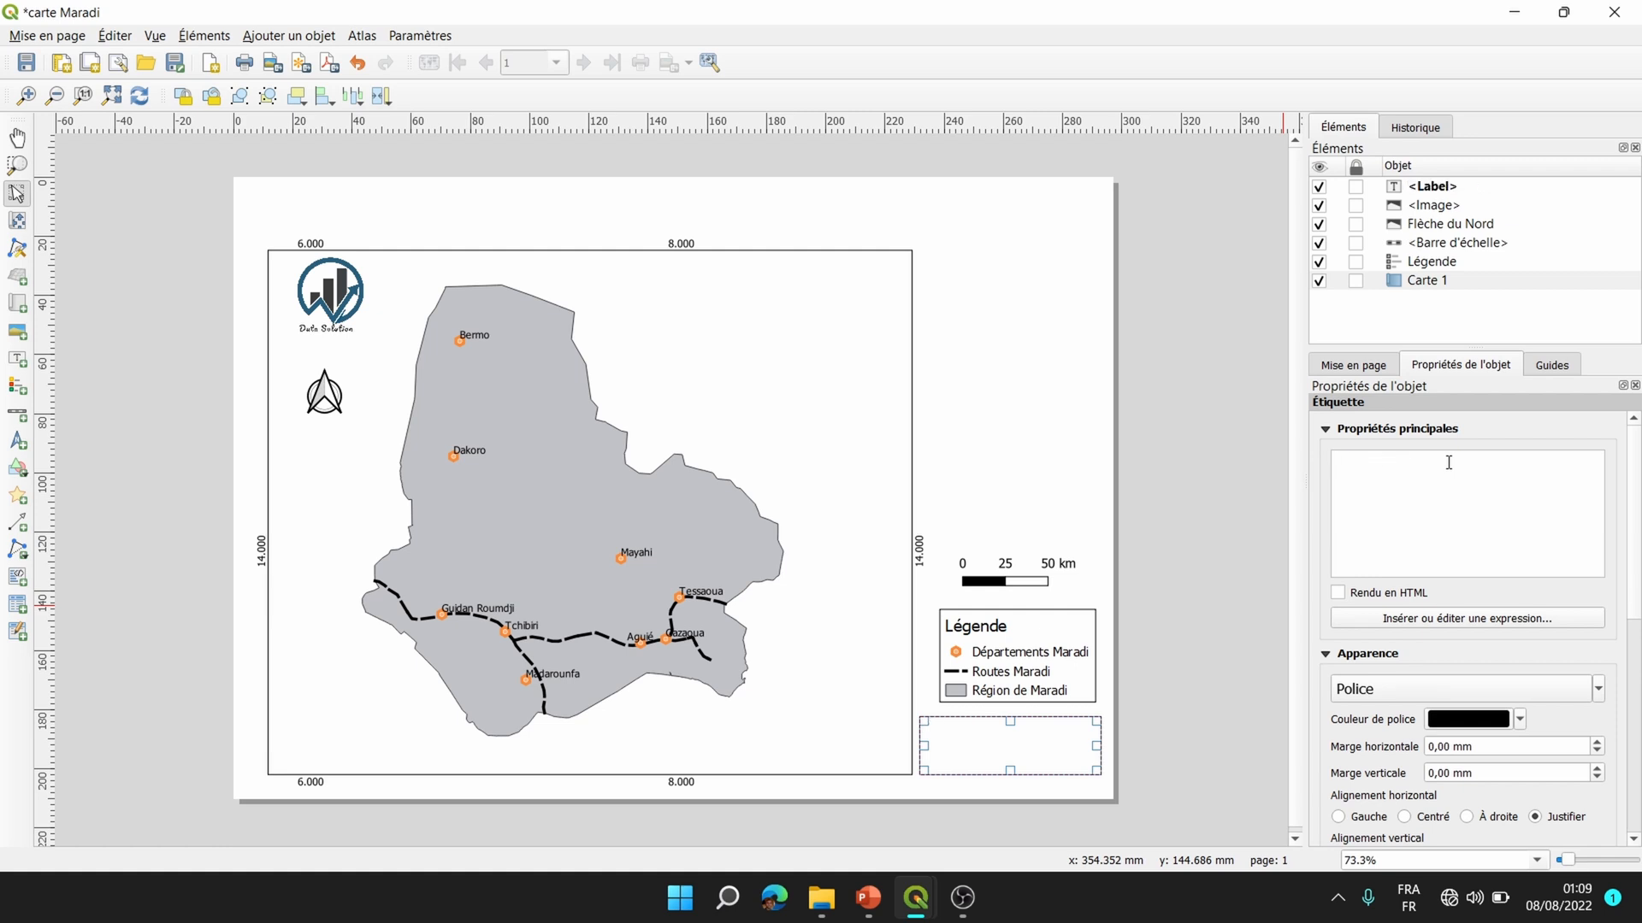
type("Auteur : Adnan")
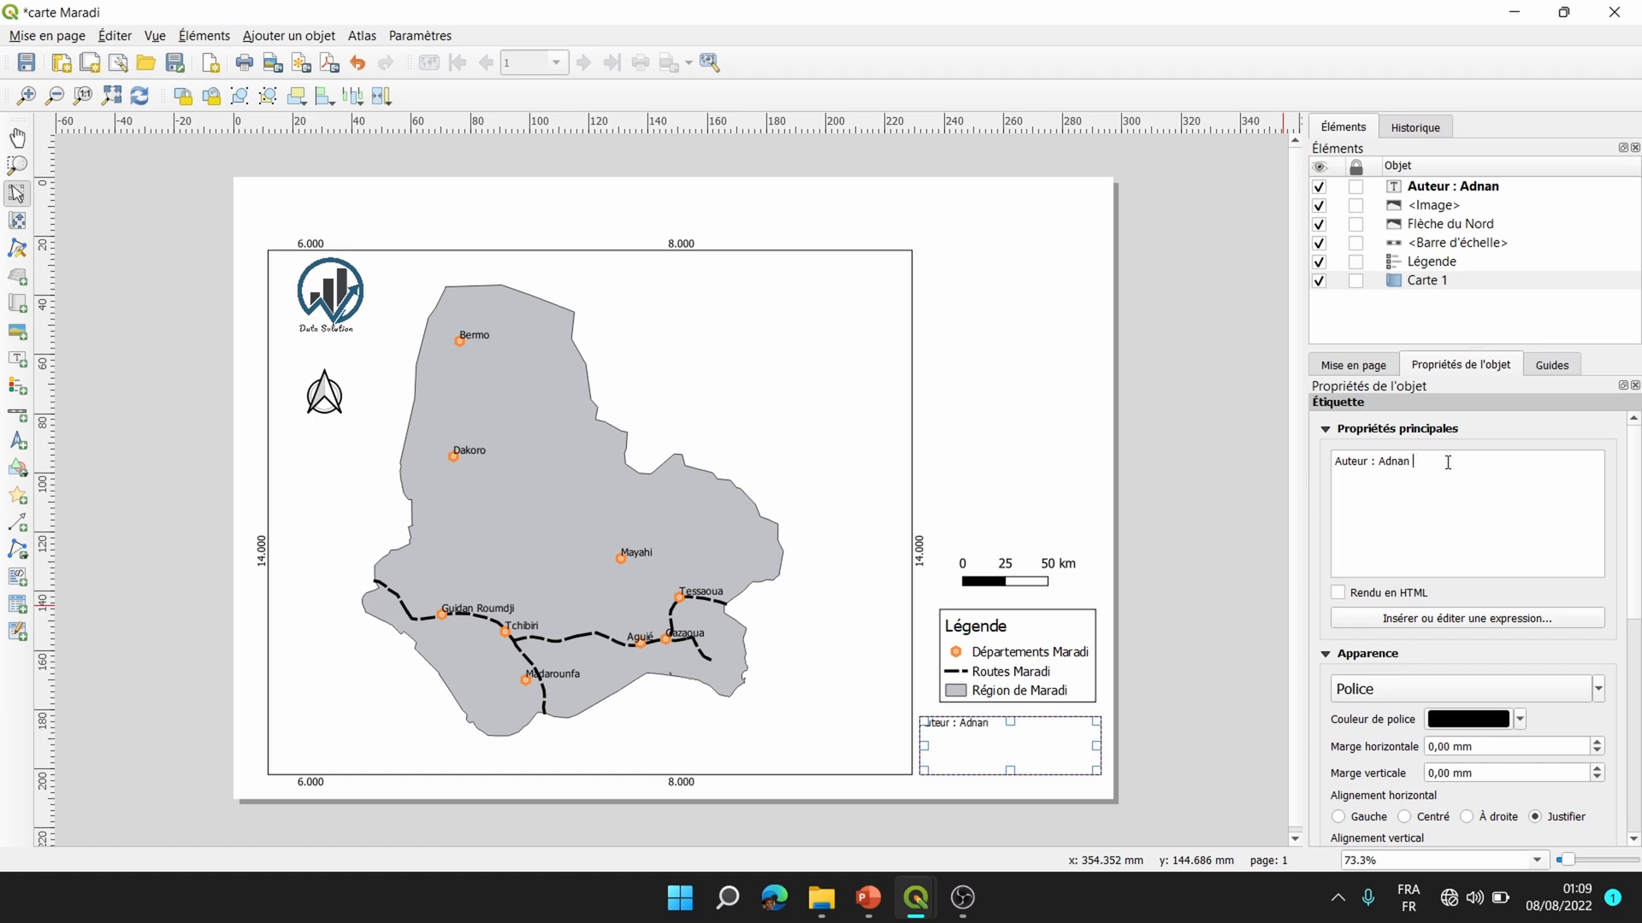
type("Adamou")
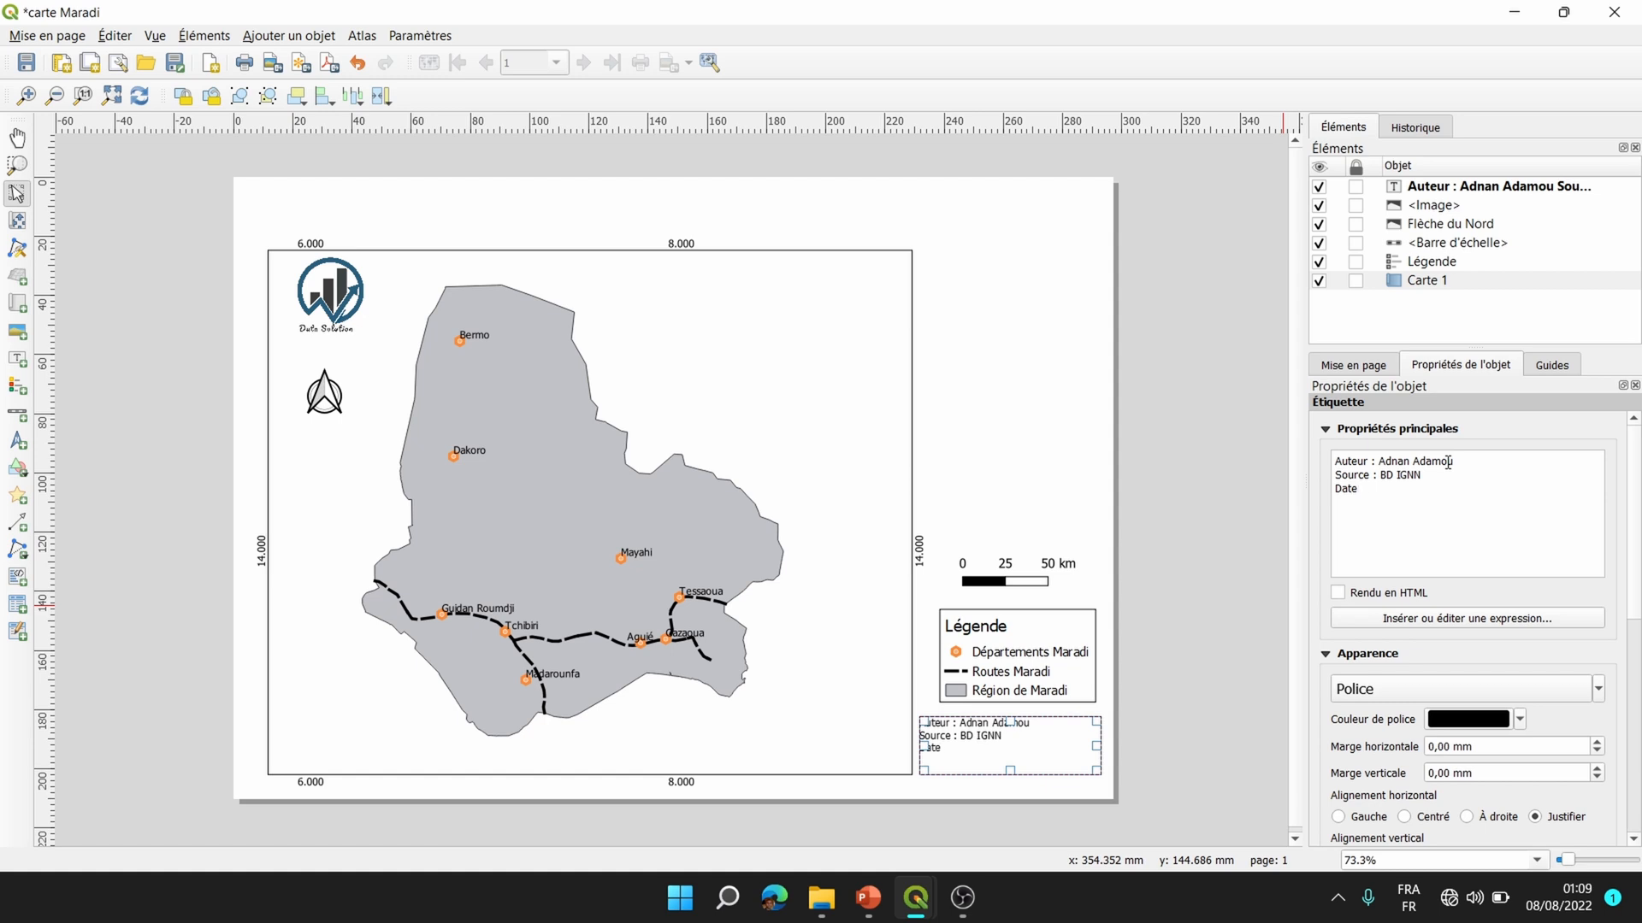
type(": Août 2022")
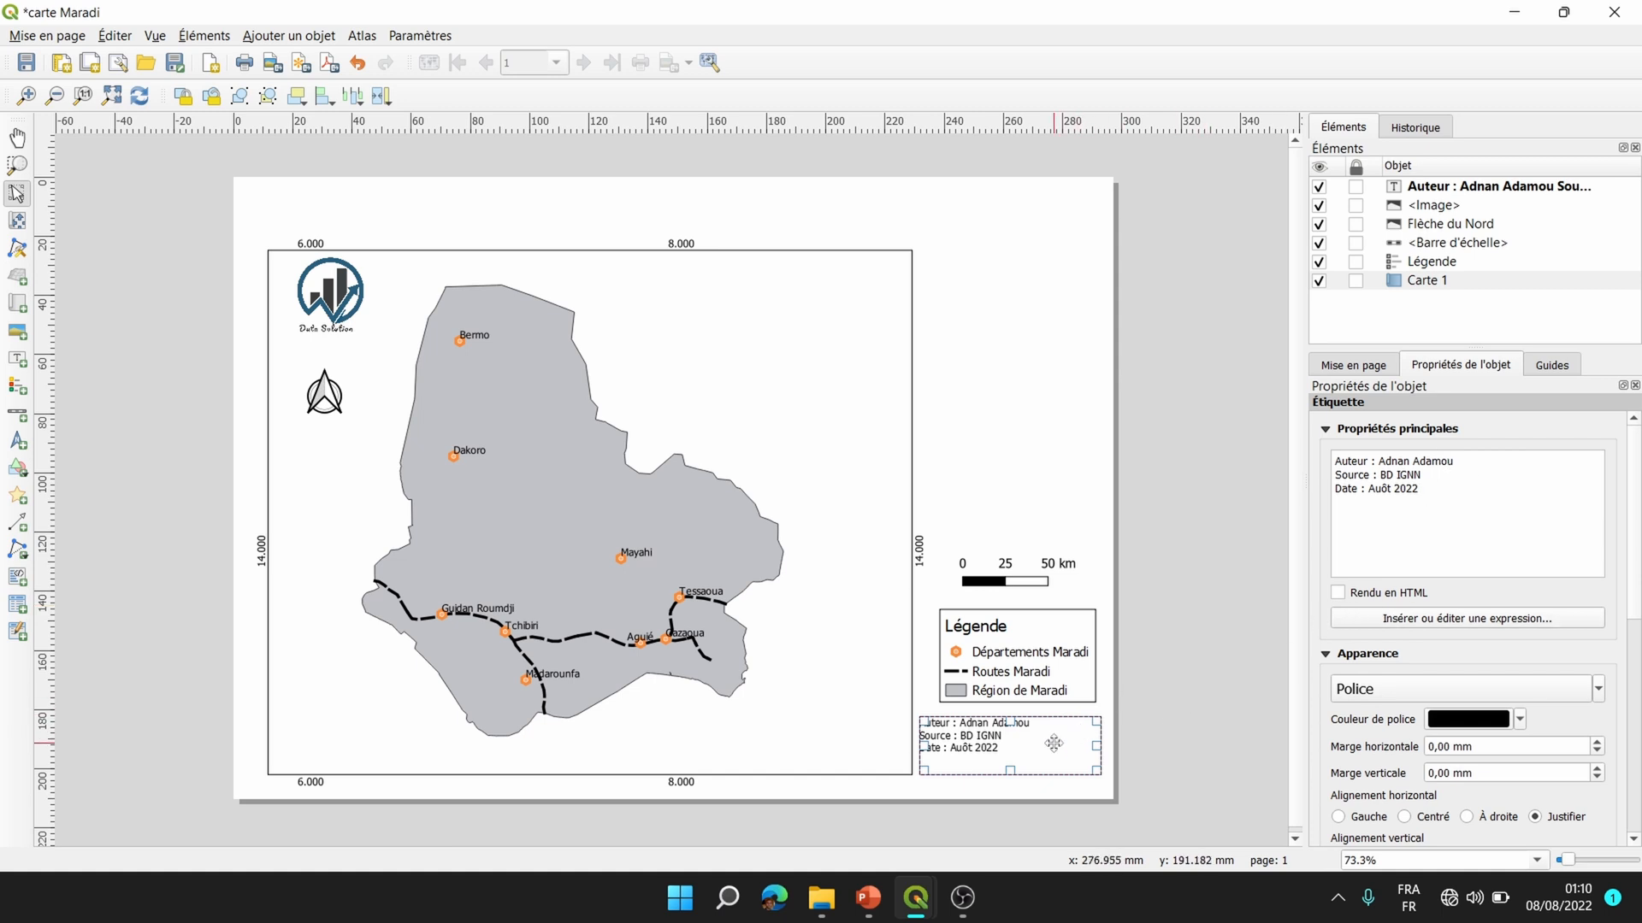
Set the font size of the author and source label to 12 pt.
left_click(1014, 687)
left_click(975, 727)
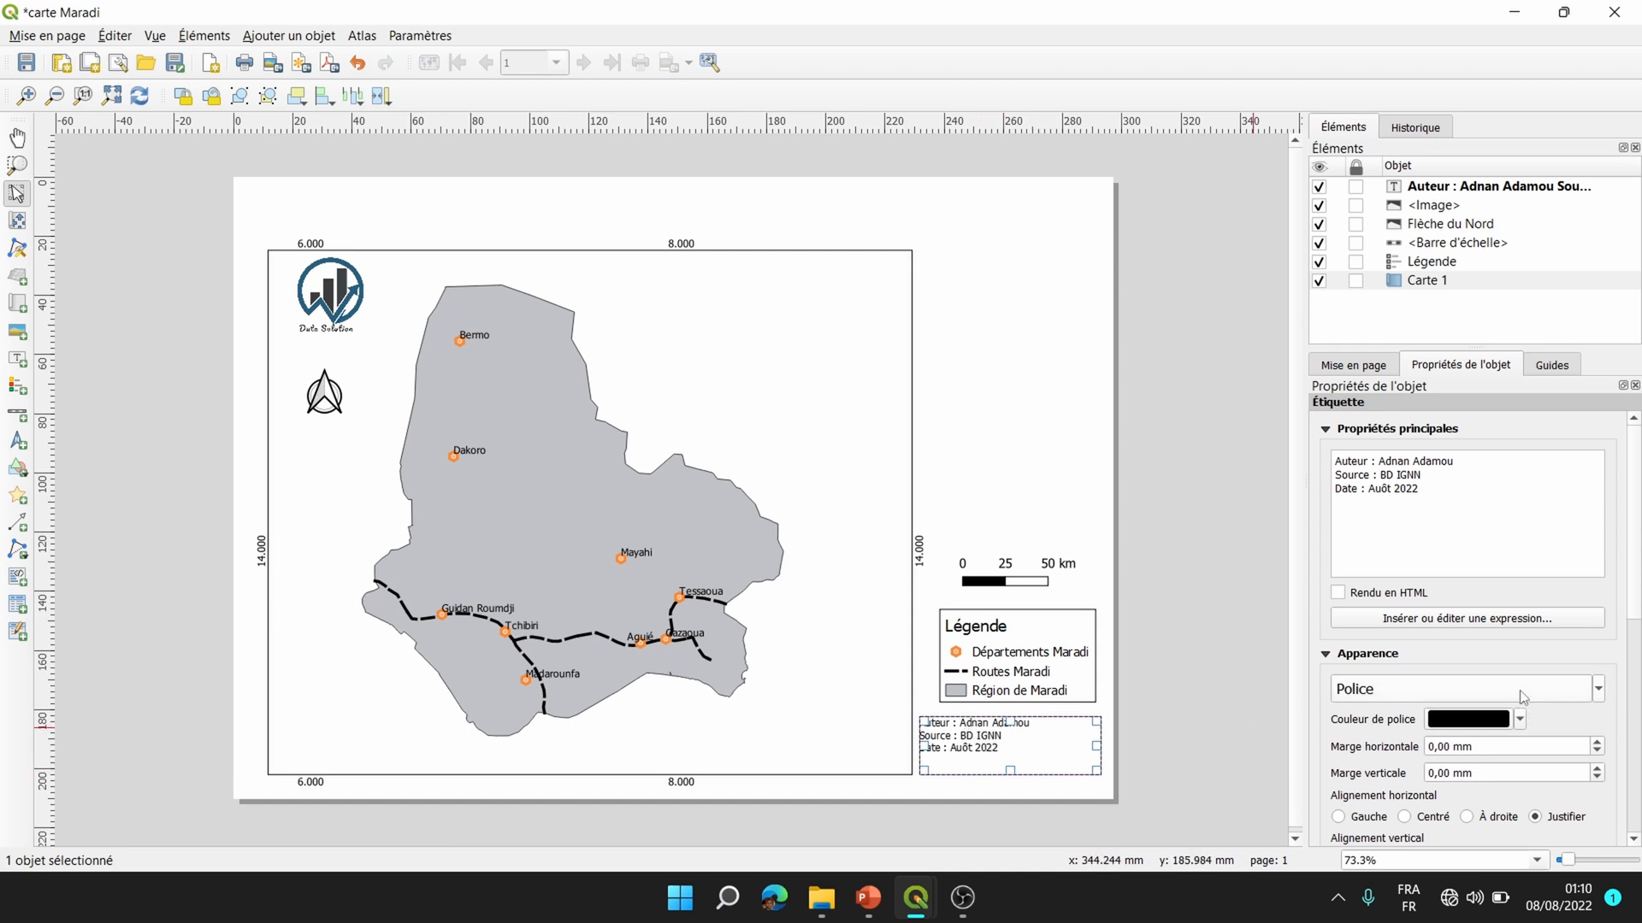
scroll(1368, 526, "down", 3)
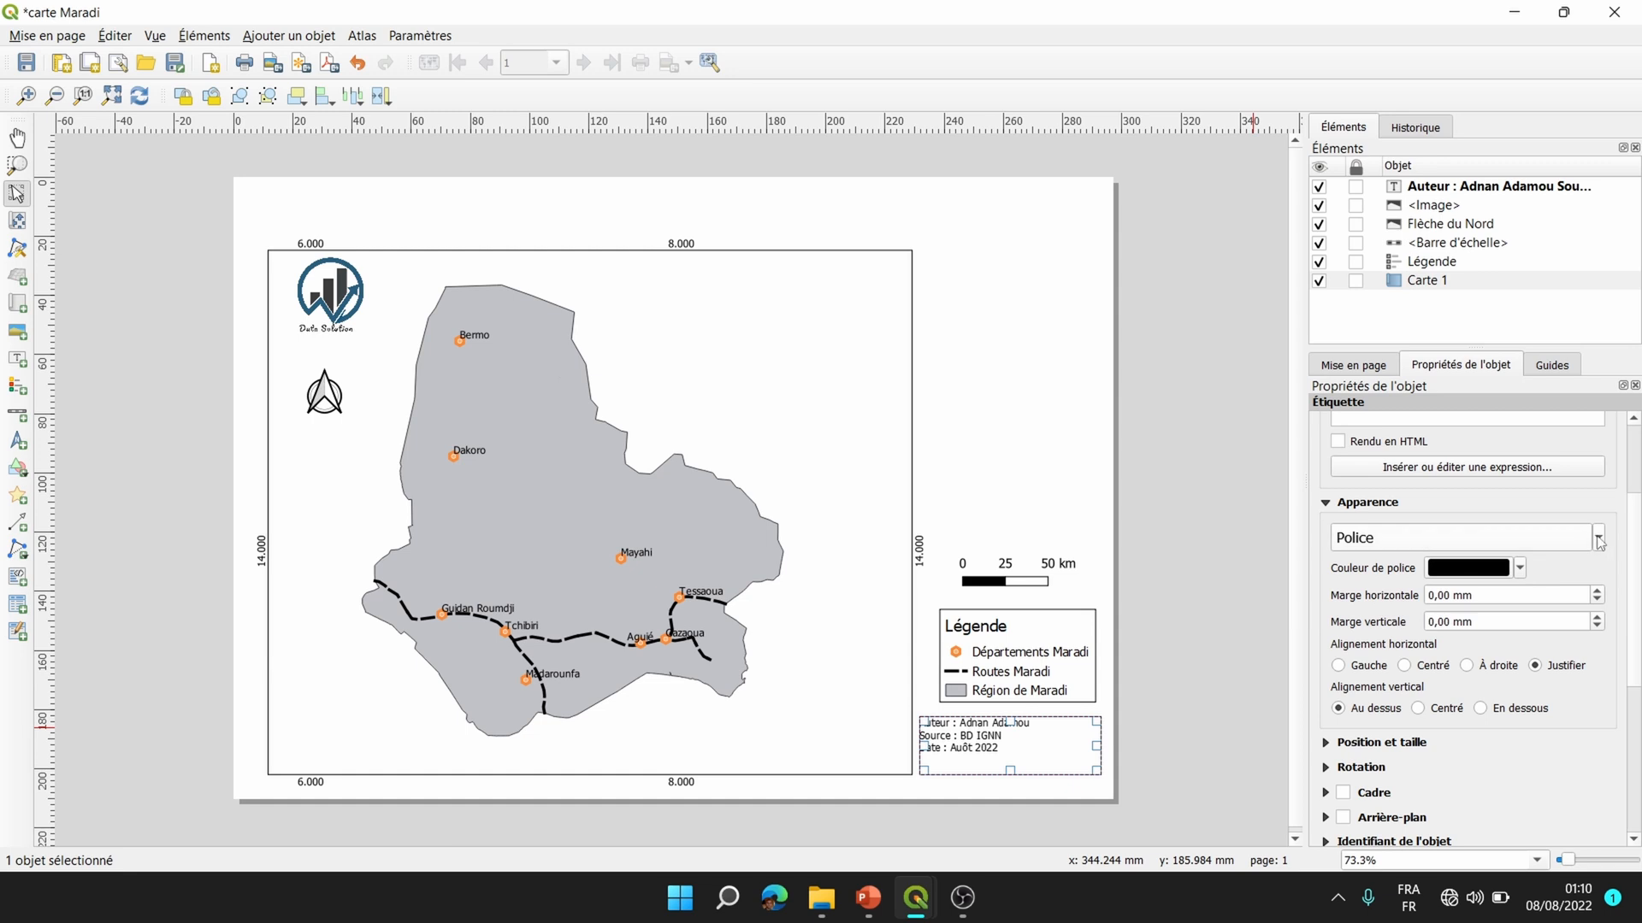
left_click(1598, 539)
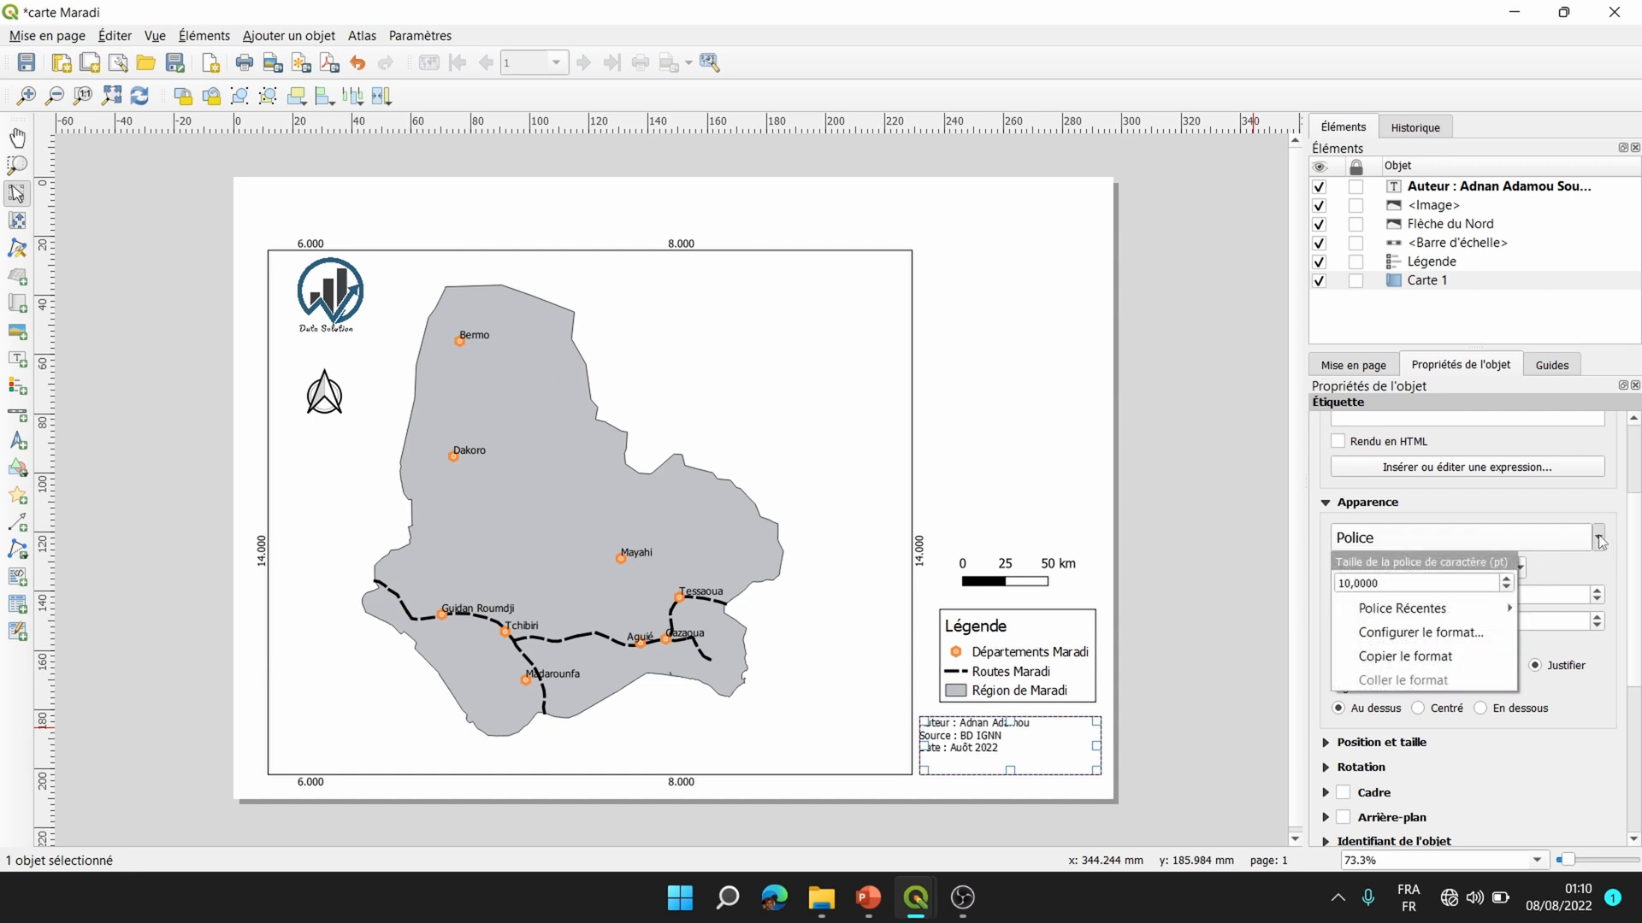
left_click(1507, 579)
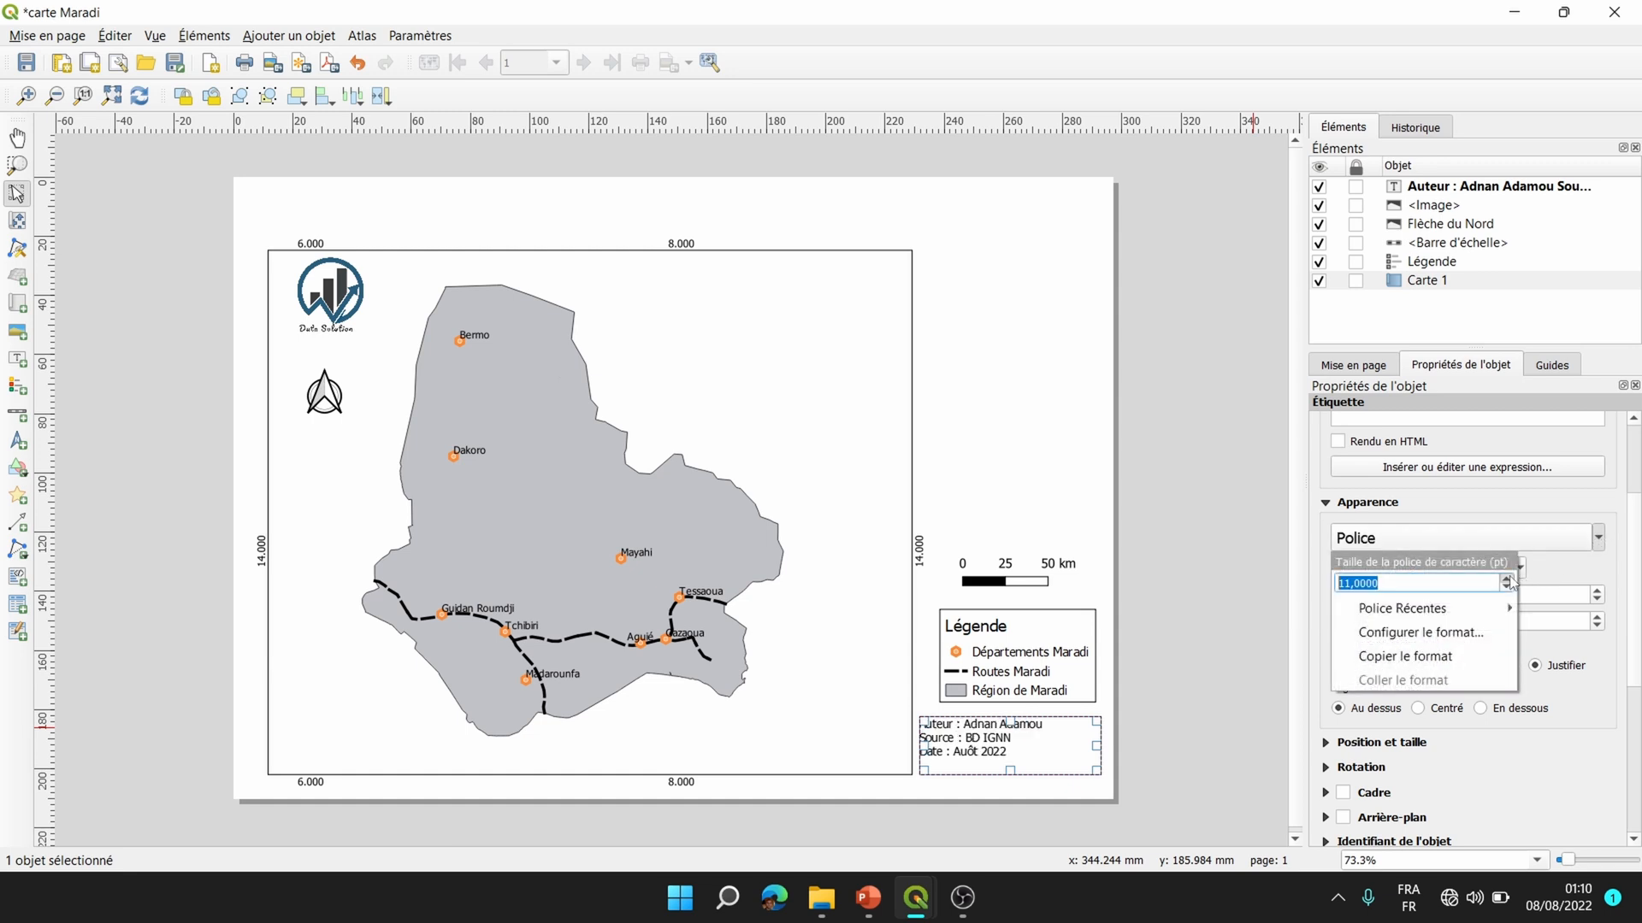
left_click(1506, 579)
left_click(1506, 579)
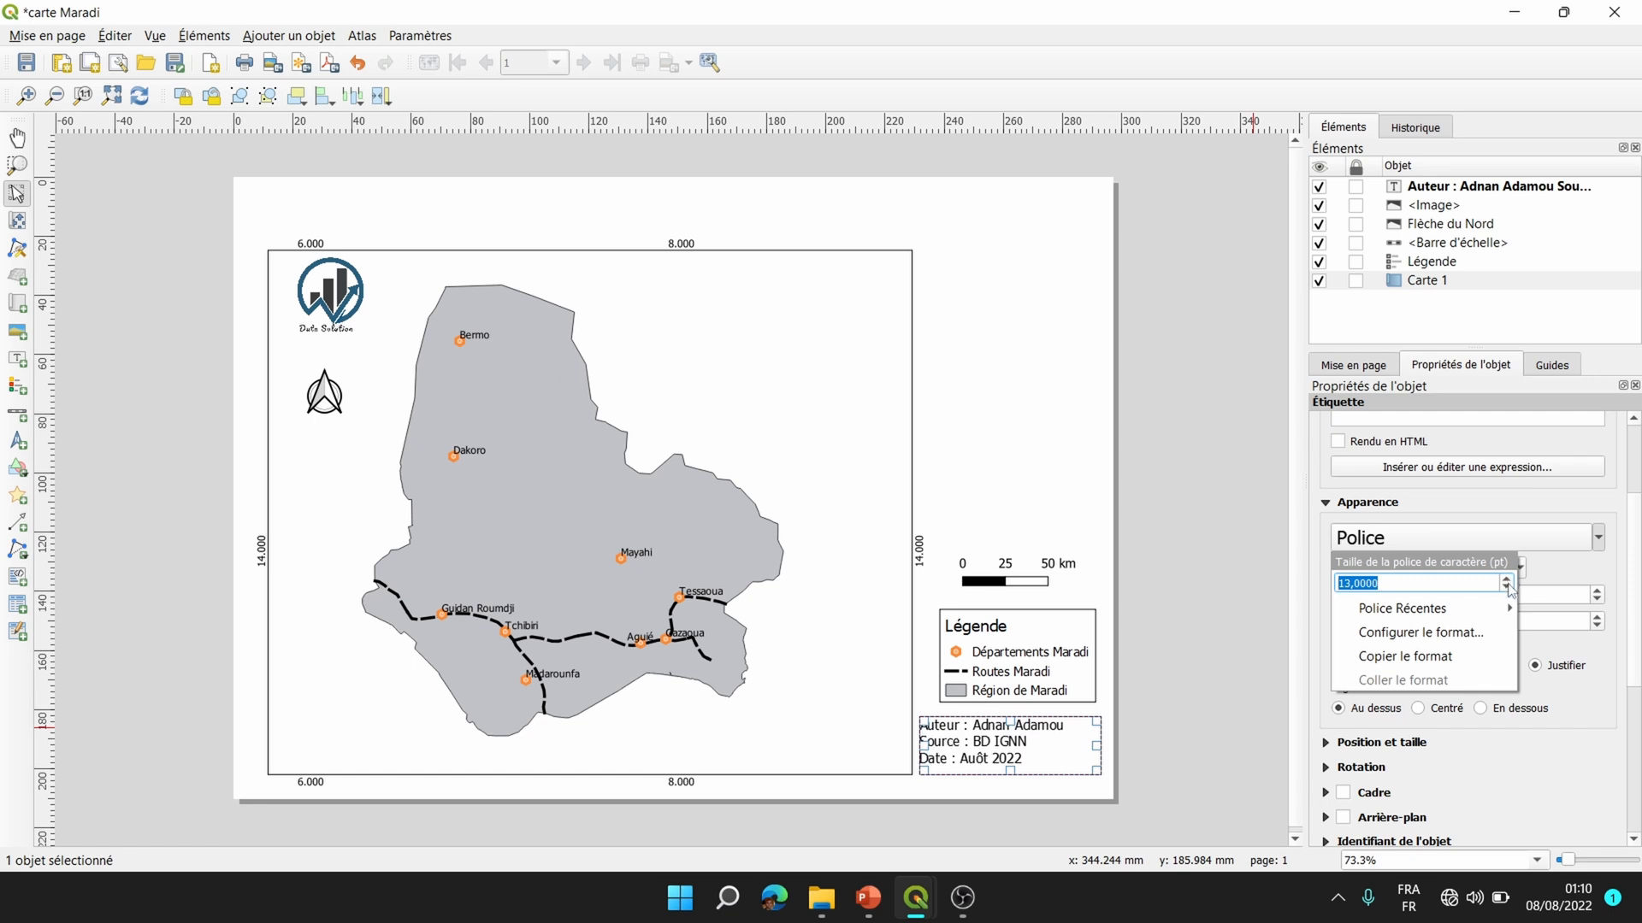
left_click(1507, 590)
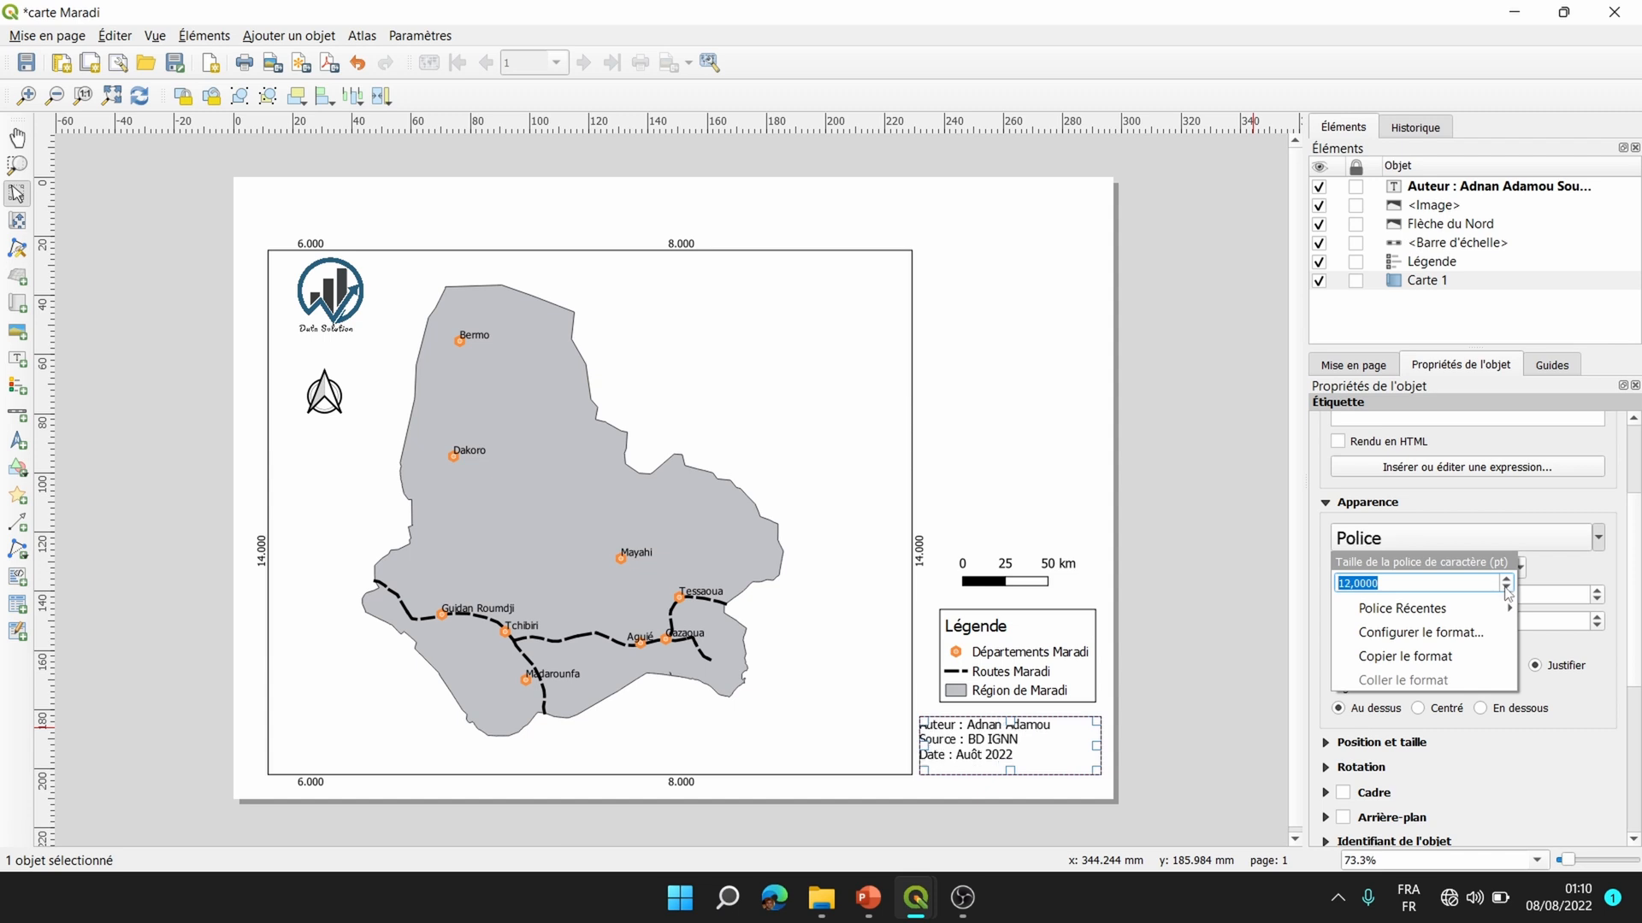
left_click(1583, 575)
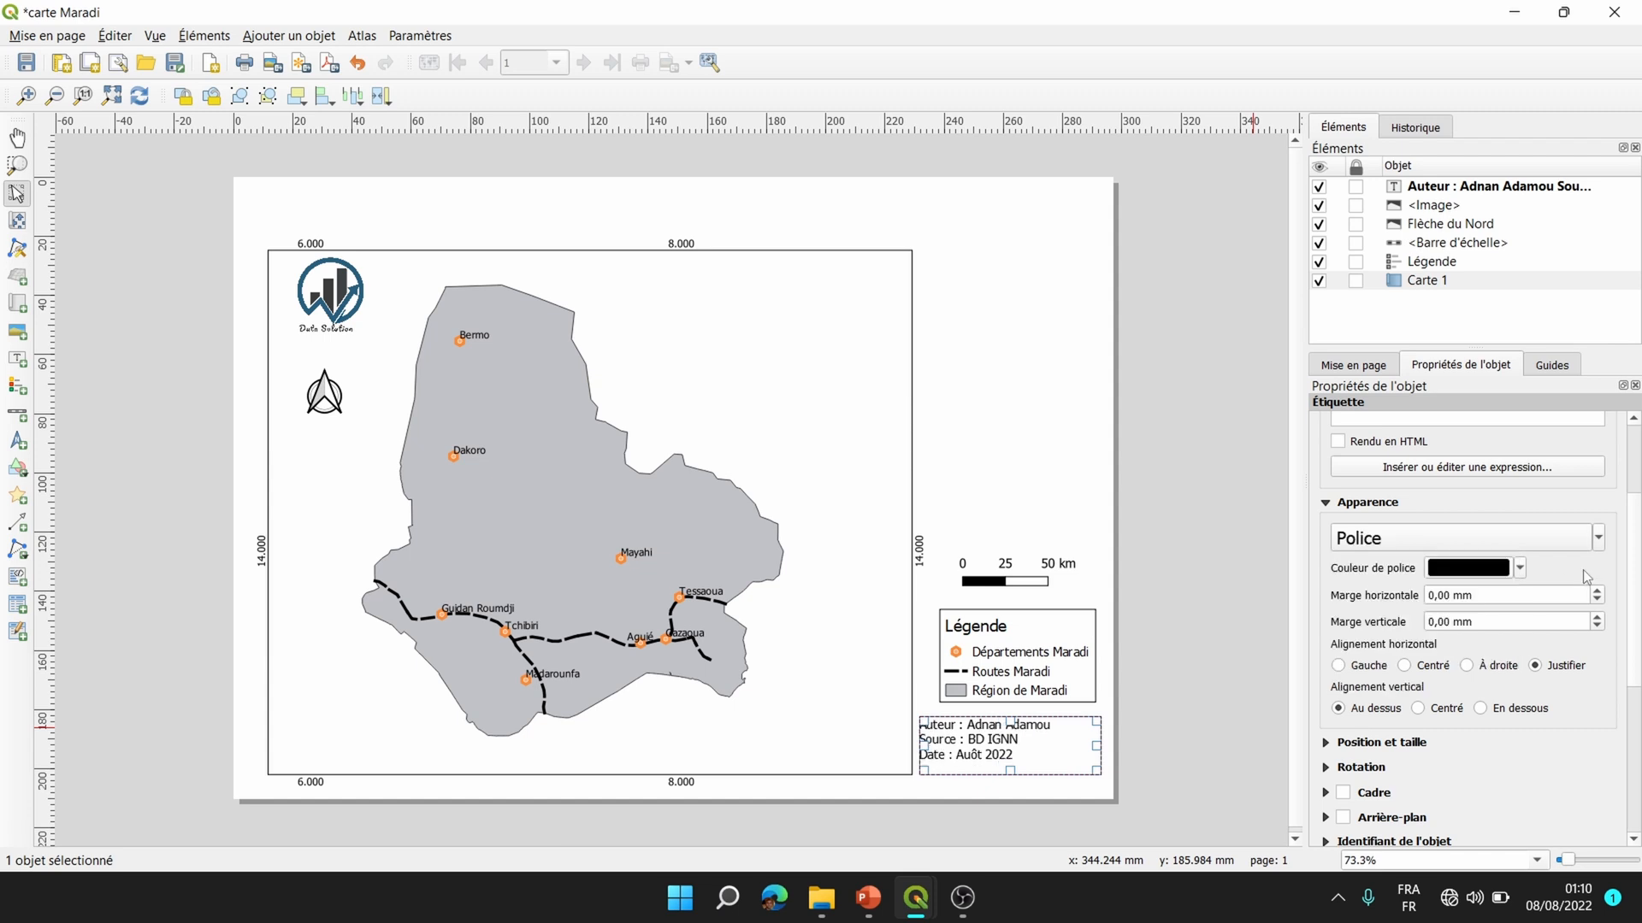
Set the font style of the author and source label to "Gras".
left_click(1509, 538)
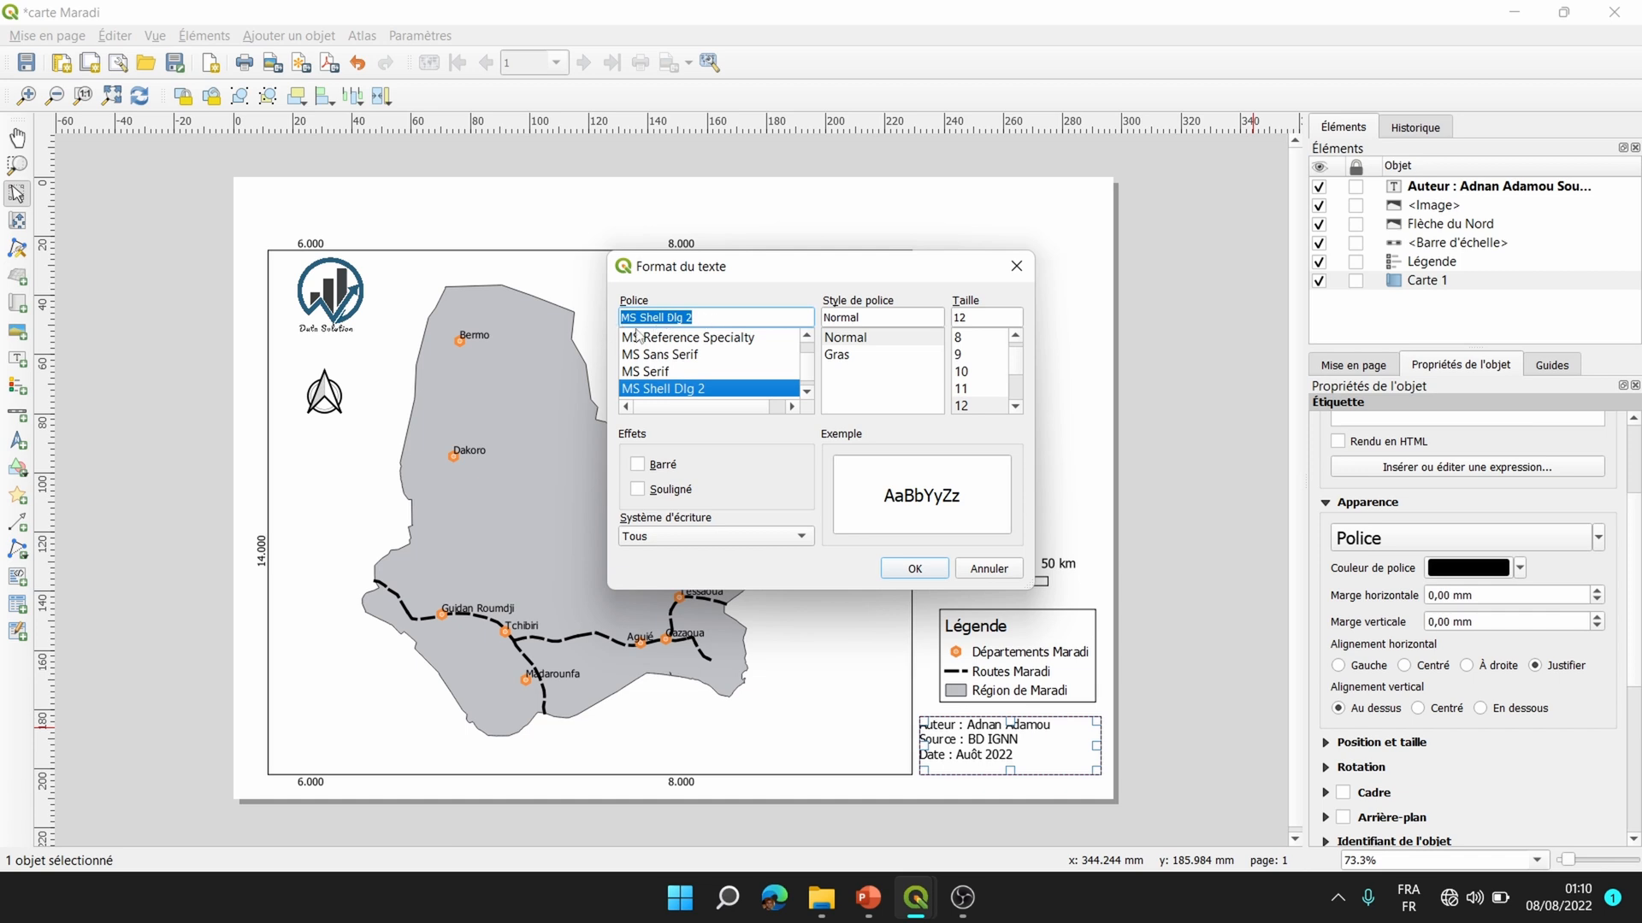
left_click(845, 357)
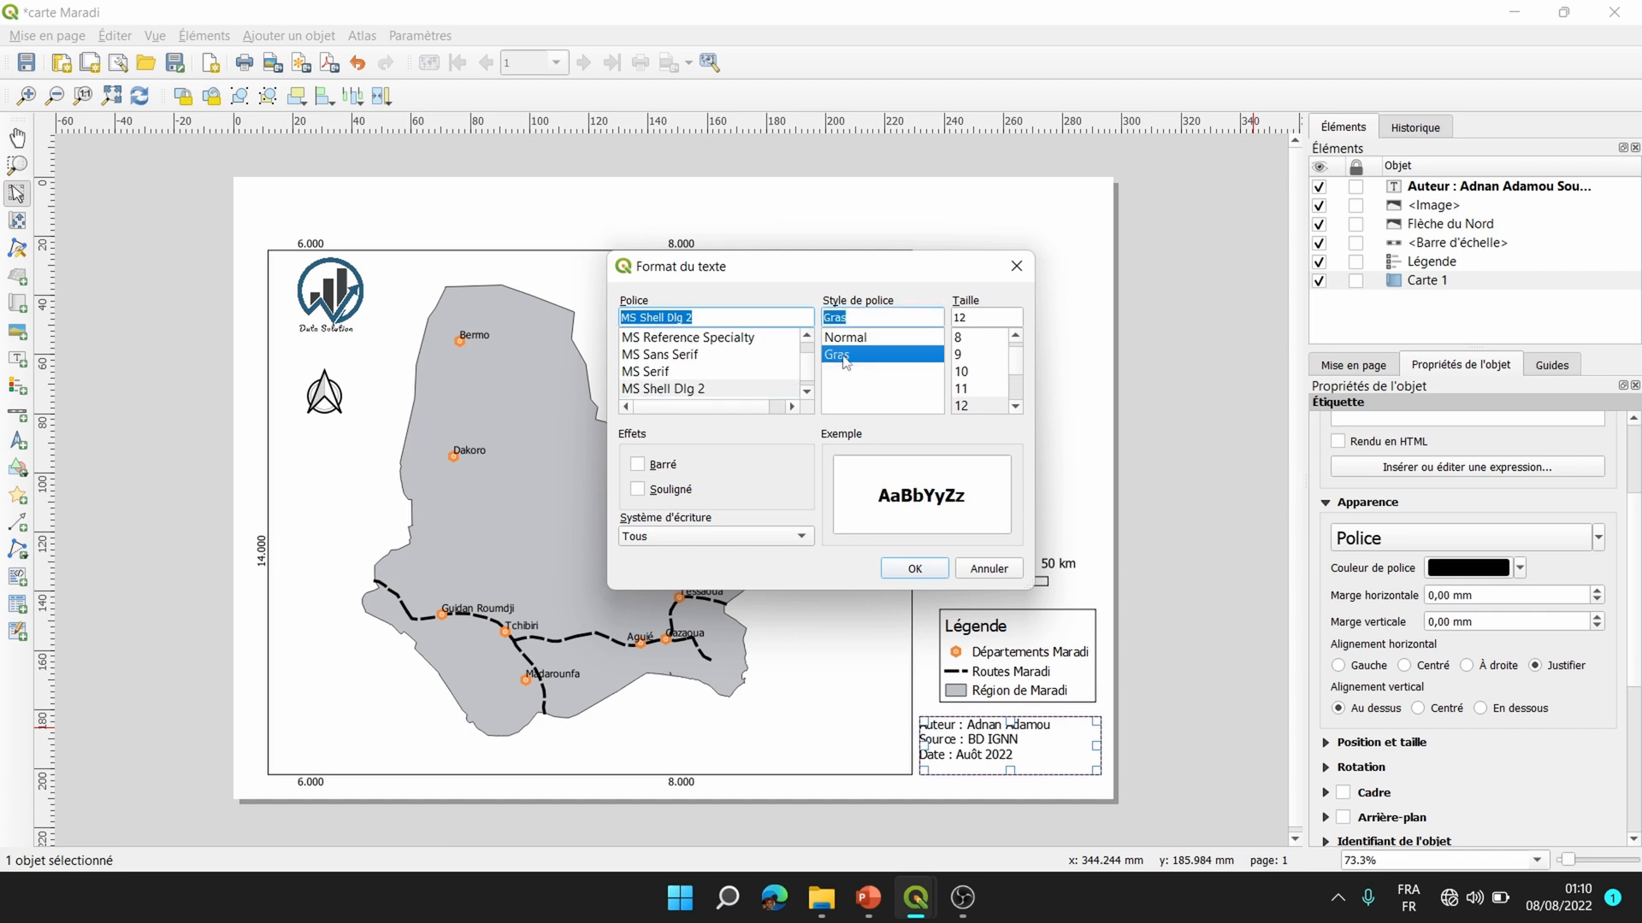
left_click(914, 569)
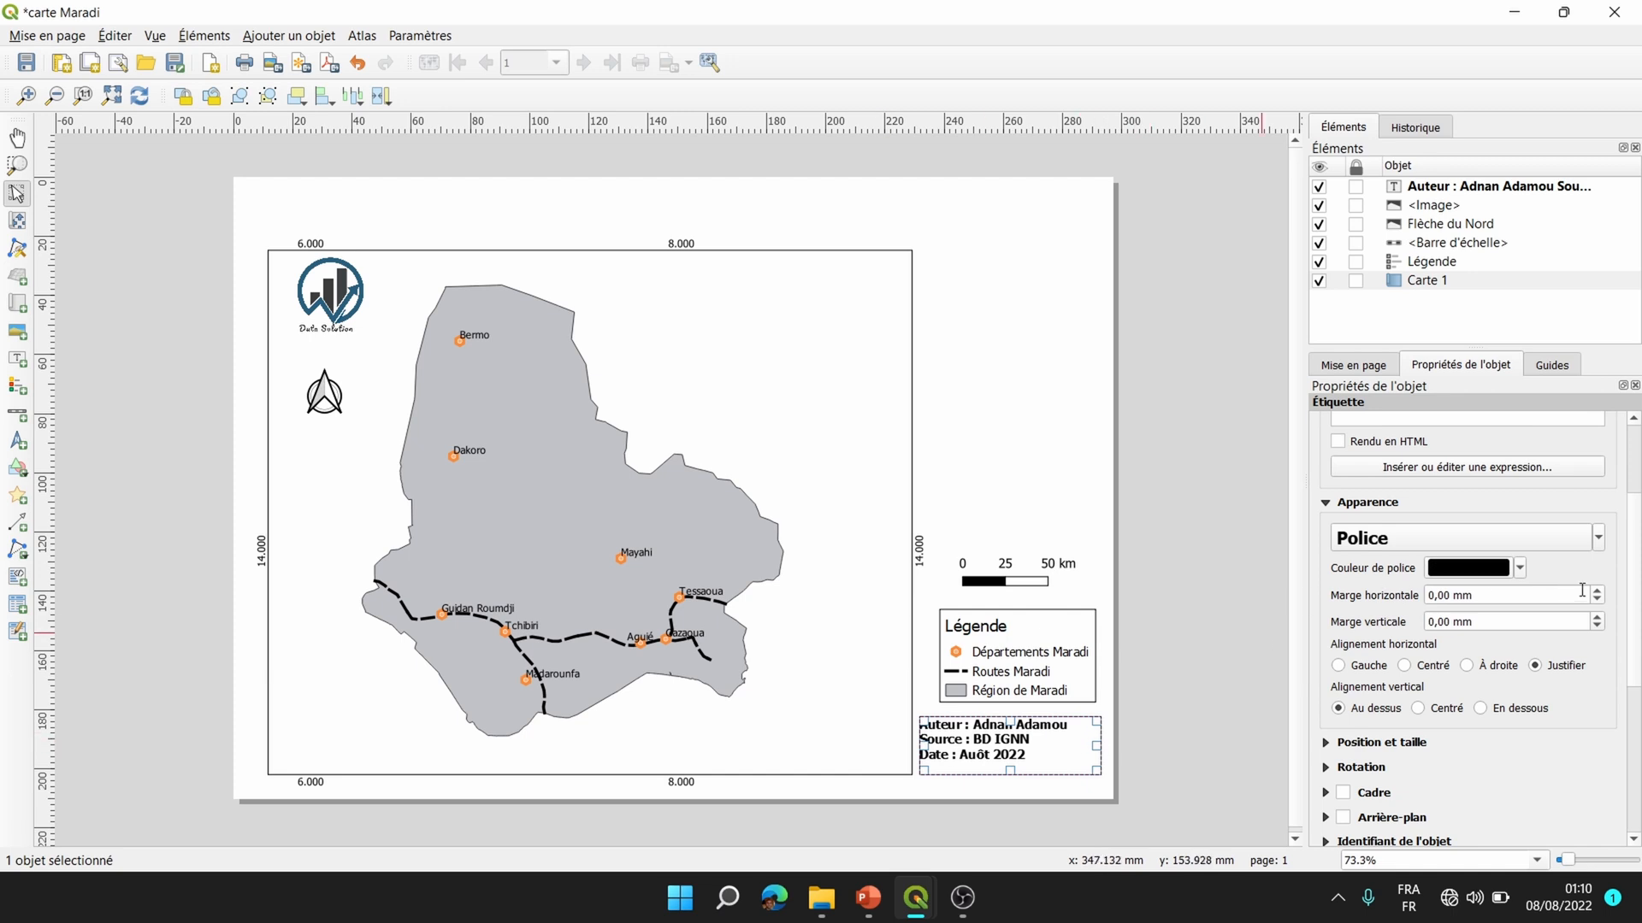
Try other horizontal alignments for the author label, then align its text "Gauche" horizontally and "Centré" vertically.
left_click(1404, 666)
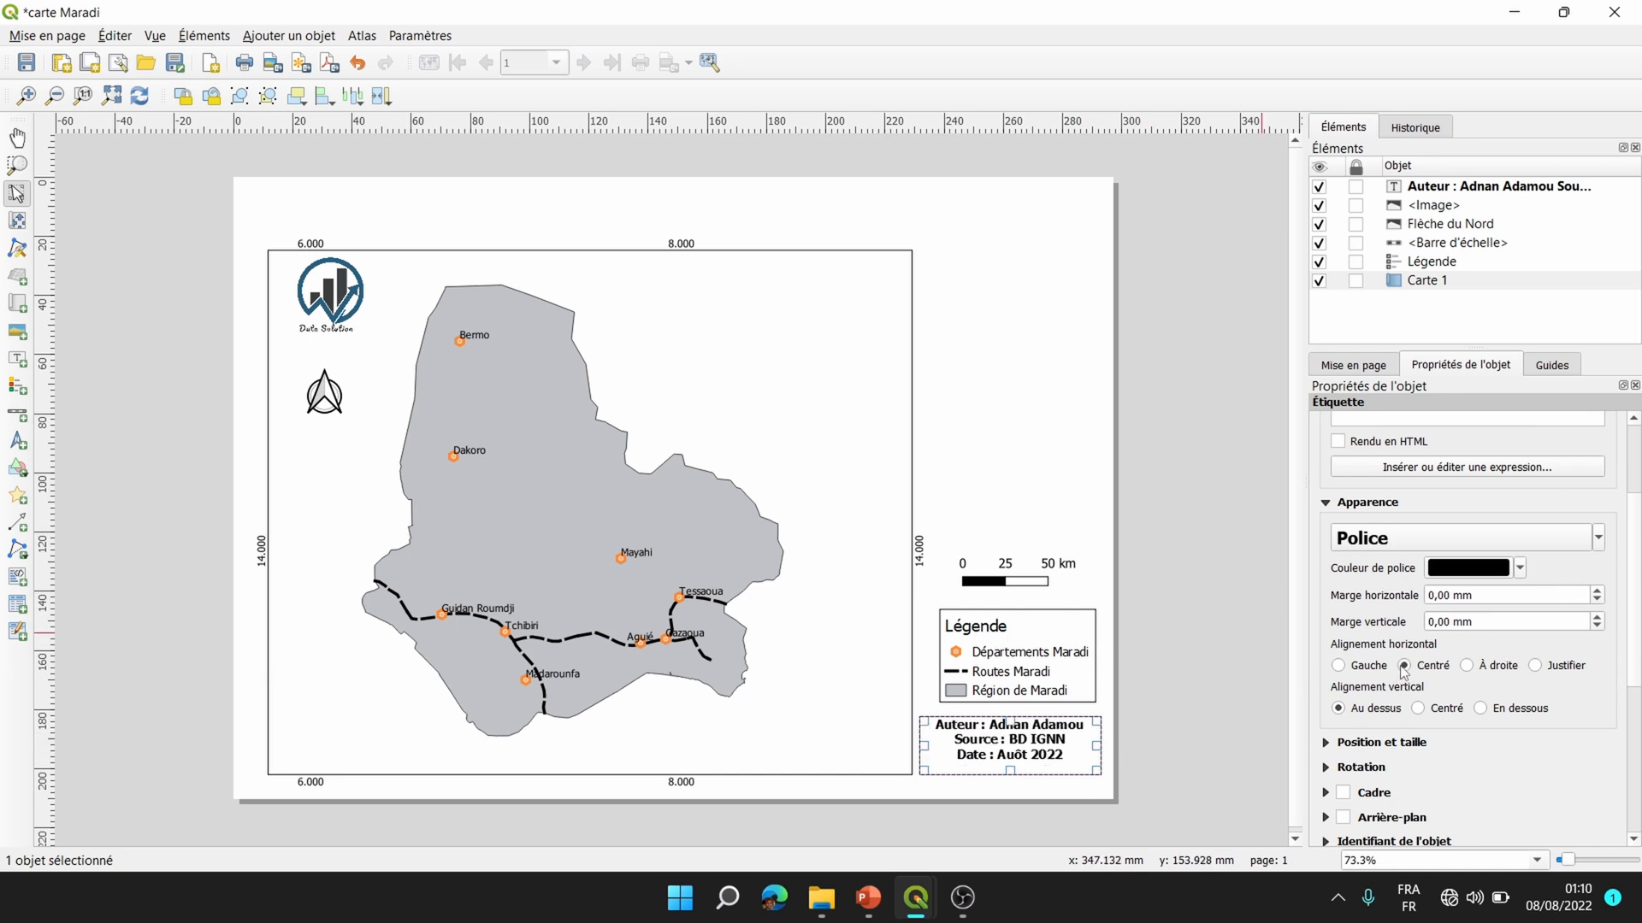
left_click(1467, 666)
left_click(1349, 665)
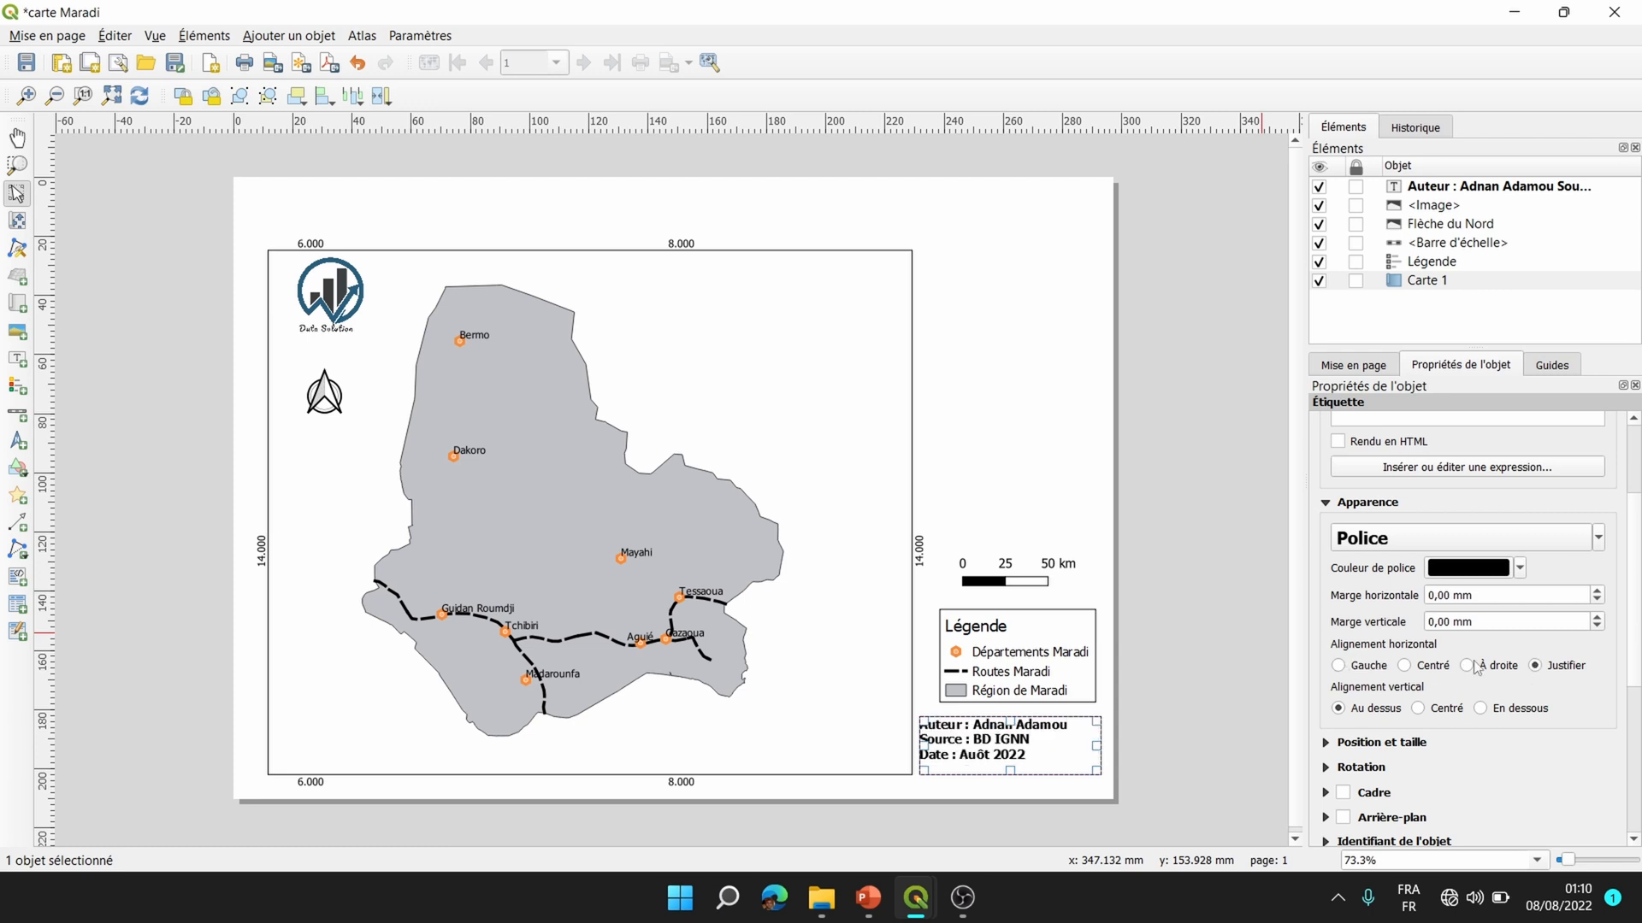
left_click(1339, 668)
left_click(1421, 709)
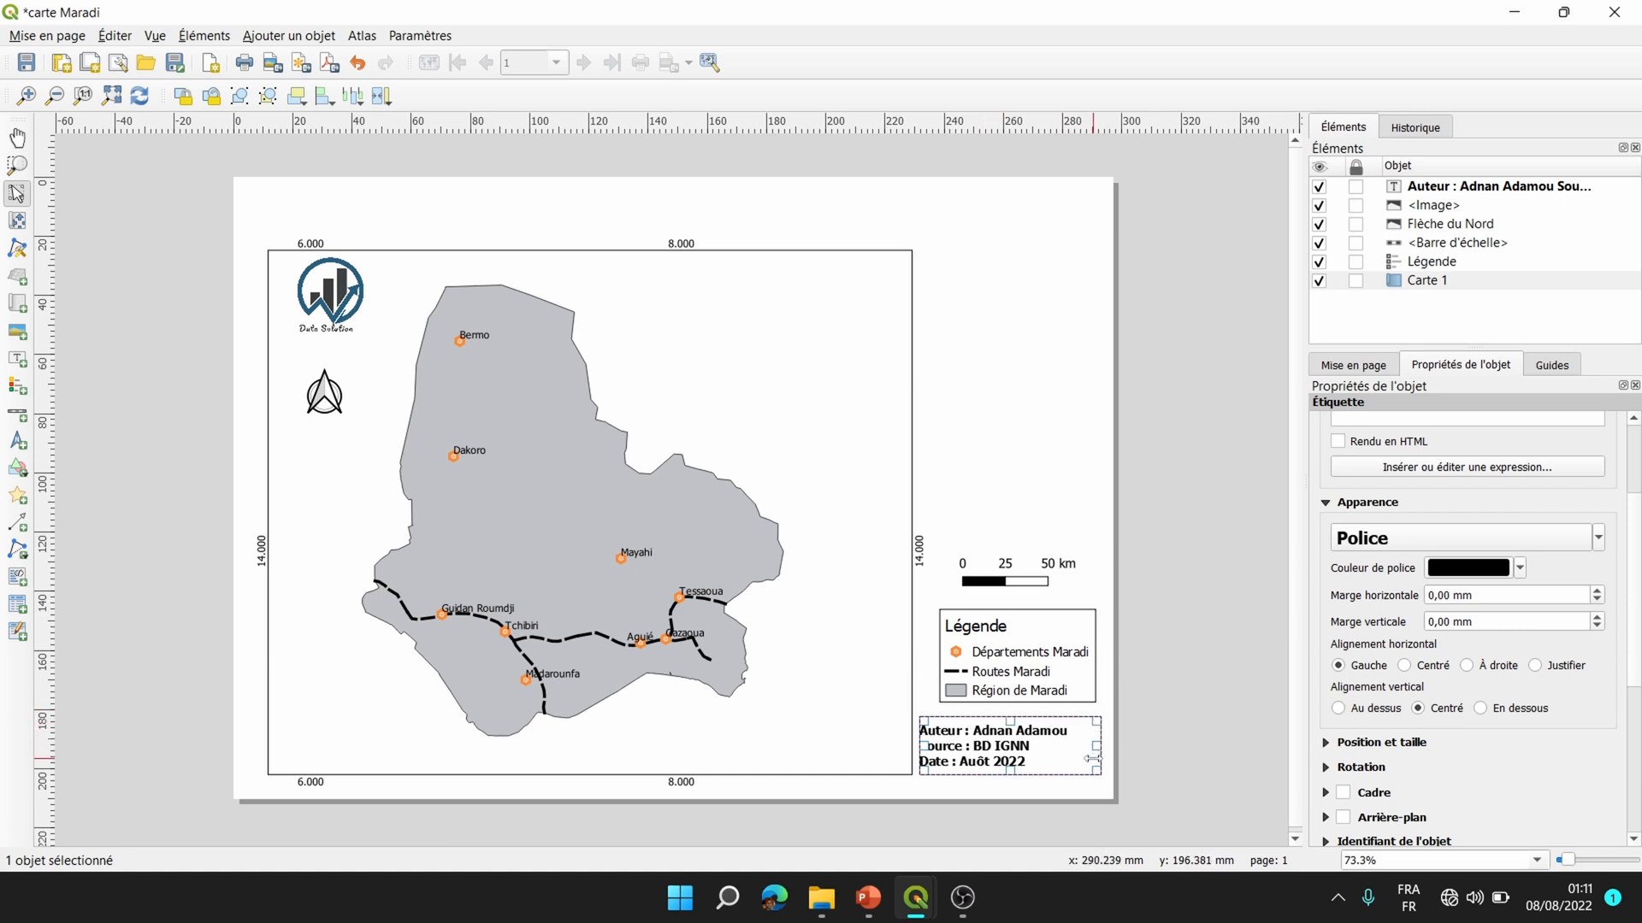
Enable the frame around the author and source label.
left_click(1344, 793)
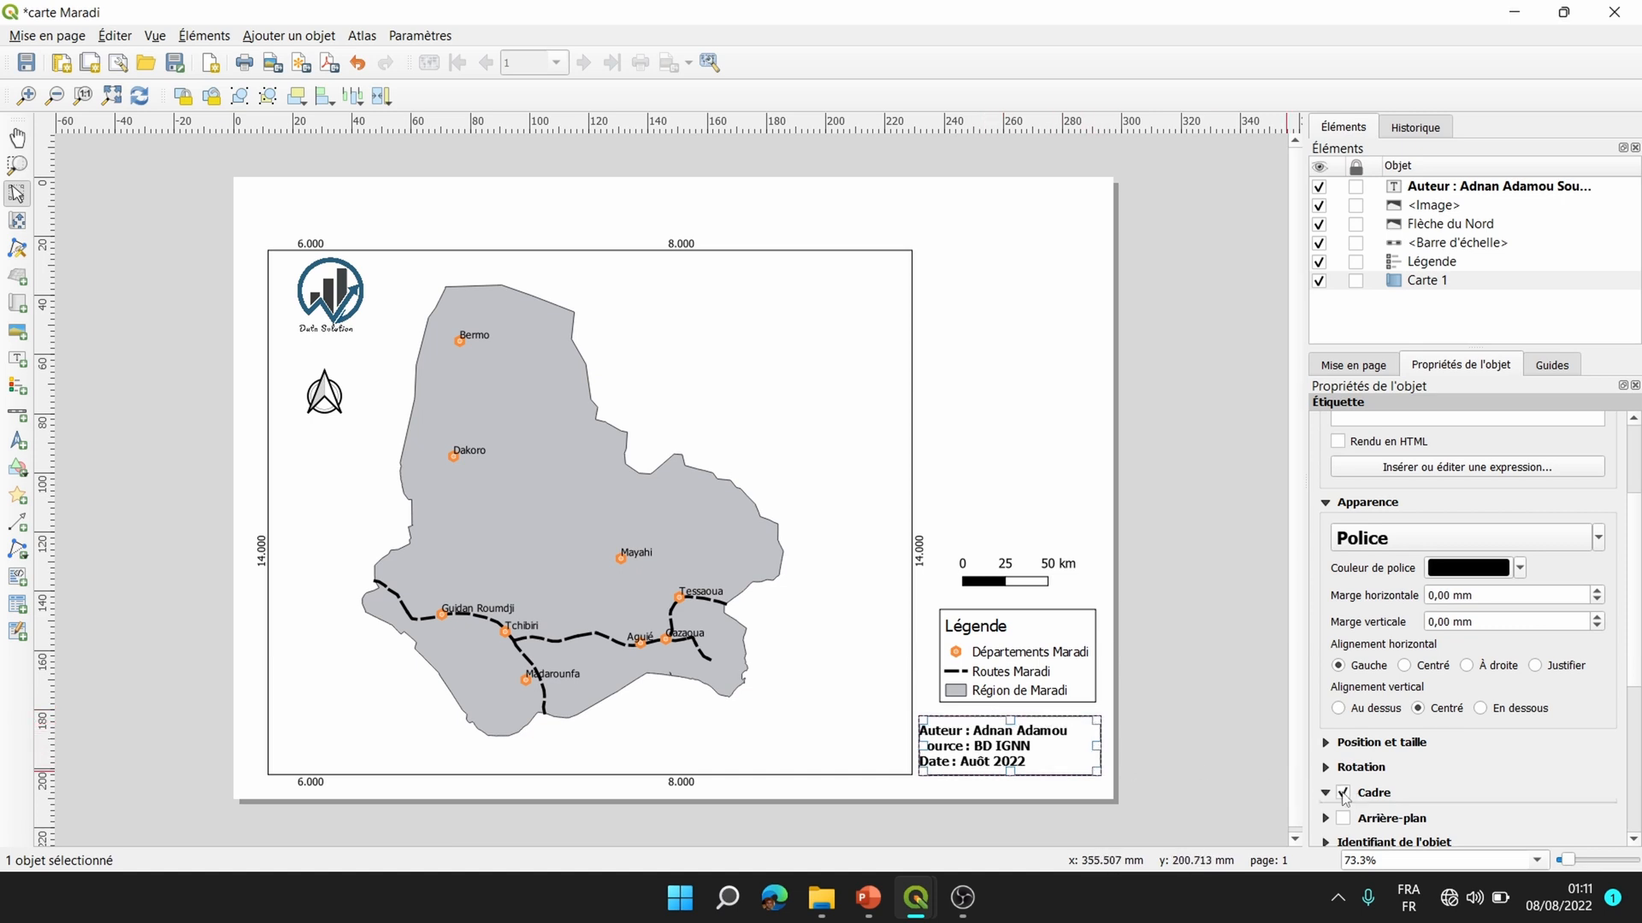
left_click(994, 488)
left_click(981, 745)
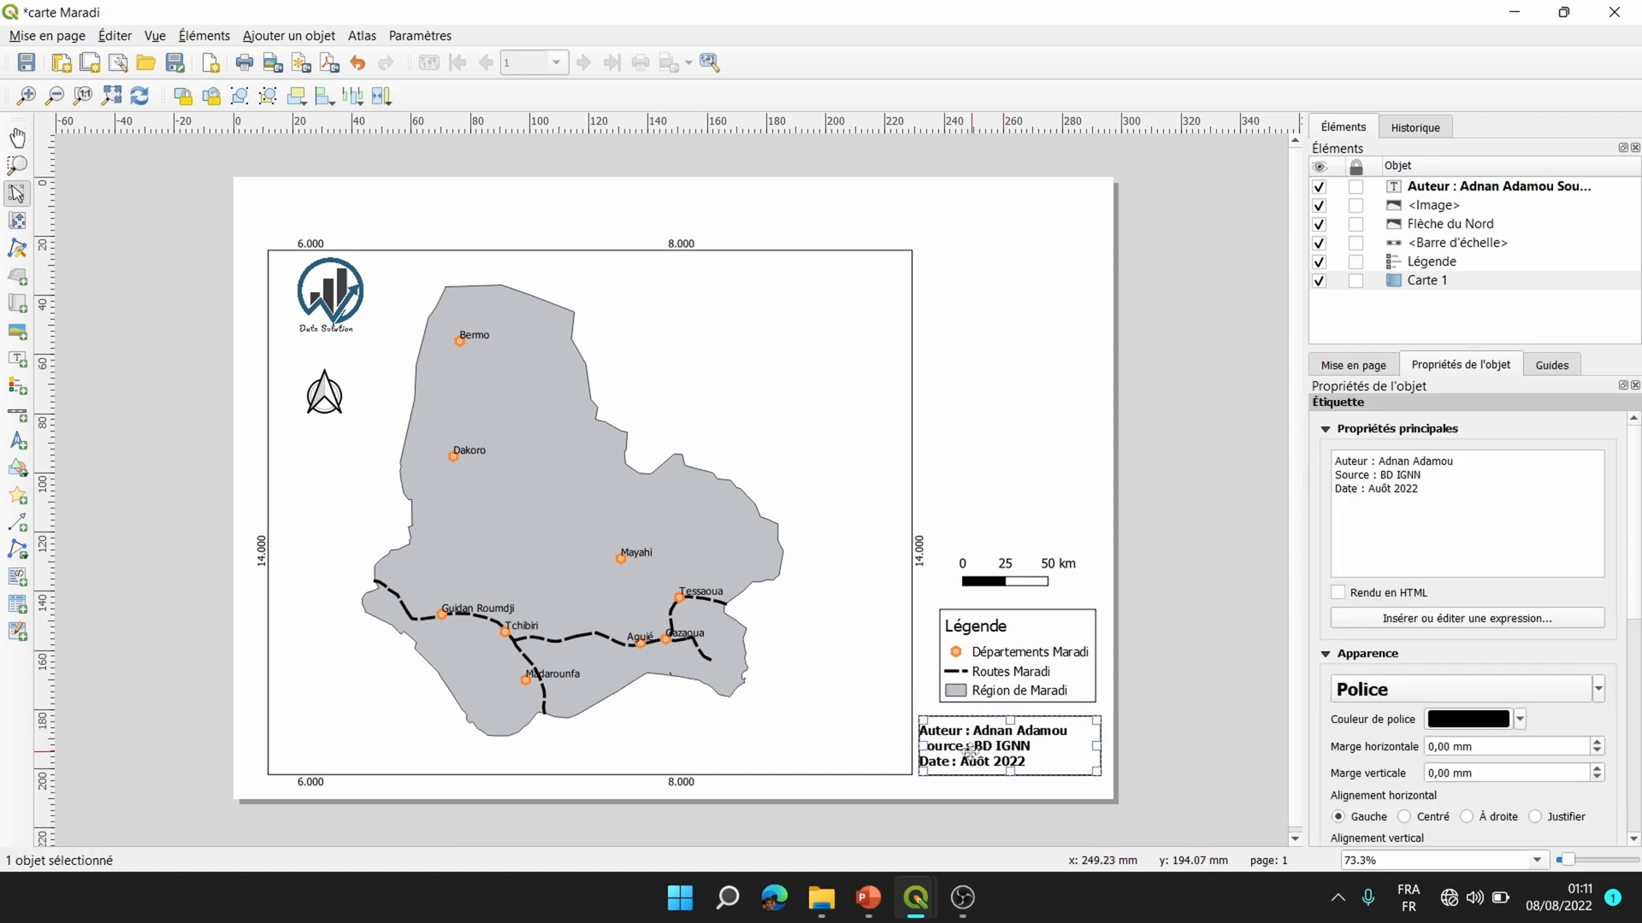
Shift the author label slightly away from the map and narrow it to line up with the legend's right edge.
left_click_drag(973, 750, 975, 746)
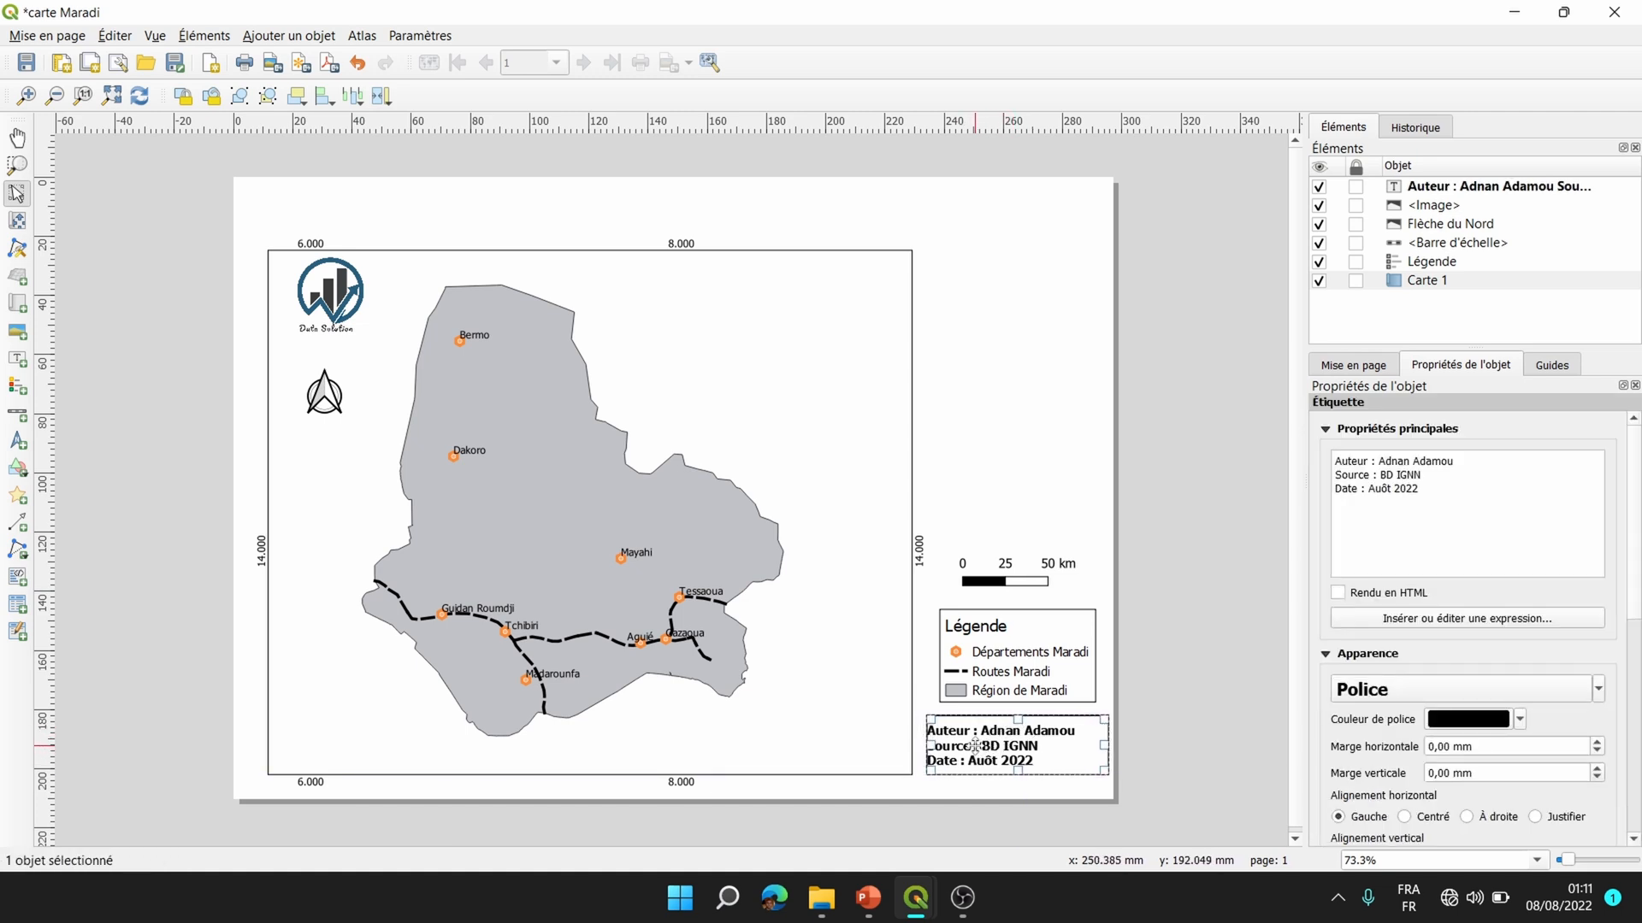
left_click_drag(995, 753, 999, 747)
left_click_drag(1108, 745, 1096, 745)
left_click(1055, 455)
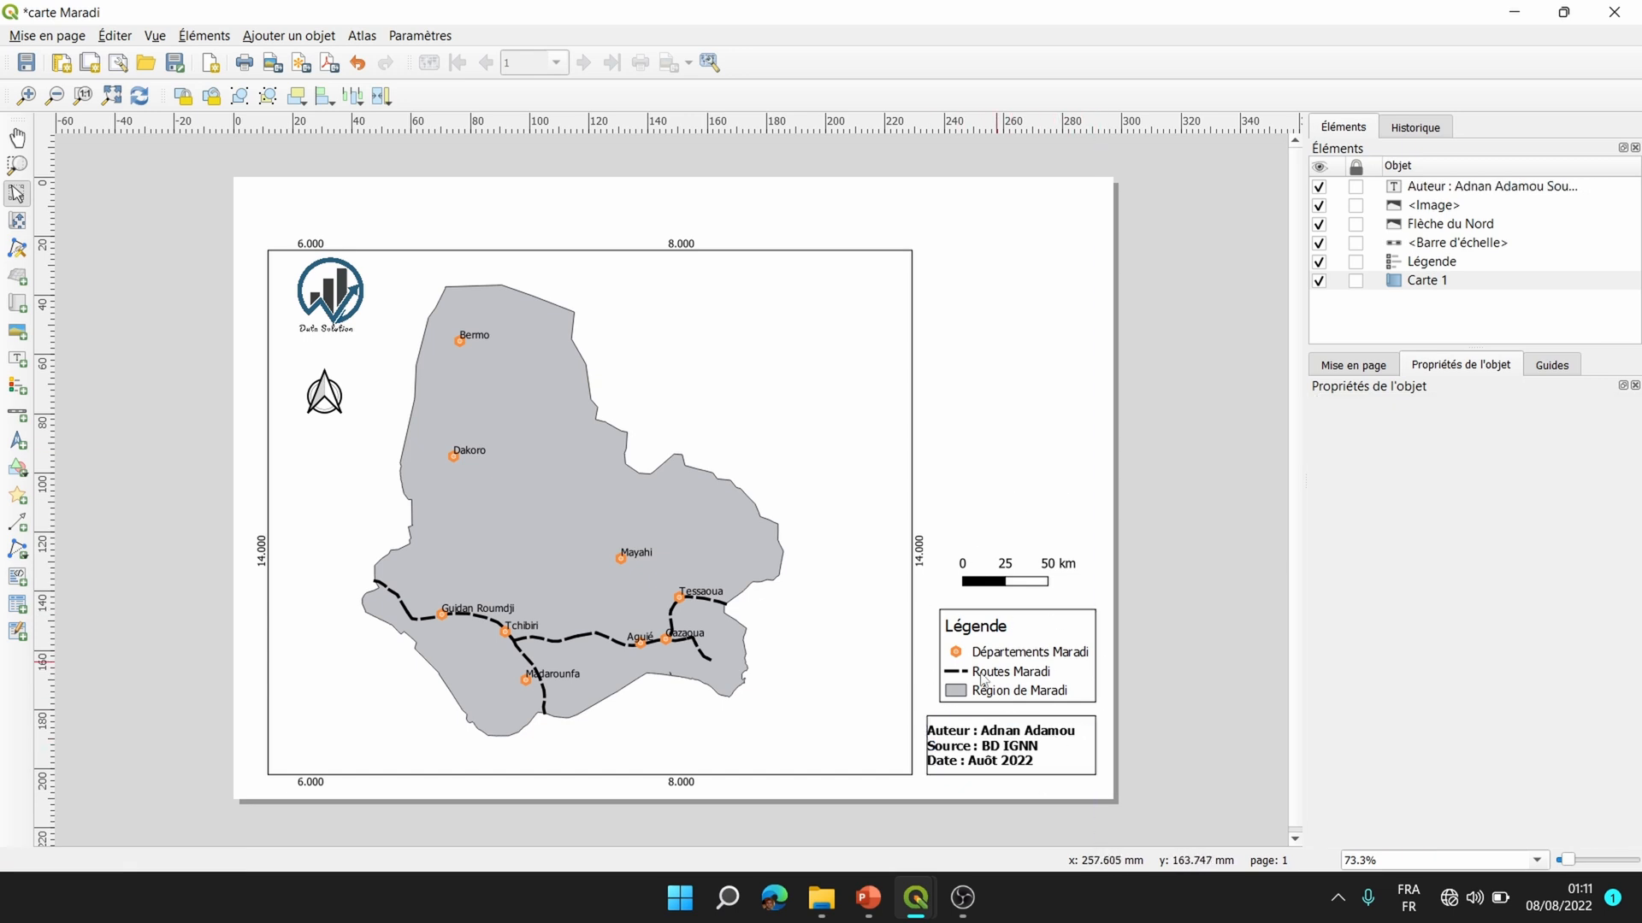
left_click(985, 743)
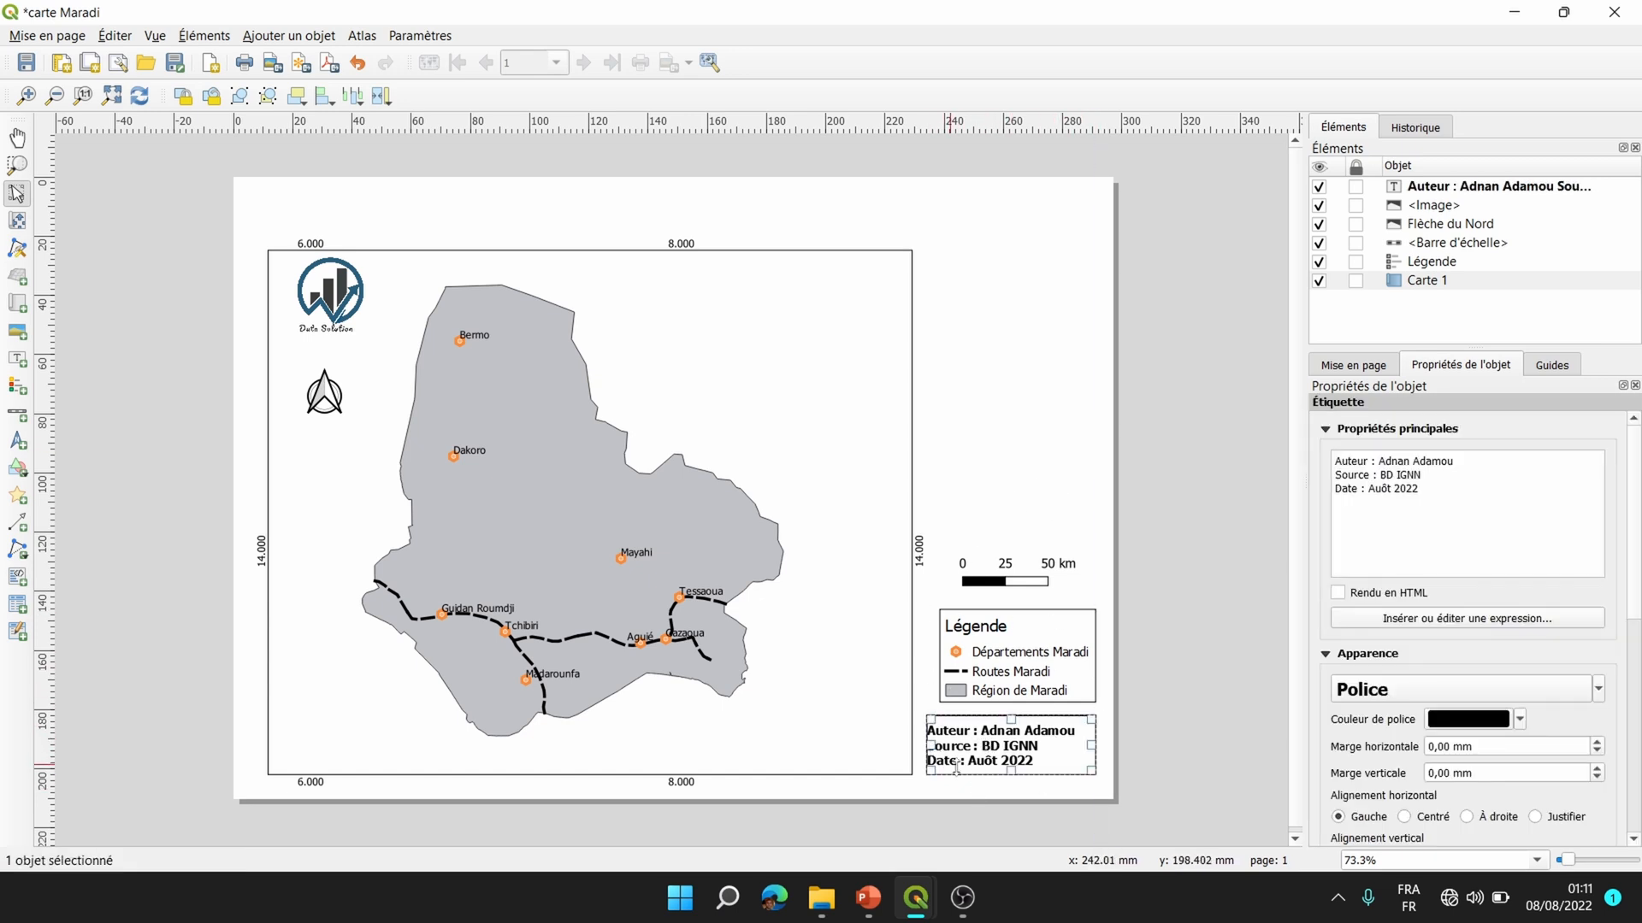
left_click(964, 788)
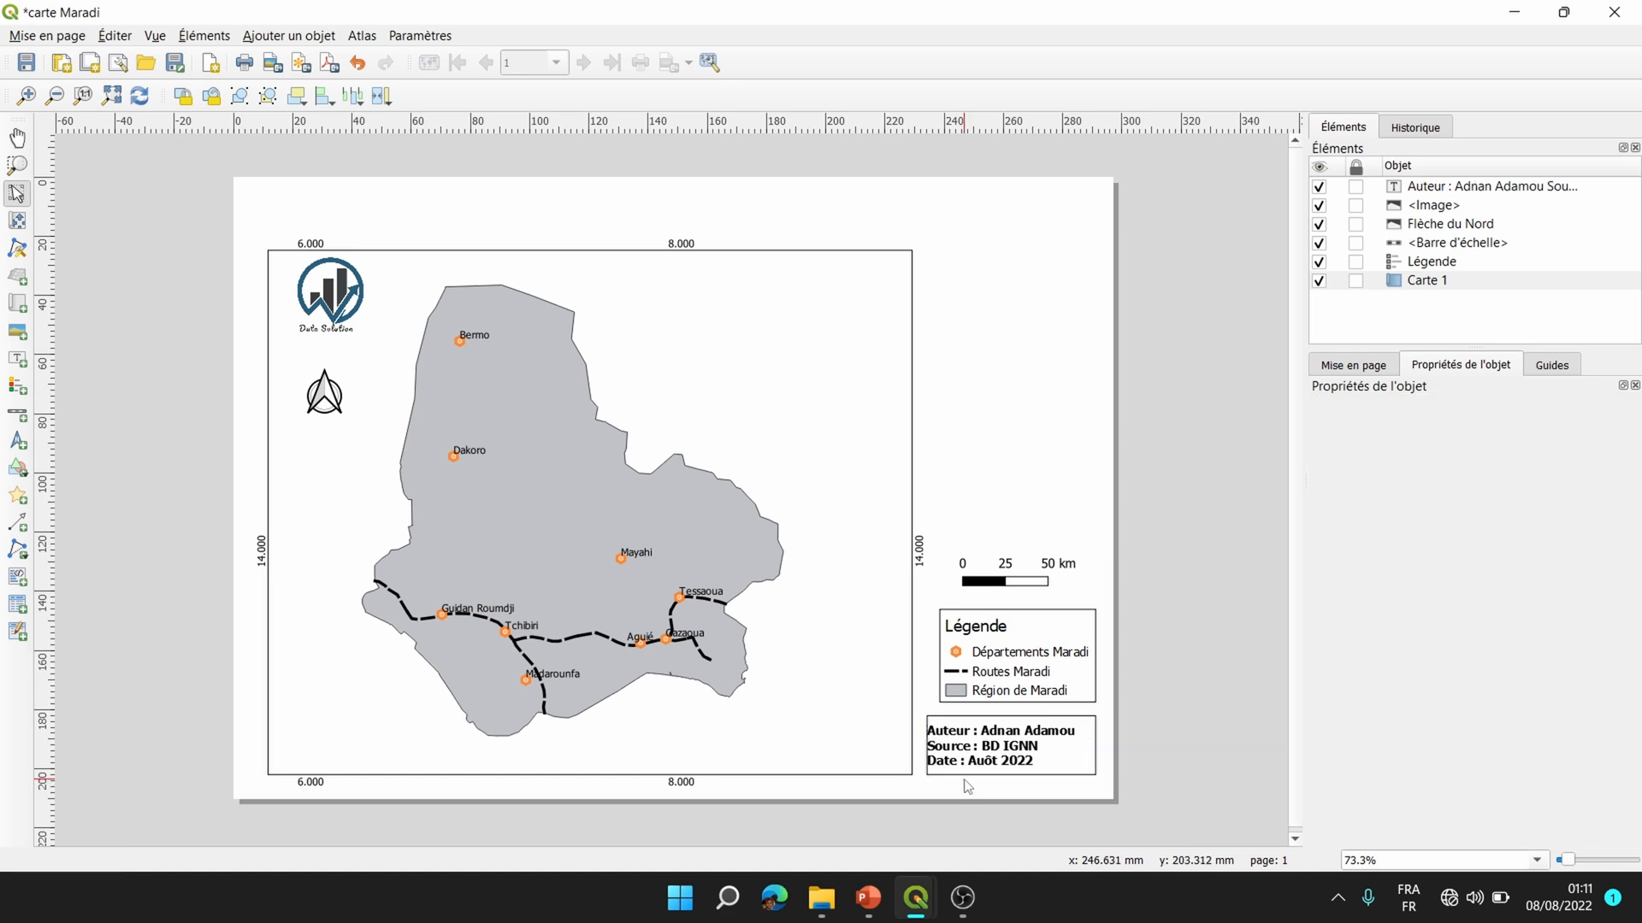
Add a title label above the map reading "Localisation des chefs lieu de département de la région de Maradi".
left_click(18, 361)
left_click_drag(461, 205, 887, 245)
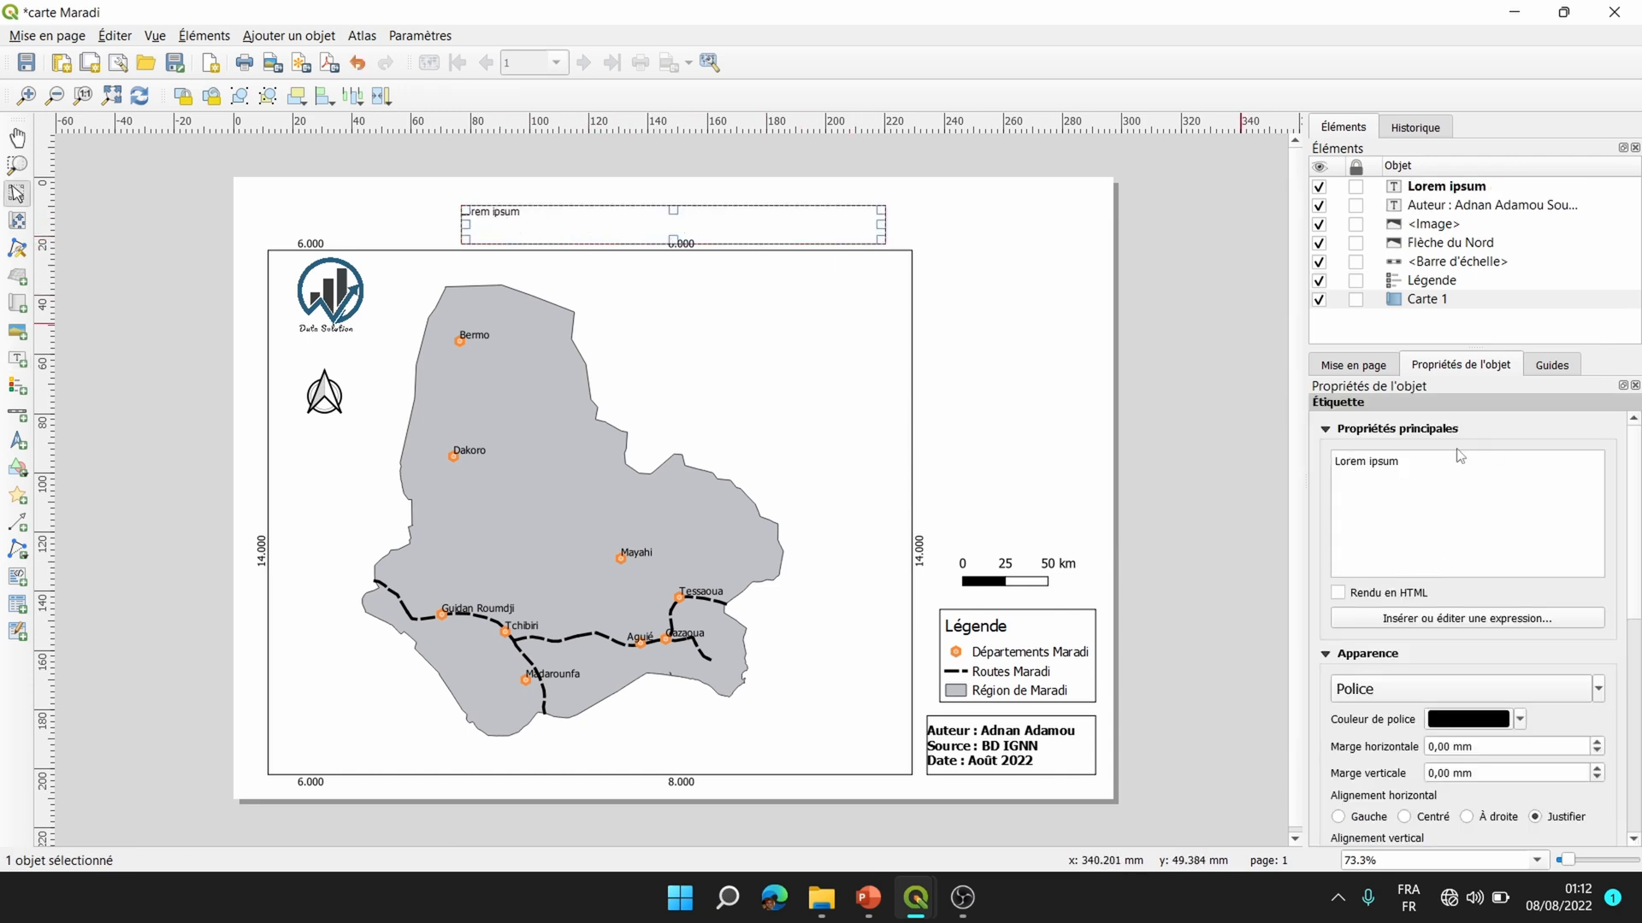
left_click_drag(1443, 472, 1325, 464)
key("BackSpace")
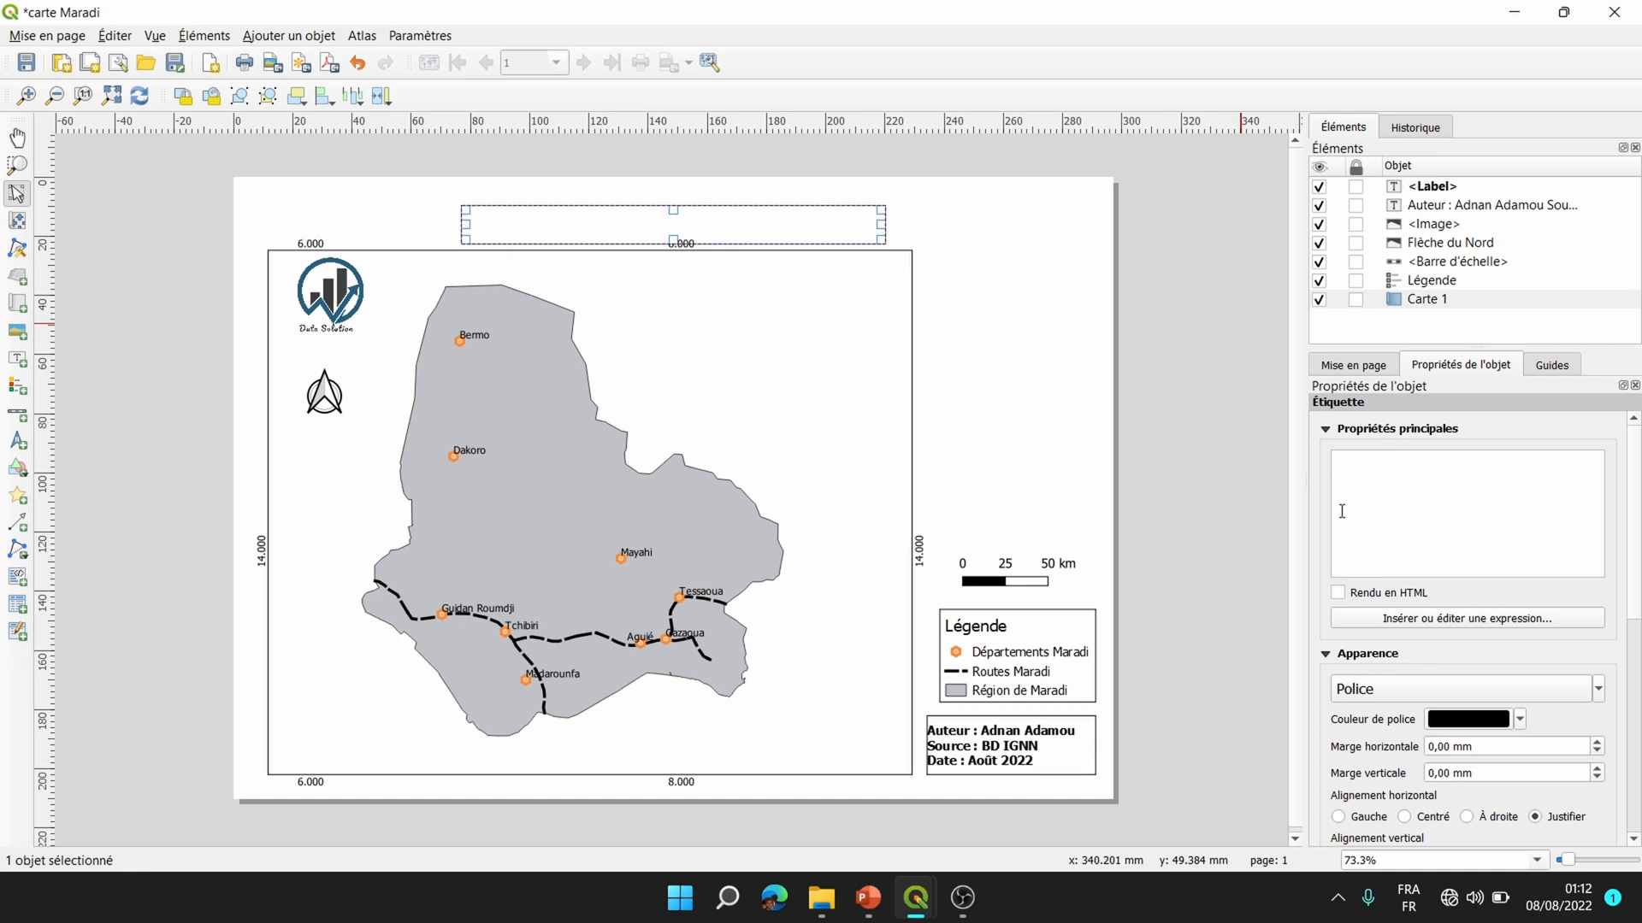
type("Localisation")
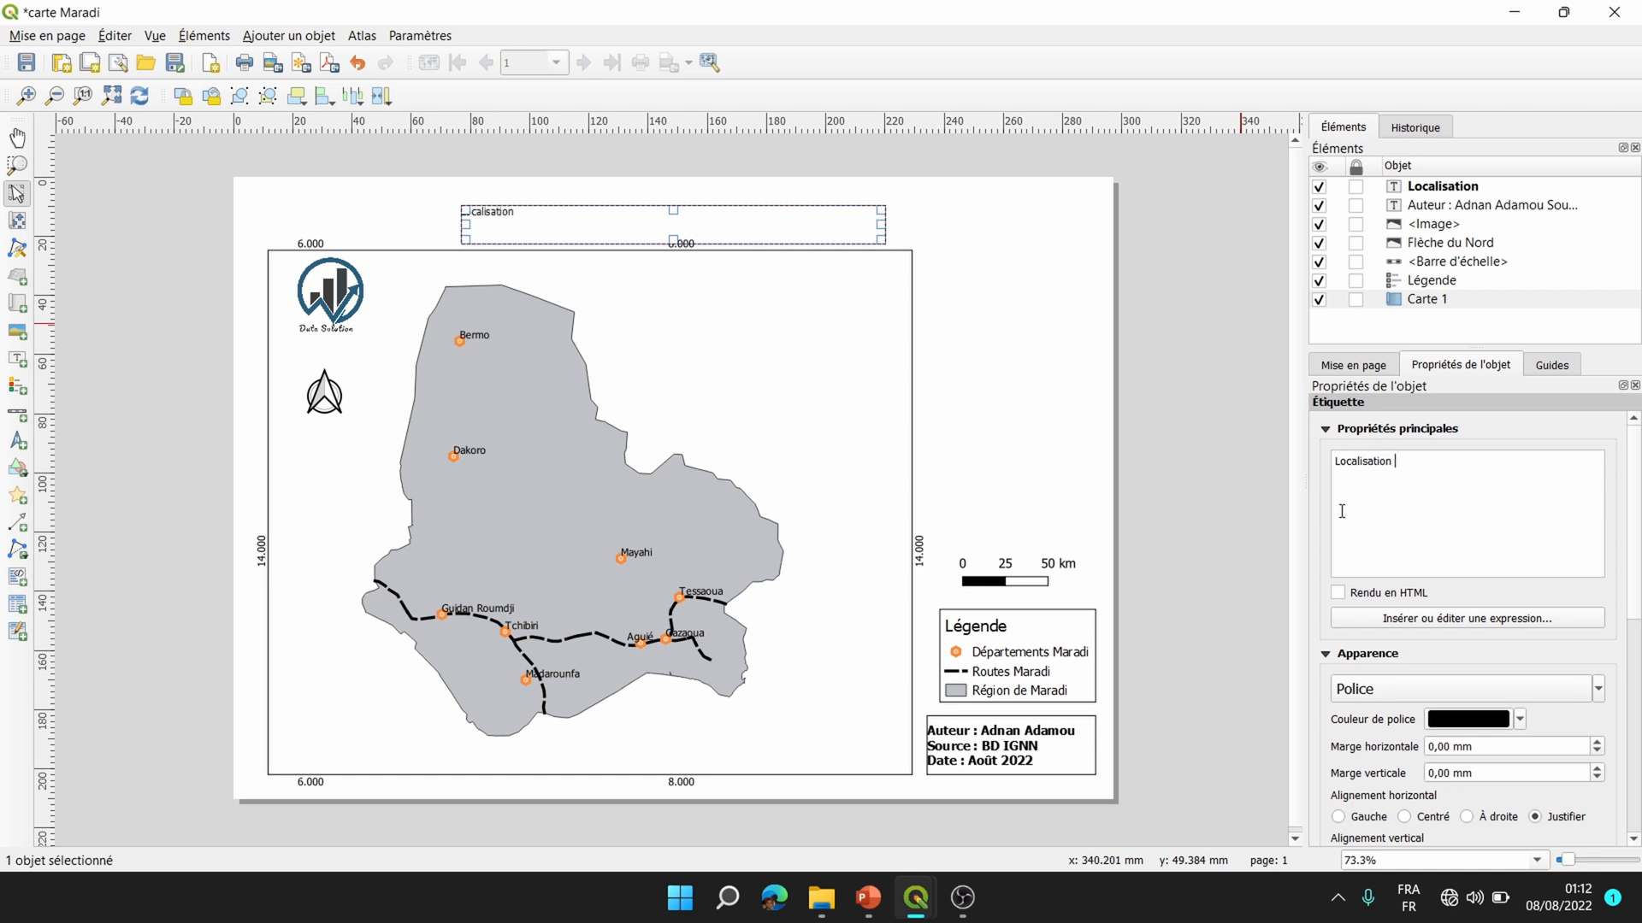
type(" des che")
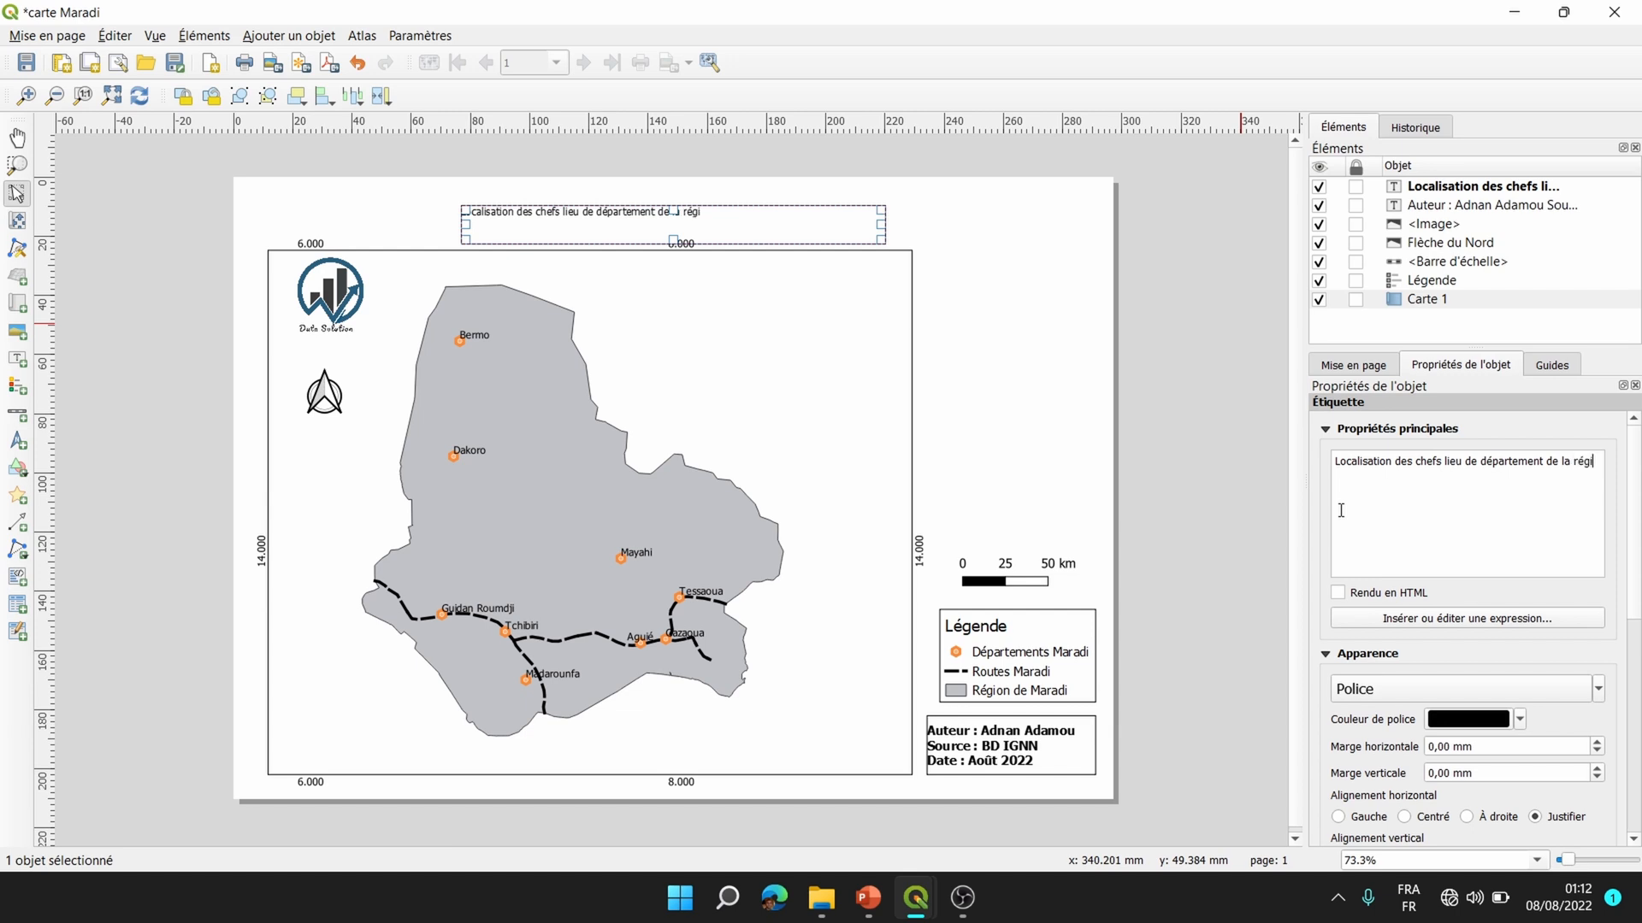
type("on de Maradi")
Increase the title label's font size to 17 points.
left_click(1404, 688)
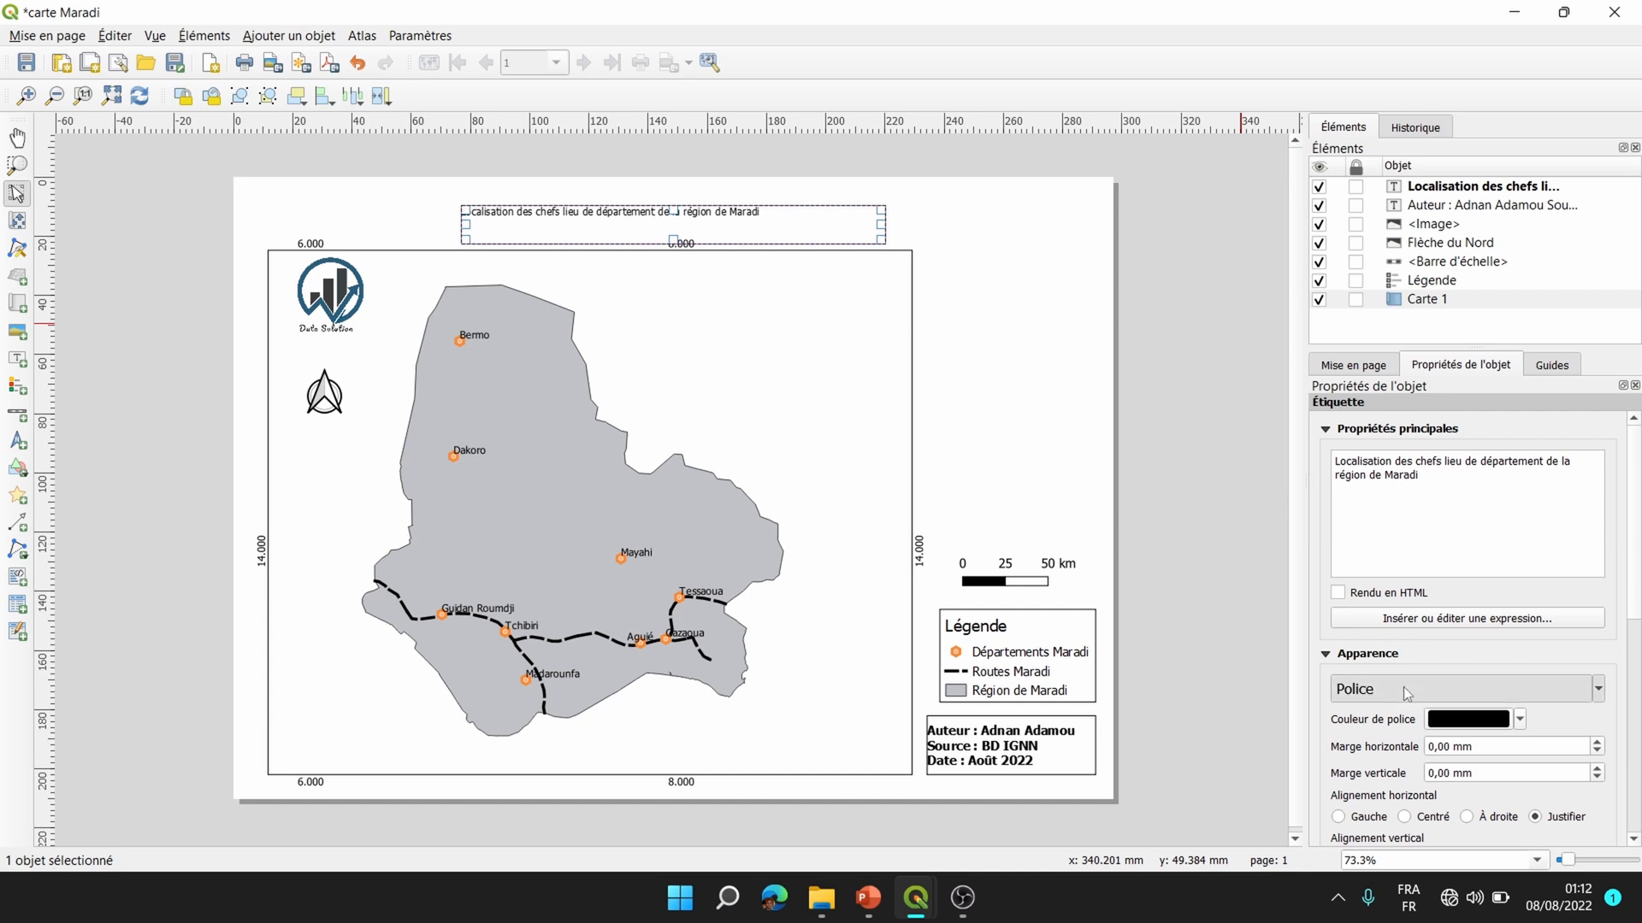
left_click(1016, 407)
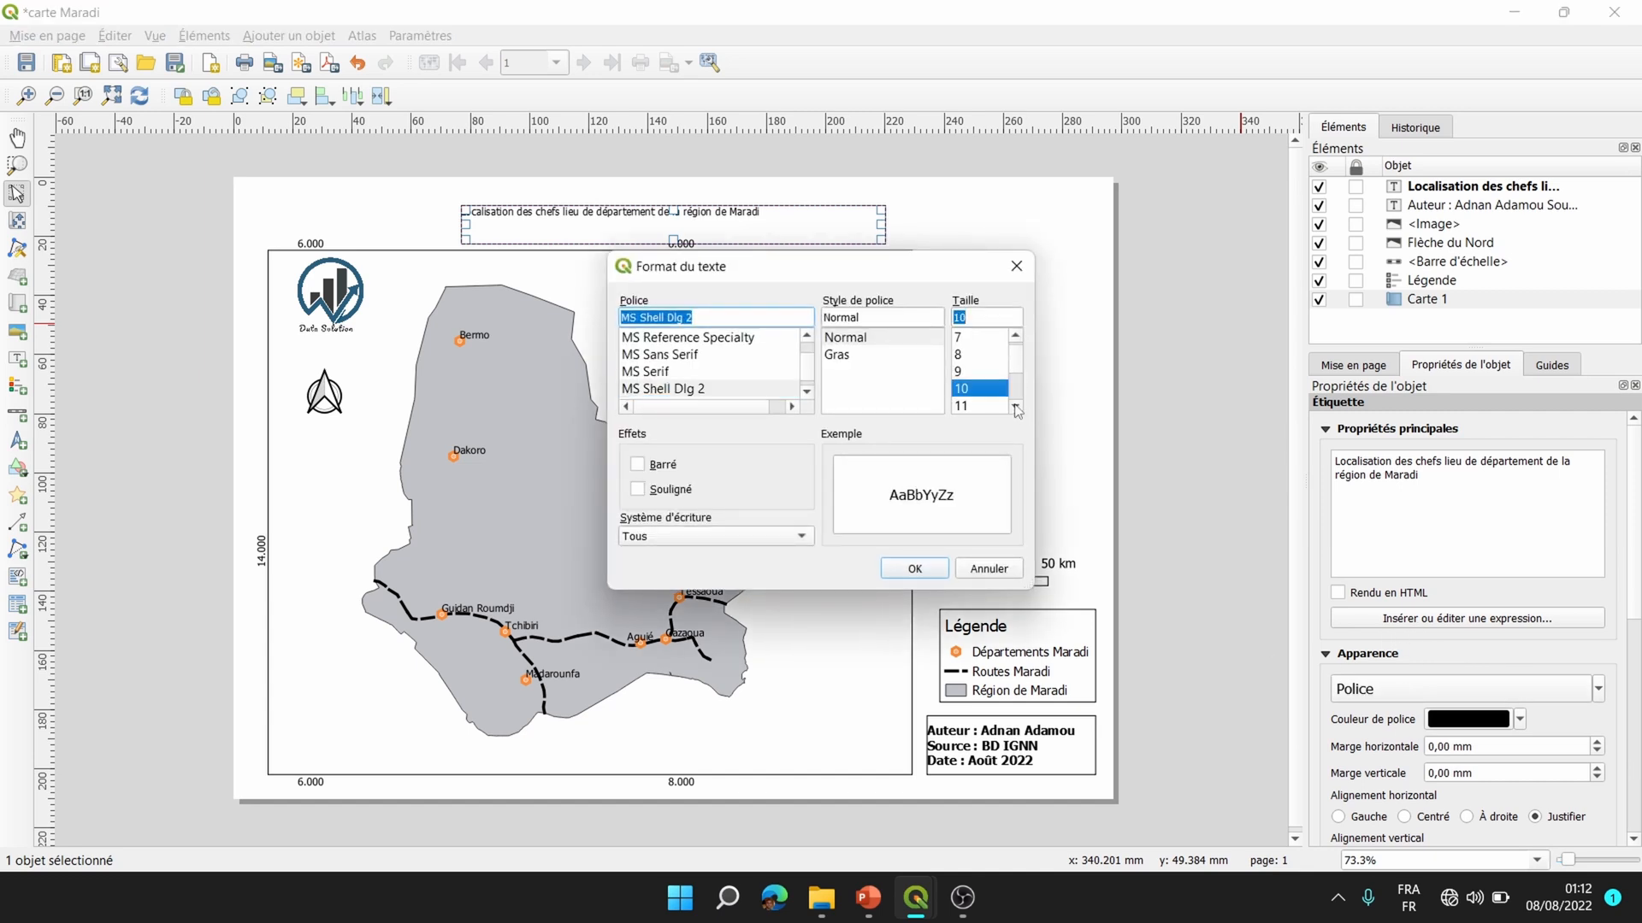
left_click(1015, 407)
left_click(1016, 407)
left_click(980, 389)
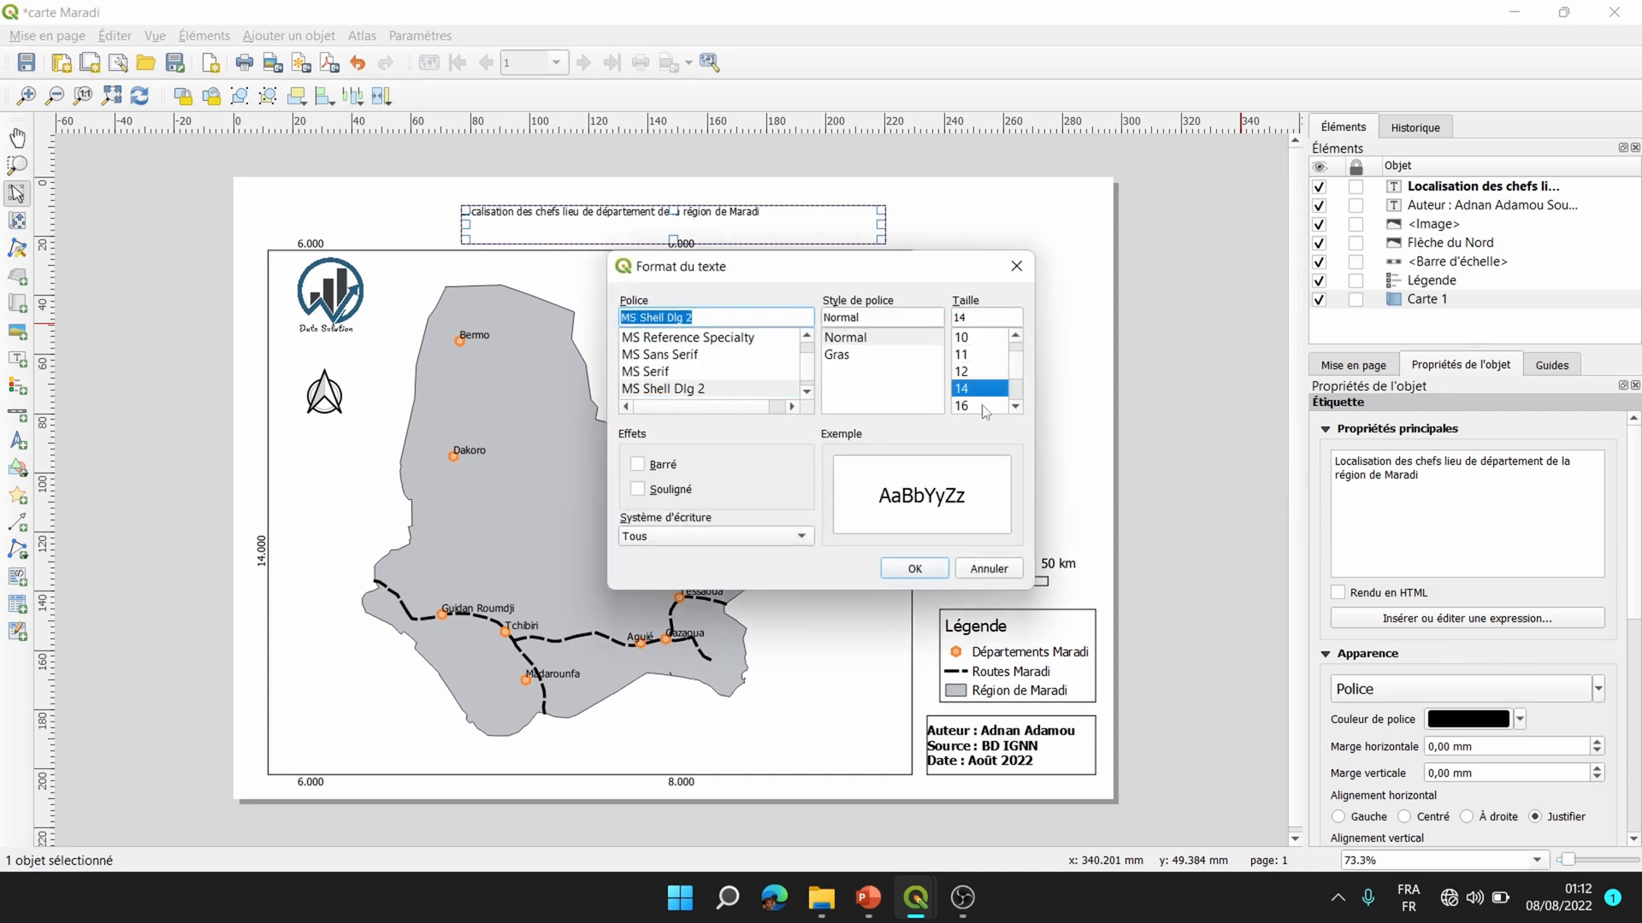
left_click(936, 570)
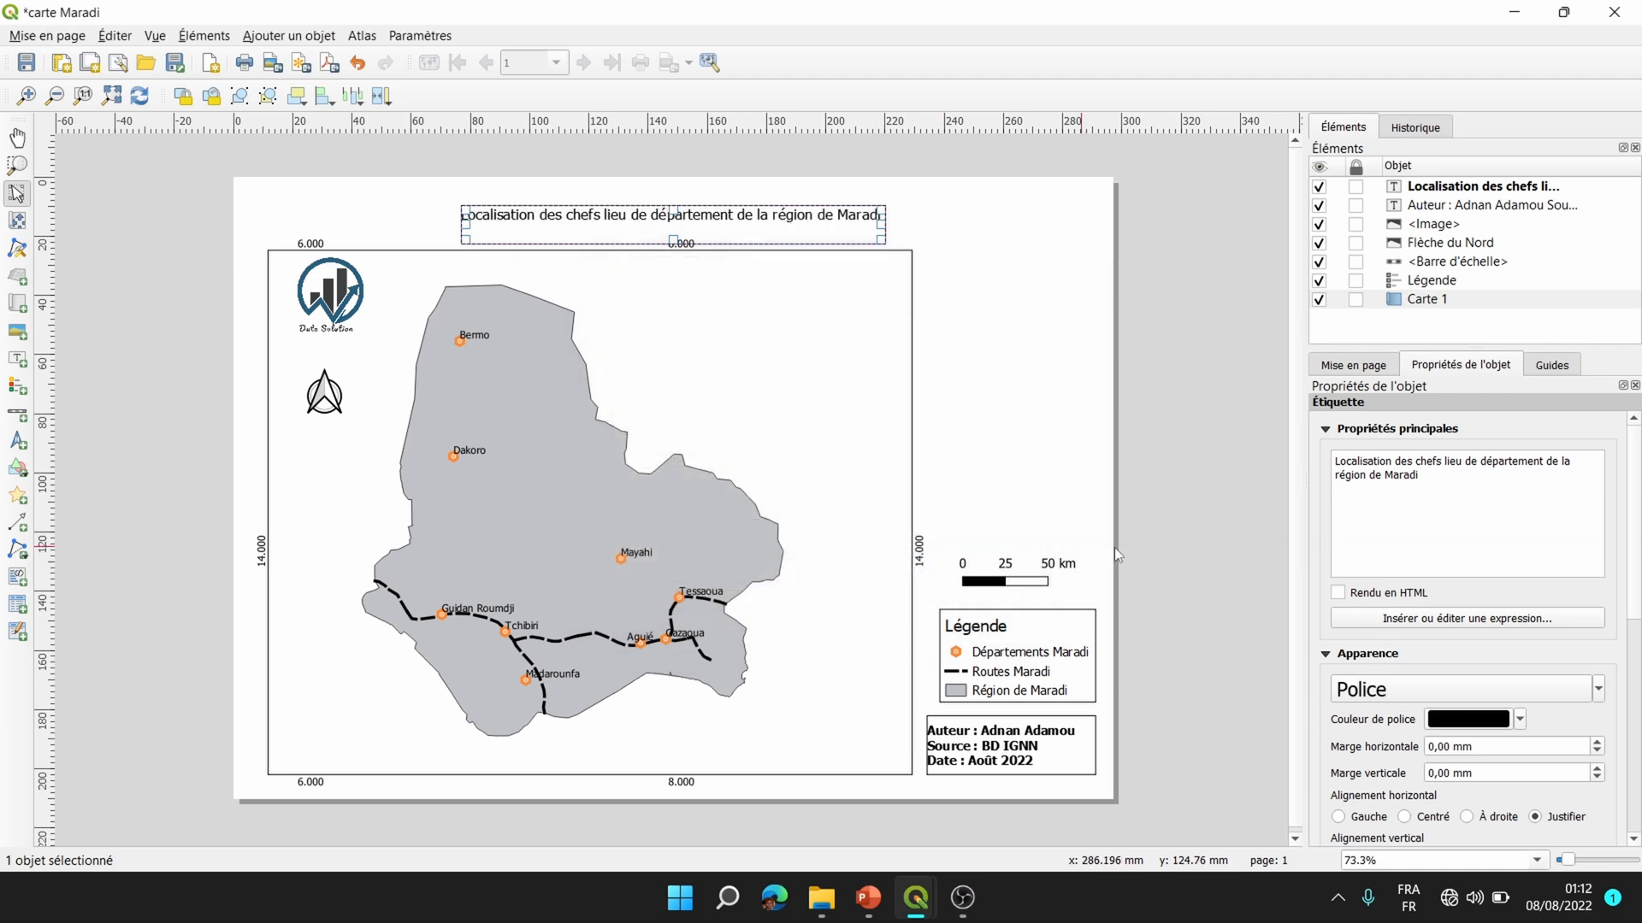
left_click(1598, 689)
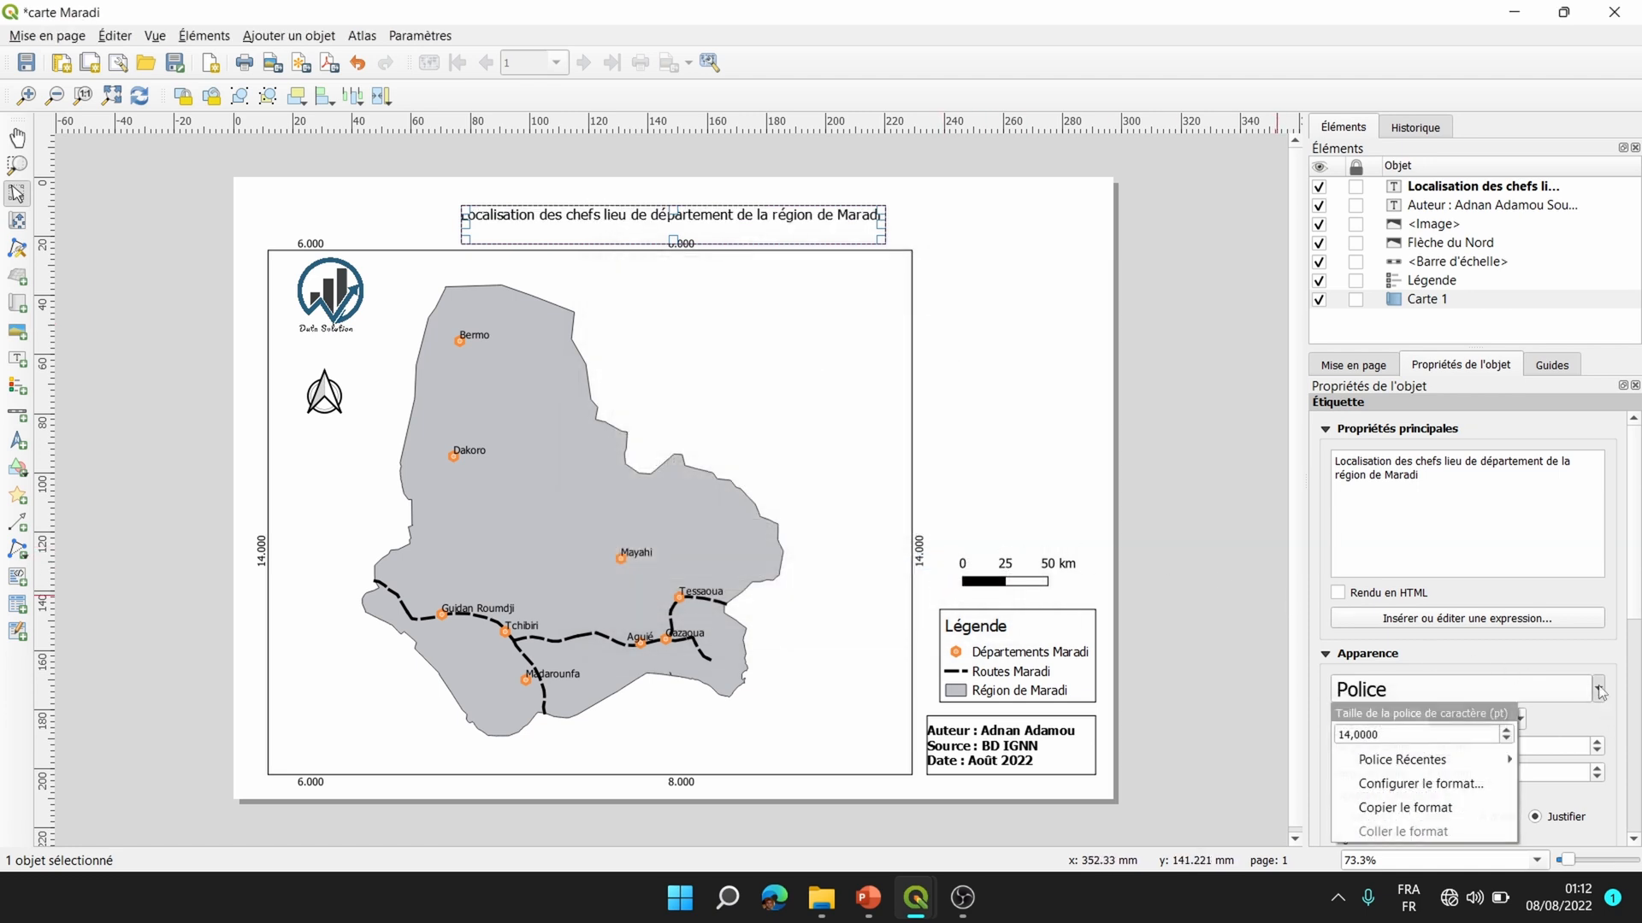
left_click(1506, 730)
left_click(1507, 730)
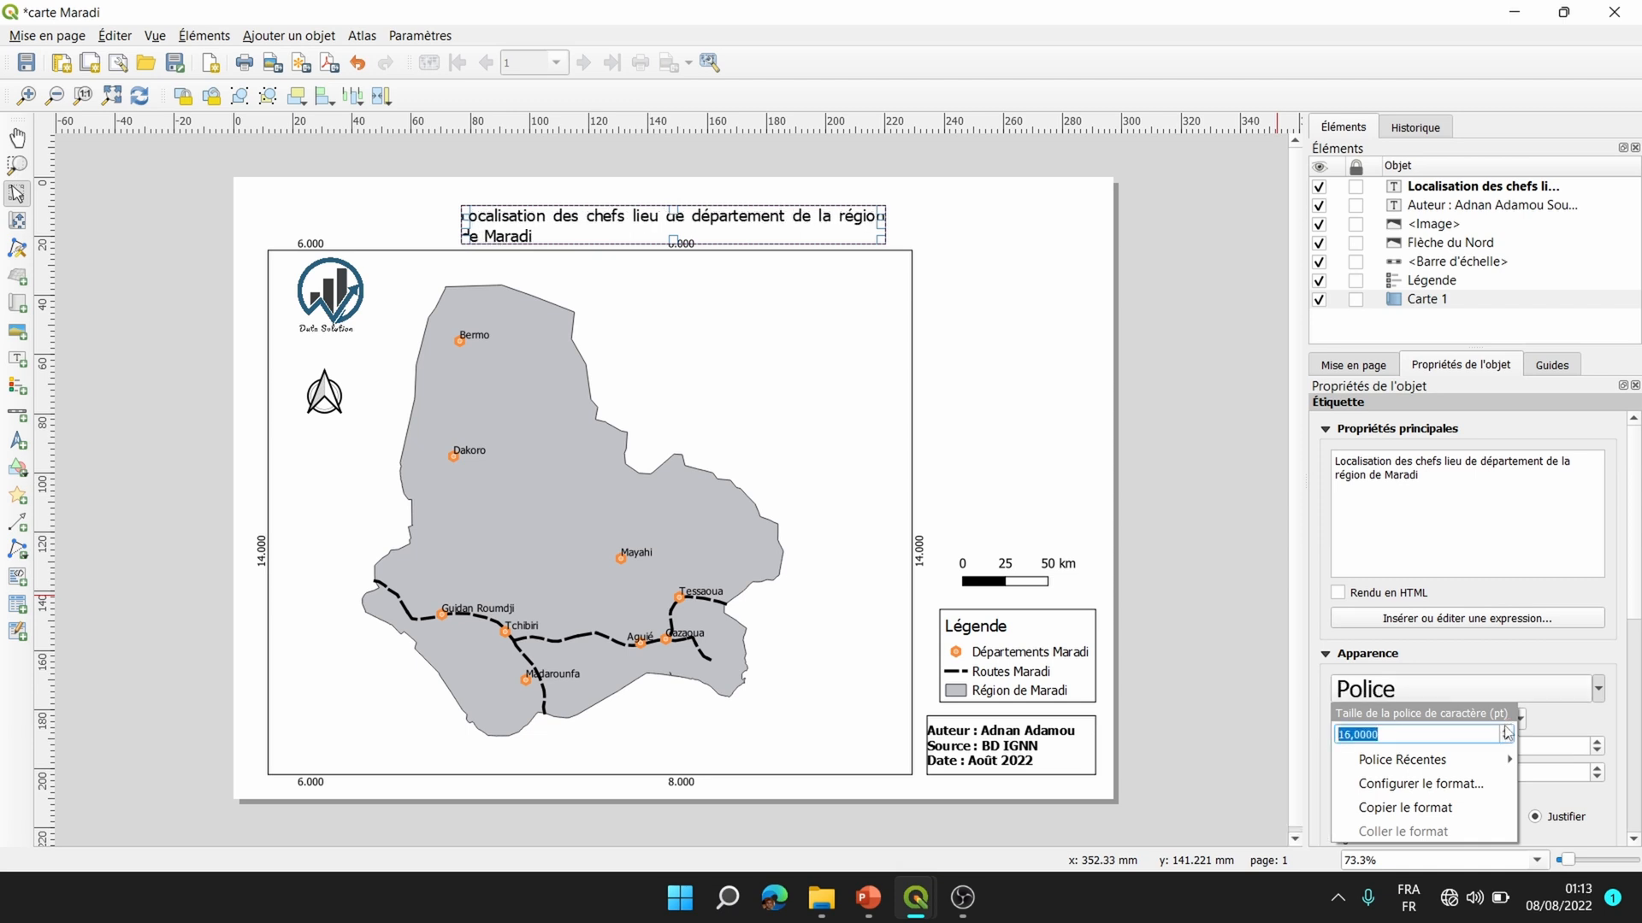
left_click(1507, 730)
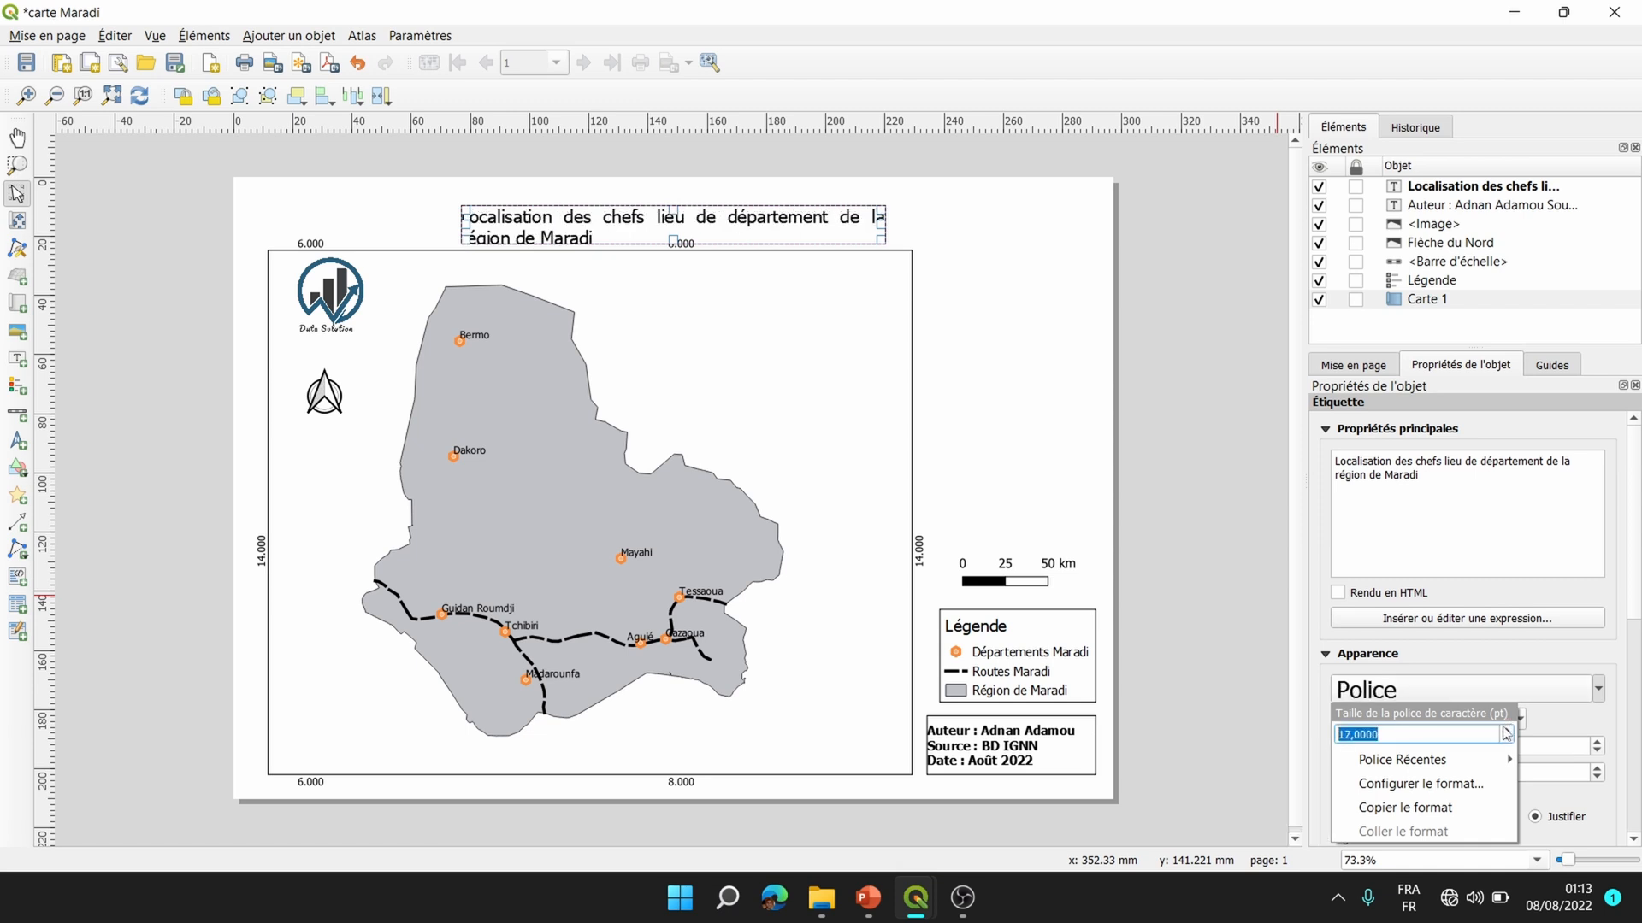
Resize the title label so its text wraps onto two lines, and position it above the map frame near the page's upper edge.
left_click(882, 229)
left_click_drag(882, 229, 624, 237)
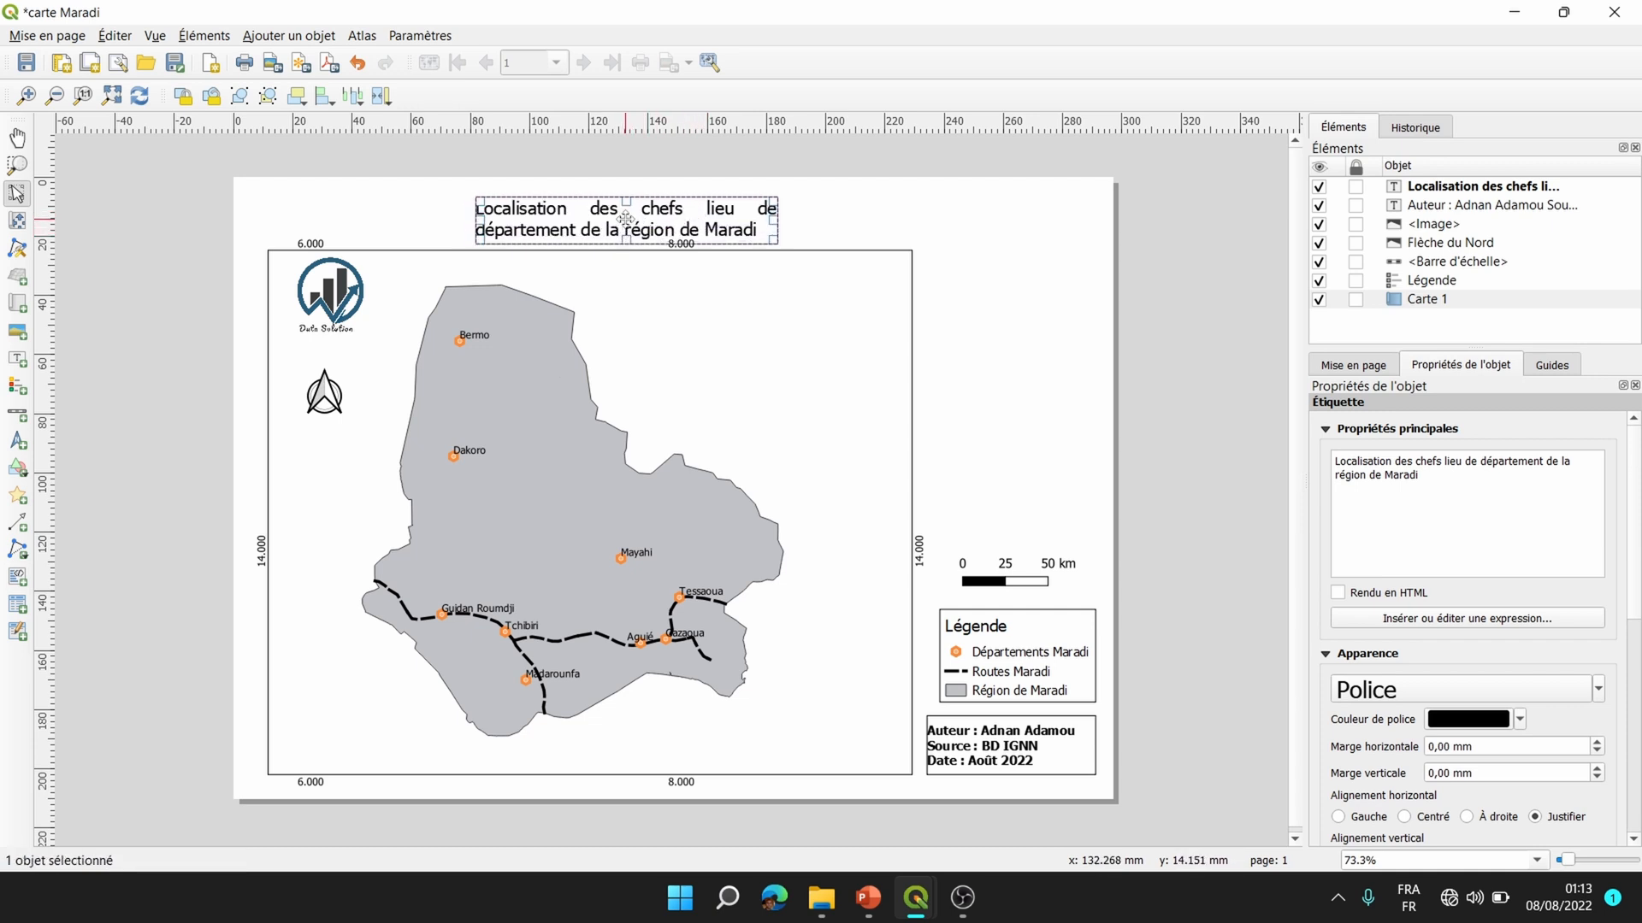
left_click_drag(475, 223, 457, 223)
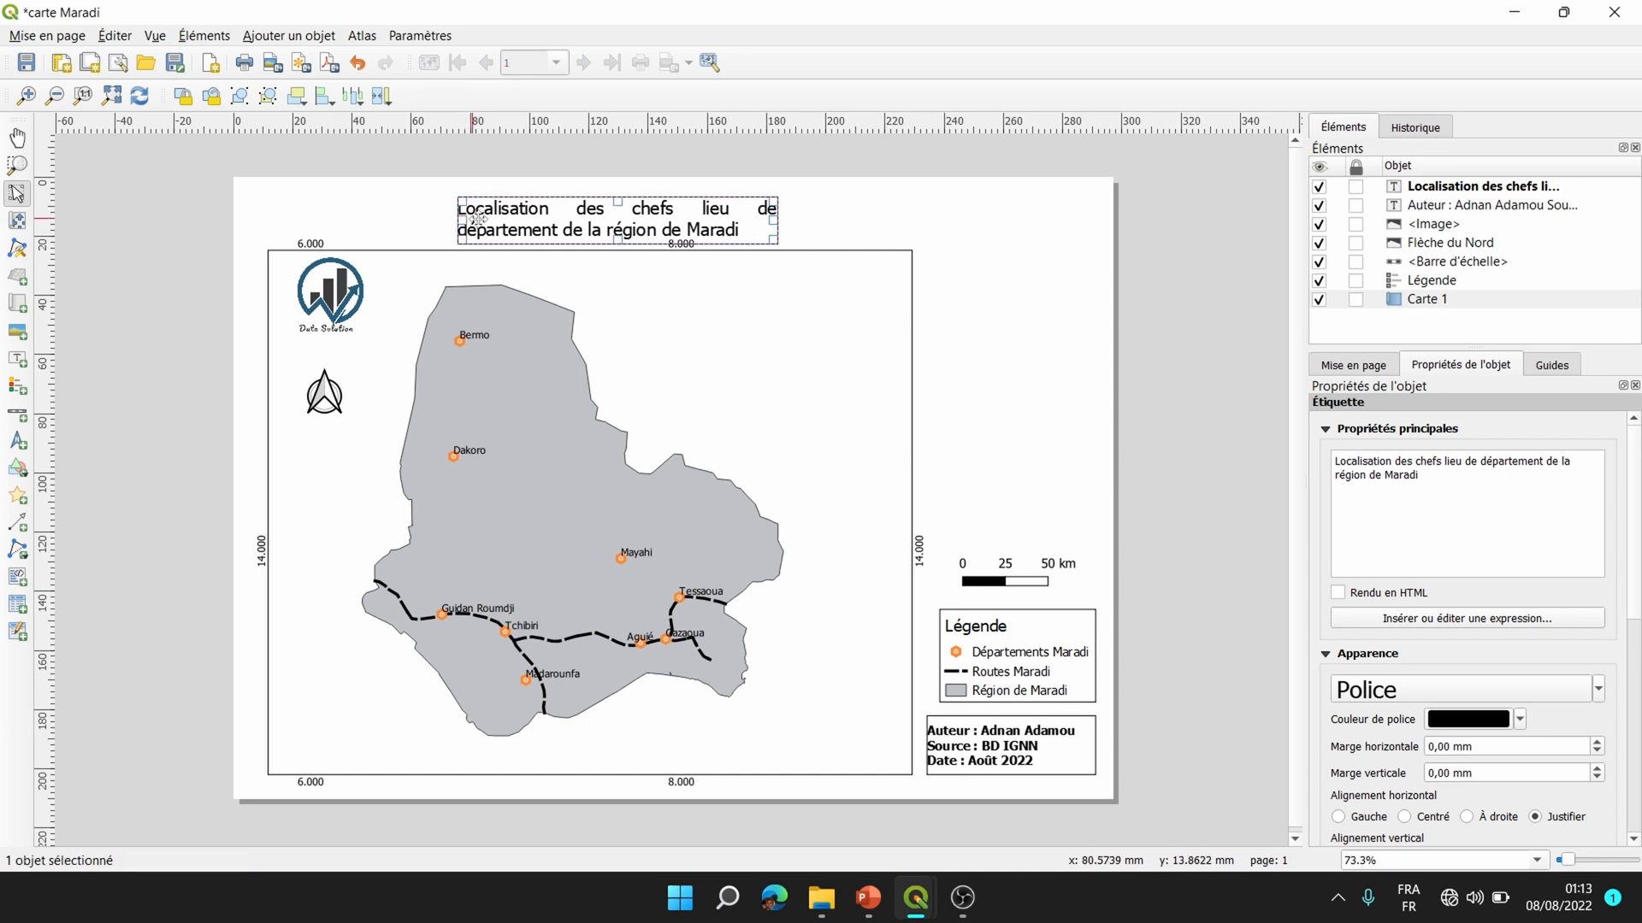
left_click_drag(777, 221, 748, 220)
mouse_move(620, 224)
left_mouse_down()
mouse_move(657, 224)
mouse_move(595, 224)
mouse_move(602, 199)
left_mouse_up()
left_click(851, 220)
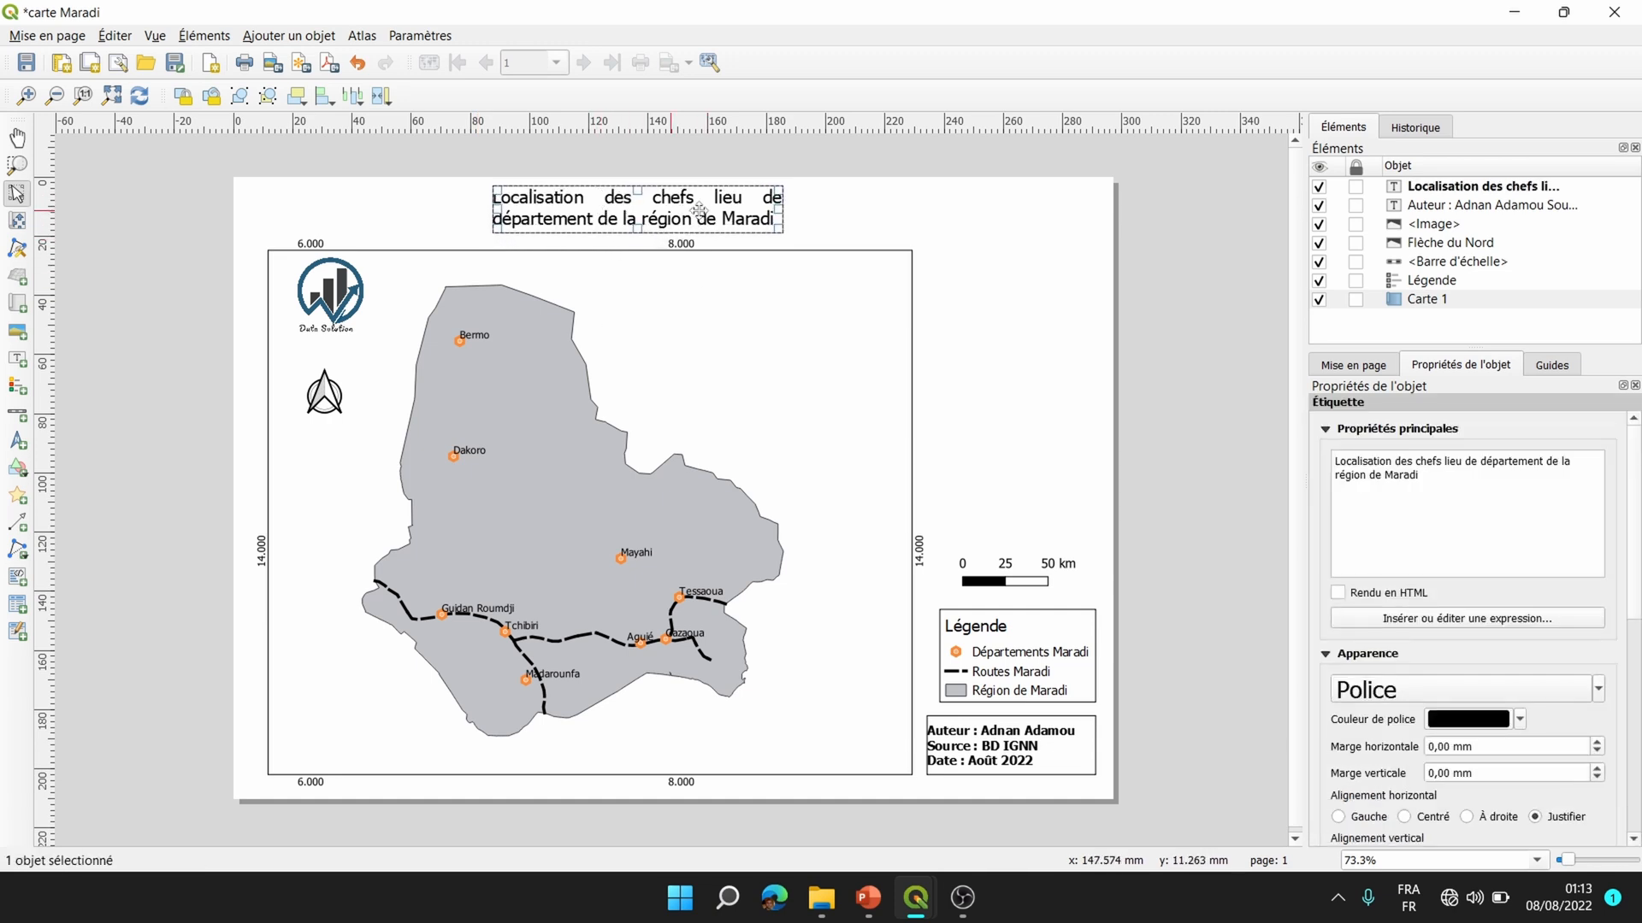
left_click(843, 210)
left_click(633, 200)
left_click_drag(634, 201, 636, 204)
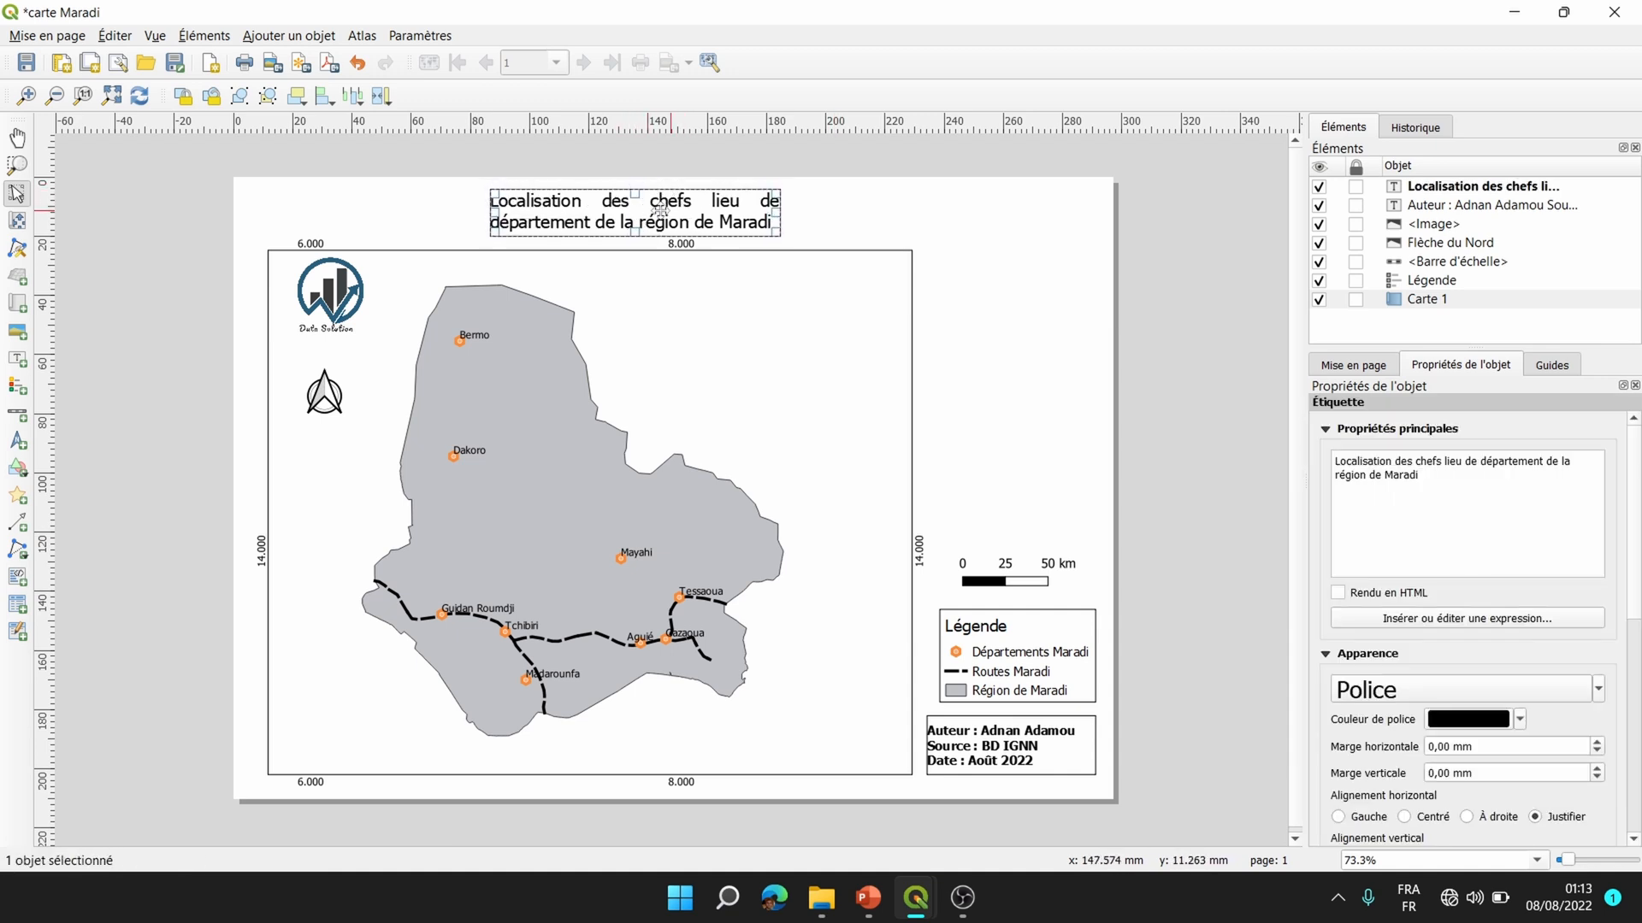
left_click(843, 215)
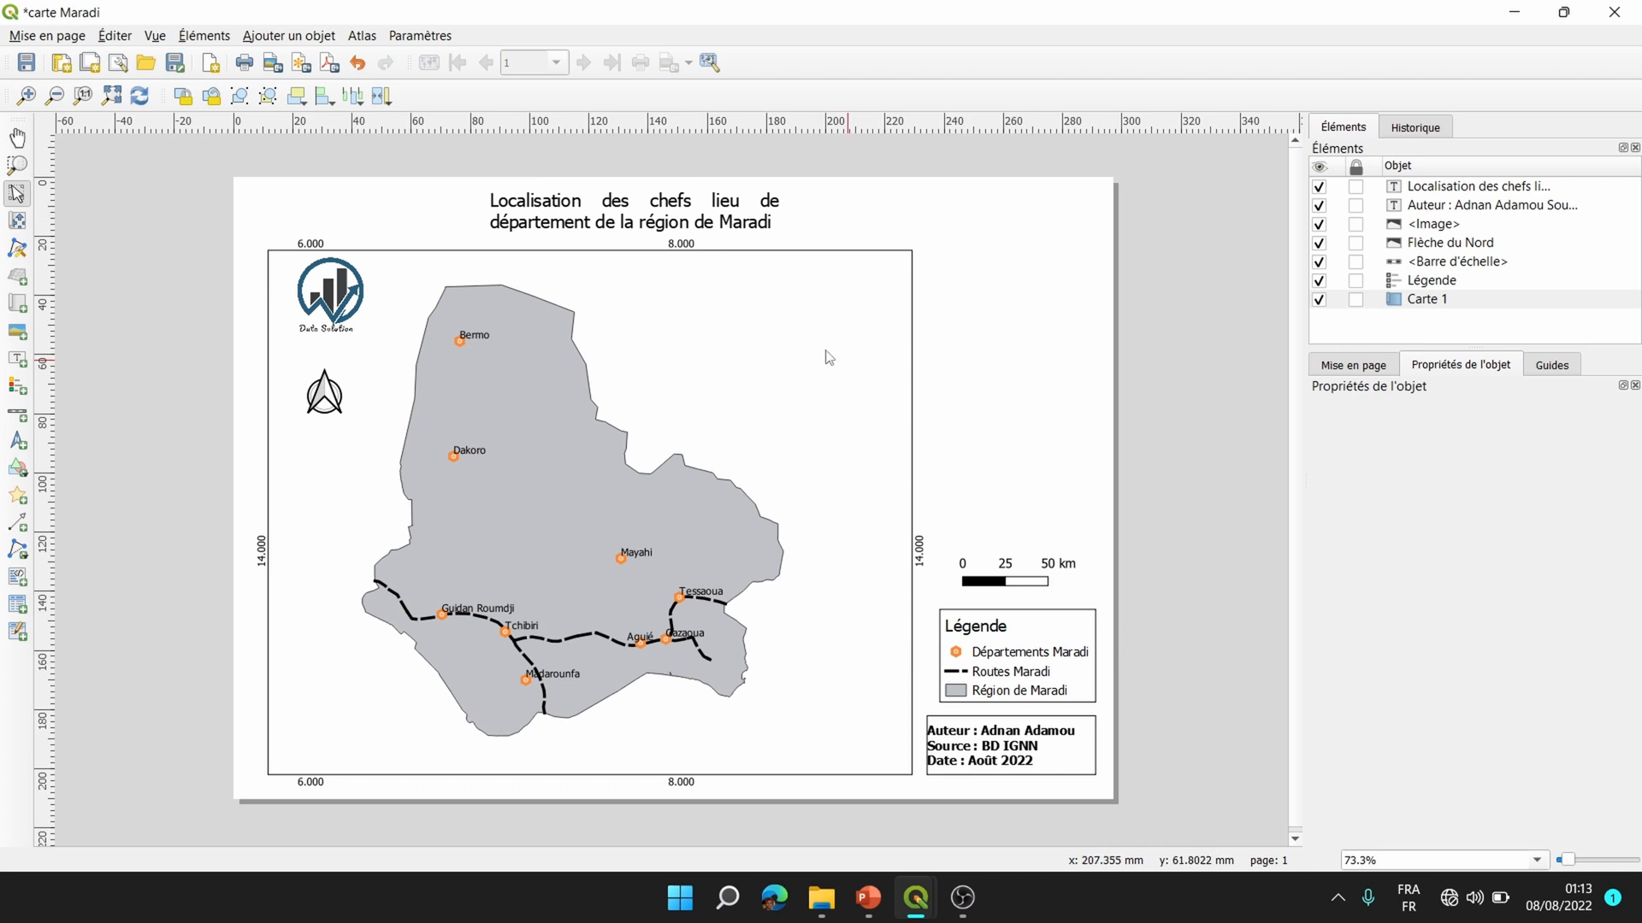
Try a frame around the title label, then turn it off again.
left_click(689, 219)
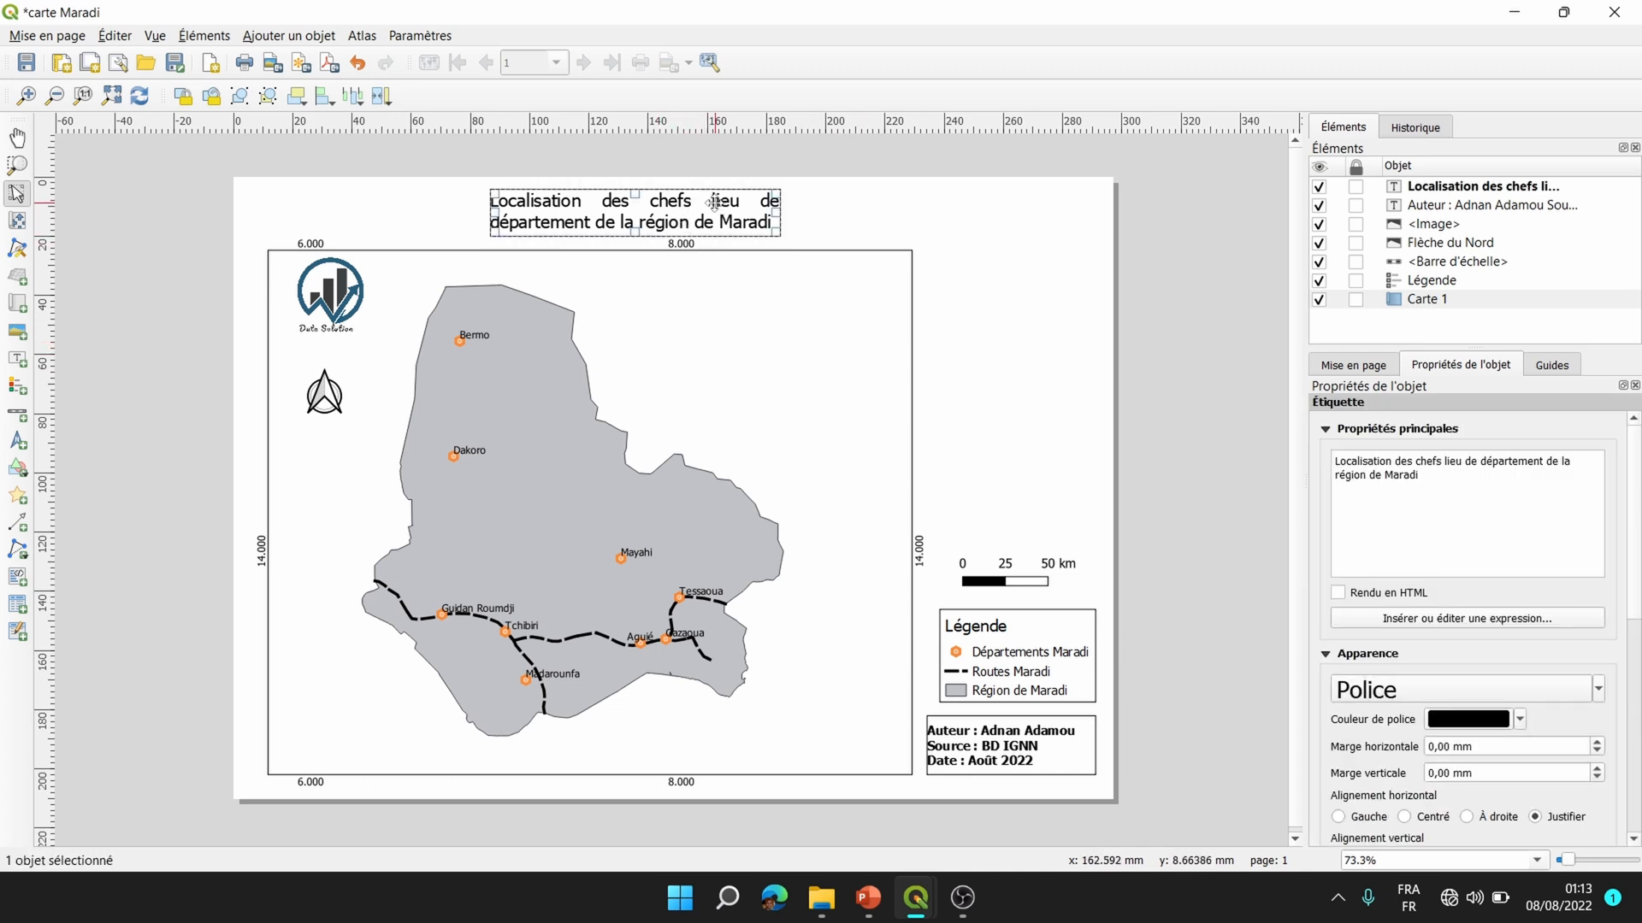
scroll(1633, 535, "down", 5)
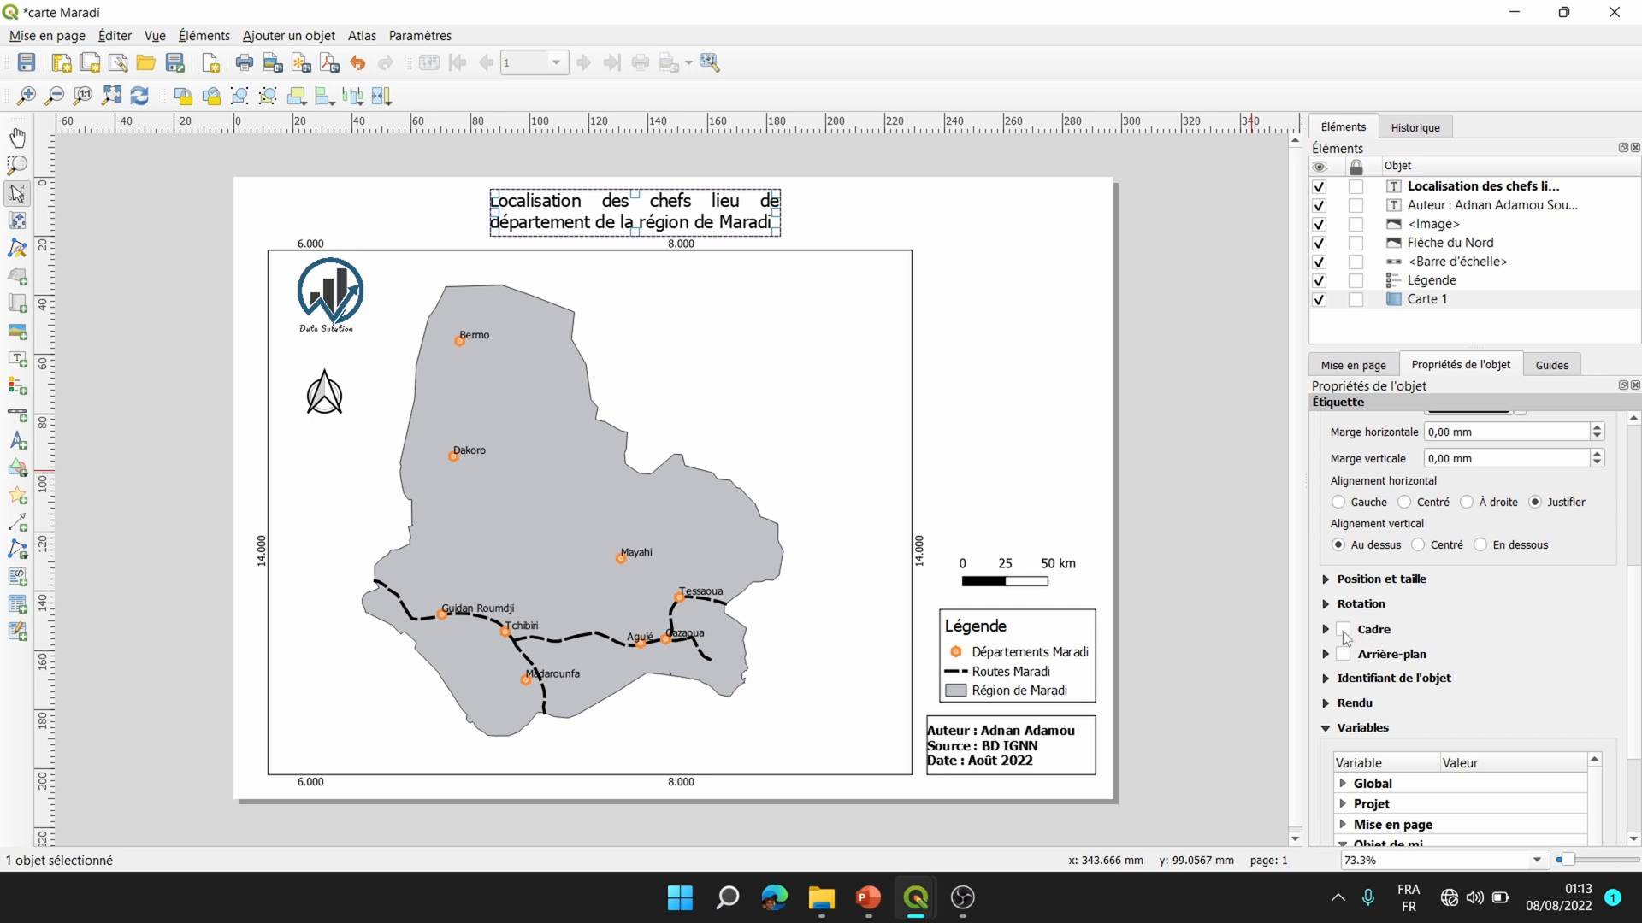
left_click(1344, 633)
left_click(760, 242)
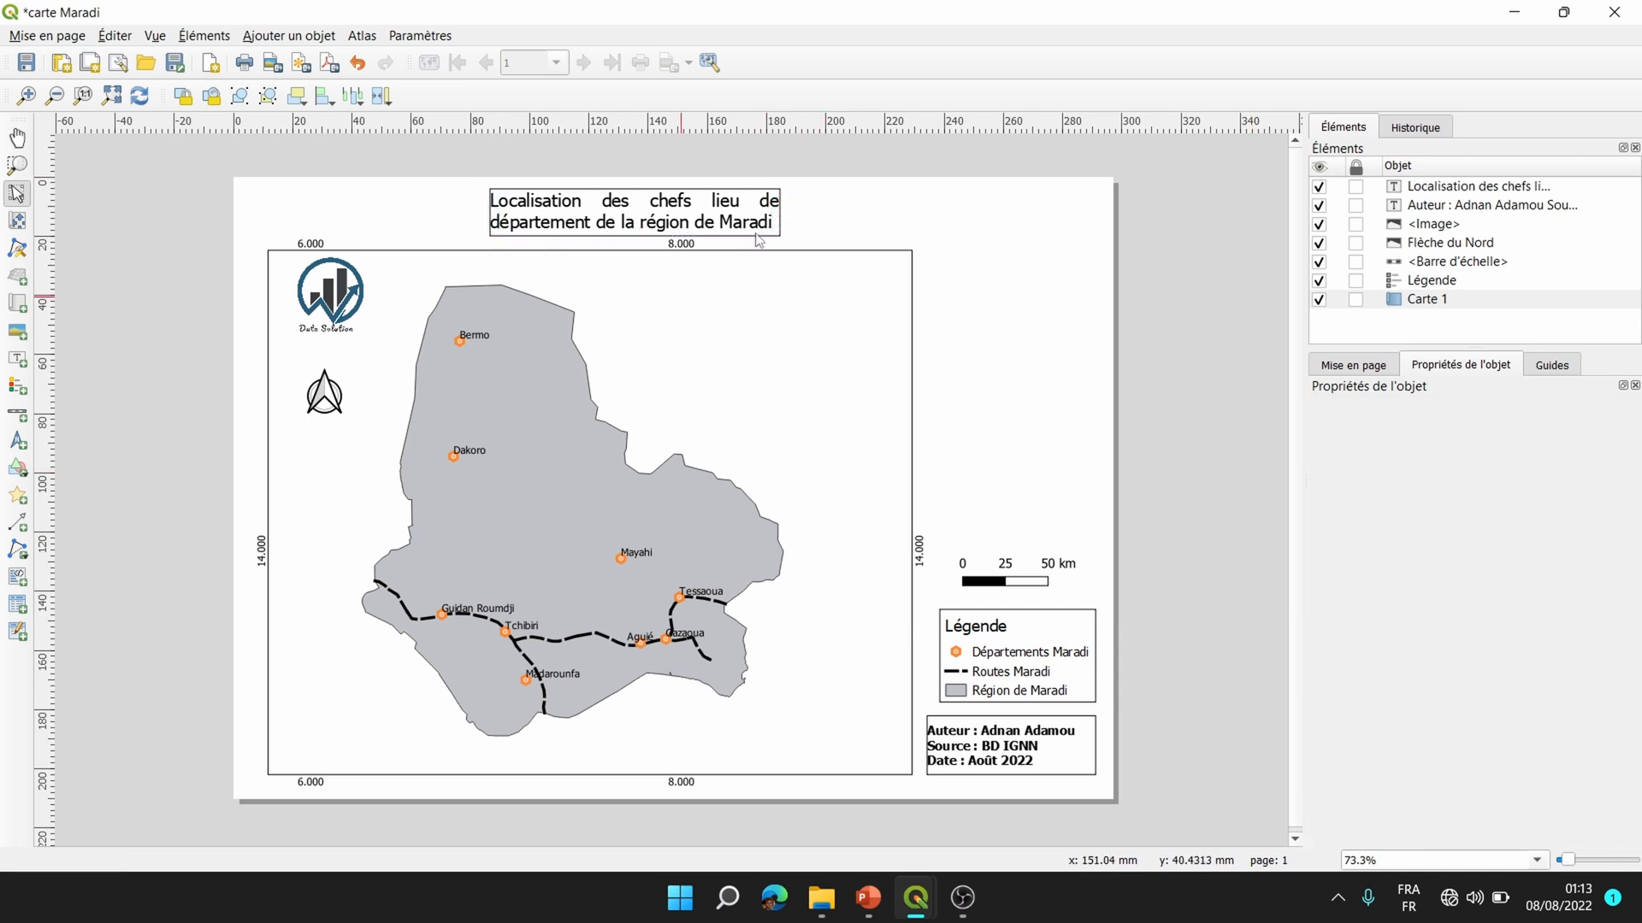
left_click(668, 227)
scroll(1346, 722, "down", 3)
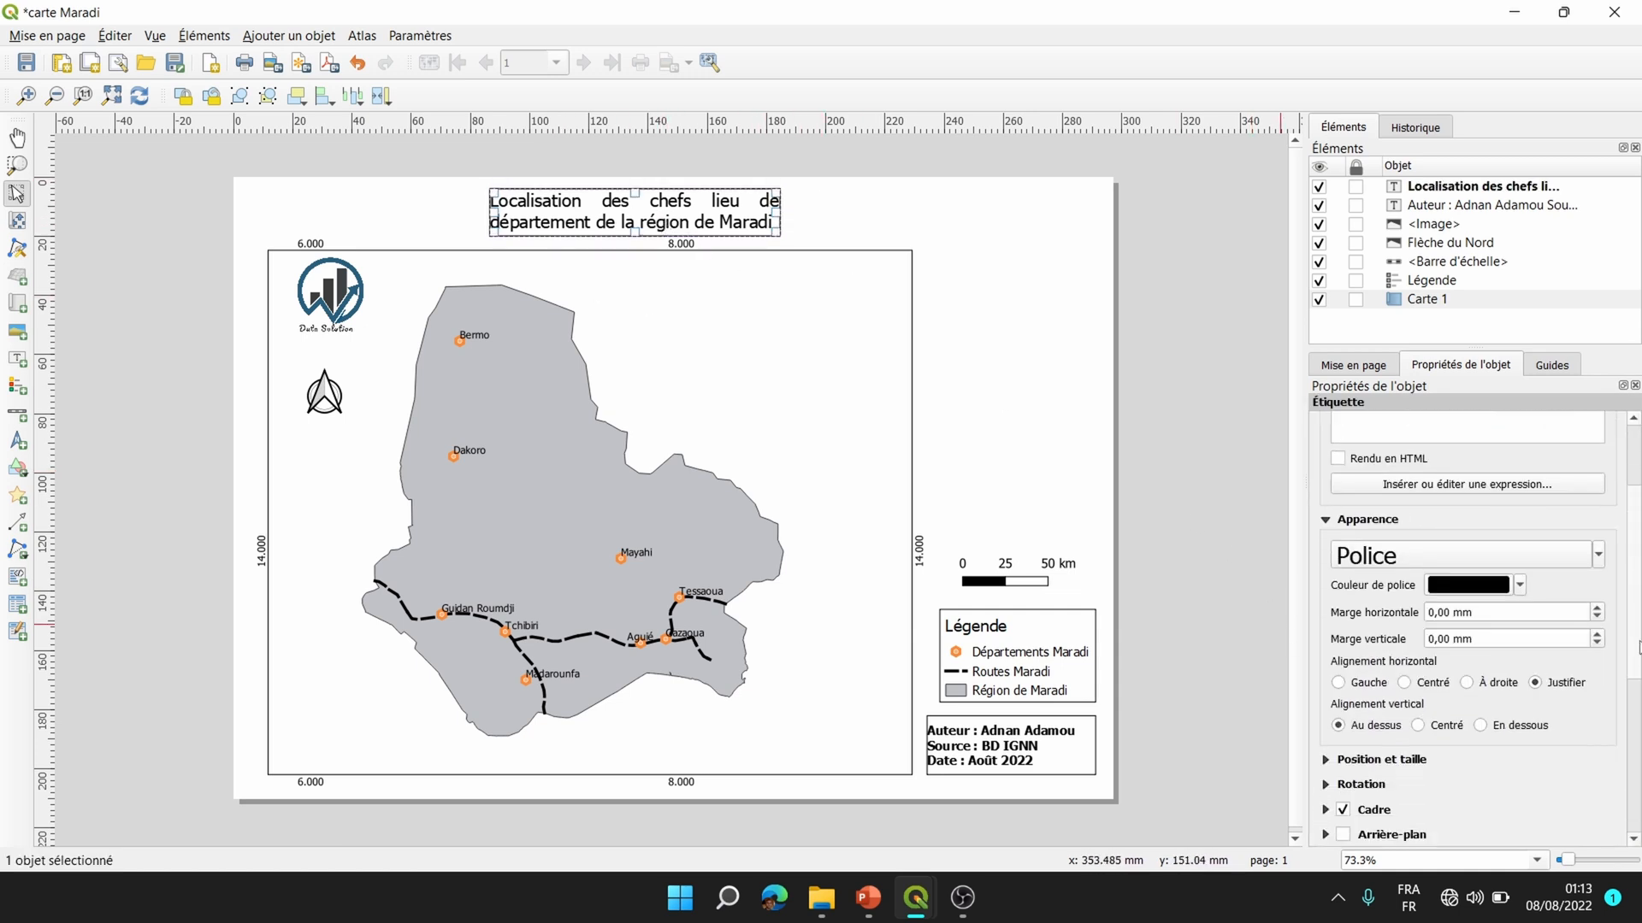
left_click(1344, 718)
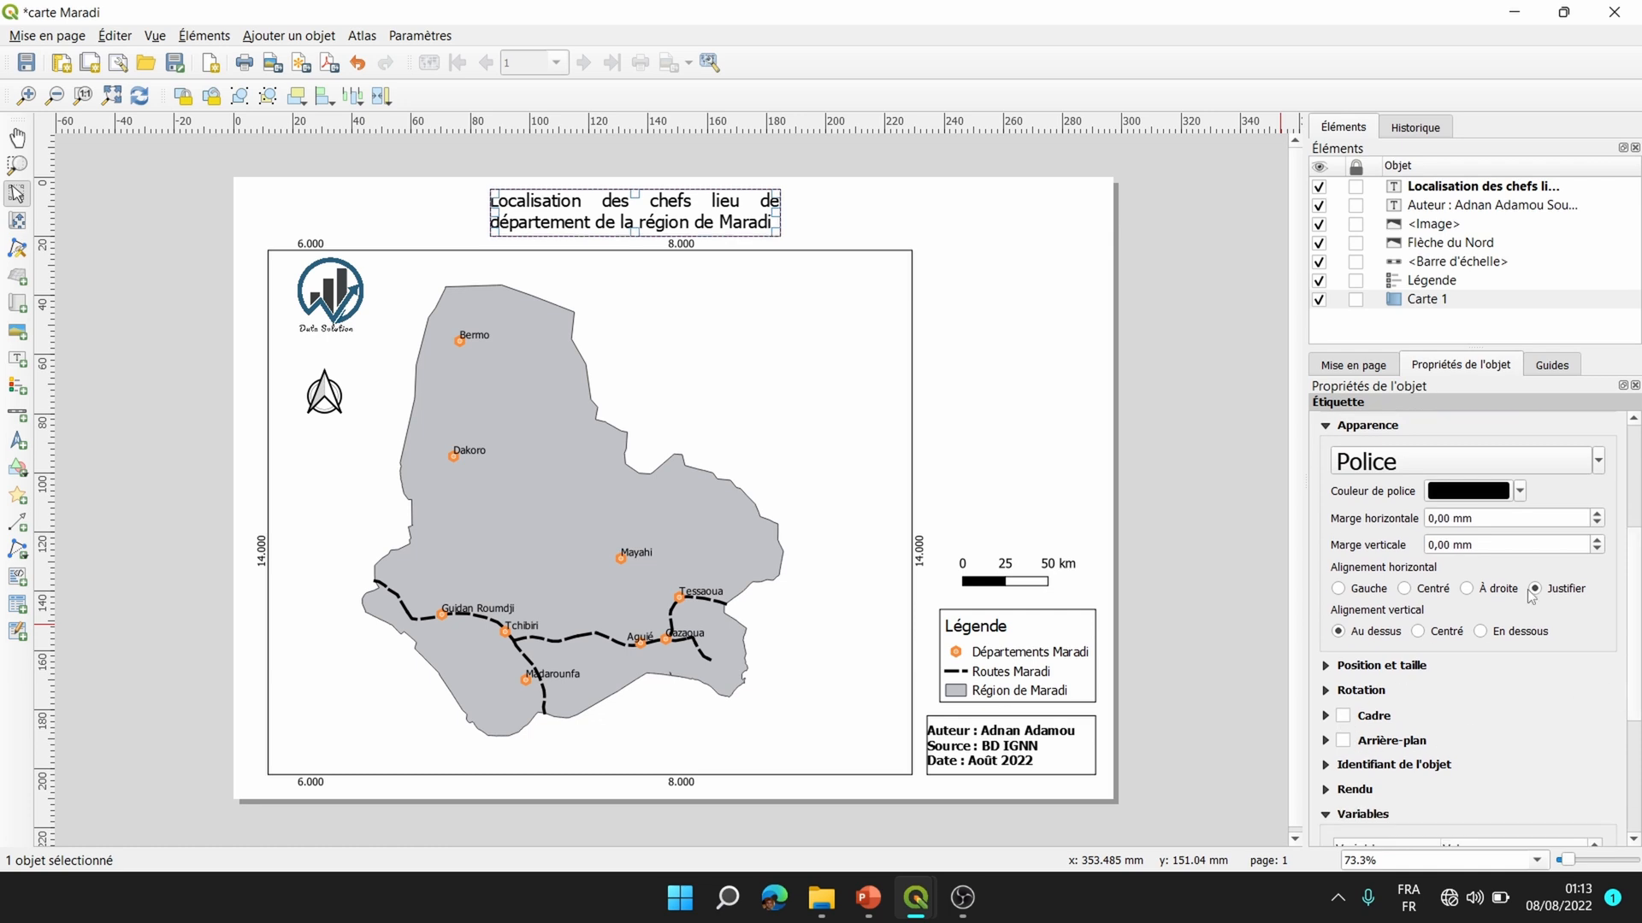
Set the title label's font style to bold ("Gras").
scroll(1629, 543, "up", 1)
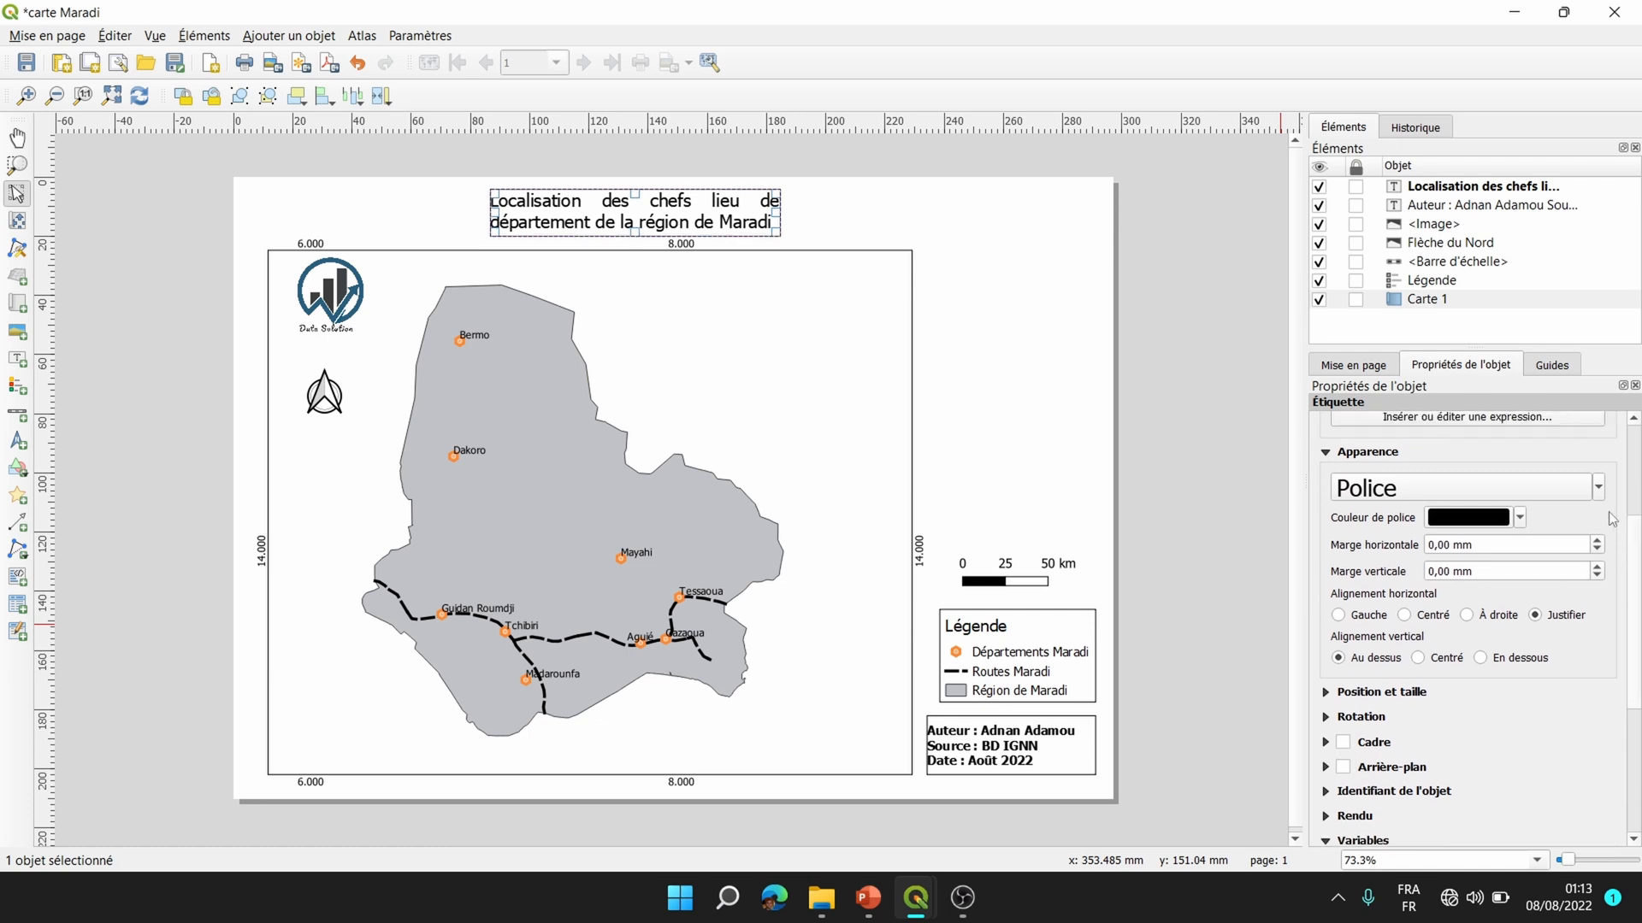
left_click(1580, 489)
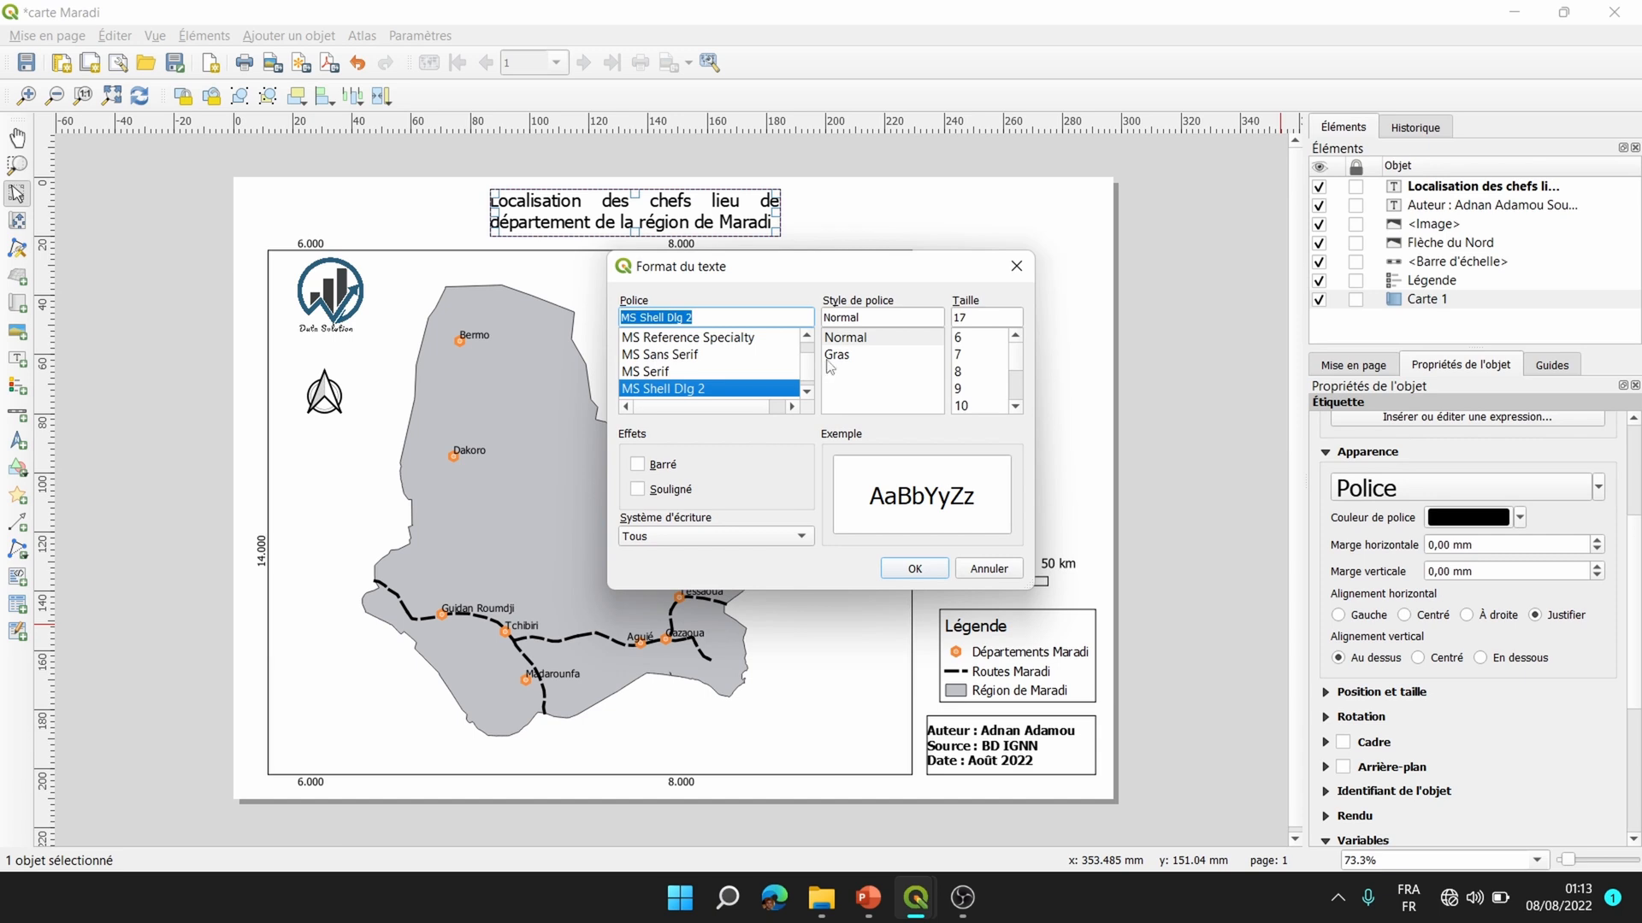
left_click(853, 355)
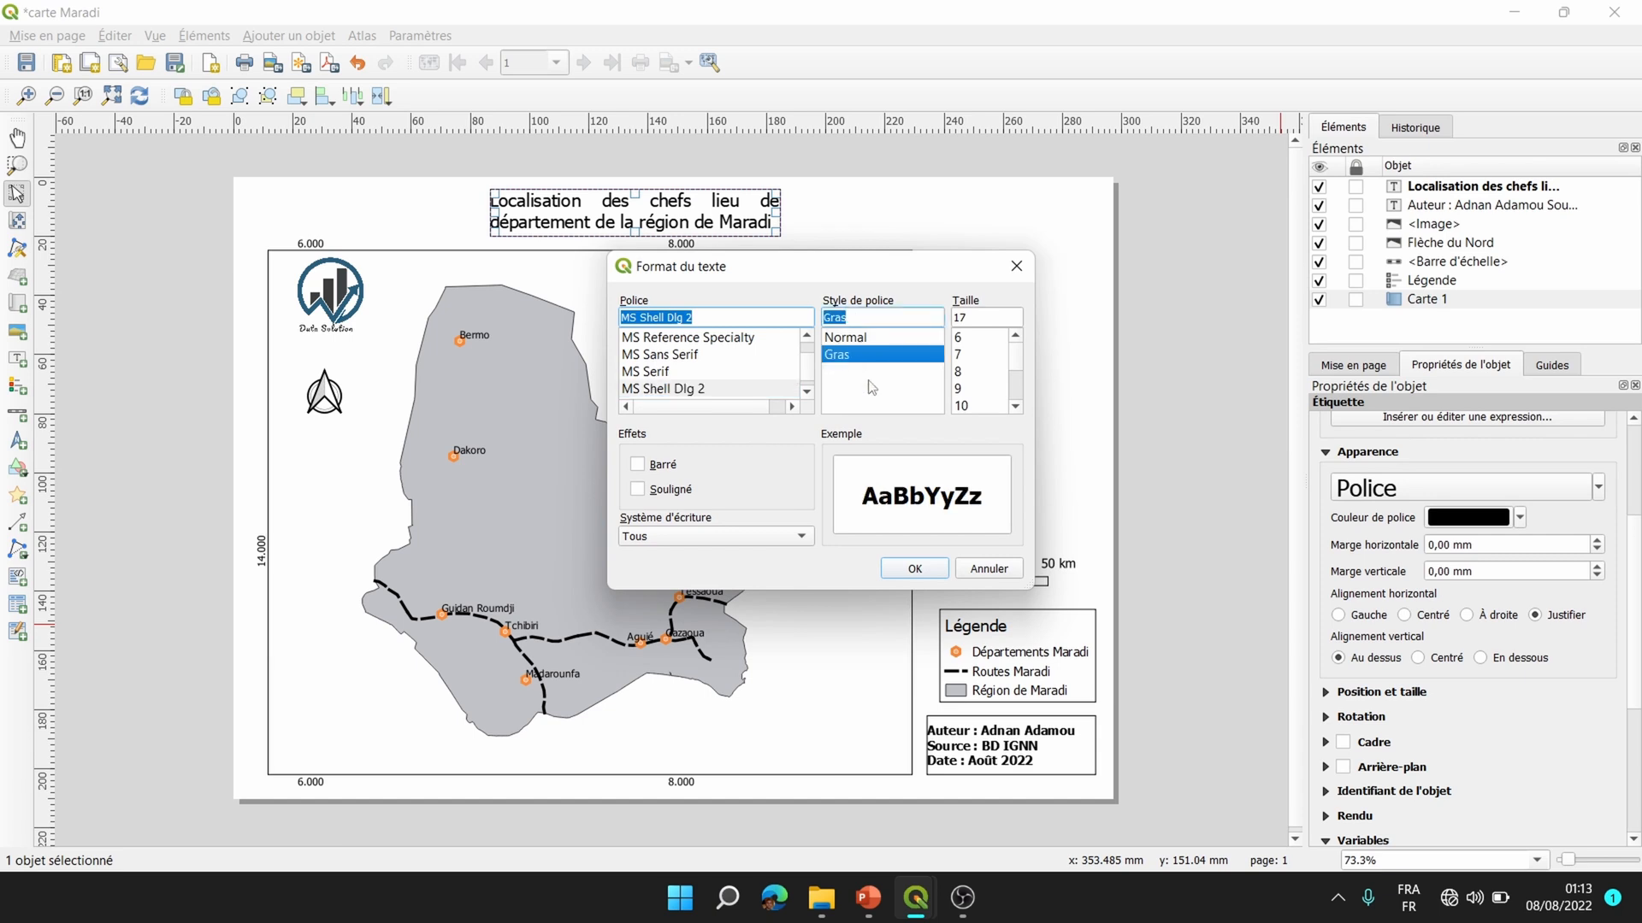
left_click(930, 578)
left_click(822, 241)
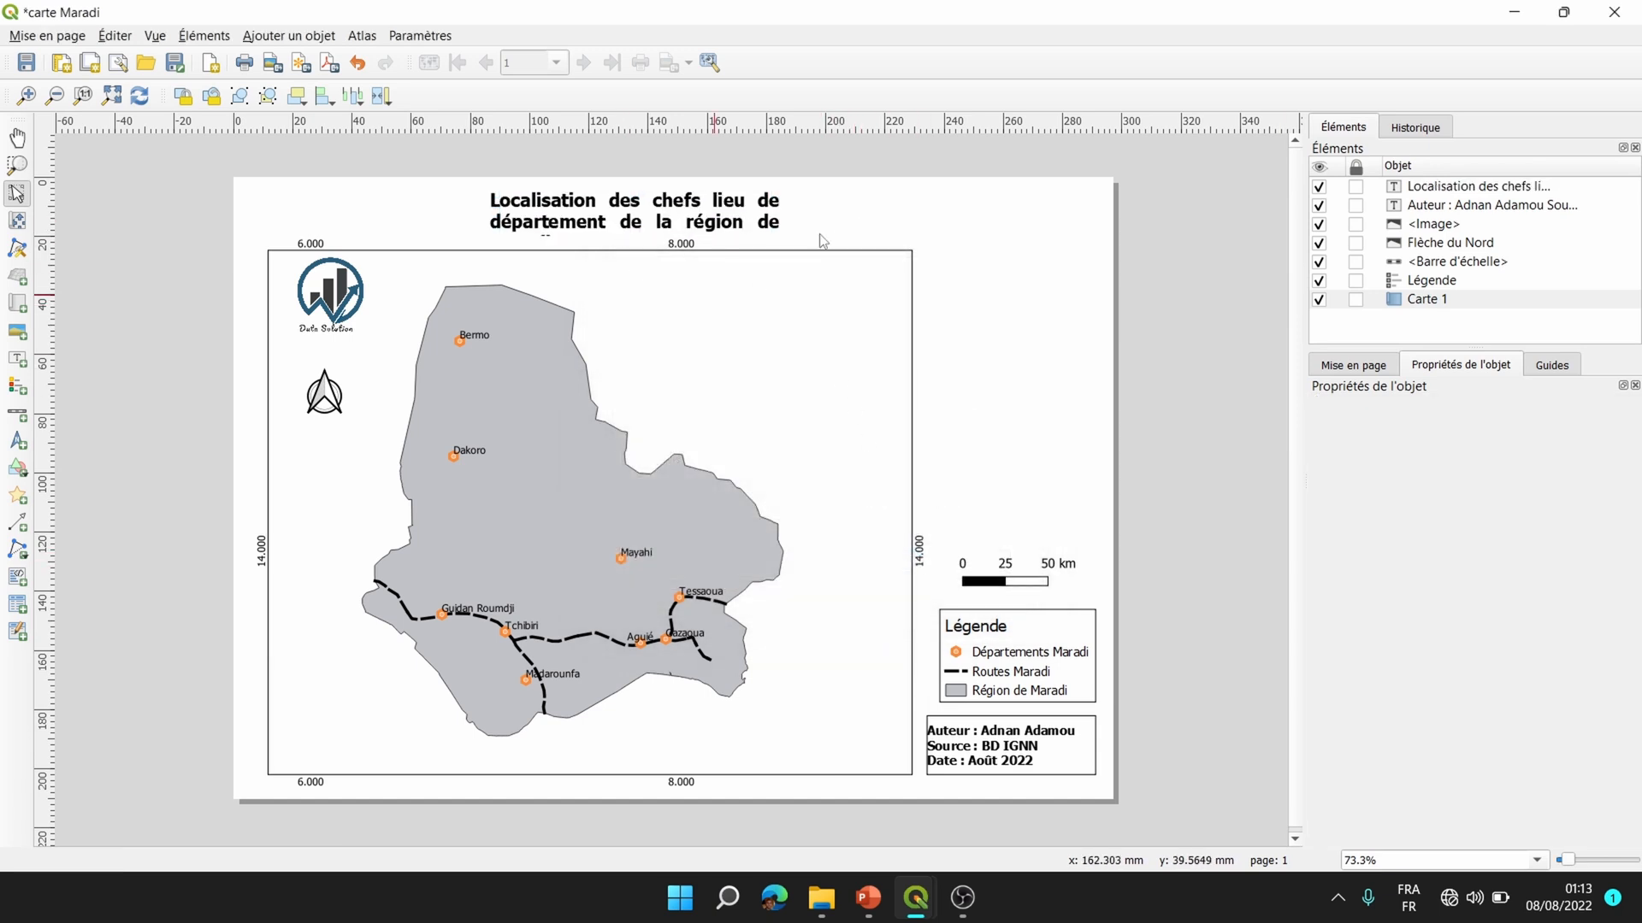
left_click(646, 210)
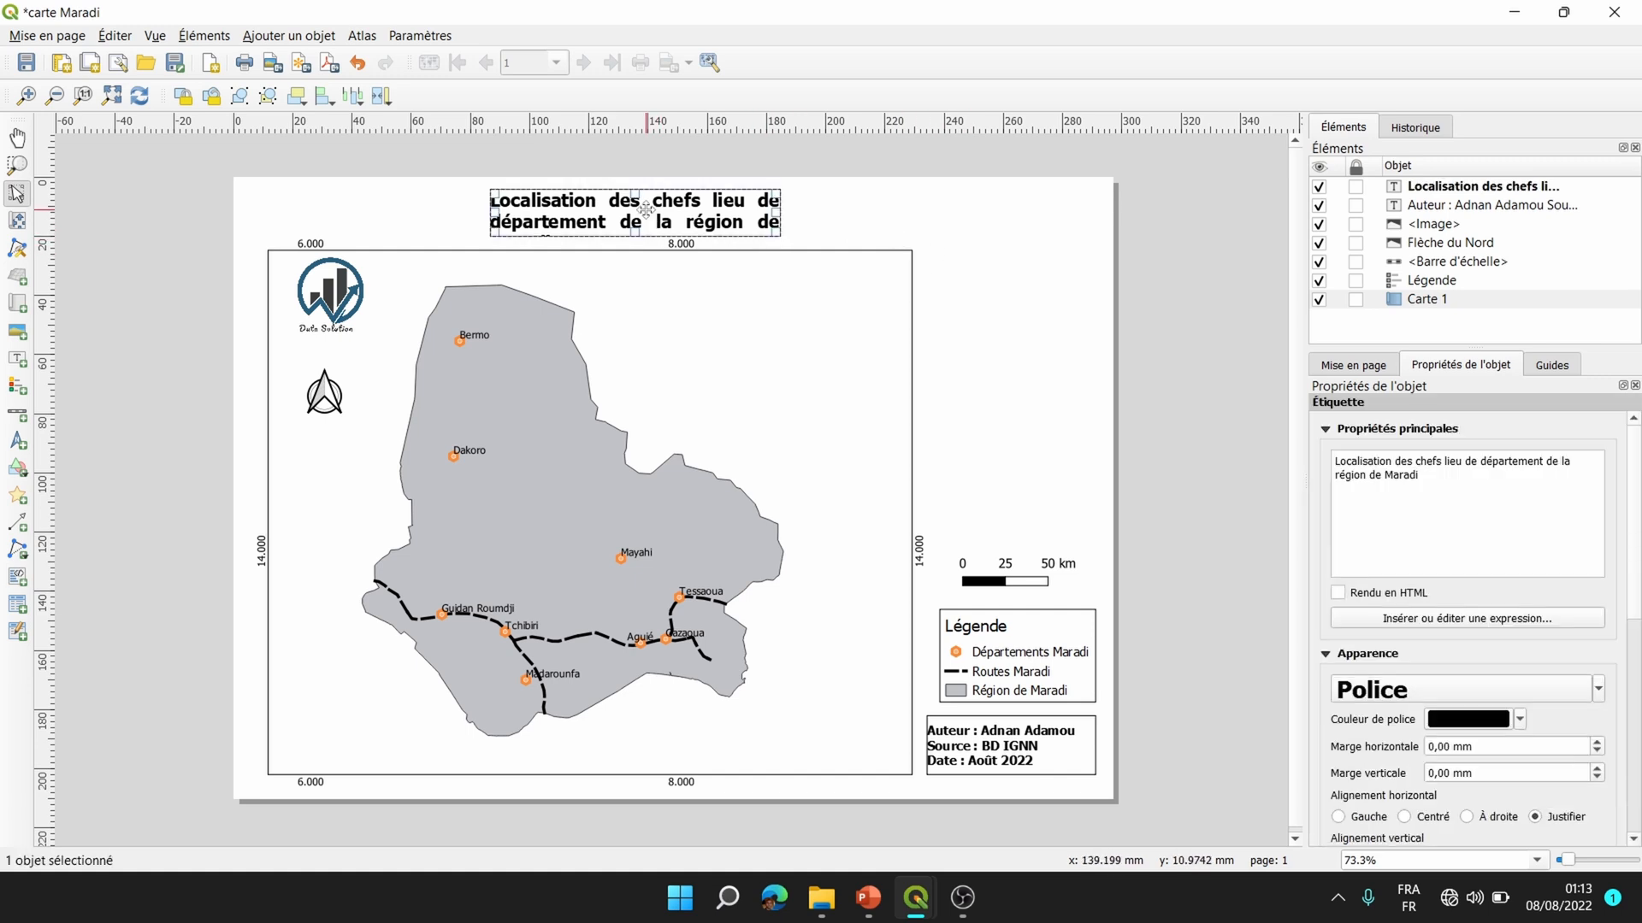
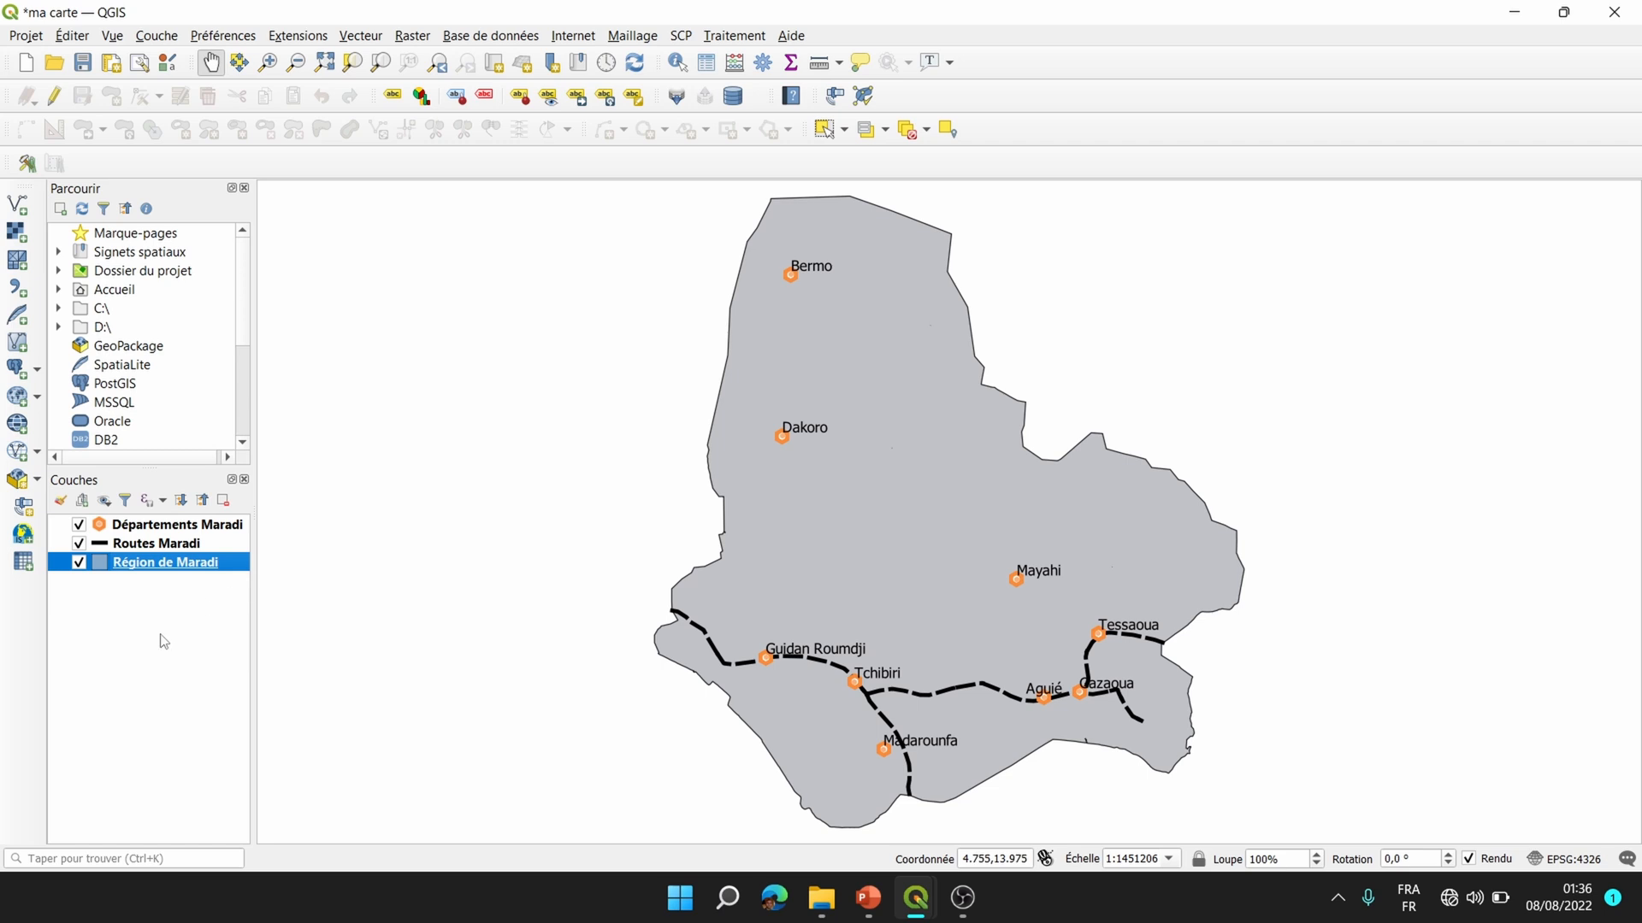
In the main QGIS project, add the vector layer "Limites des régions.shp" from the Formation QGIS folder.
left_click(157, 638)
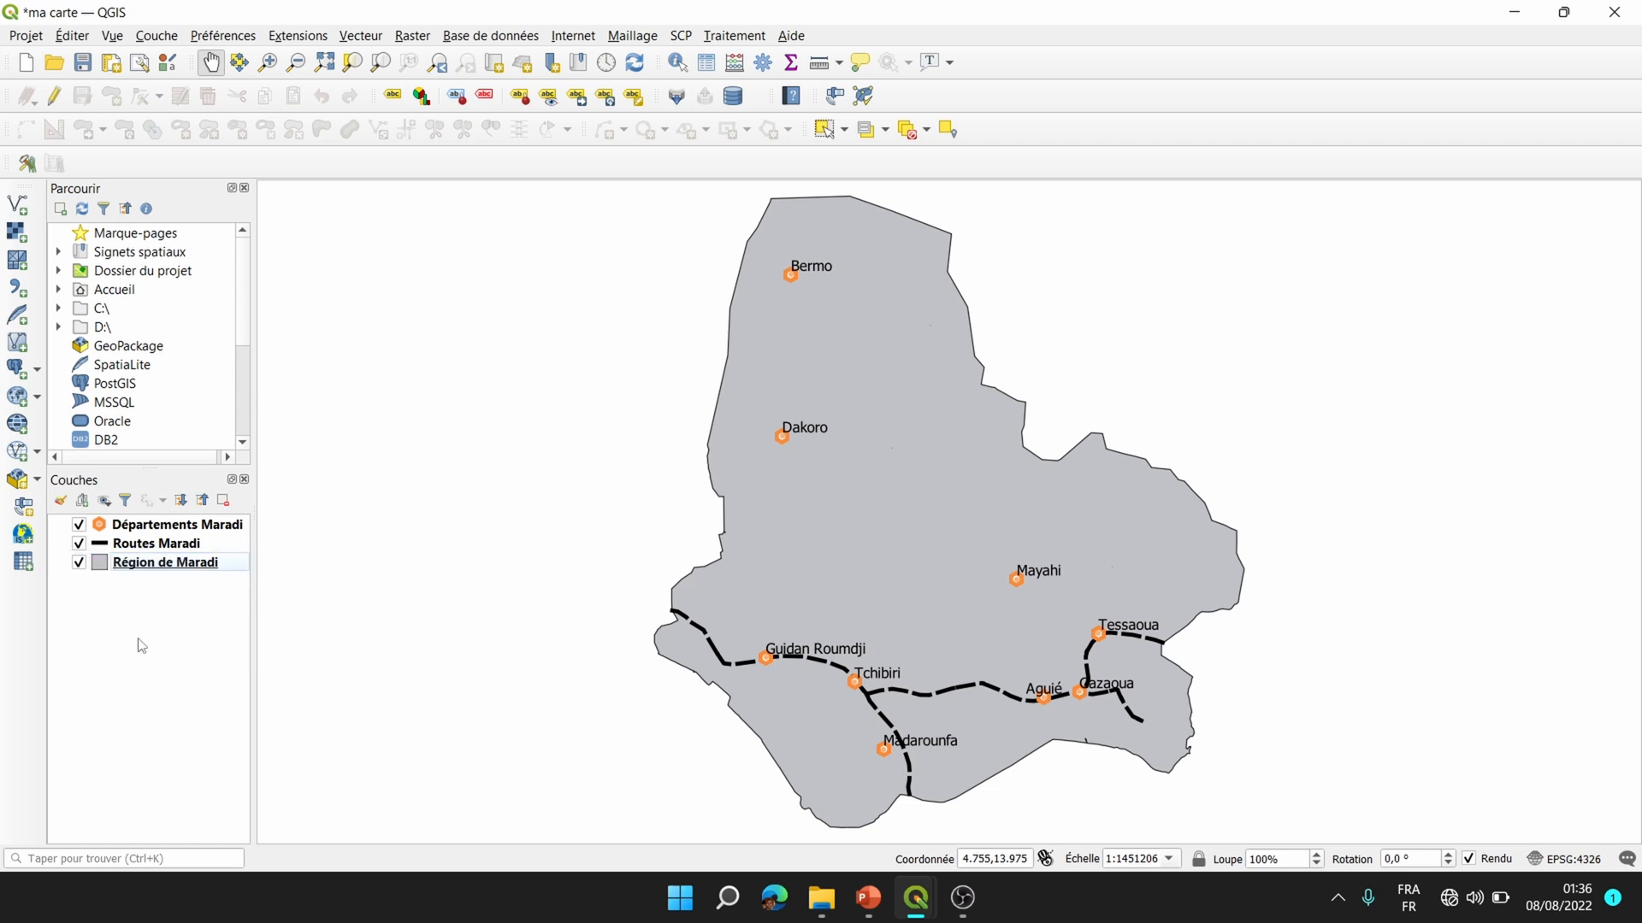
left_click(17, 204)
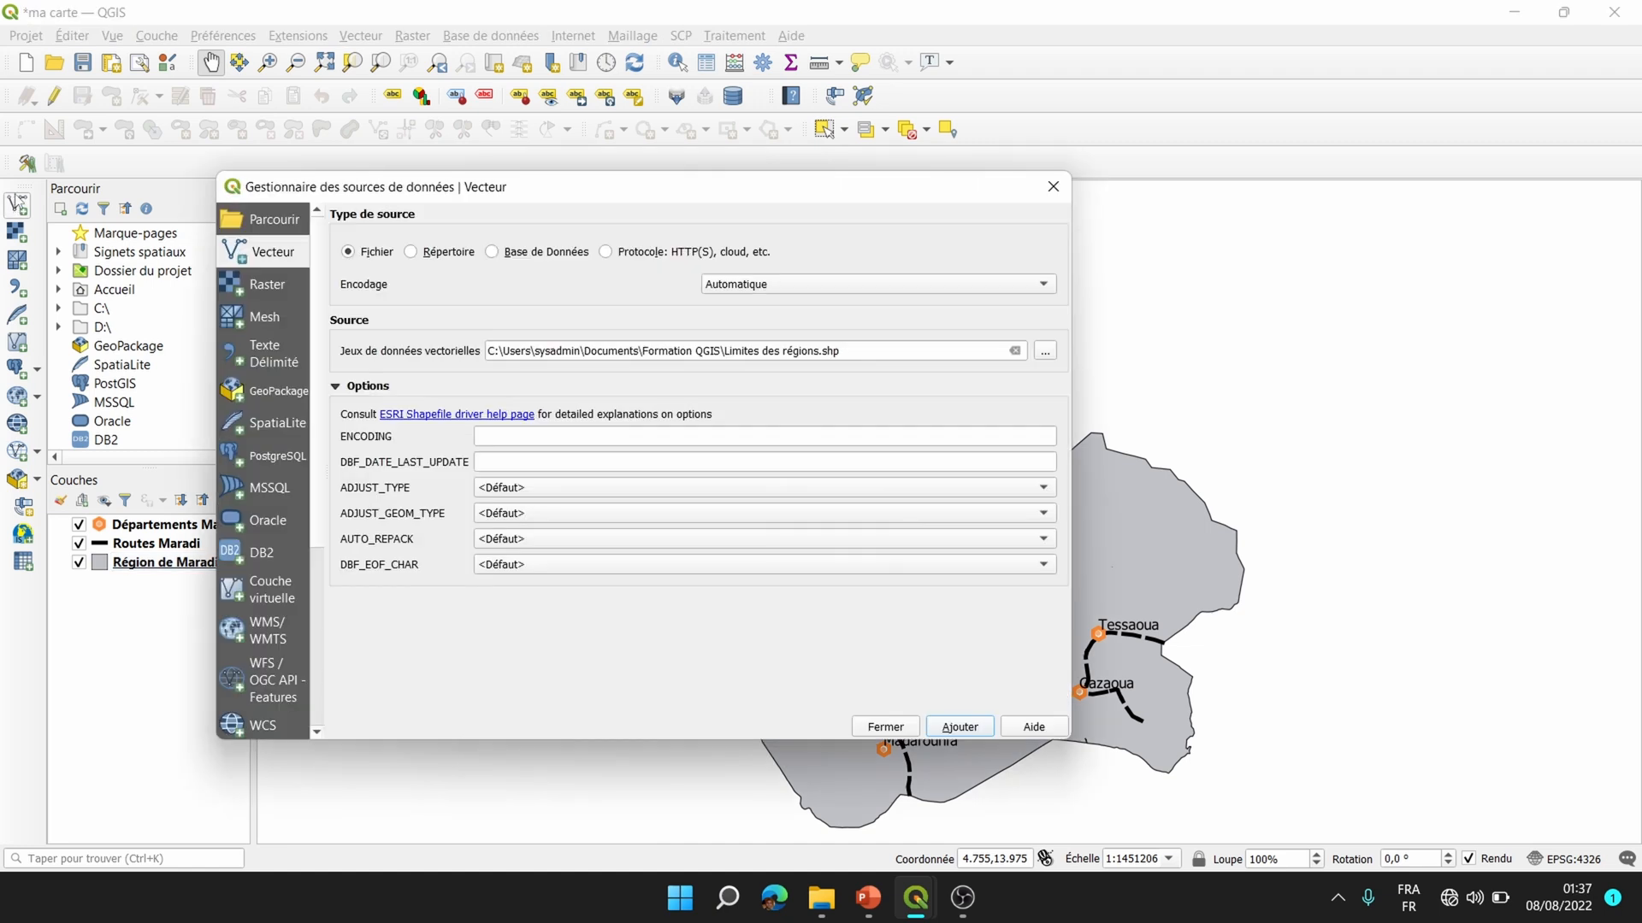
left_click(1014, 350)
left_click(1045, 352)
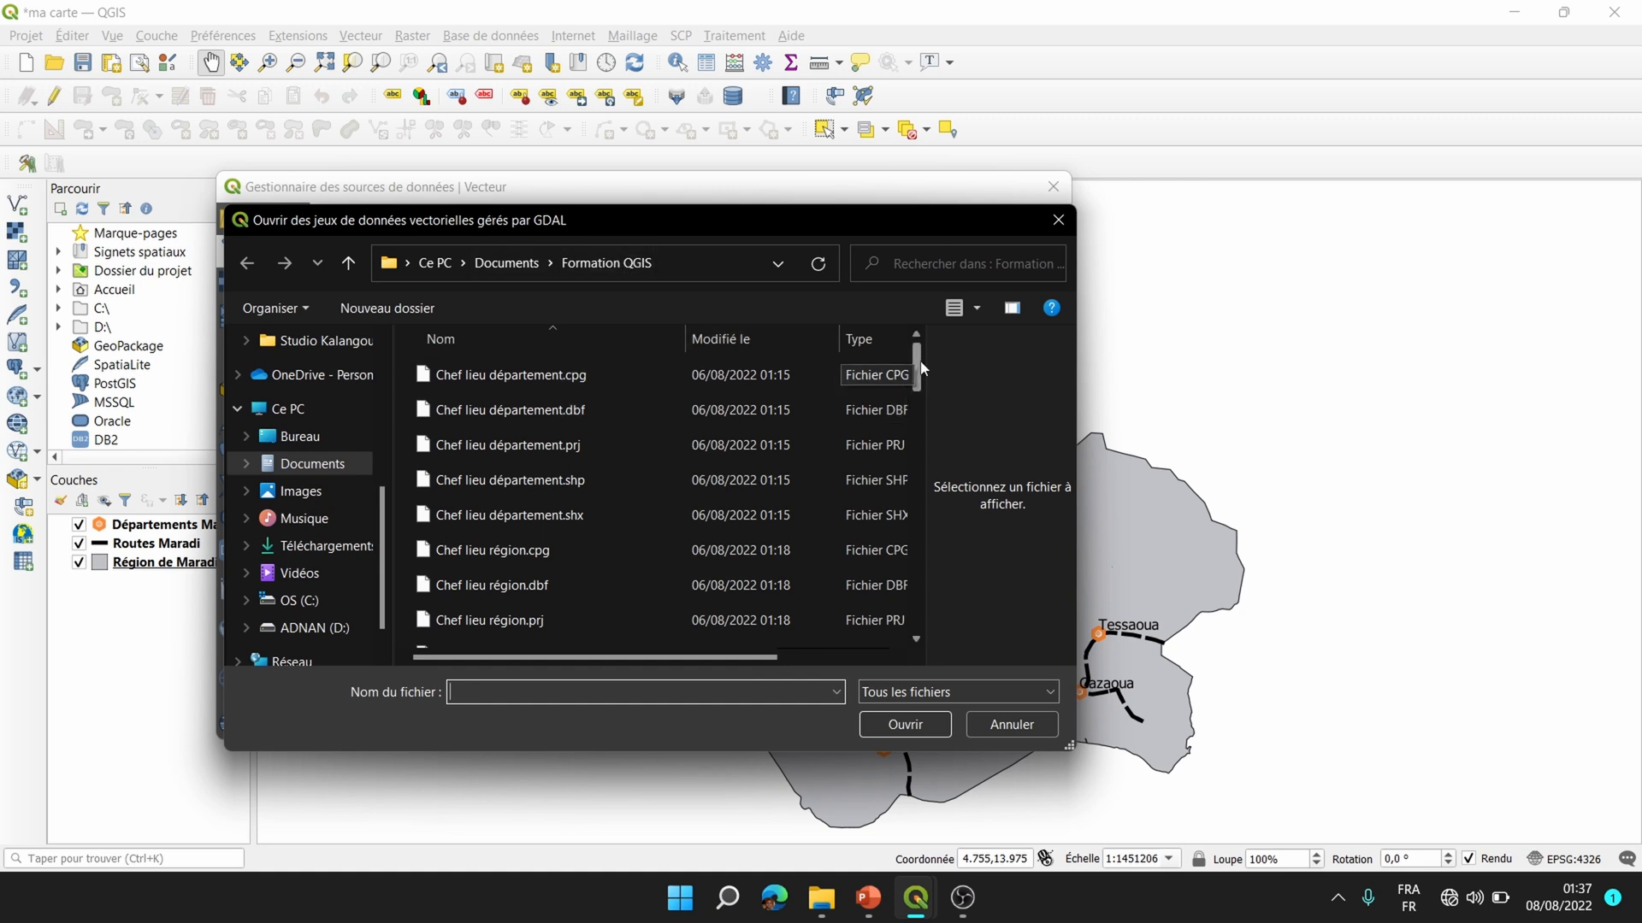
left_click_drag(917, 367, 933, 504)
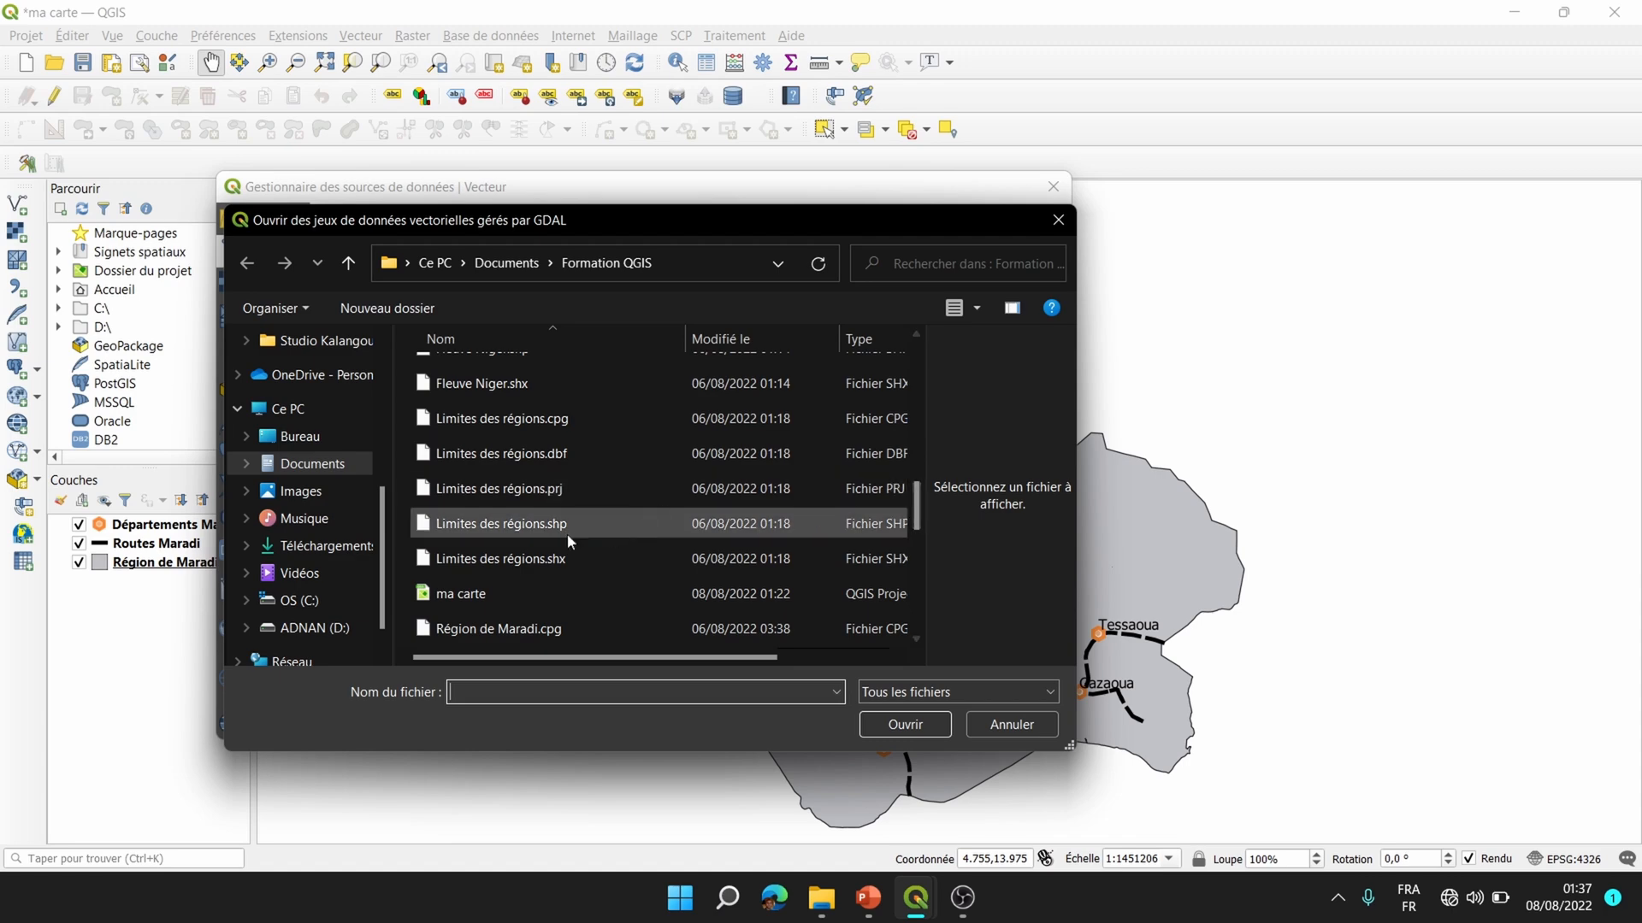
left_click(528, 532)
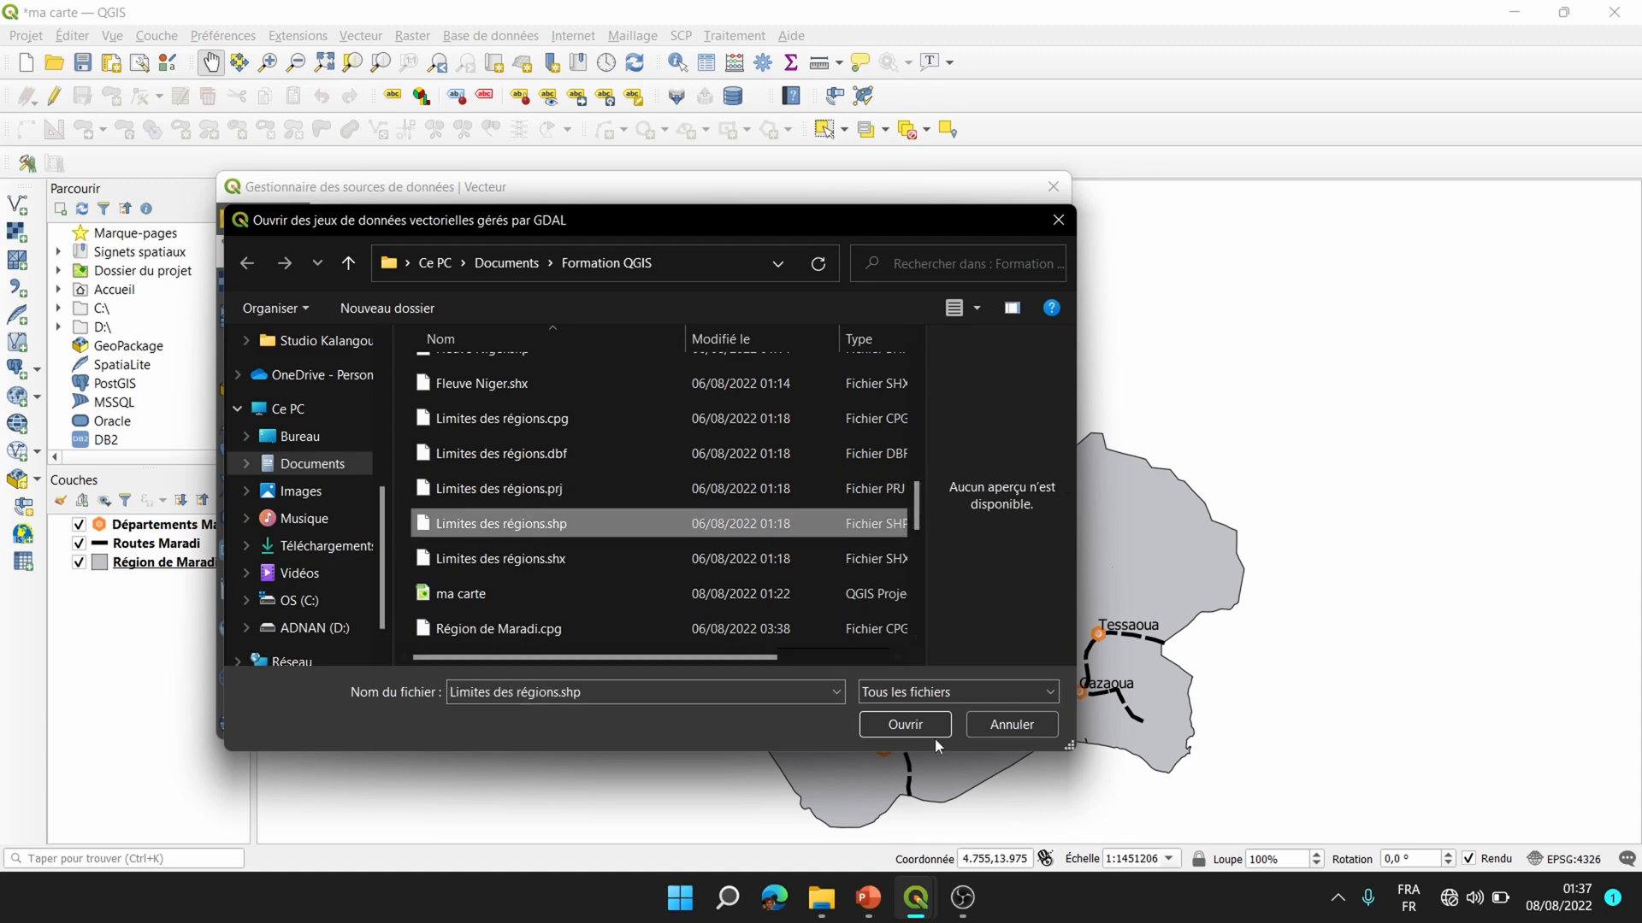
left_click(905, 725)
left_click(961, 732)
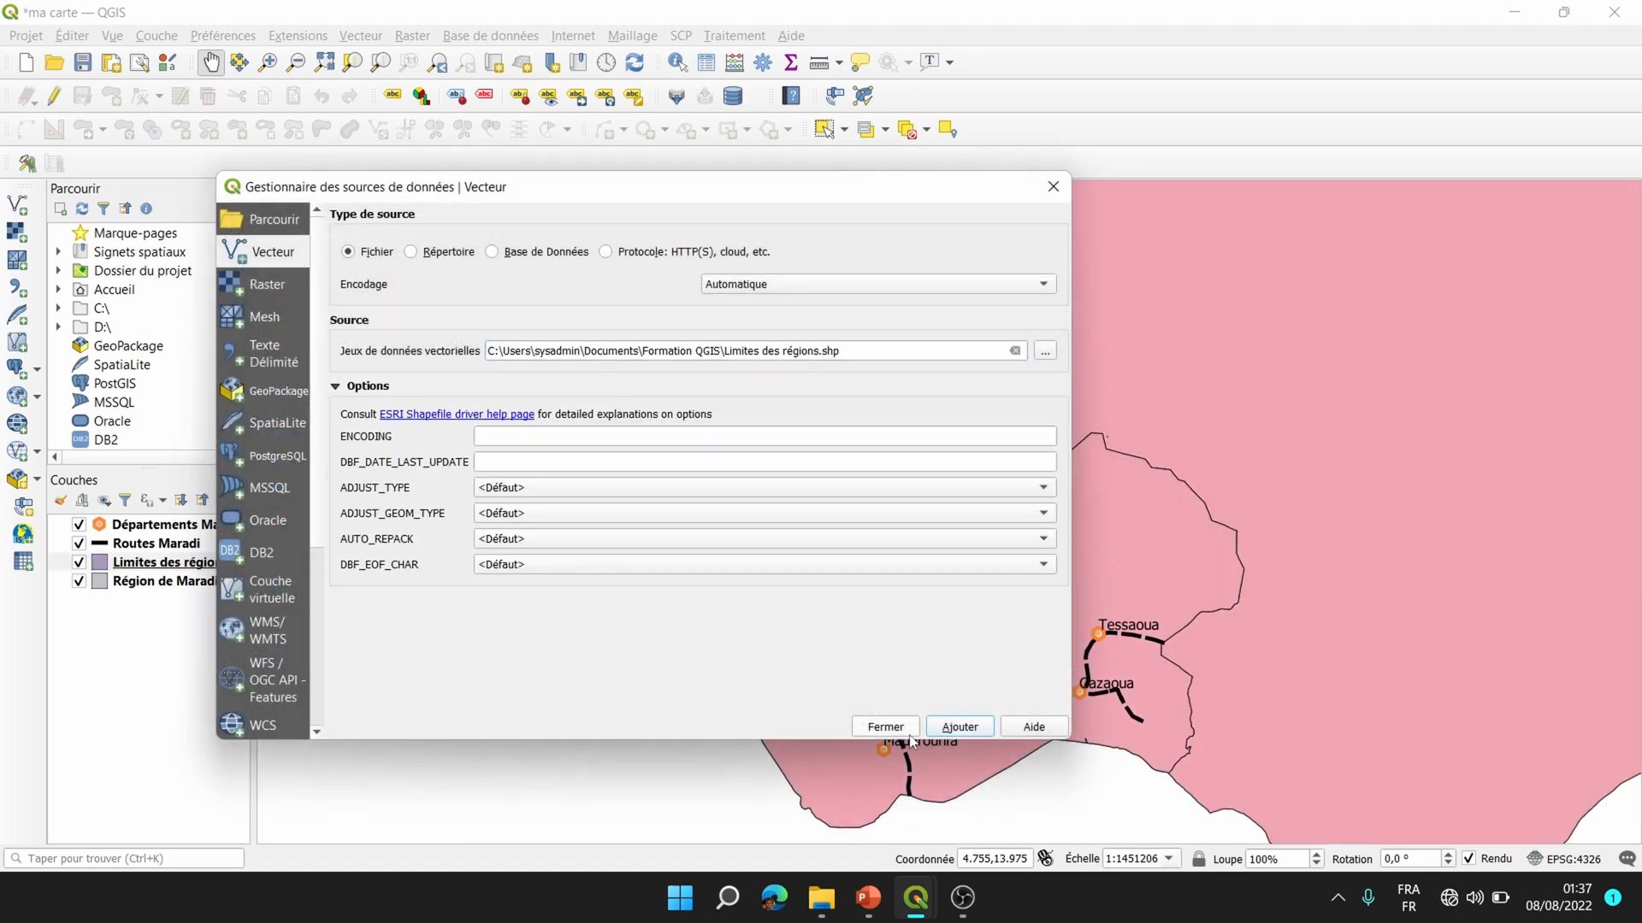
left_click(885, 726)
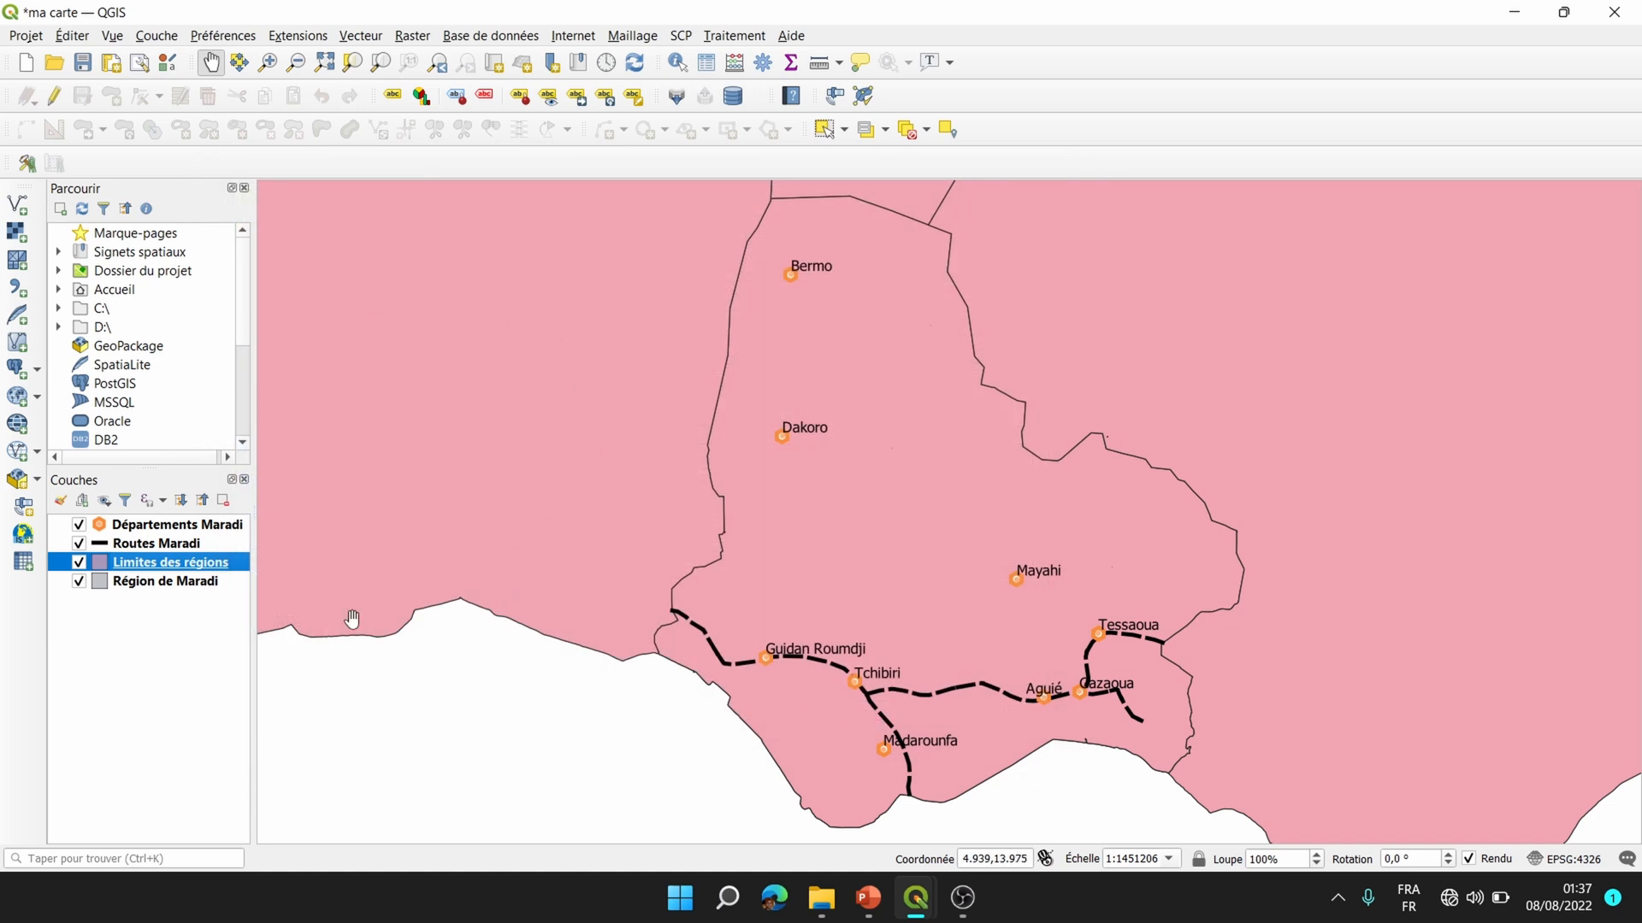
Move the "Limites des régions" layer below "Région de Maradi" and zoom the map to its extent.
left_click(122, 587)
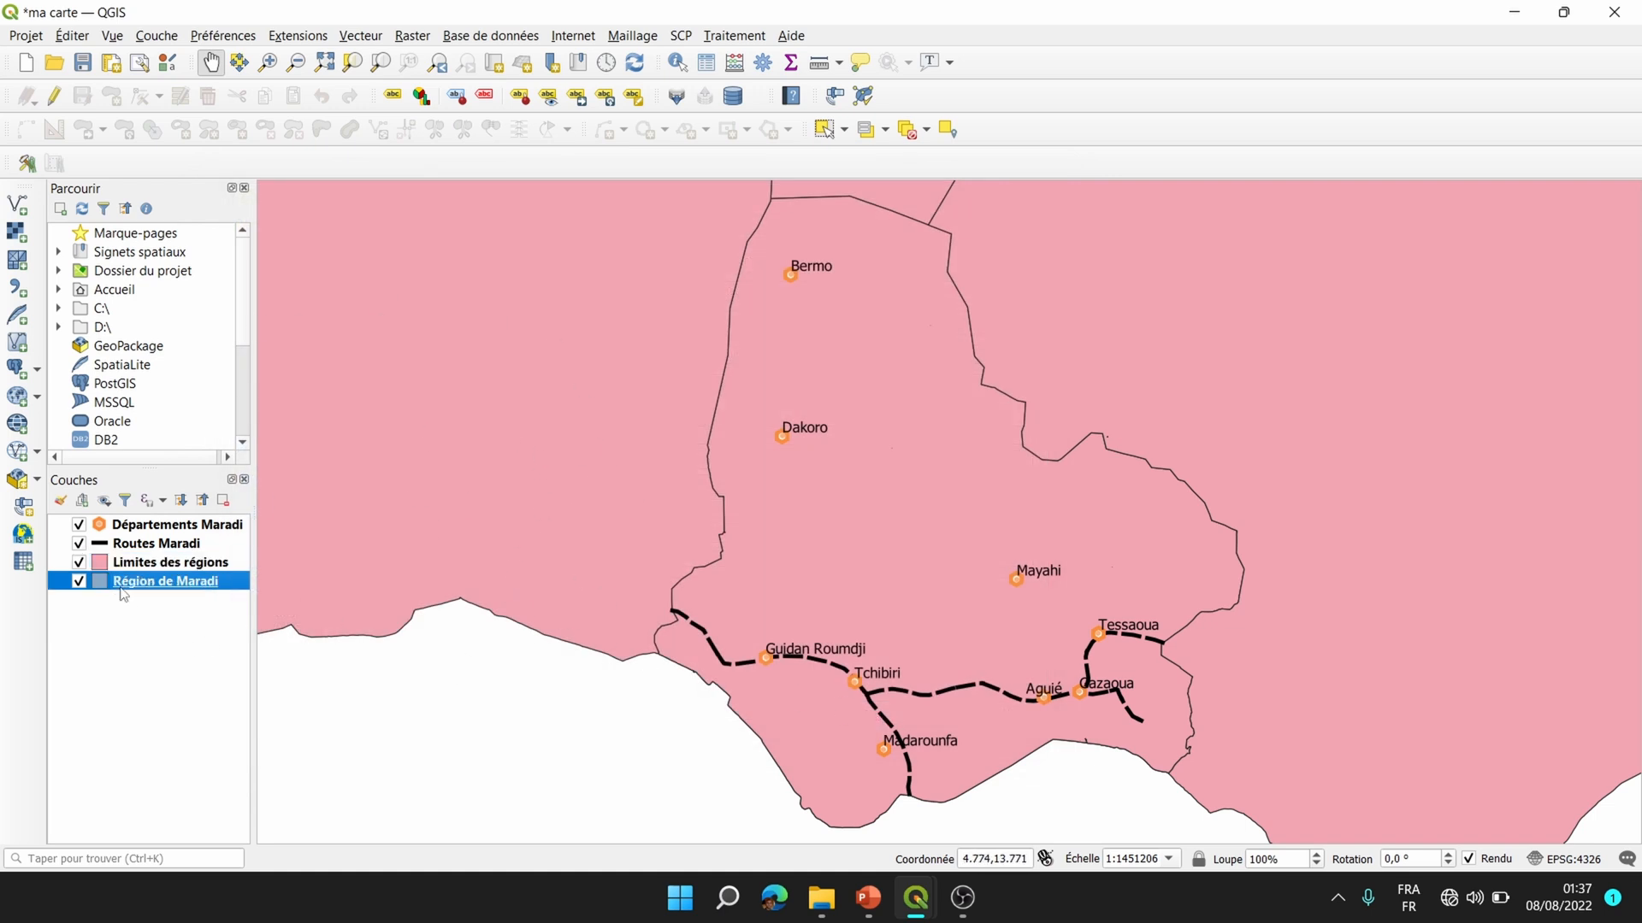
left_click(145, 564)
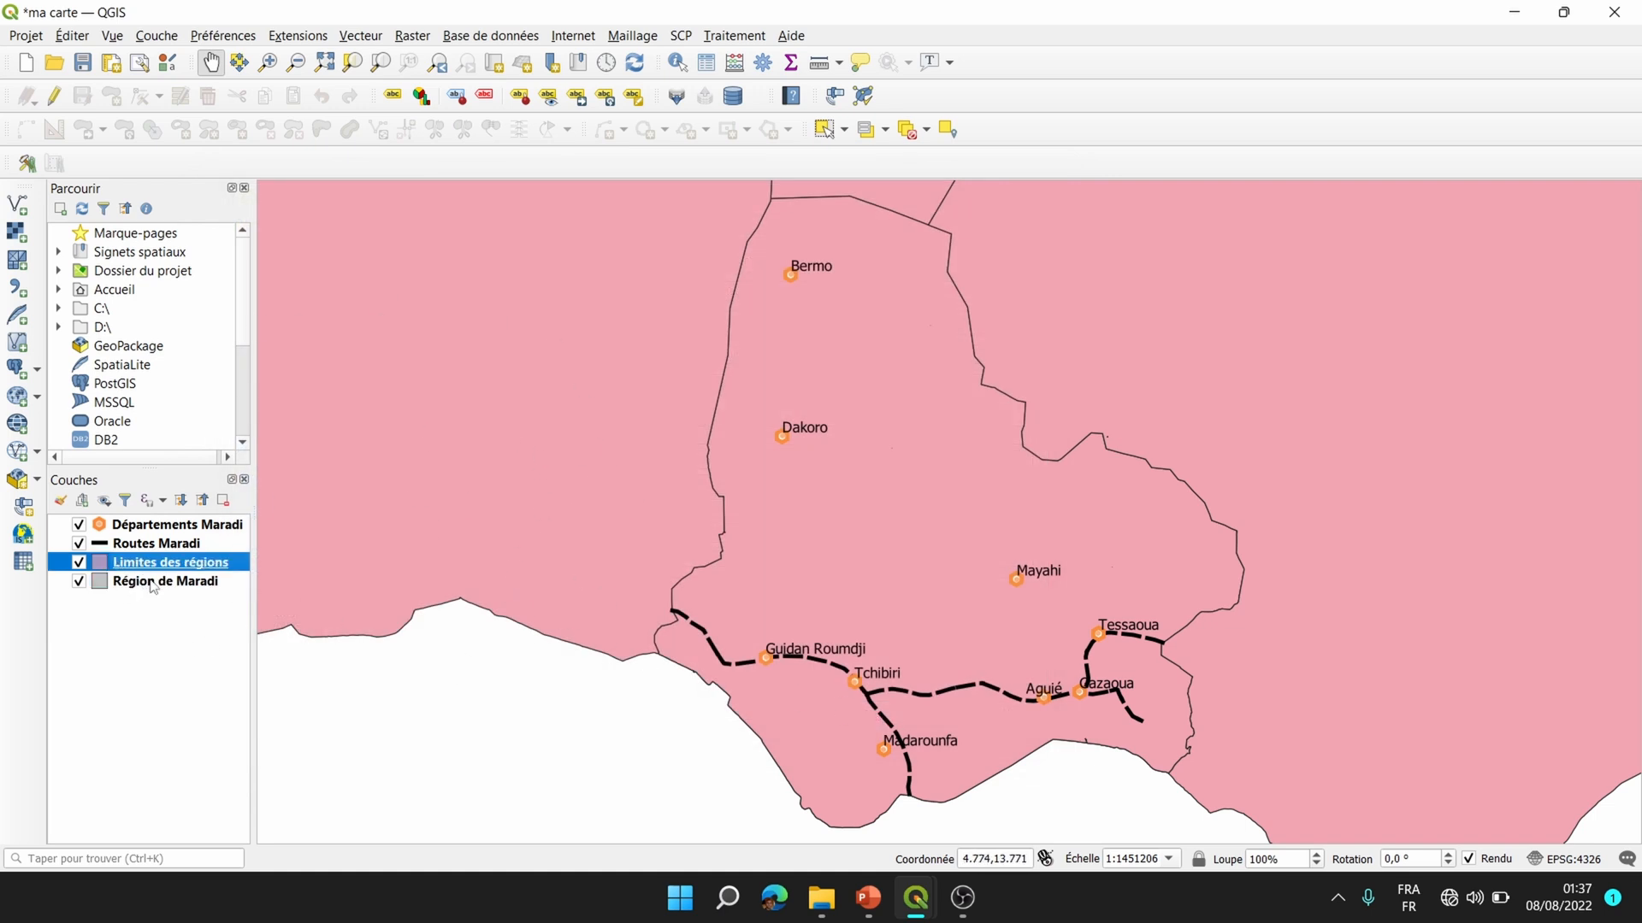
left_click_drag(160, 573, 157, 614)
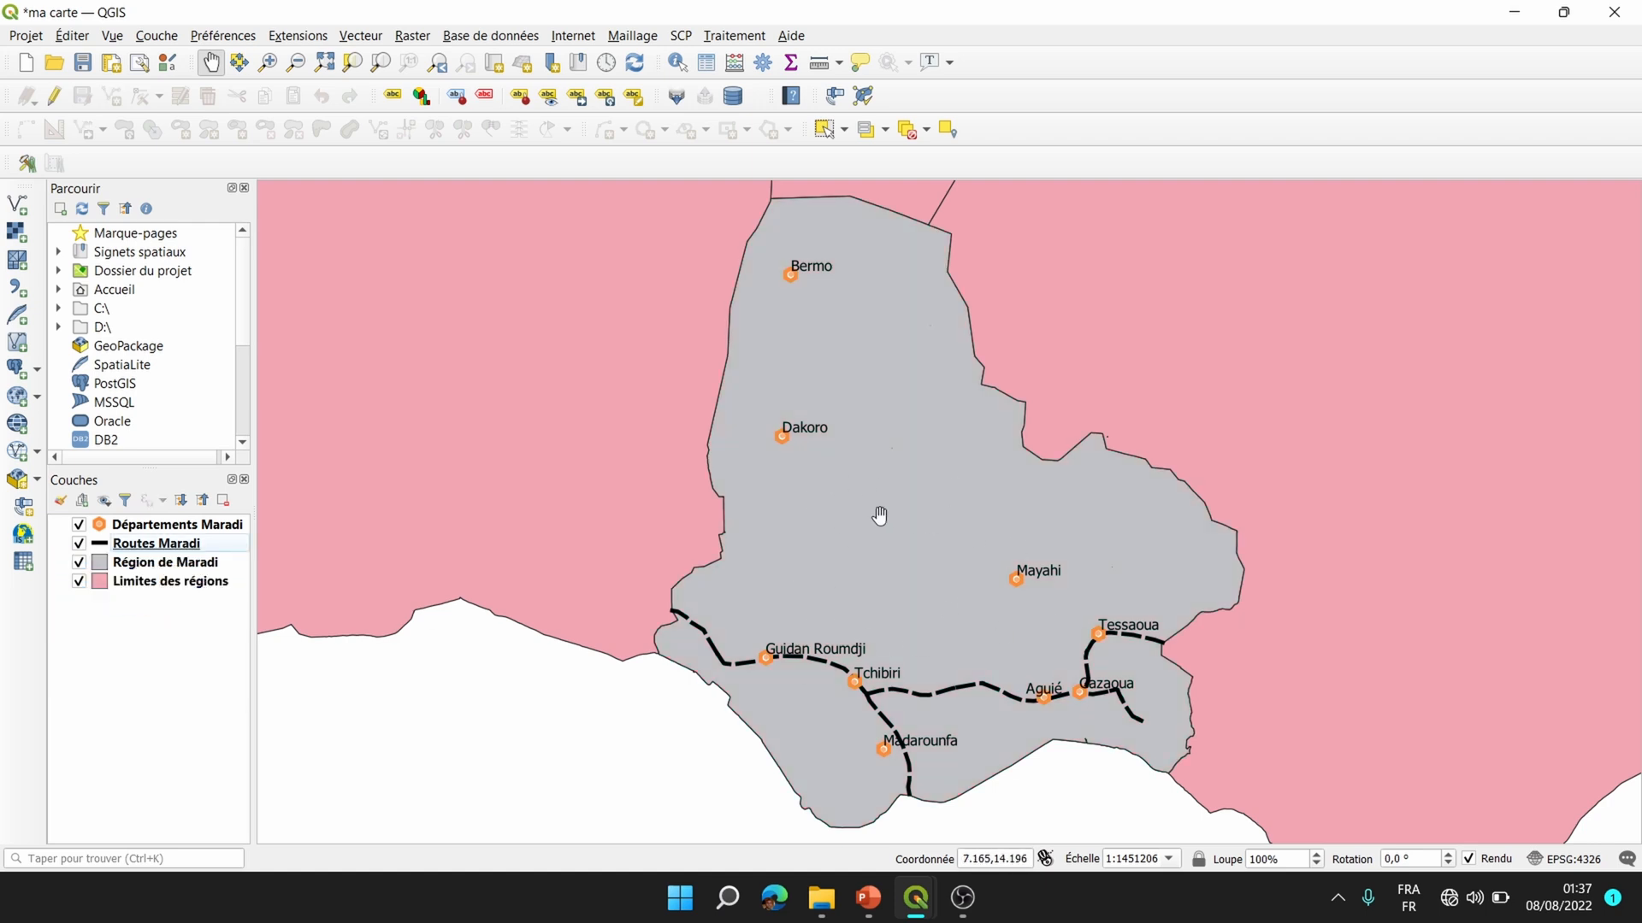
left_click(177, 588)
right_click(178, 588)
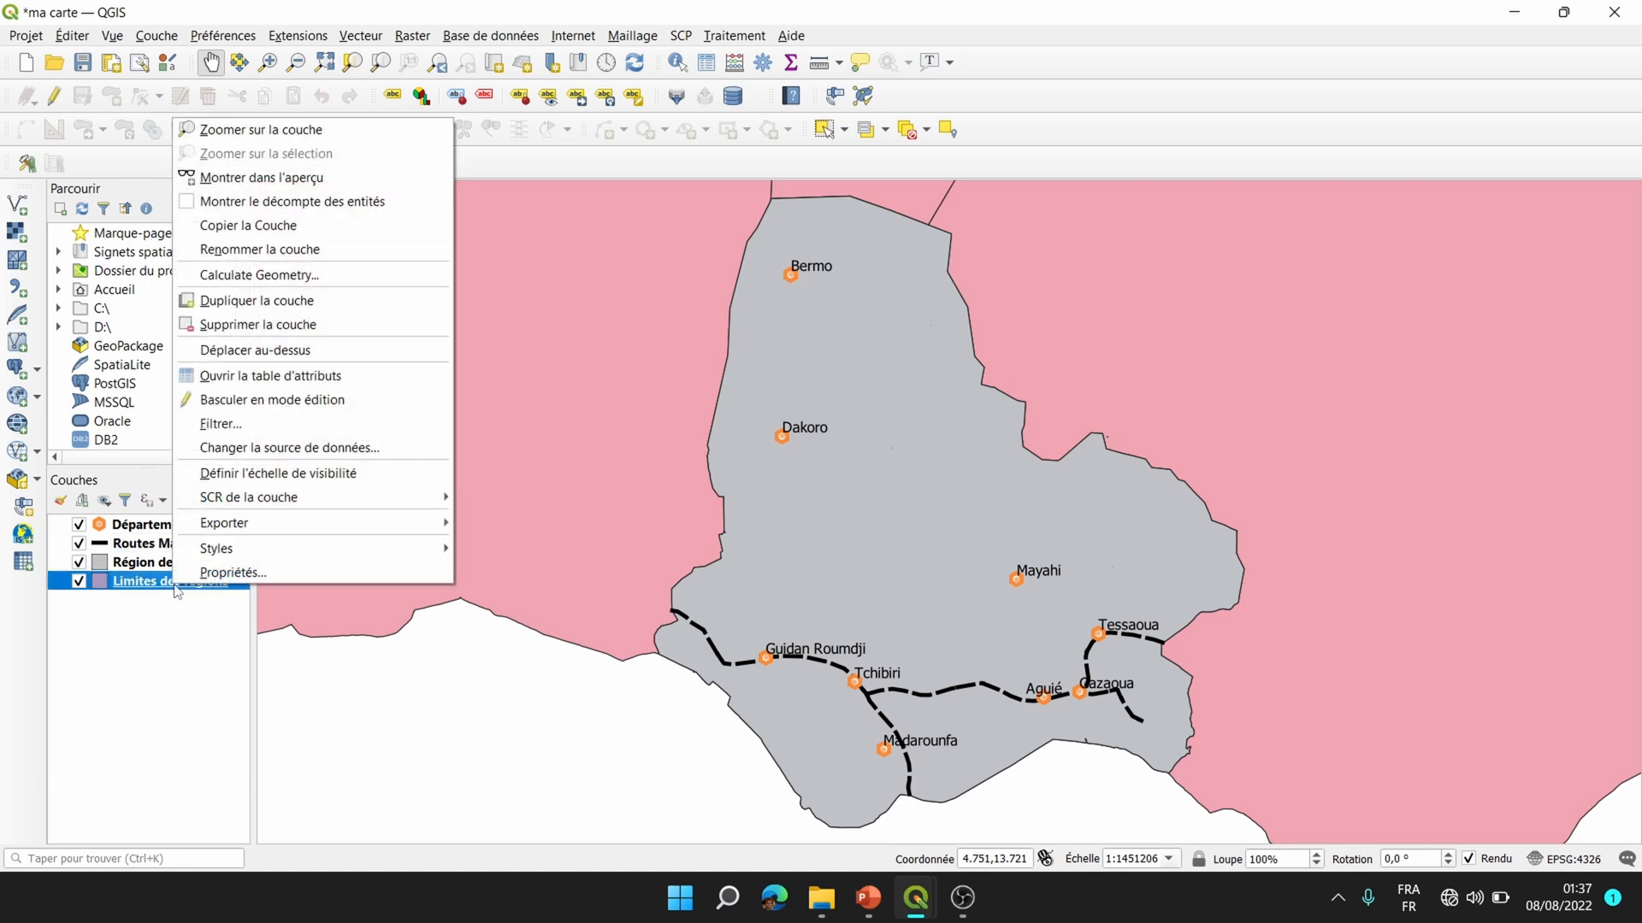
left_click(268, 130)
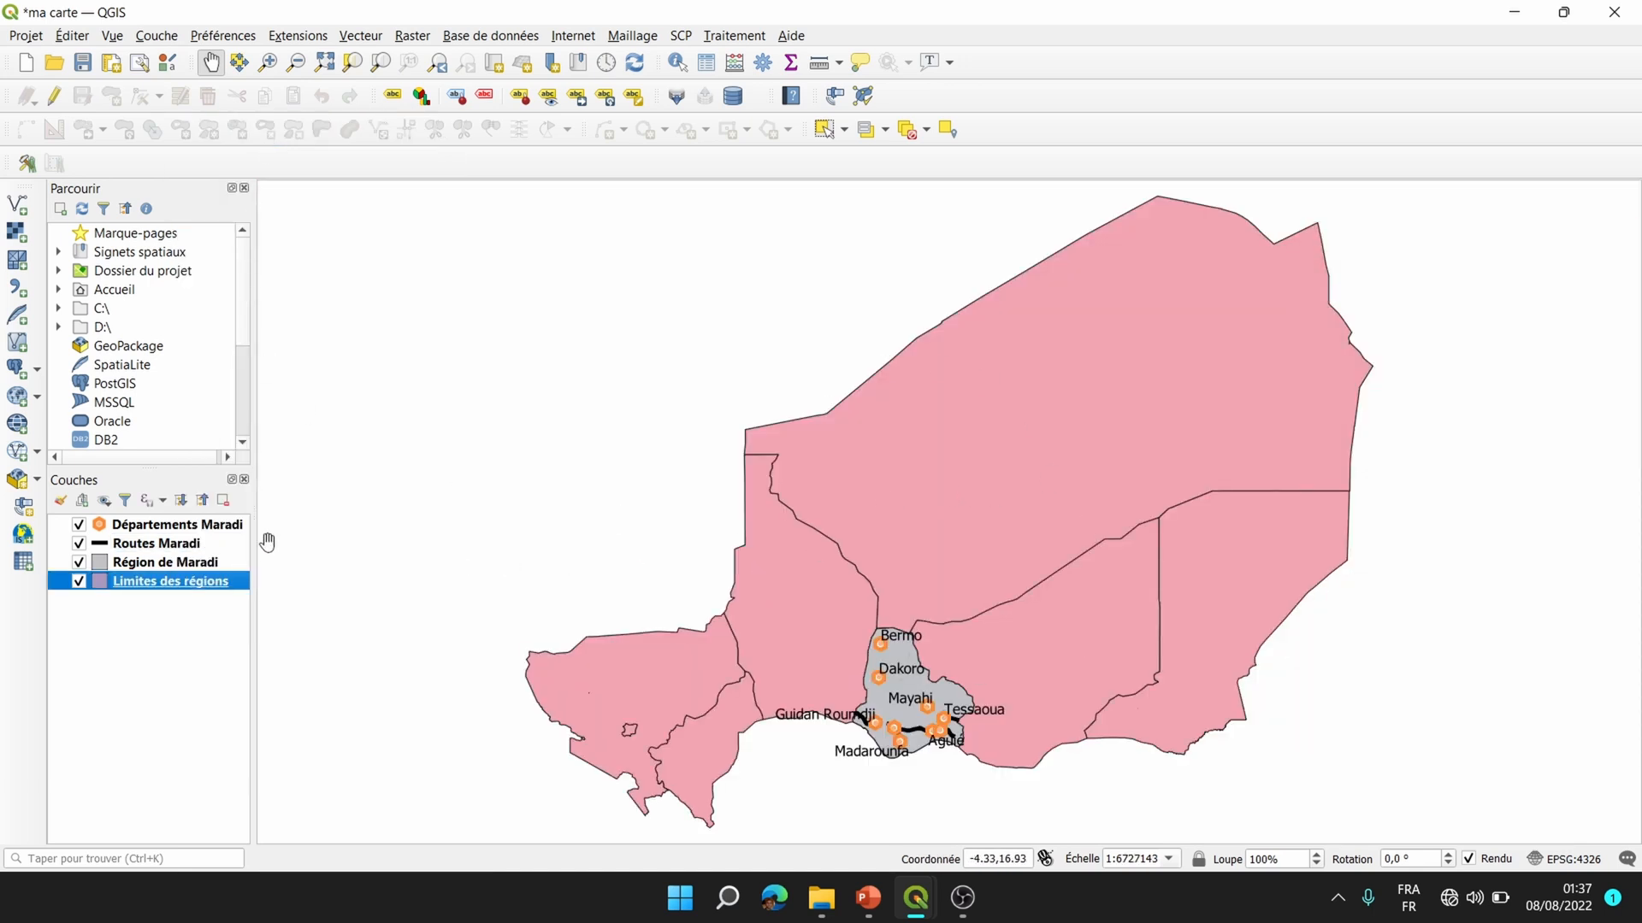
Hide the "Départements Maradi" and "Routes Maradi" layers, keeping "Région de Maradi" and "Limites des régions" shown.
left_click(79, 525)
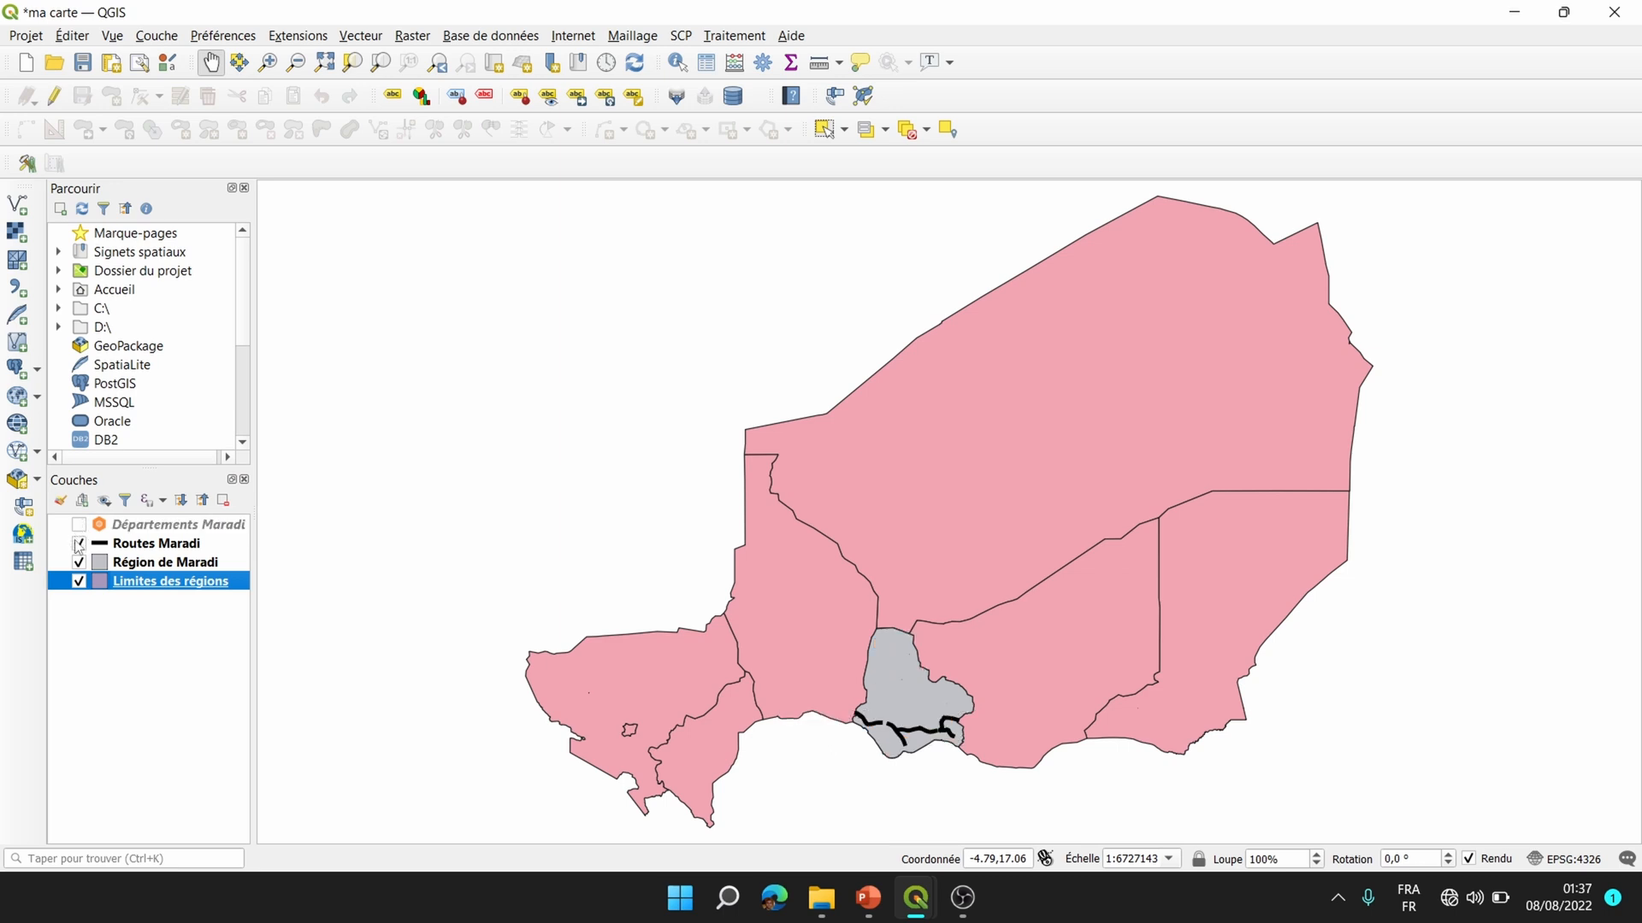
left_click(78, 545)
left_click(79, 563)
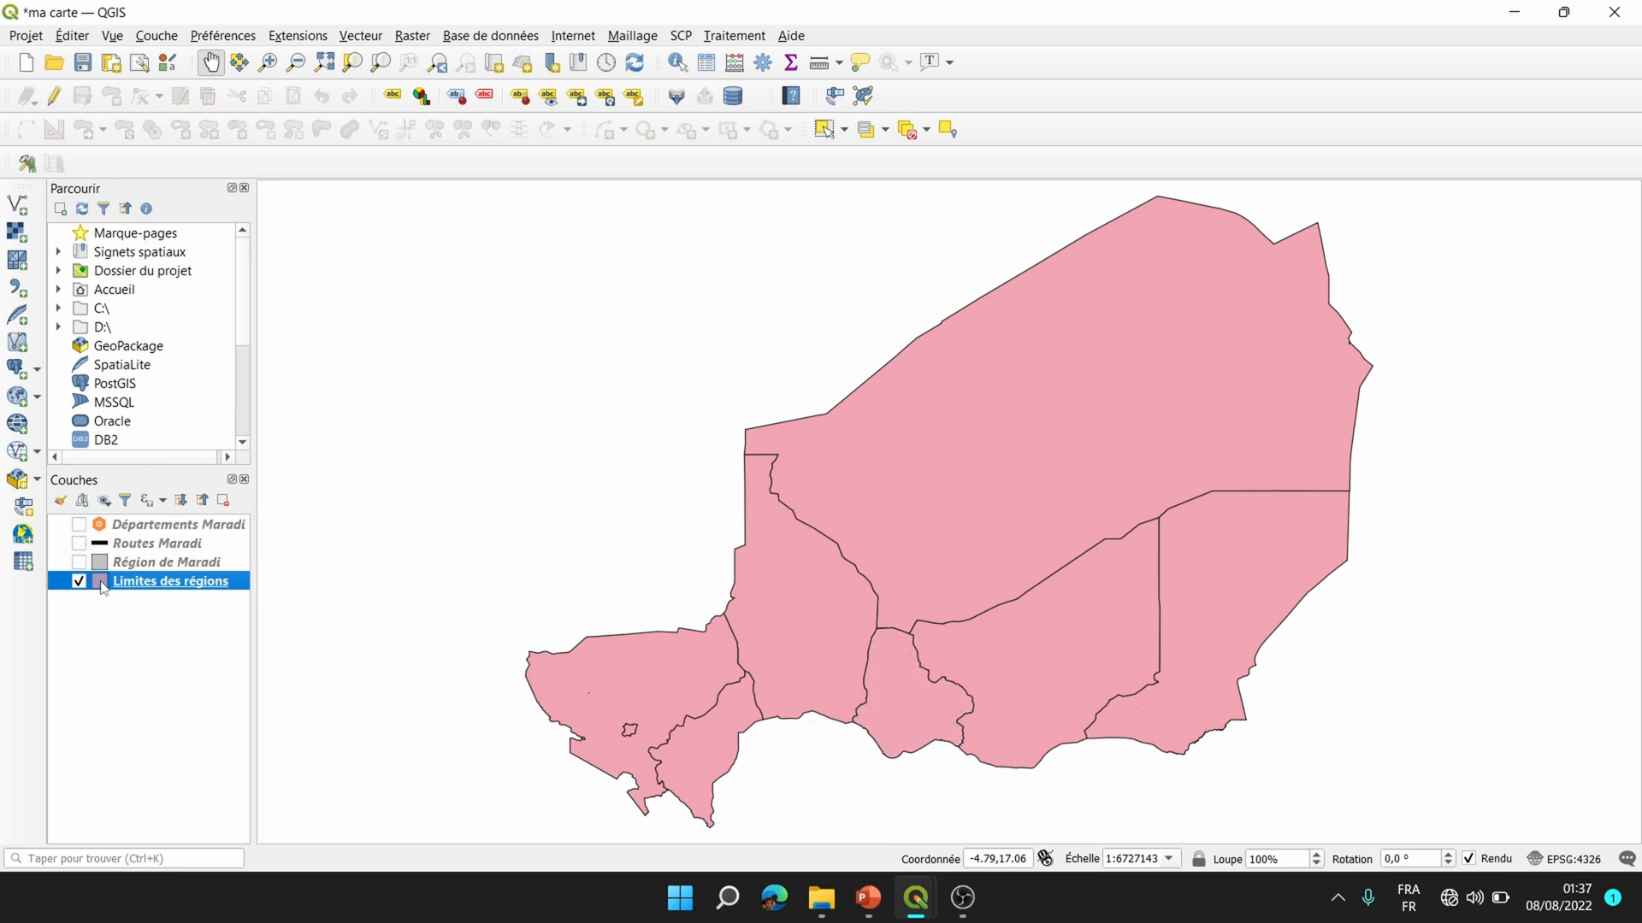
left_click(80, 563)
Set the fill style of the "Limites des régions" layer's simple fill to "Pas de remplissage".
right_click(154, 585)
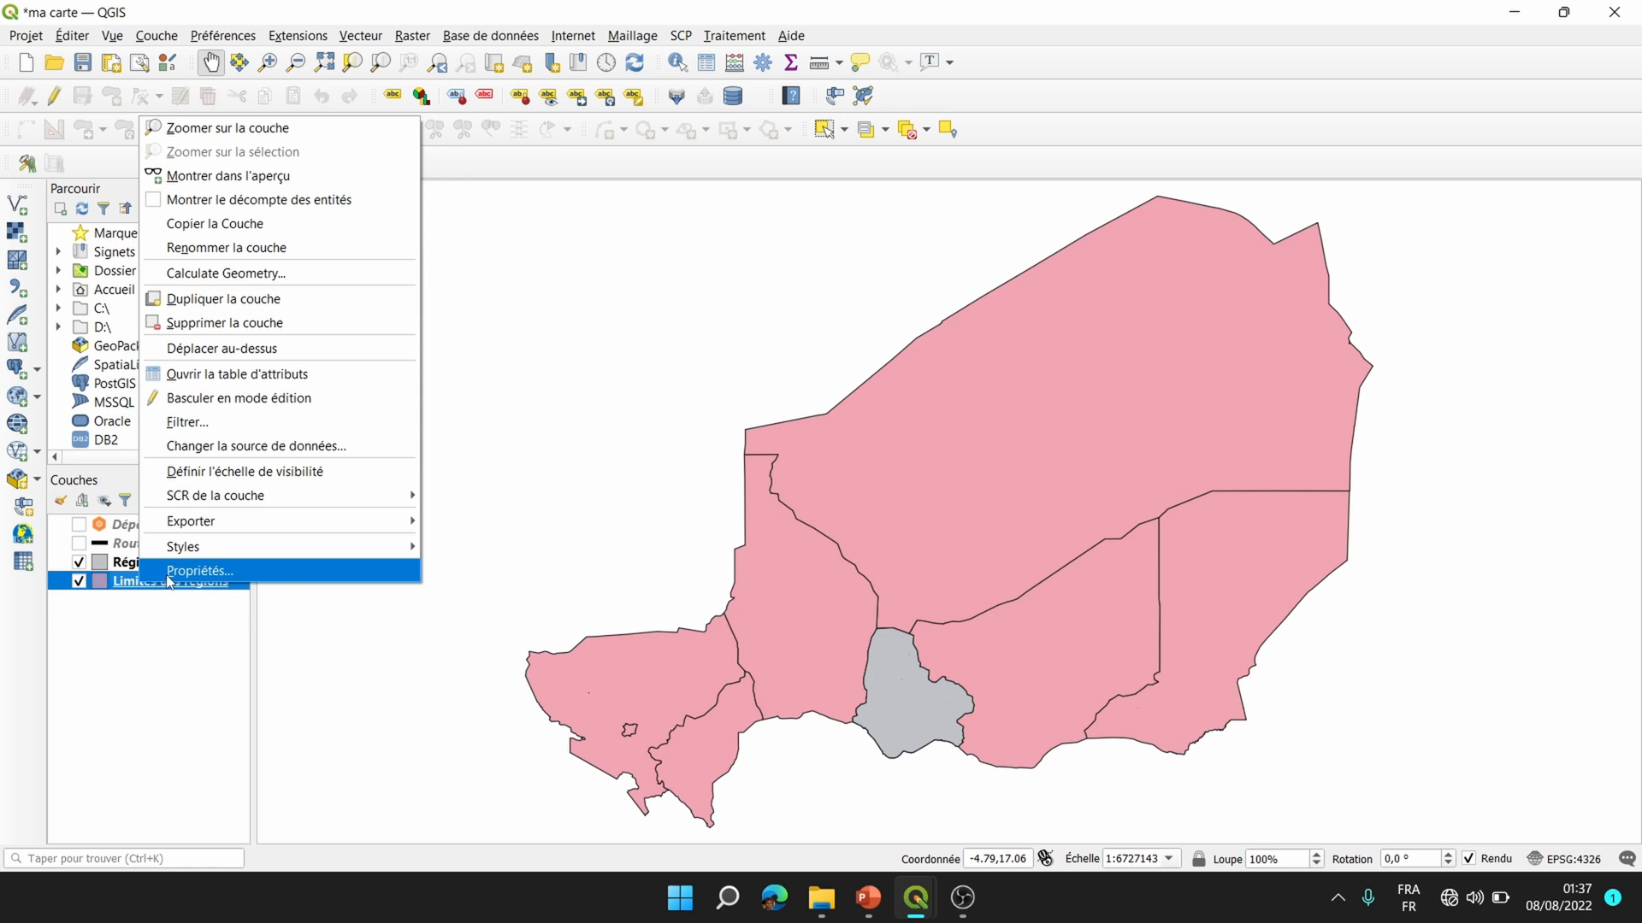
left_click(169, 578)
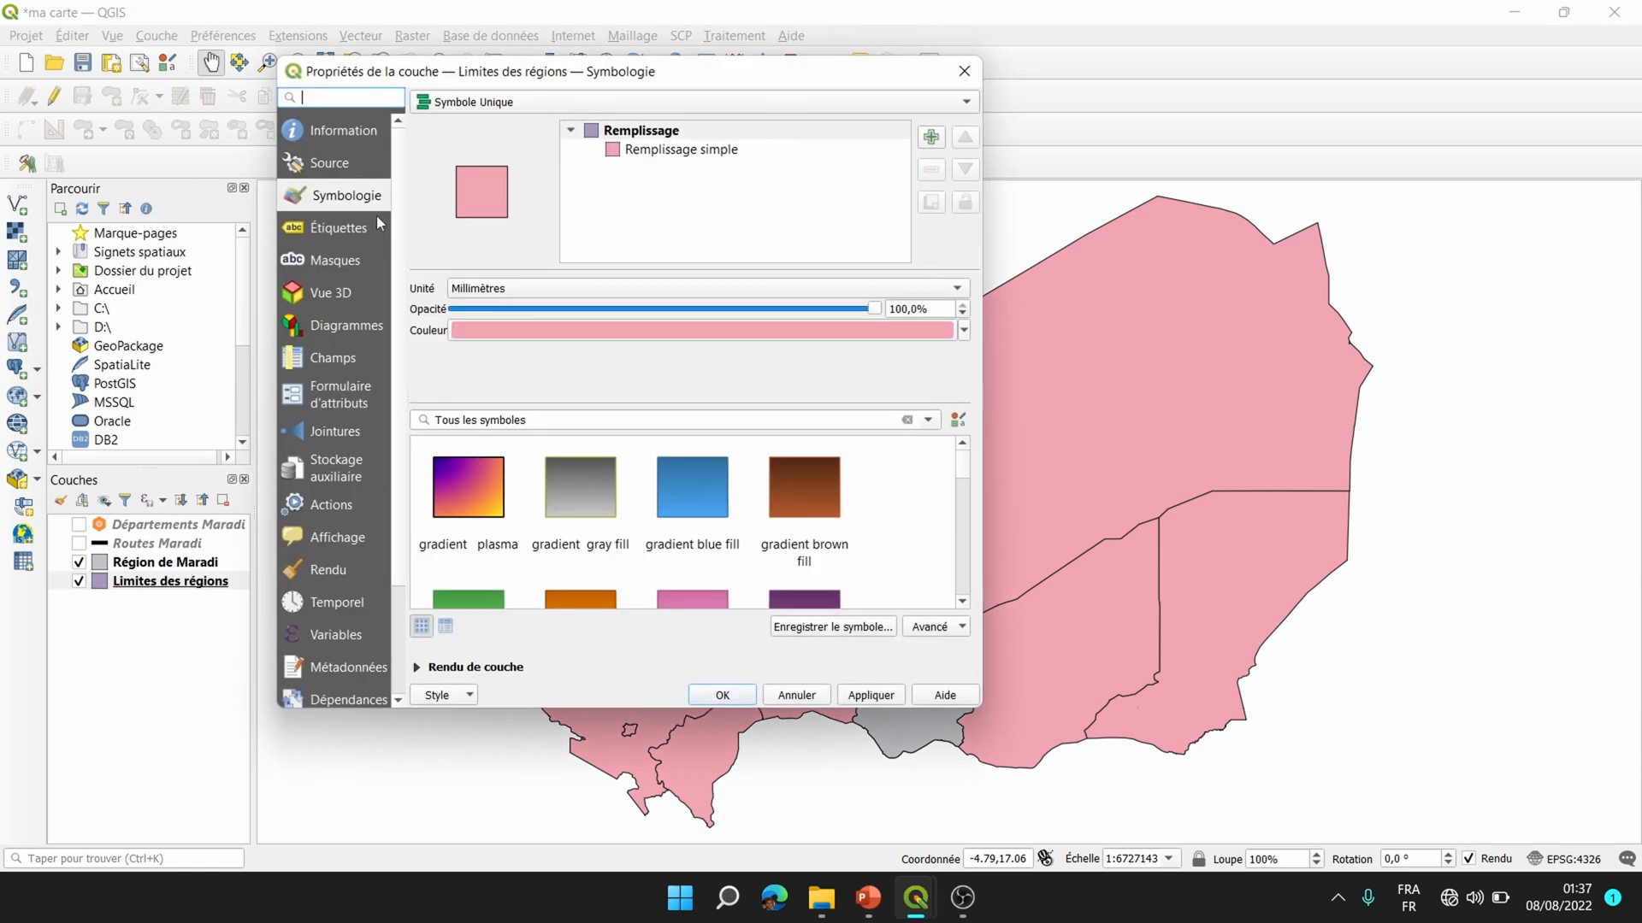
left_click(670, 152)
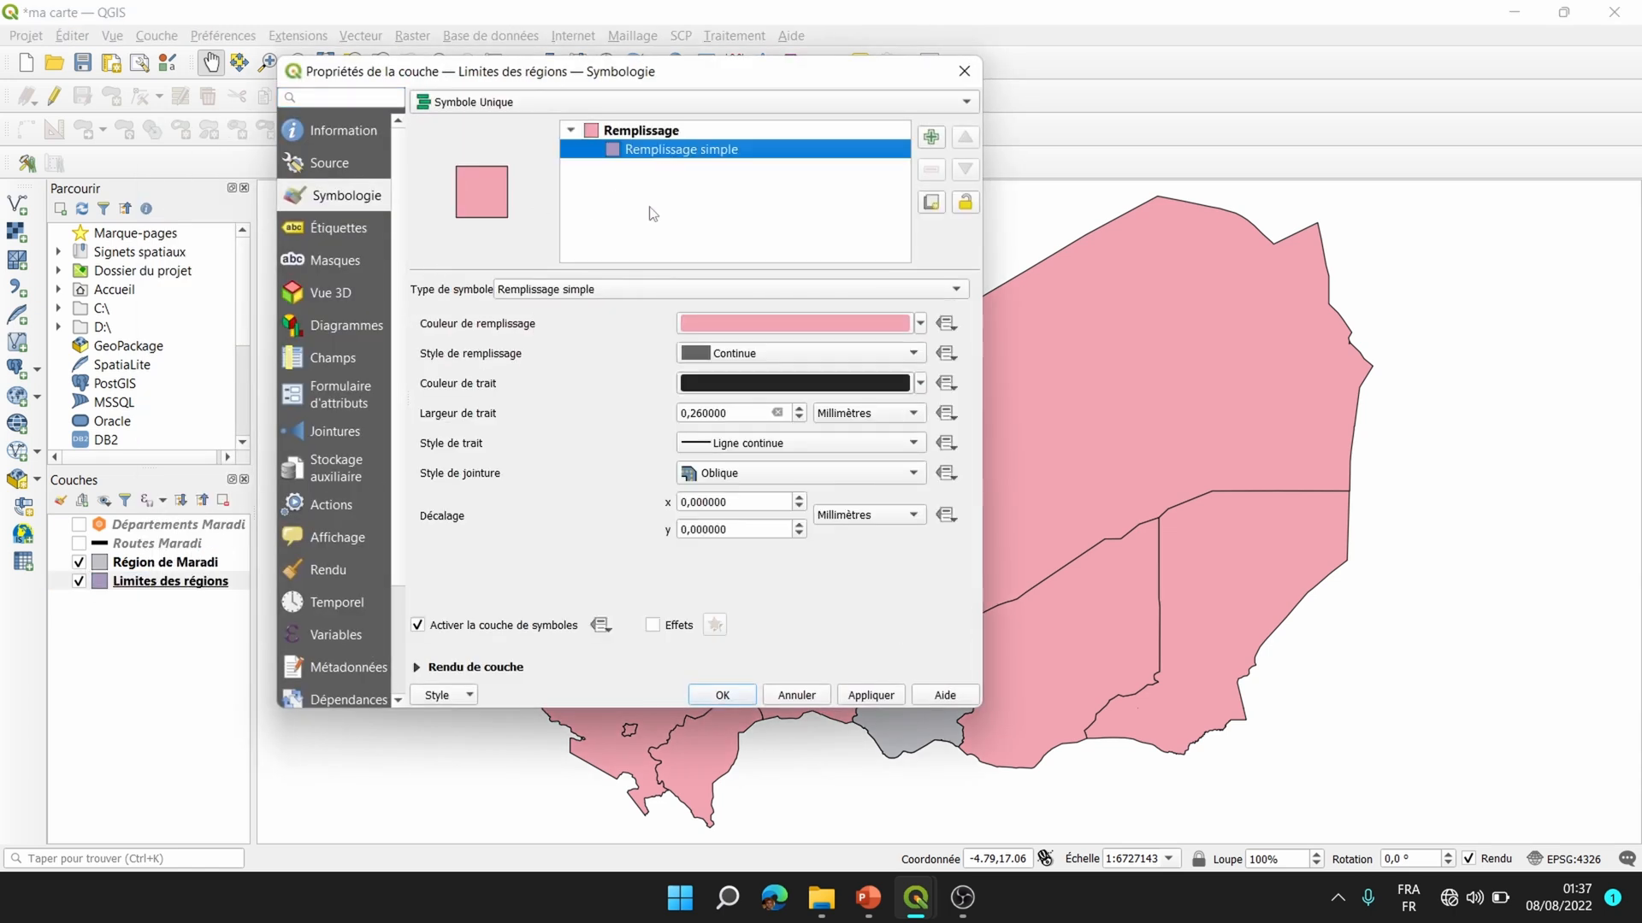
left_click(725, 370)
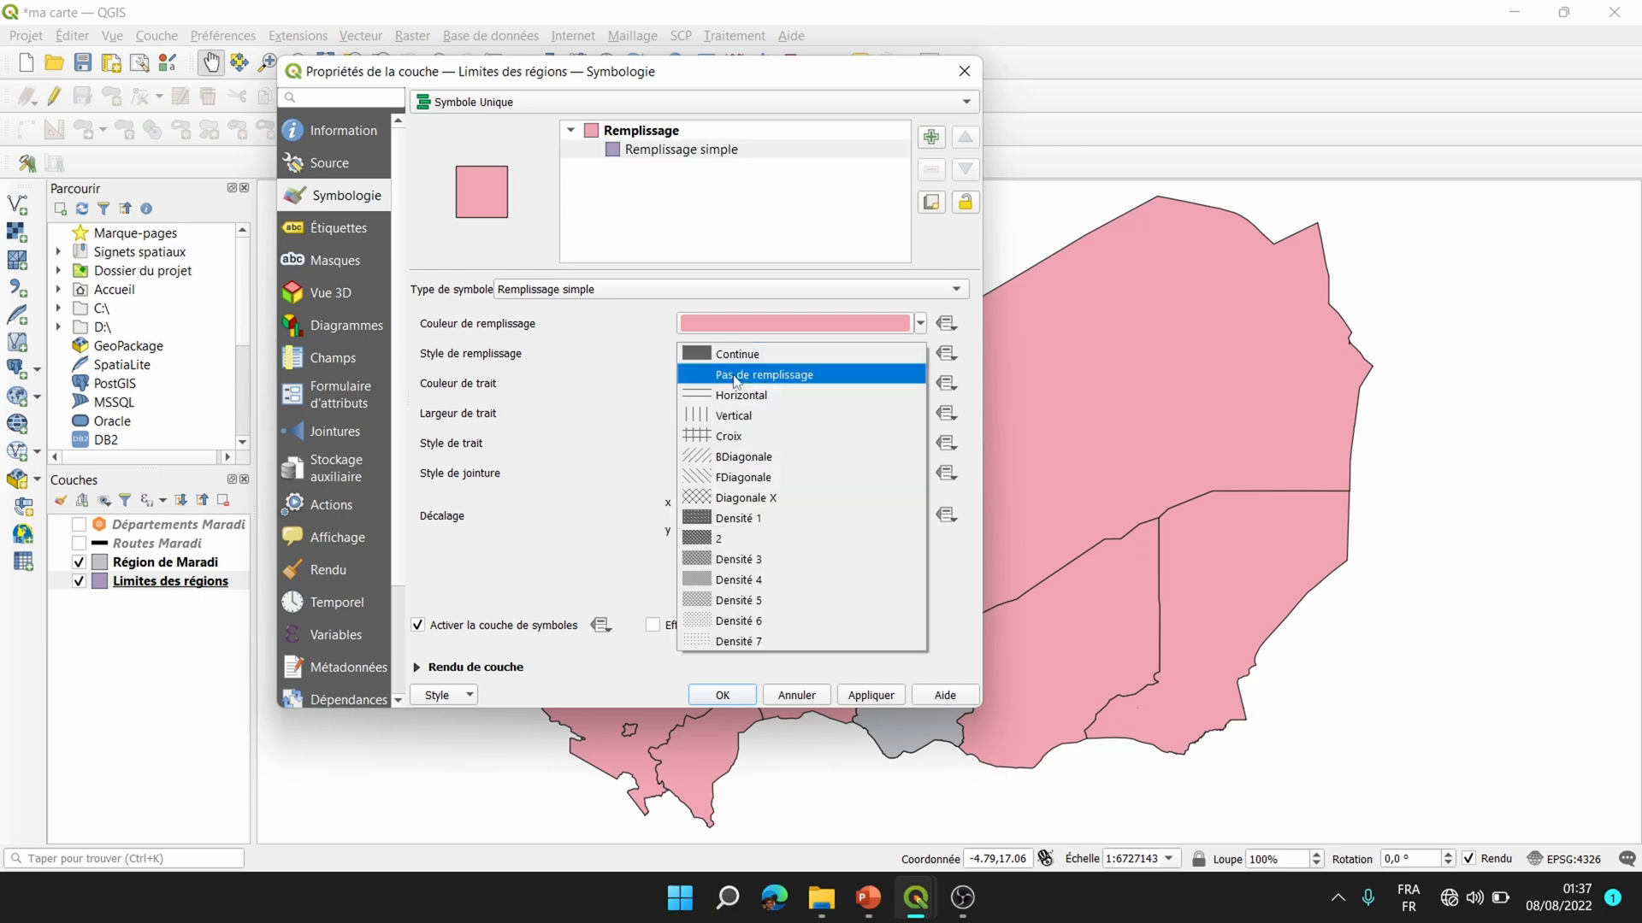
left_click(732, 373)
left_click(870, 699)
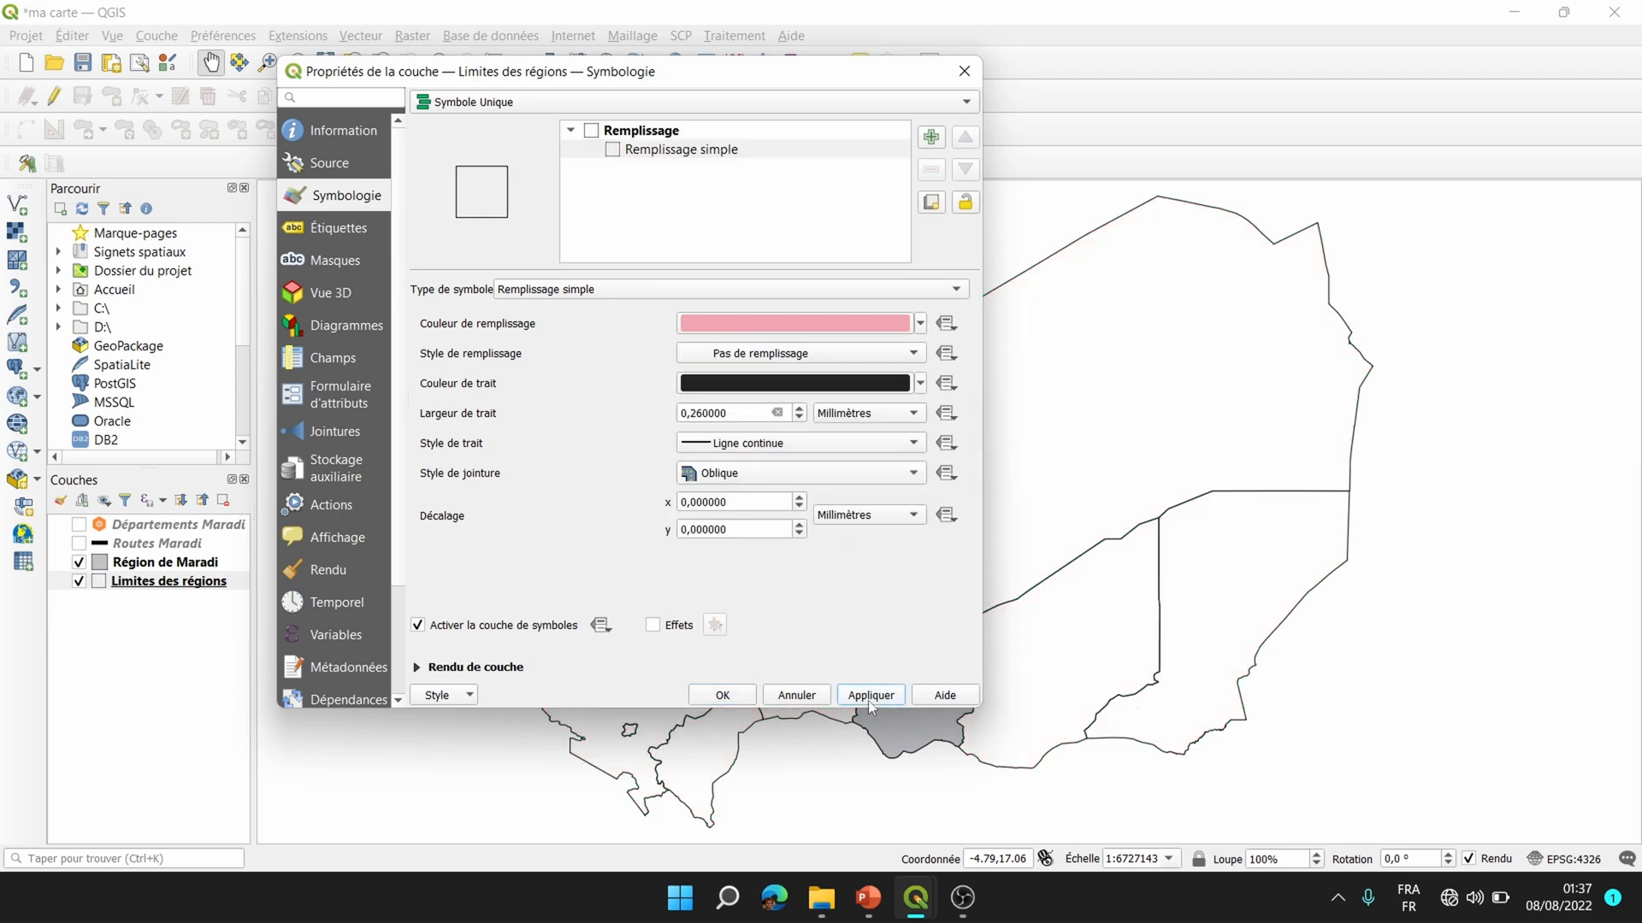
left_click(735, 697)
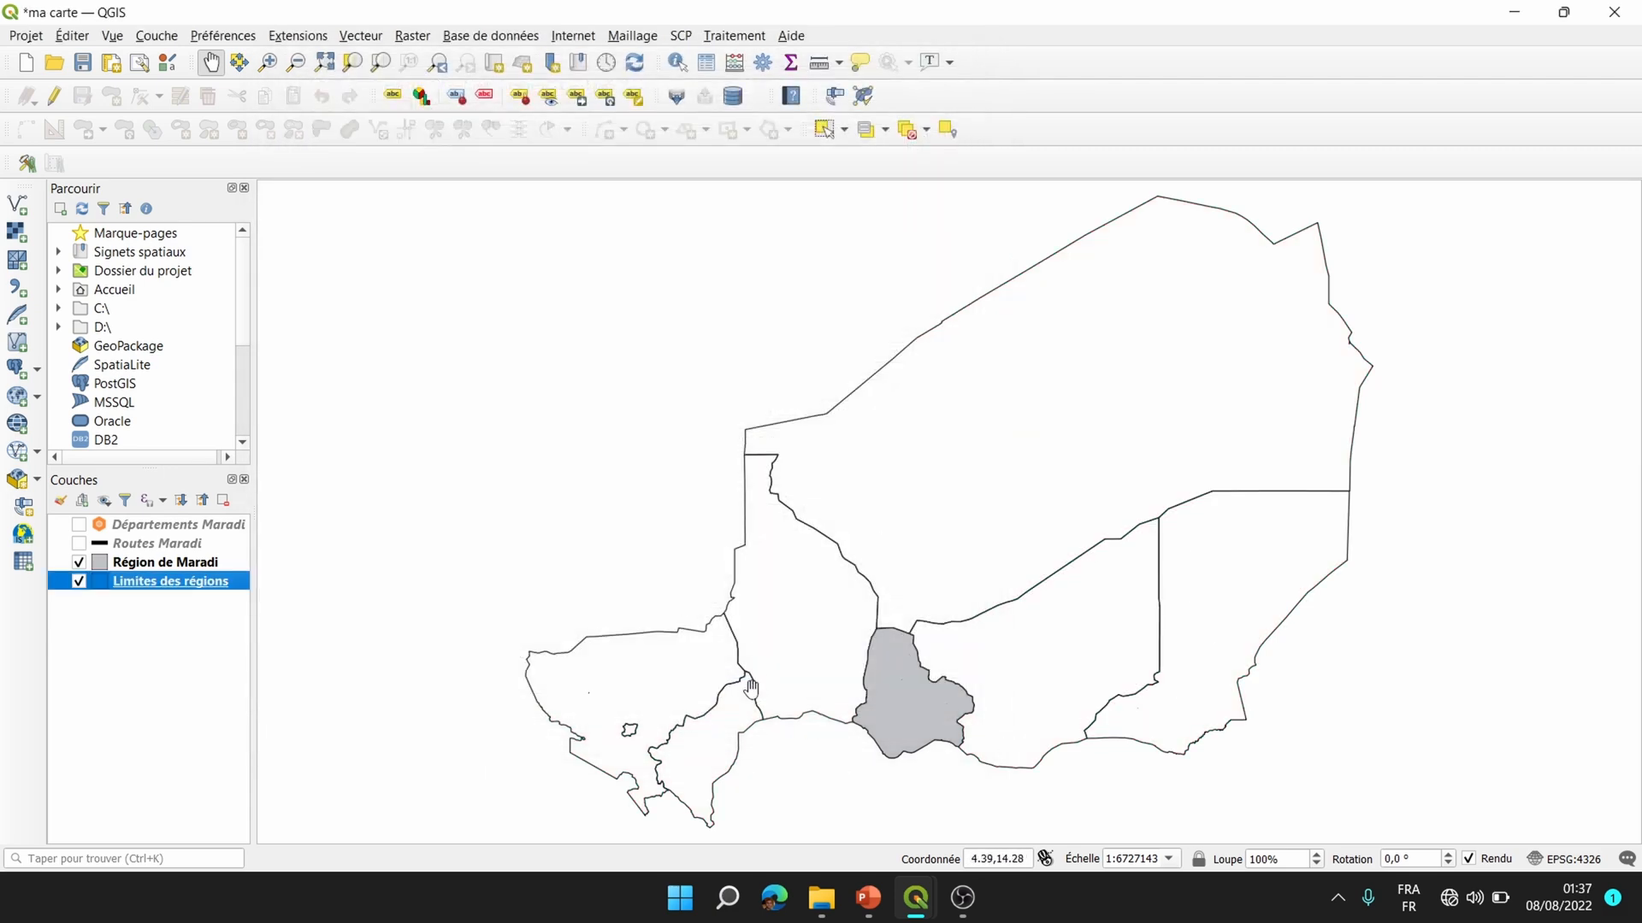
Label the "Limites des régions" layer with simple labels ("Étiquettes simples") from the Nom_reg field.
right_click(182, 590)
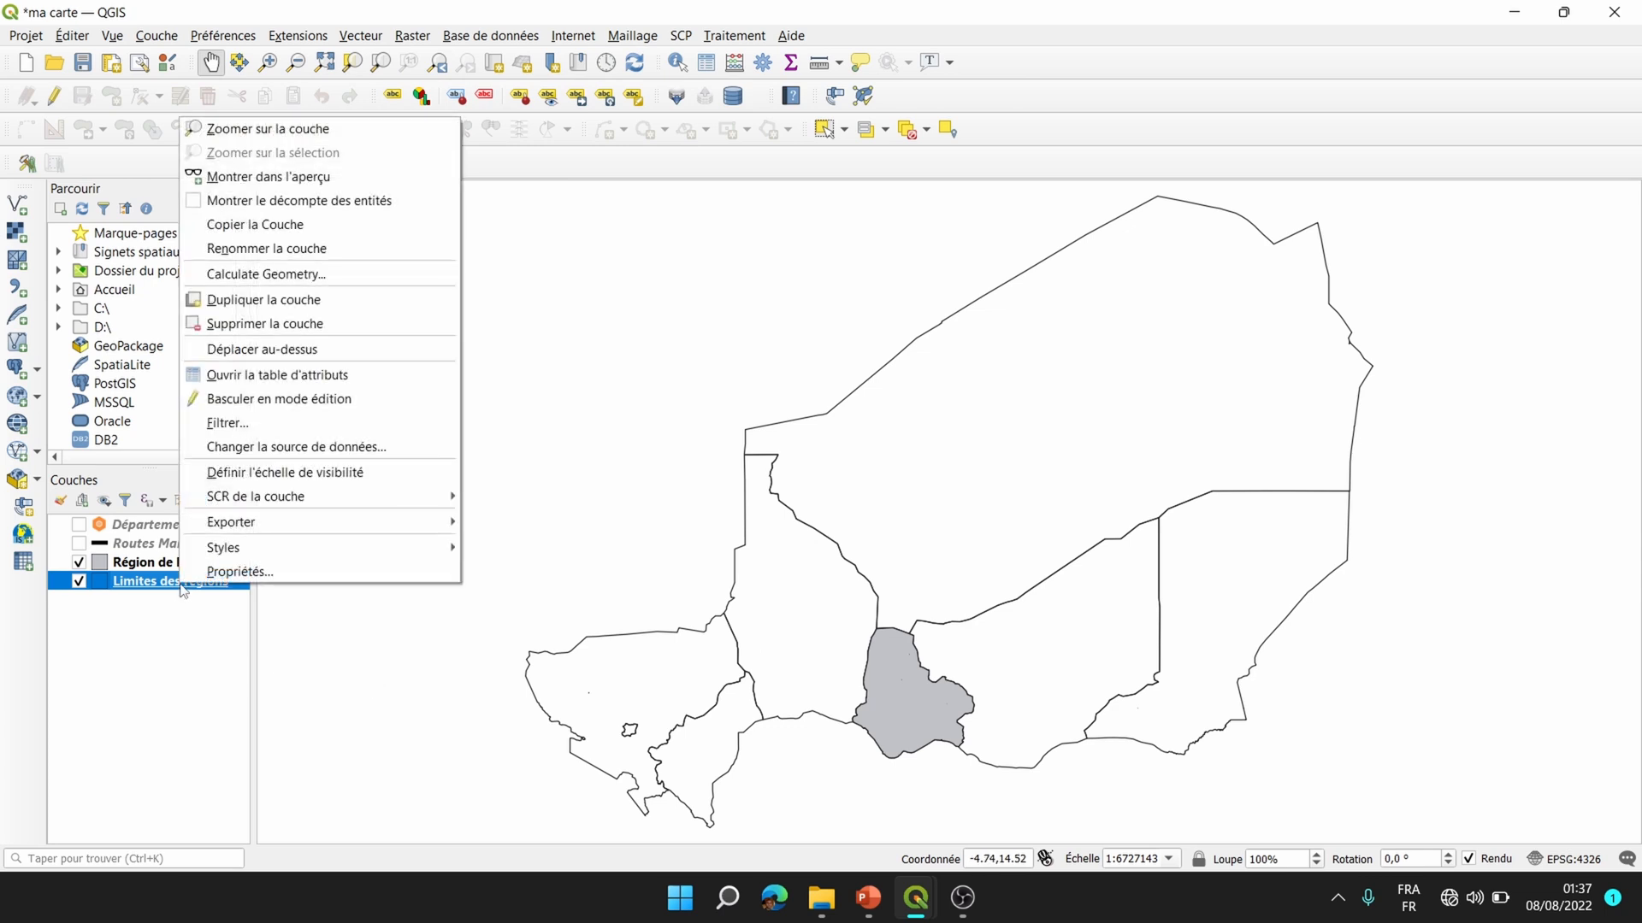
left_click(237, 574)
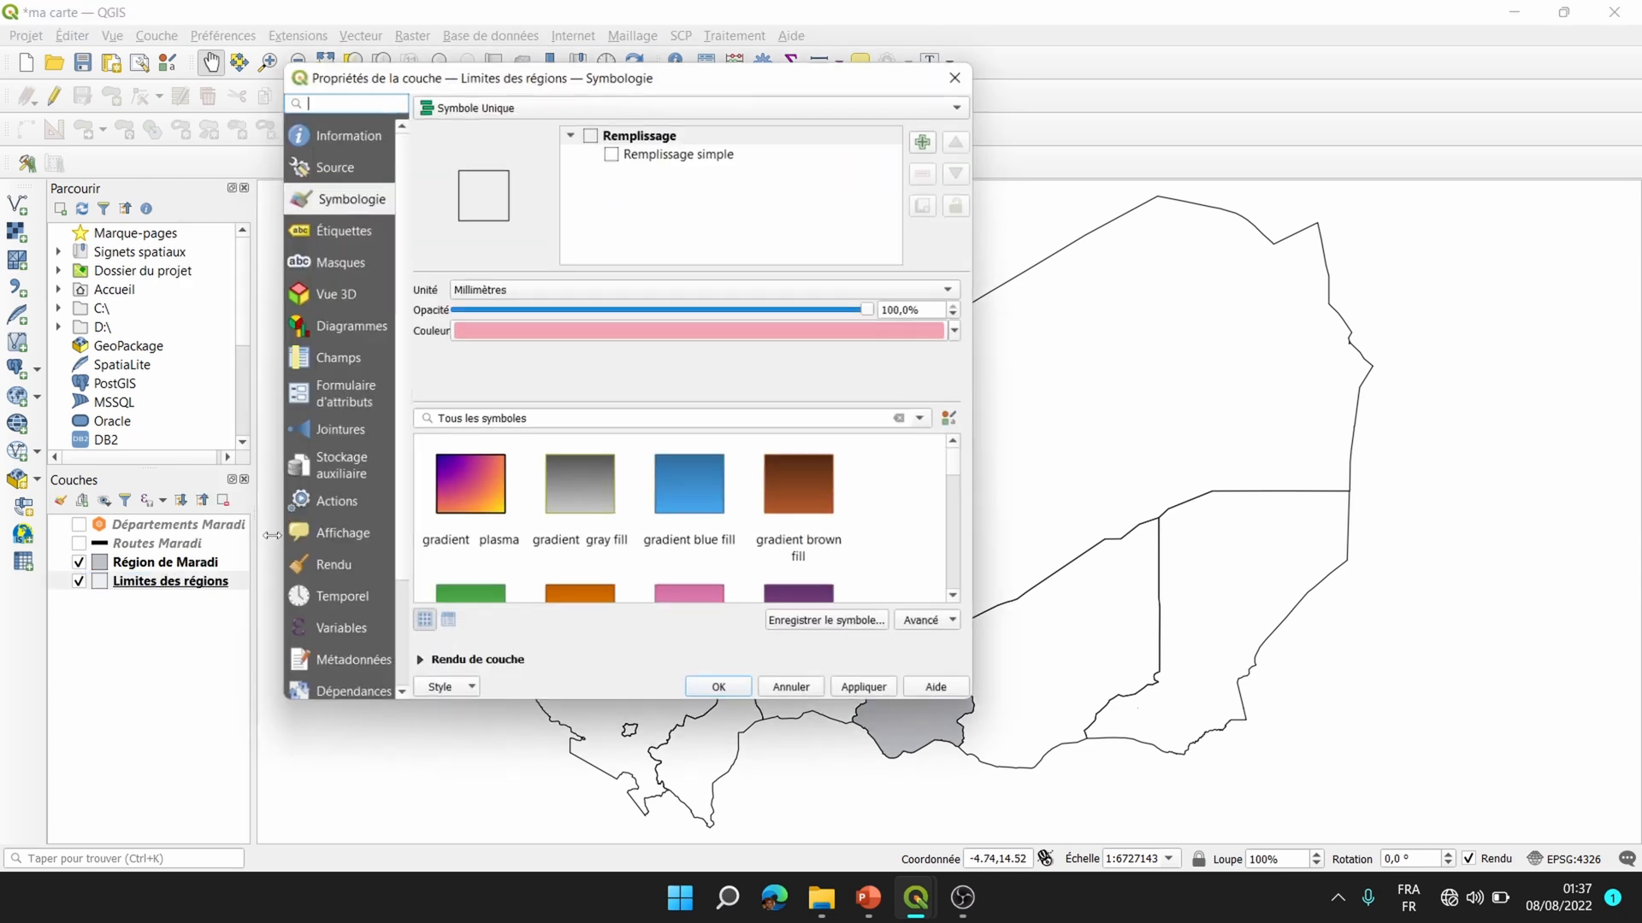
left_click(338, 231)
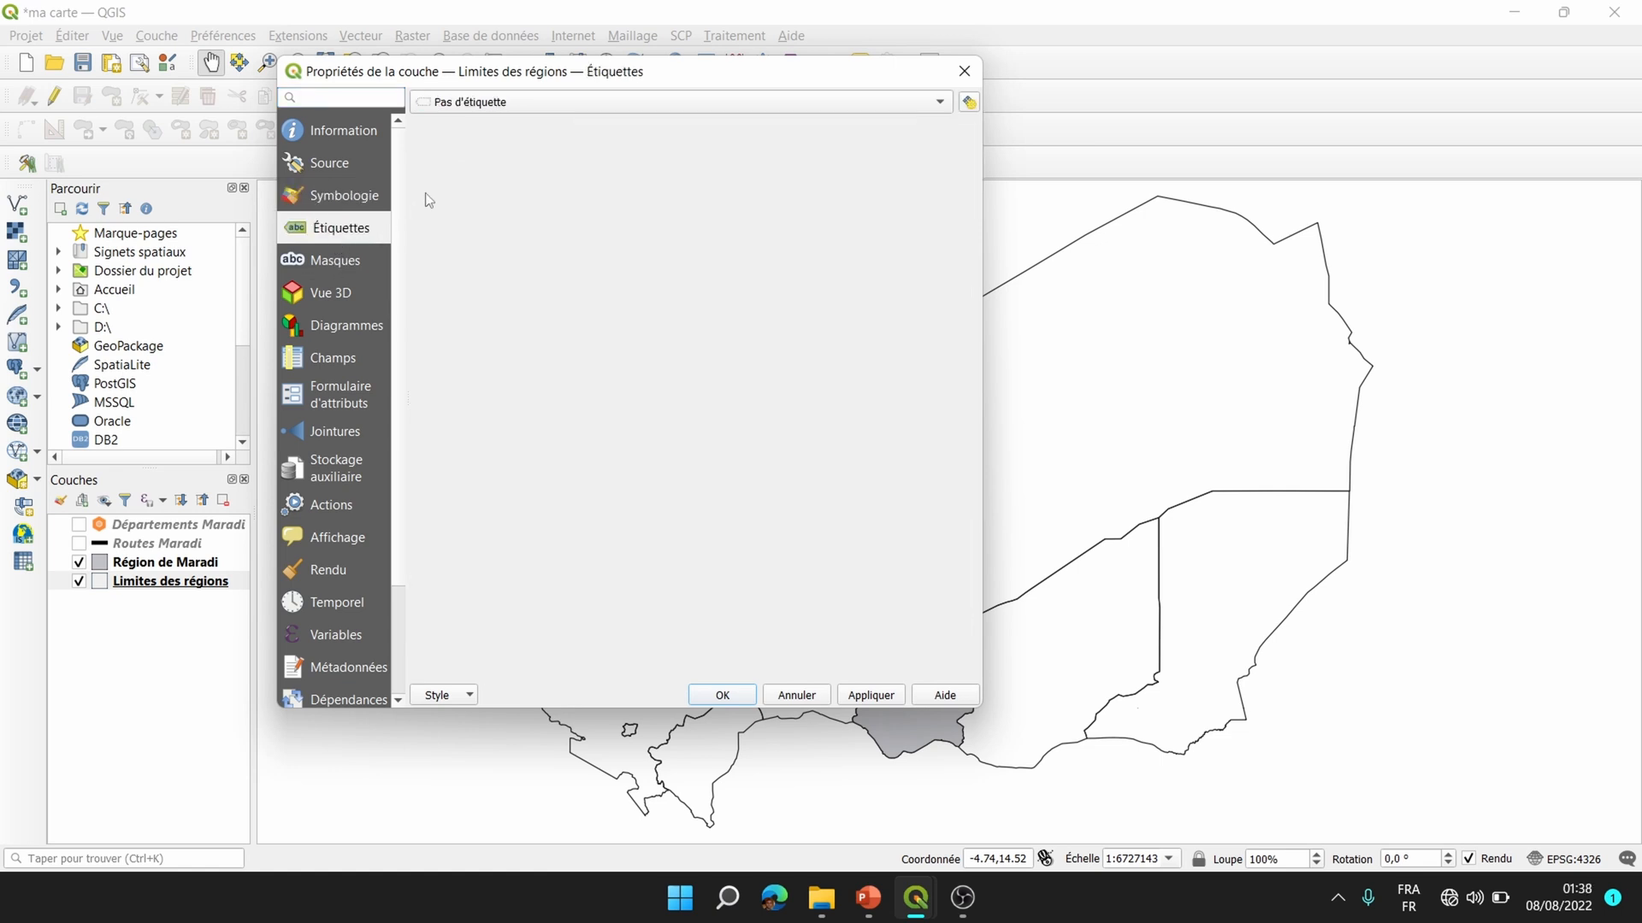
left_click(497, 104)
left_click(491, 123)
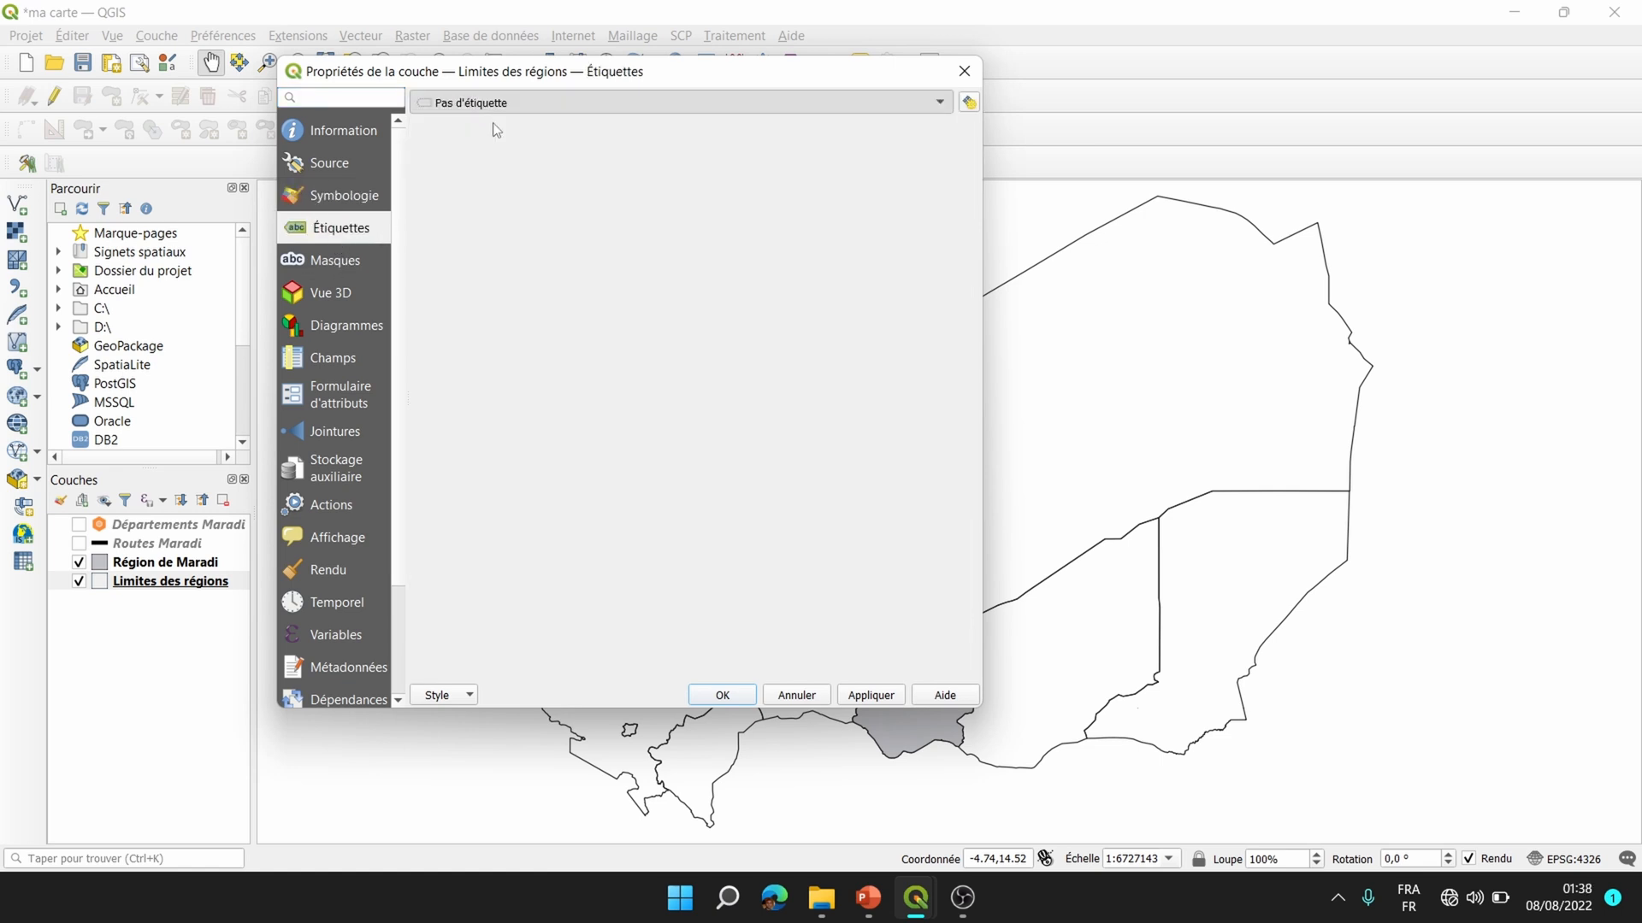
left_click(873, 696)
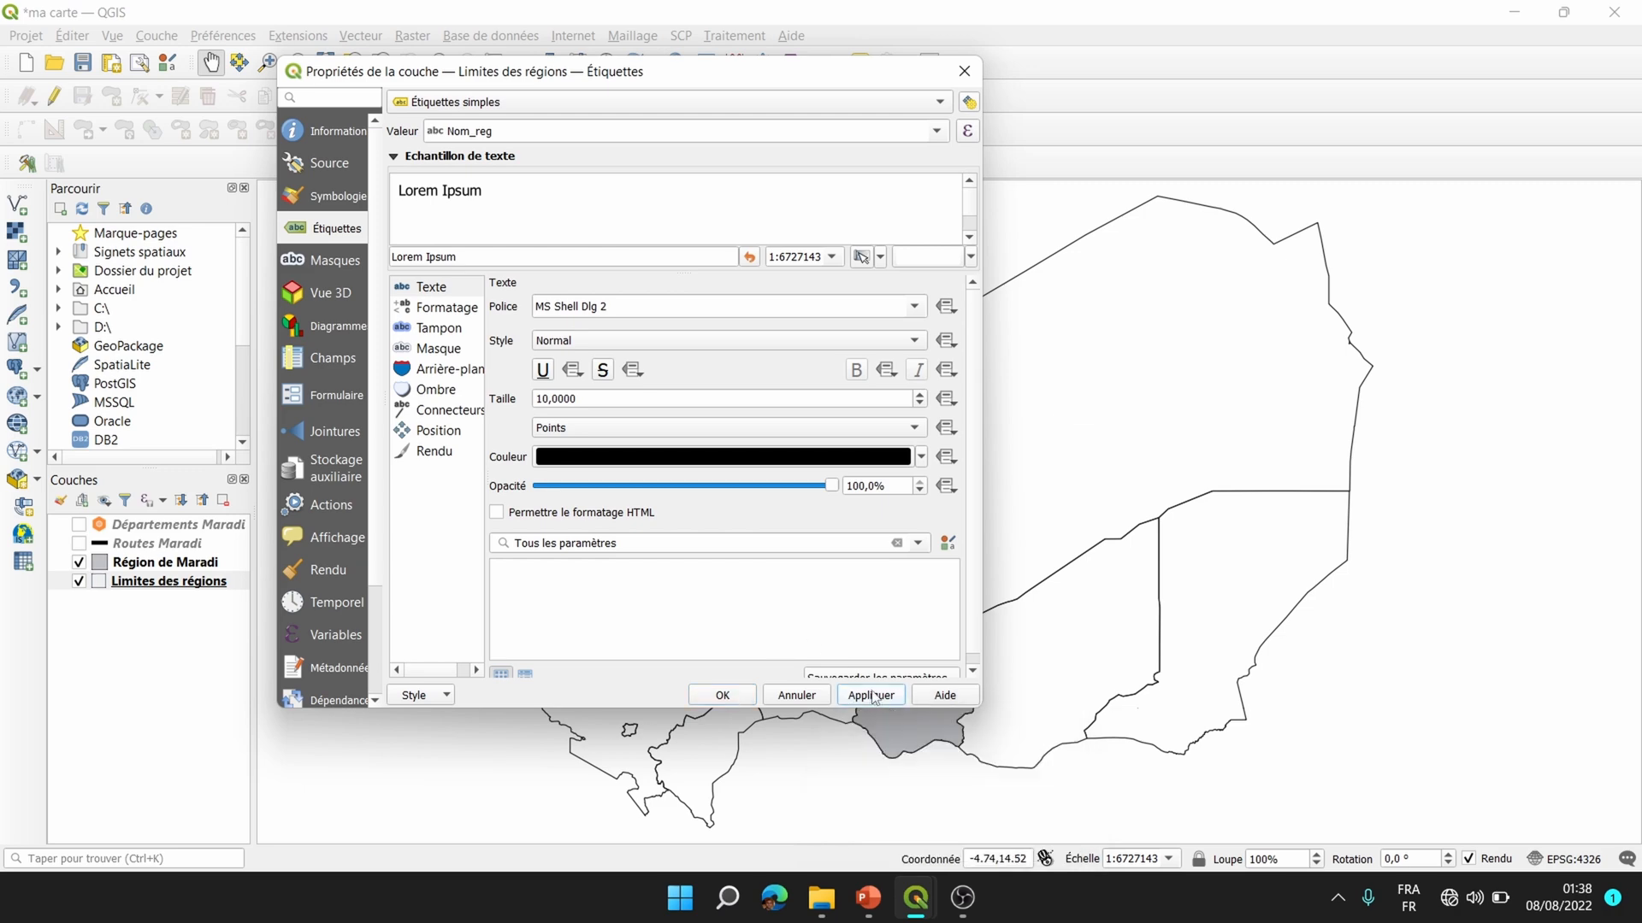
left_click(721, 696)
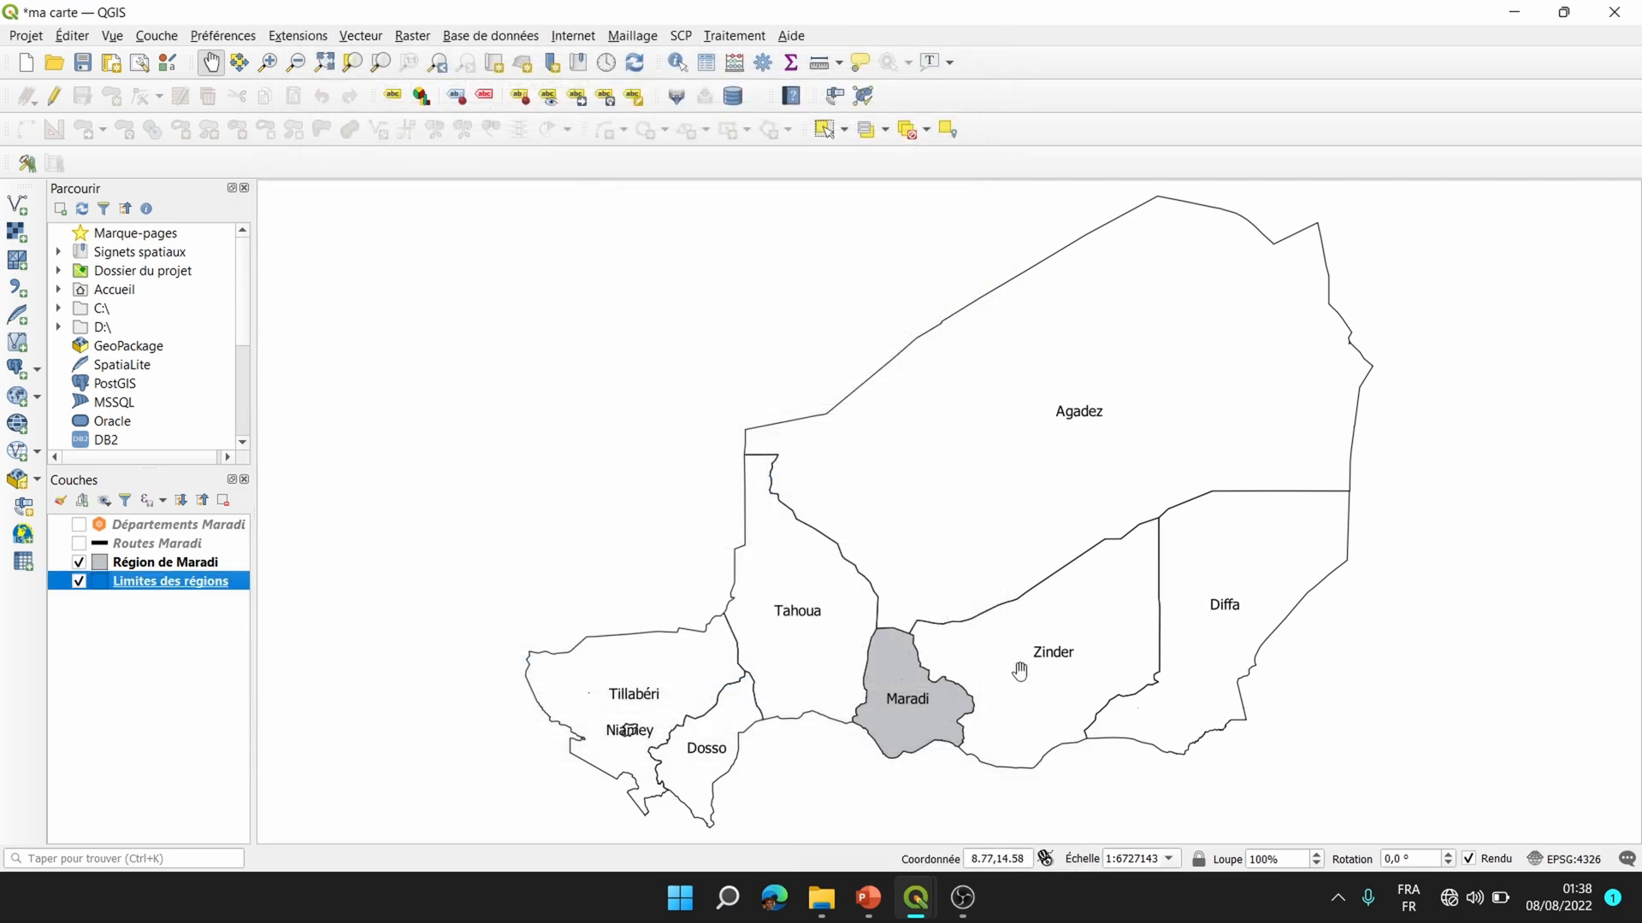
Look at the "carte Maradi" layout, then show "Départements Maradi" and "Routes Maradi" again in the main project.
mouse_move(916, 898)
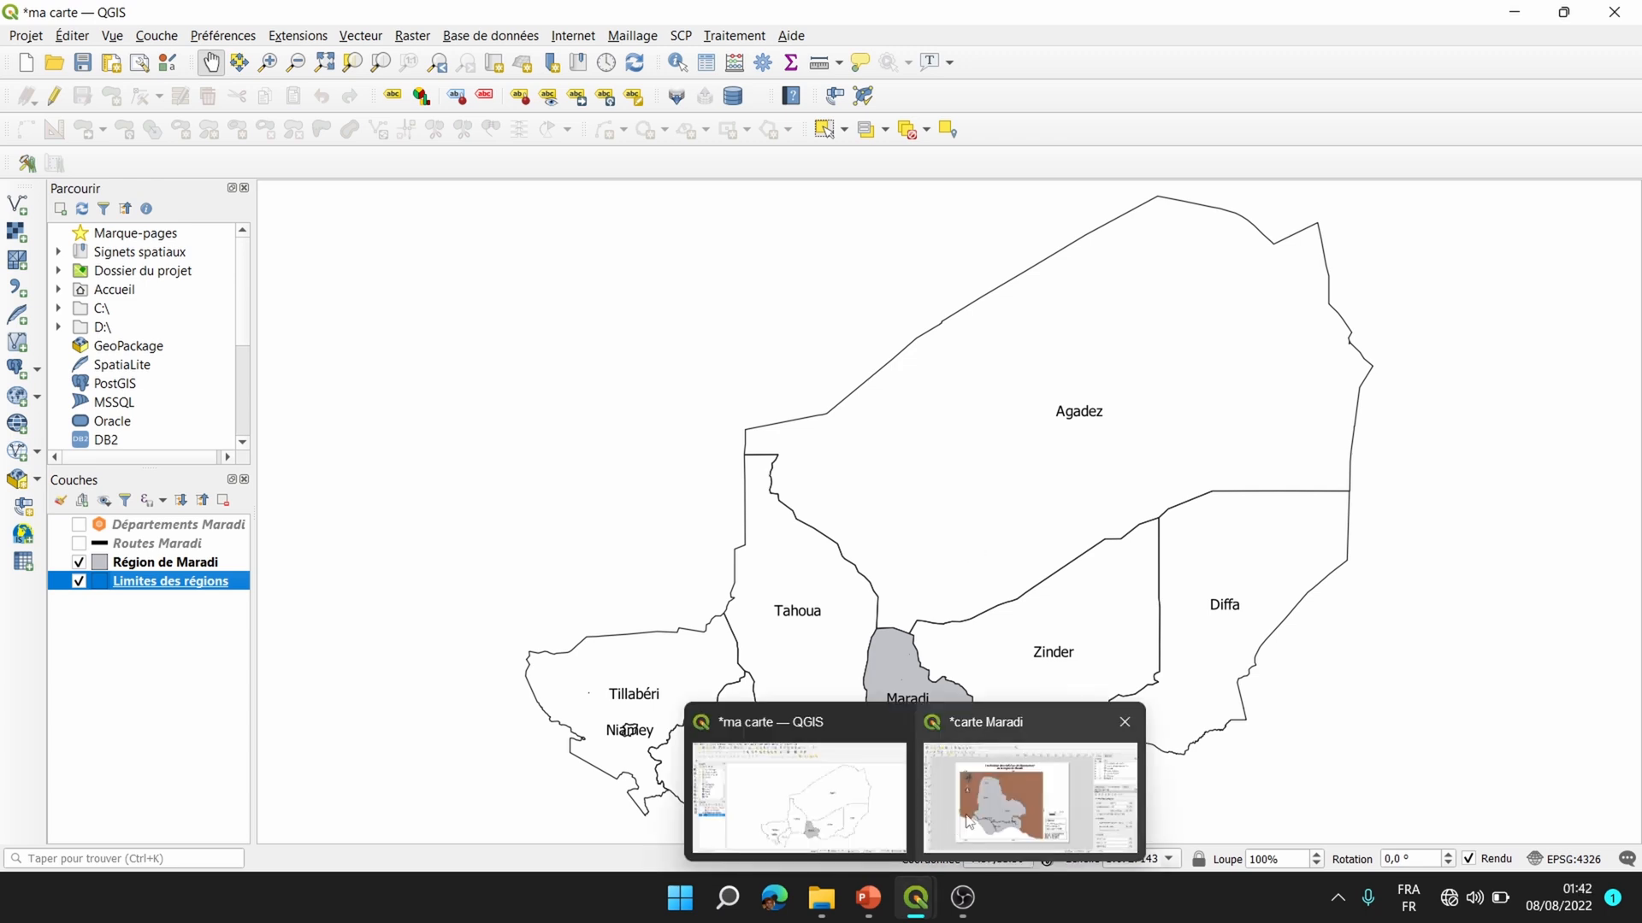
left_click(975, 804)
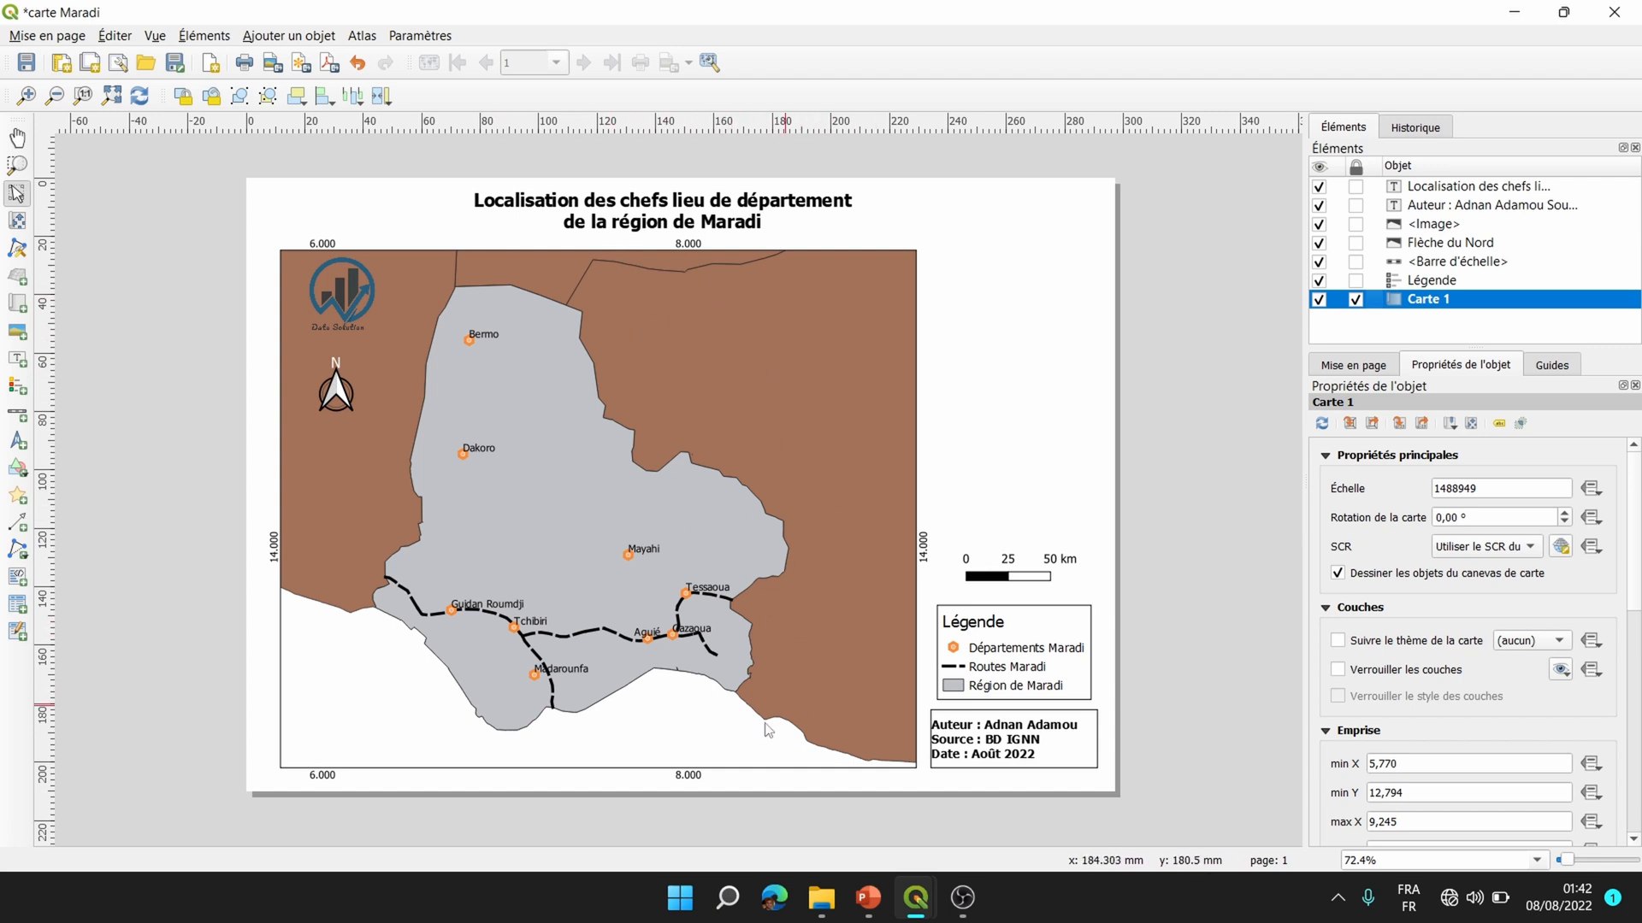
mouse_move(906, 879)
left_click(799, 795)
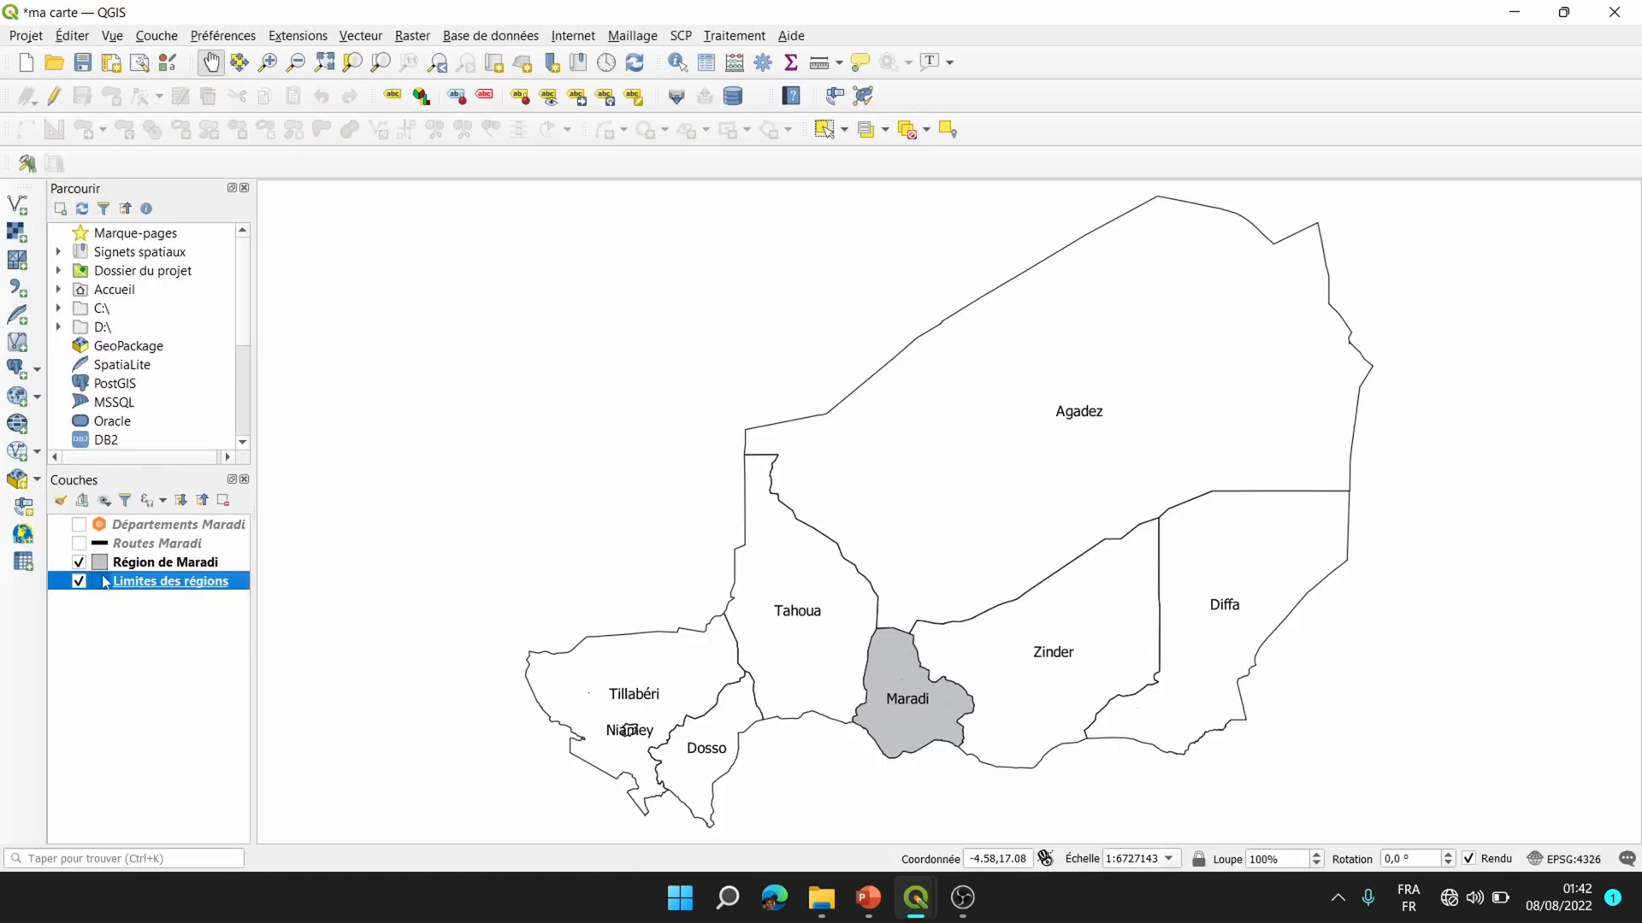
left_click(79, 525)
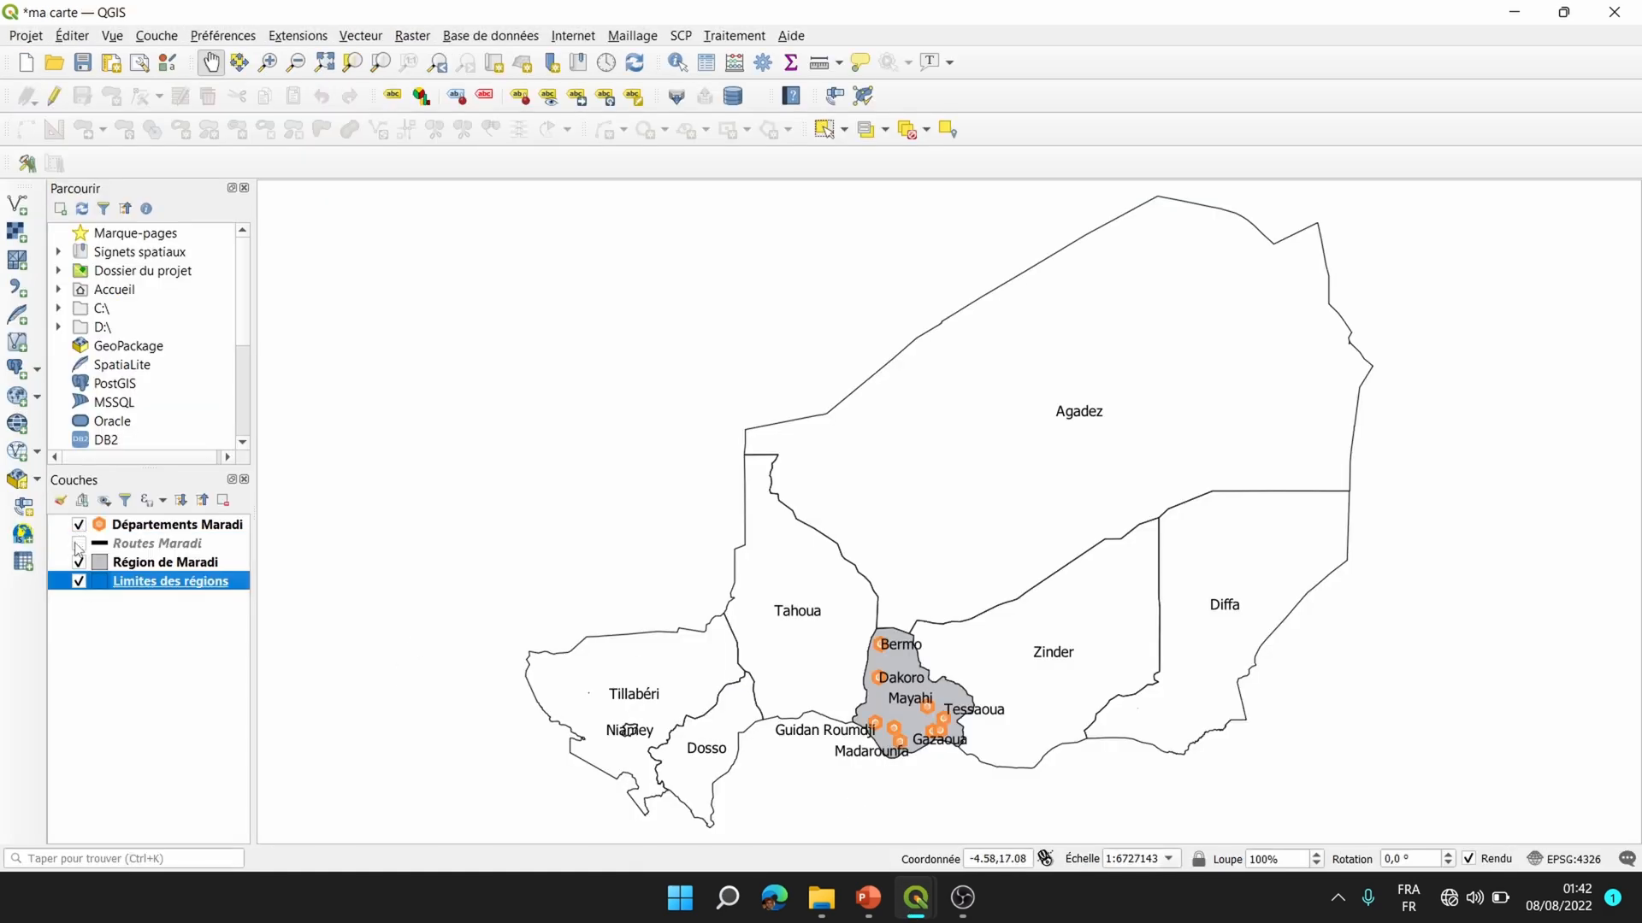
left_click(79, 545)
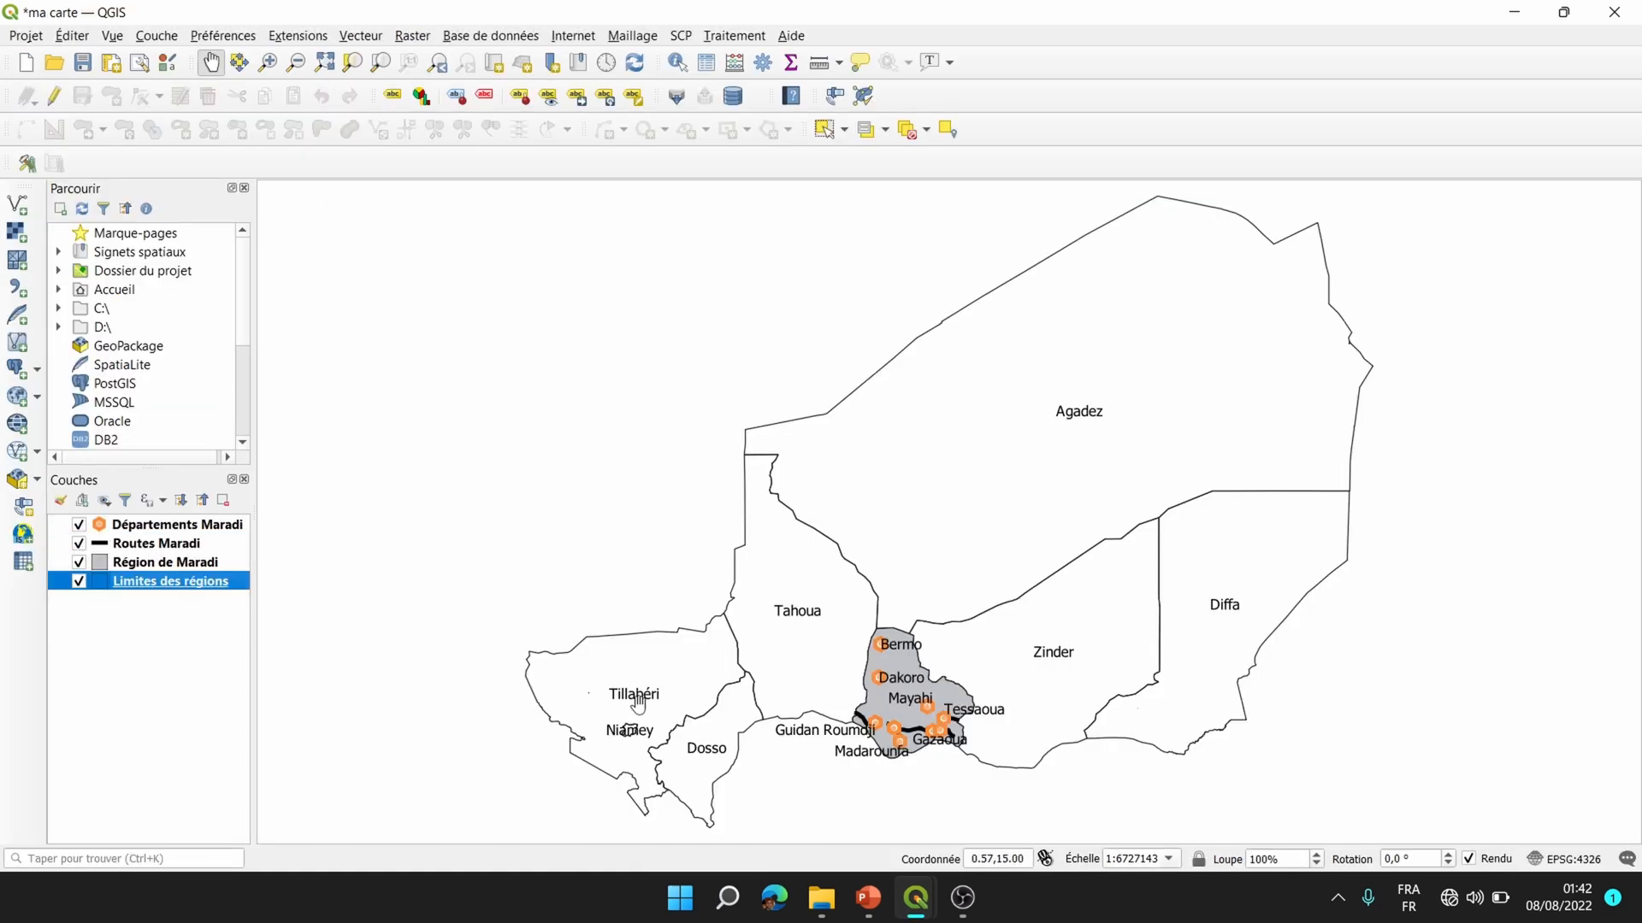
Switch to the "carte Maradi" layout and refresh its view to show the restyled region boundaries and labels.
left_click(923, 897)
left_click(969, 828)
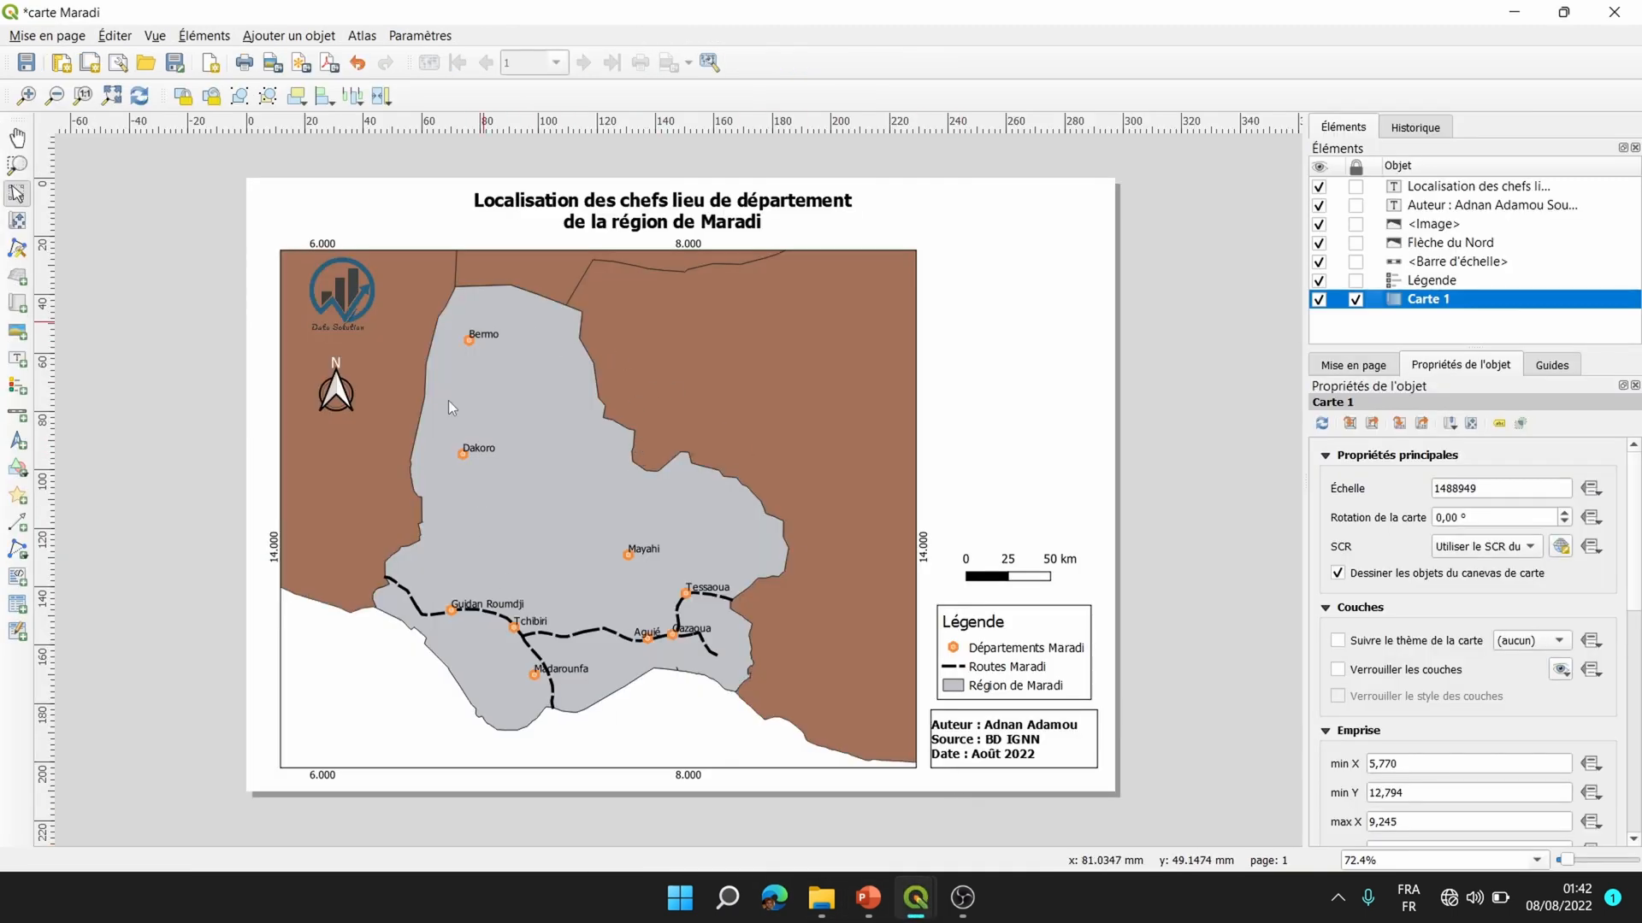
left_click(603, 366)
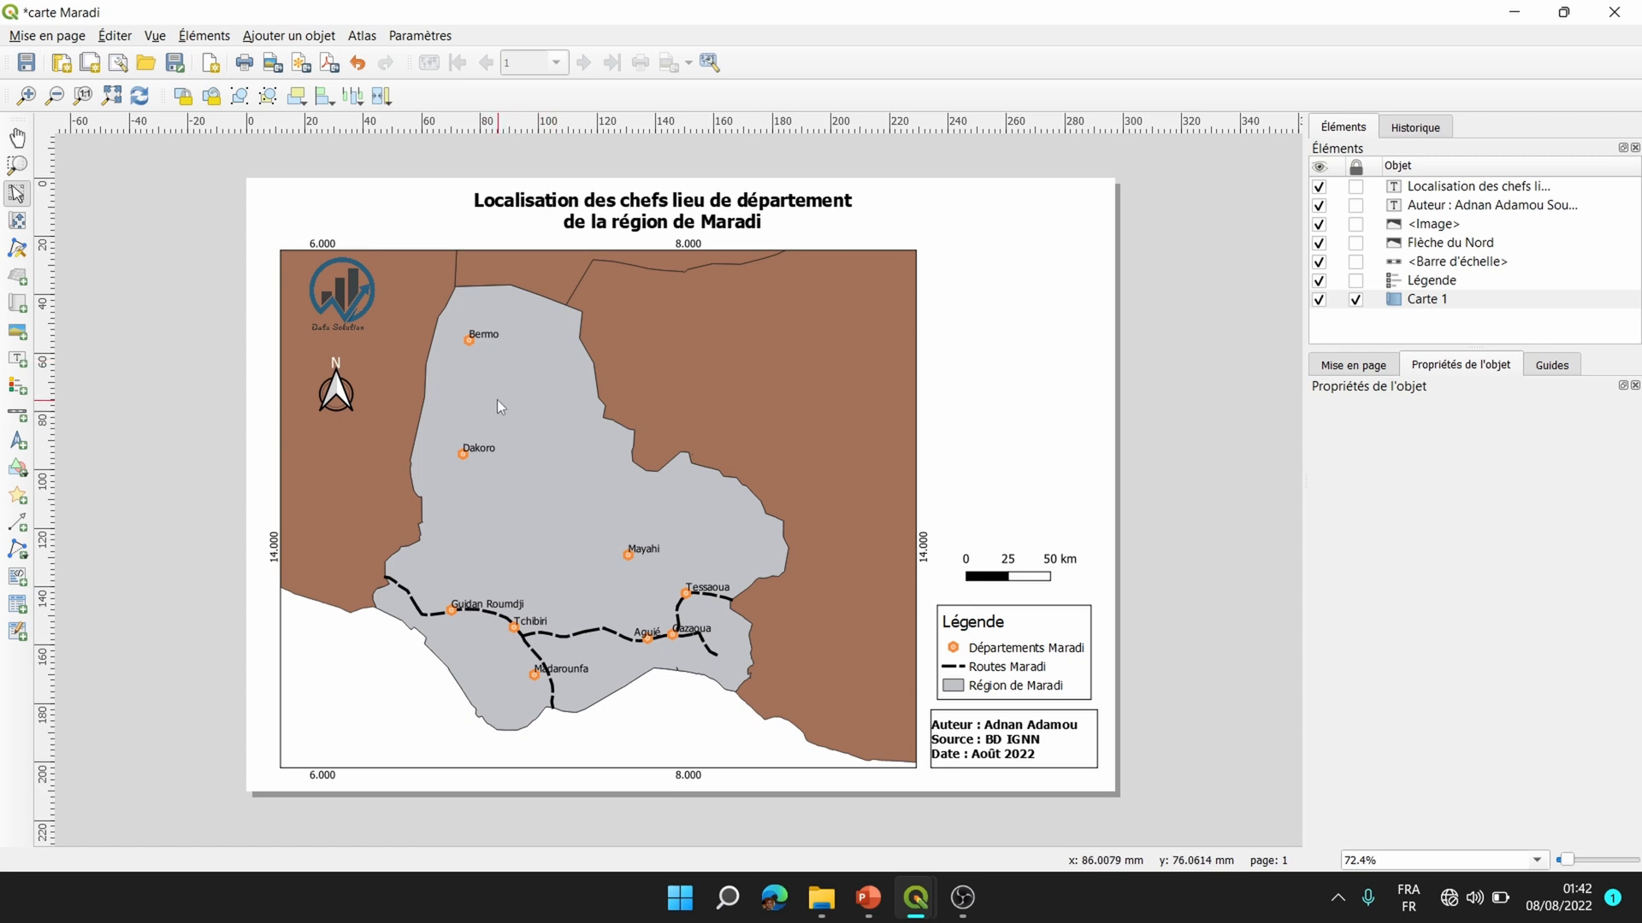
left_click(138, 96)
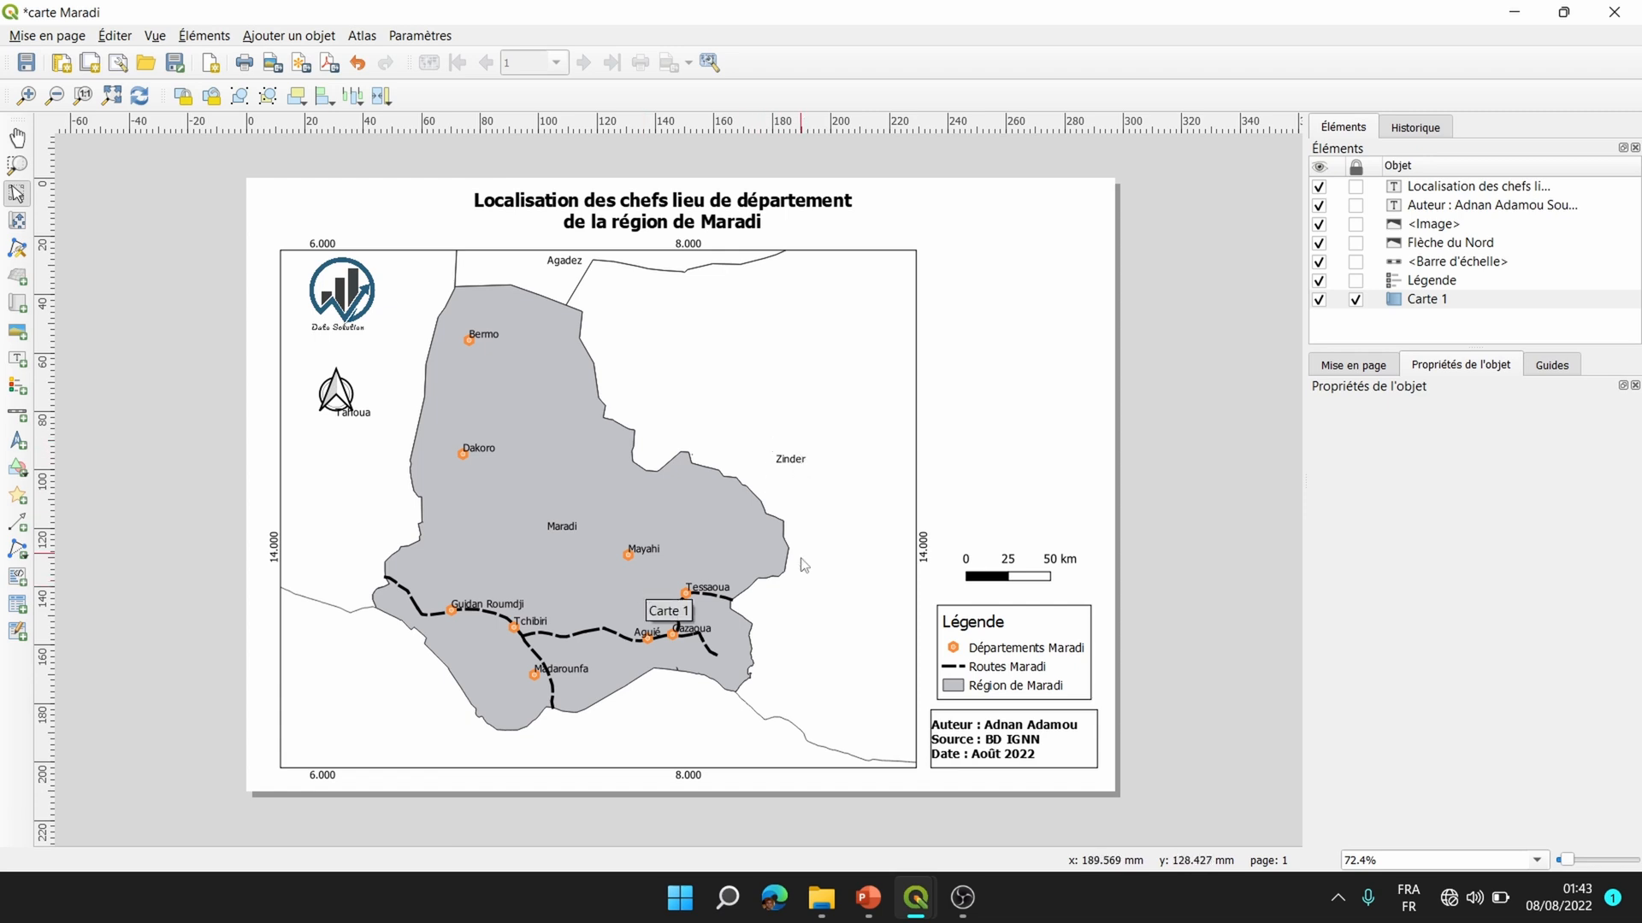
Reposition the north arrow between the logo and the Tahoua label so that it does not cover the label.
left_click(351, 400)
left_click_drag(333, 390, 319, 377)
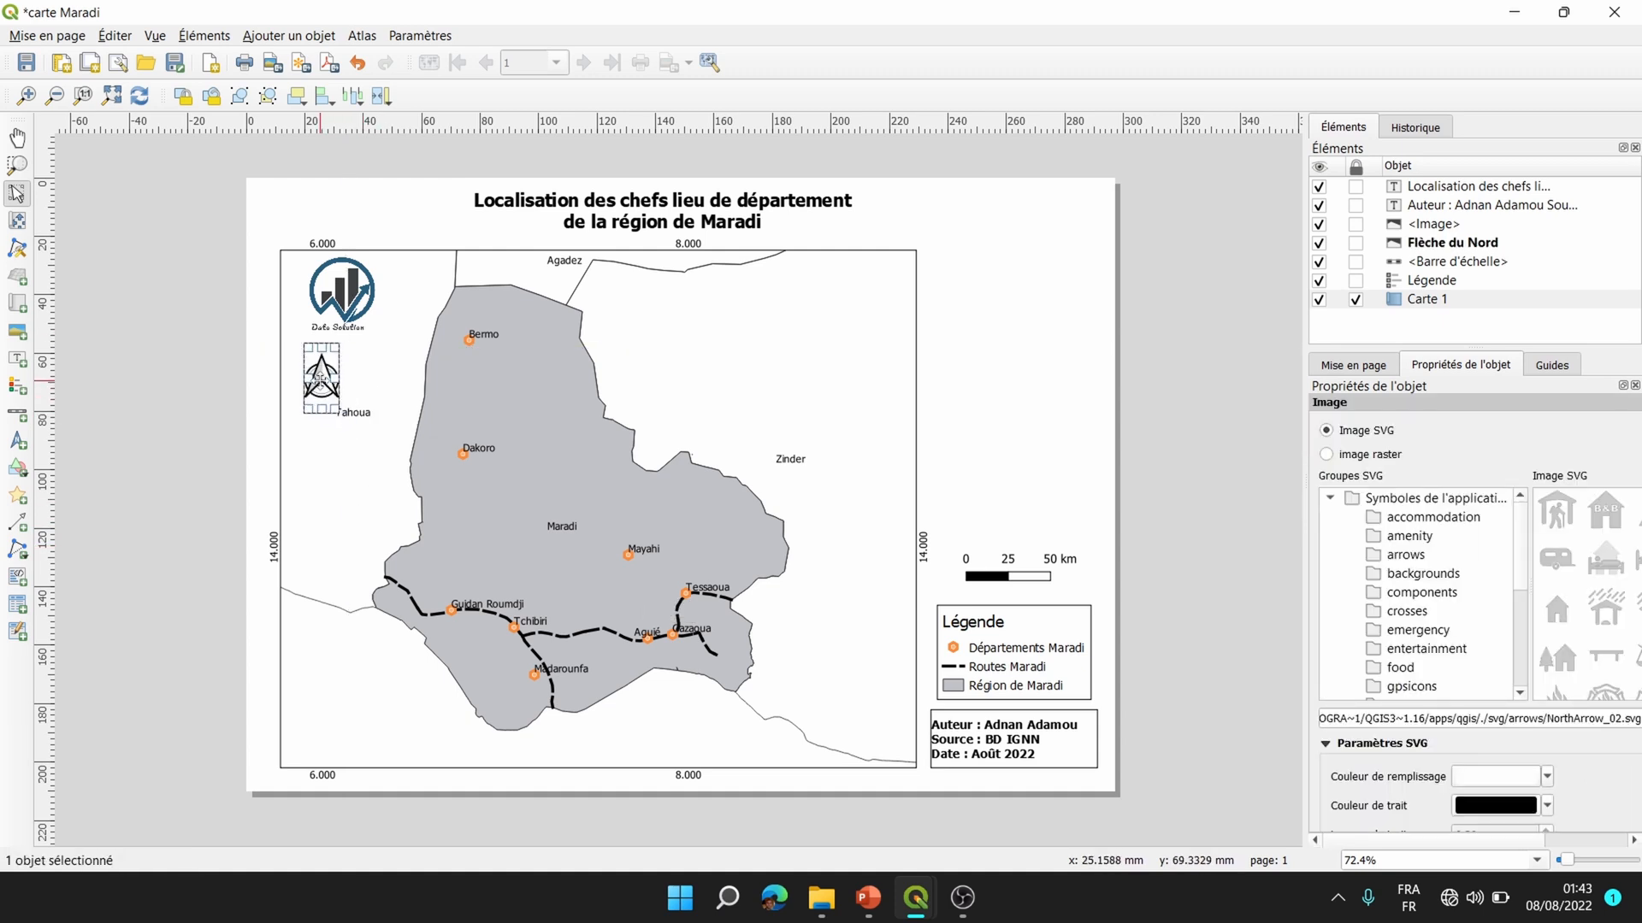
left_click(373, 463)
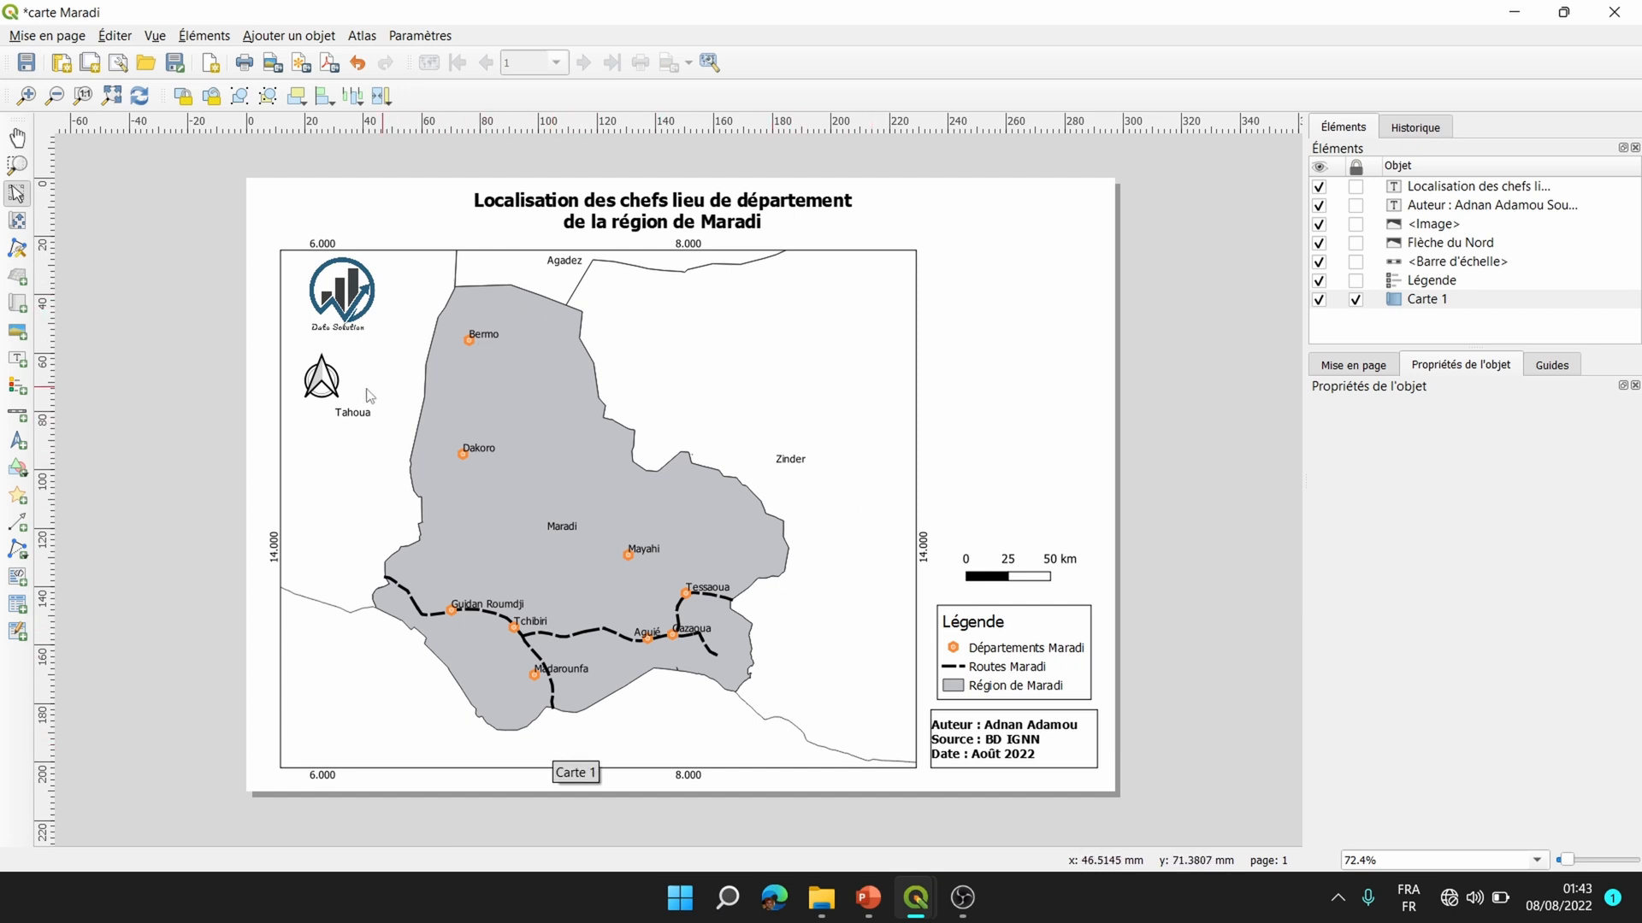
left_click(313, 369)
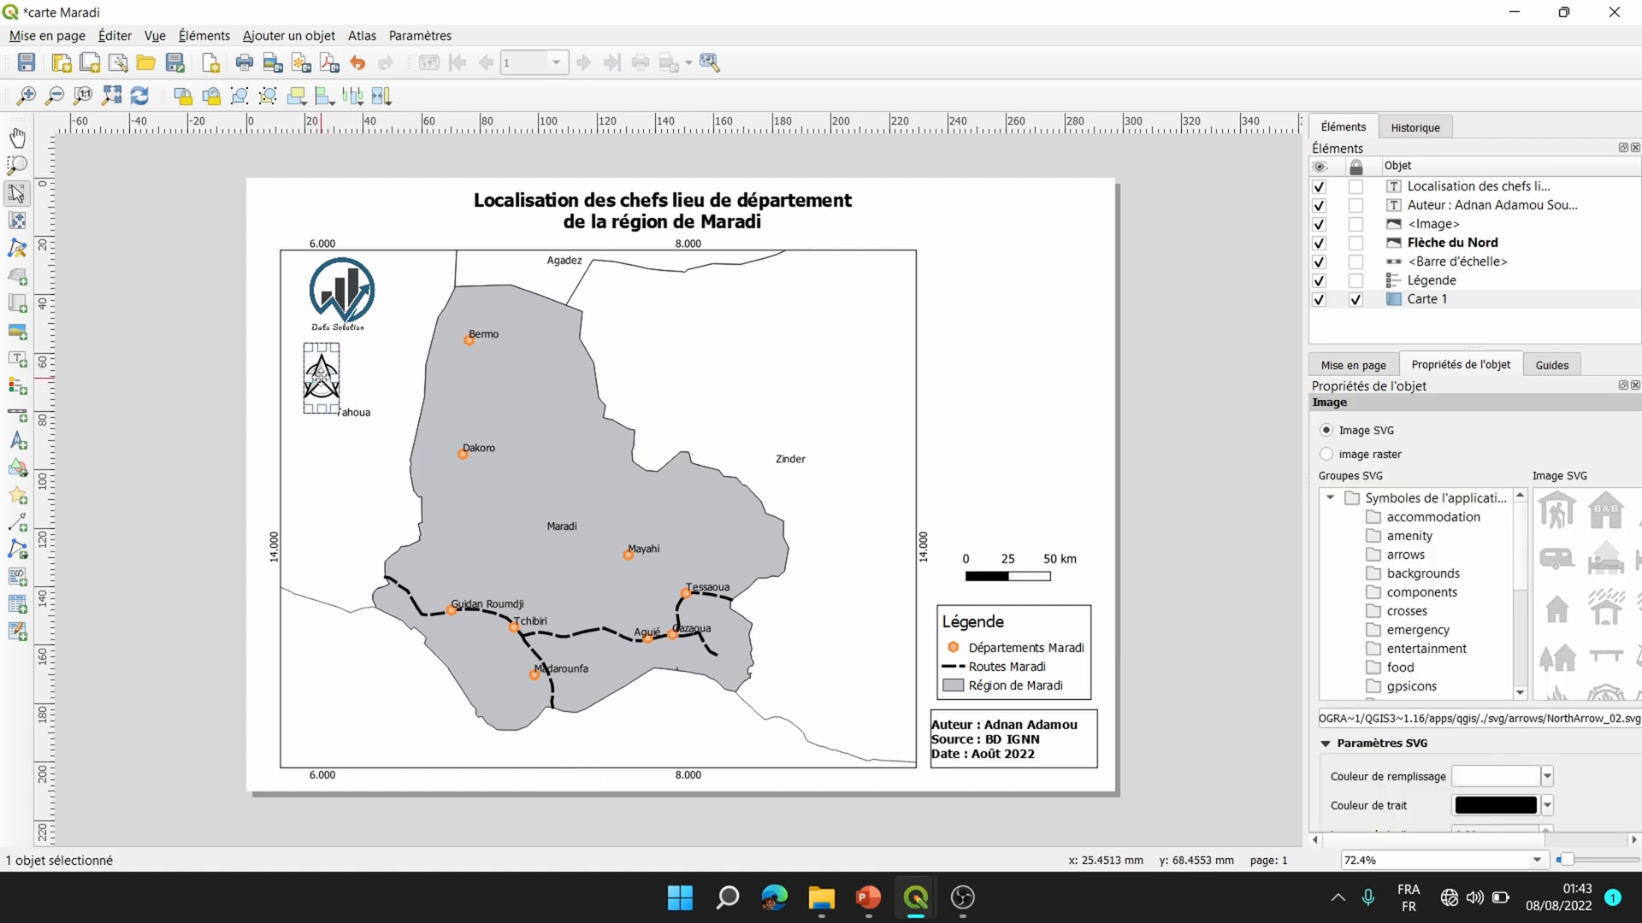
left_click_drag(318, 374, 341, 373)
left_click(448, 528)
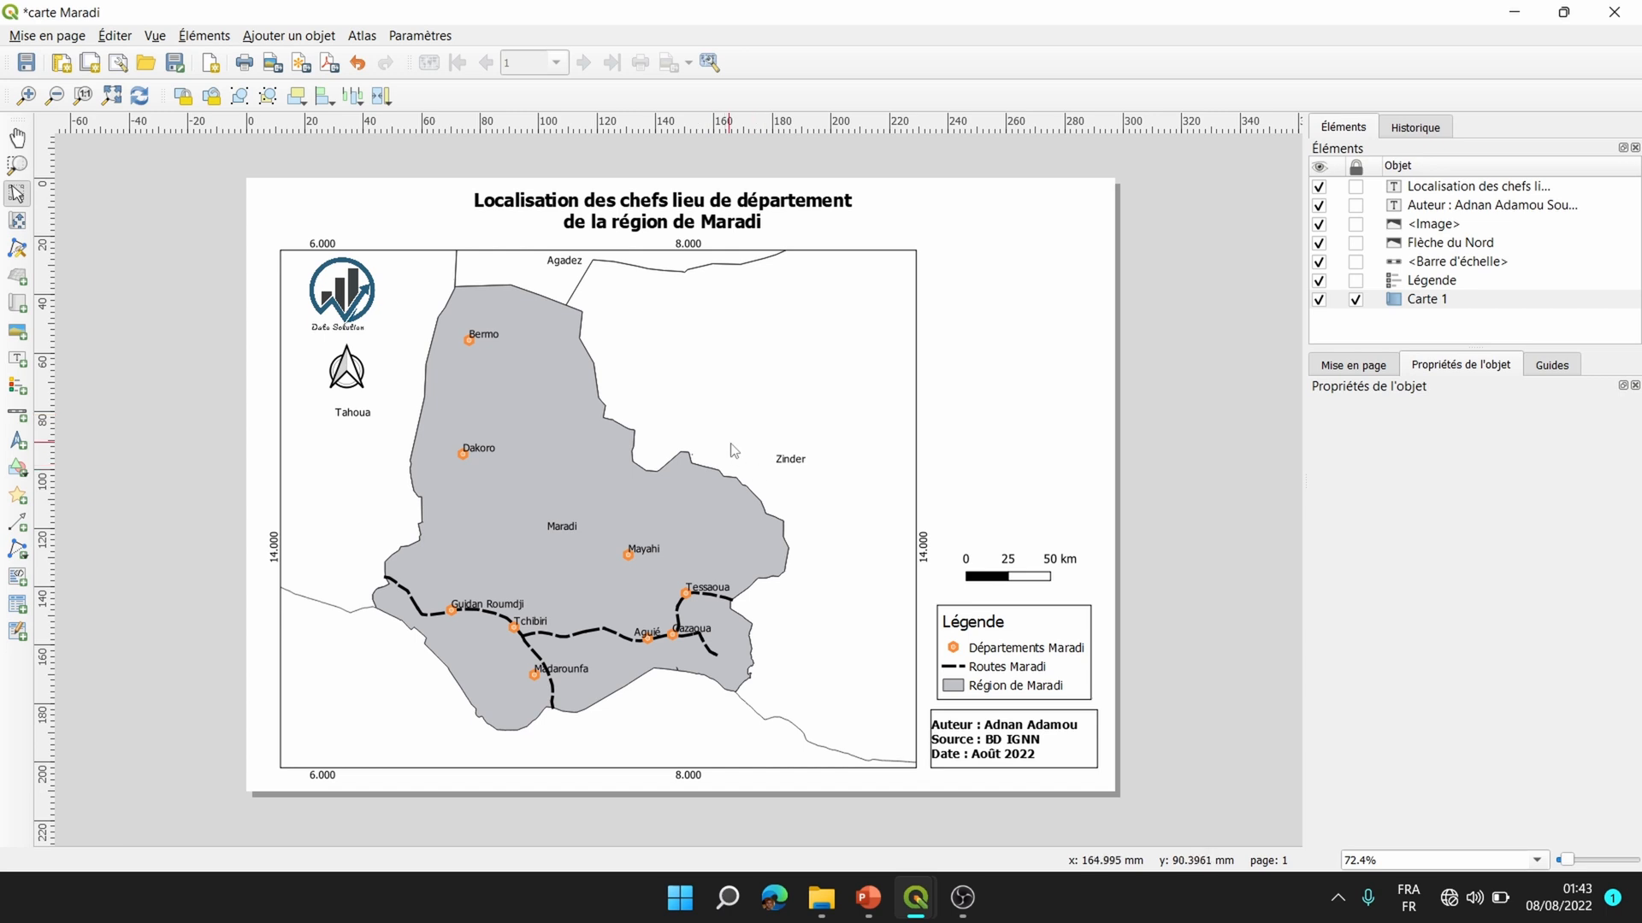
Return to the main QGIS window and save the "ma carte" project.
left_click(907, 891)
left_click(883, 791)
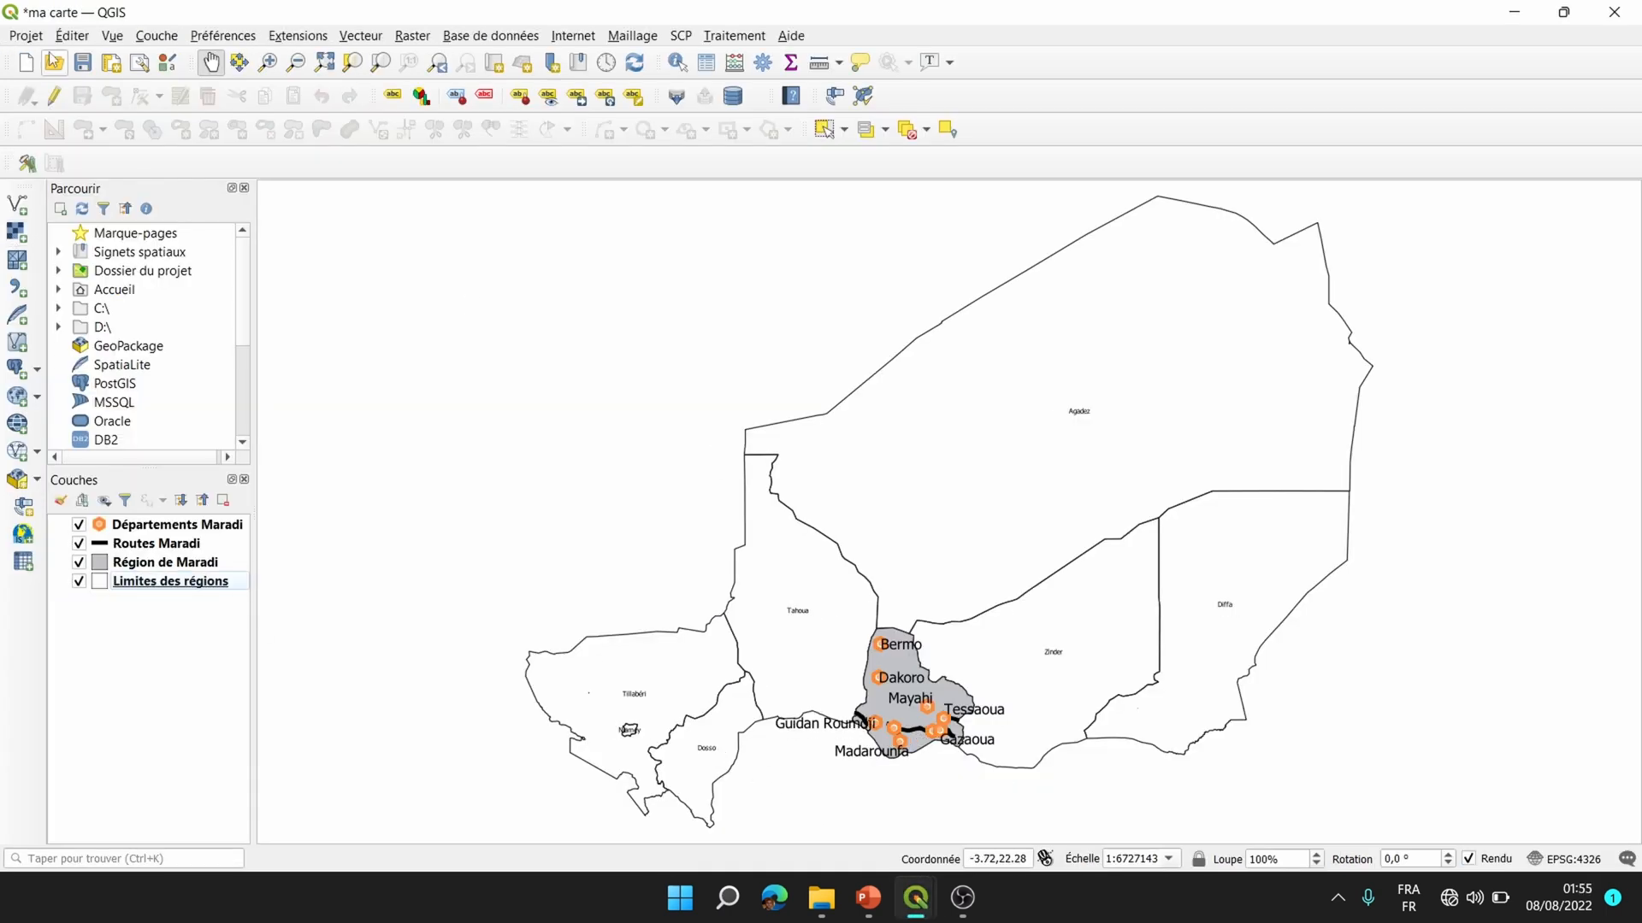
left_click(83, 65)
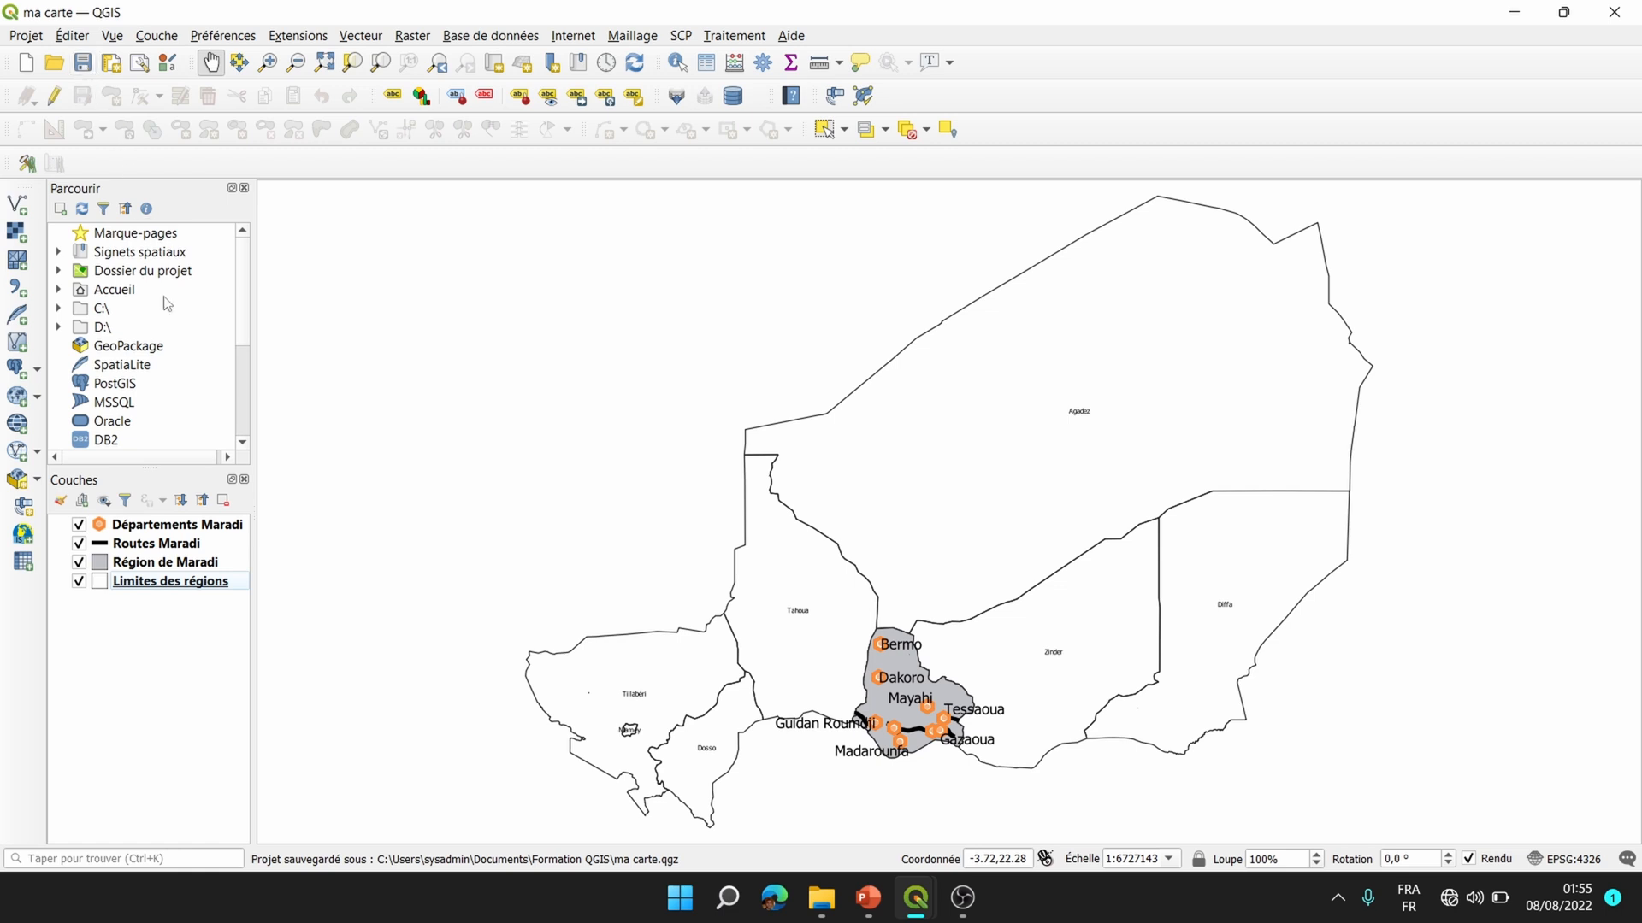
Create a new empty project.
left_click(27, 36)
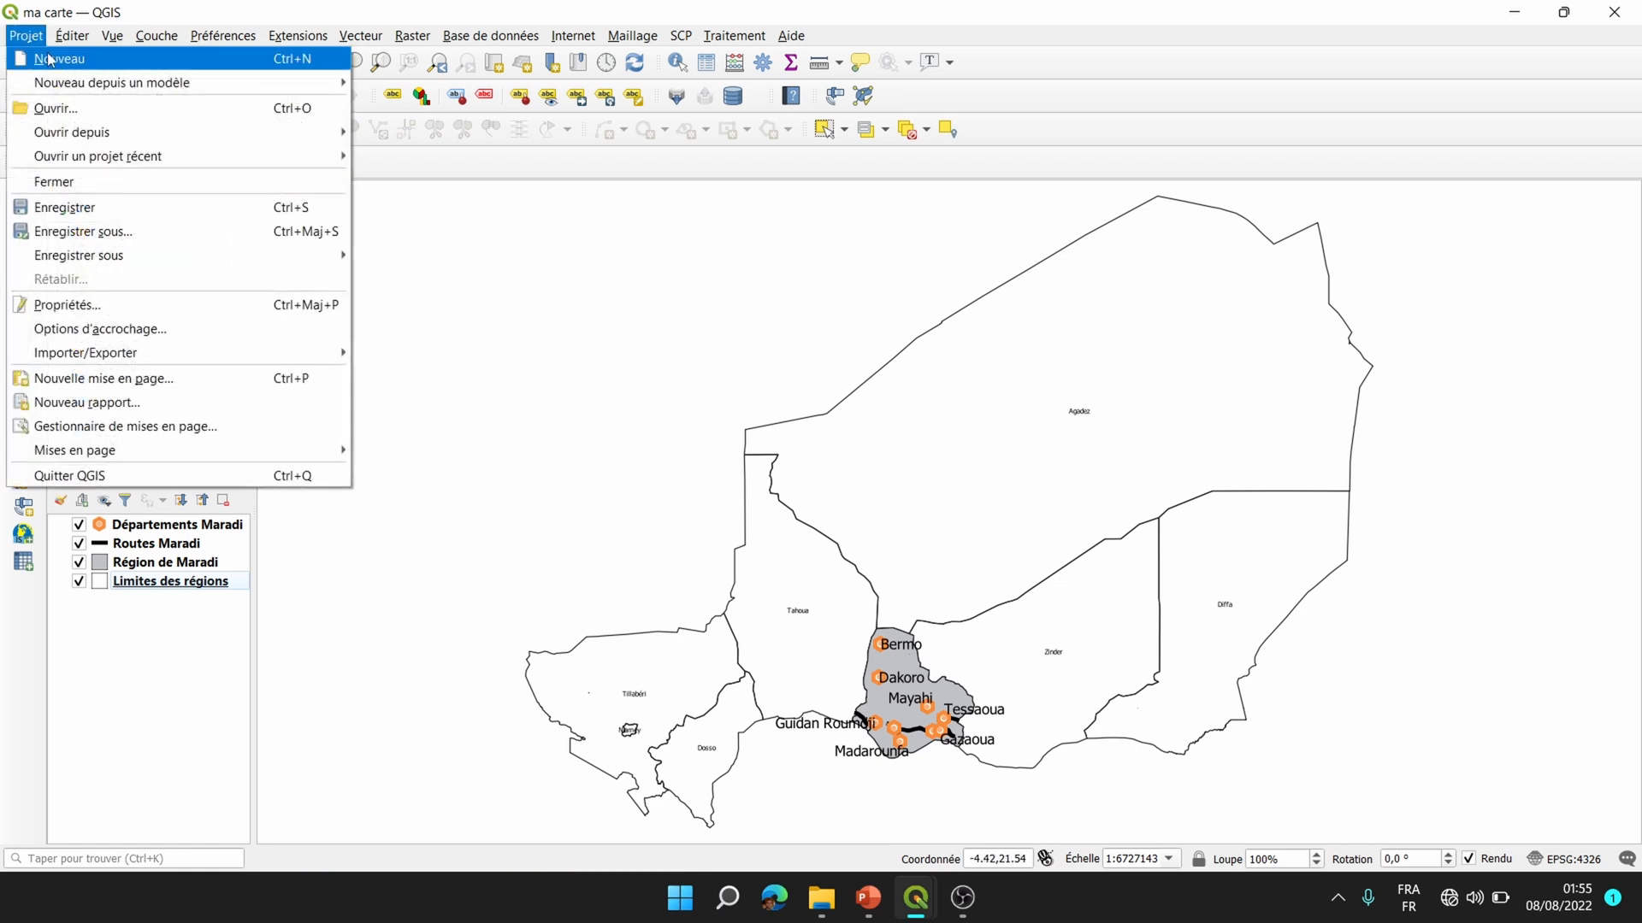
left_click(47, 60)
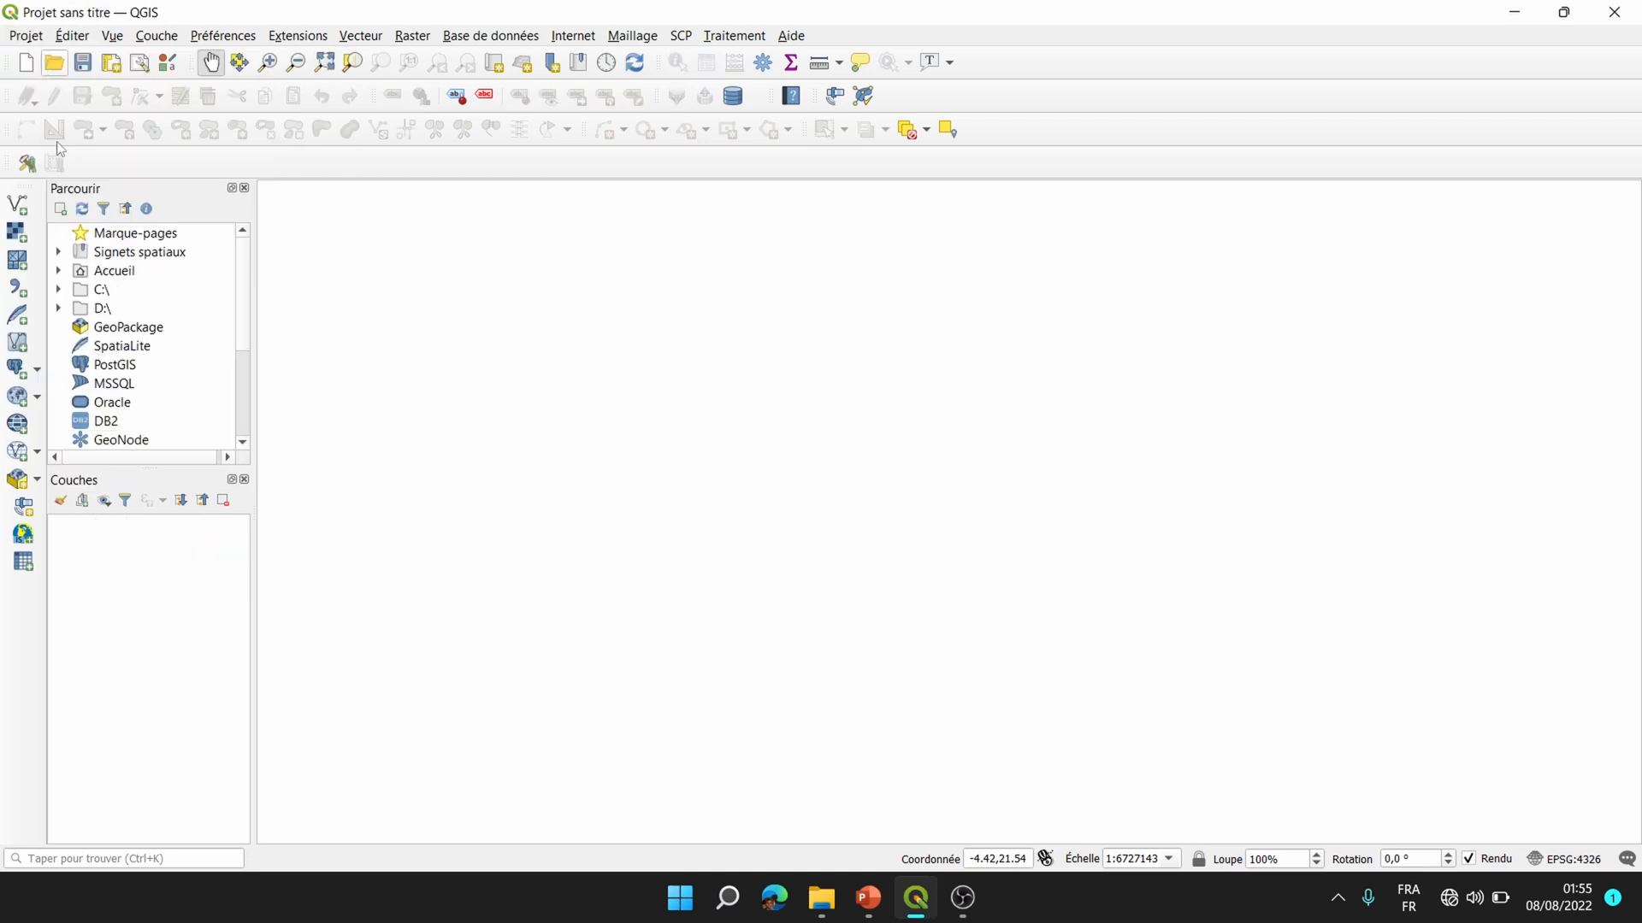
left_click_drag(628, 461, 710, 497)
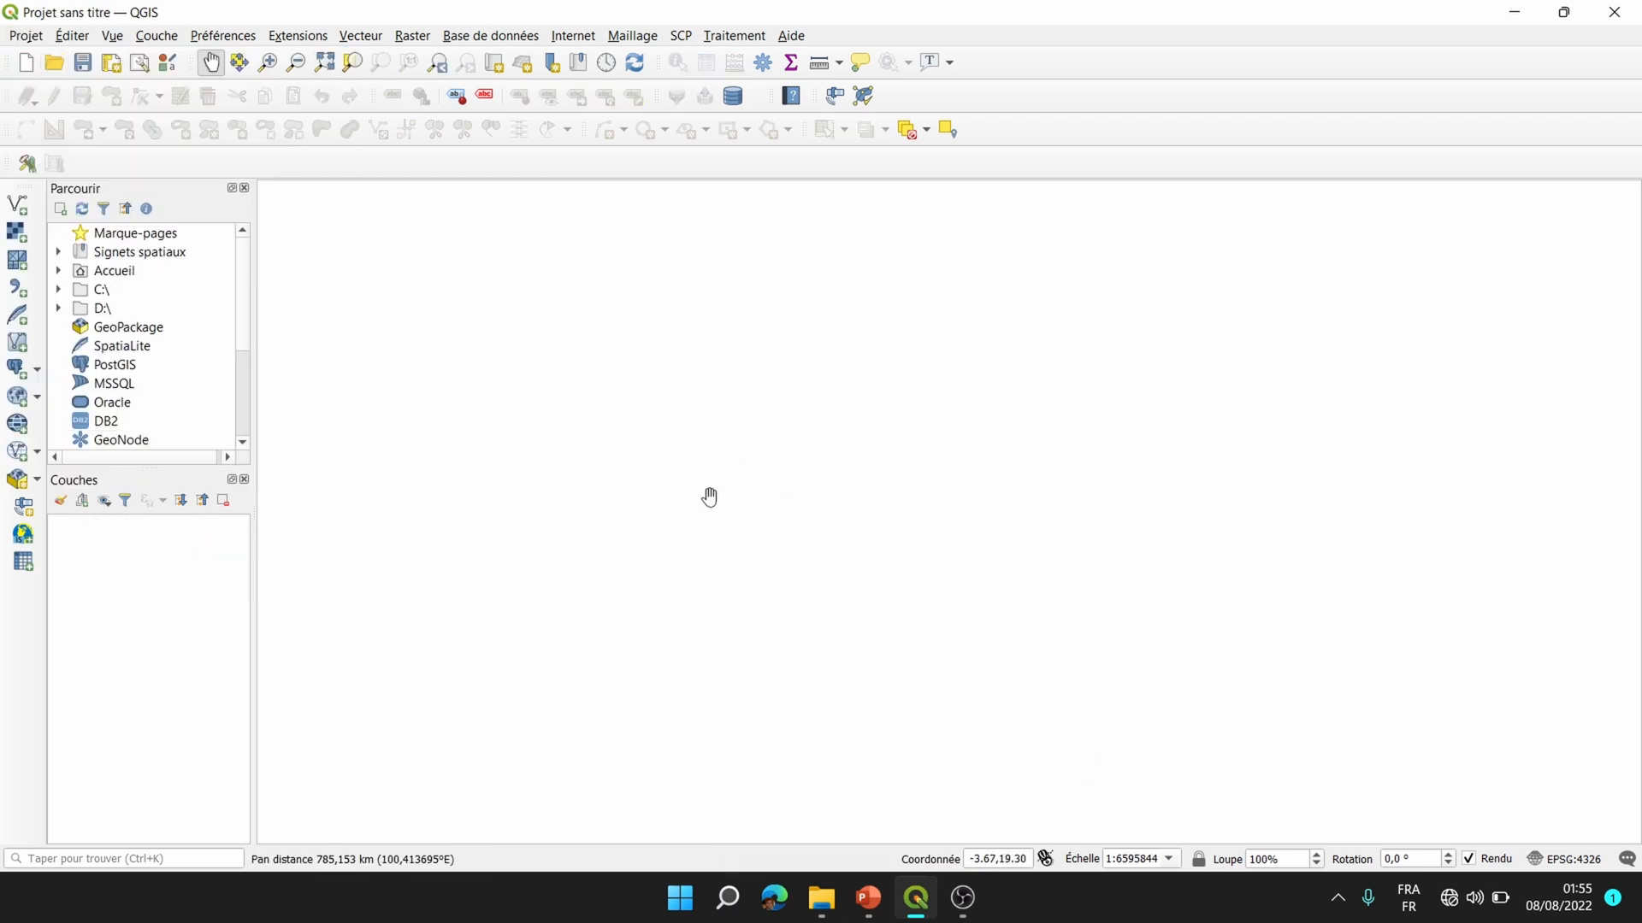
left_click(659, 433)
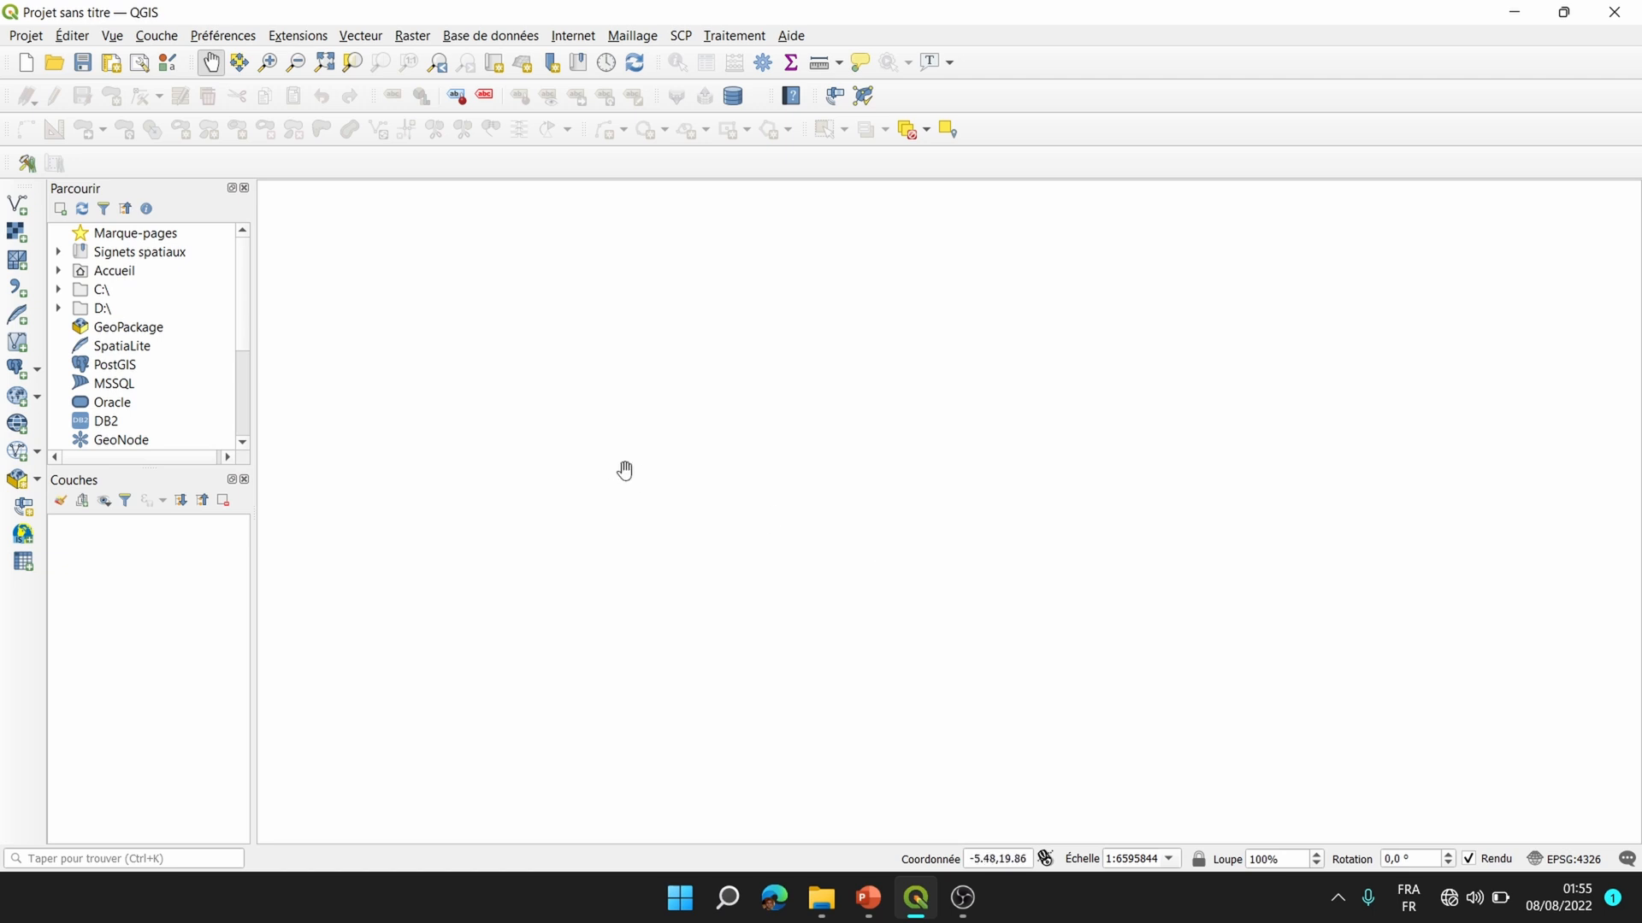
left_click(537, 541)
Add the vector layer Limites des régions.shp from the Formation QGIS folder to the new project.
left_click(17, 207)
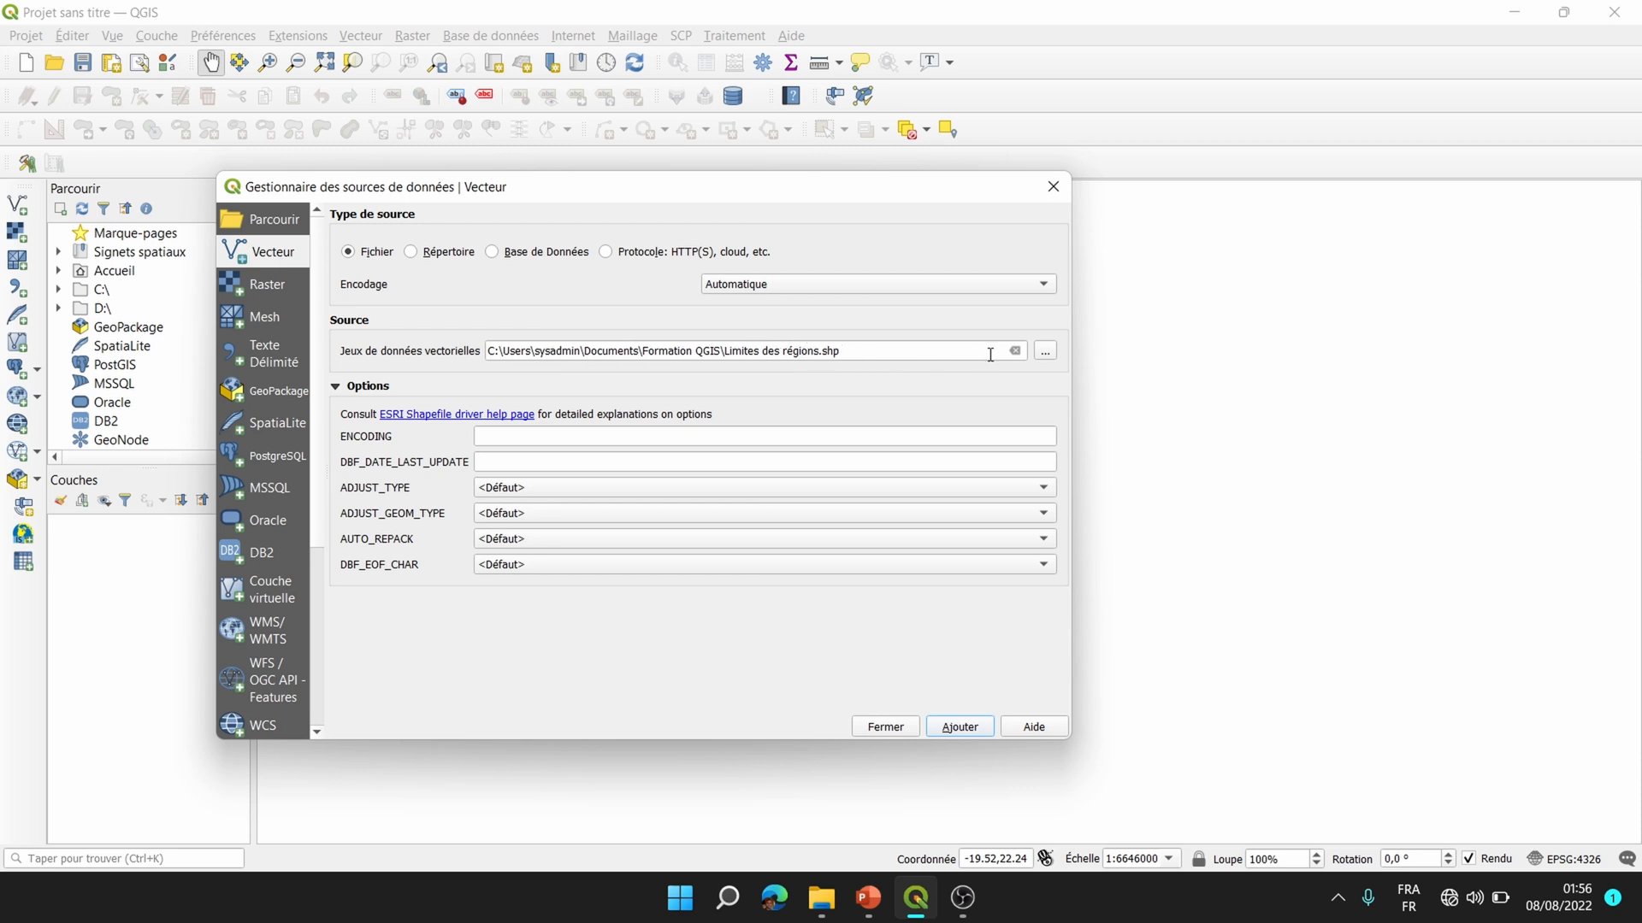
left_click(952, 728)
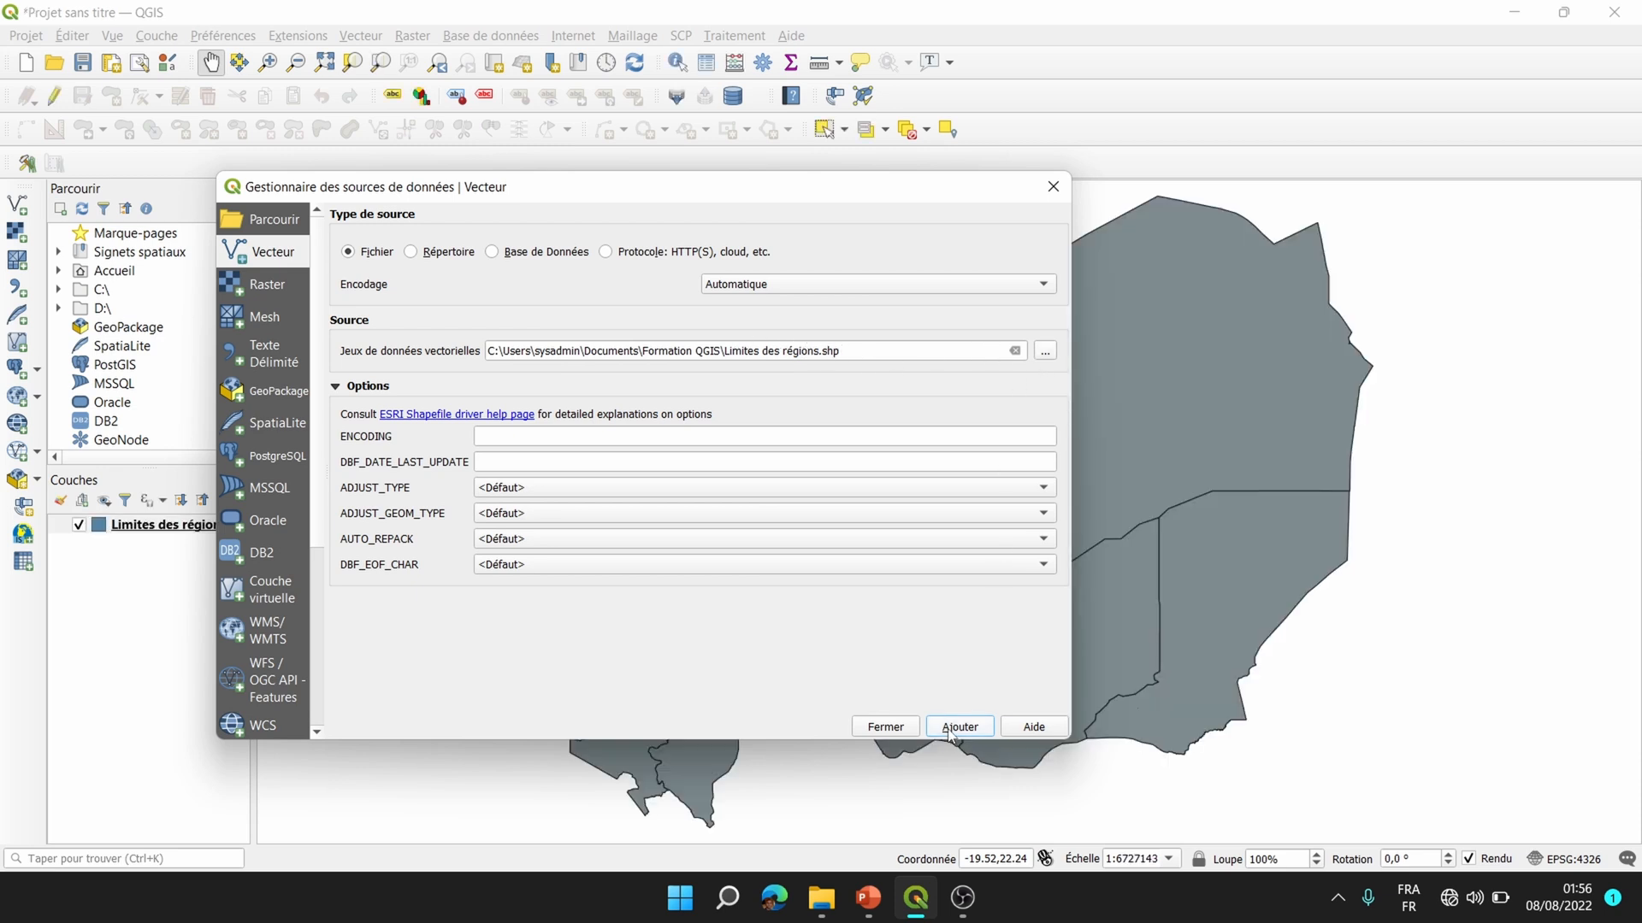
left_click(1045, 352)
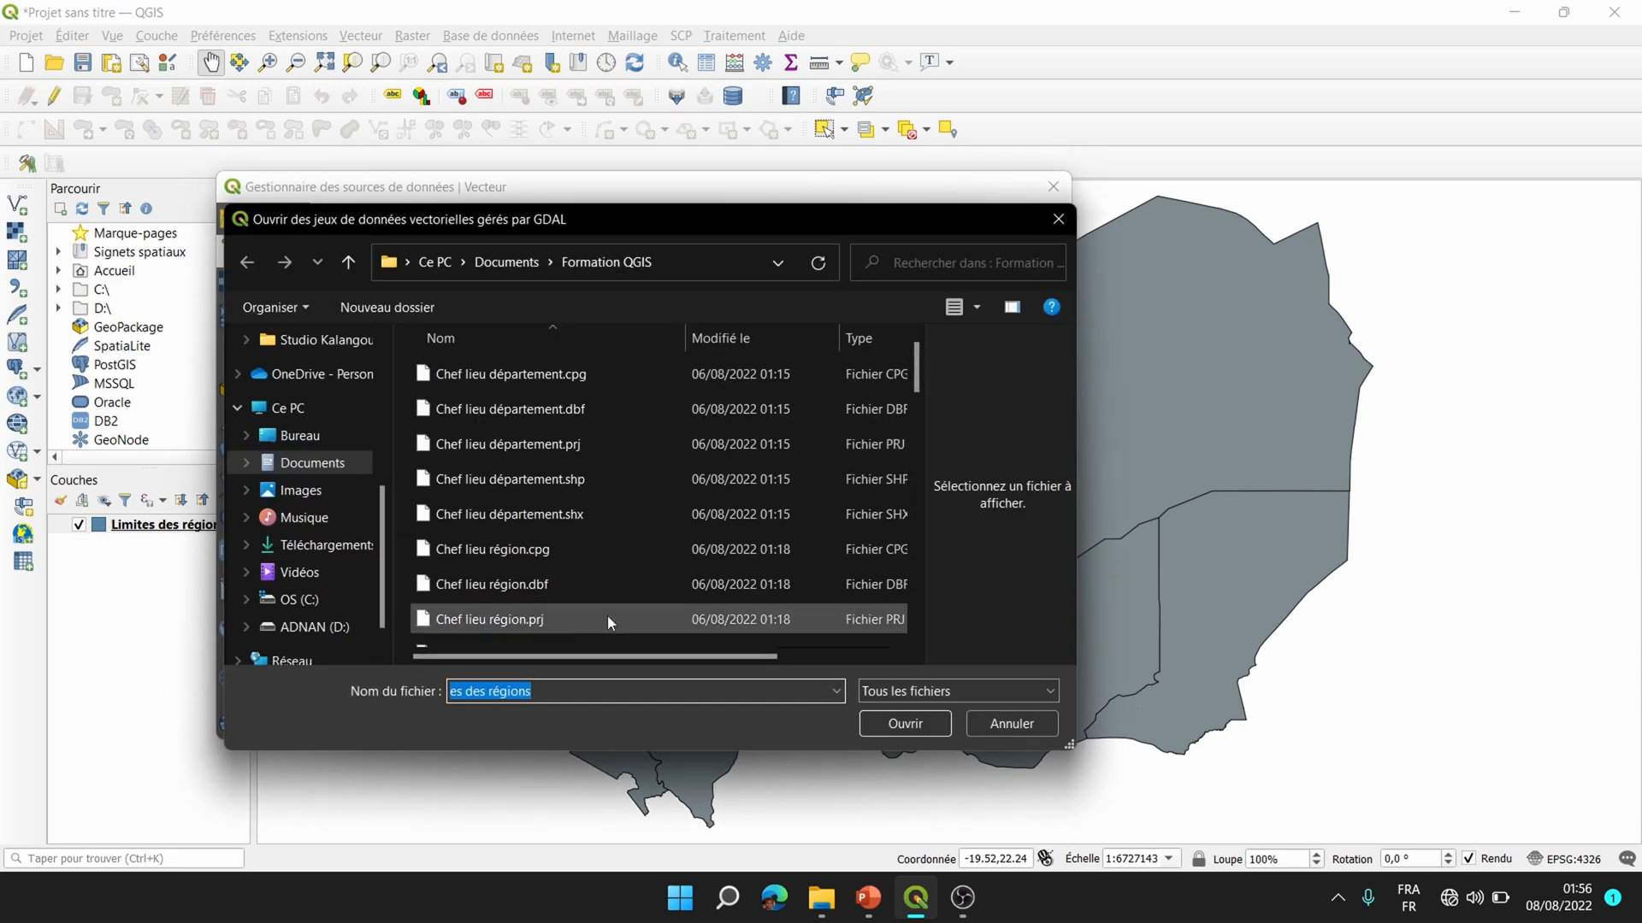
left_click_drag(916, 381, 917, 523)
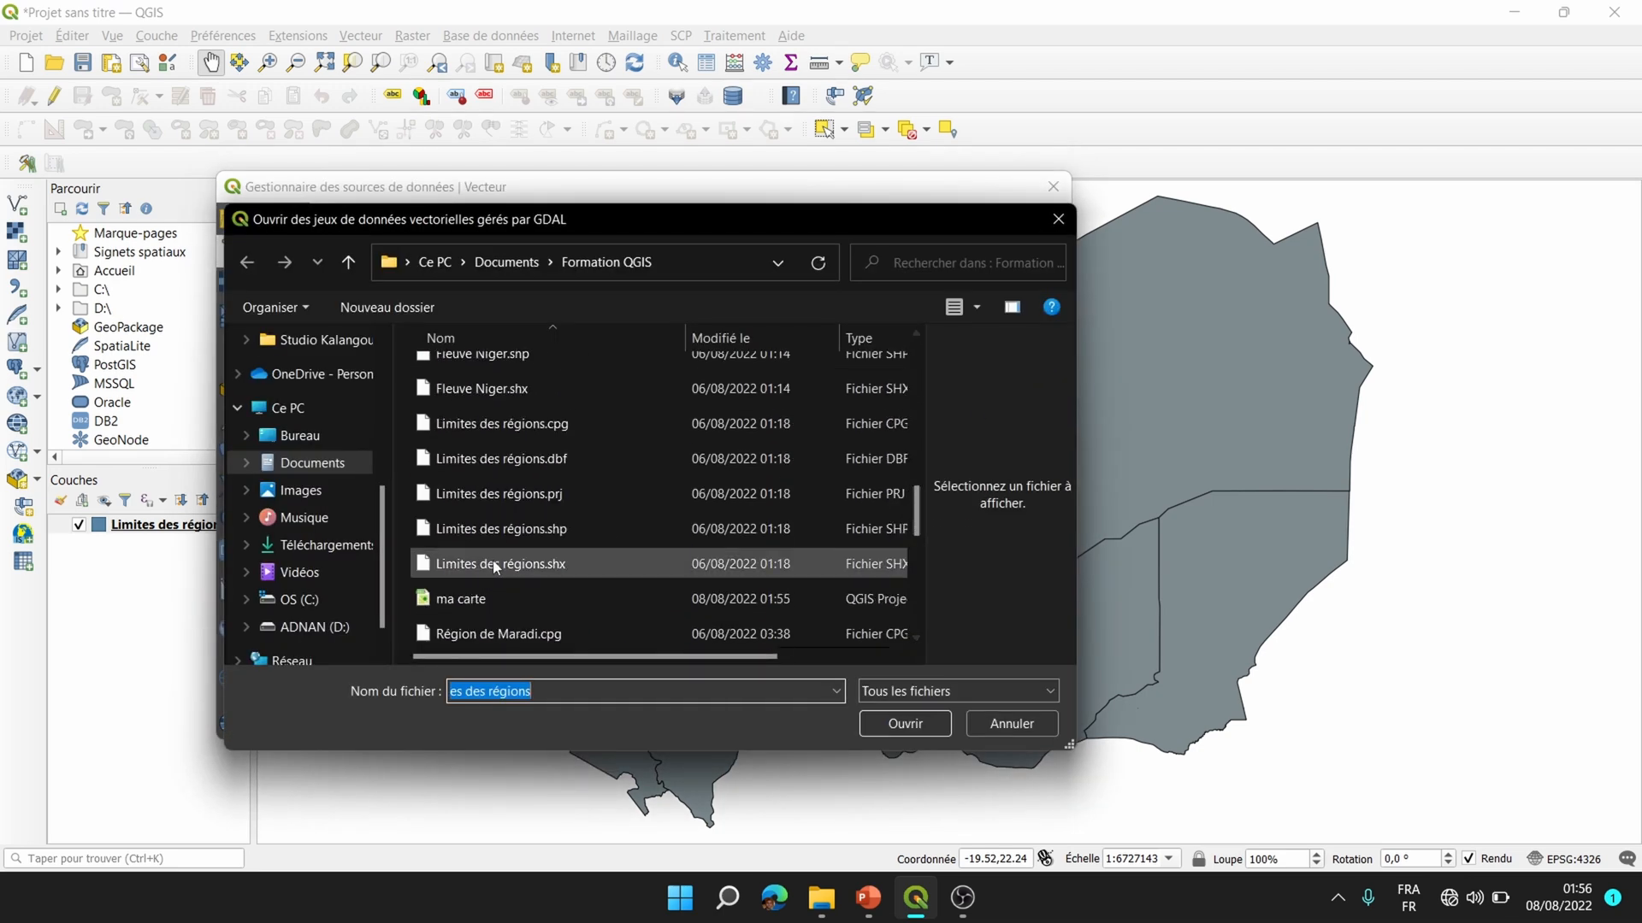
left_click(501, 528)
left_click(905, 726)
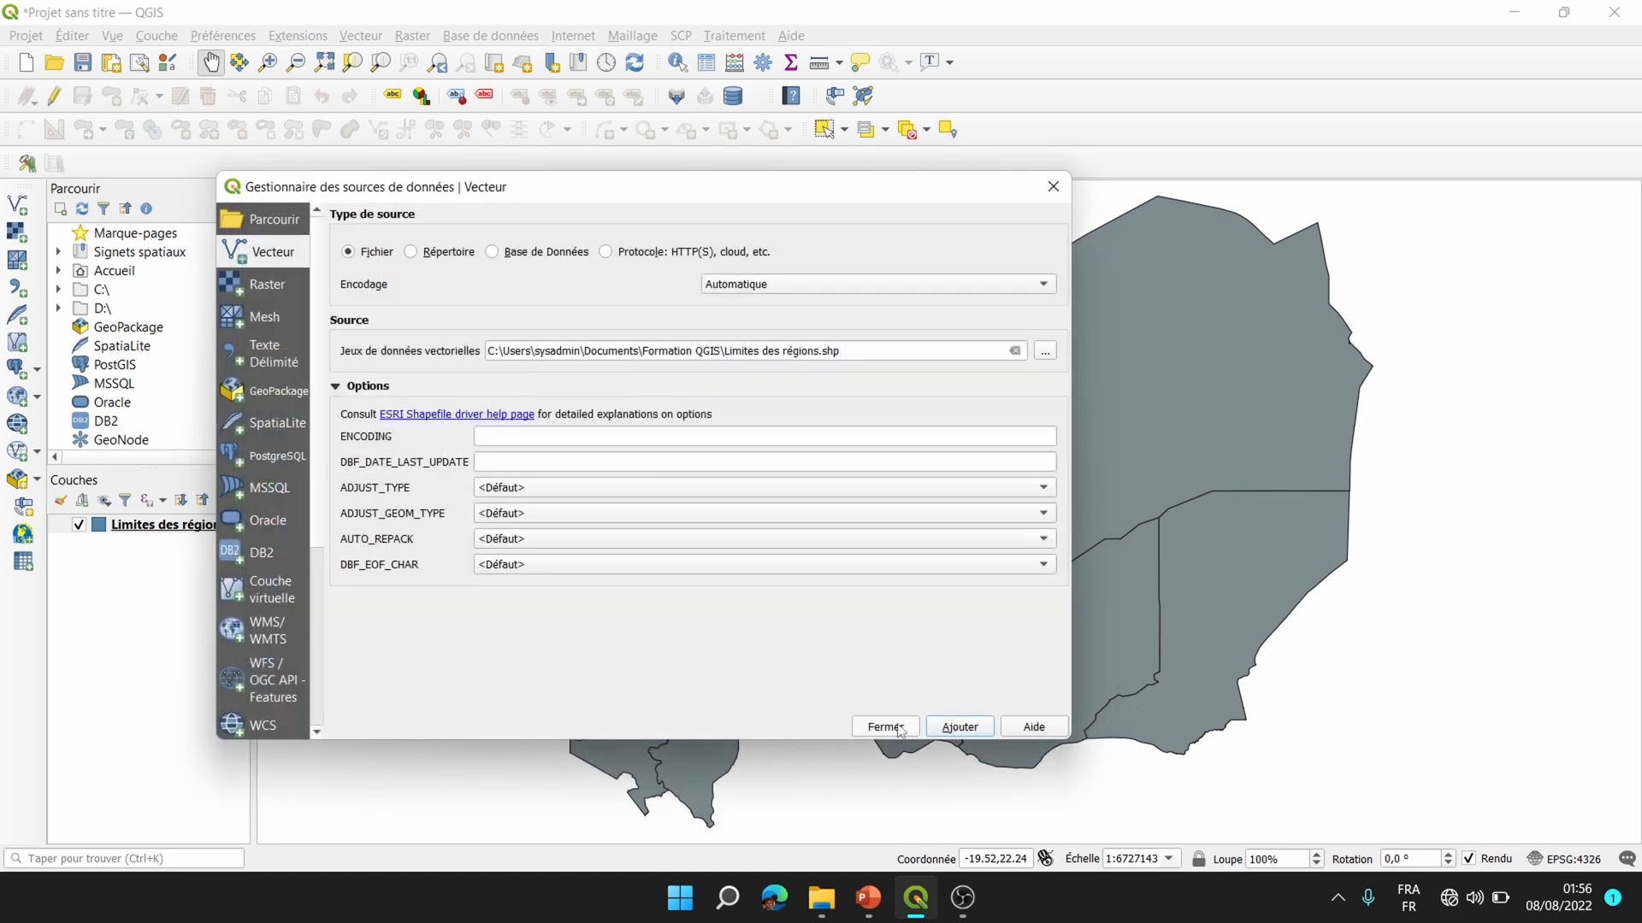
left_click(886, 727)
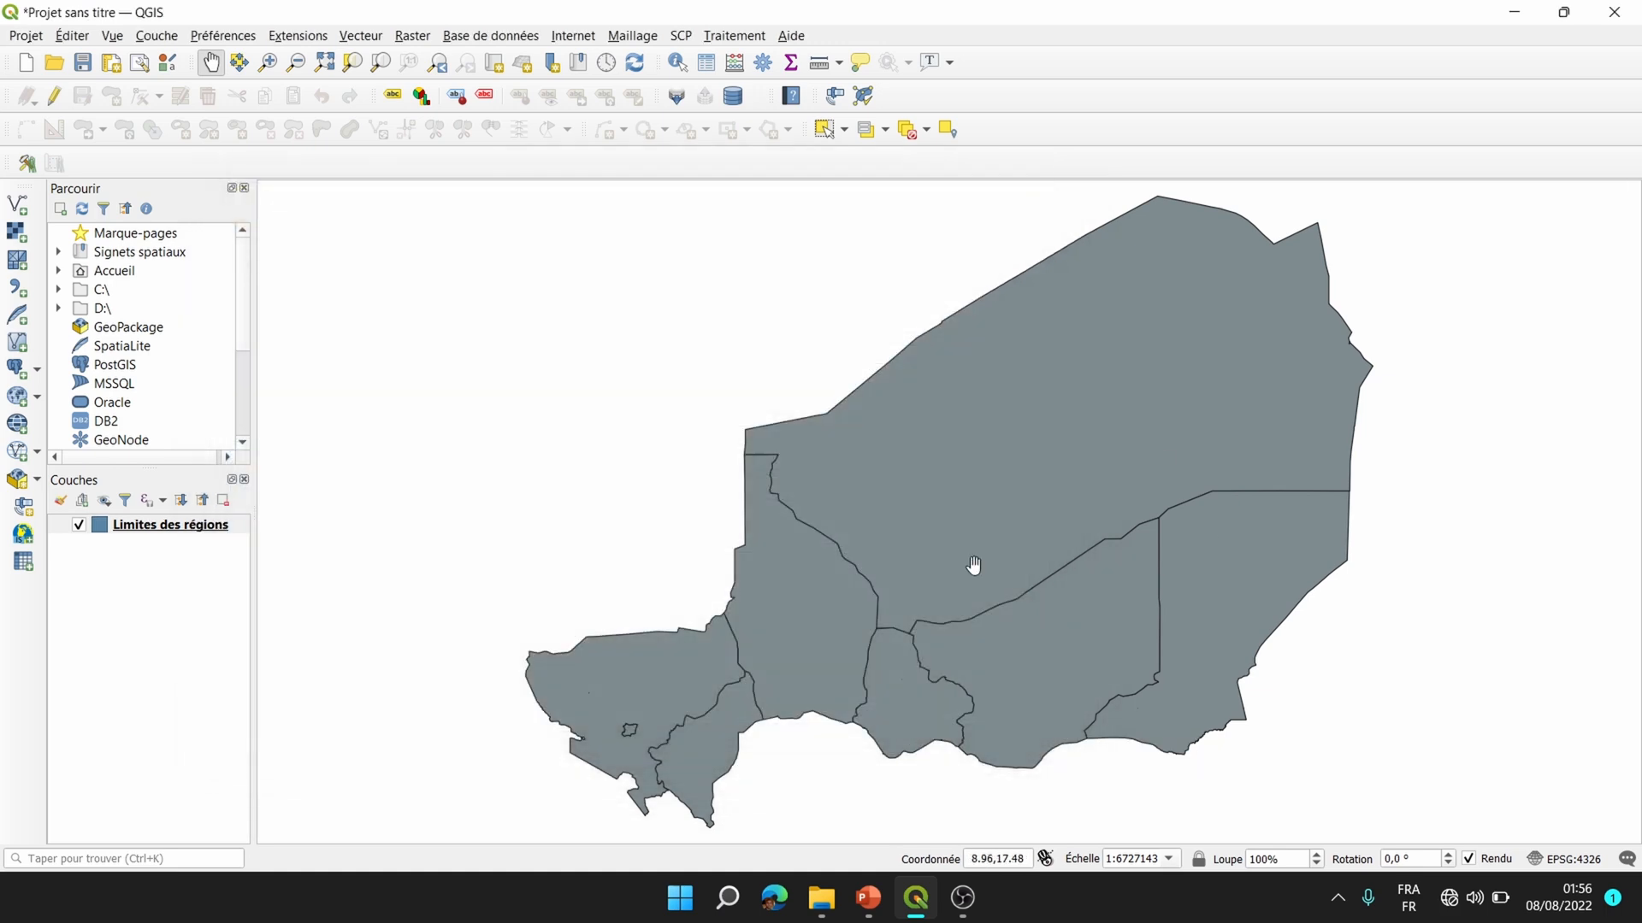
left_click(169, 625)
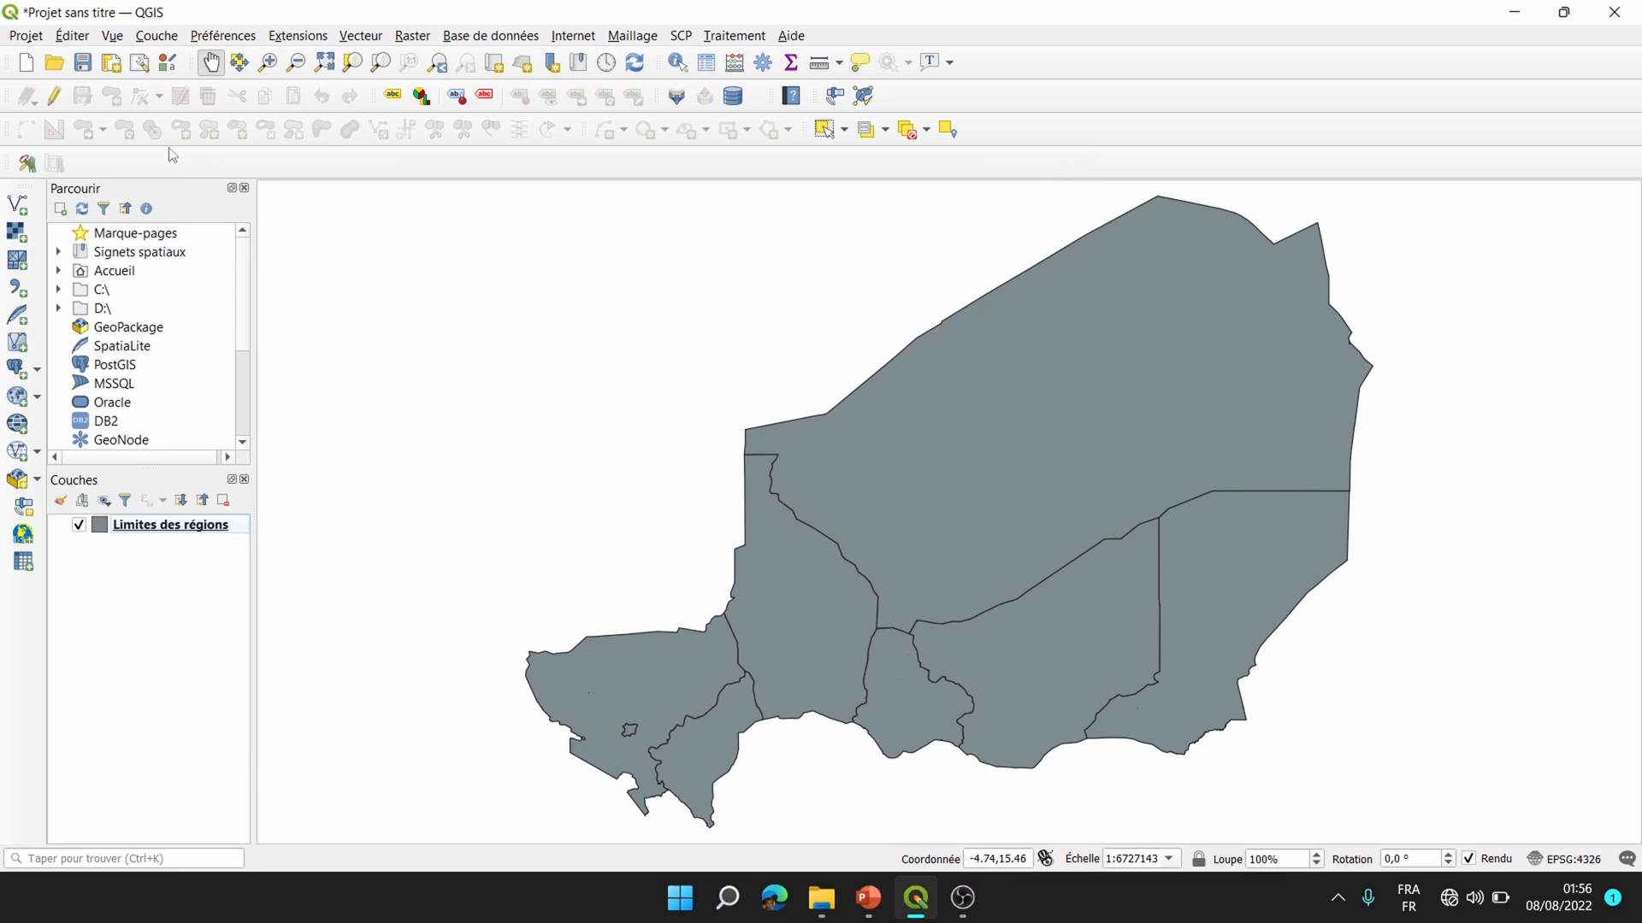
Add the vector layer Région de Maradi.shp from the Formation QGIS folder.
left_click(17, 205)
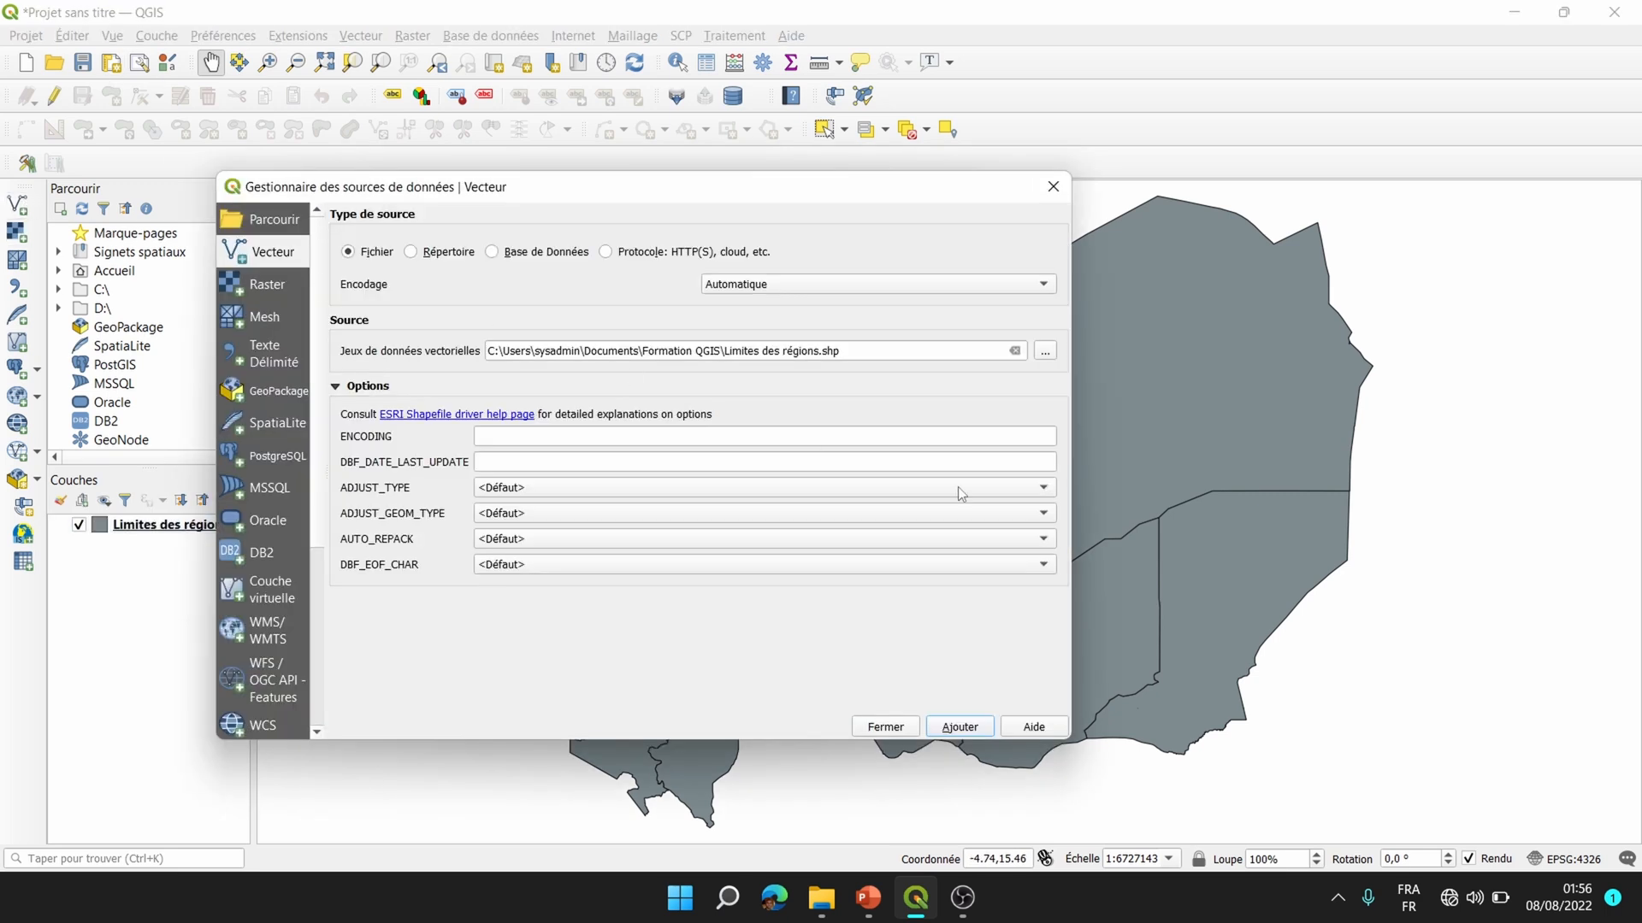
left_click(1015, 351)
left_click(1045, 351)
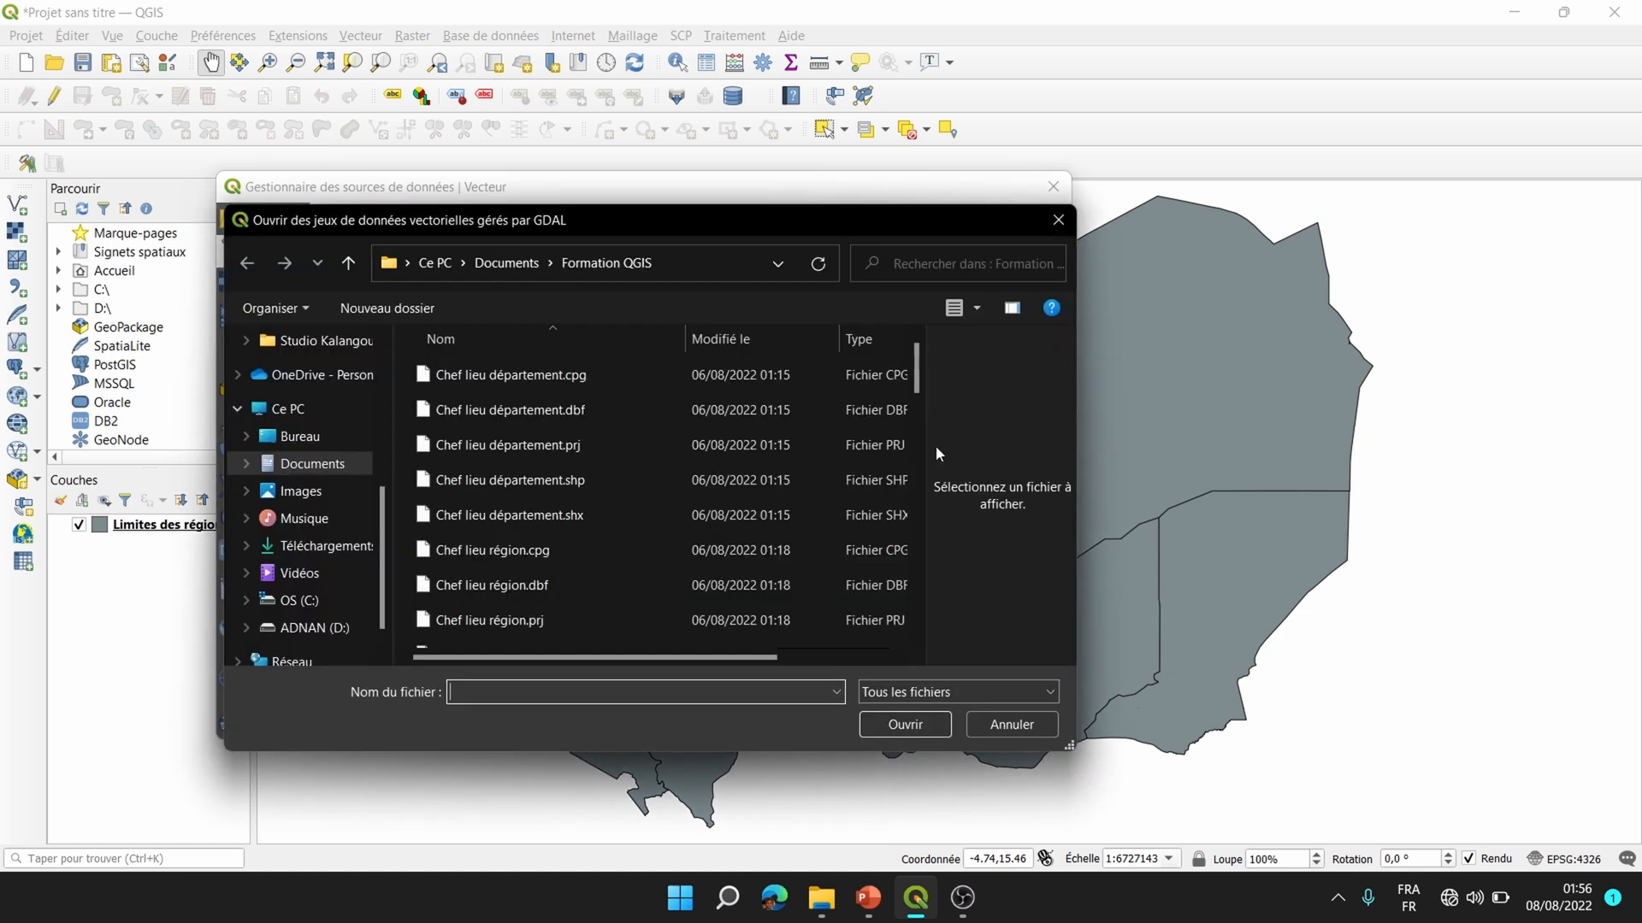
left_click_drag(917, 382, 915, 564)
left_click(539, 506)
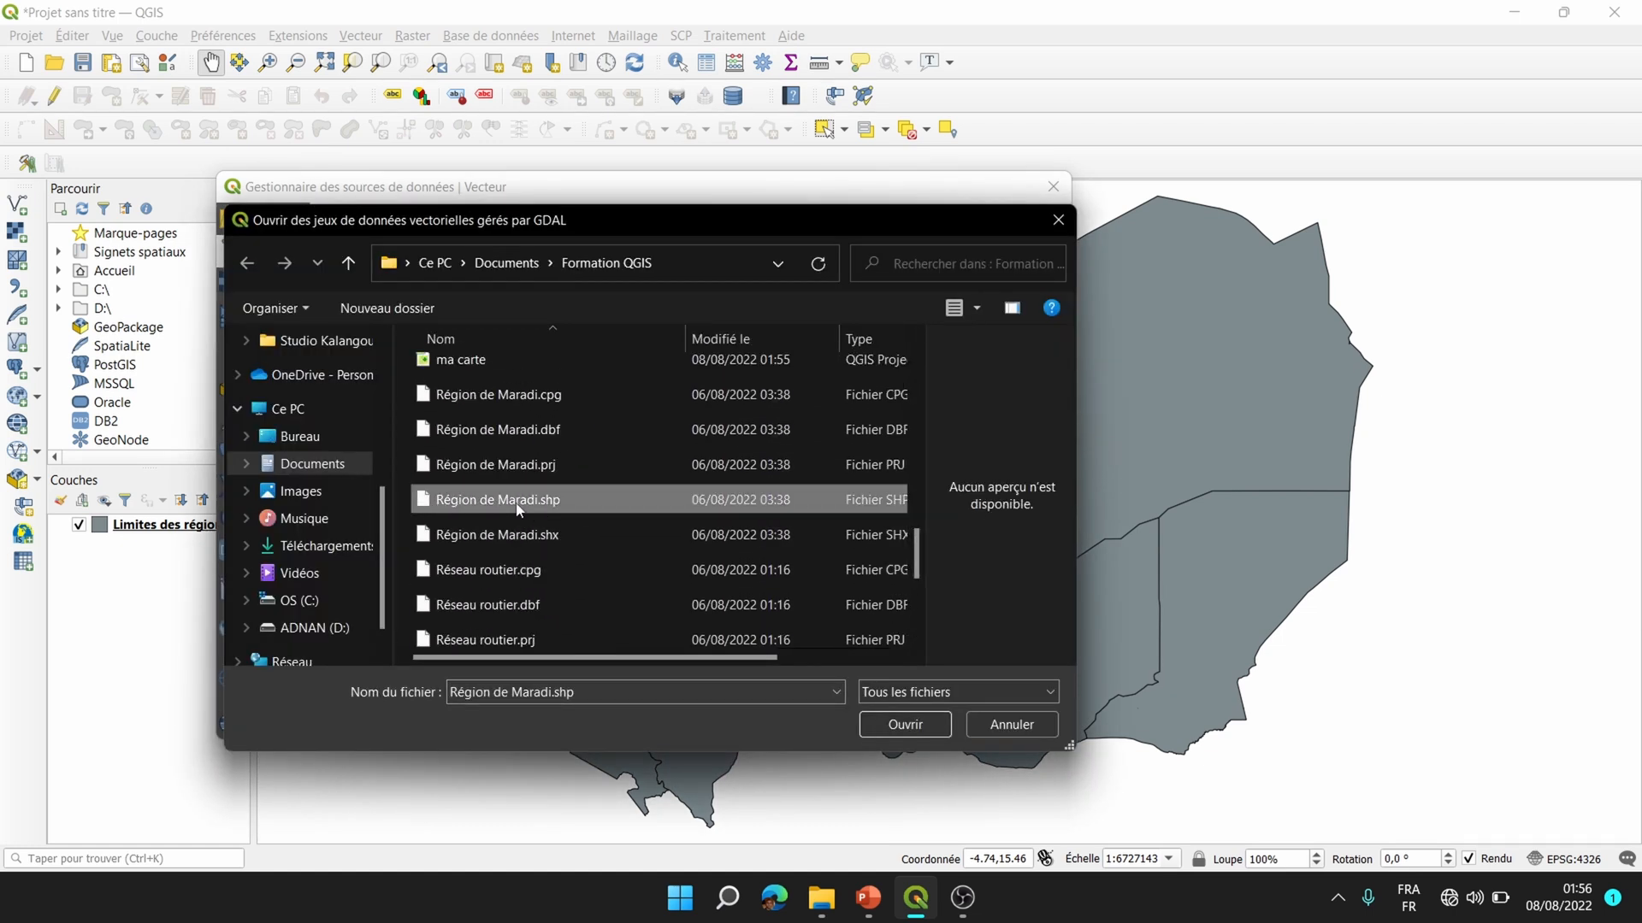
left_click(889, 727)
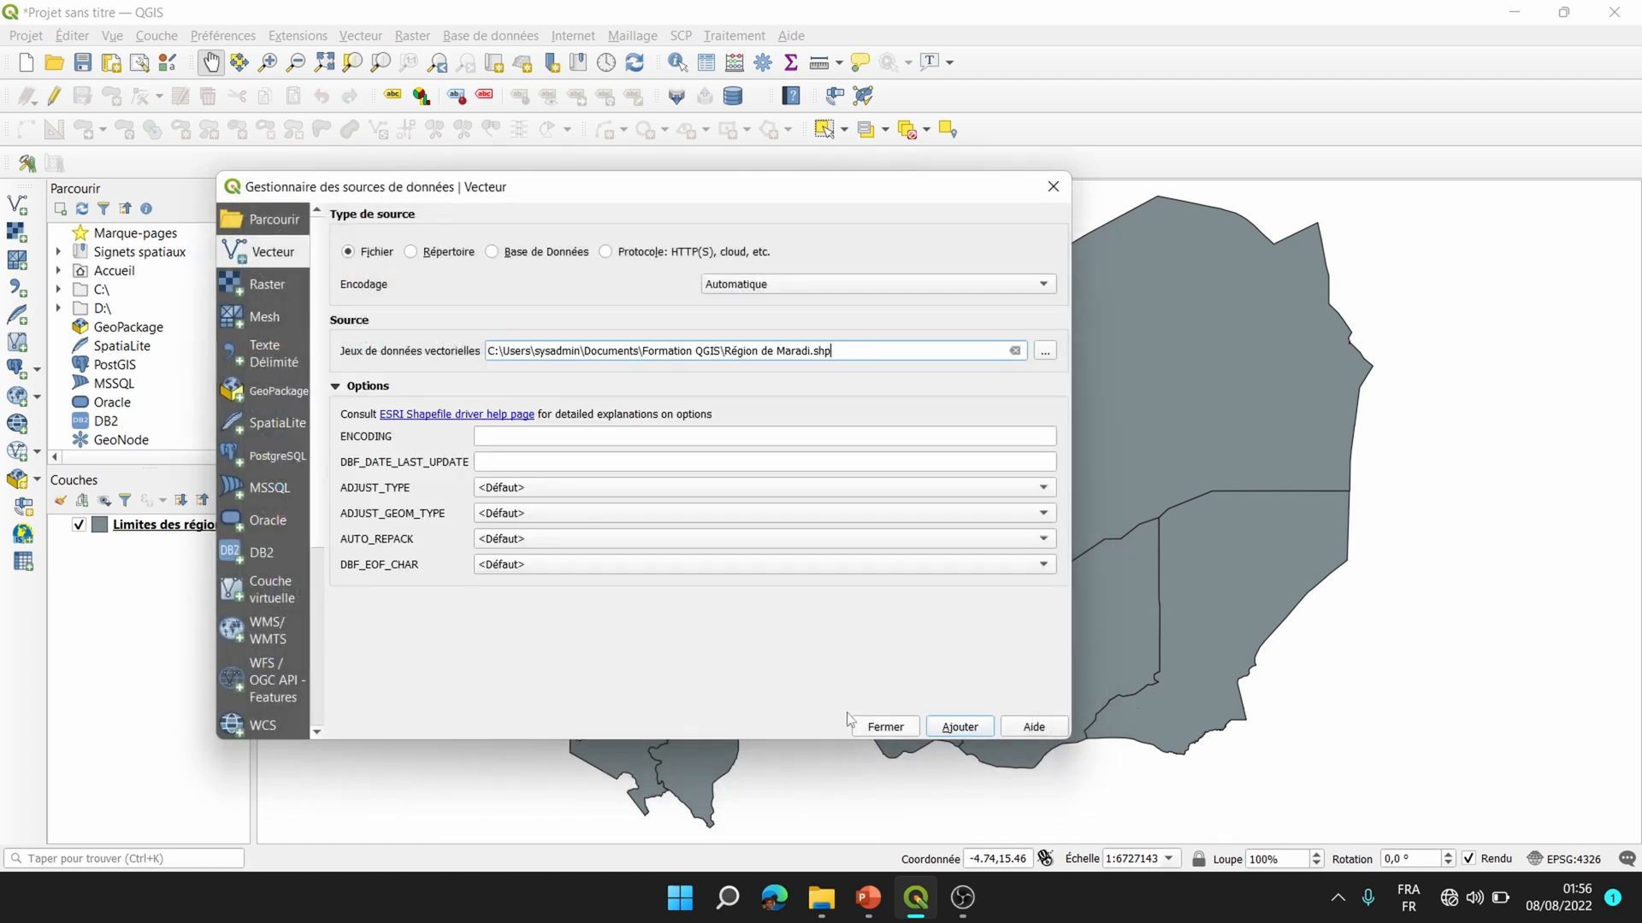
left_click(956, 729)
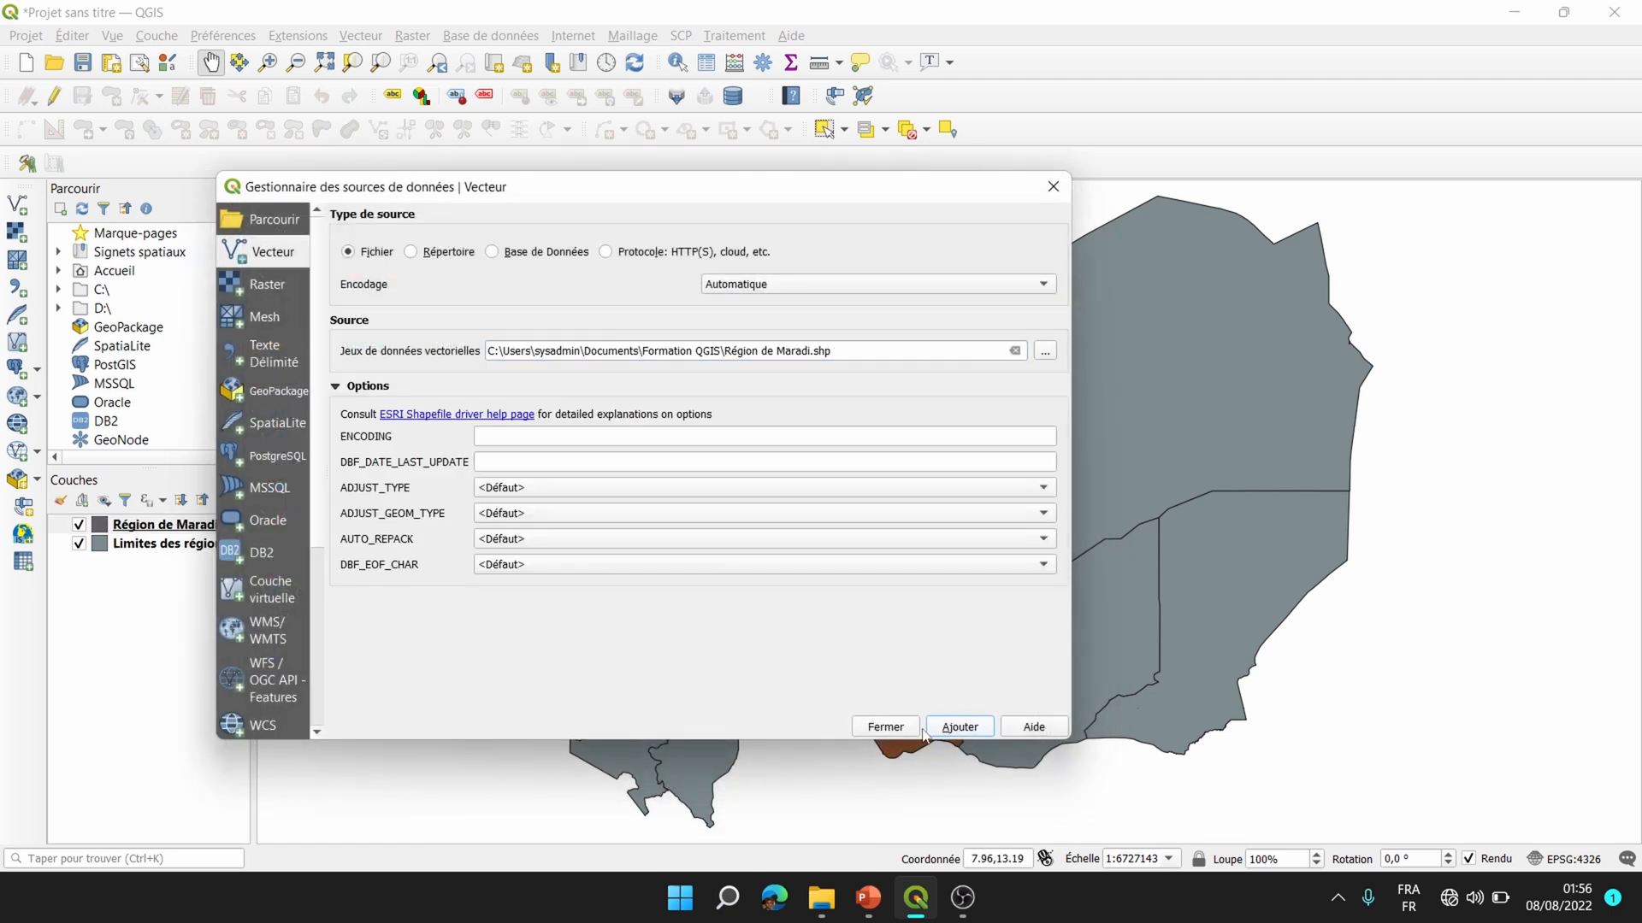
Change the simple fill colour of the Région de Maradi layer to light grey.
right_click(104, 528)
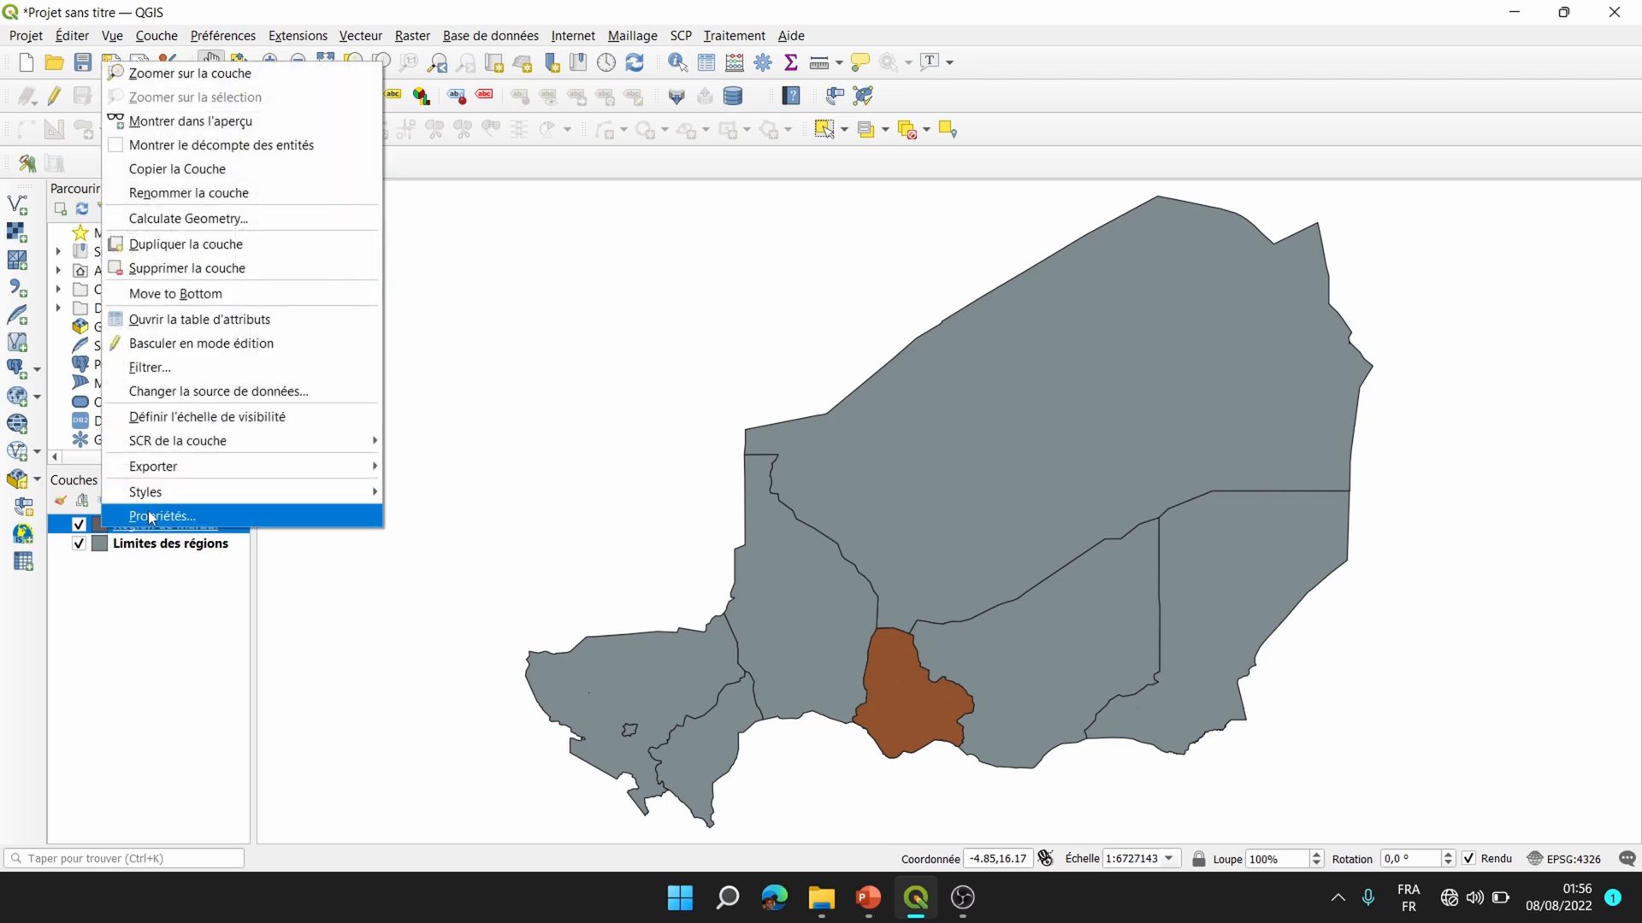
left_click(149, 513)
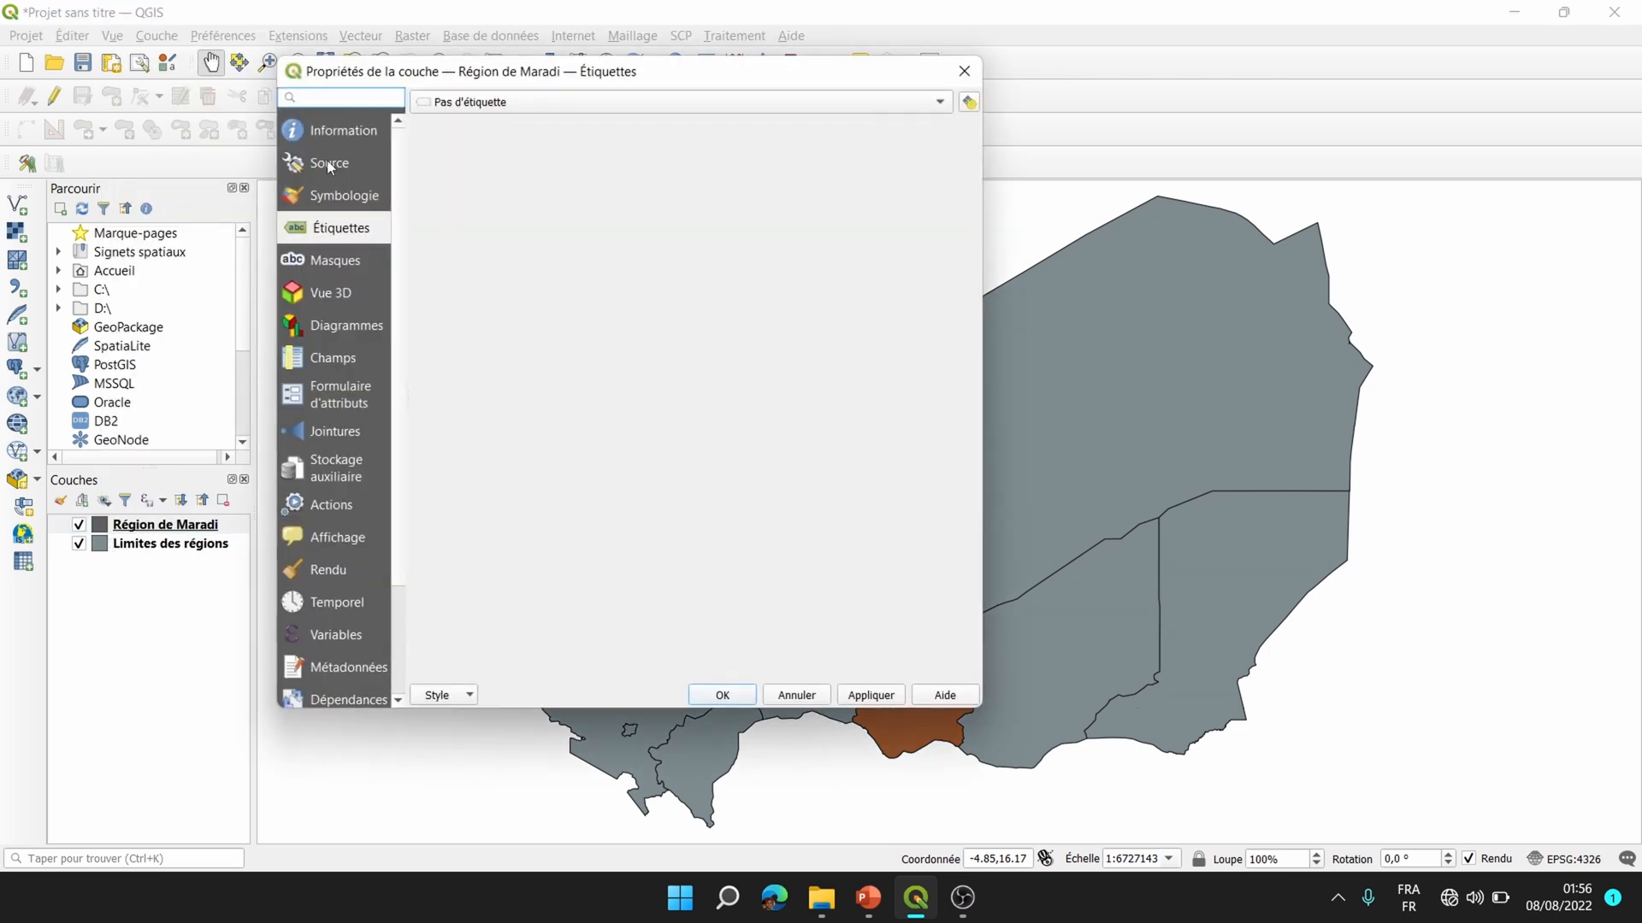
left_click(343, 198)
left_click(686, 151)
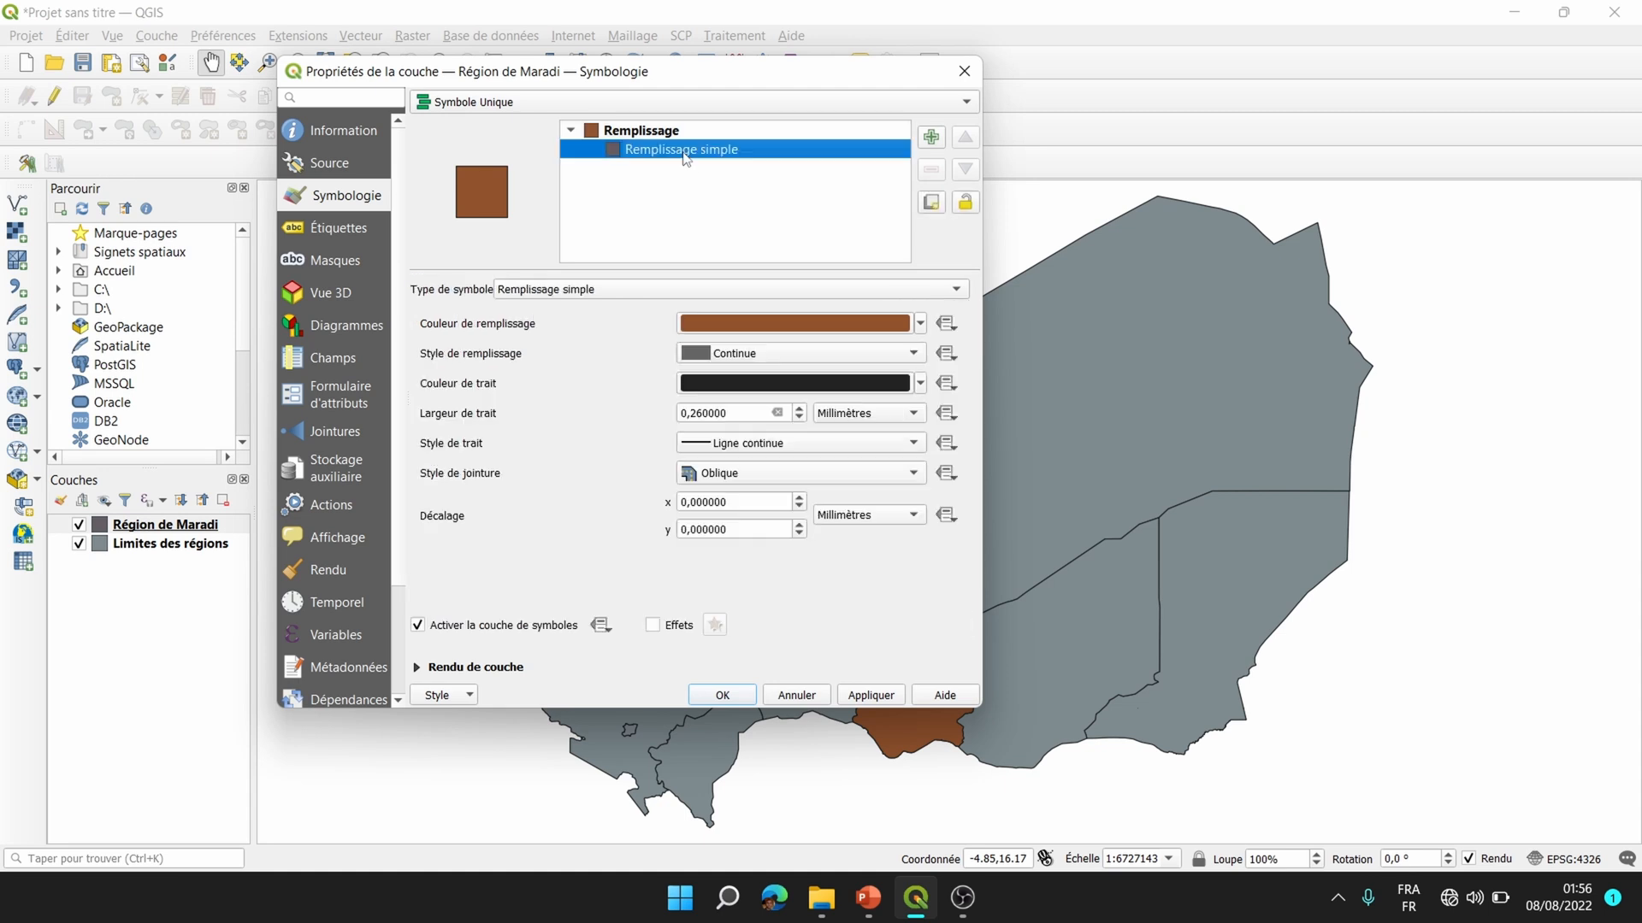
left_click(920, 323)
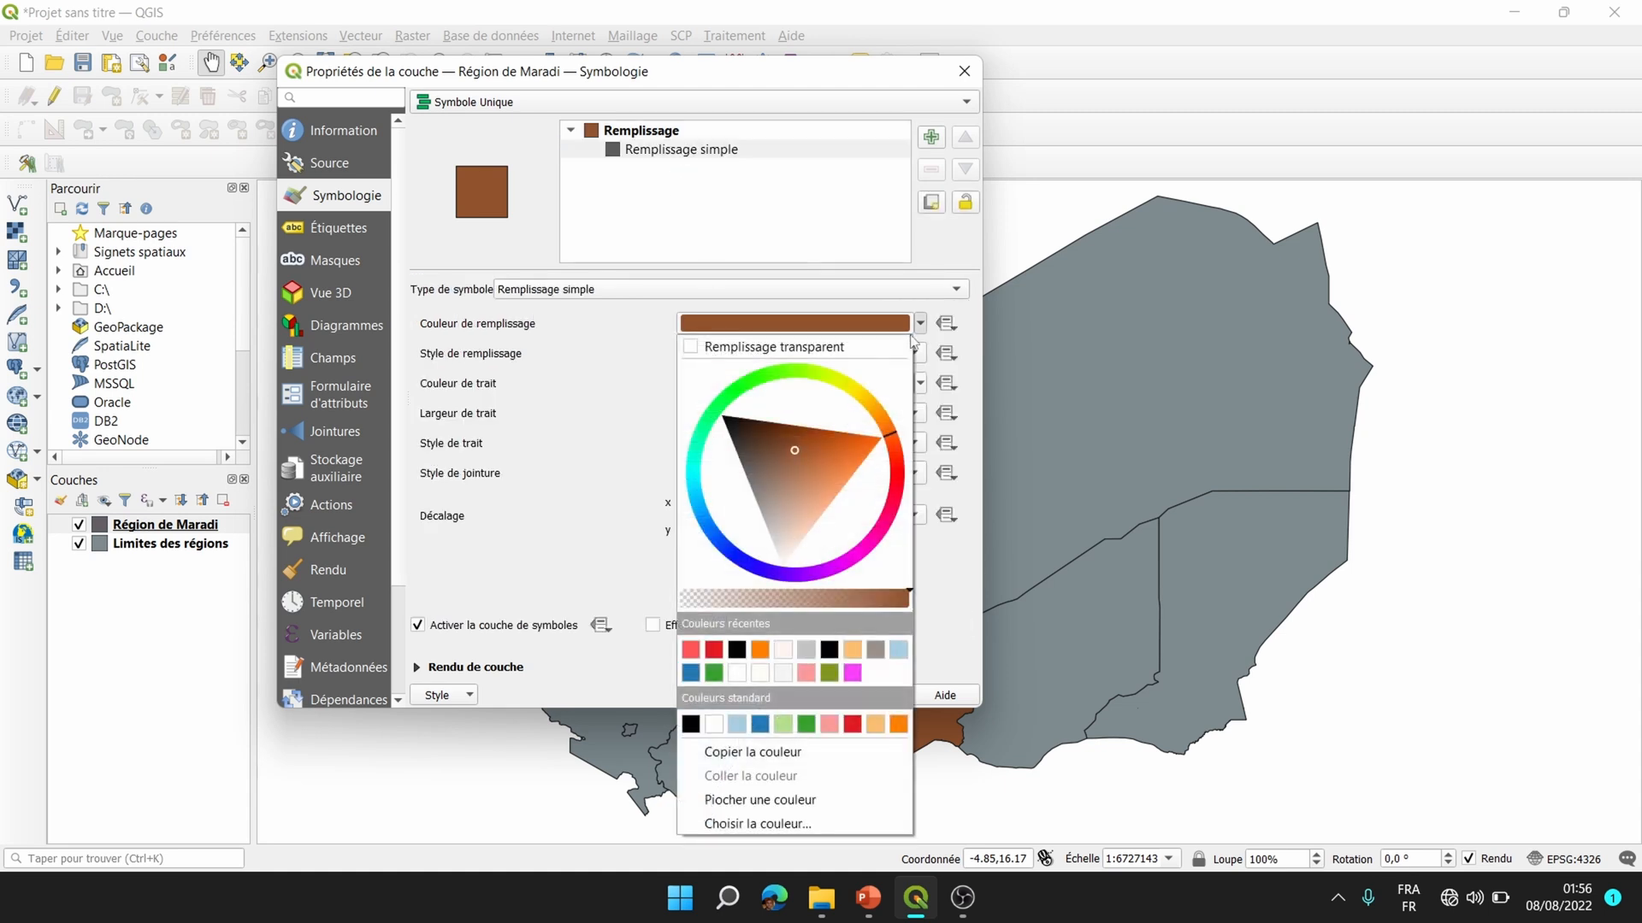
left_click(804, 652)
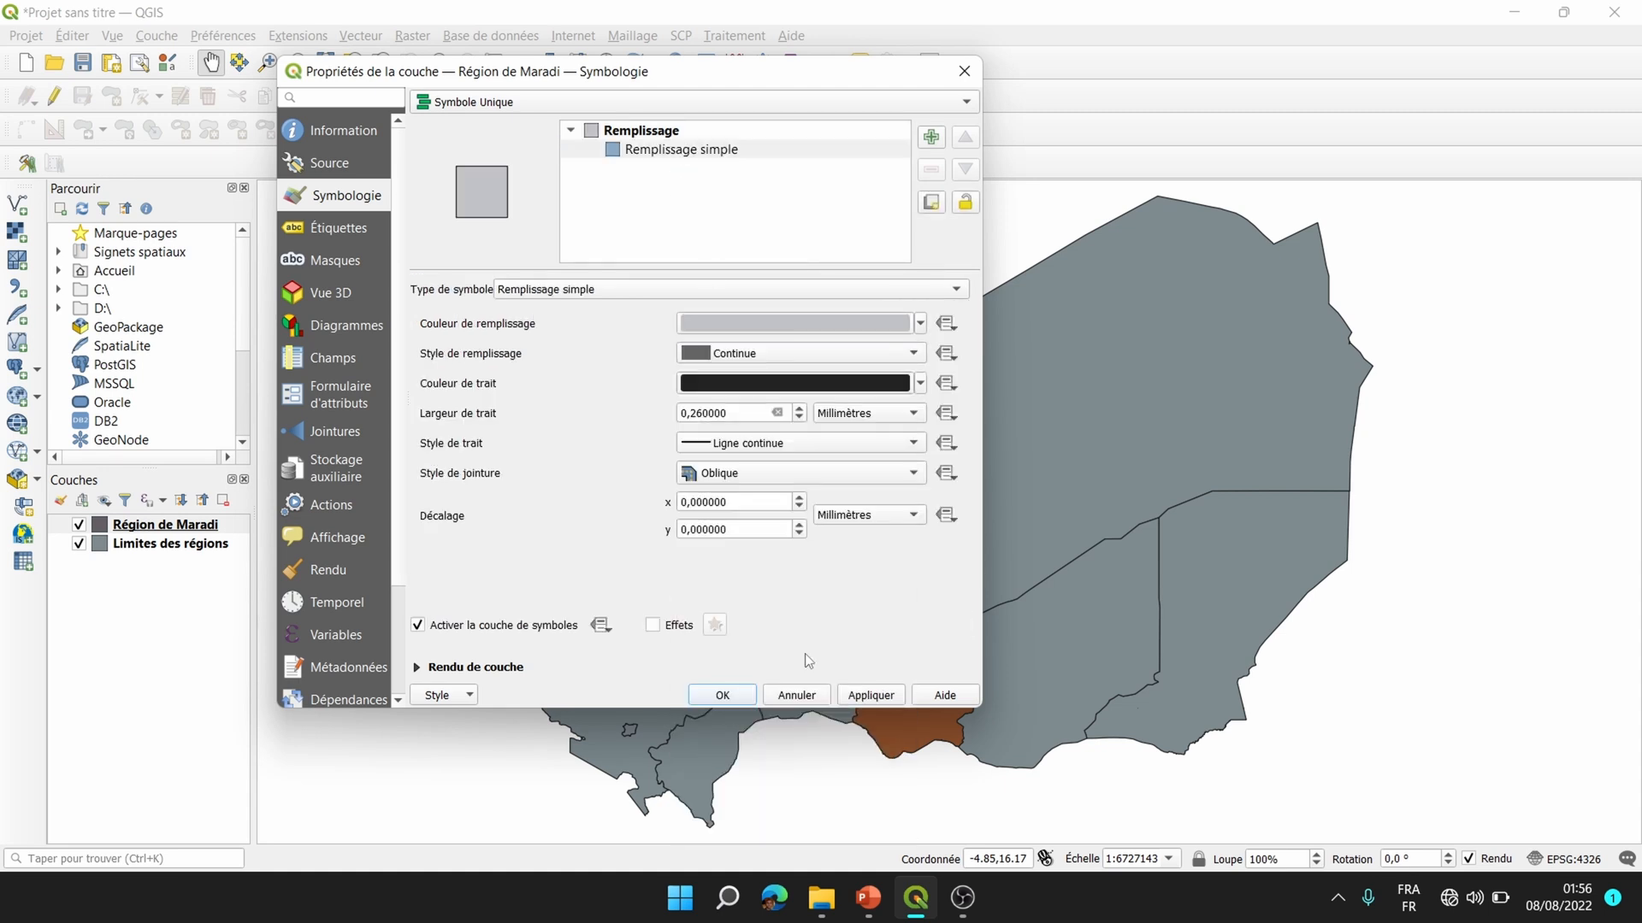
left_click(867, 697)
left_click(722, 695)
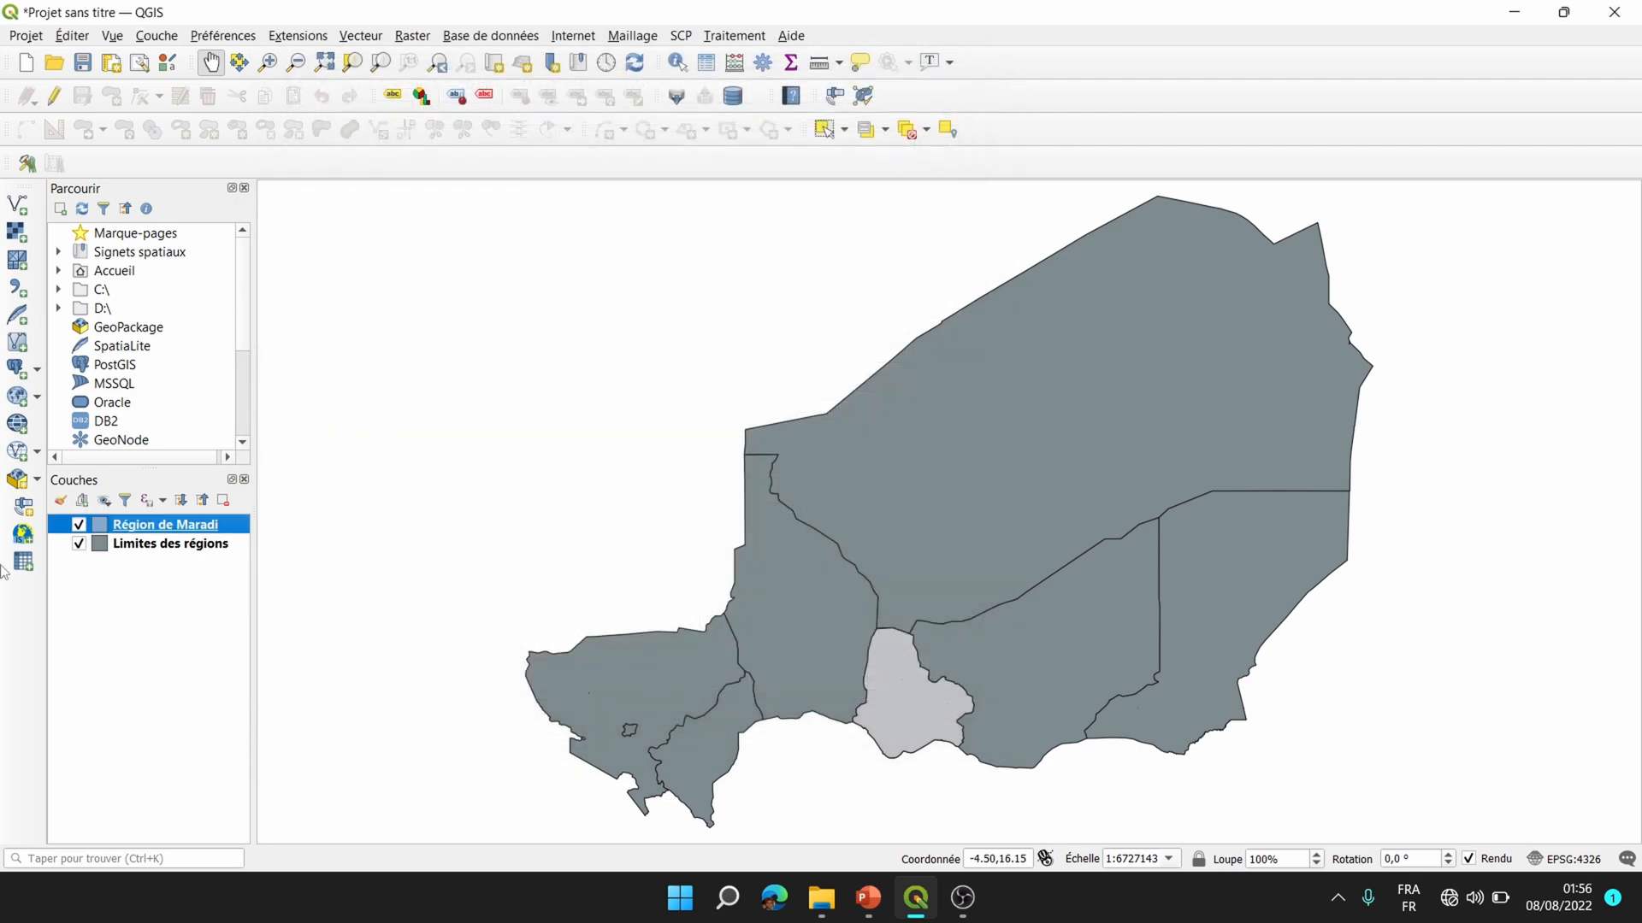
Set the fill style of the Limites des régions layer to no fill (Pas de remplissage), leaving only the outlines.
left_click(155, 547)
right_click(158, 548)
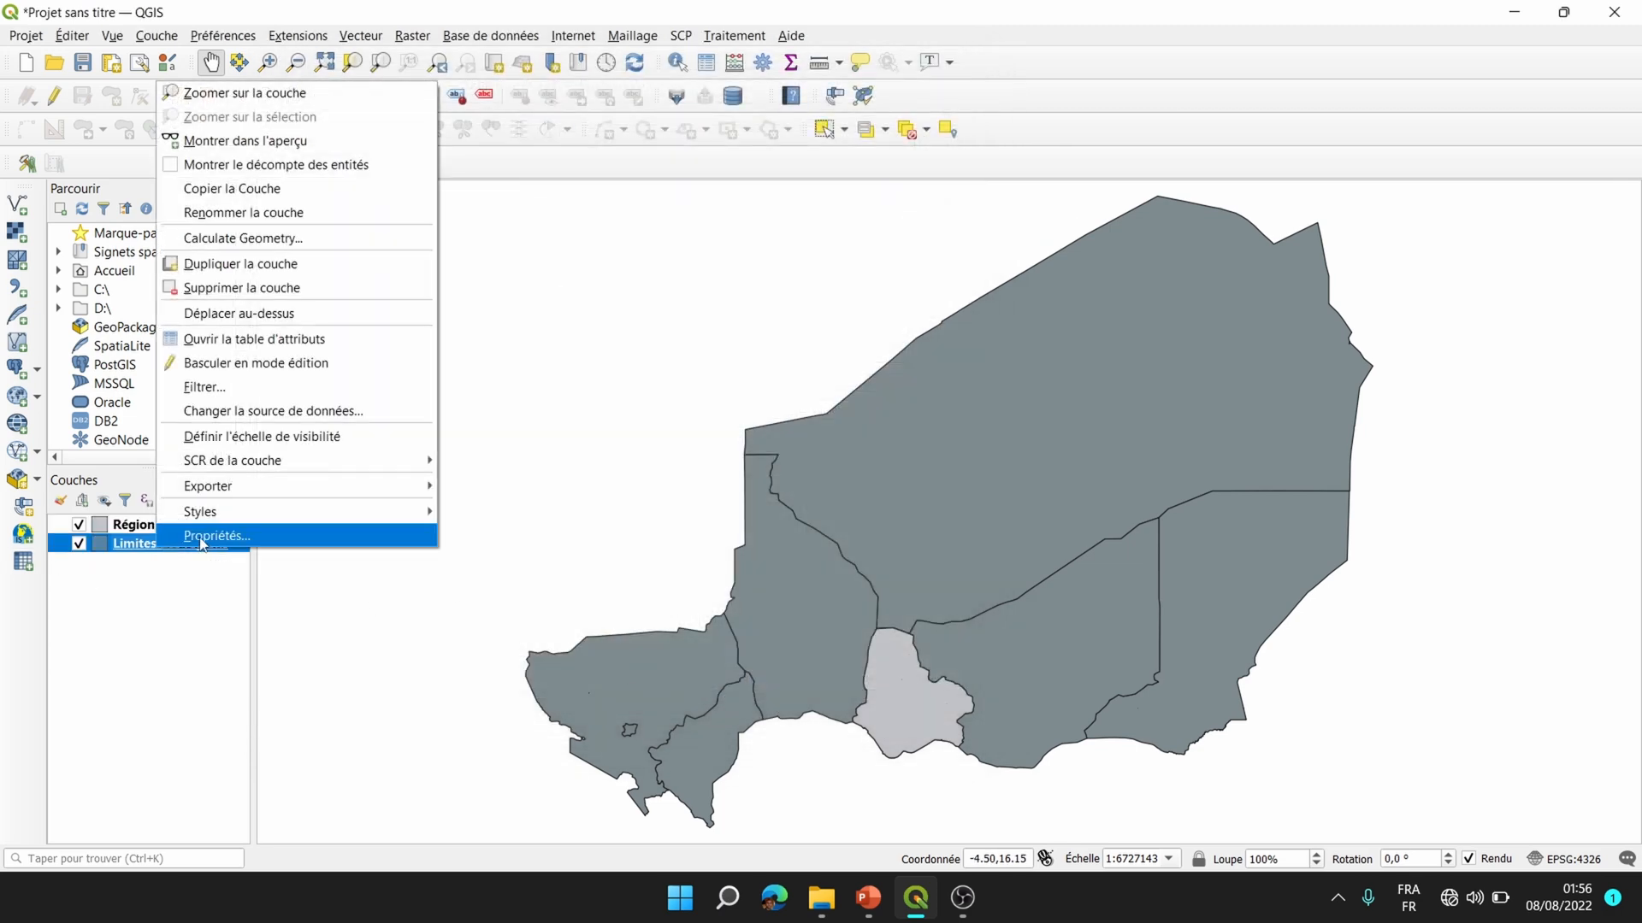
left_click(202, 537)
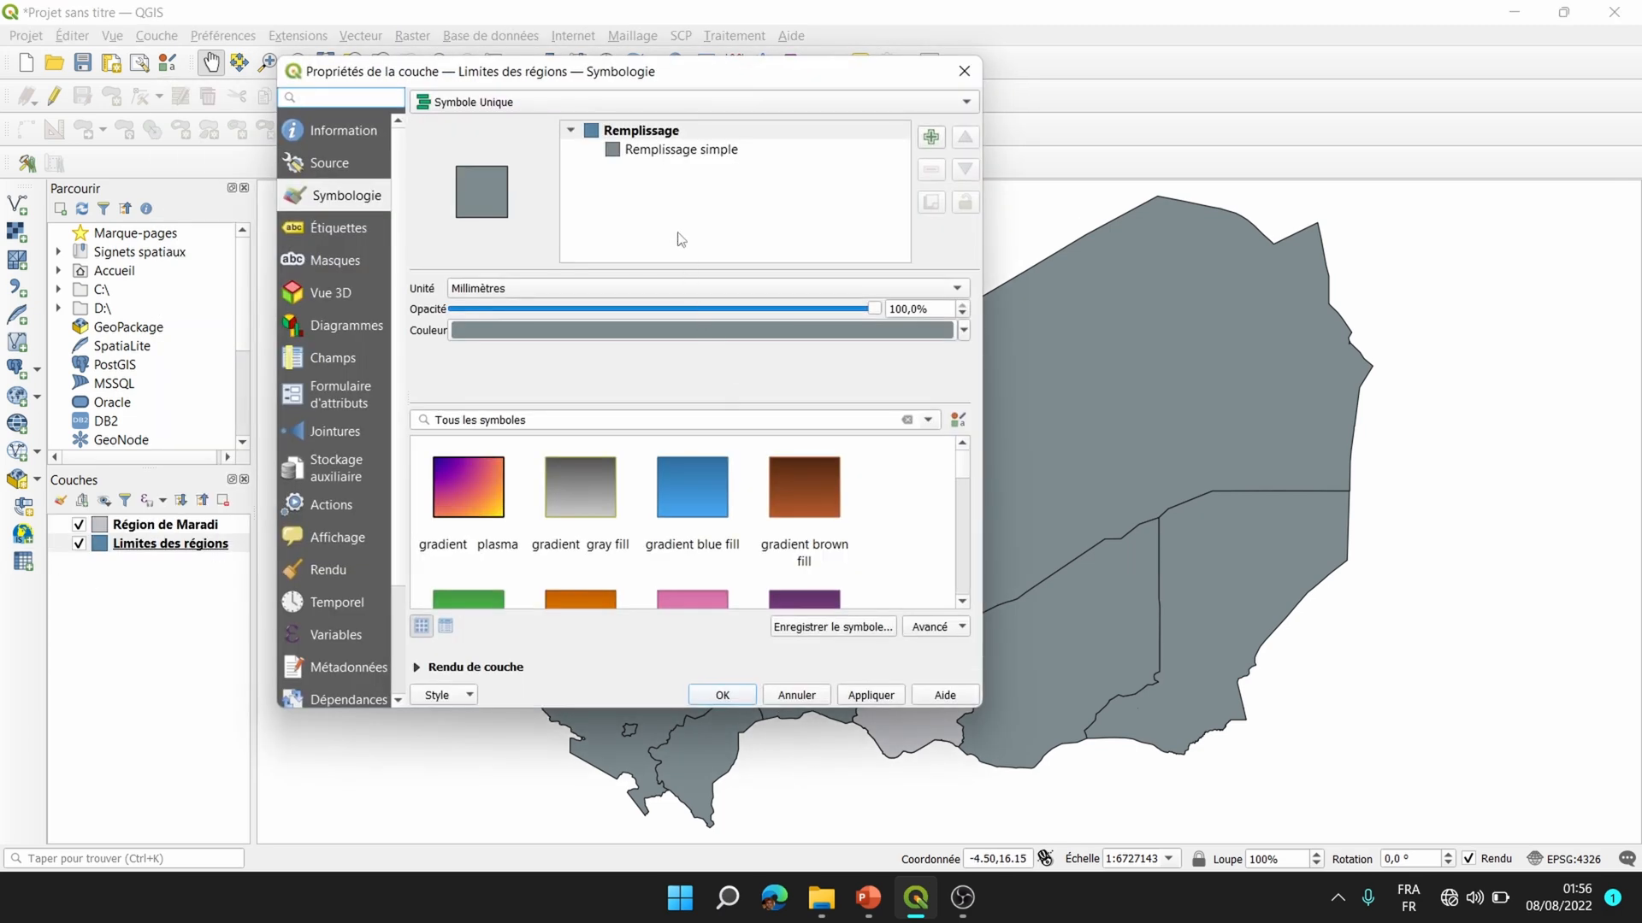
left_click(667, 150)
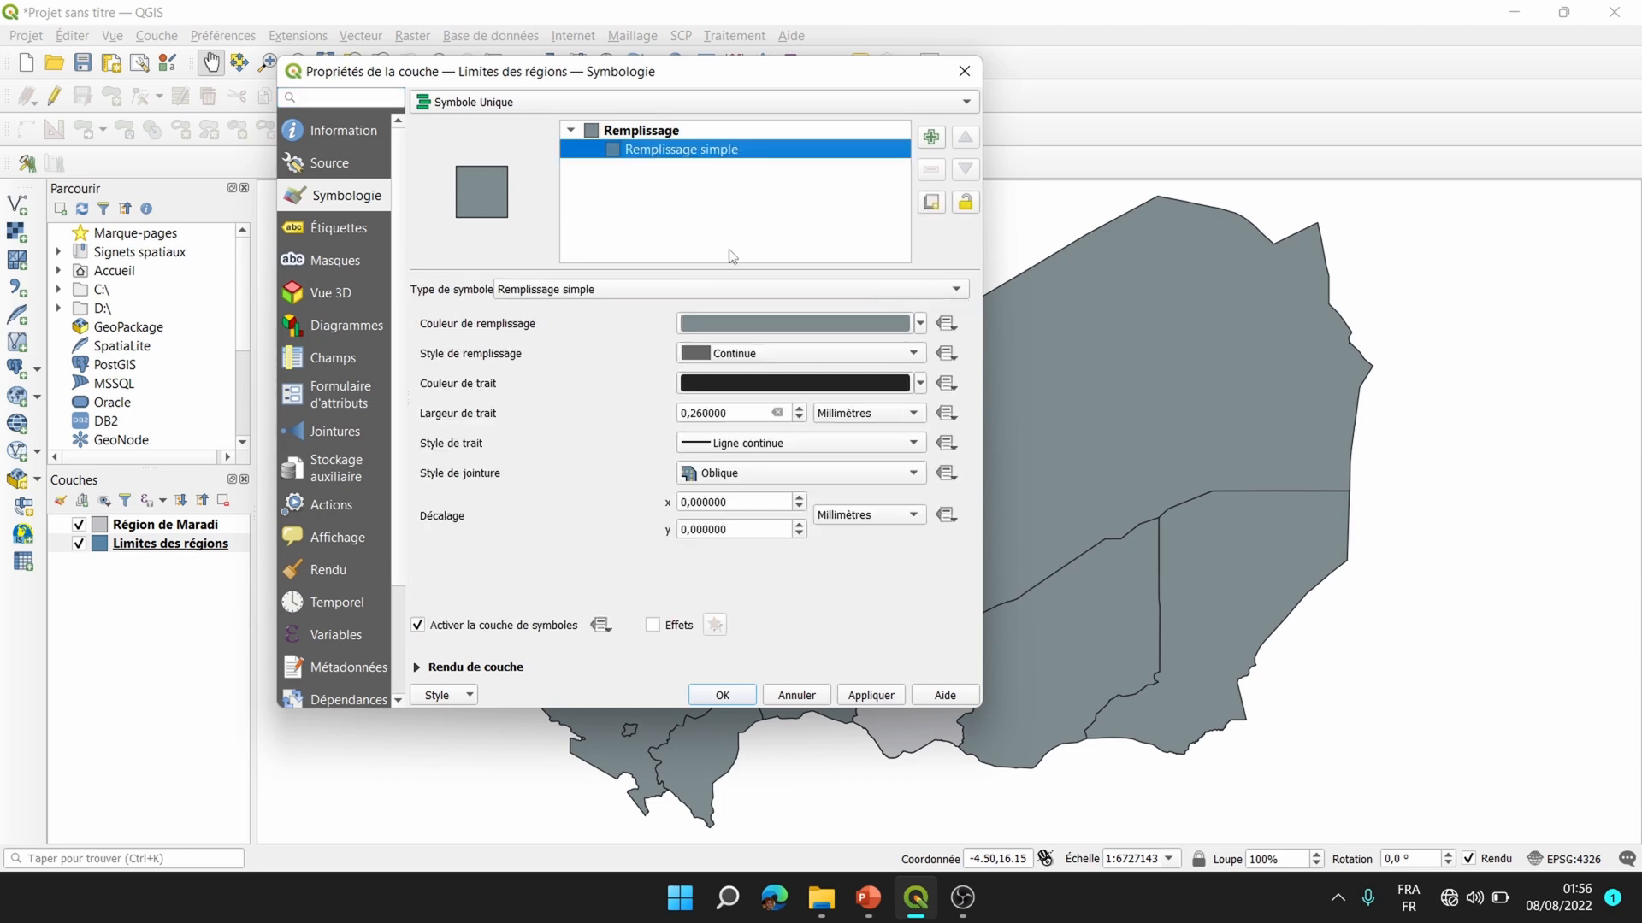
left_click(709, 361)
left_click(710, 379)
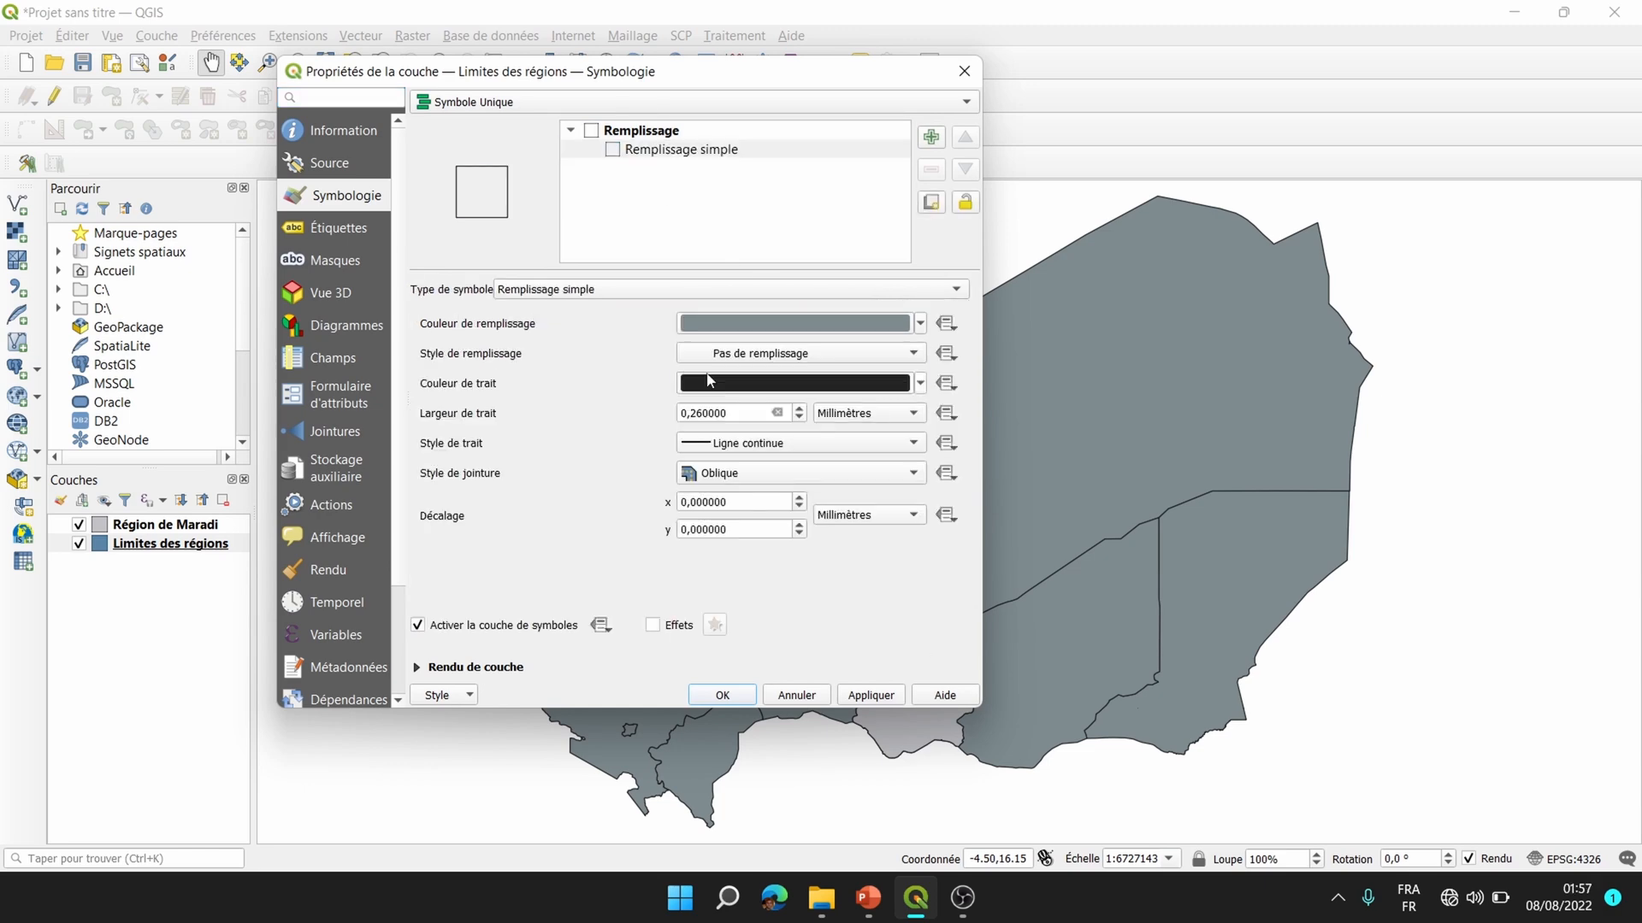
left_click(870, 695)
left_click(724, 697)
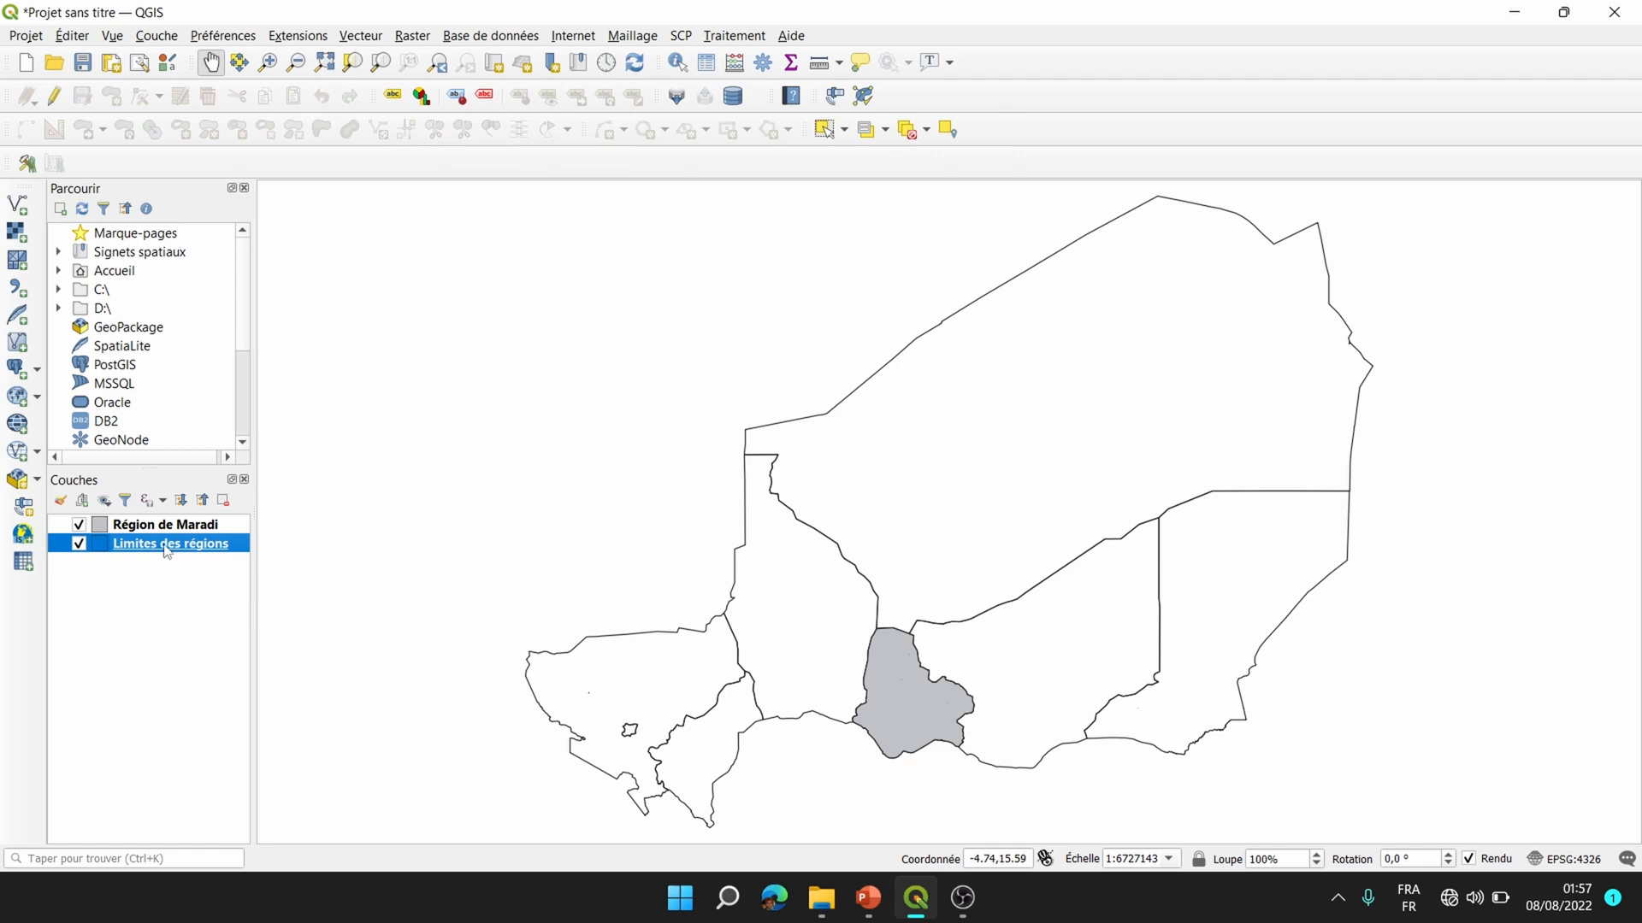
Label the Limites des régions layer with simple labels (Étiquettes simples) using the Nom_reg field.
right_click(166, 549)
left_click(210, 530)
left_click(345, 238)
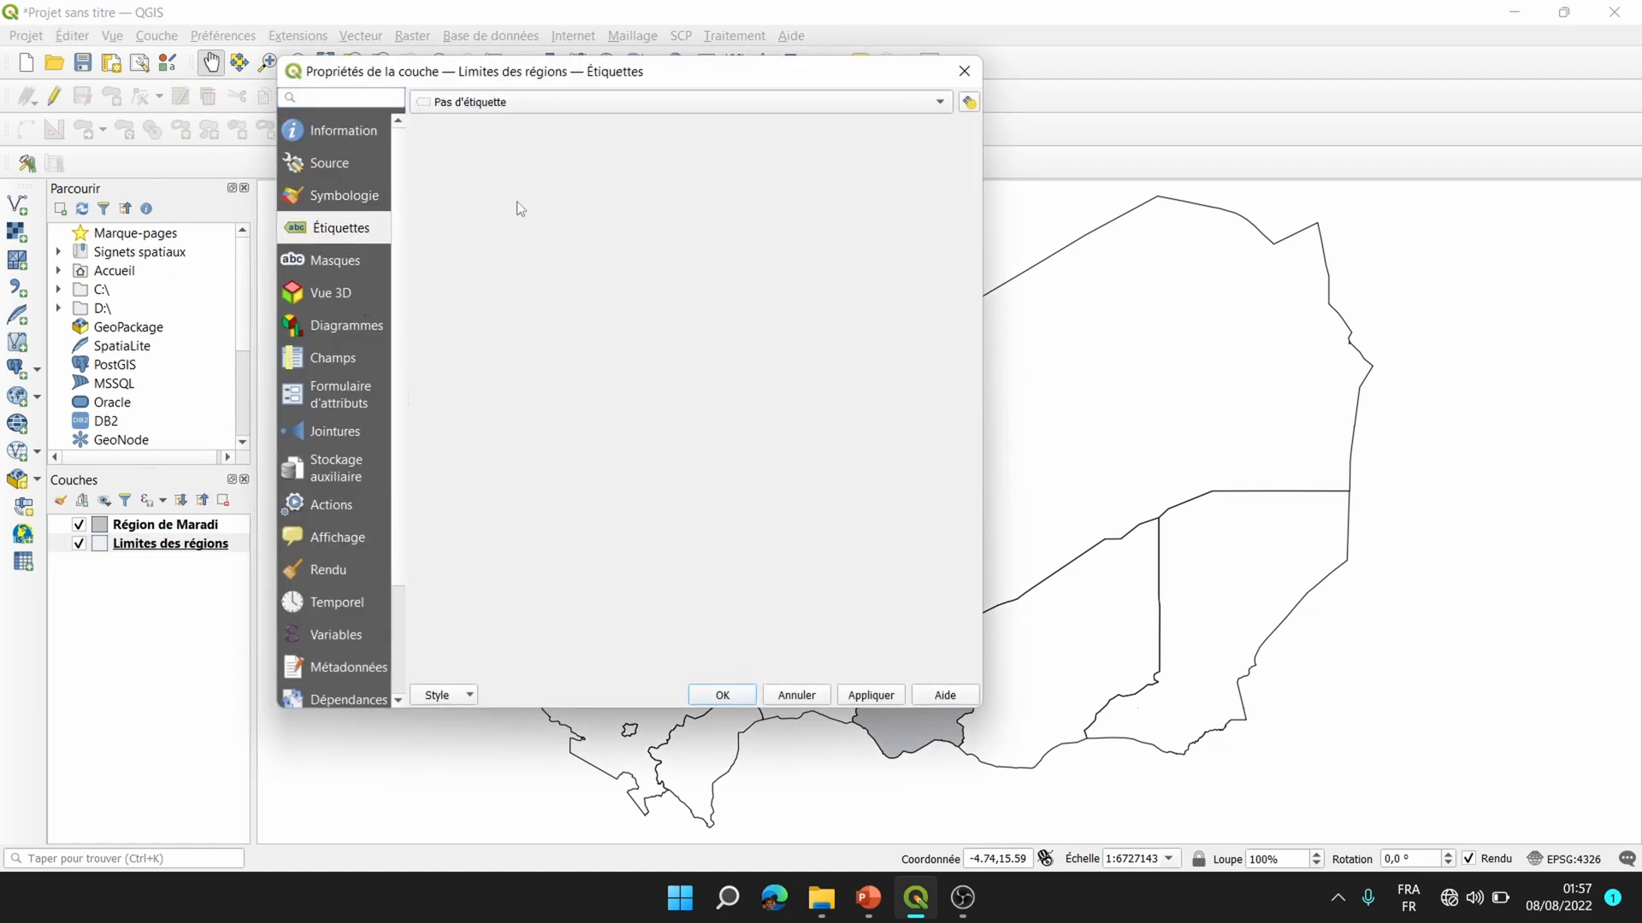
left_click(555, 101)
left_click(560, 120)
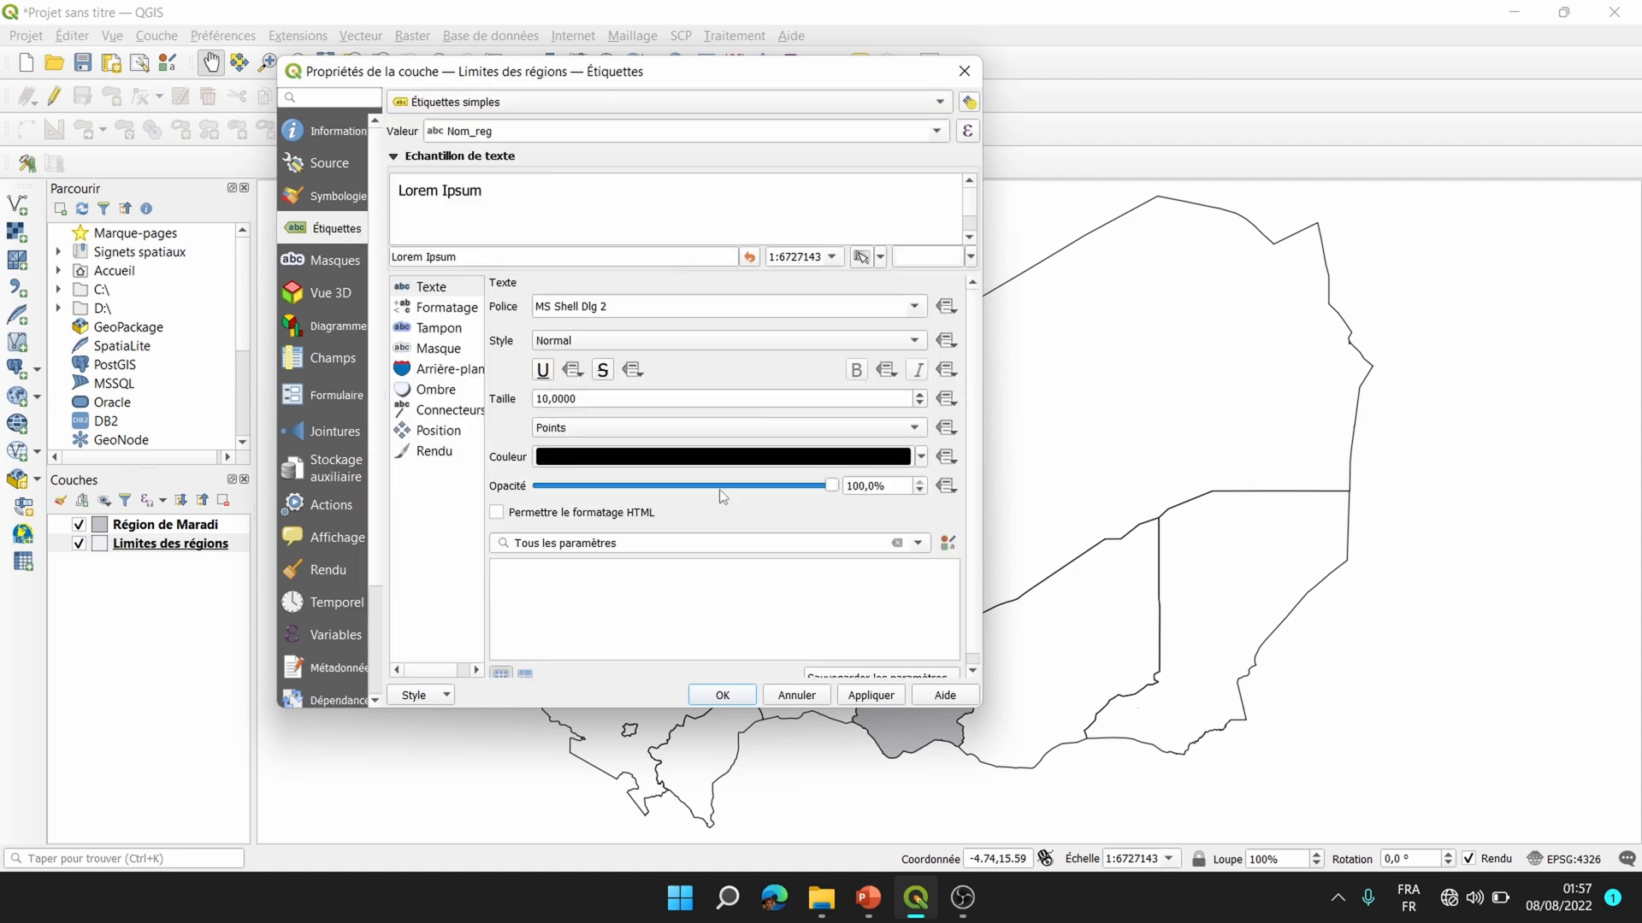
left_click(859, 695)
left_click(723, 695)
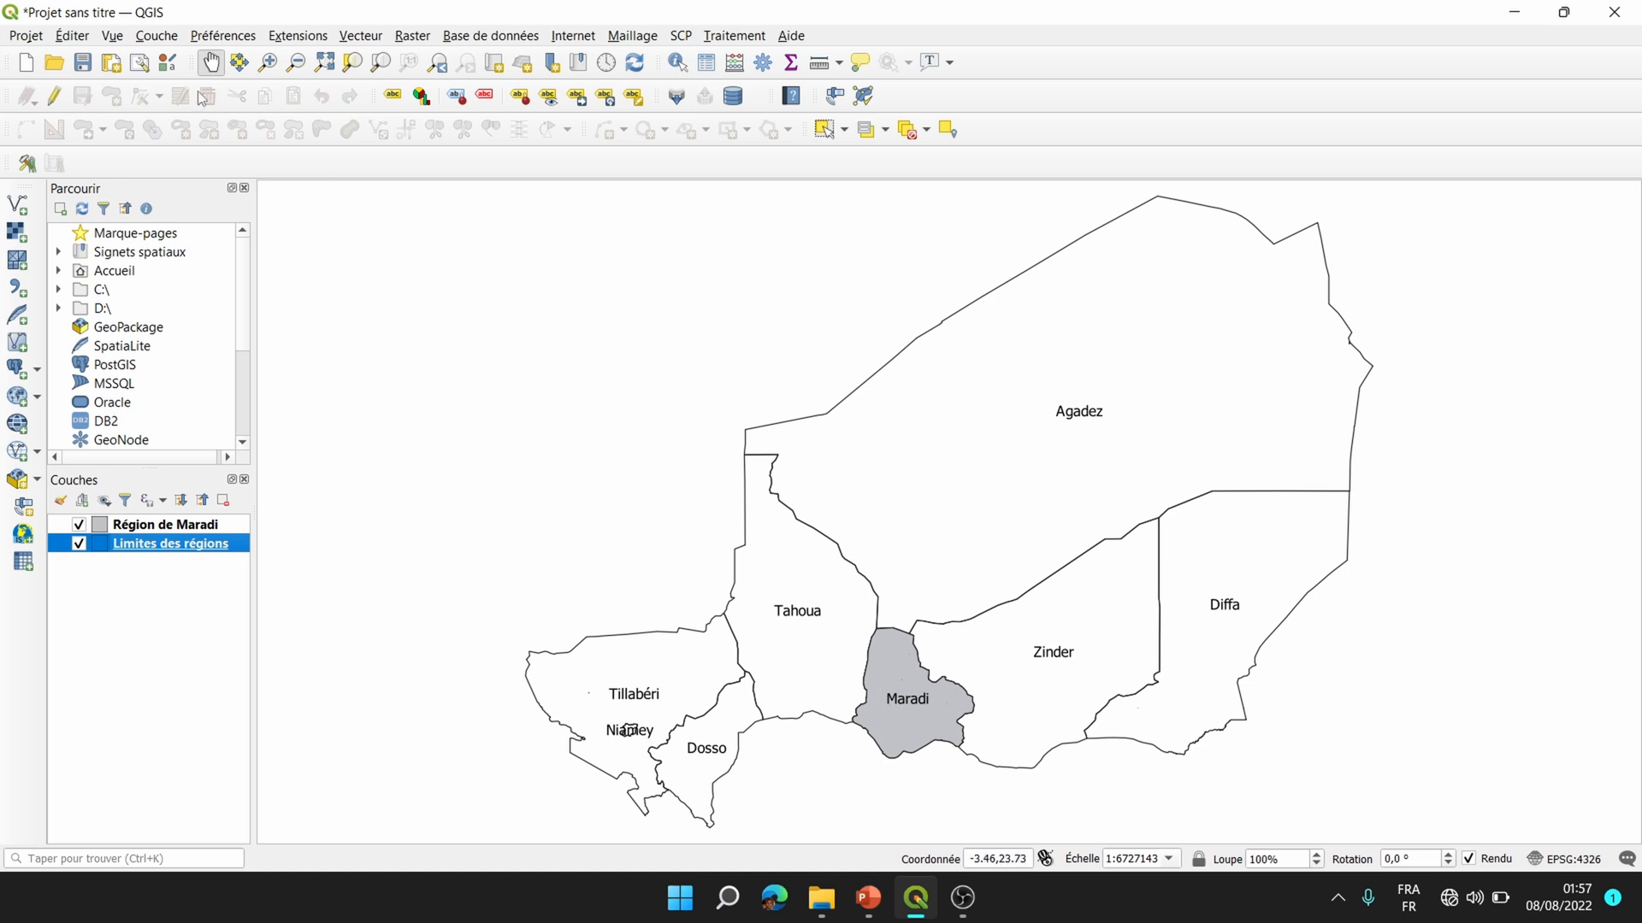
Create a new print layout titled "Carton".
left_click(13, 35)
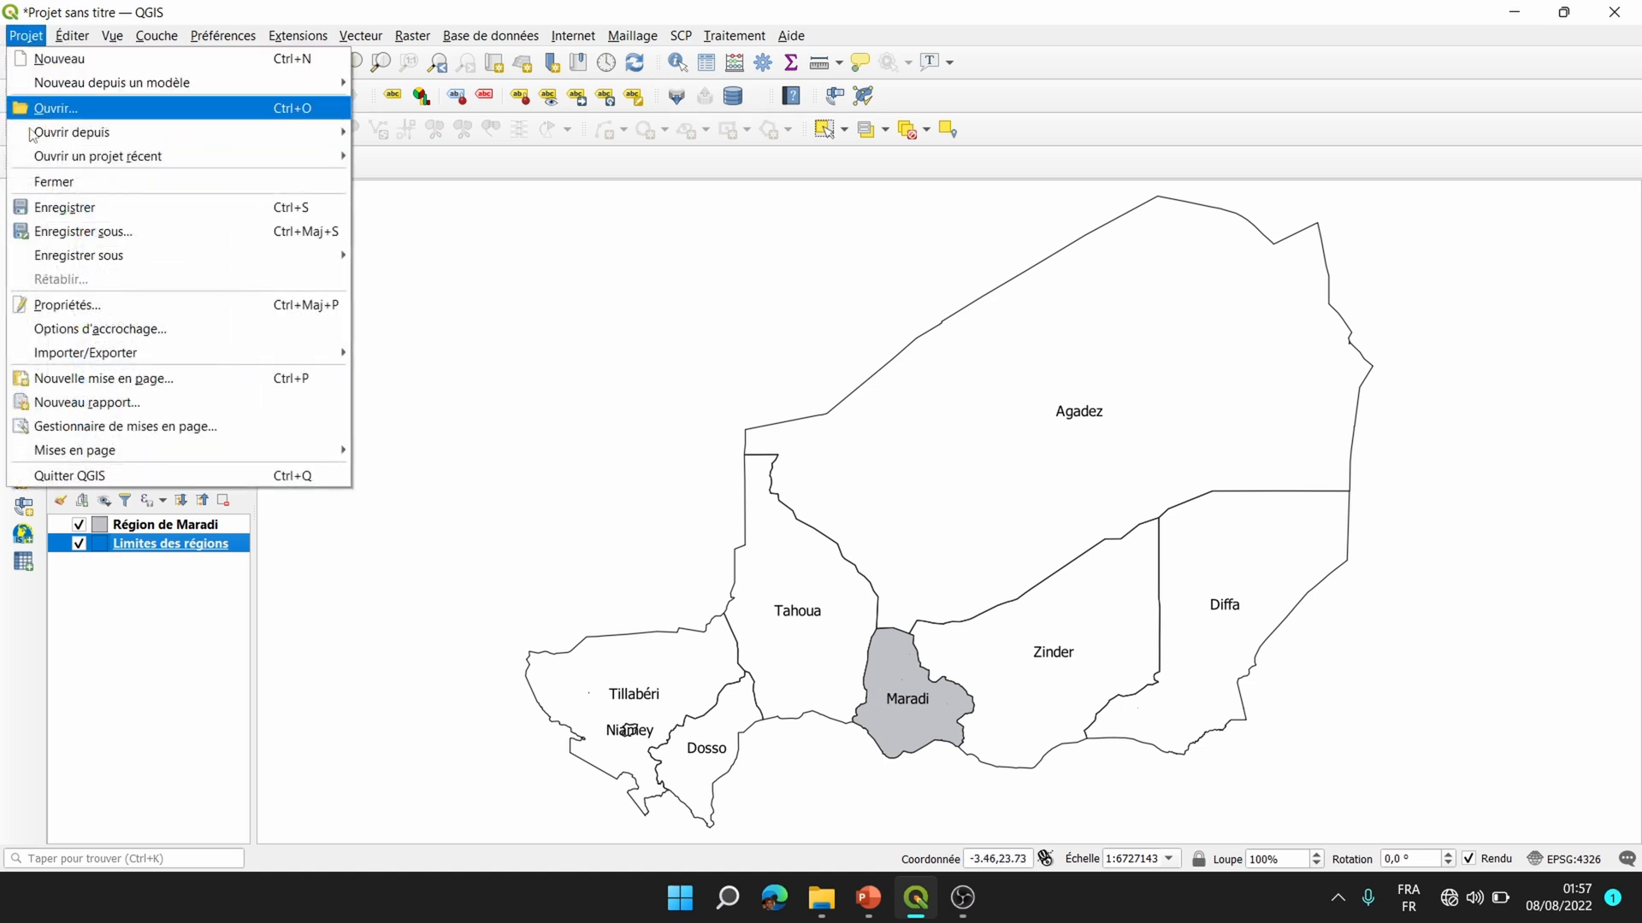
left_click(128, 379)
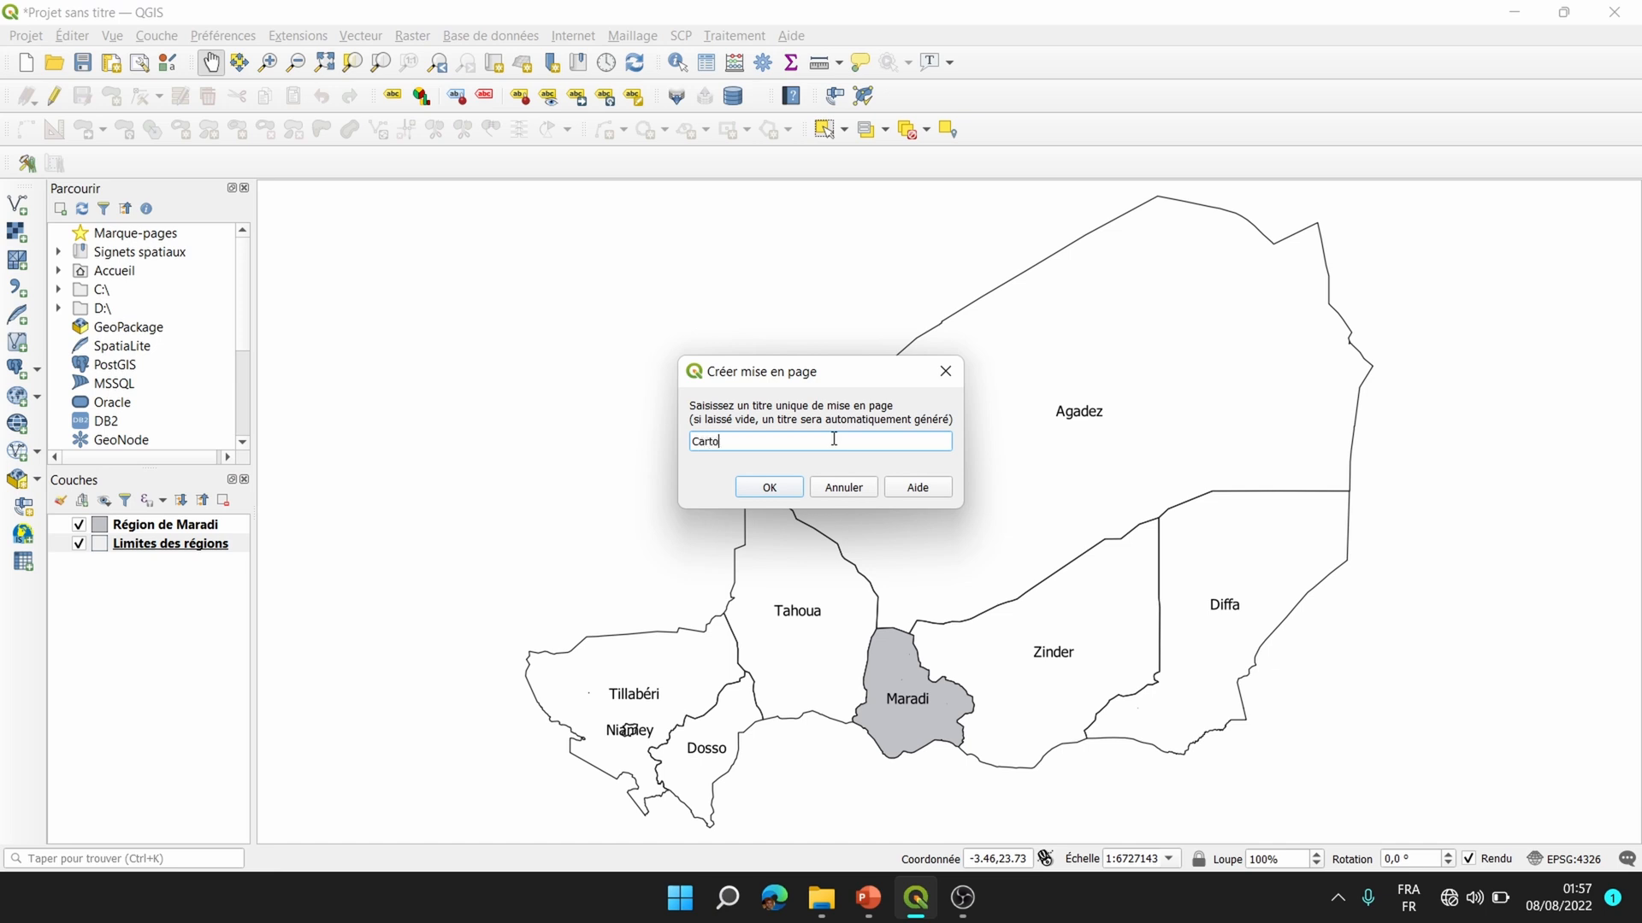
left_click(773, 490)
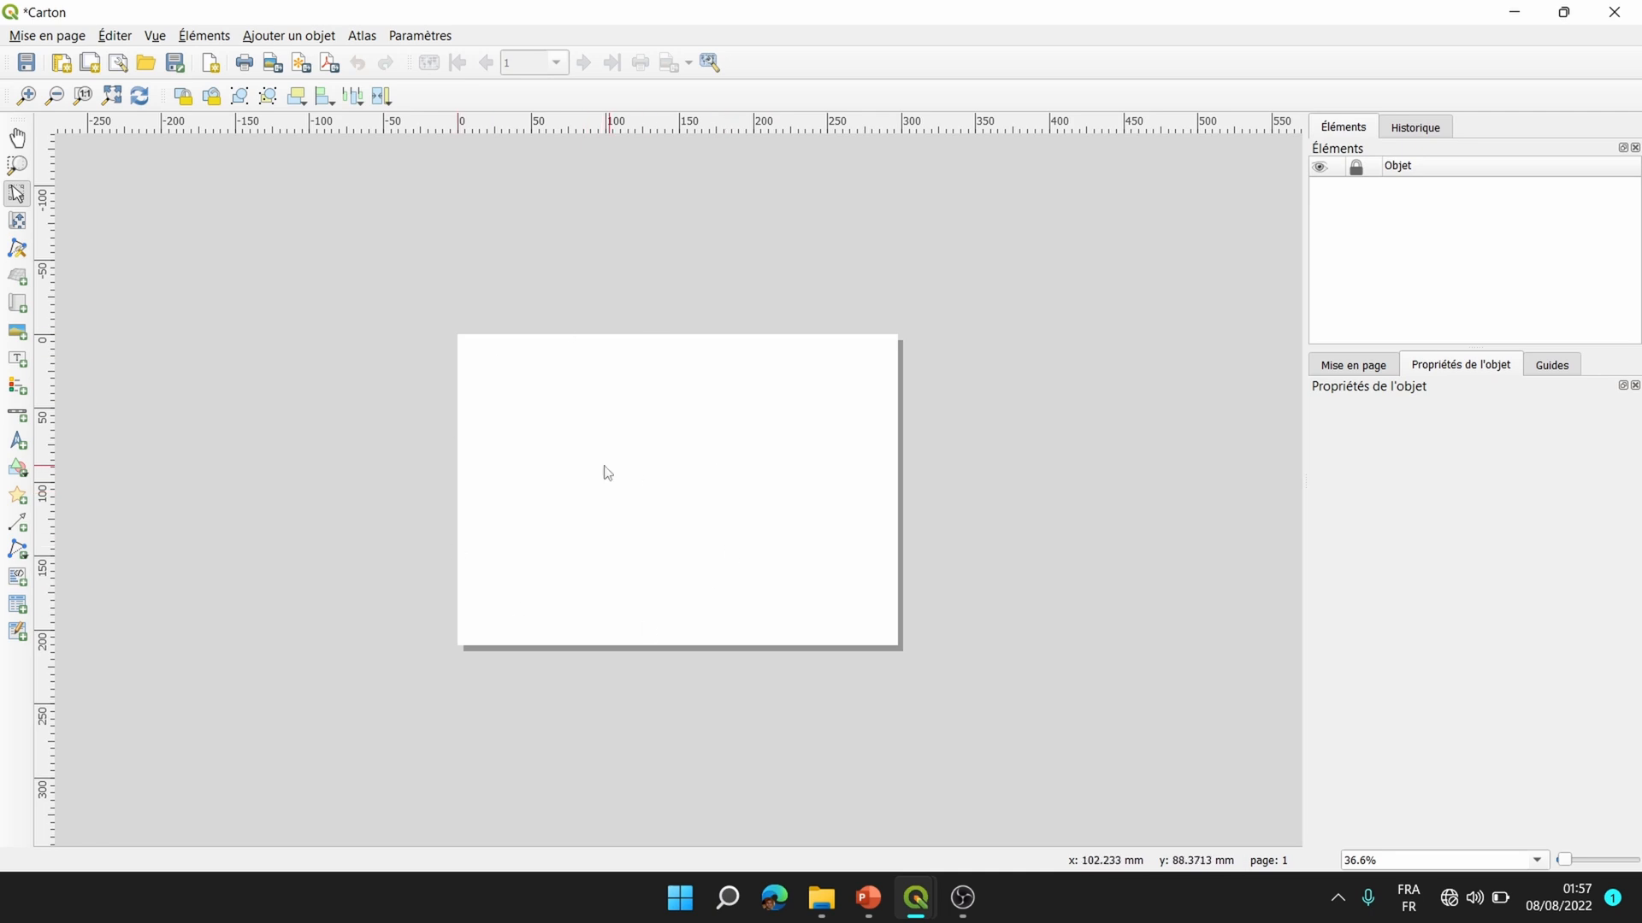
Add a map to the layout that covers nearly the whole page.
left_click(112, 96)
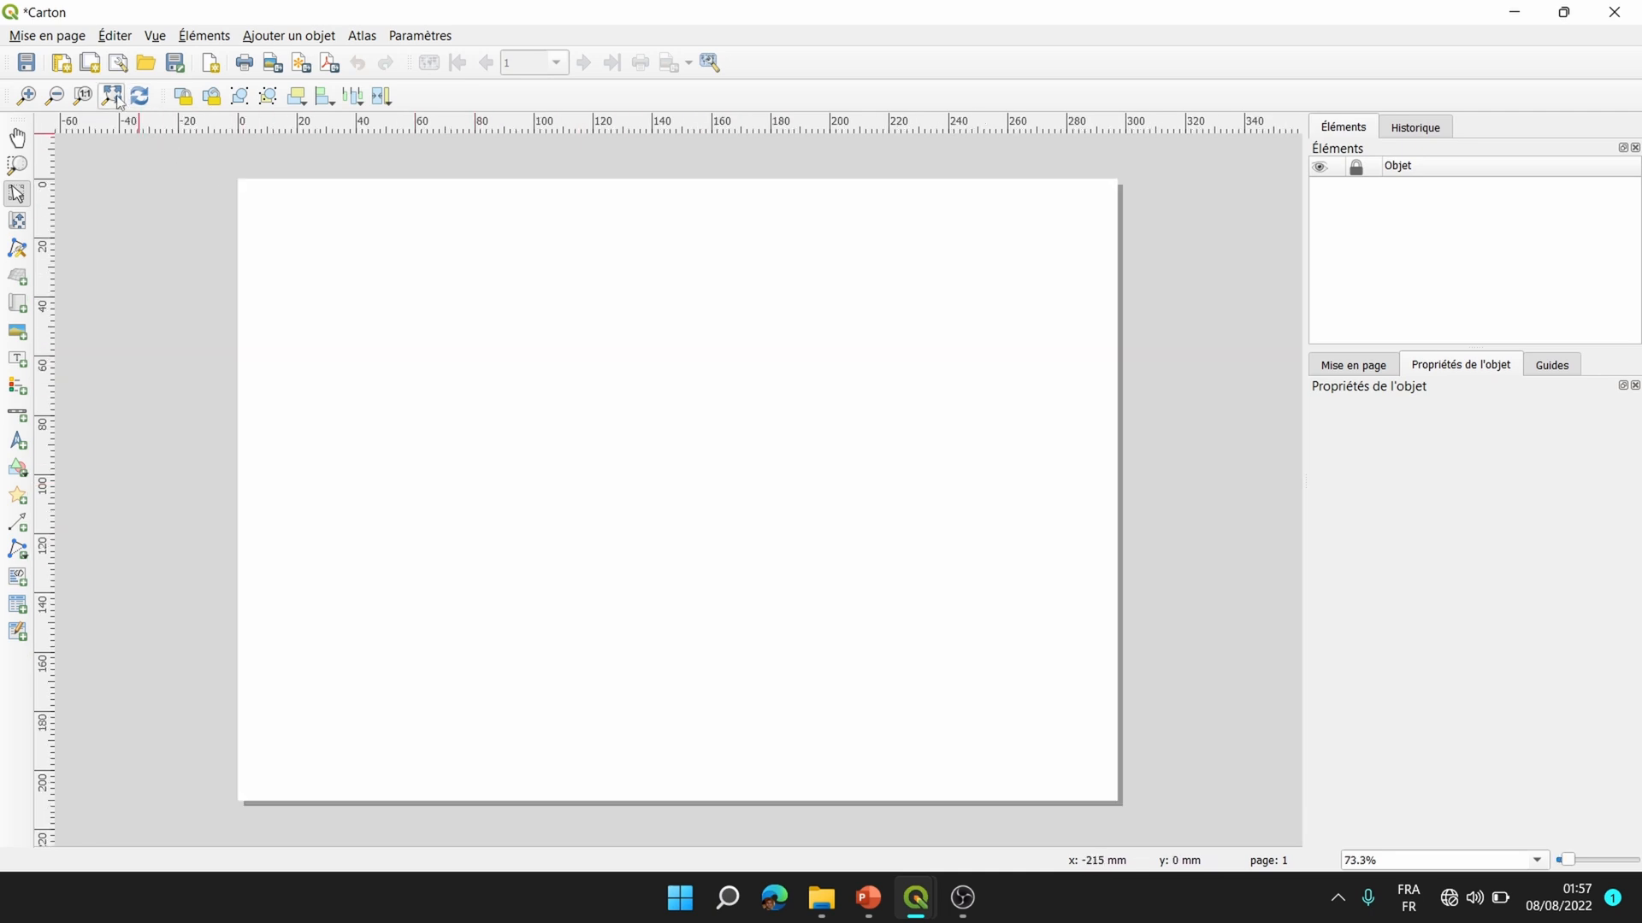
left_click(18, 309)
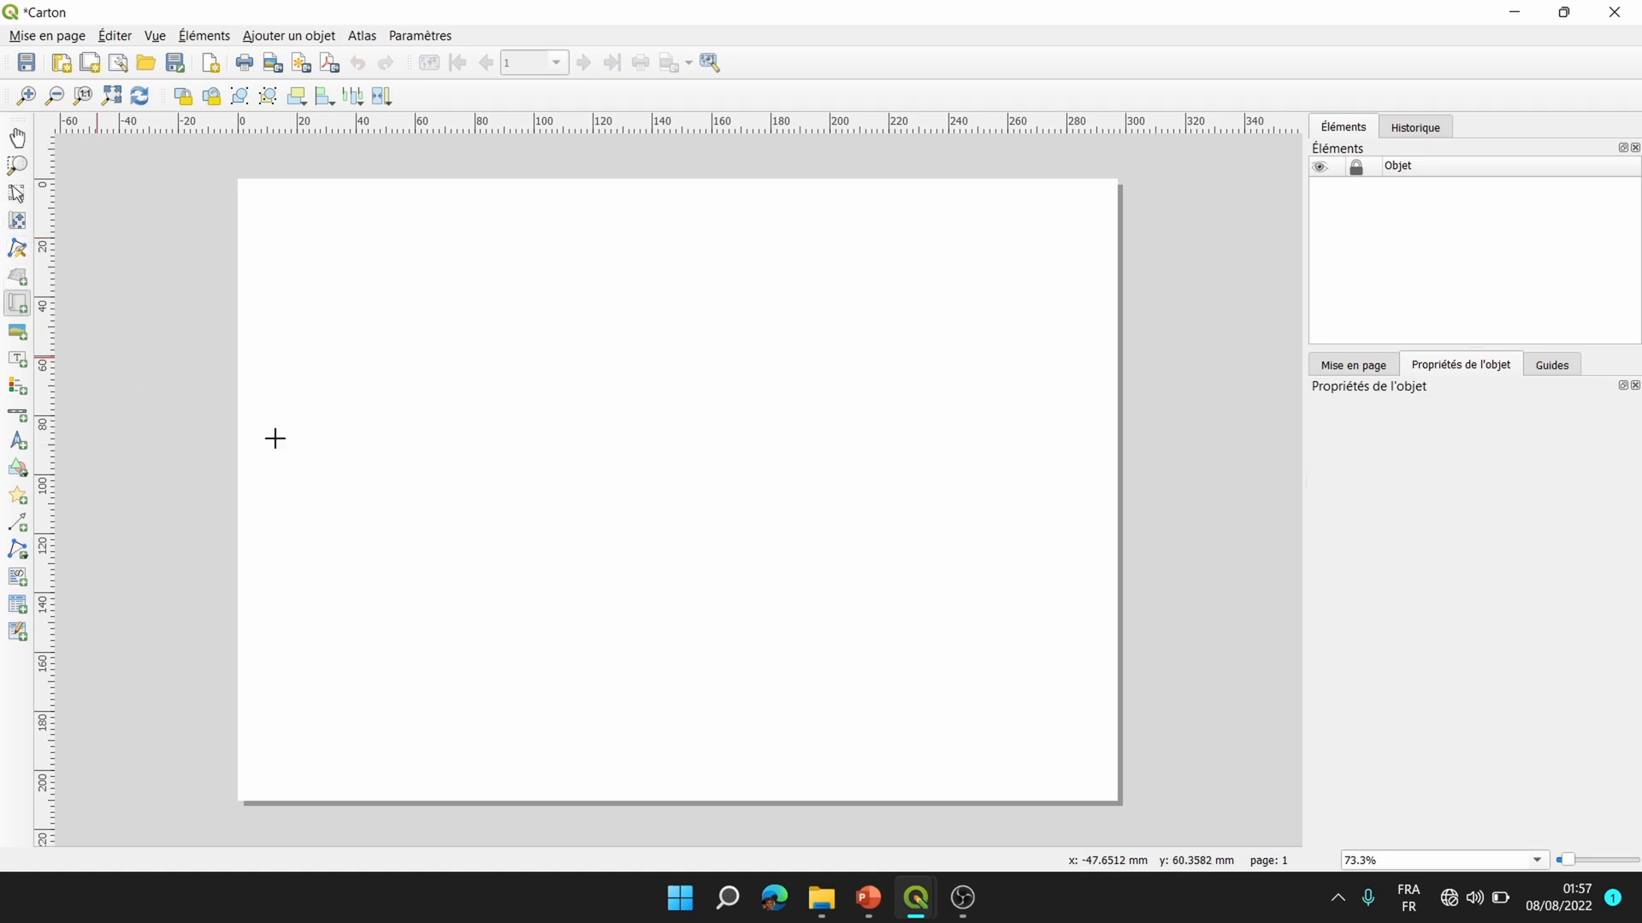
left_click_drag(257, 197, 1110, 796)
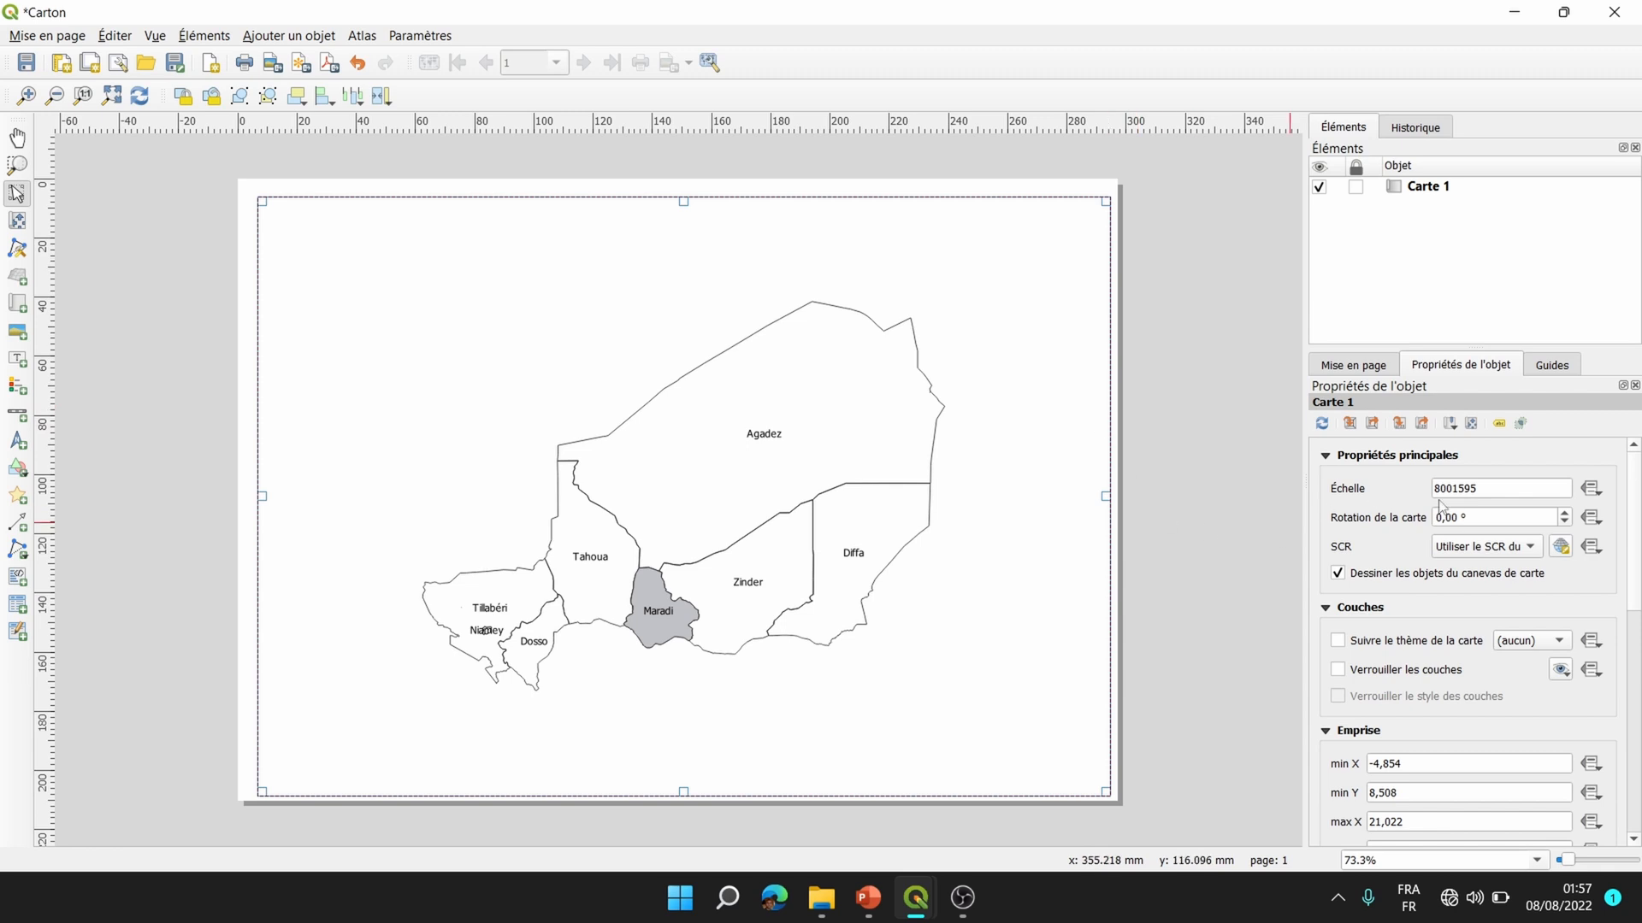
Enlarge the country within the map frame by adjusting the map scale to 5108104.
left_click_drag(1453, 487, 1401, 480)
type("530")
key("Return")
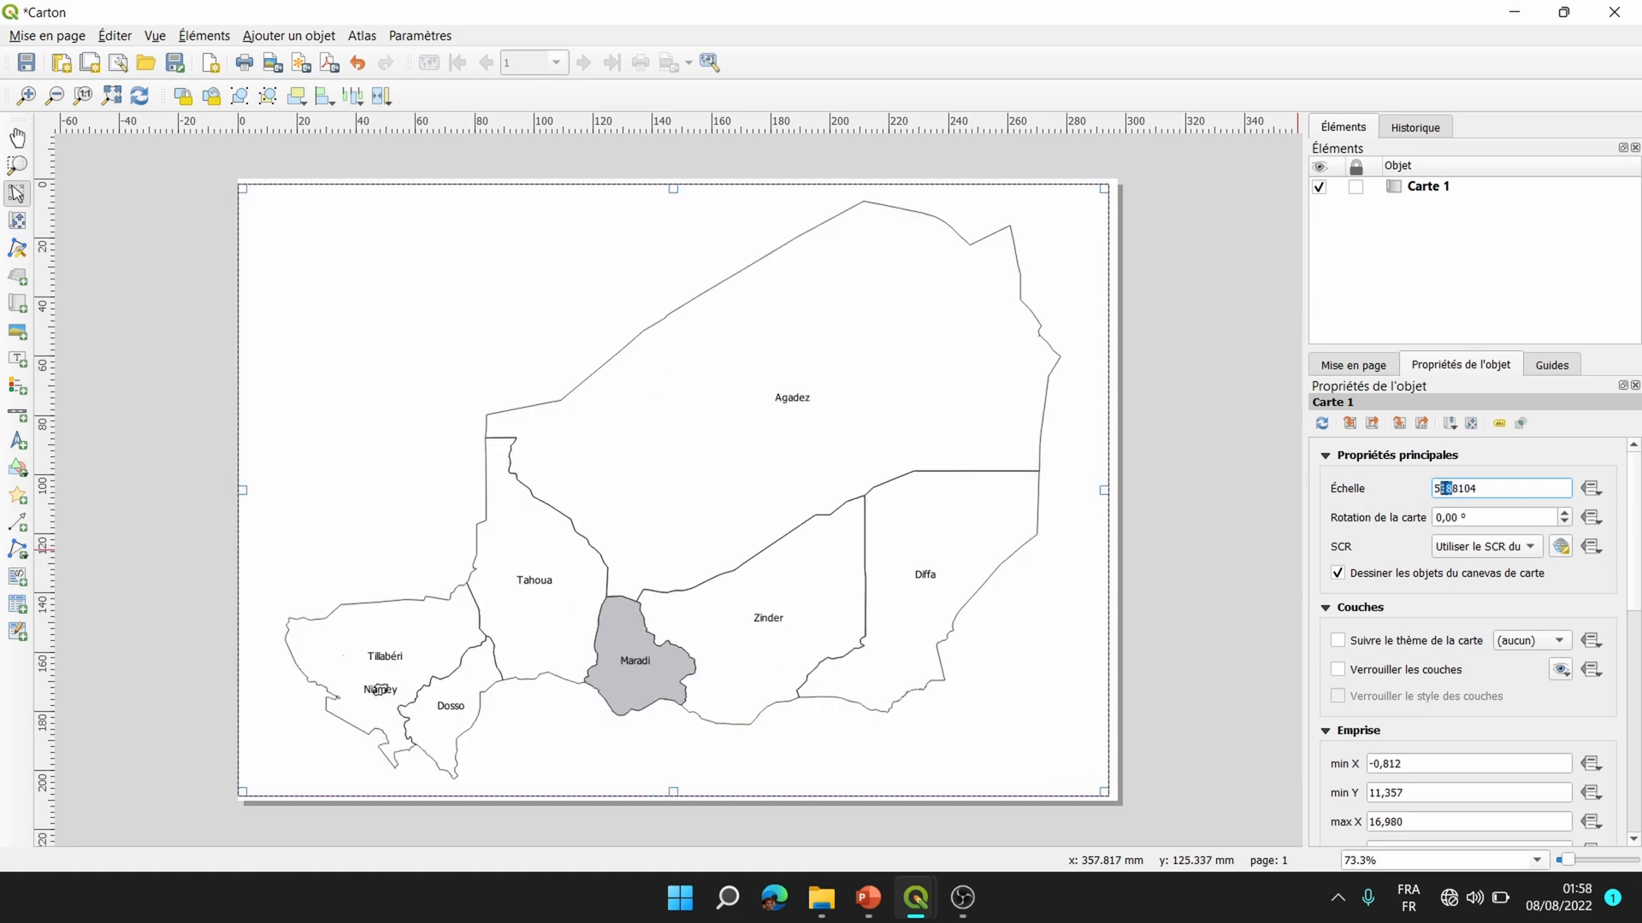
type("00")
key("Return")
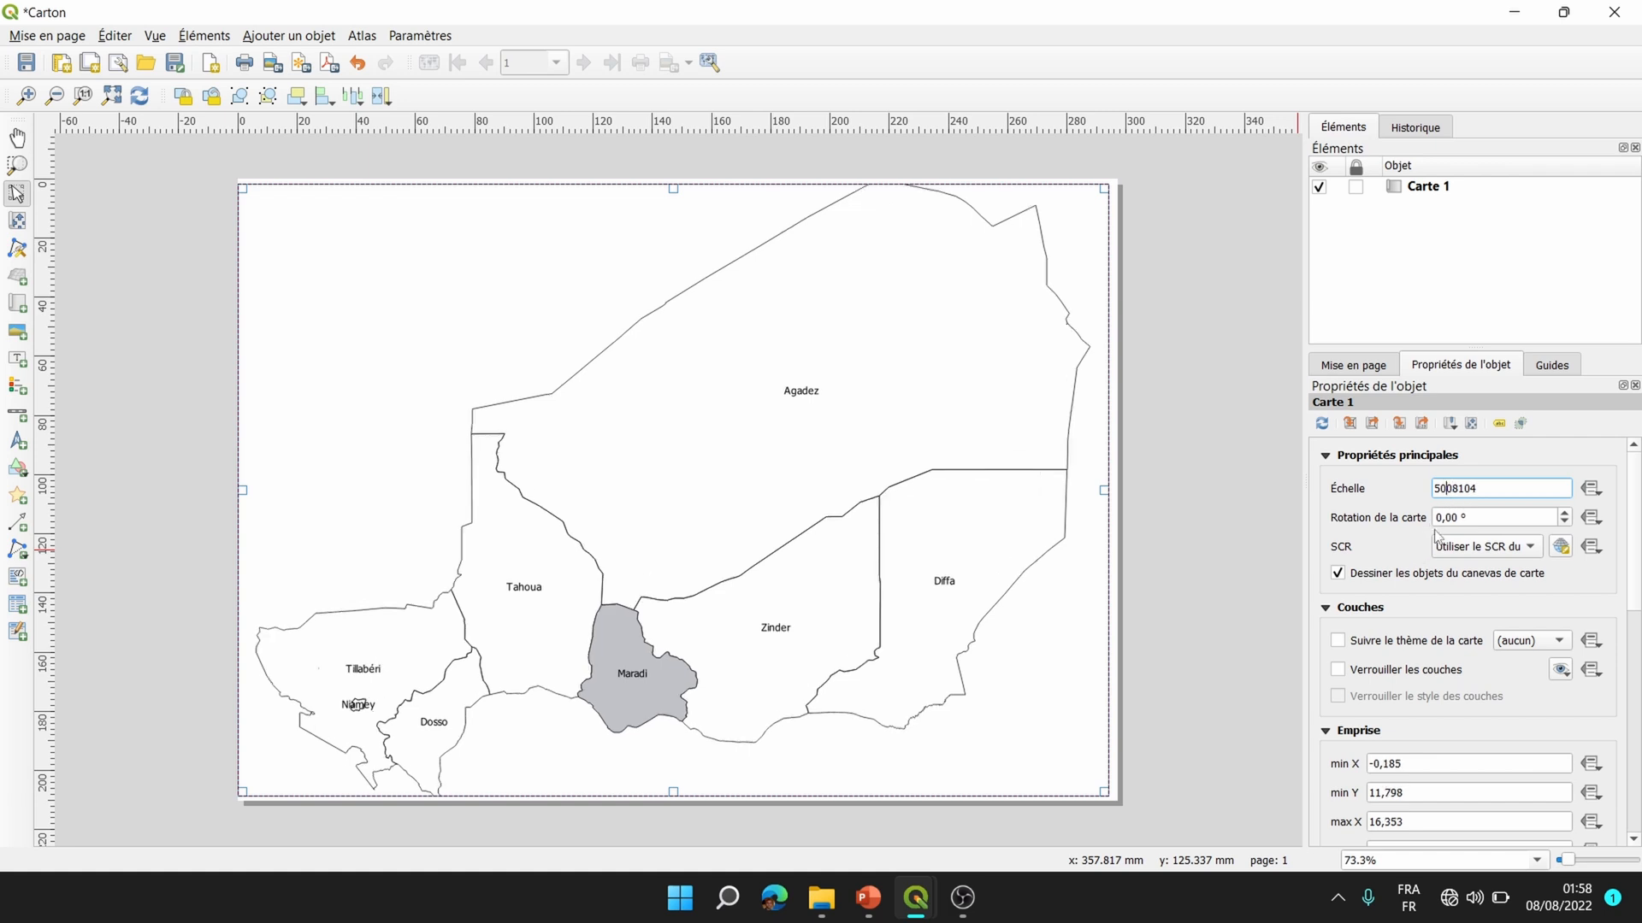
key("BackSpace")
type("1")
key("Return")
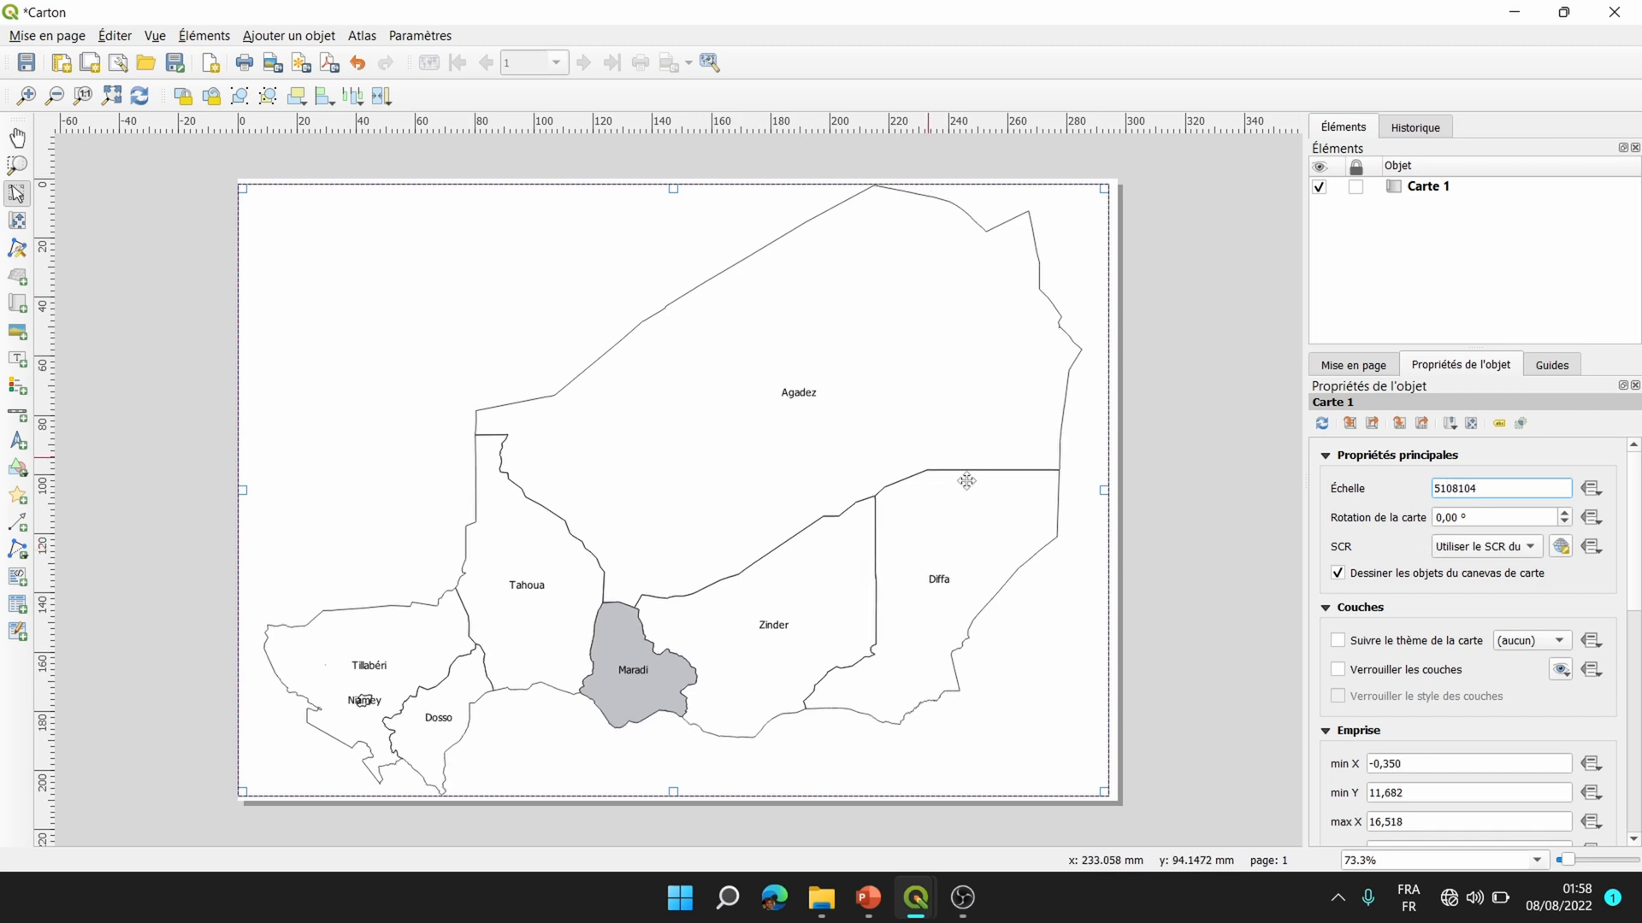
Stretch the map frame to the page's right and bottom edges, and export the layout to the desktop as Carton.png at 300 dpi.
left_click_drag(1104, 491, 1110, 492)
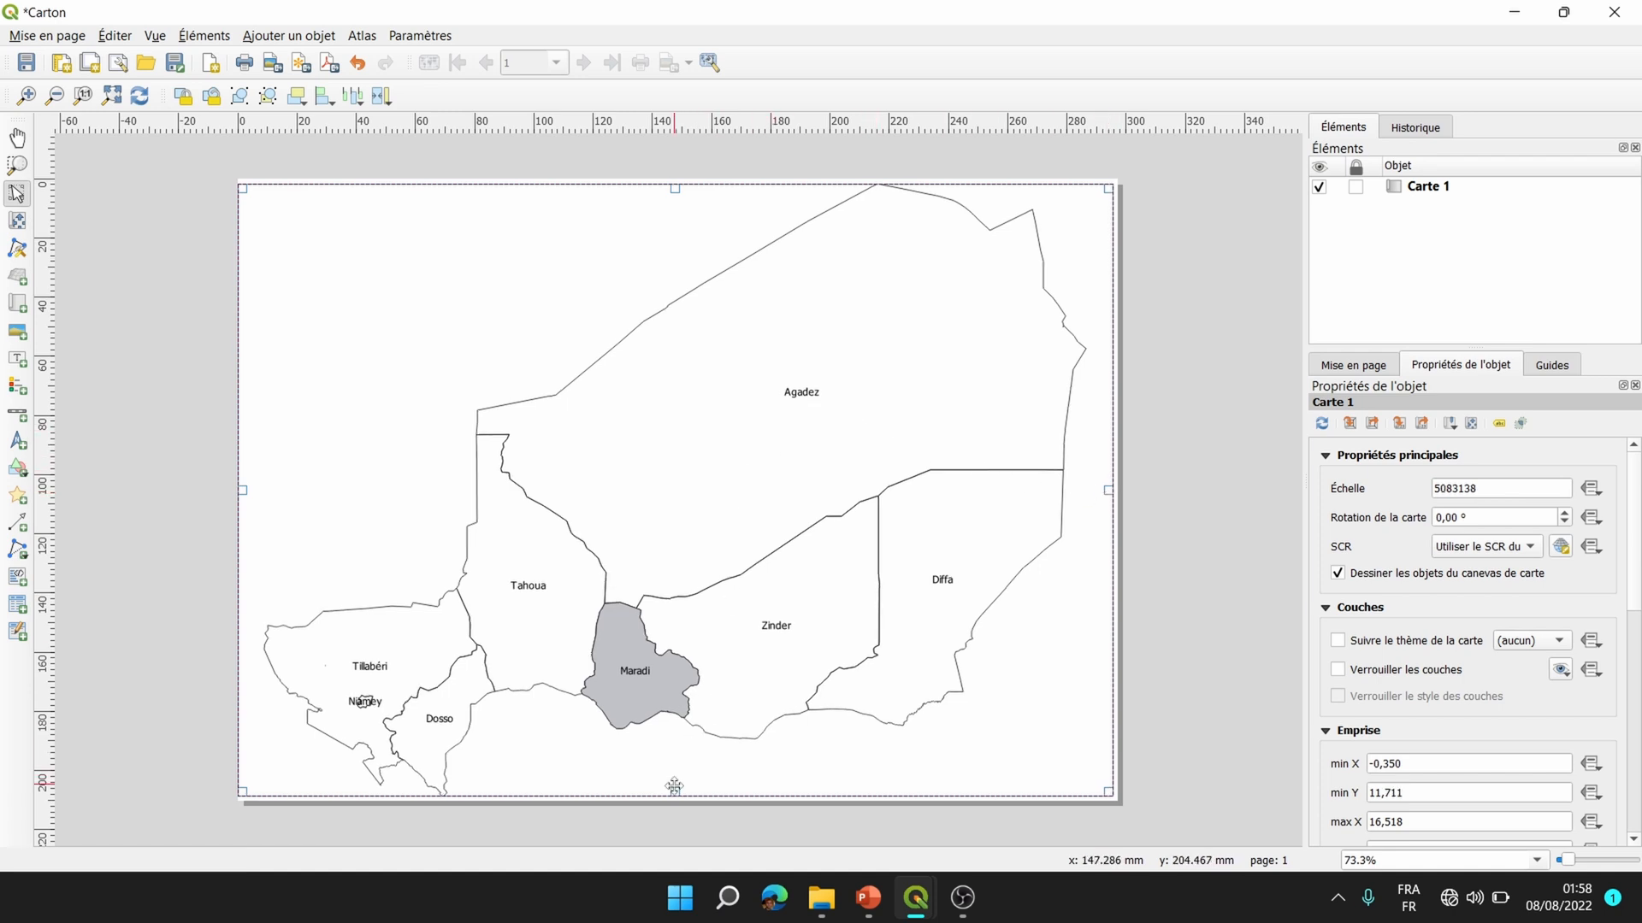
left_click_drag(674, 788, 675, 792)
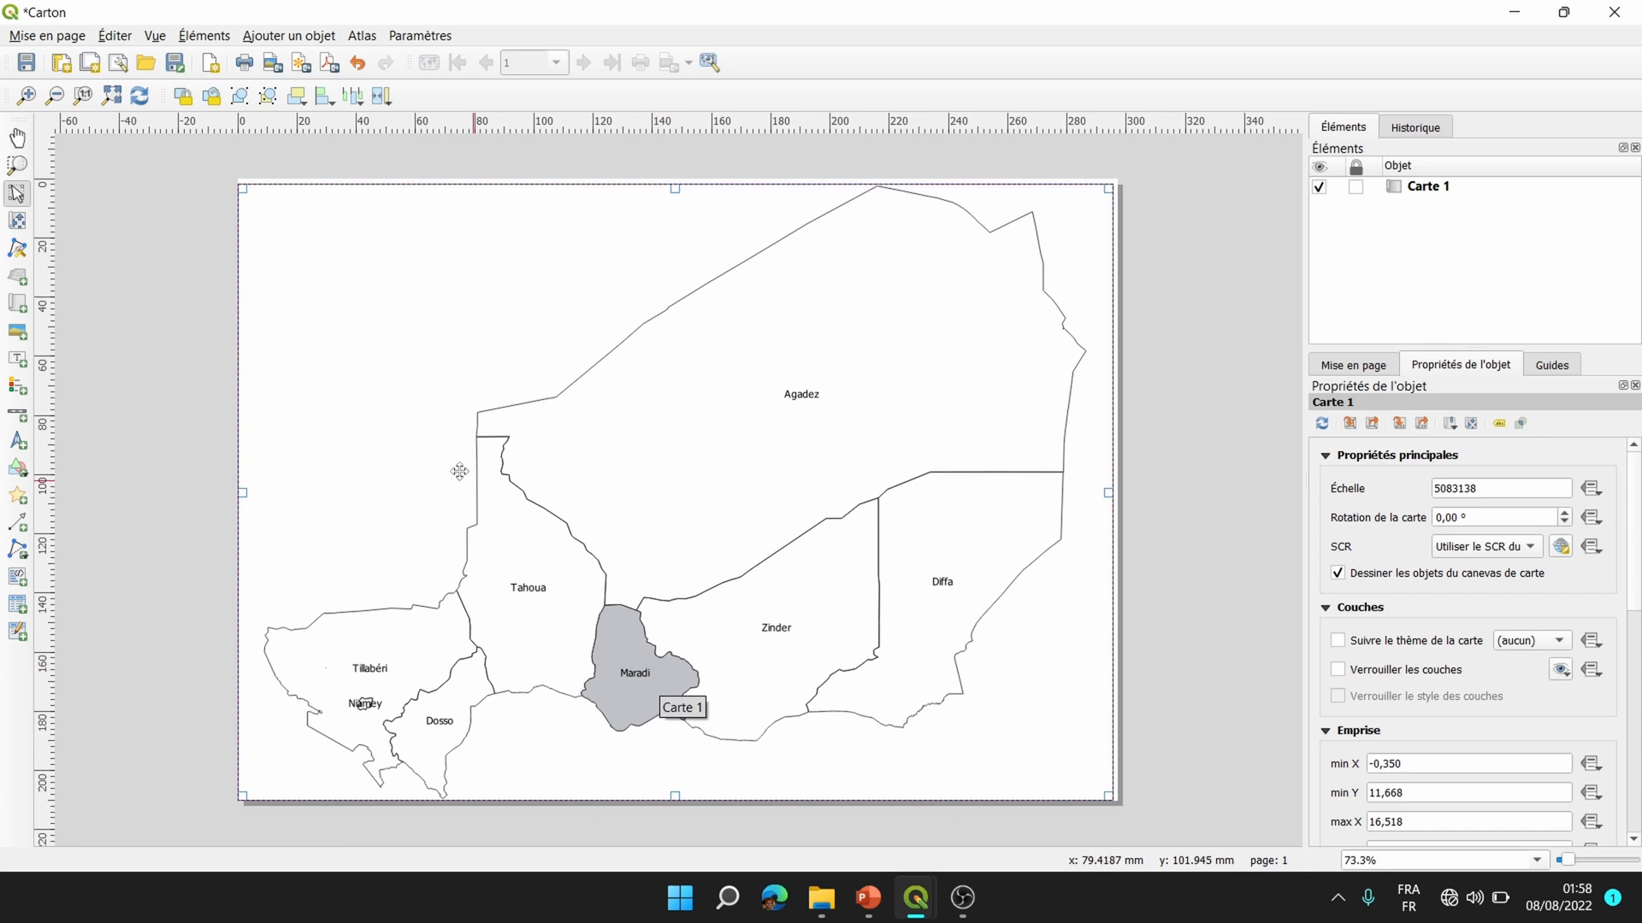
left_click(270, 63)
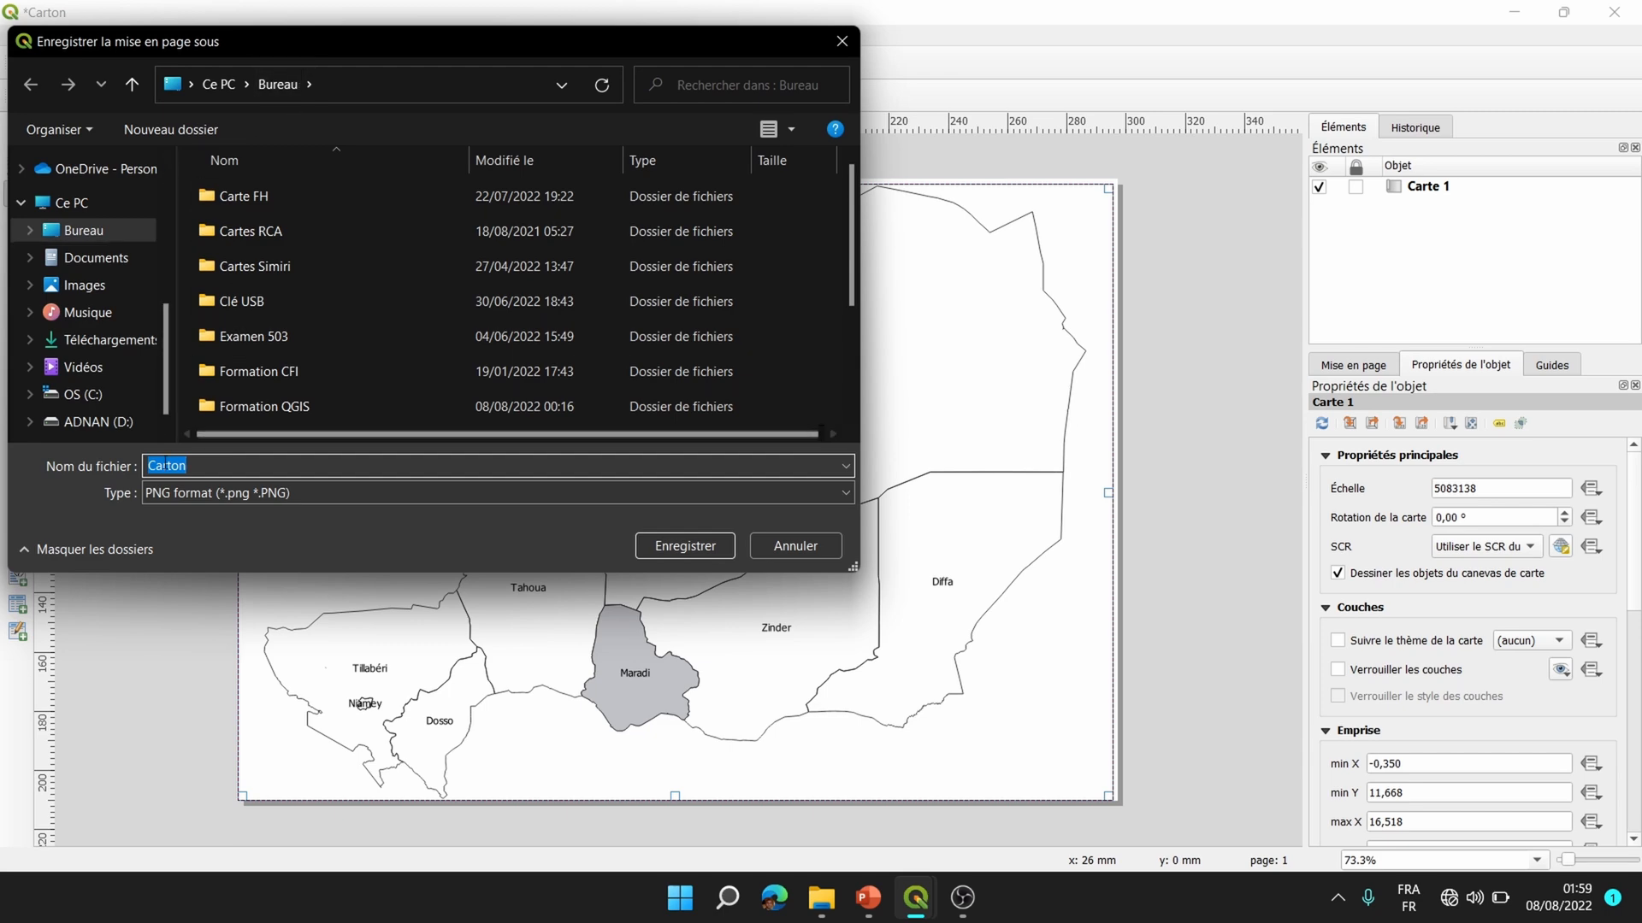
left_click(661, 547)
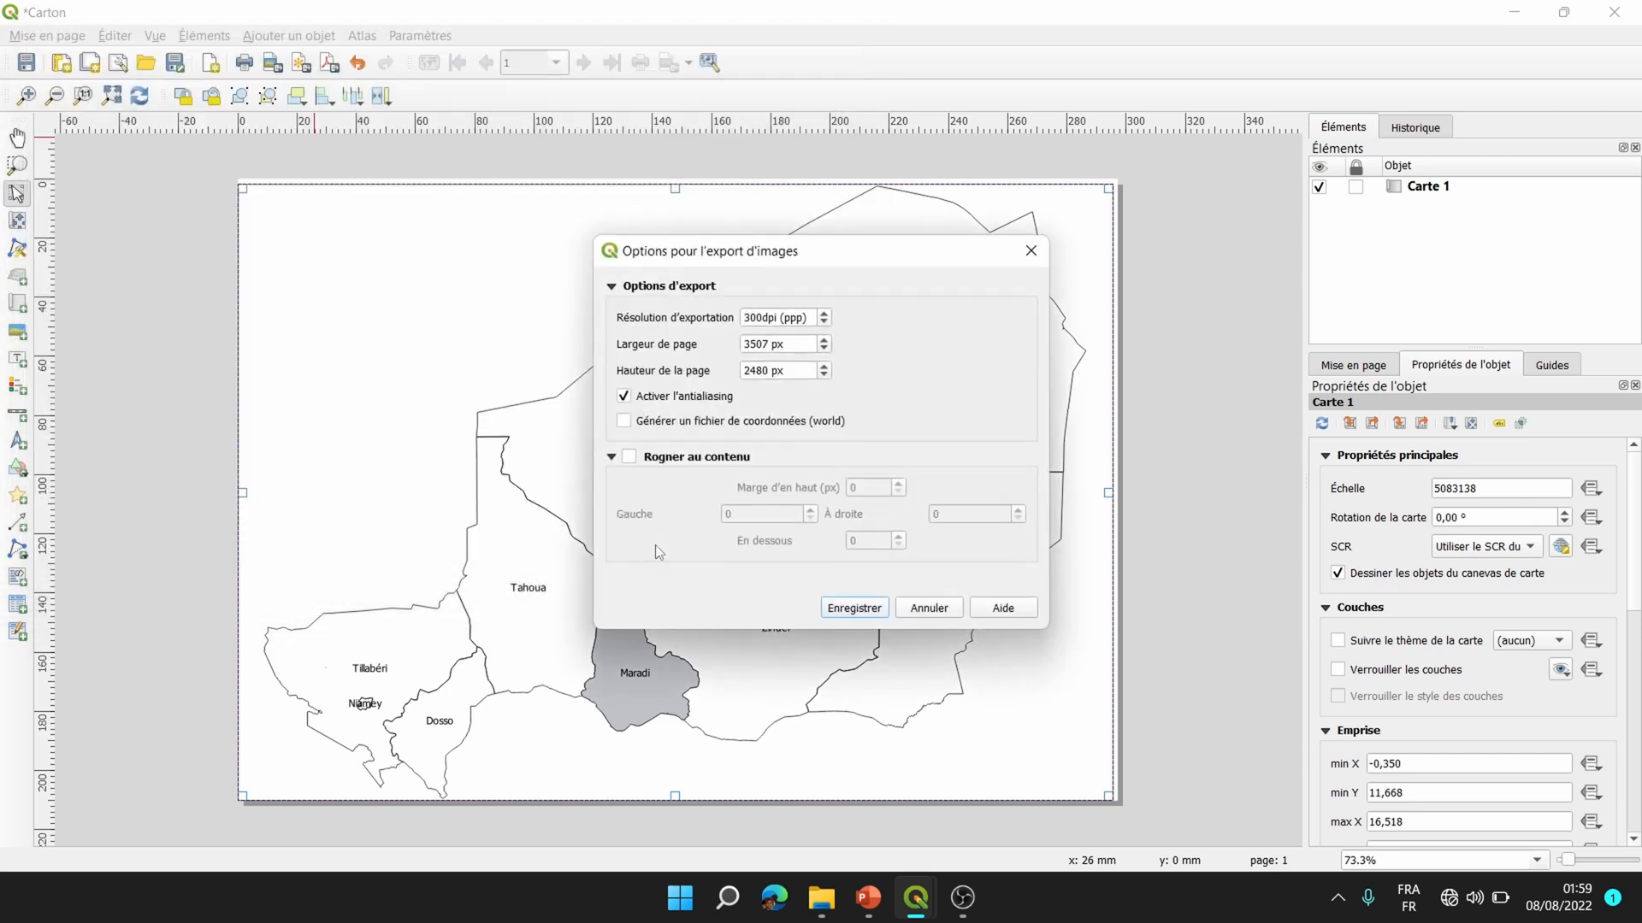
left_click(854, 610)
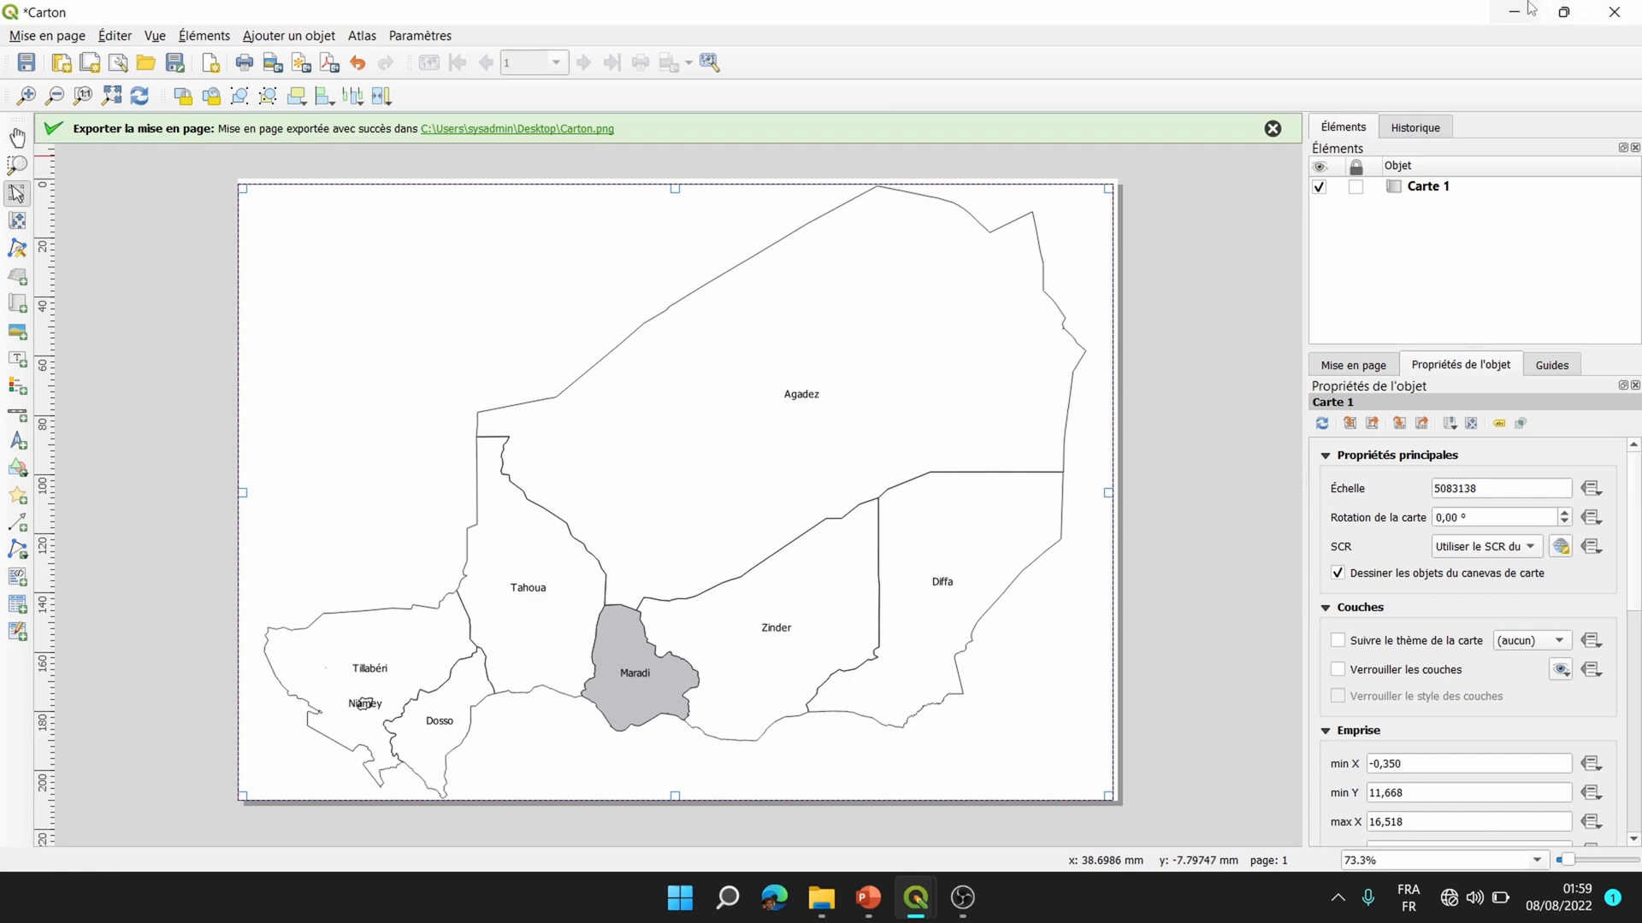
View the exported Carton image from the desktop, and close it after checking.
left_click(1500, 10)
left_click(1512, 12)
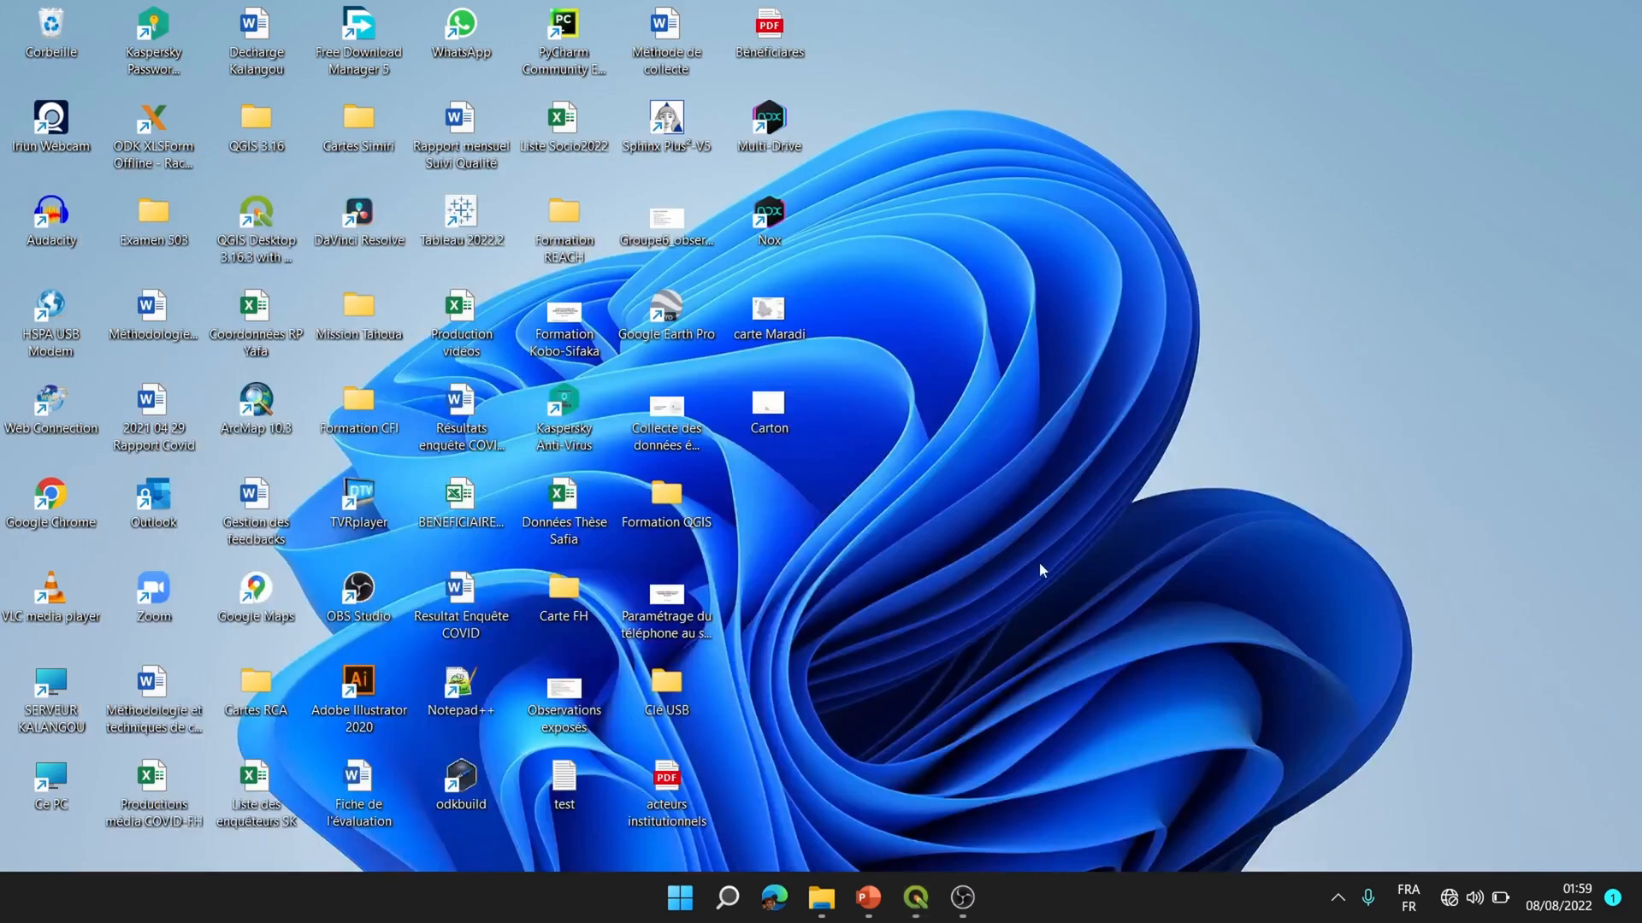
double_click(765, 403)
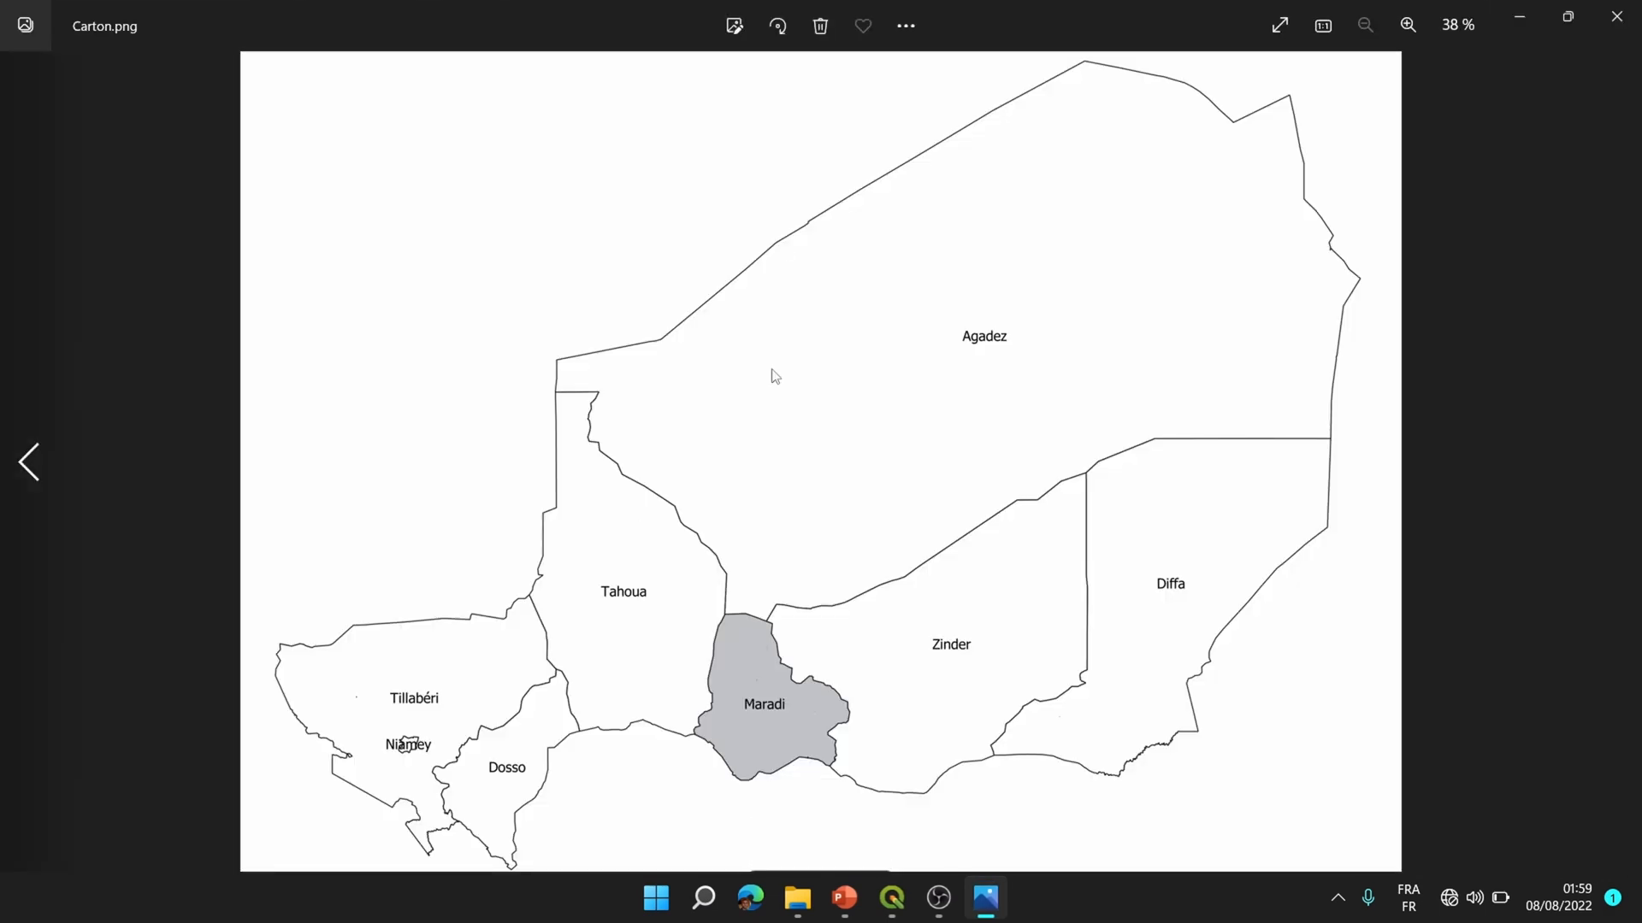
left_click(1638, 7)
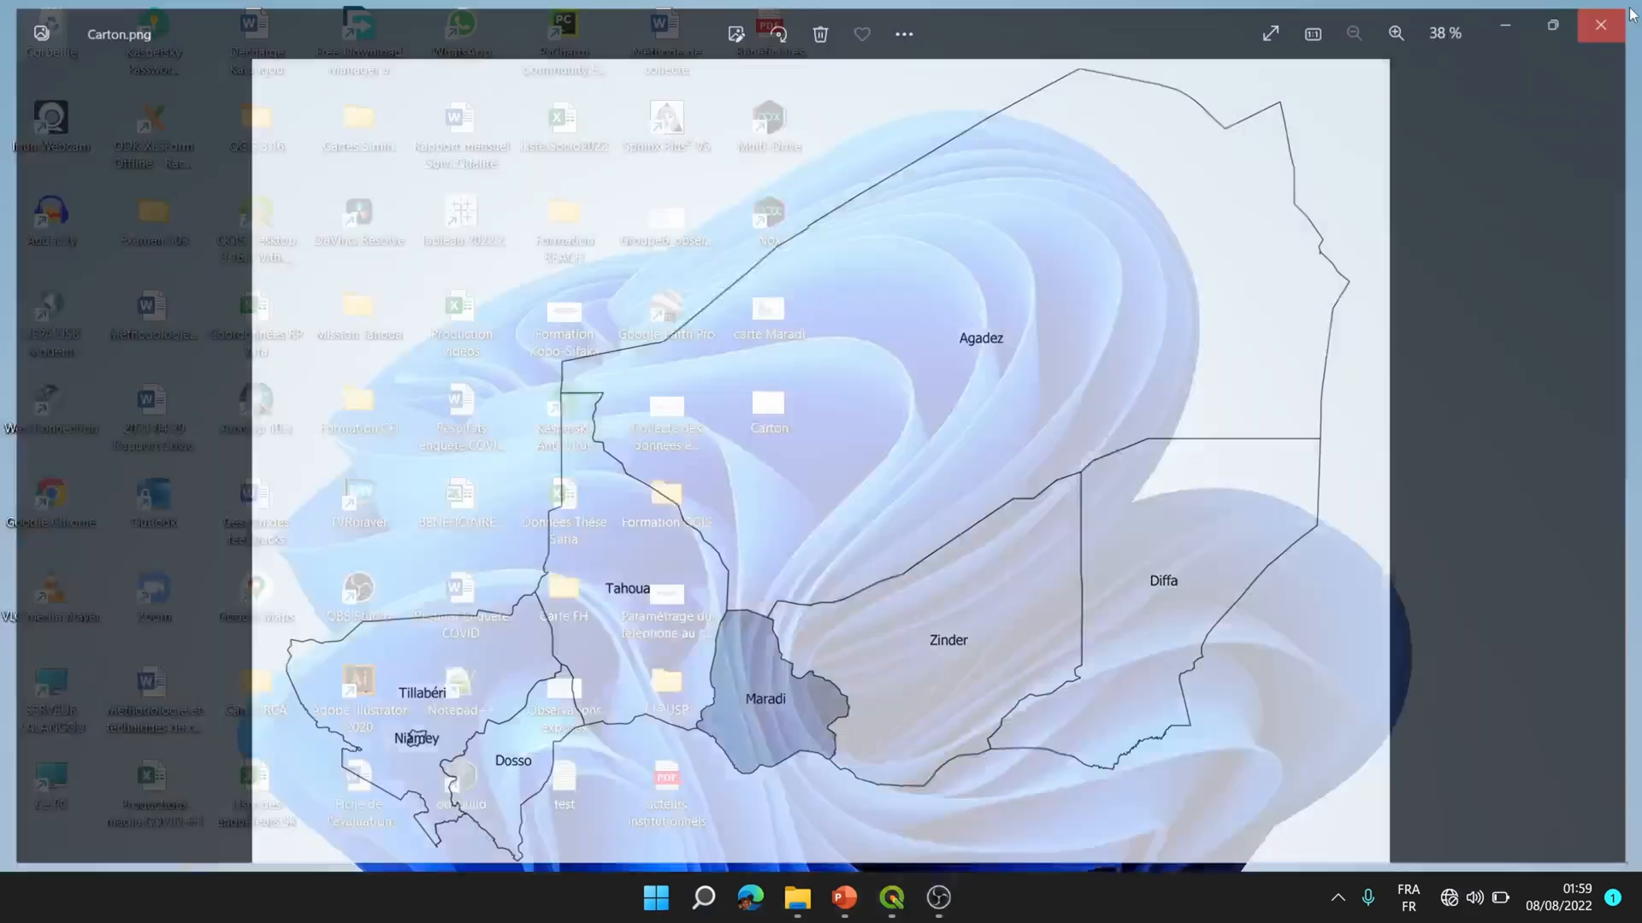
Switch back to the QGIS main window and open the recent project "ma carte", discarding the current untitled project.
mouse_move(915, 898)
left_click(834, 831)
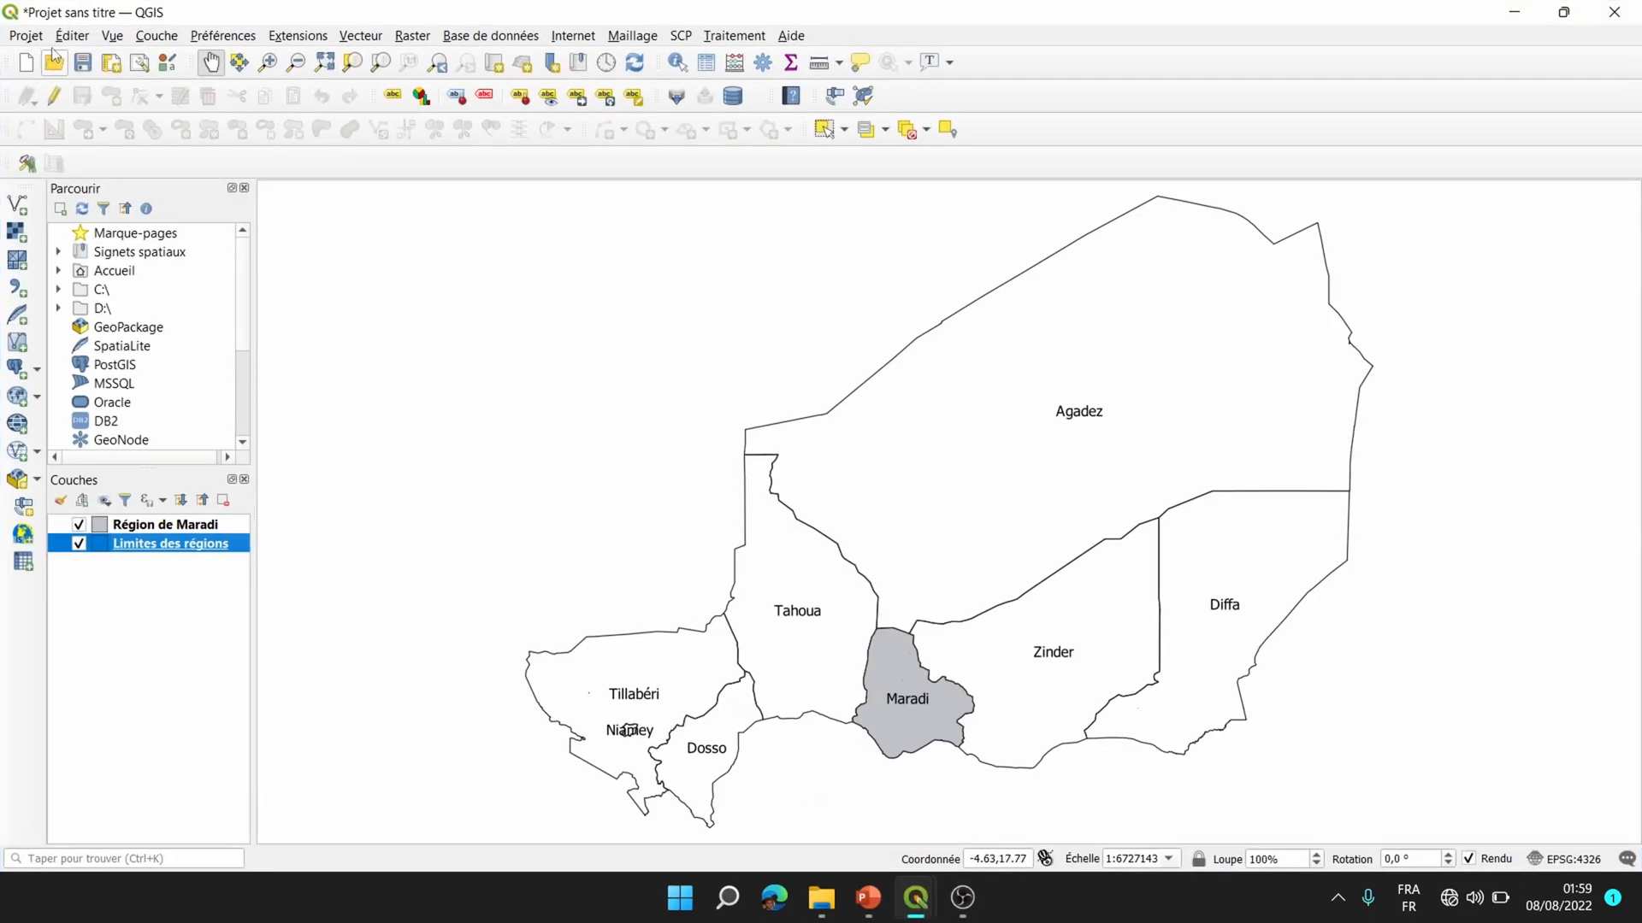
left_click(28, 37)
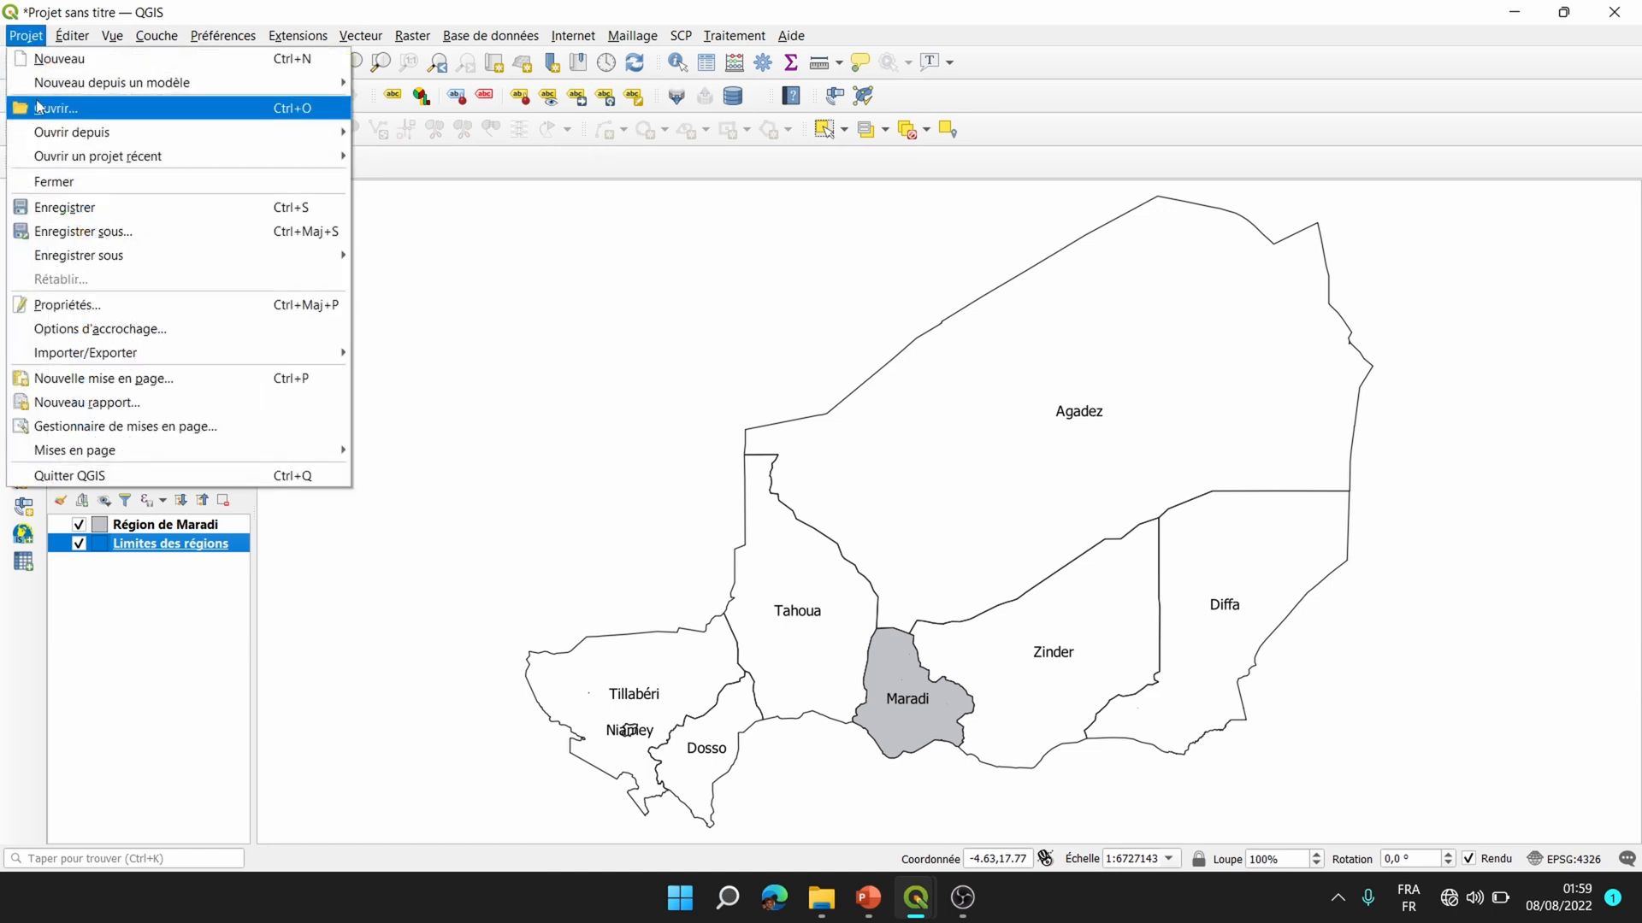
key("Escape")
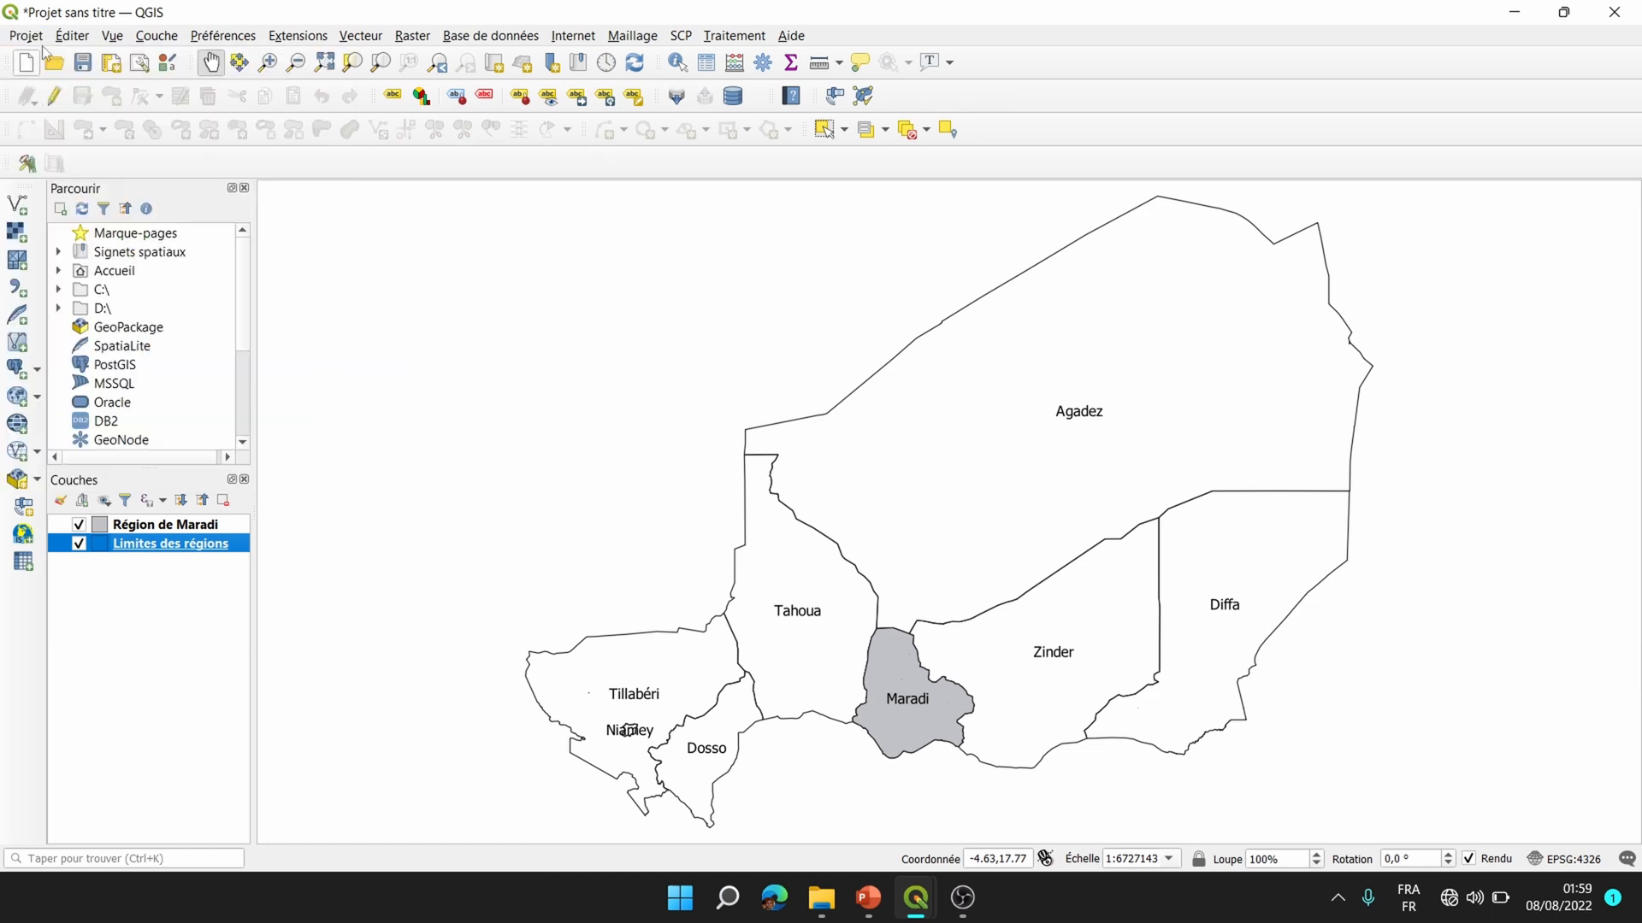
left_click(36, 39)
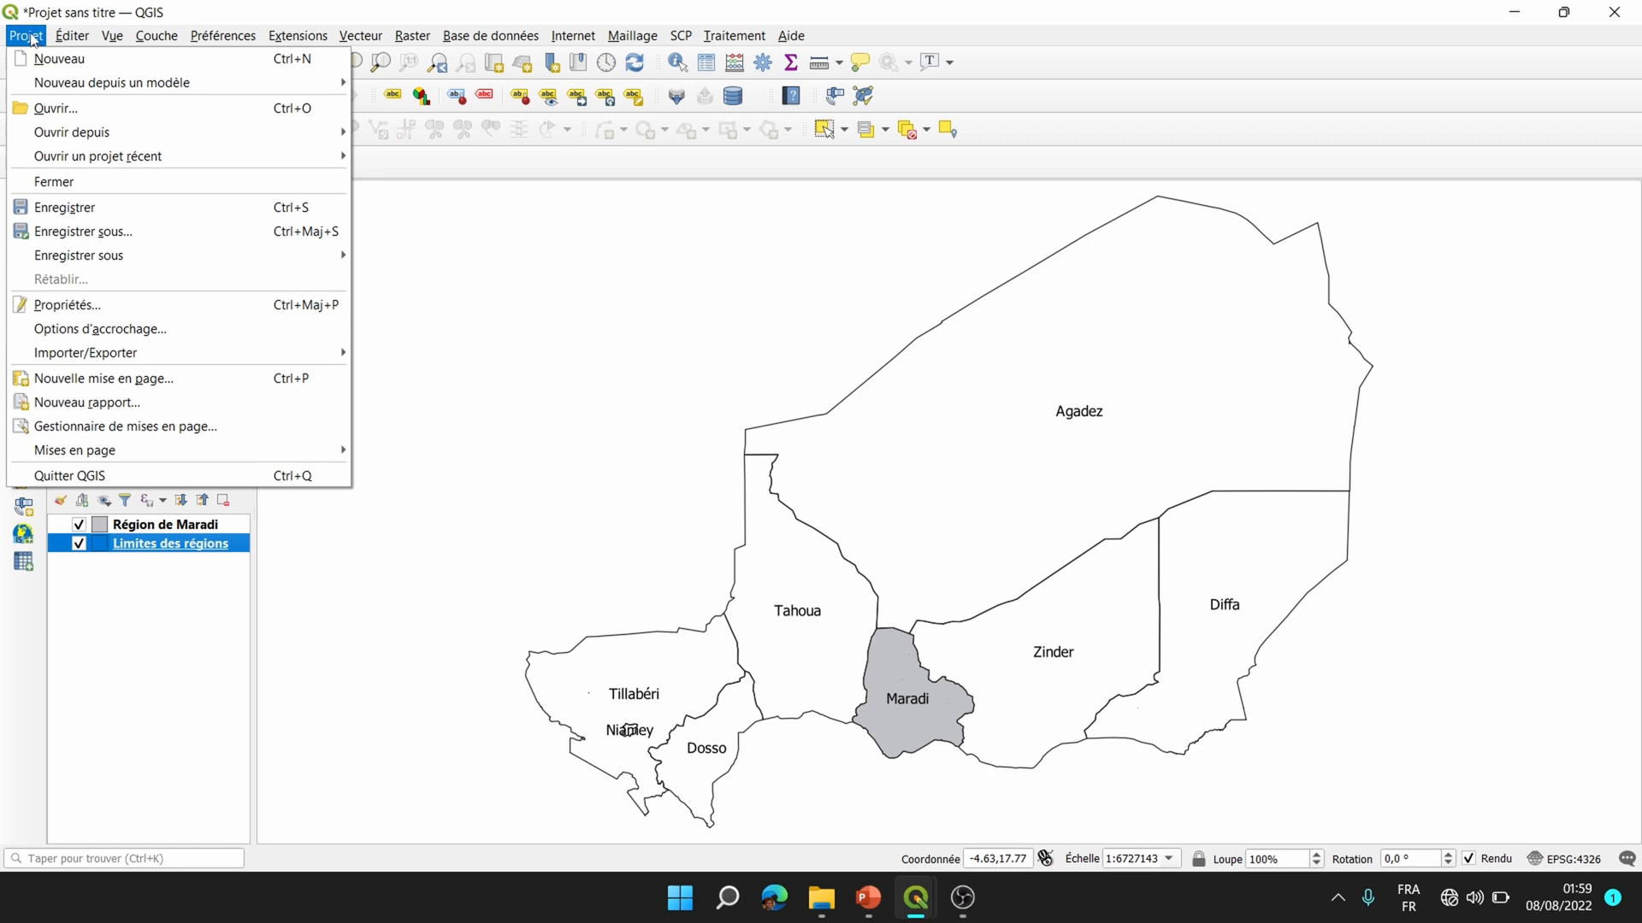
mouse_move(71, 159)
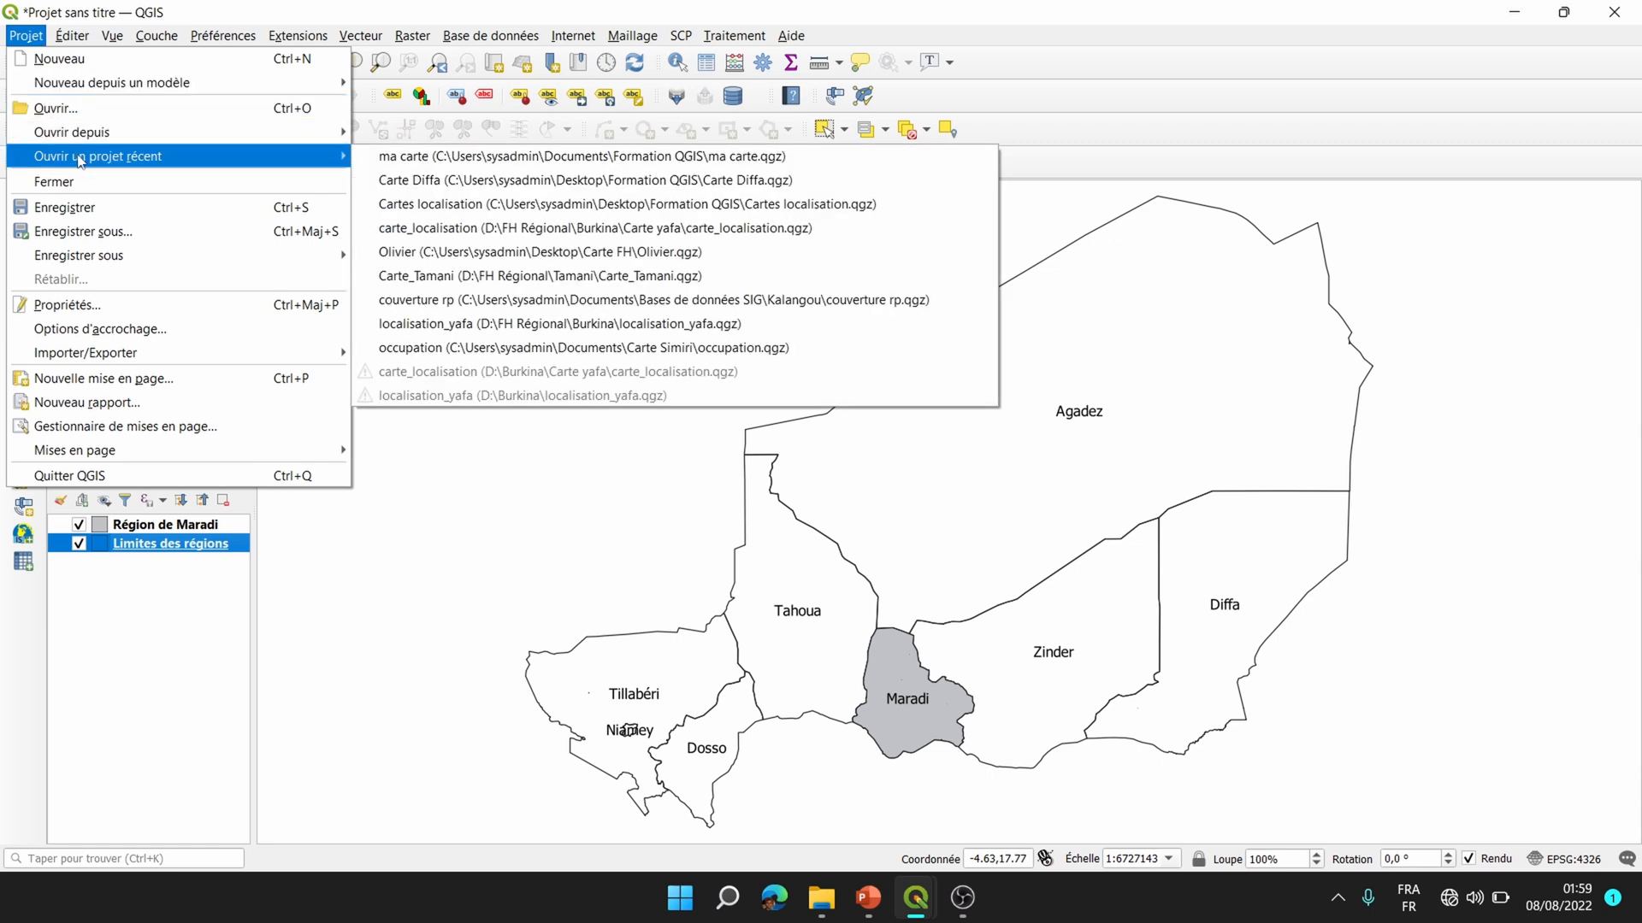
left_click(430, 159)
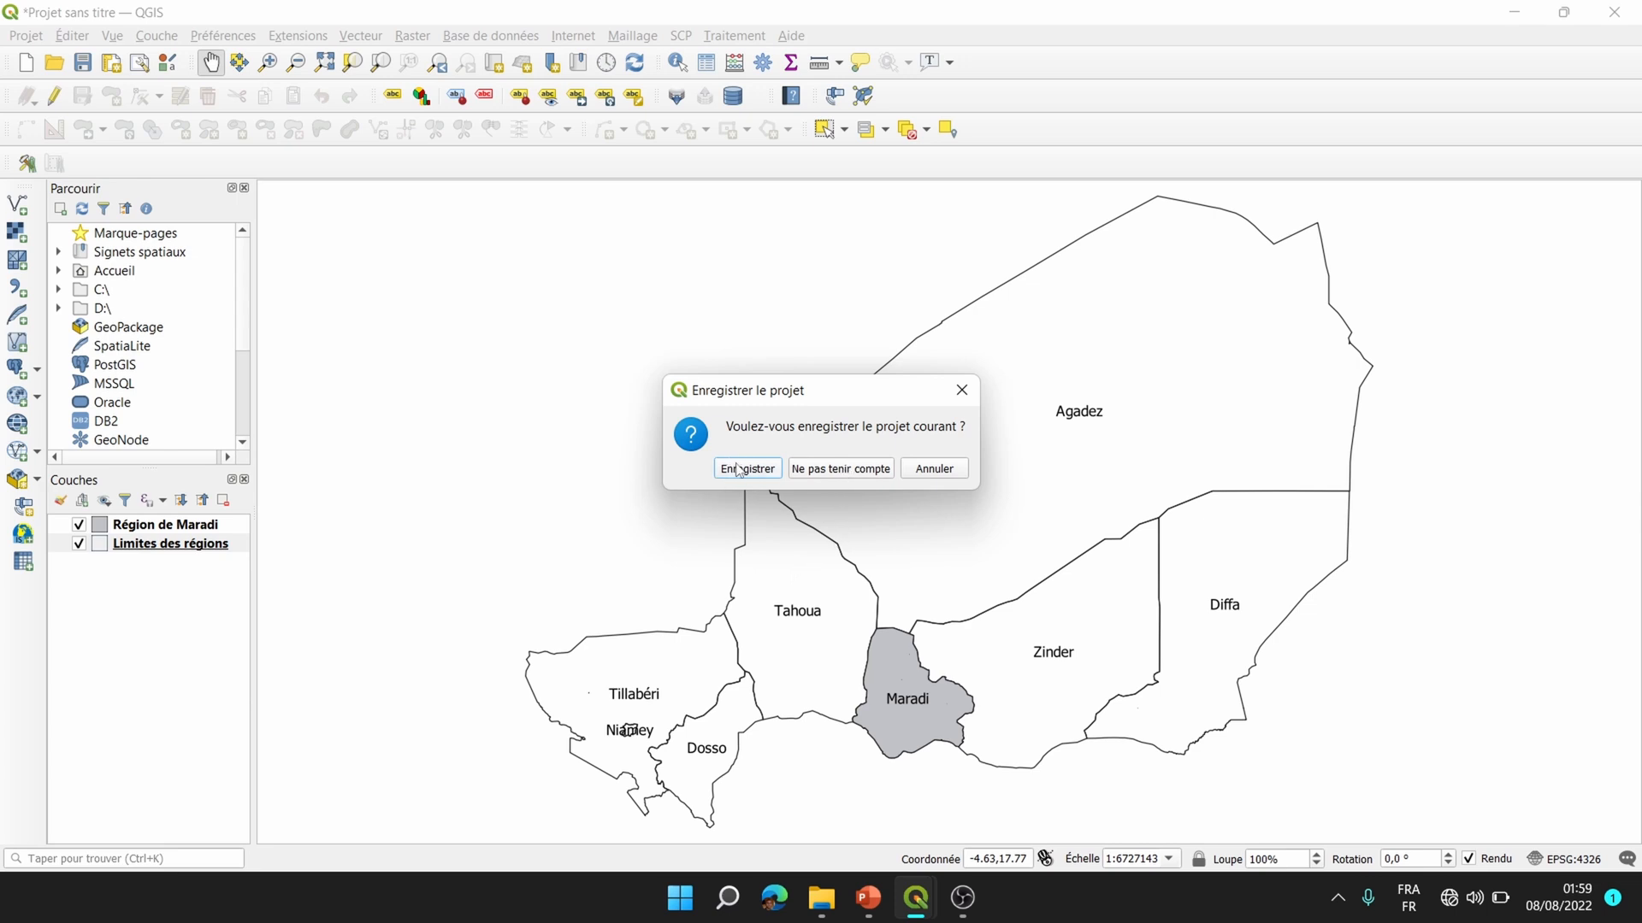
left_click(834, 470)
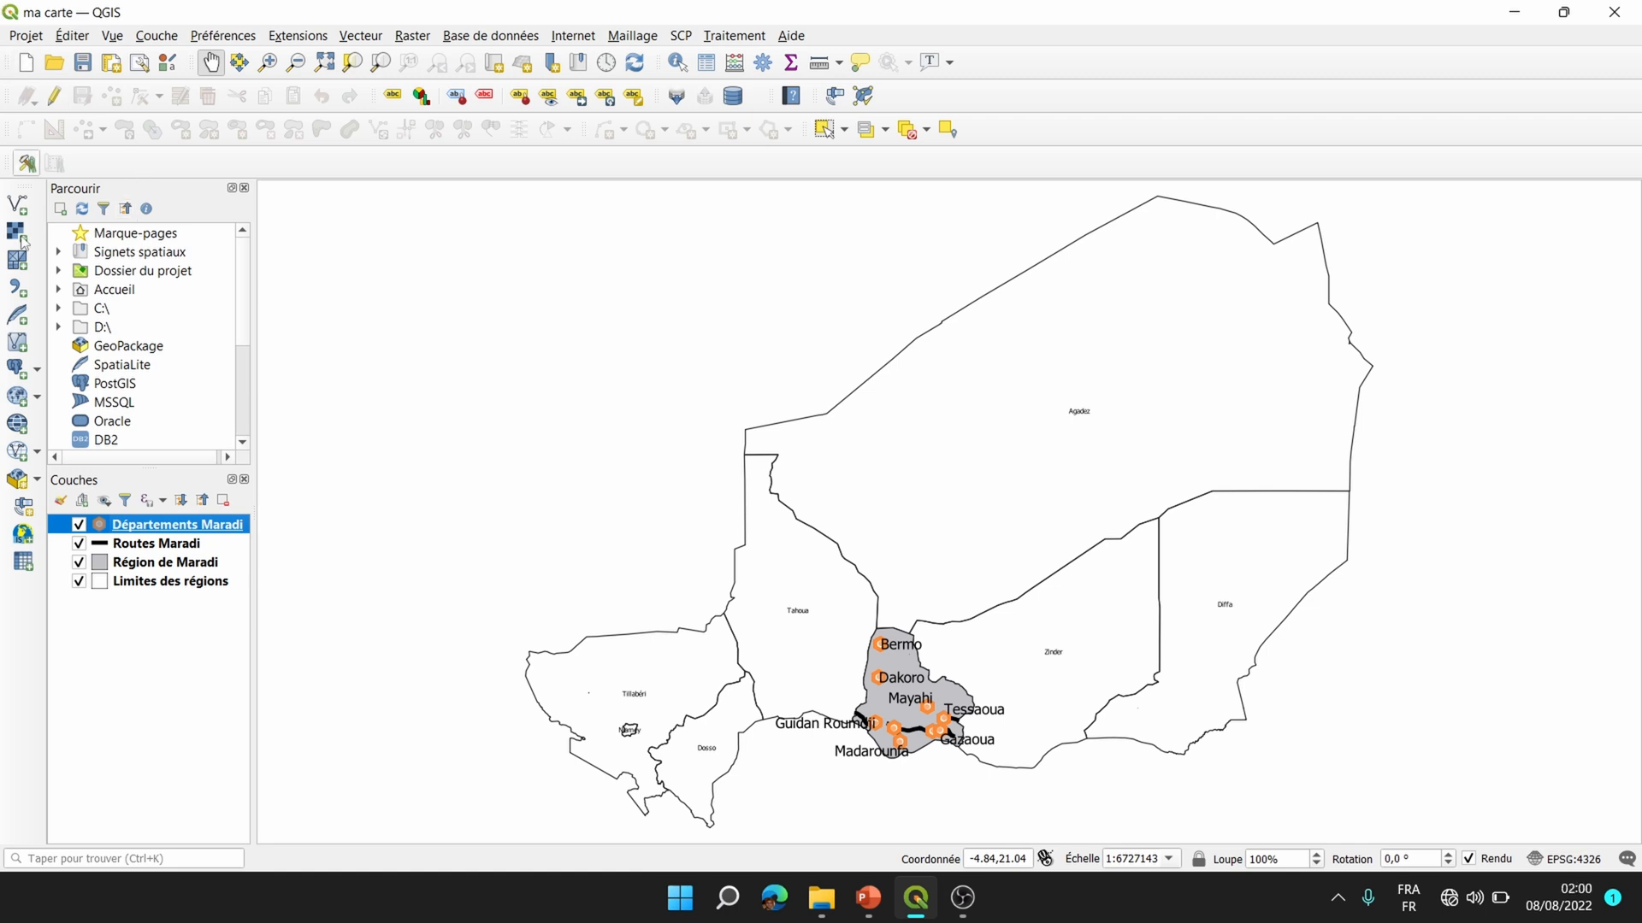
Open the existing print layout "carte Maradi" and show its full page.
left_click(26, 37)
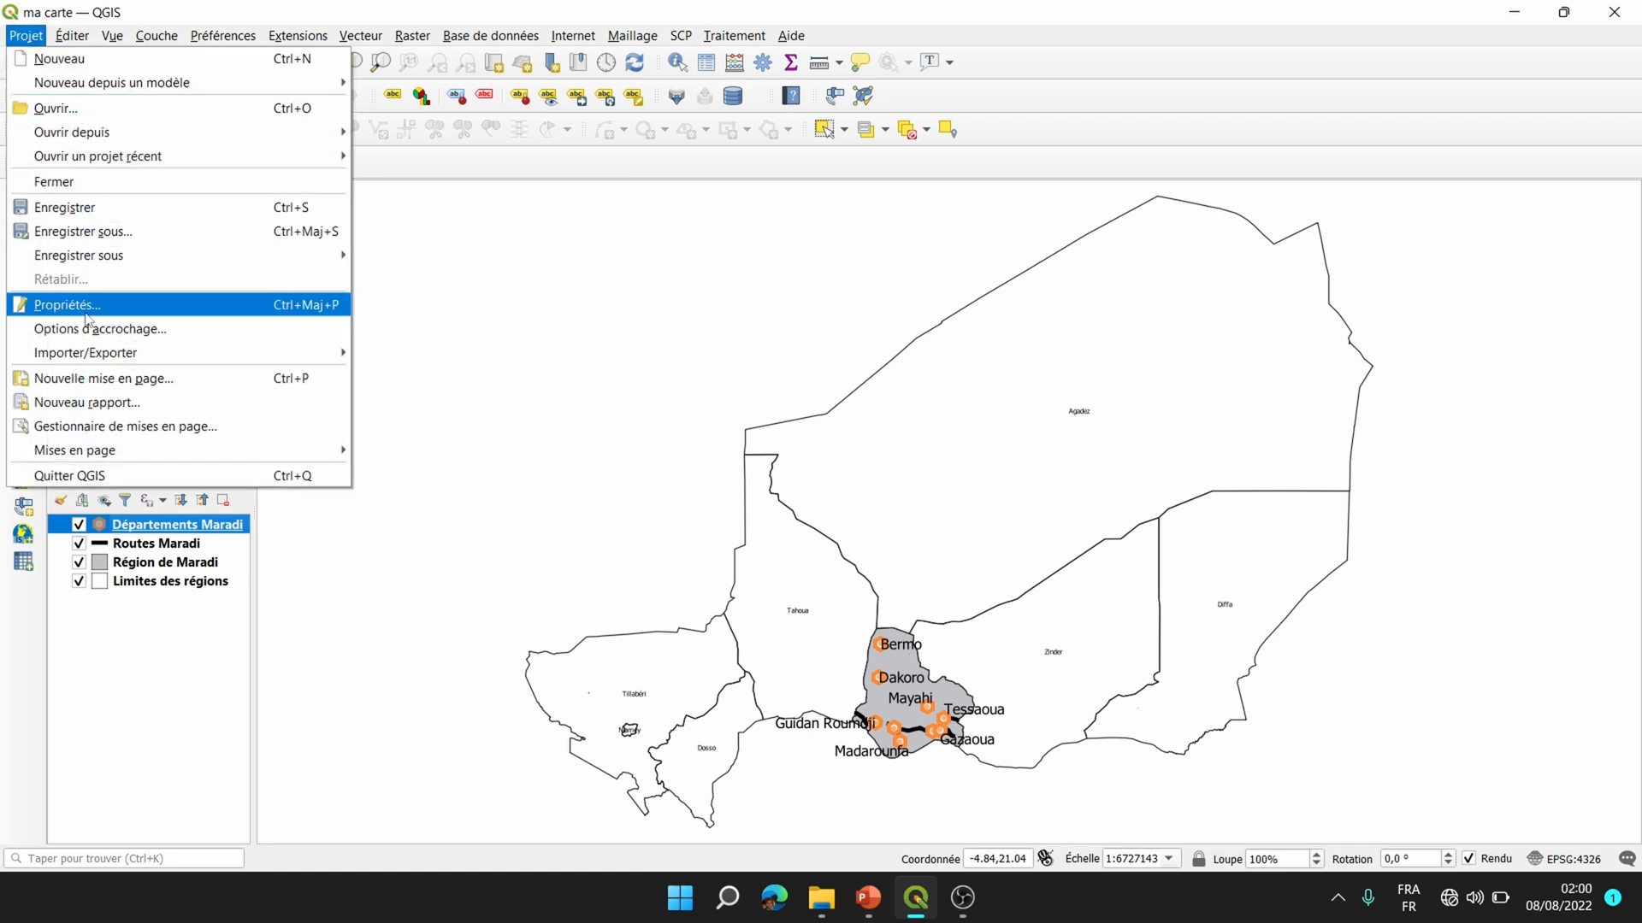
left_click(107, 428)
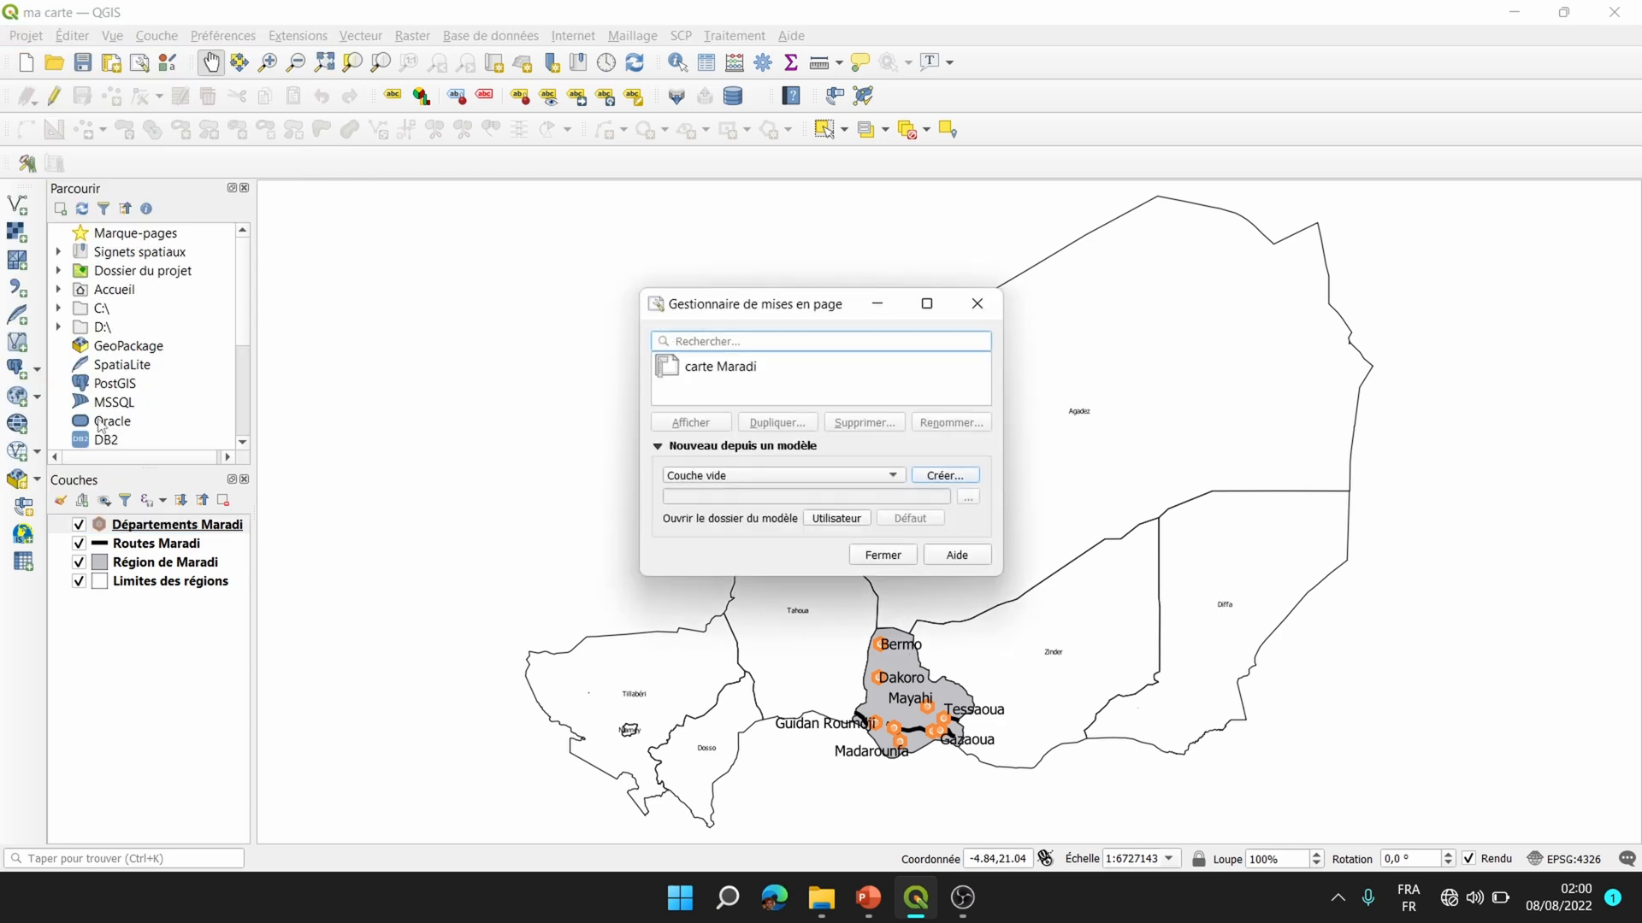
left_click(712, 376)
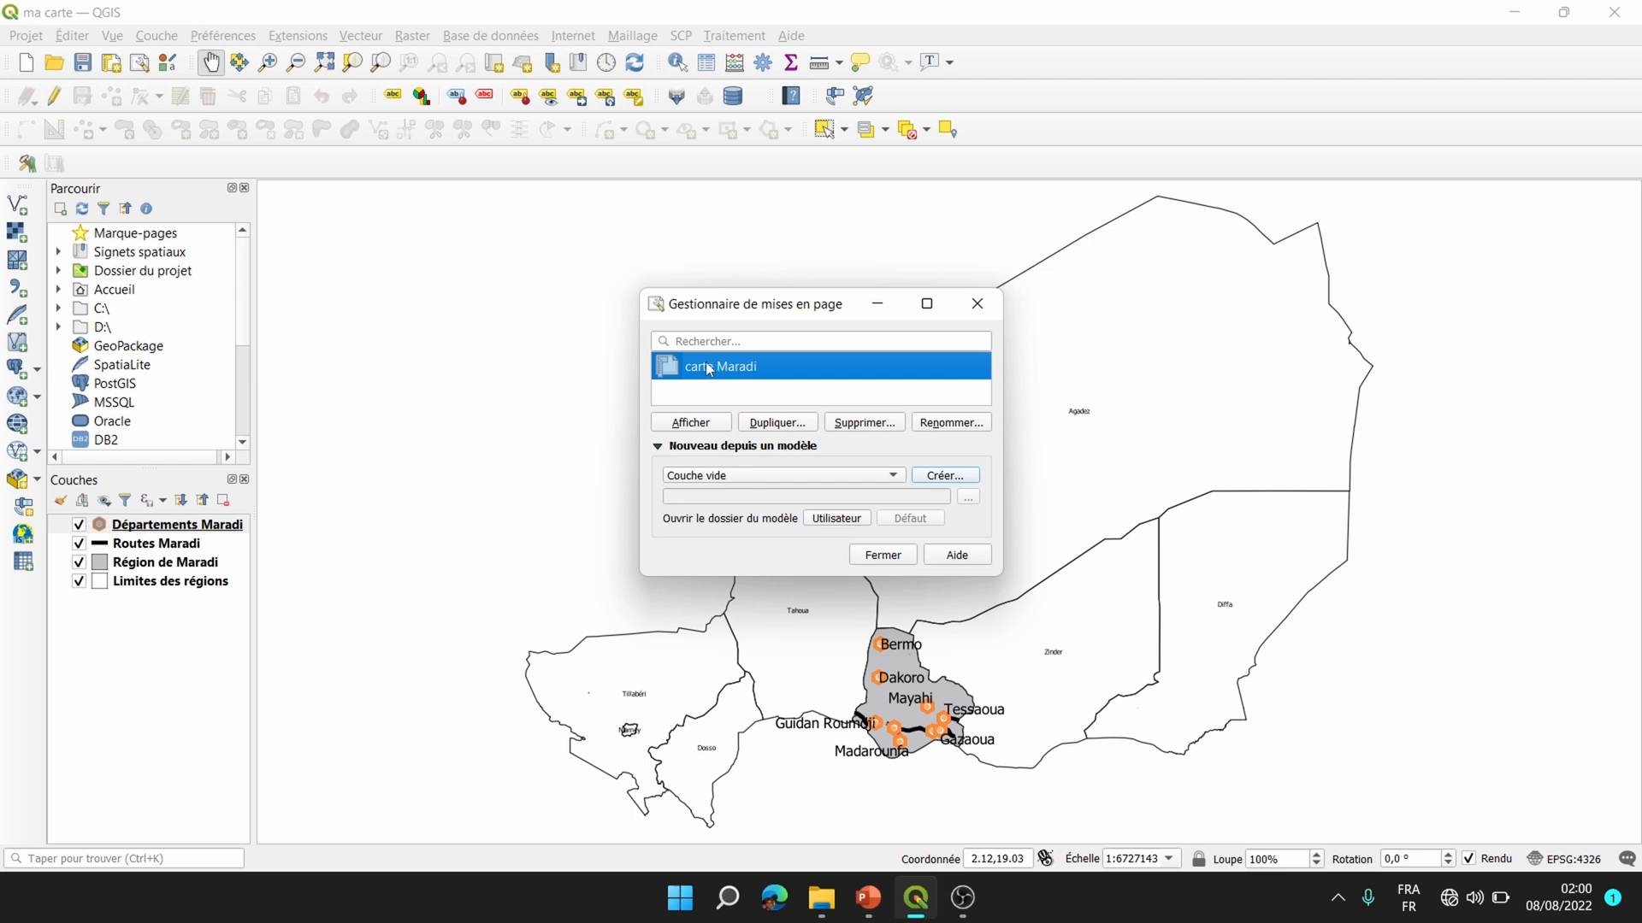
left_click(691, 424)
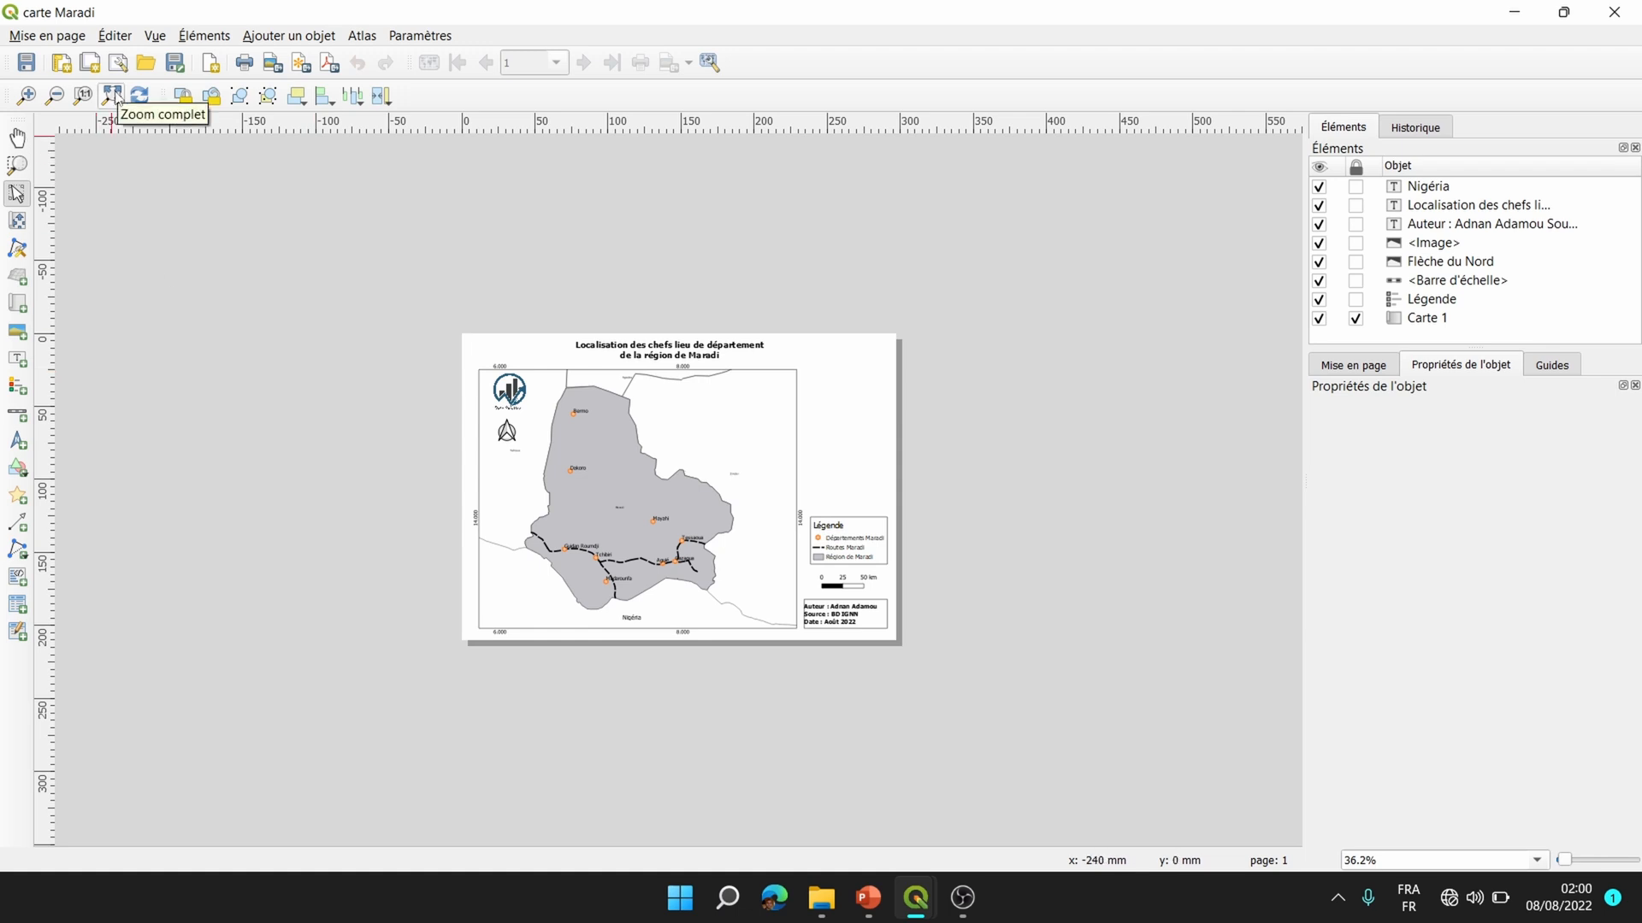
left_click(112, 95)
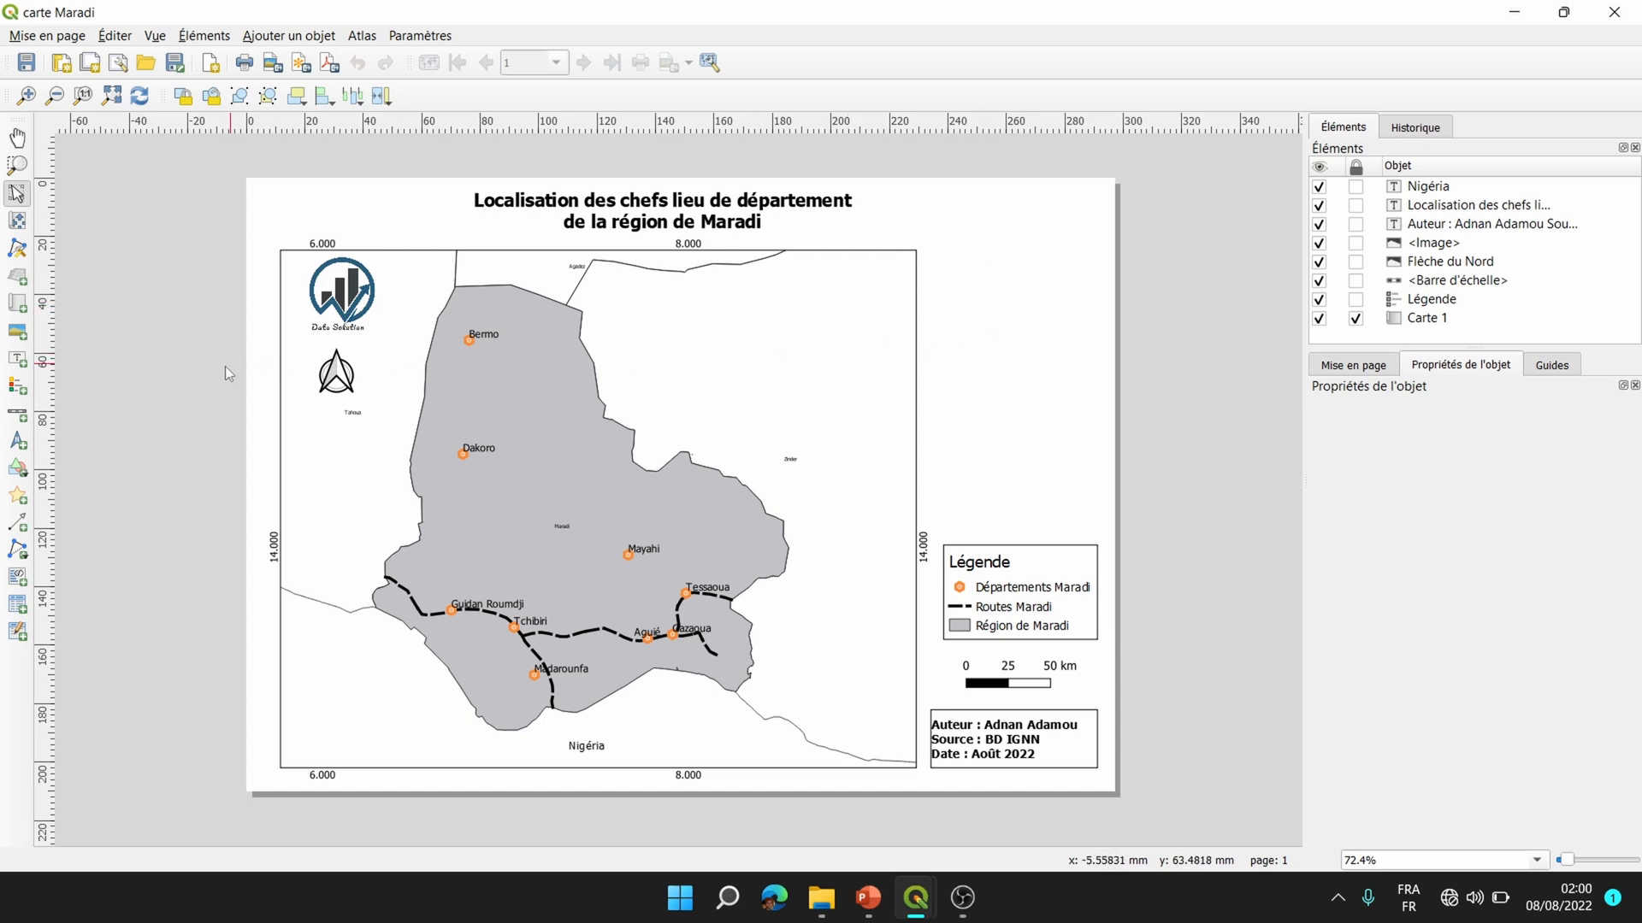
Add an image item to the carte Maradi layout.
left_click(16, 332)
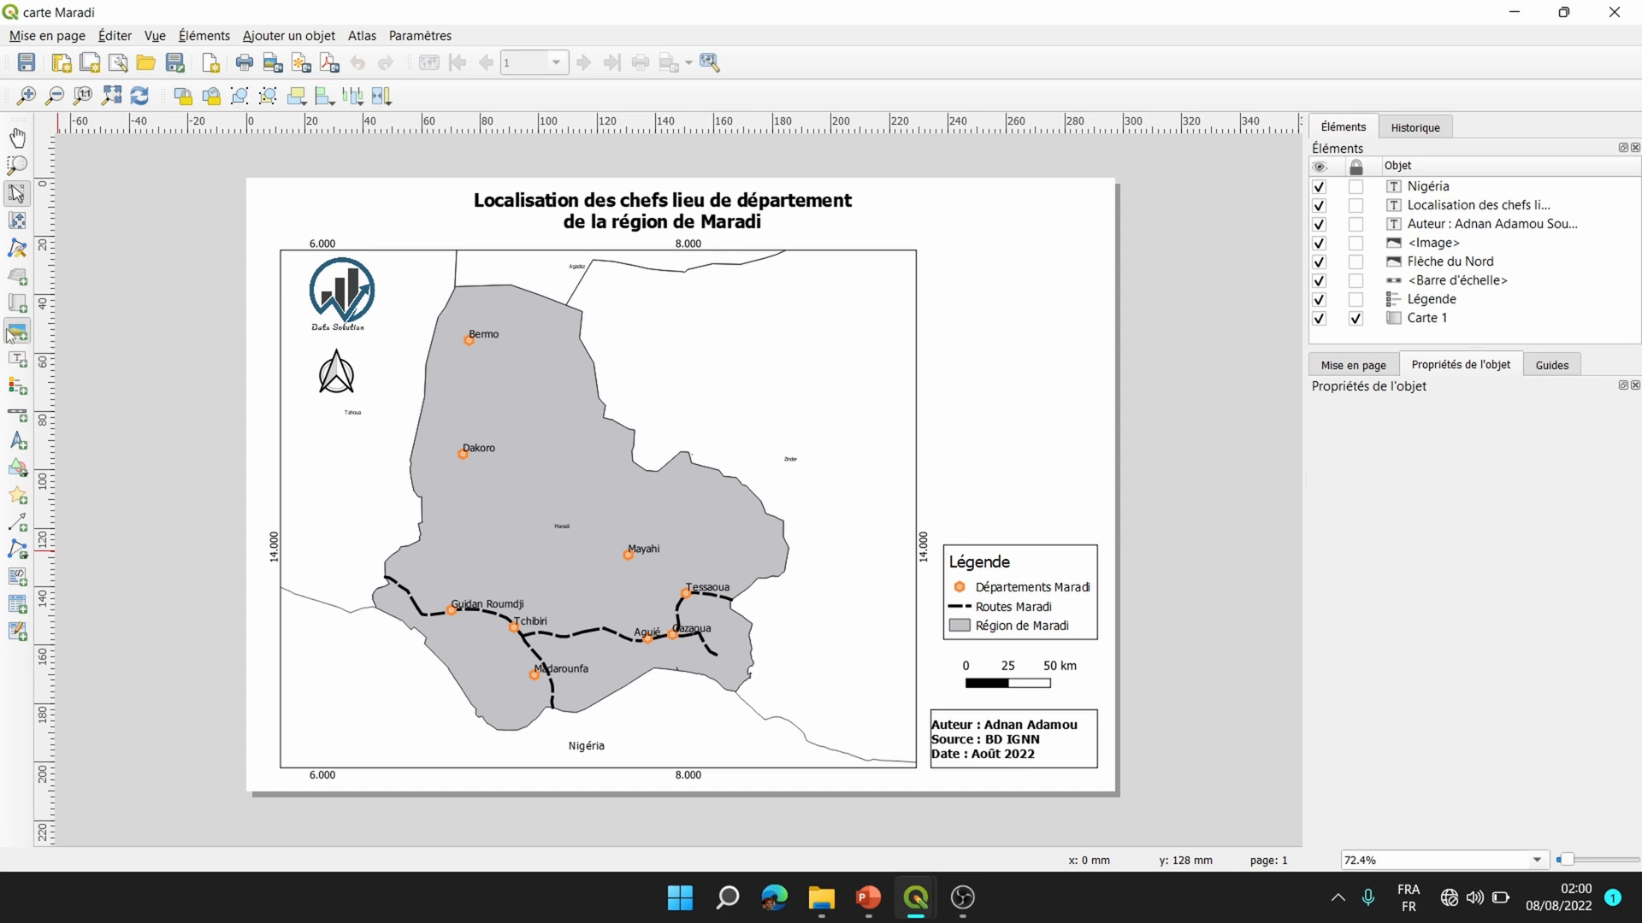